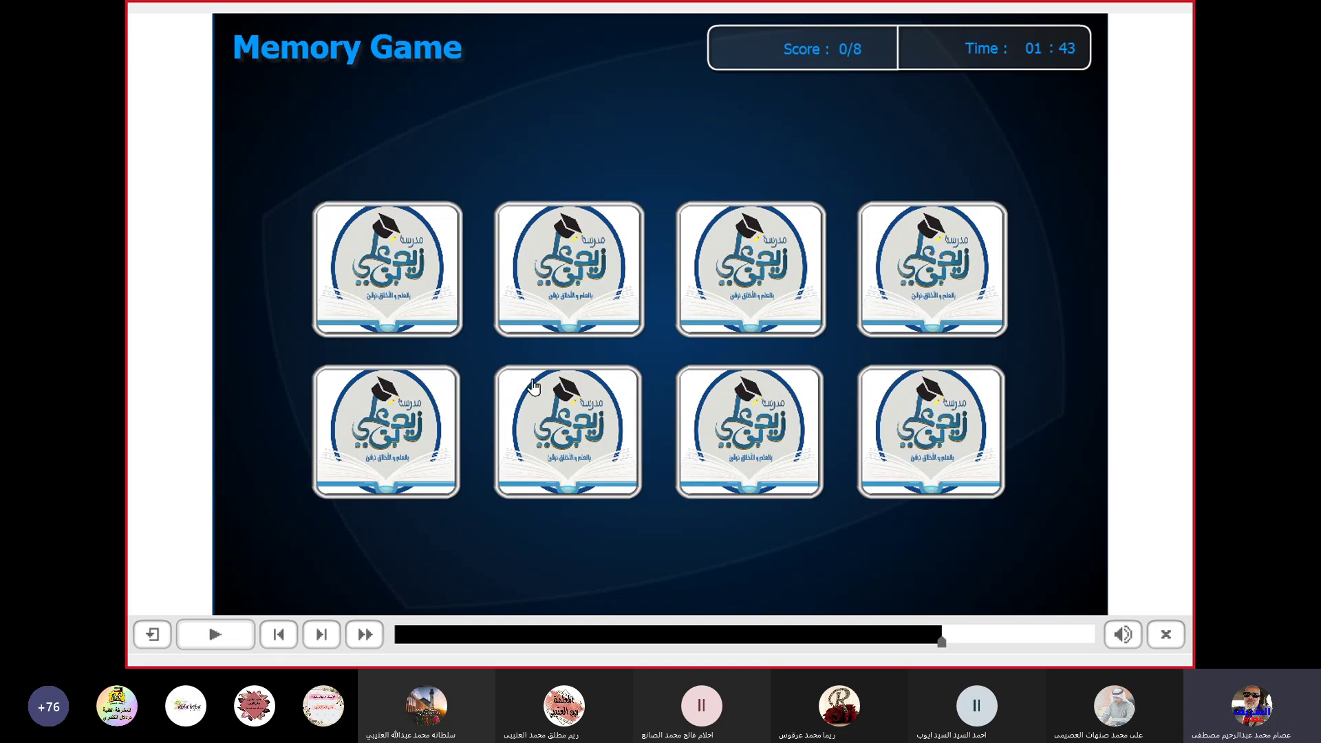
# - Turn over the four upper-row cards of the Memory Game to reveal their pictures
pyautogui.click(917, 274)
pyautogui.click(770, 274)
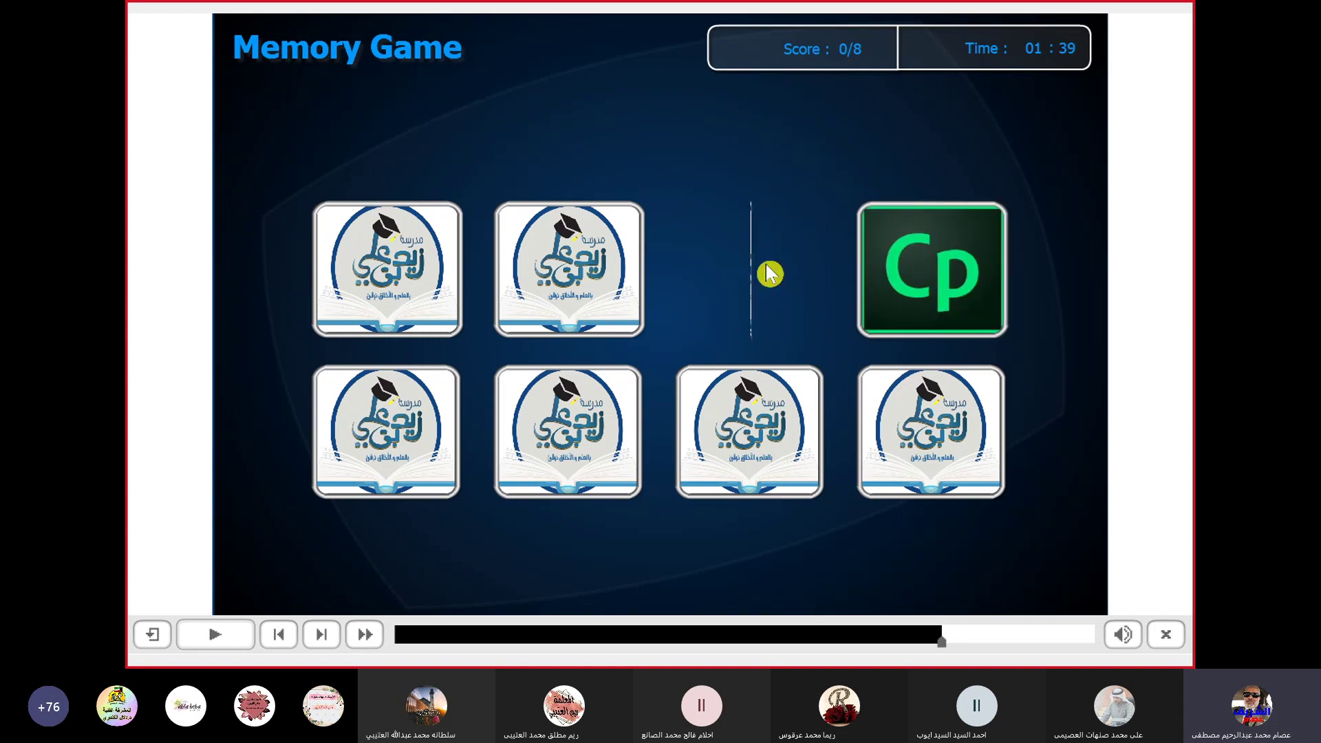
pyautogui.click(587, 260)
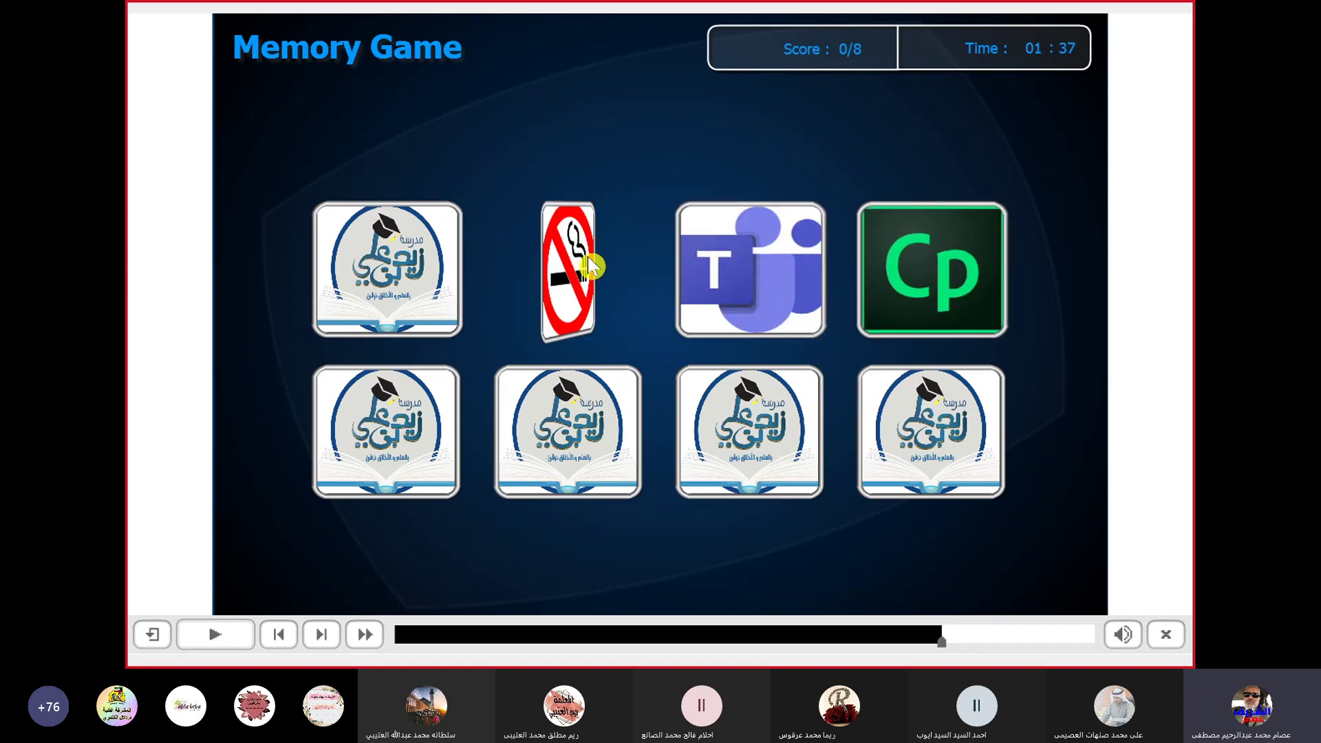
pyautogui.click(436, 294)
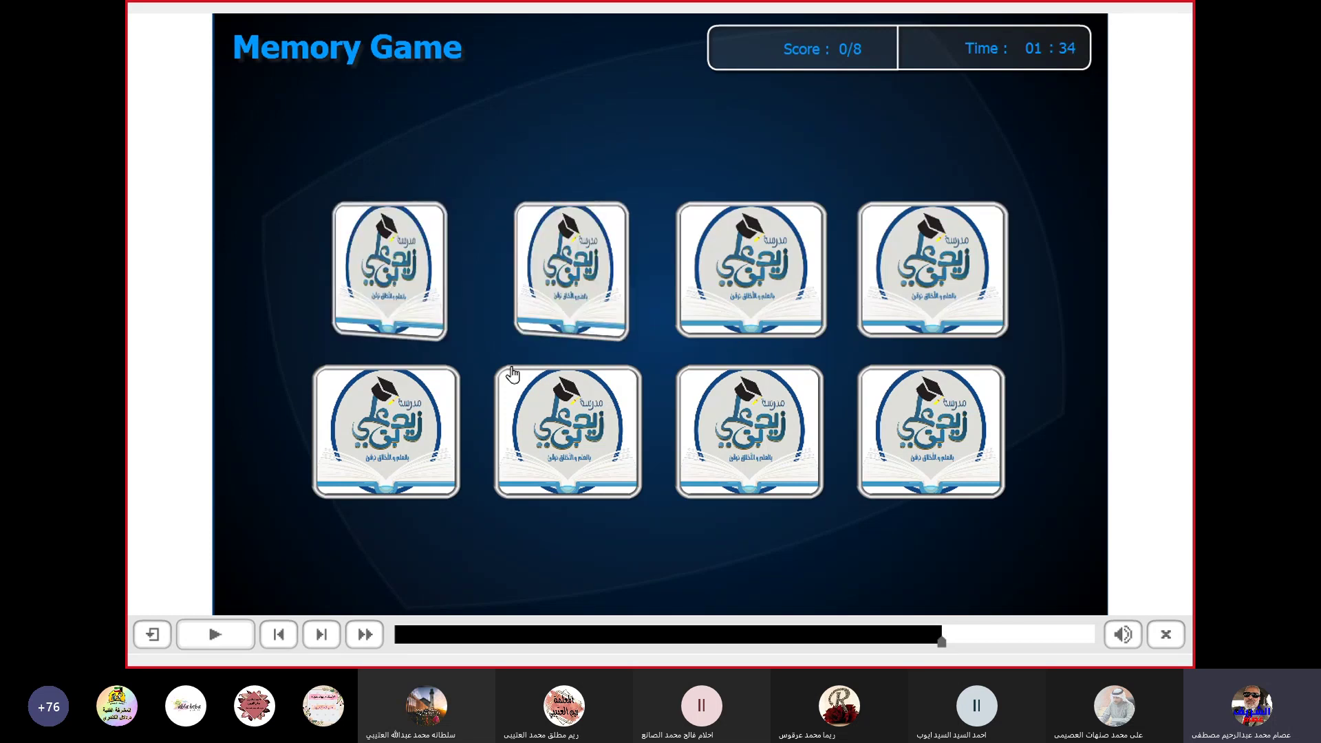
# - Match the Teams logo card with its "برنامج تيمز" name card in the lower row
pyautogui.click(599, 267)
pyautogui.click(782, 256)
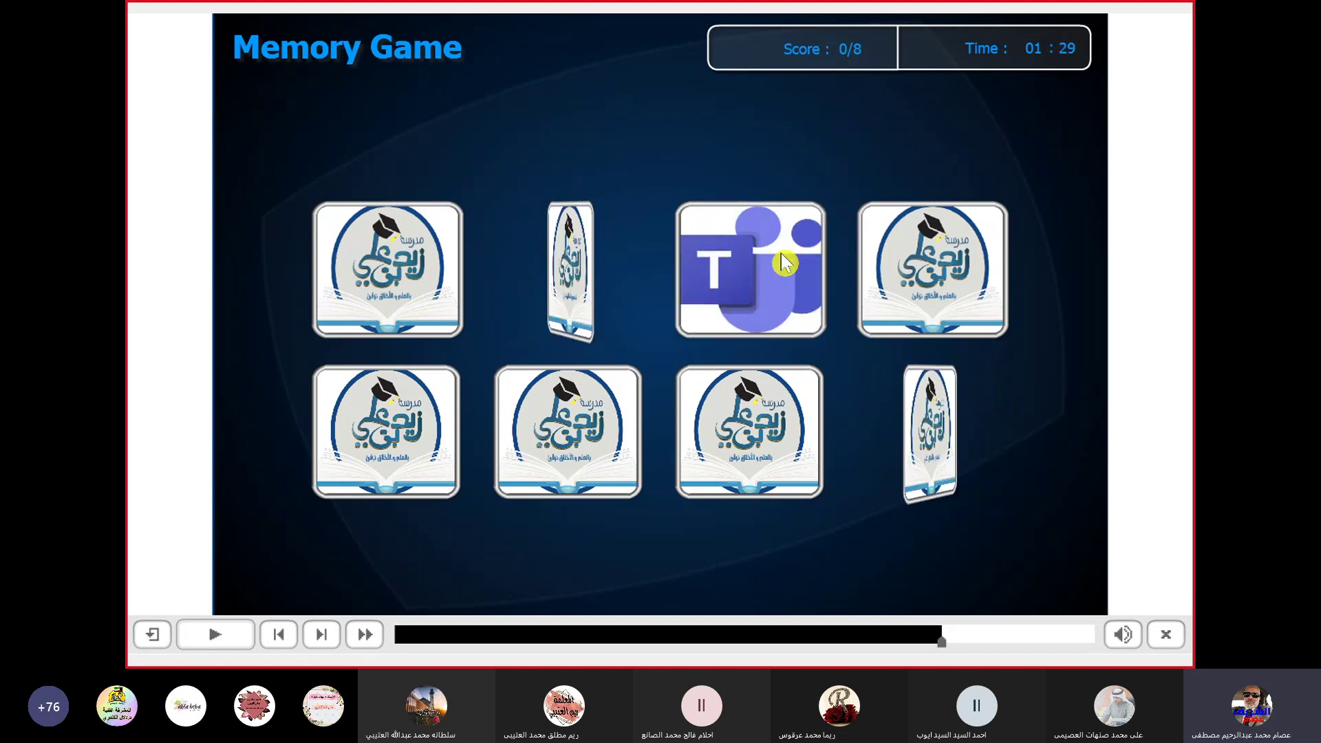
pyautogui.click(929, 421)
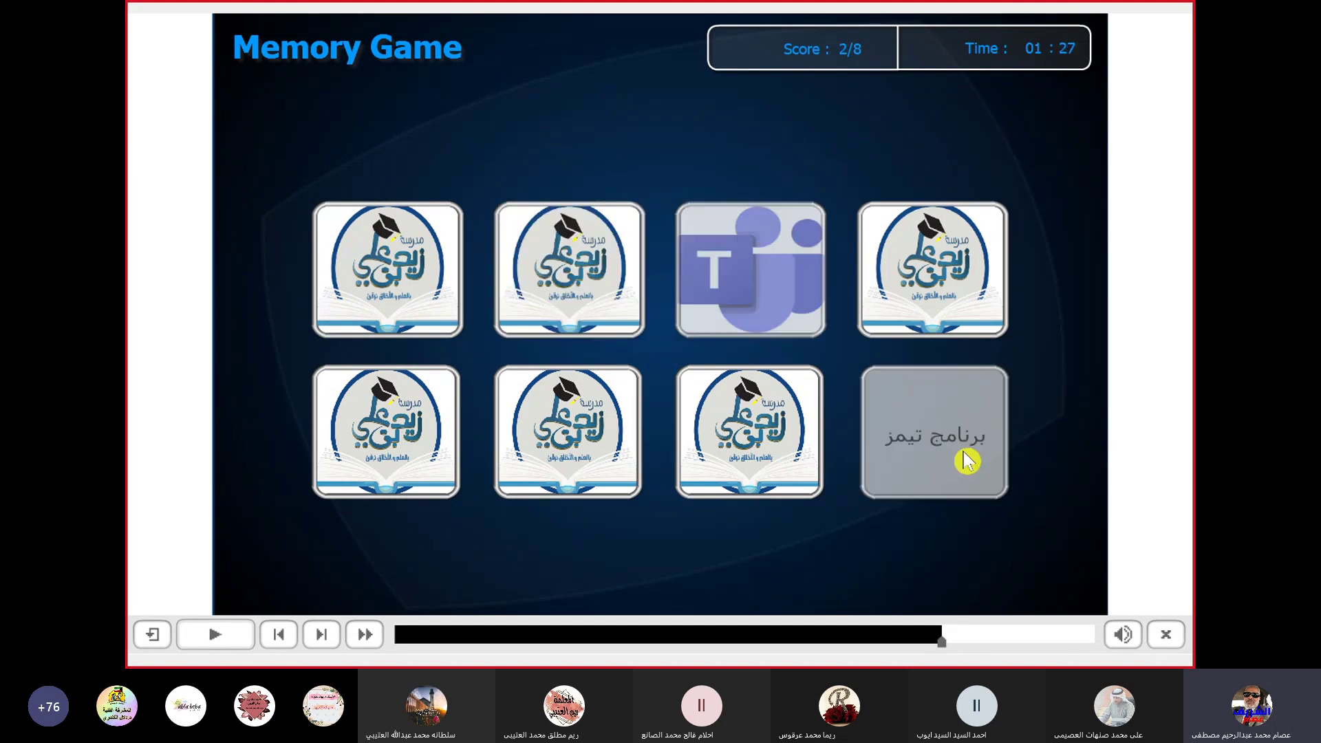
# - Match the Captivate logo card with its "برنامج ادوبي كابتيفيت" name card
pyautogui.click(947, 260)
pyautogui.click(666, 463)
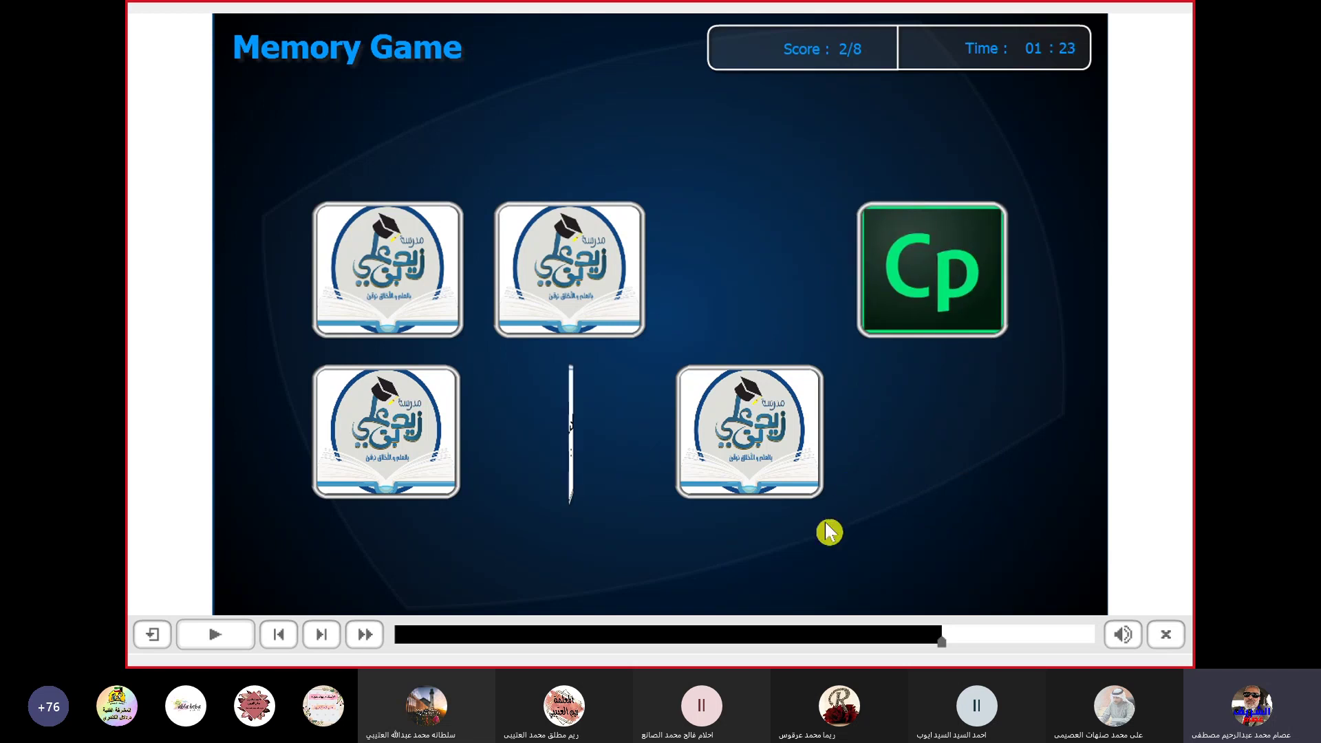
pyautogui.click(780, 462)
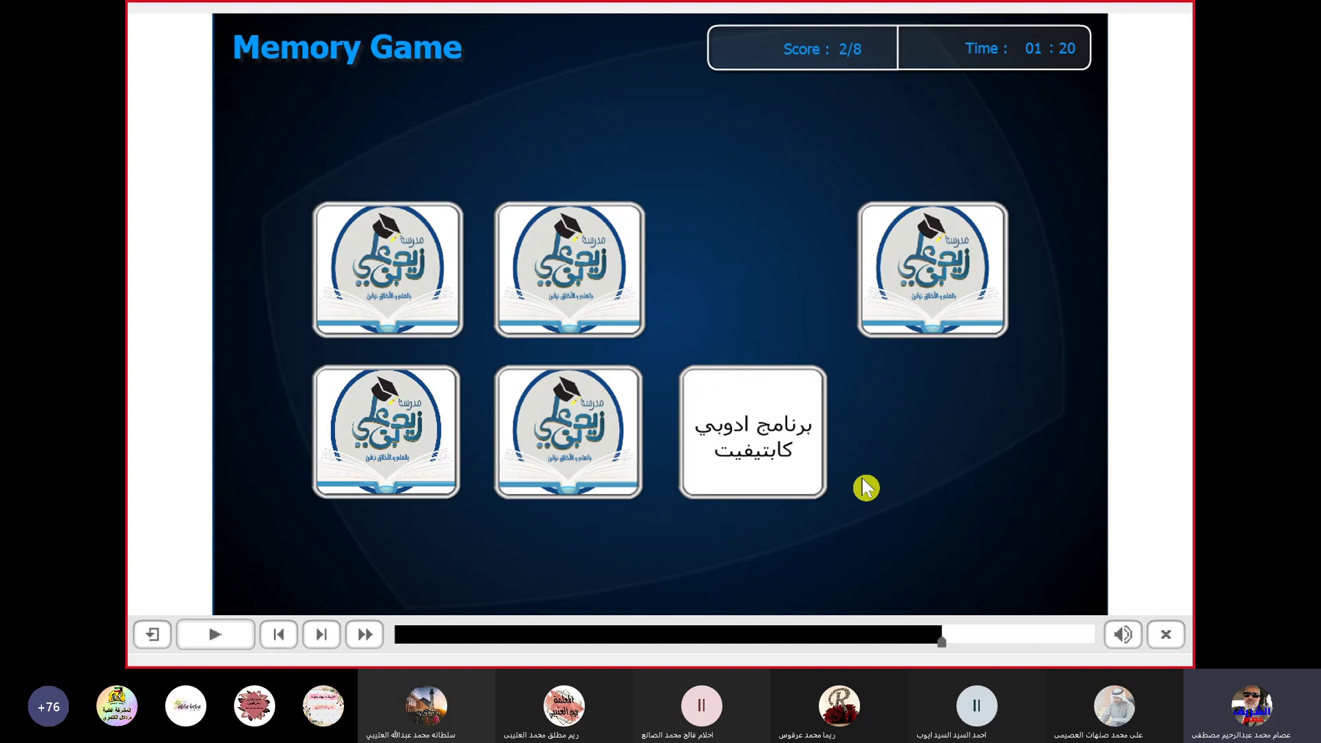
pyautogui.click(933, 268)
# - Play on with the remaining memory cards until the round ends and exit the game
pyautogui.click(383, 430)
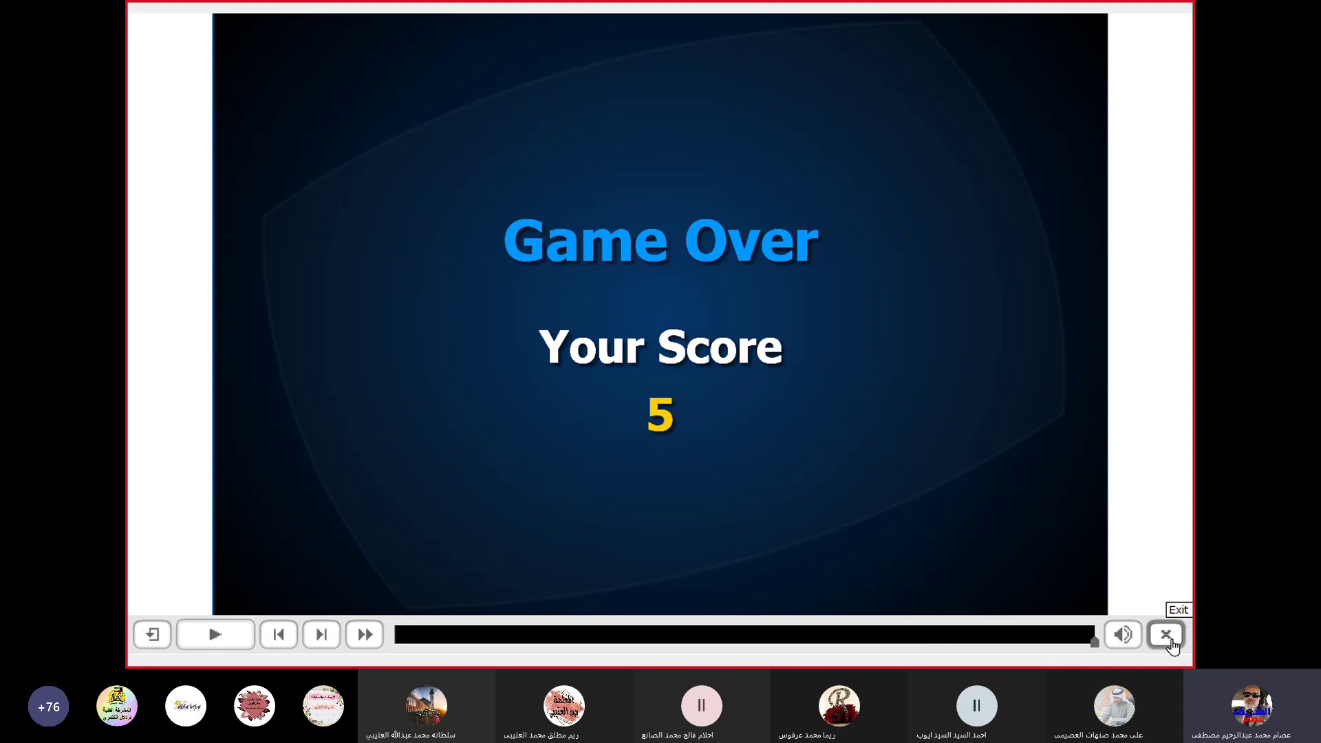
pyautogui.click(1170, 640)
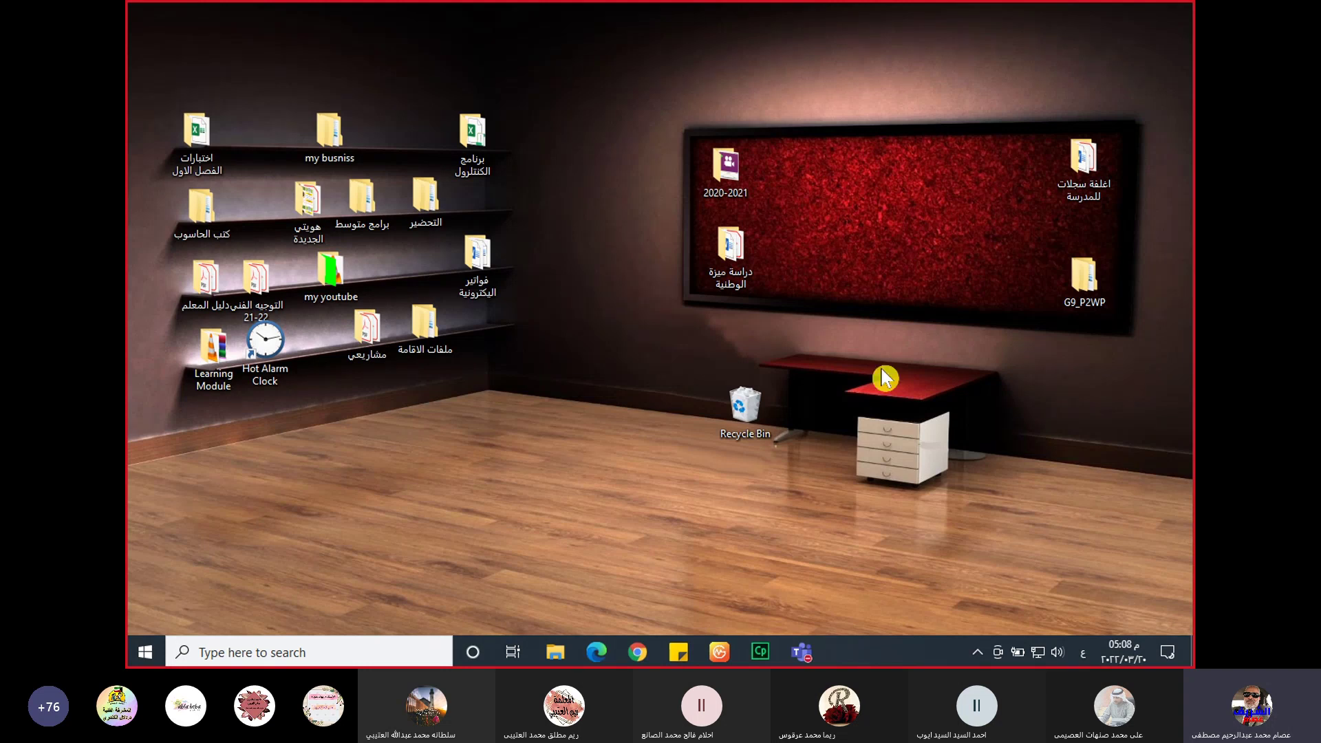
# - Switch to File Explorer, run the mirror-puzle application as administrator and start its playback
pyautogui.click(556, 652)
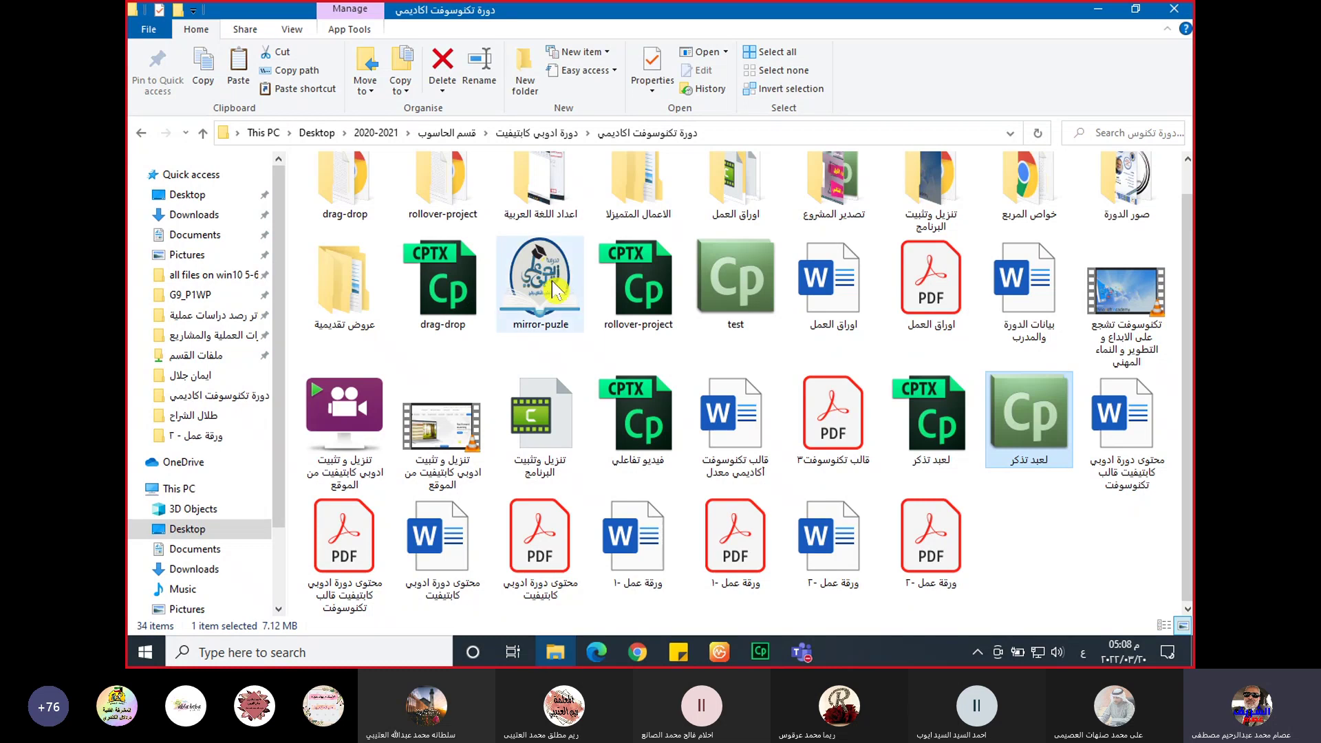
pyautogui.doubleClick(550, 279)
pyautogui.rightClick(552, 279)
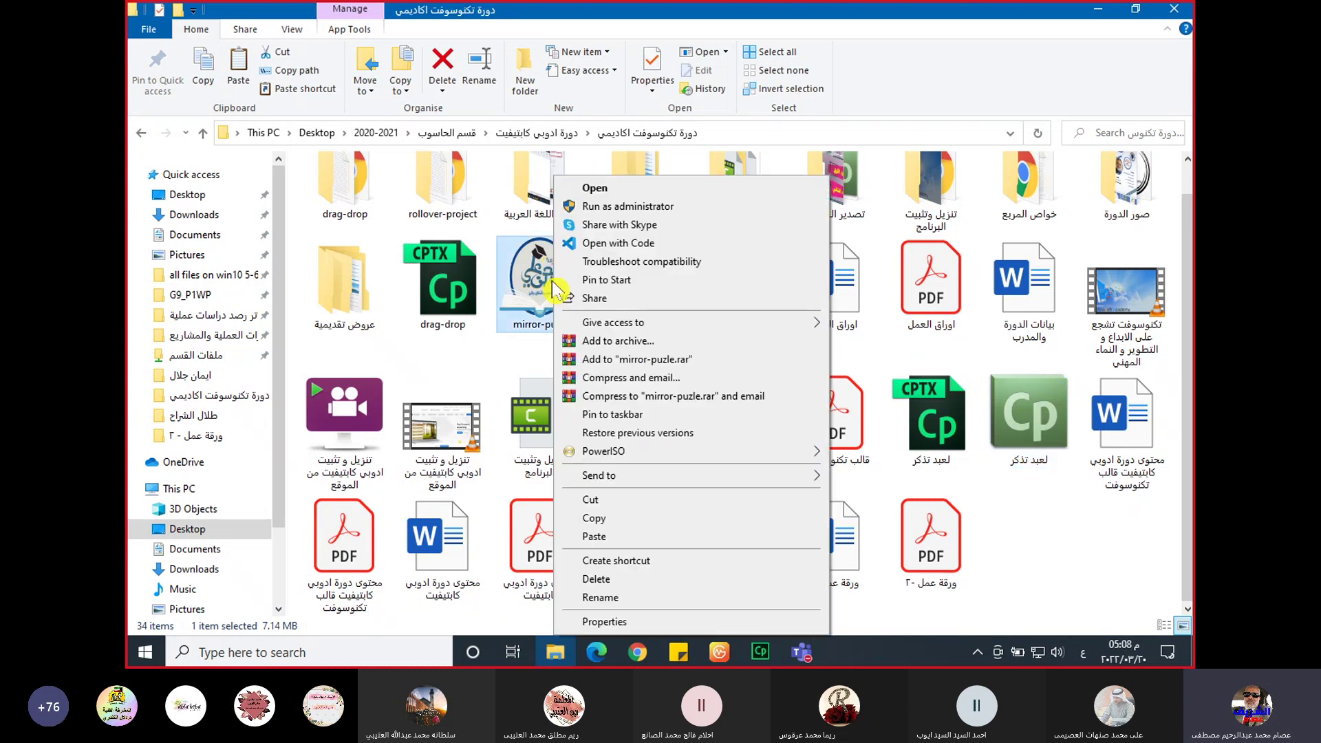
pyautogui.click(623, 207)
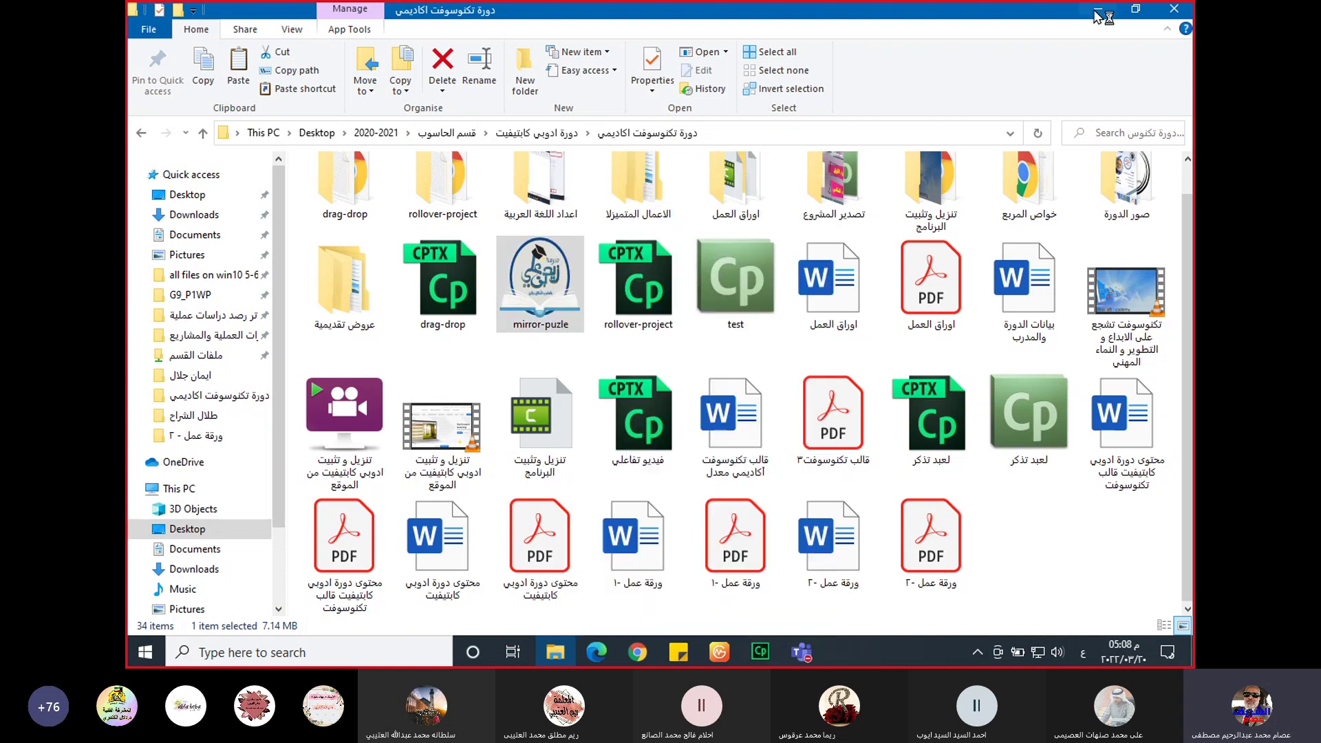
pyautogui.click(1099, 10)
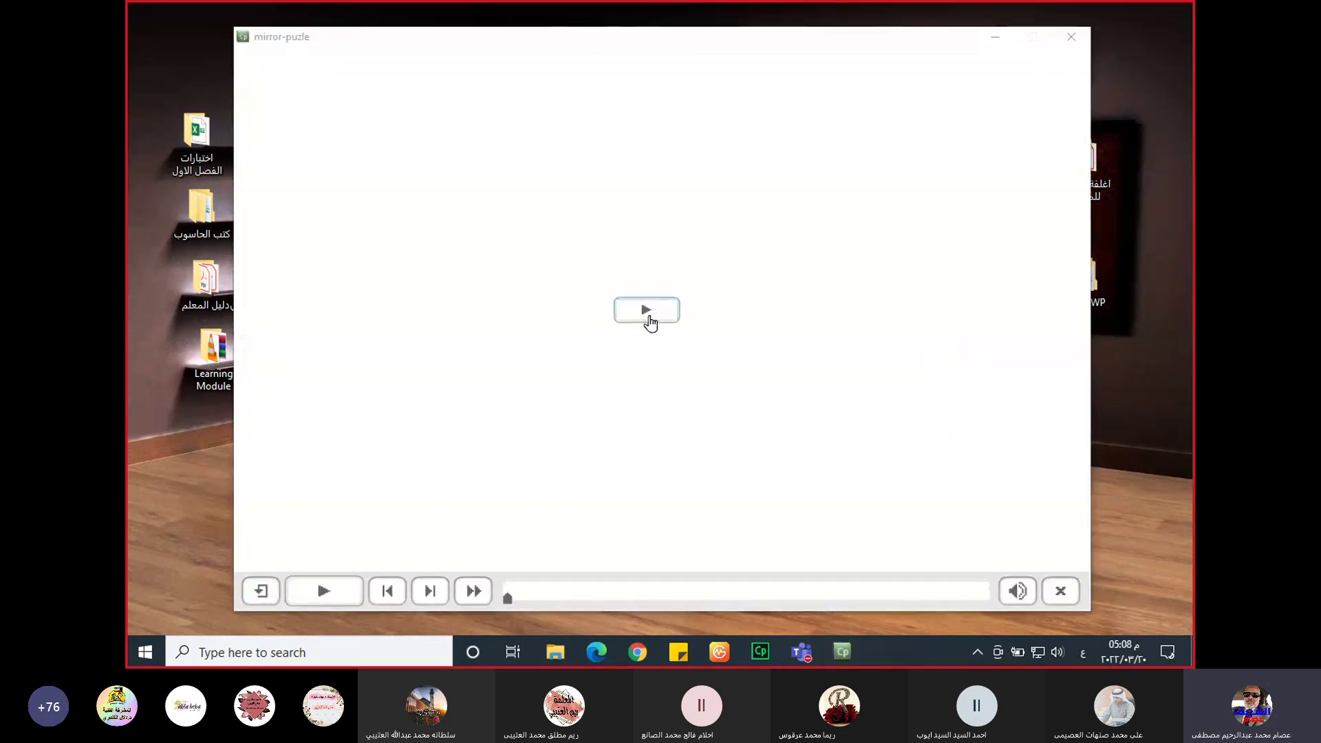
pyautogui.click(647, 311)
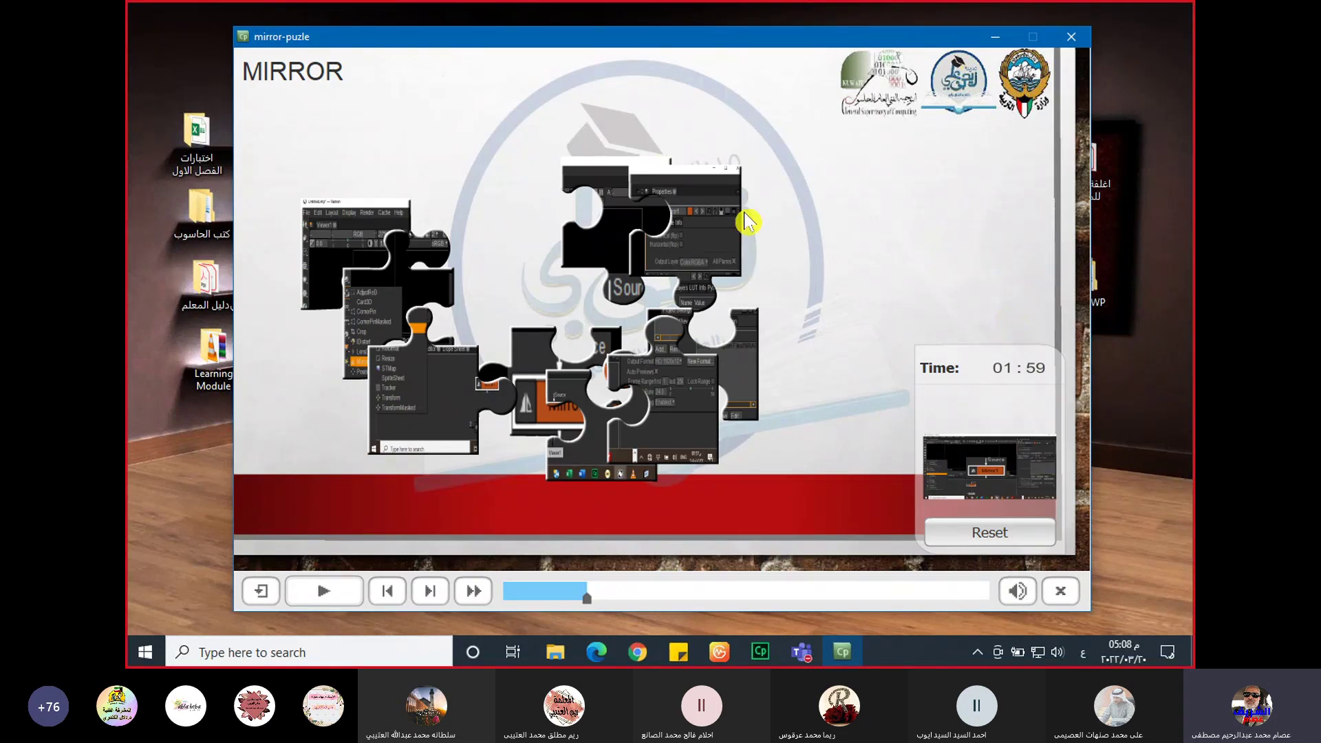
# - Join the three upper-row pieces of the MIRROR jigsaw puzzle and move the joined row to the slide's upper middle
pyautogui.moveTo(700, 227); pyautogui.dragTo(845, 166)
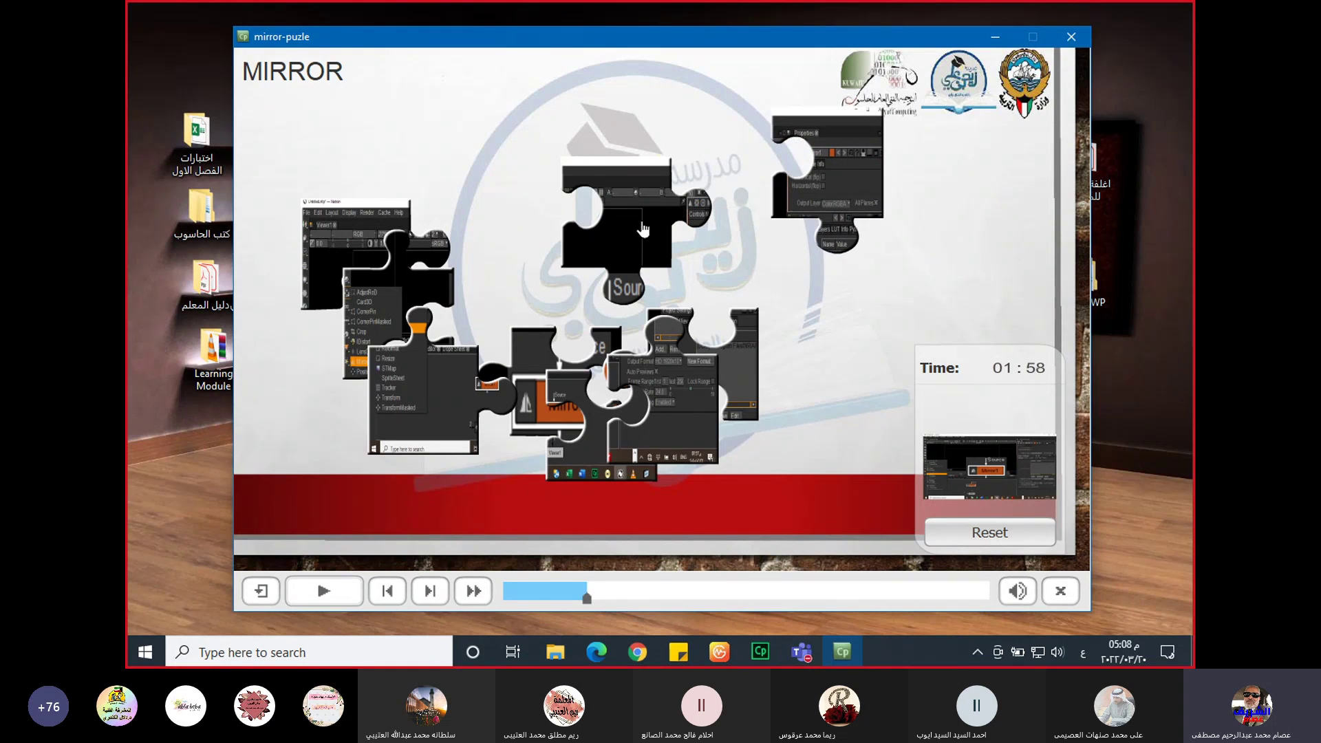
pyautogui.moveTo(643, 229); pyautogui.dragTo(740, 177)
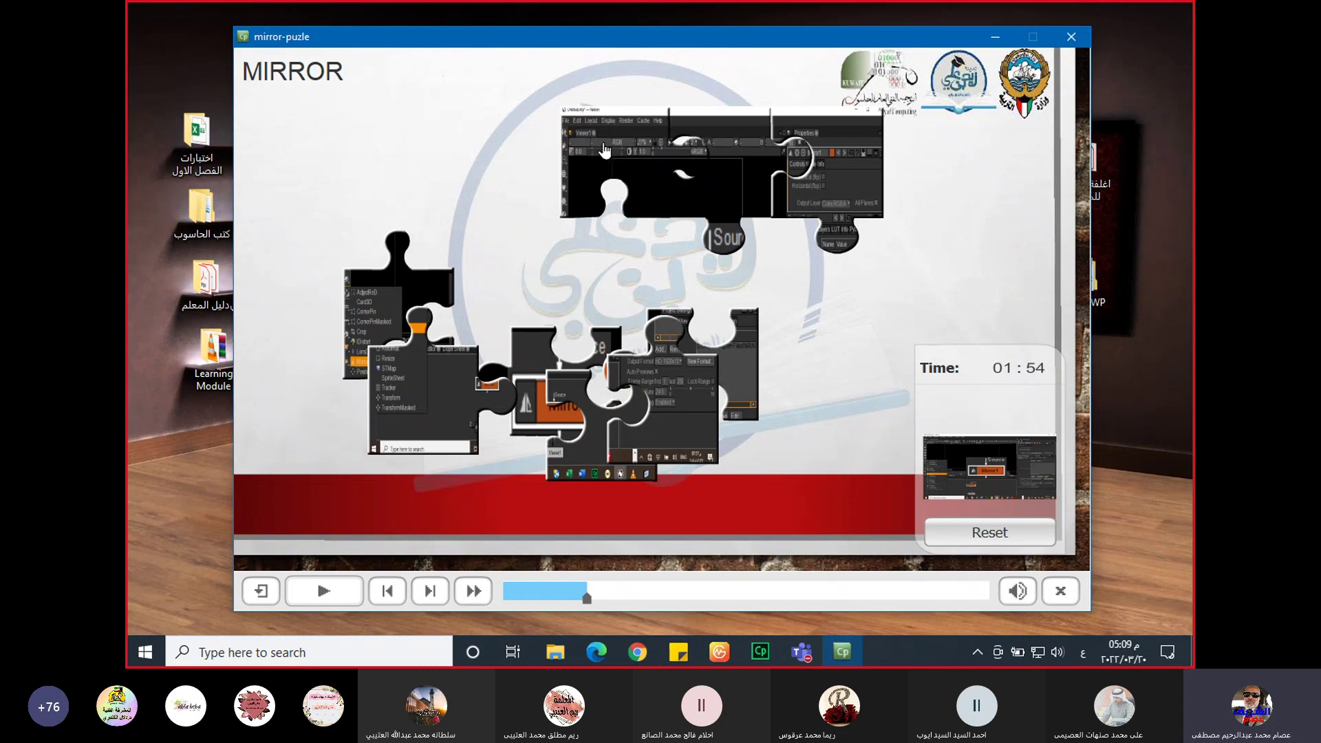
pyautogui.moveTo(603, 148)
pyautogui.mouseDown()
pyautogui.moveTo(582, 148)
pyautogui.moveTo(623, 150)
pyautogui.mouseUp()
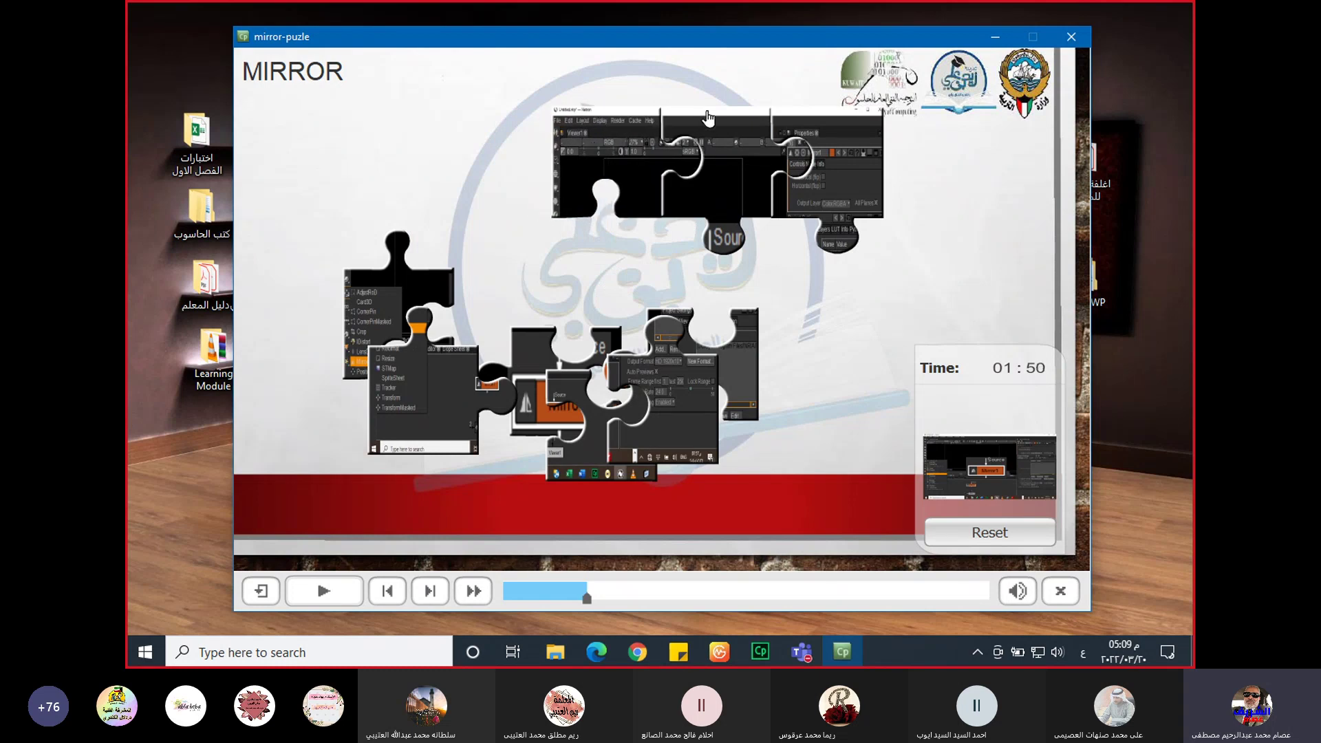
pyautogui.moveTo(708, 118); pyautogui.dragTo(612, 113)
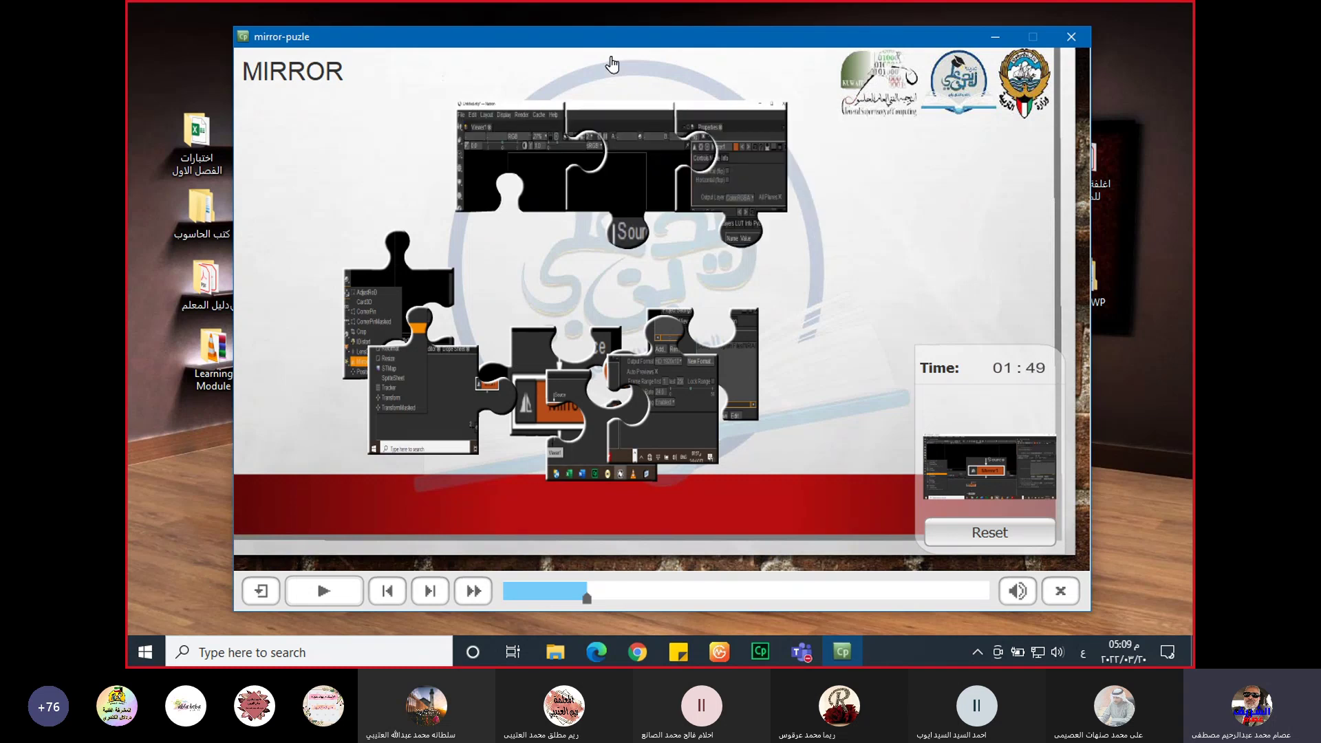
# - Complete the MIRROR jigsaw by attaching the middle-row and lower-row pieces beneath the assembled upper row
pyautogui.moveTo(740, 370); pyautogui.dragTo(776, 267)
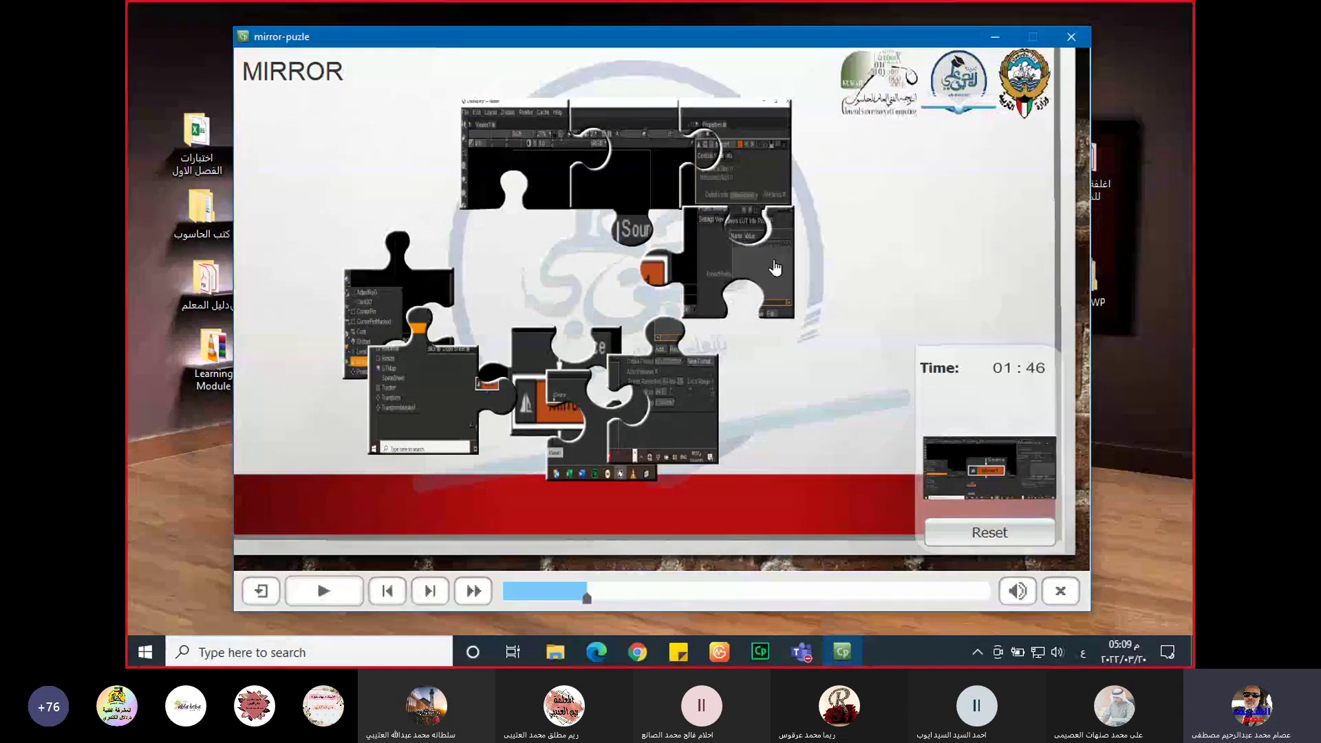
pyautogui.moveTo(695, 435); pyautogui.dragTo(769, 402)
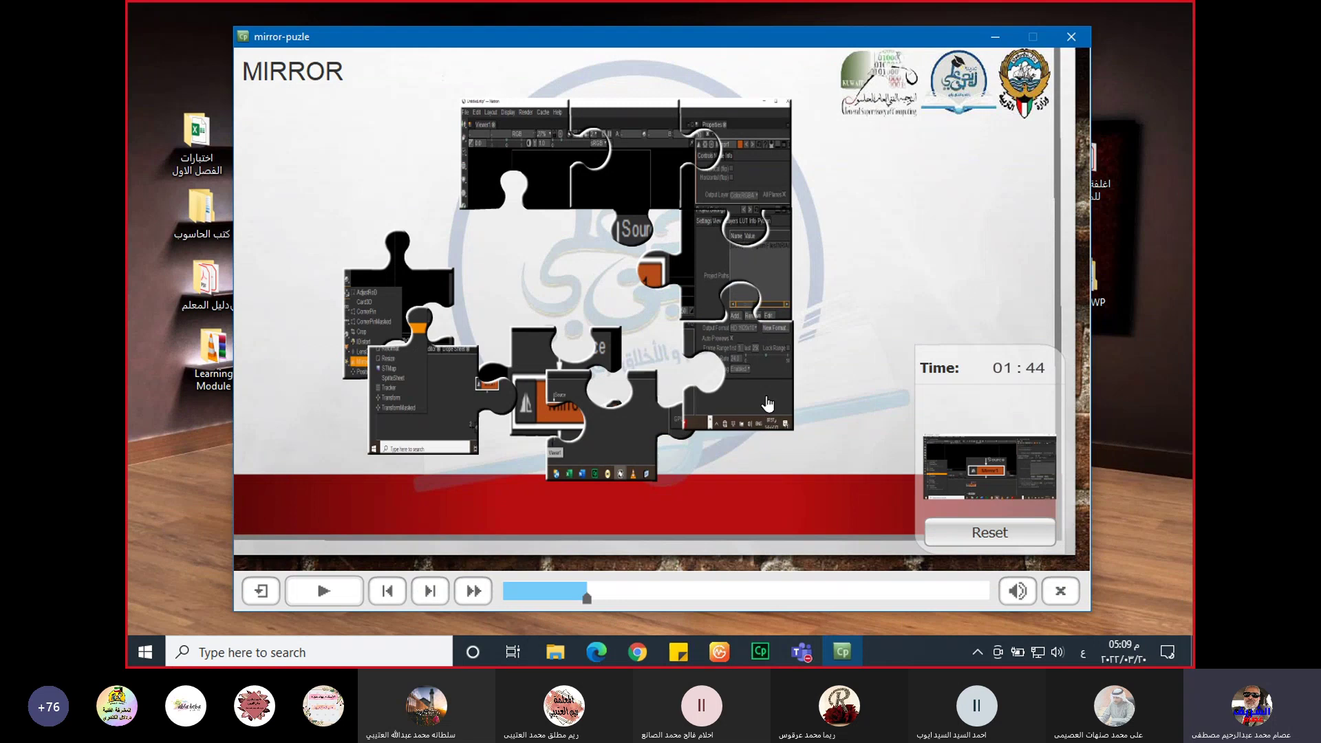
pyautogui.moveTo(591, 446); pyautogui.dragTo(593, 286)
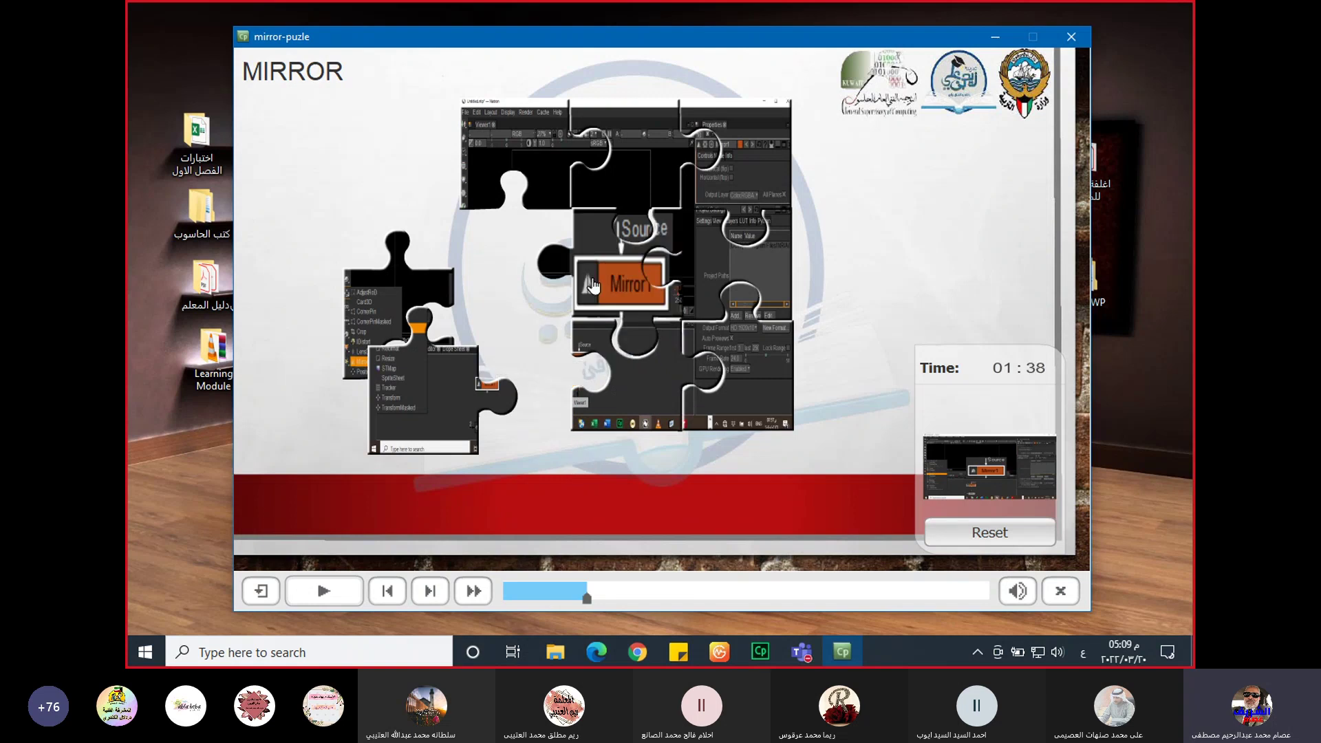
pyautogui.moveTo(427, 424); pyautogui.dragTo(520, 401)
pyautogui.moveTo(386, 357); pyautogui.dragTo(492, 258)
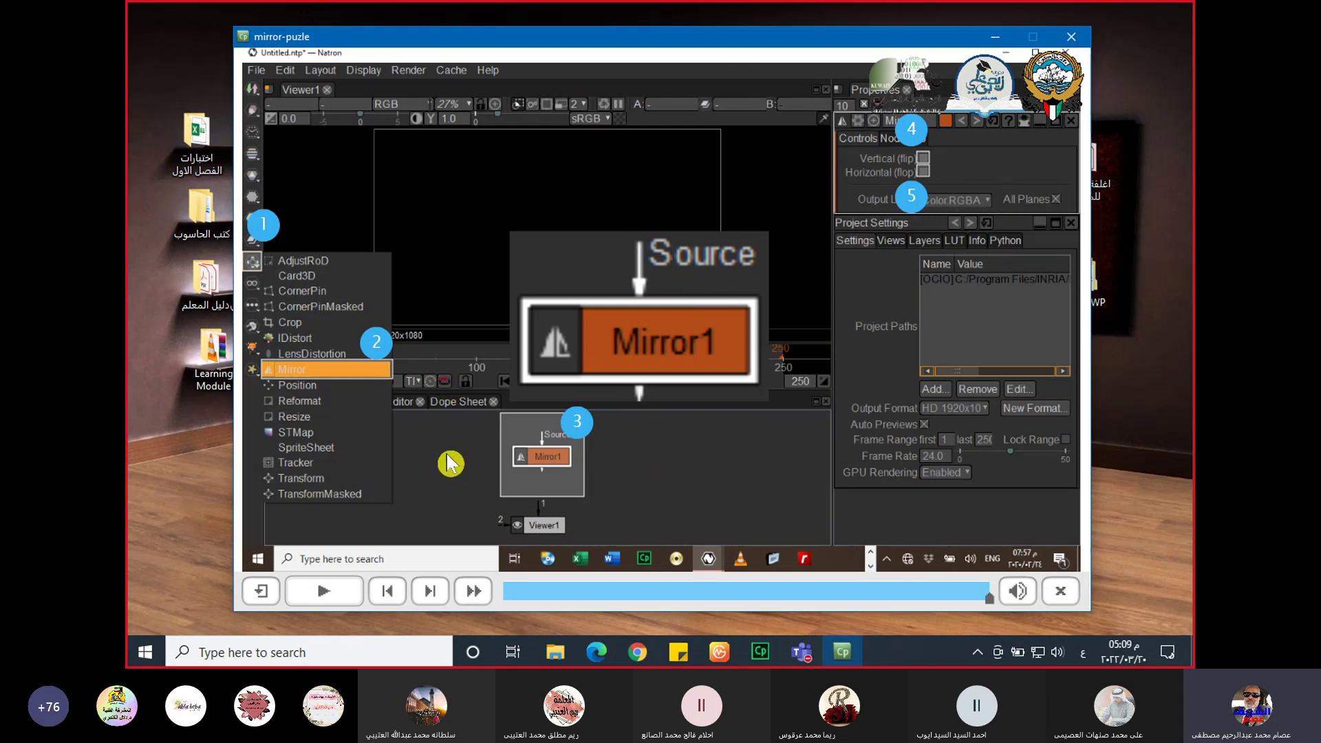
# - View the rollover explanations on the numbered Mirror tool screenshot and exit the mirror-puzle project
pyautogui.moveTo(254, 265)
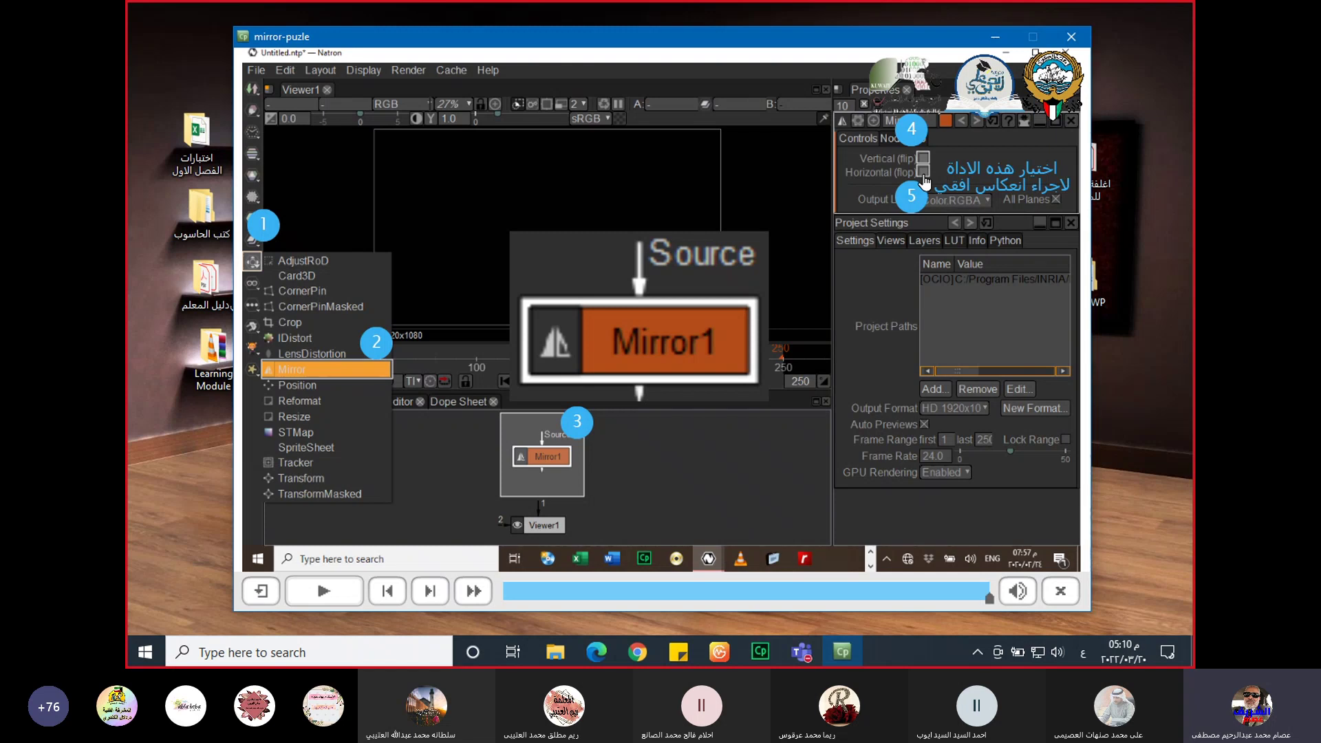
pyautogui.click(1070, 593)
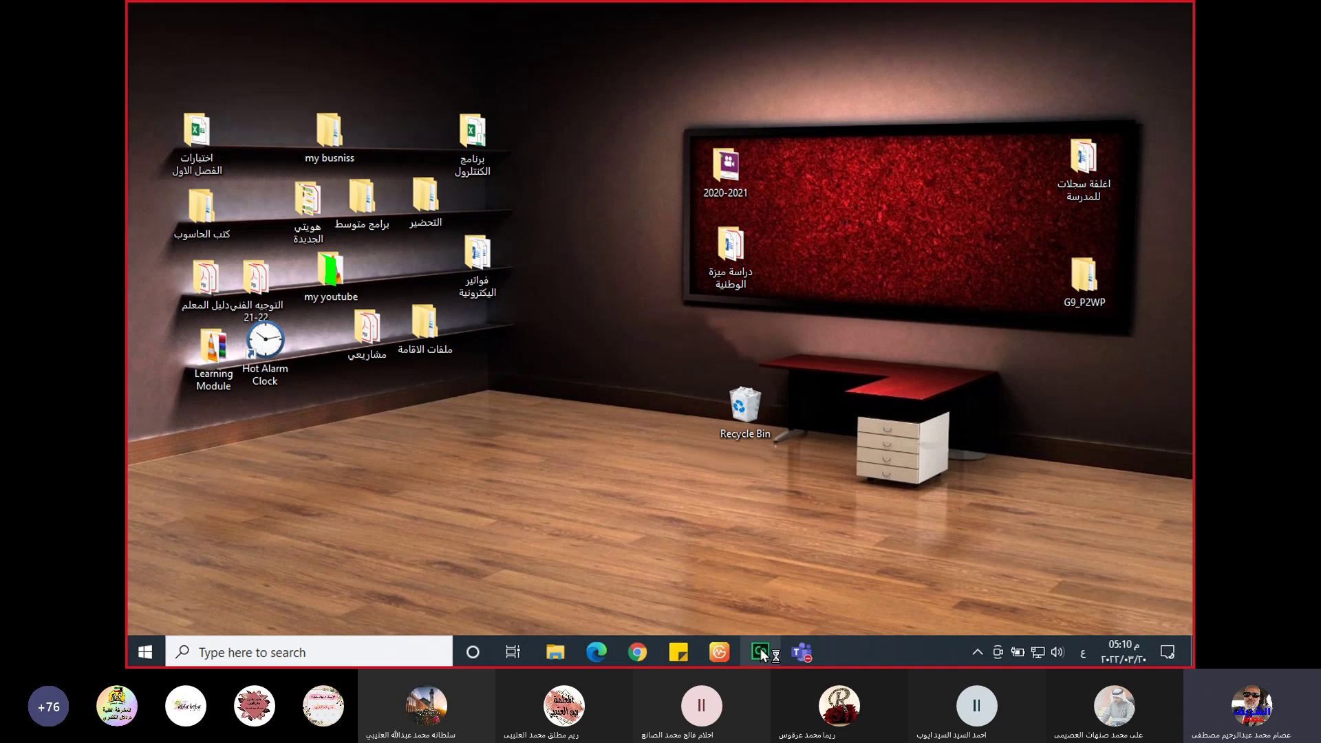
# - Switch to Adobe Captivate and create a new blank project with the YouTube Widescreen HD canvas
pyautogui.moveTo(762, 649)
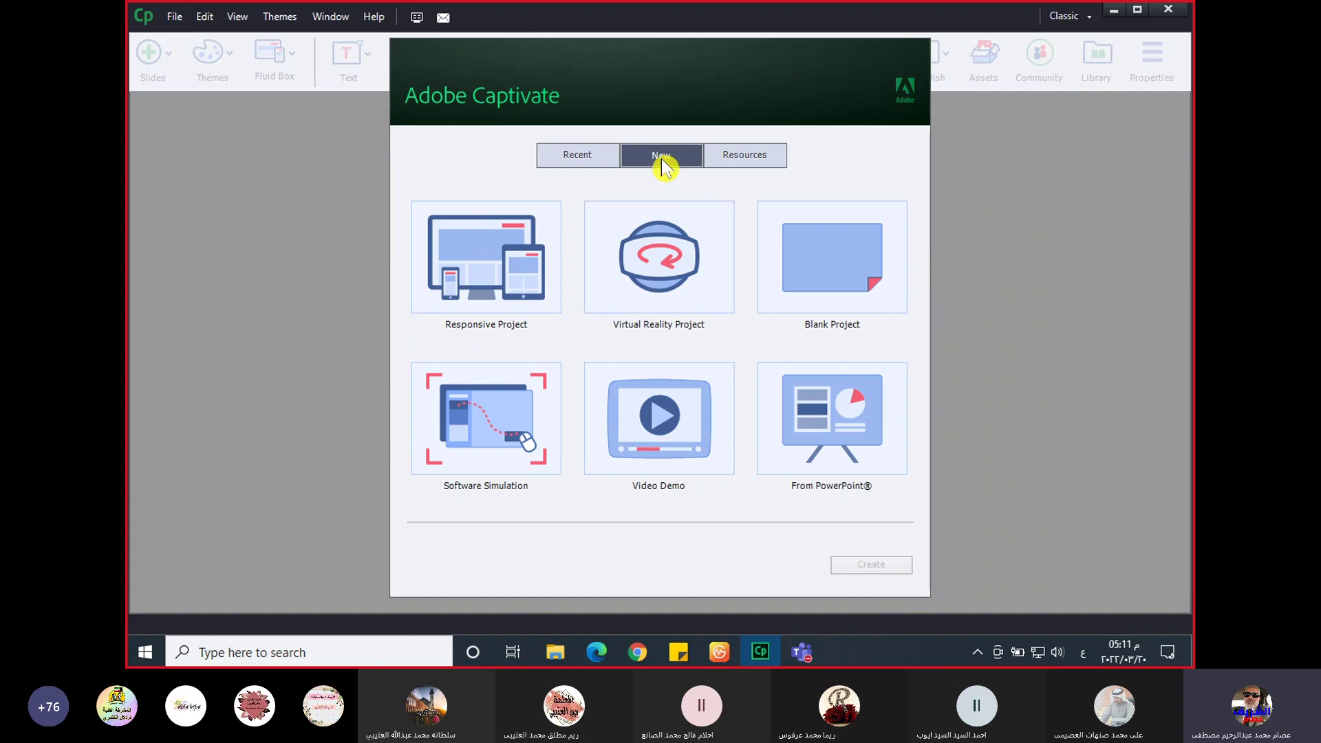
pyautogui.click(834, 268)
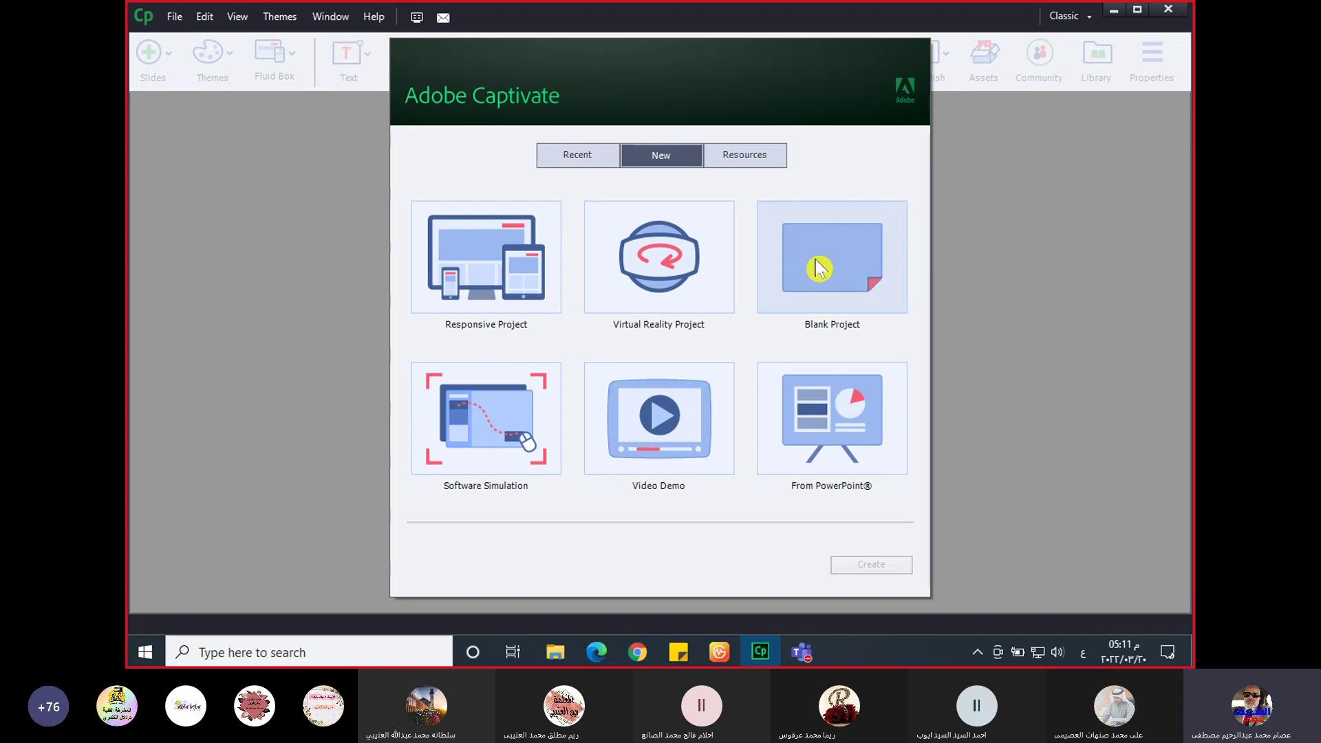
pyautogui.click(825, 261)
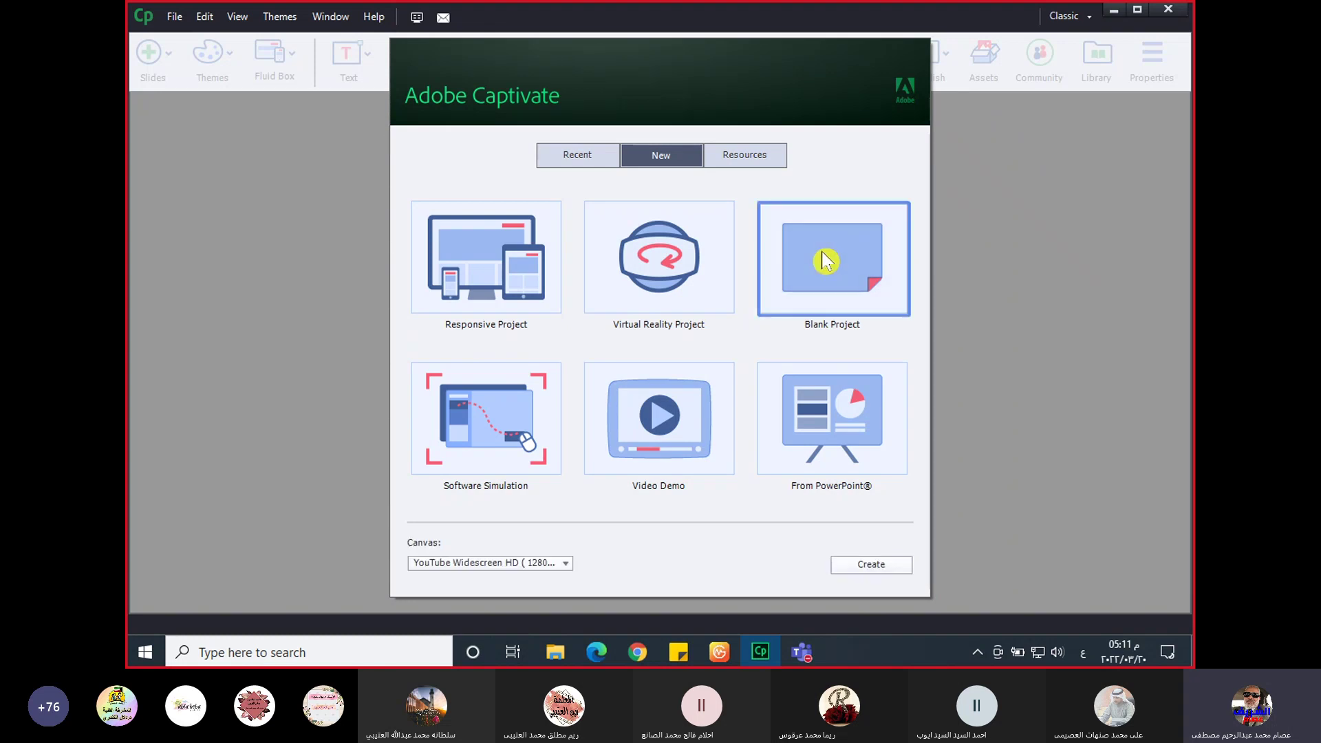
pyautogui.click(857, 567)
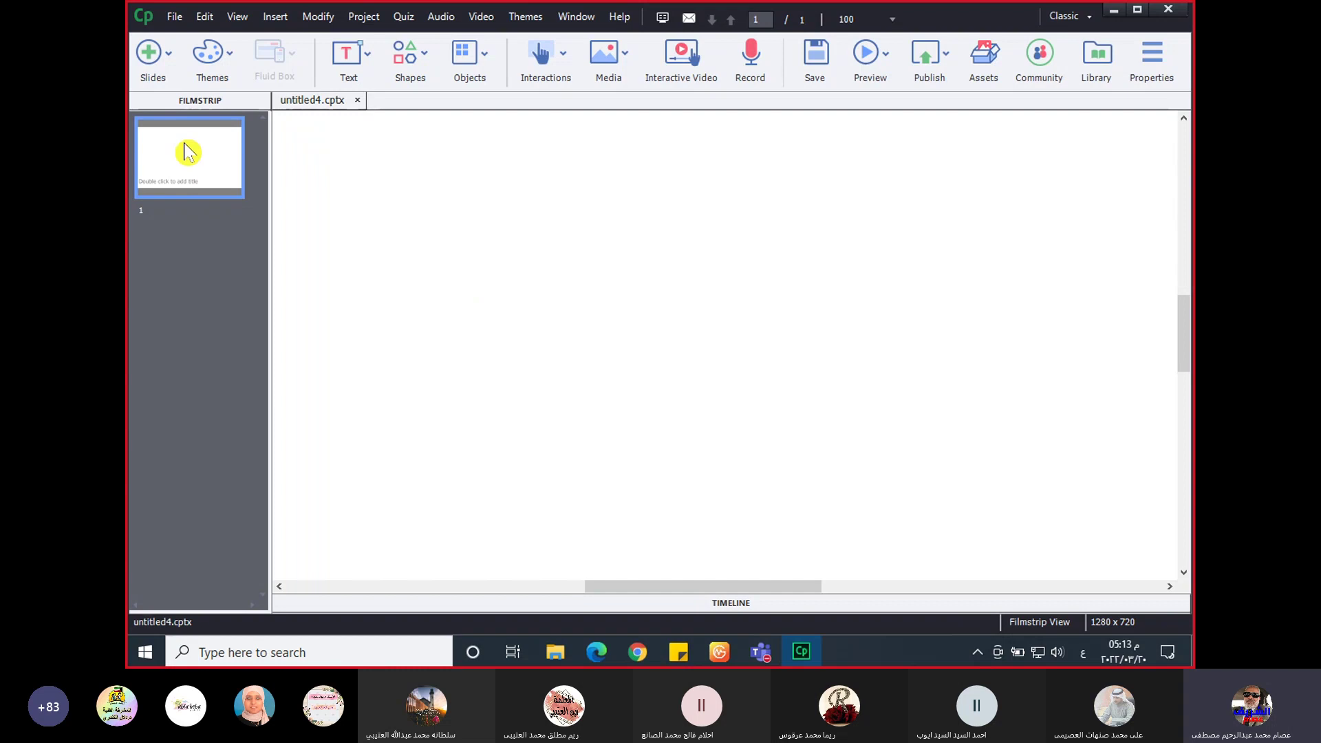
# - Open the learning interactions gallery and examine the available interactions, widgets and games from Accordion through YouTube
pyautogui.click(556, 62)
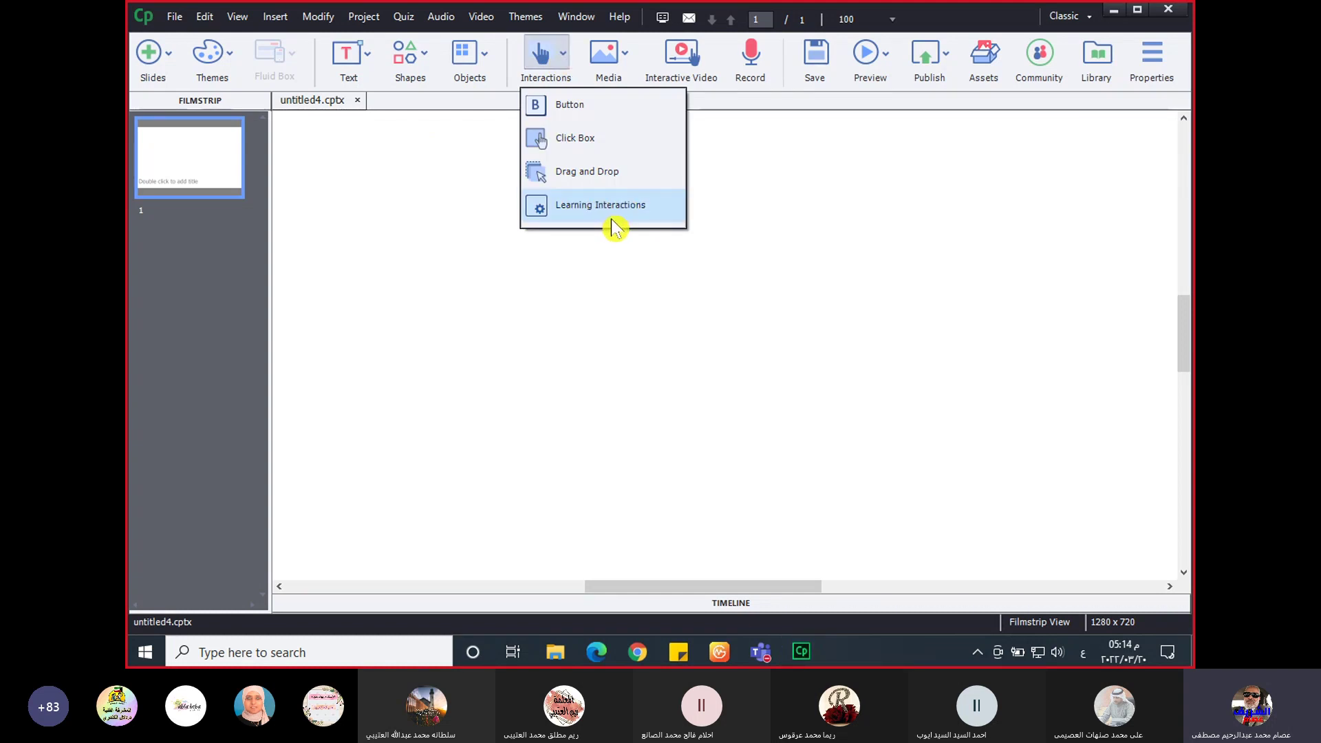
pyautogui.click(613, 217)
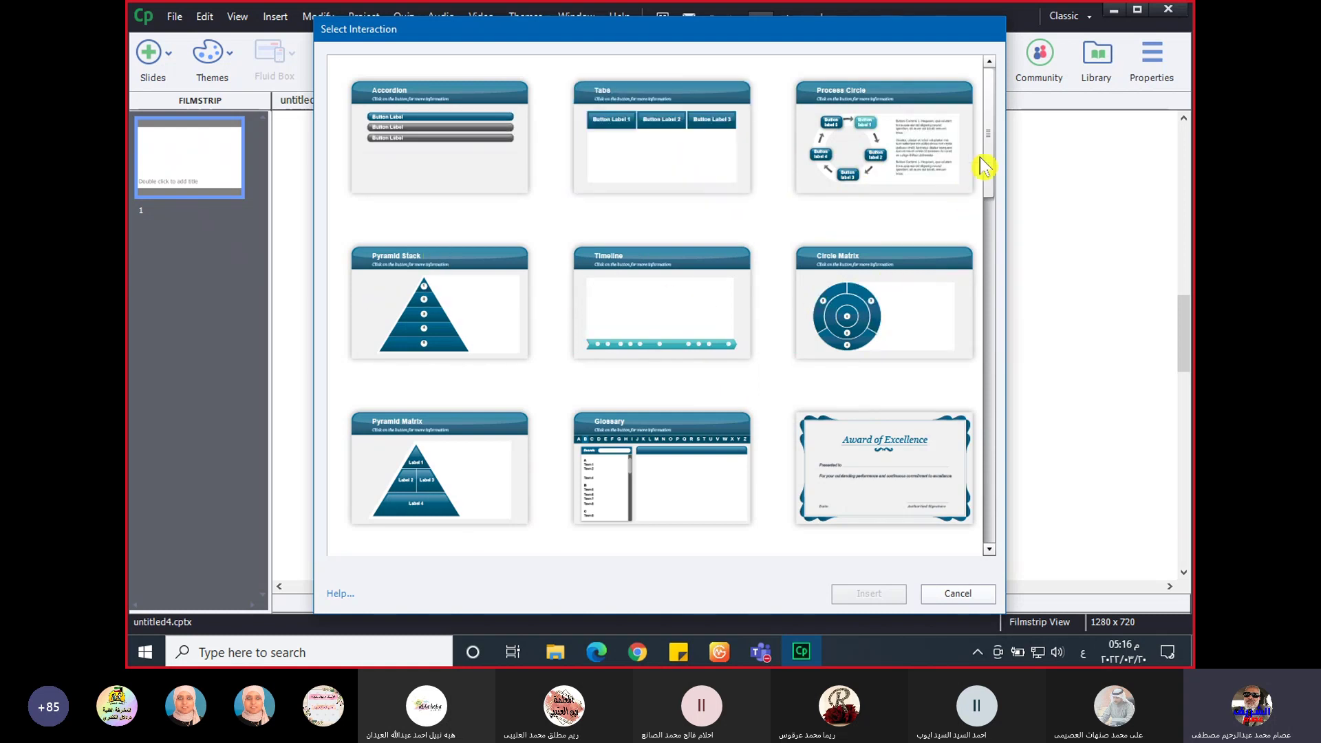
pyautogui.scroll(-1, 994, 155)
pyautogui.moveTo(995, 155); pyautogui.dragTo(991, 420)
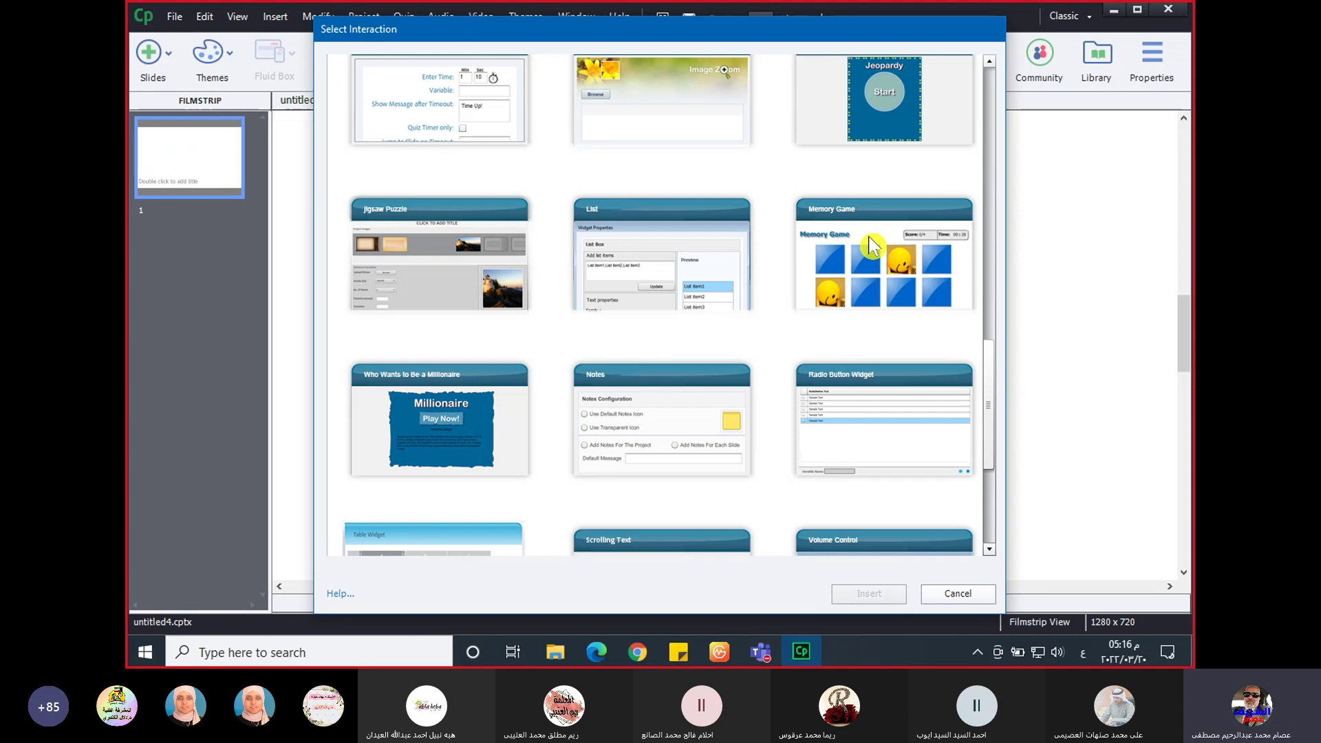
pyautogui.scroll(-1, 697, 251)
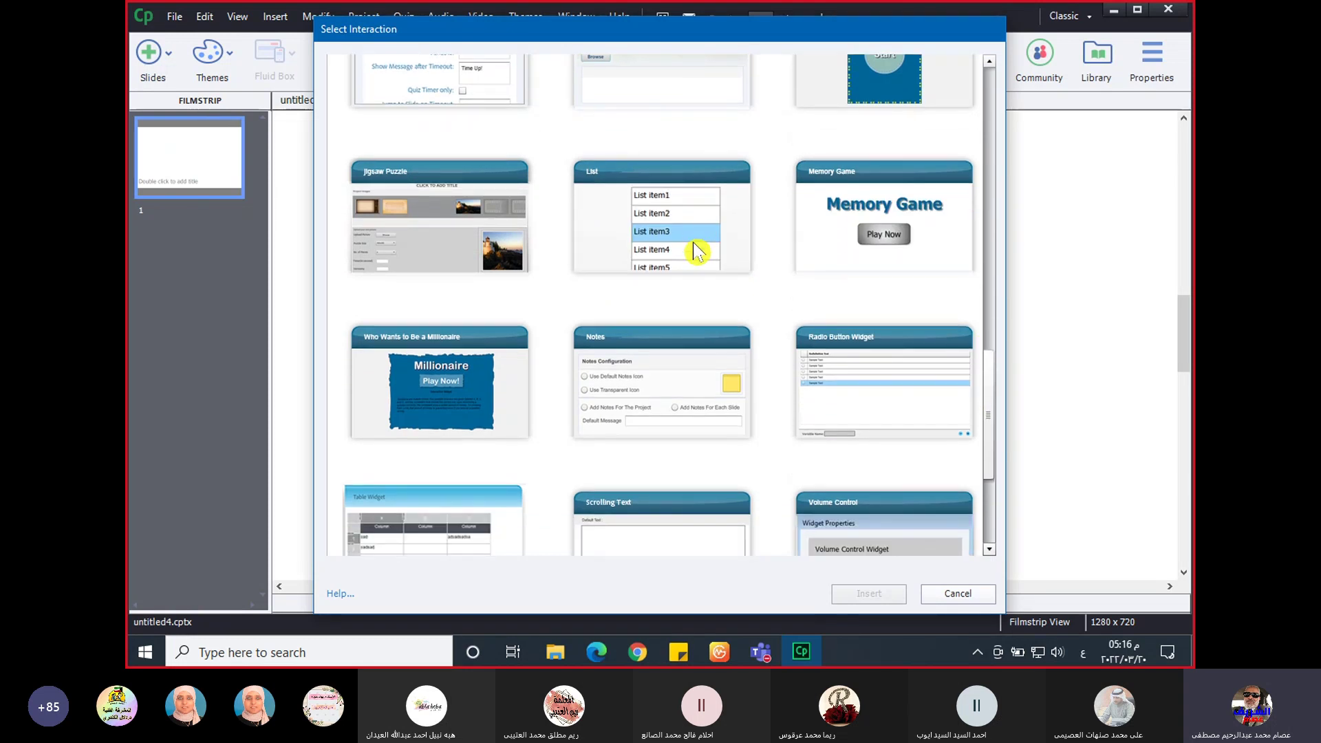
pyautogui.scroll(-4, 696, 251)
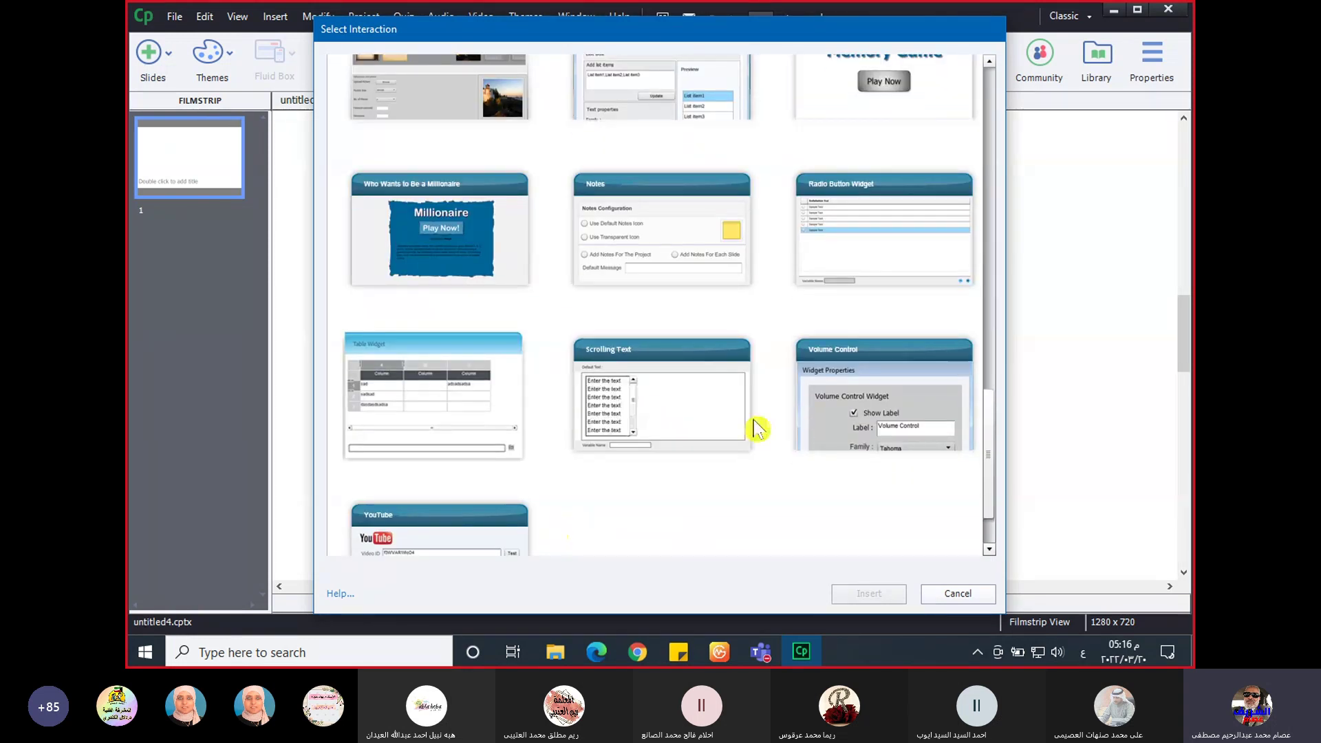
pyautogui.scroll(-2, 757, 430)
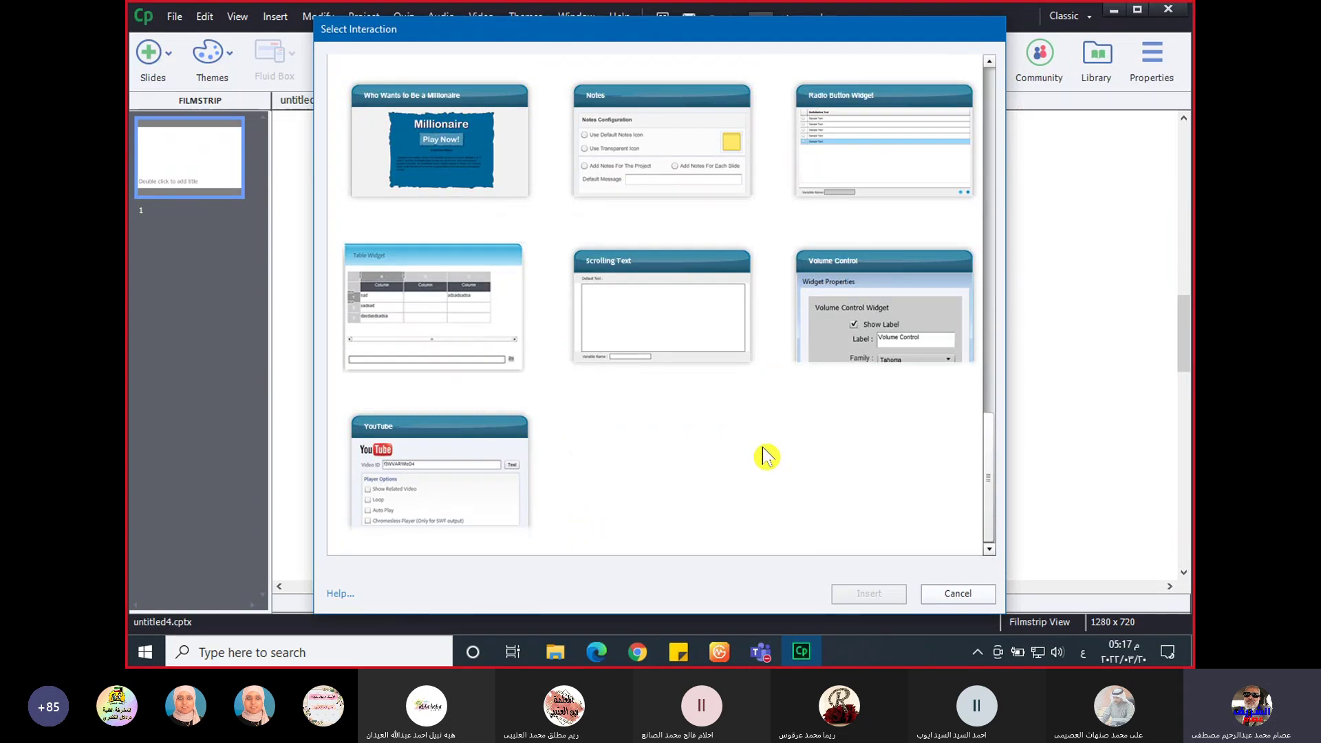
pyautogui.scroll(1, 766, 456)
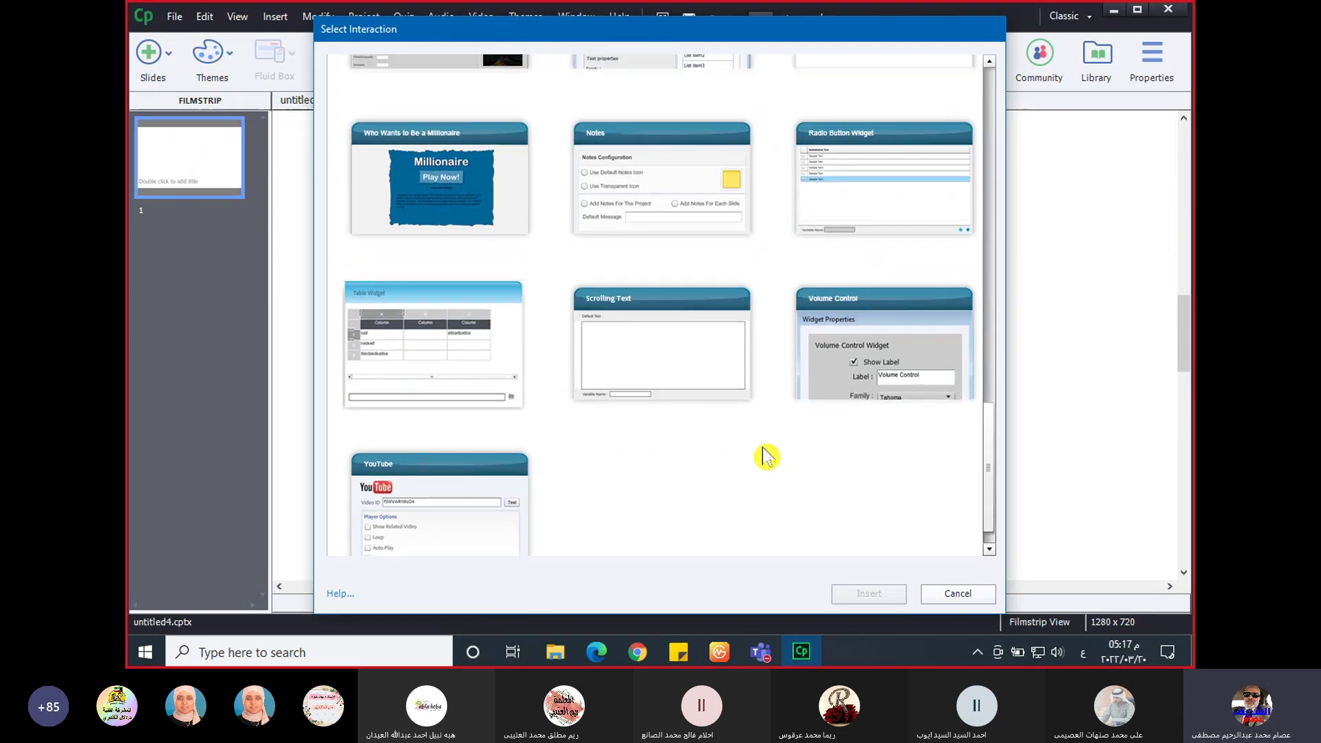
pyautogui.scroll(6, 776, 172)
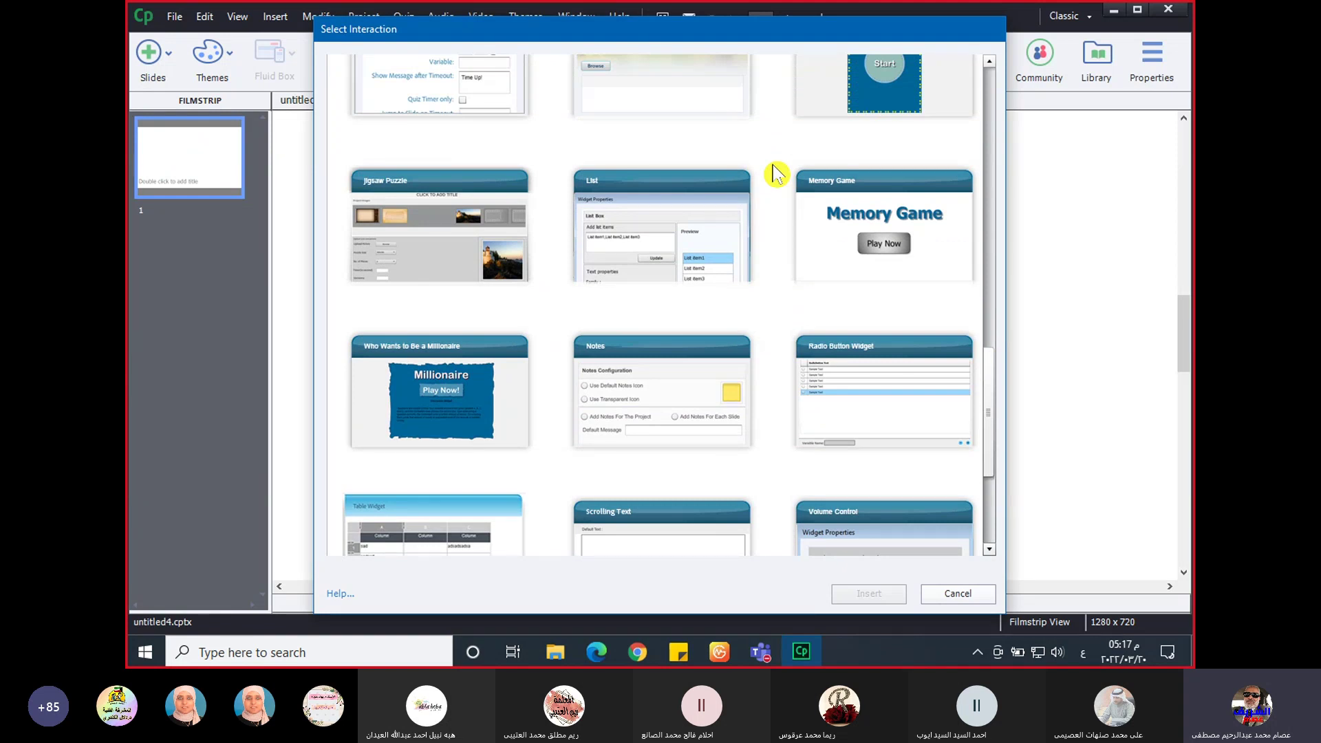
pyautogui.scroll(5, 776, 174)
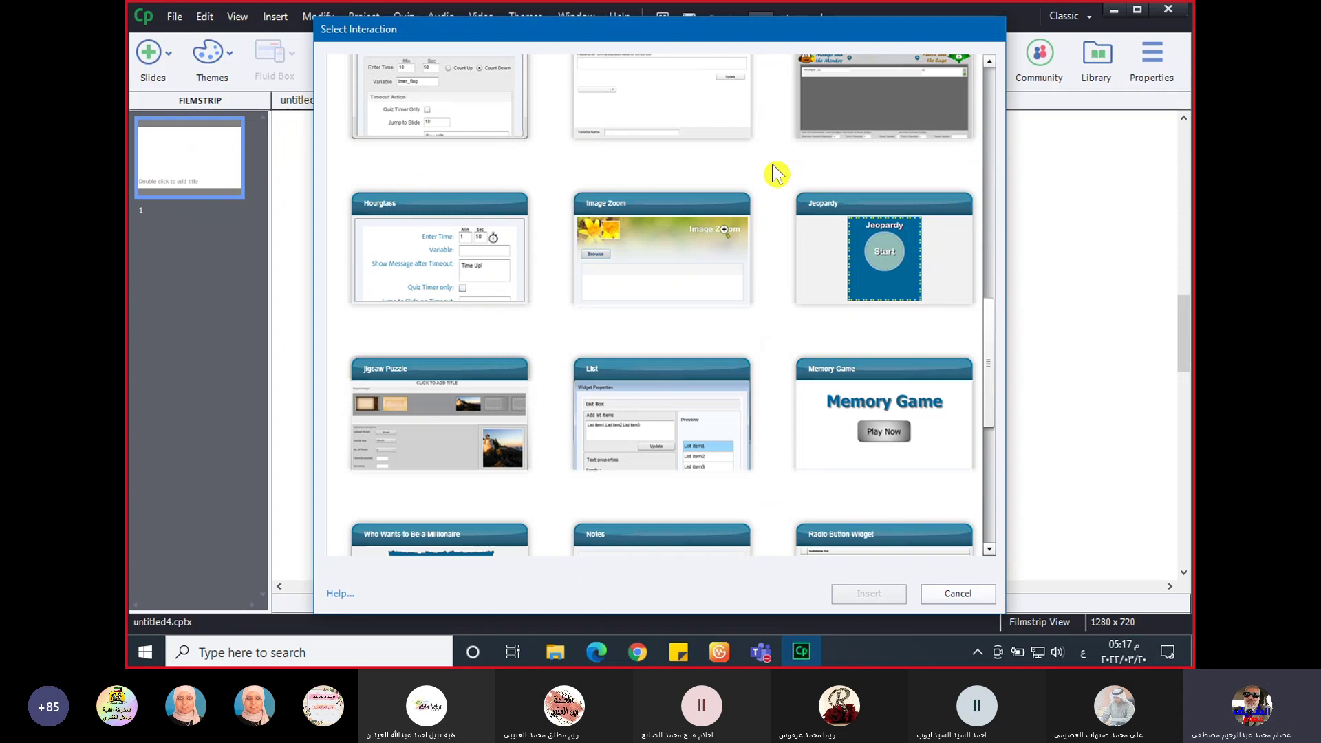
pyautogui.scroll(2, 776, 174)
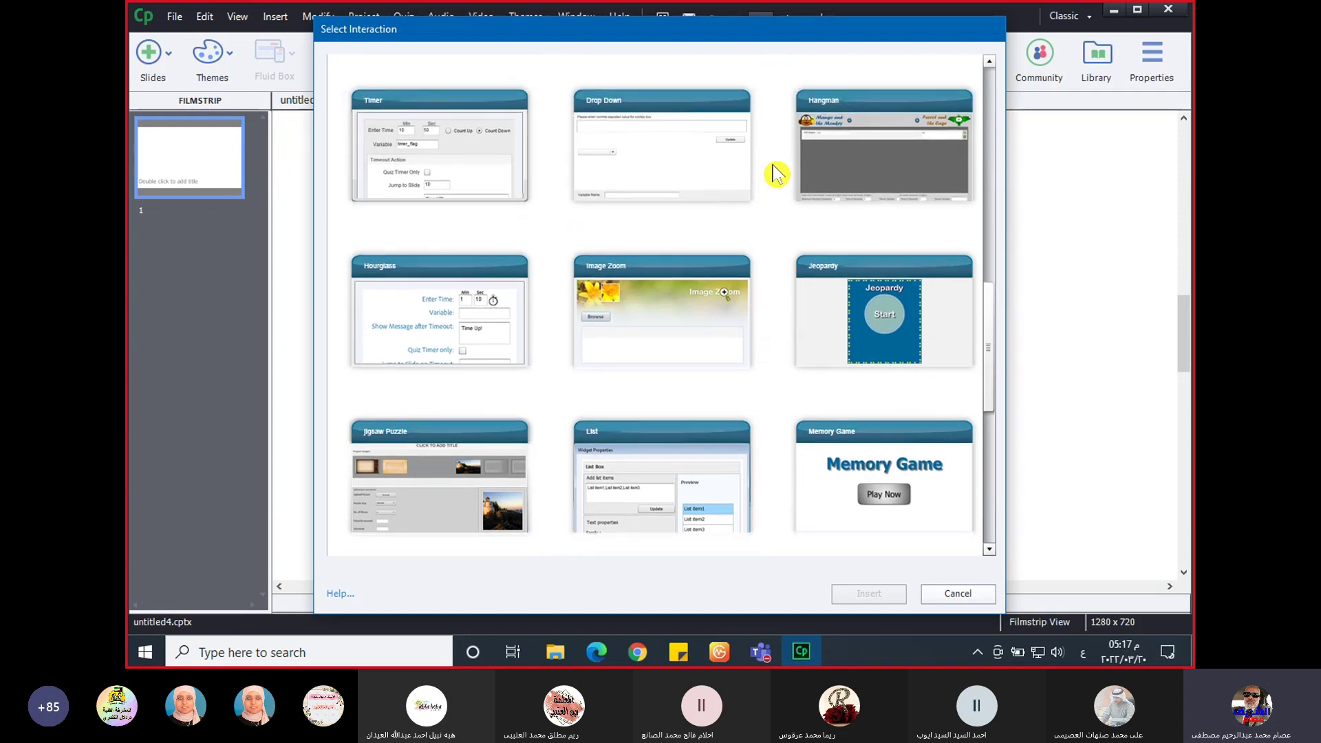
# - Insert the Memory Game learning interaction on the blank slide
pyautogui.scroll(-1, 775, 173)
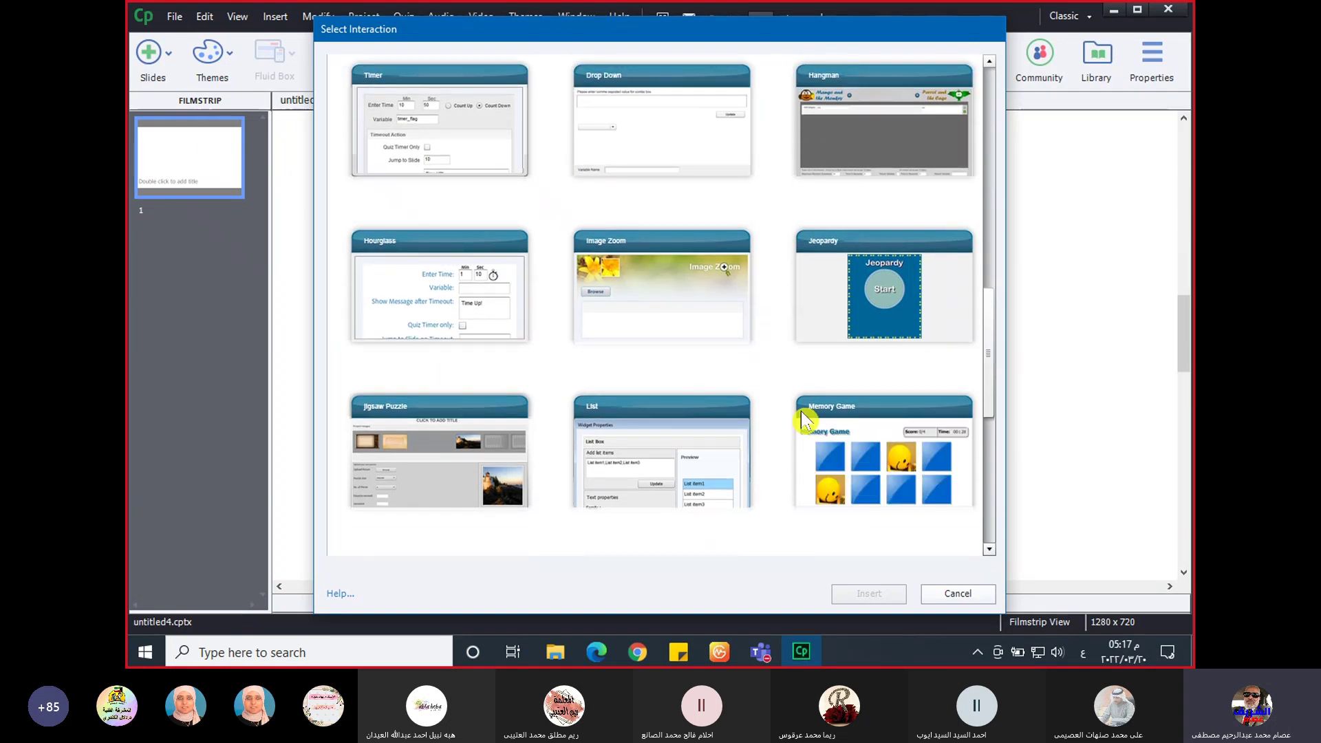
pyautogui.click(888, 425)
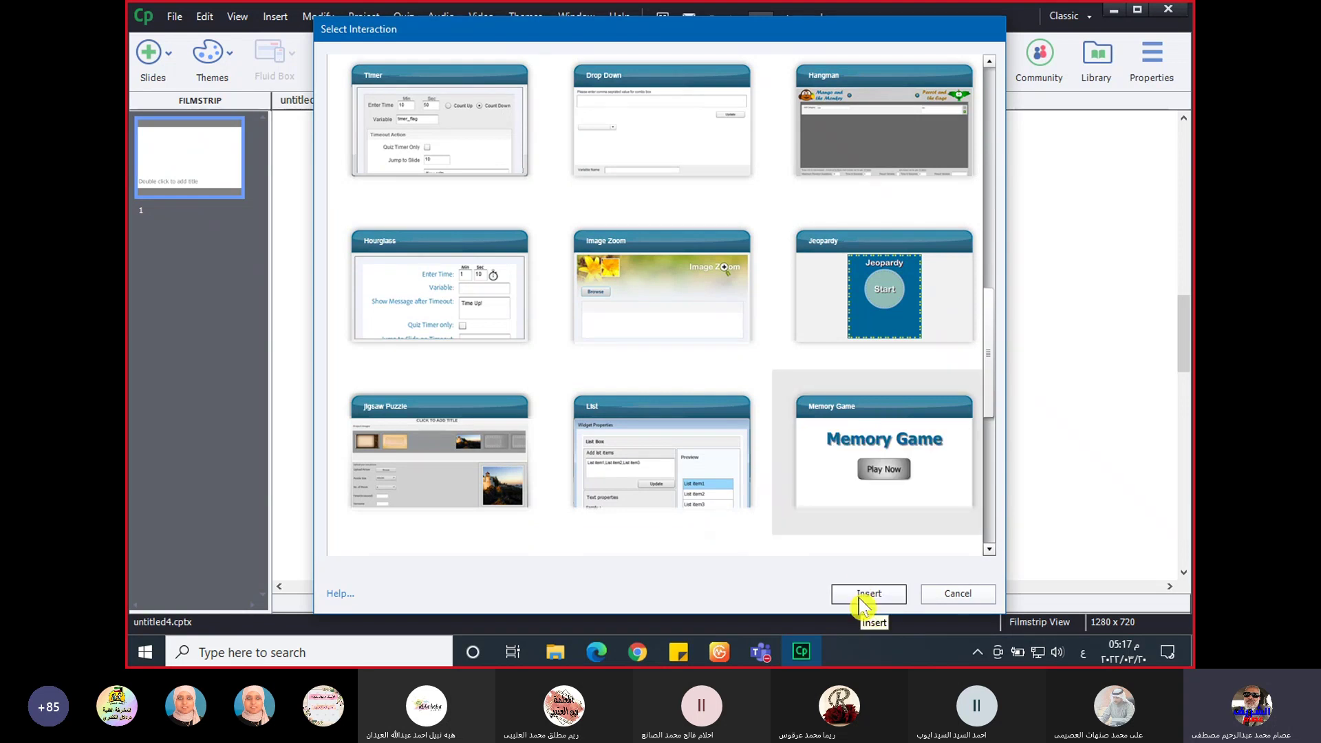
pyautogui.click(860, 598)
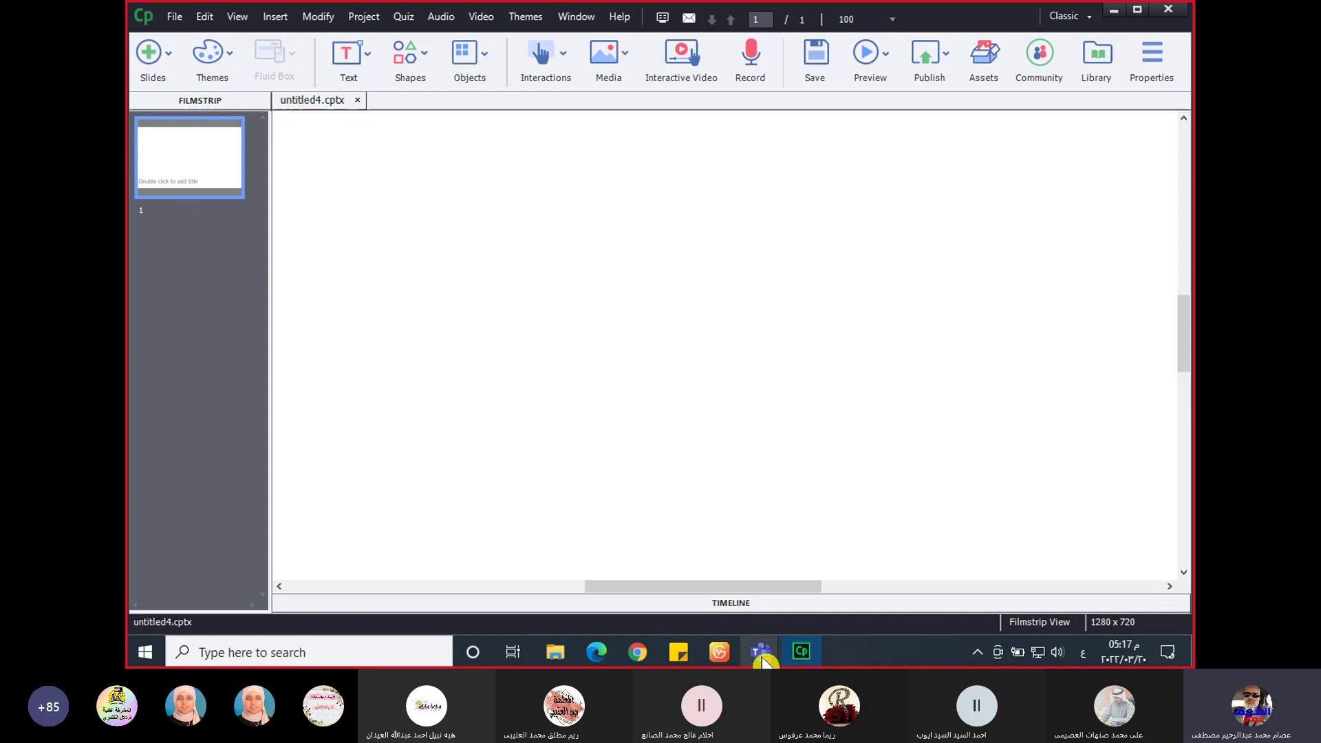
# - Switch to the Microsoft Teams meeting, examine the participants' chat messages and gallery photos, and return to the Memory Game configuration
pyautogui.moveTo(761, 659)
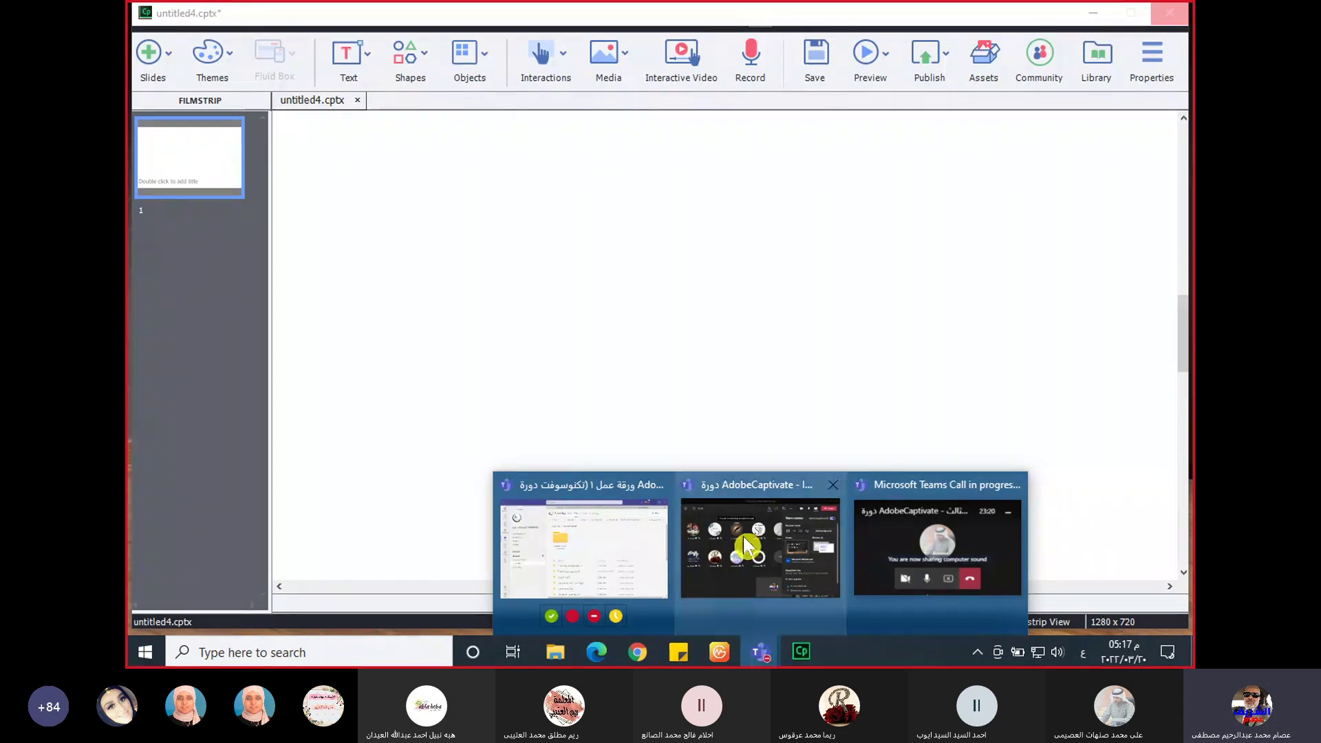
pyautogui.click(749, 546)
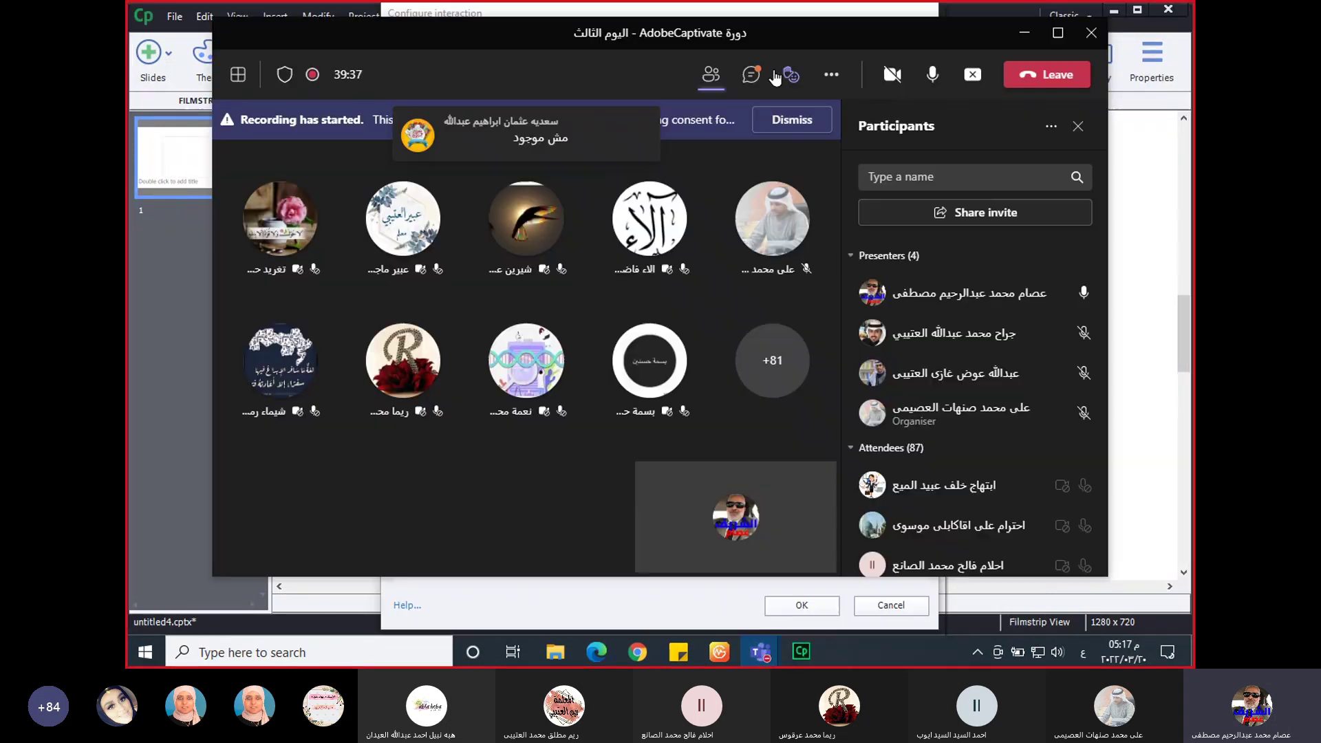
pyautogui.click(757, 76)
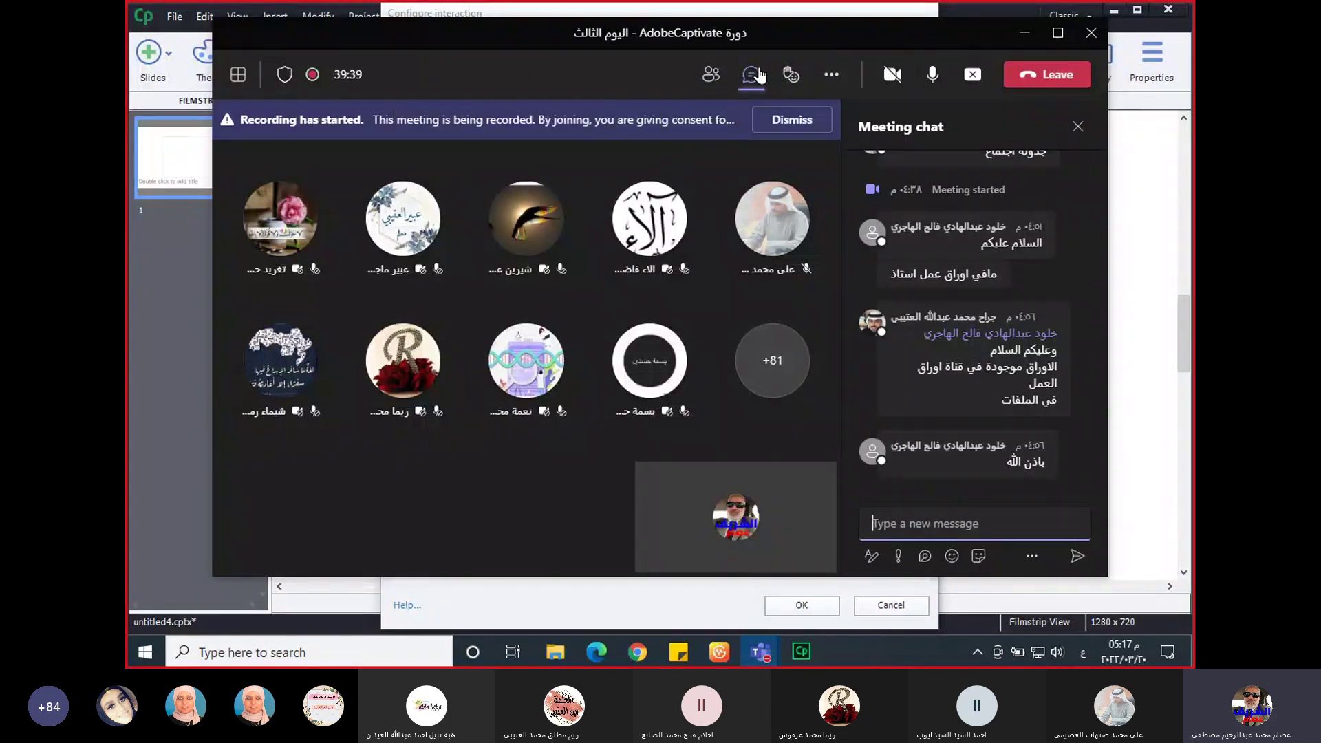
pyautogui.scroll(-5, 982, 410)
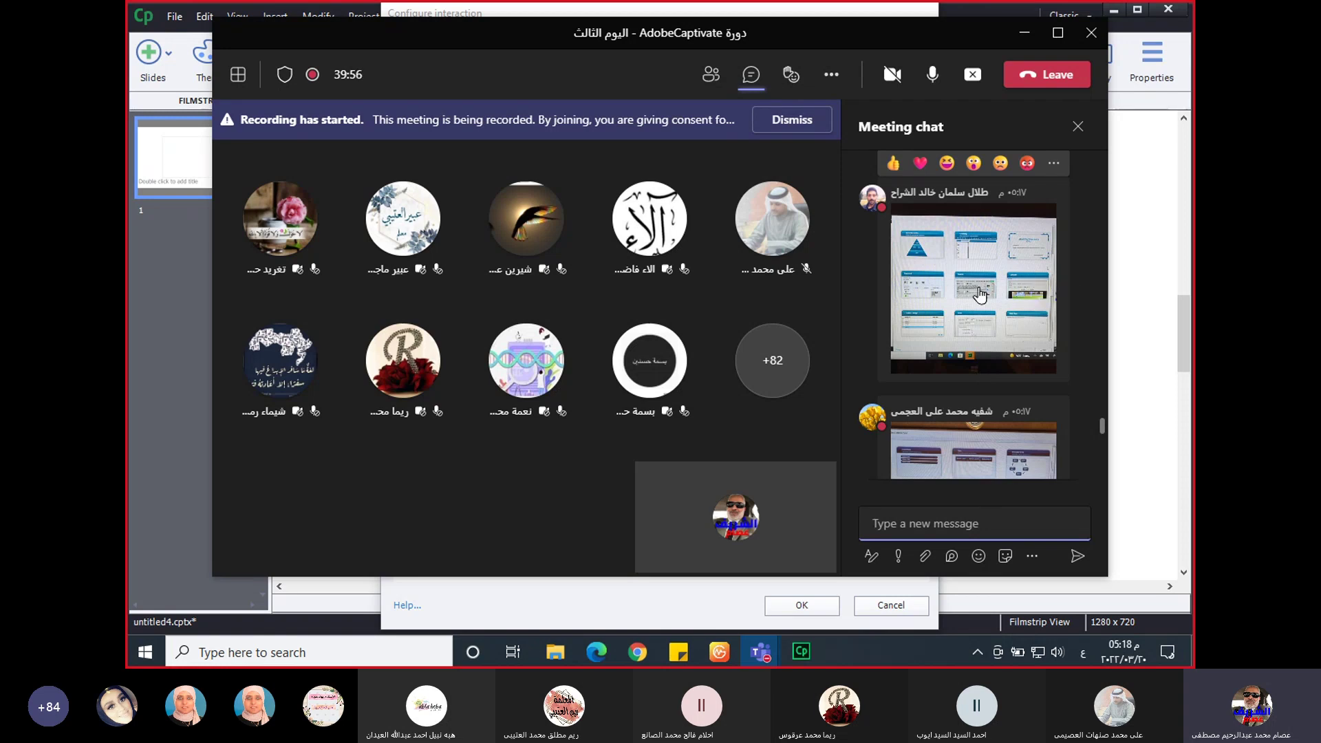
pyautogui.scroll(-3, 981, 296)
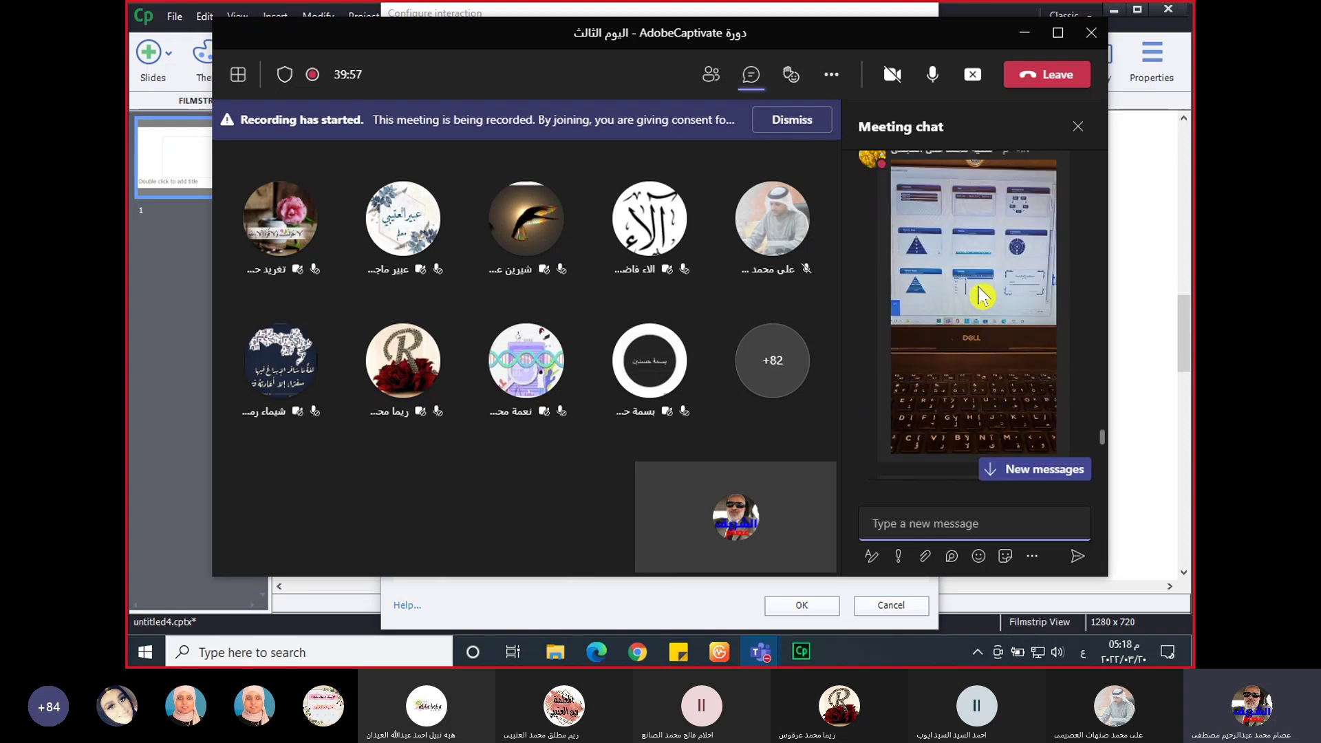
pyautogui.scroll(-3, 979, 292)
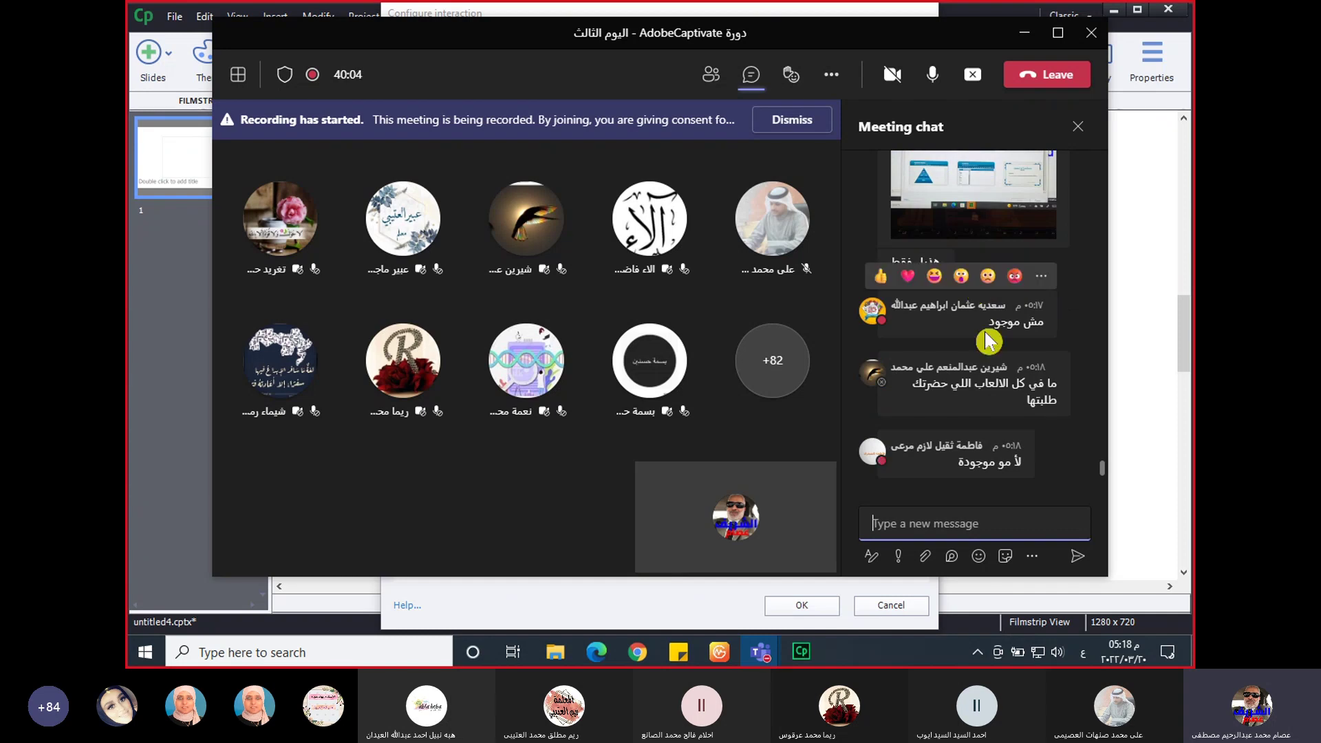
pyautogui.scroll(3, 988, 342)
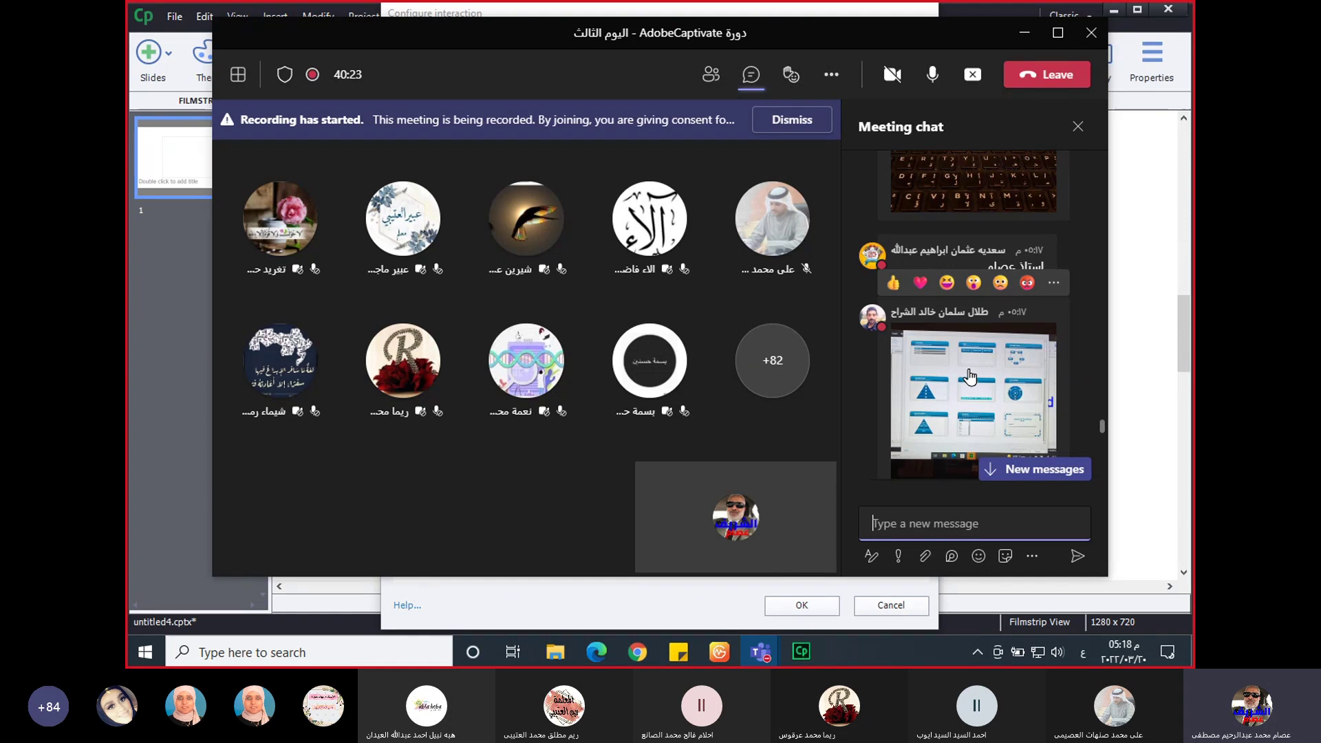
pyautogui.scroll(-3, 957, 440)
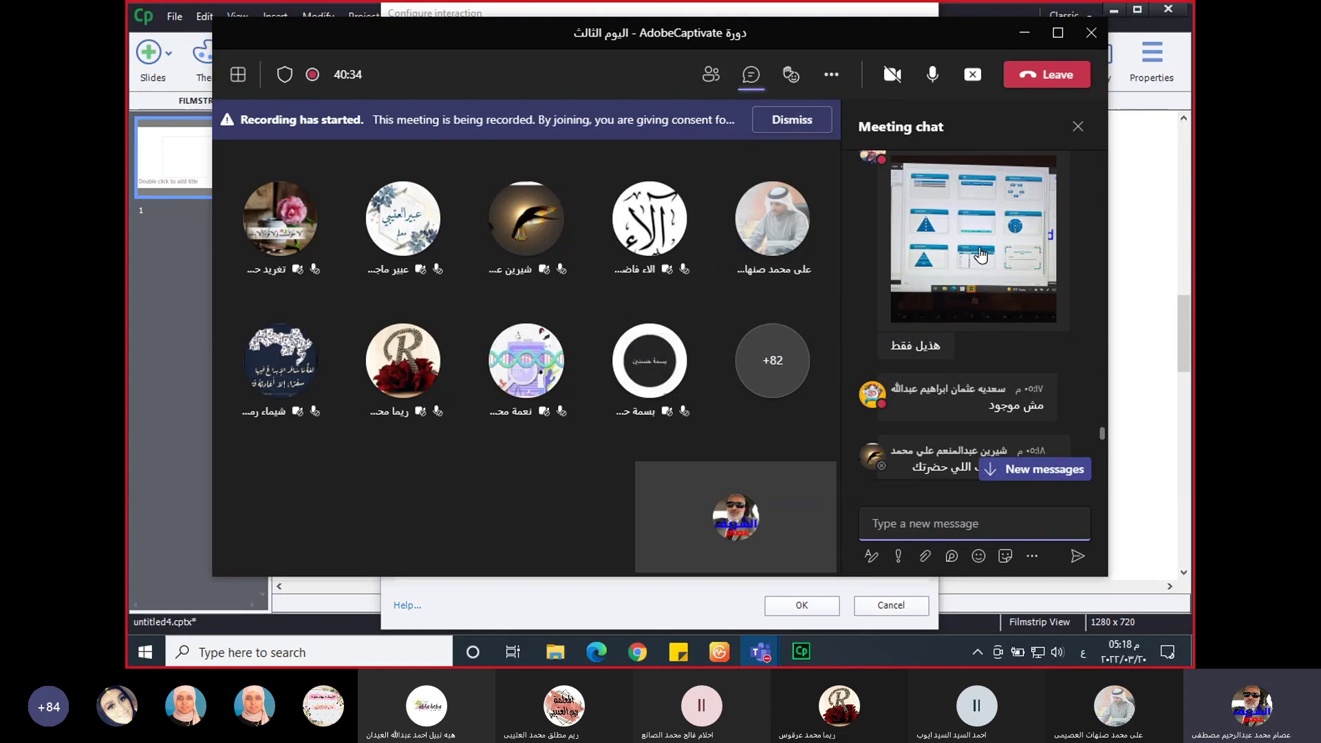
pyautogui.scroll(1, 963, 244)
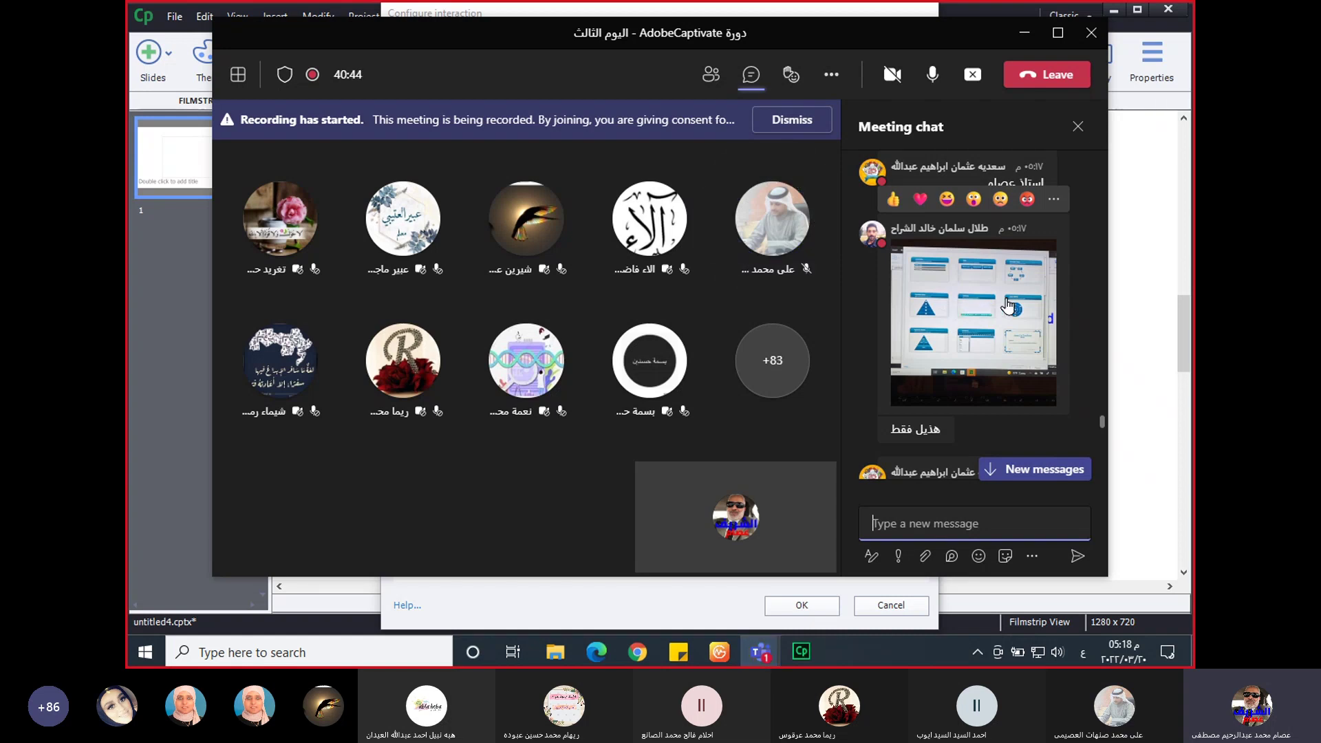
pyautogui.scroll(-1, 1008, 303)
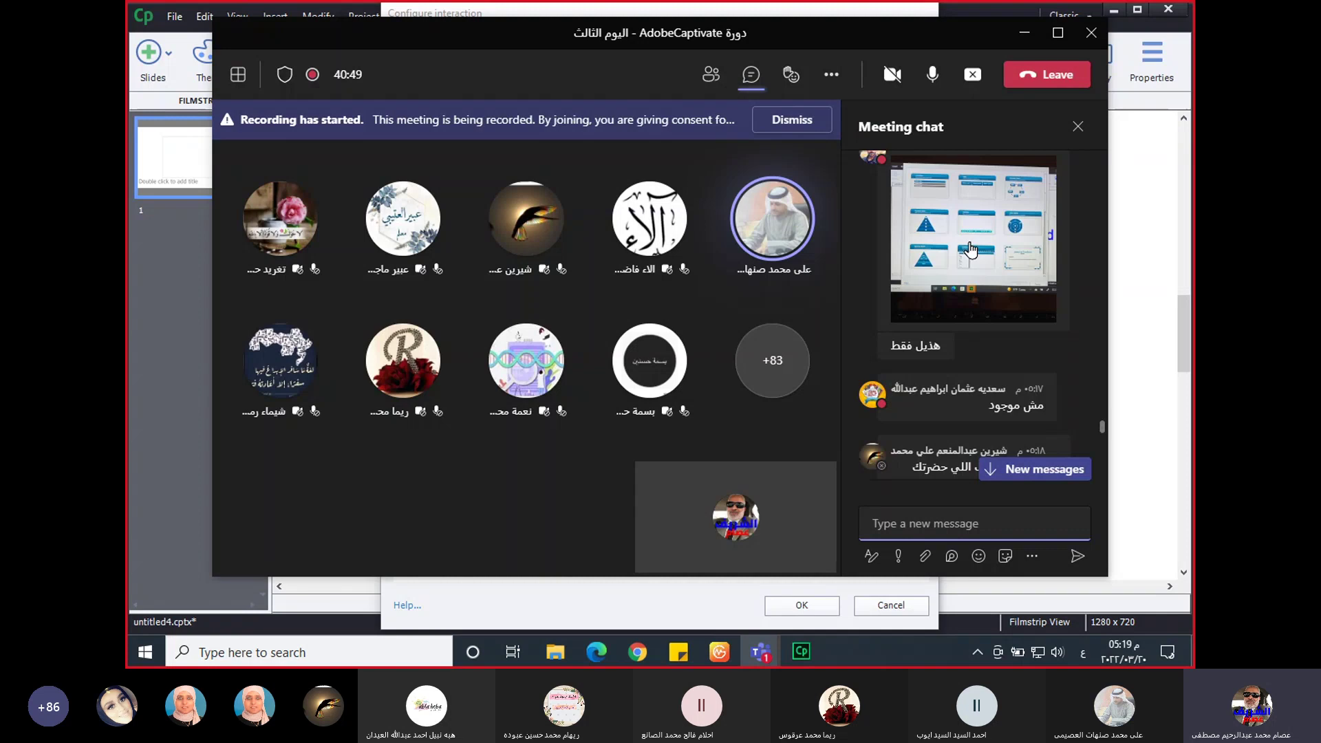
pyautogui.click(453, 509)
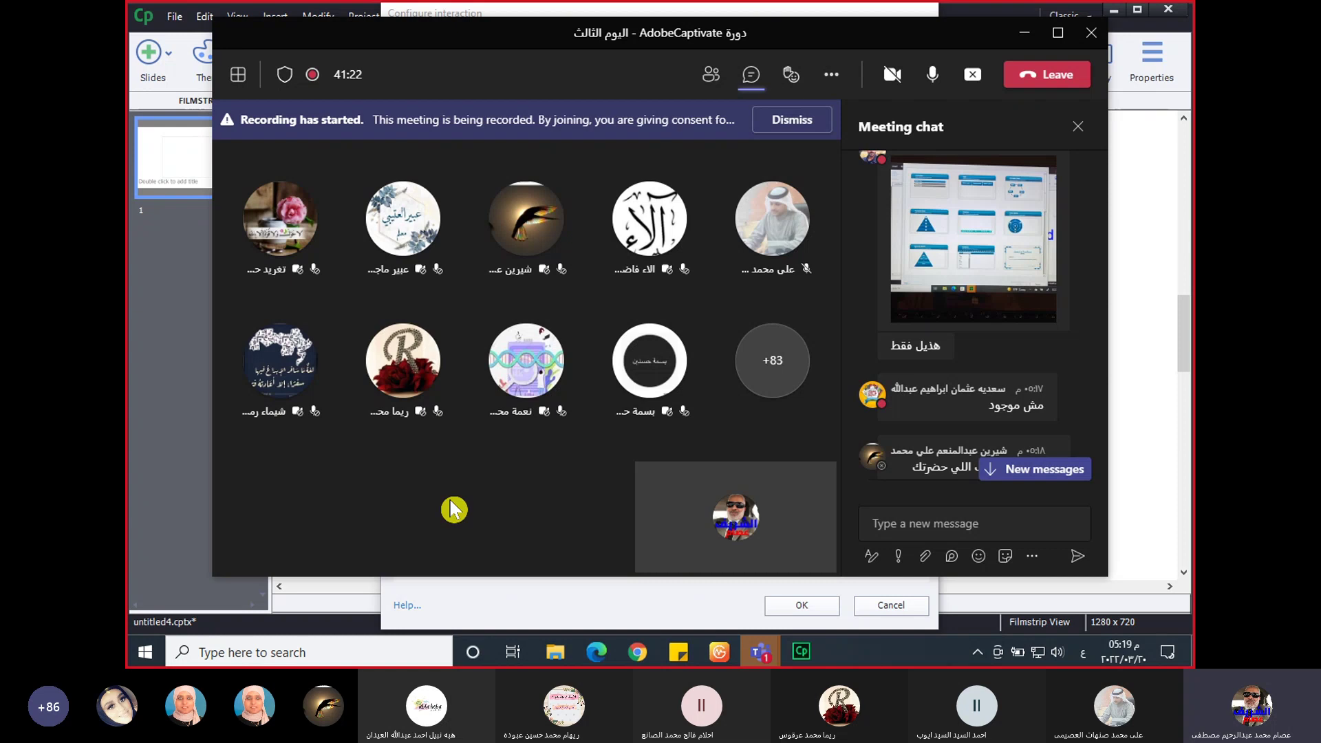
pyautogui.click(1024, 40)
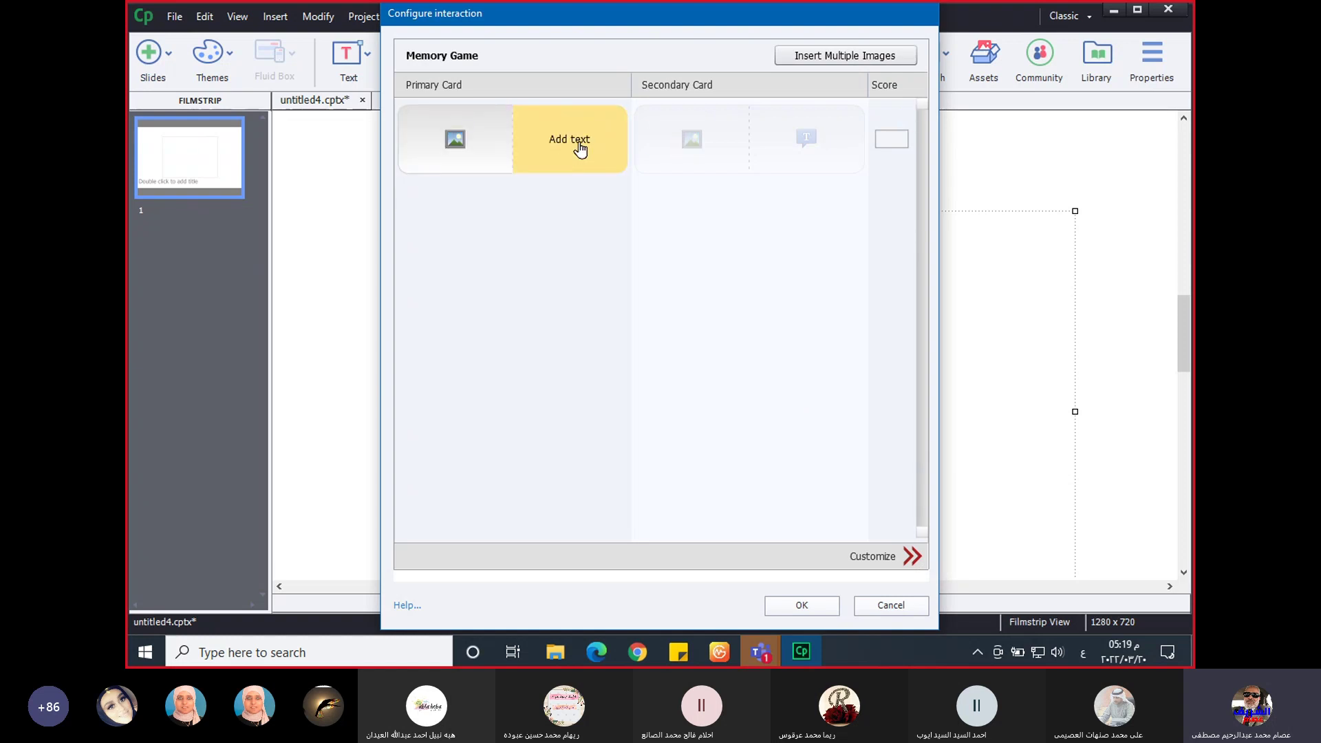
# - Import the Adobe Captivate-logo picture from the Pictures folder as the first primary card of the Memory Game
pyautogui.click(442, 145)
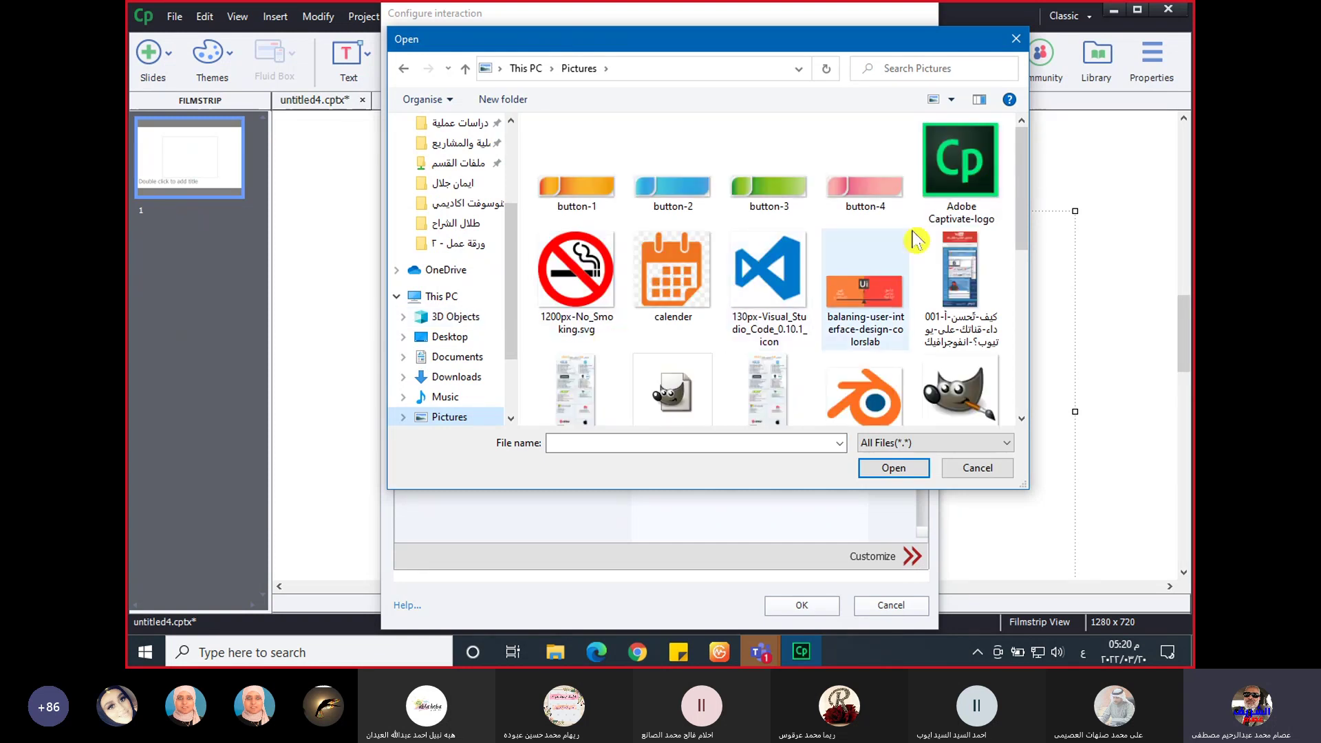
pyautogui.click(971, 161)
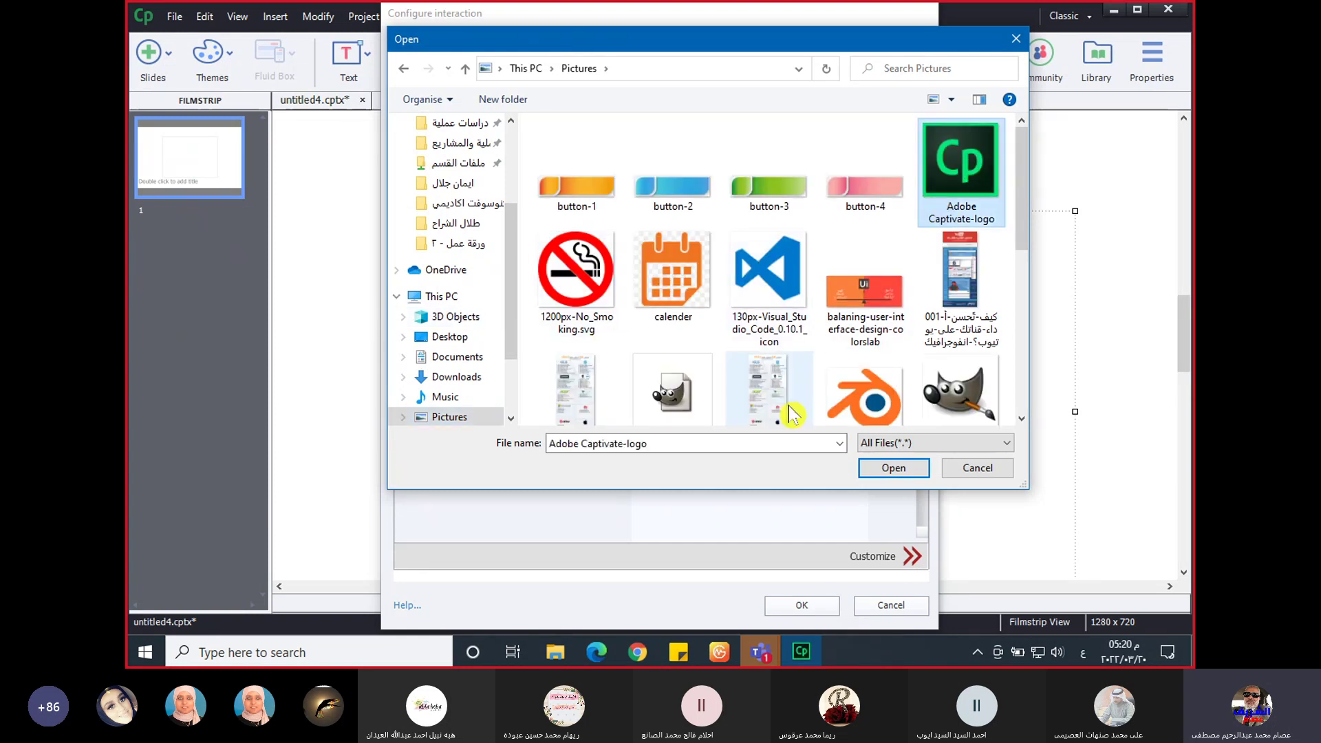
pyautogui.click(878, 471)
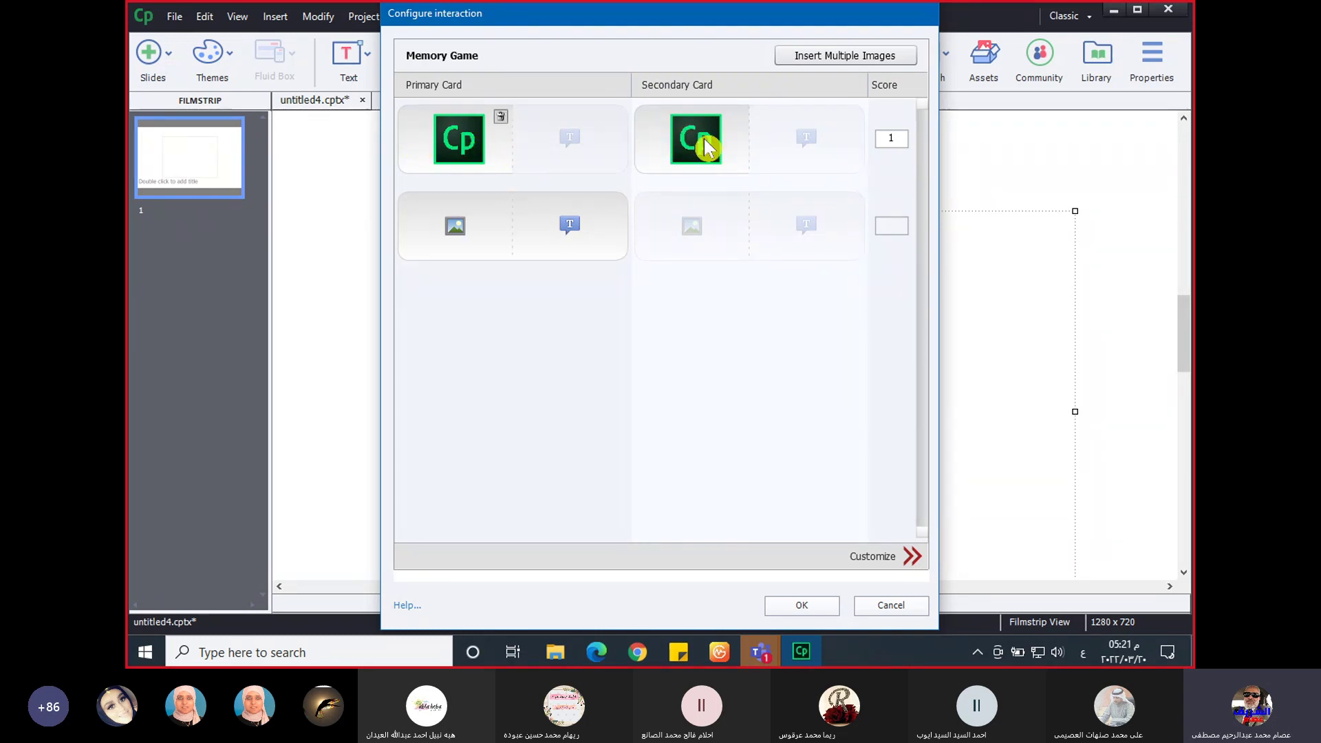
# - Import the 1200px-No_Smoking.svg picture as the image of the second primary card
pyautogui.click(449, 238)
pyautogui.click(575, 355)
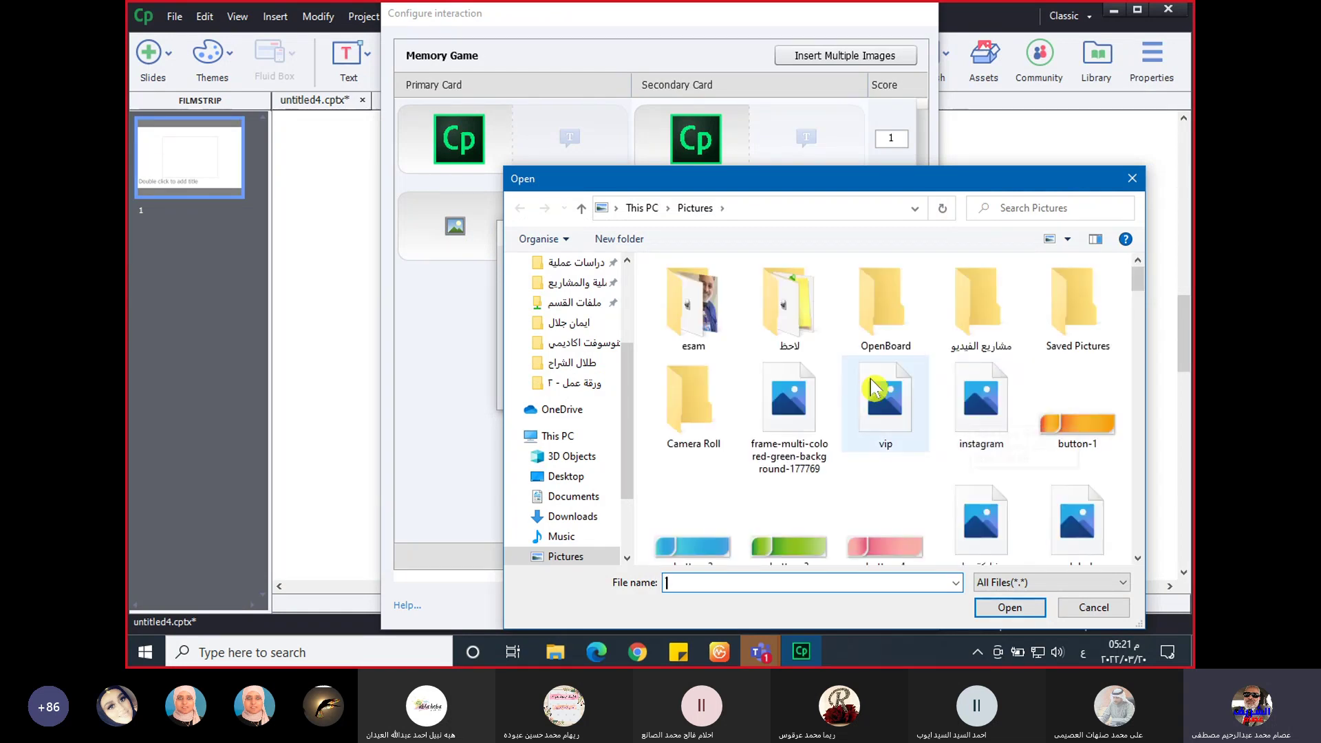
pyautogui.scroll(-5, 872, 389)
pyautogui.click(1077, 392)
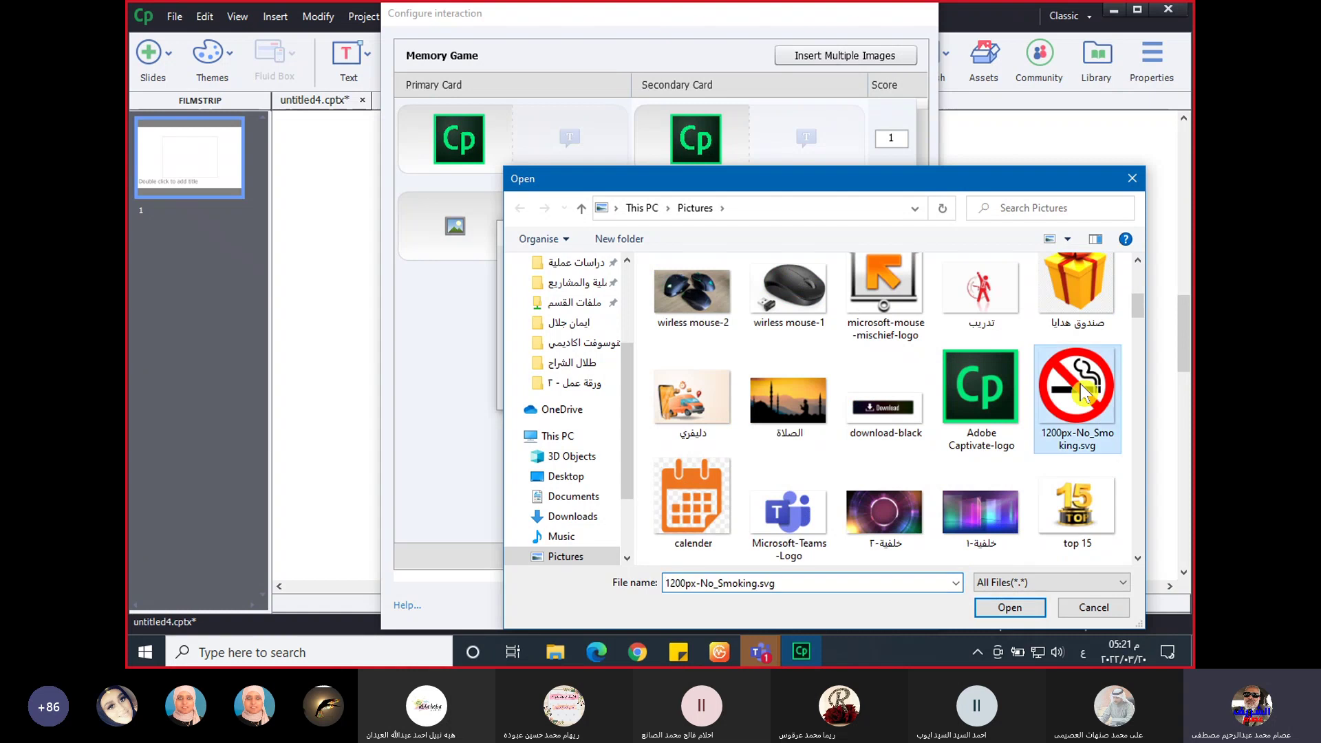
pyautogui.click(991, 608)
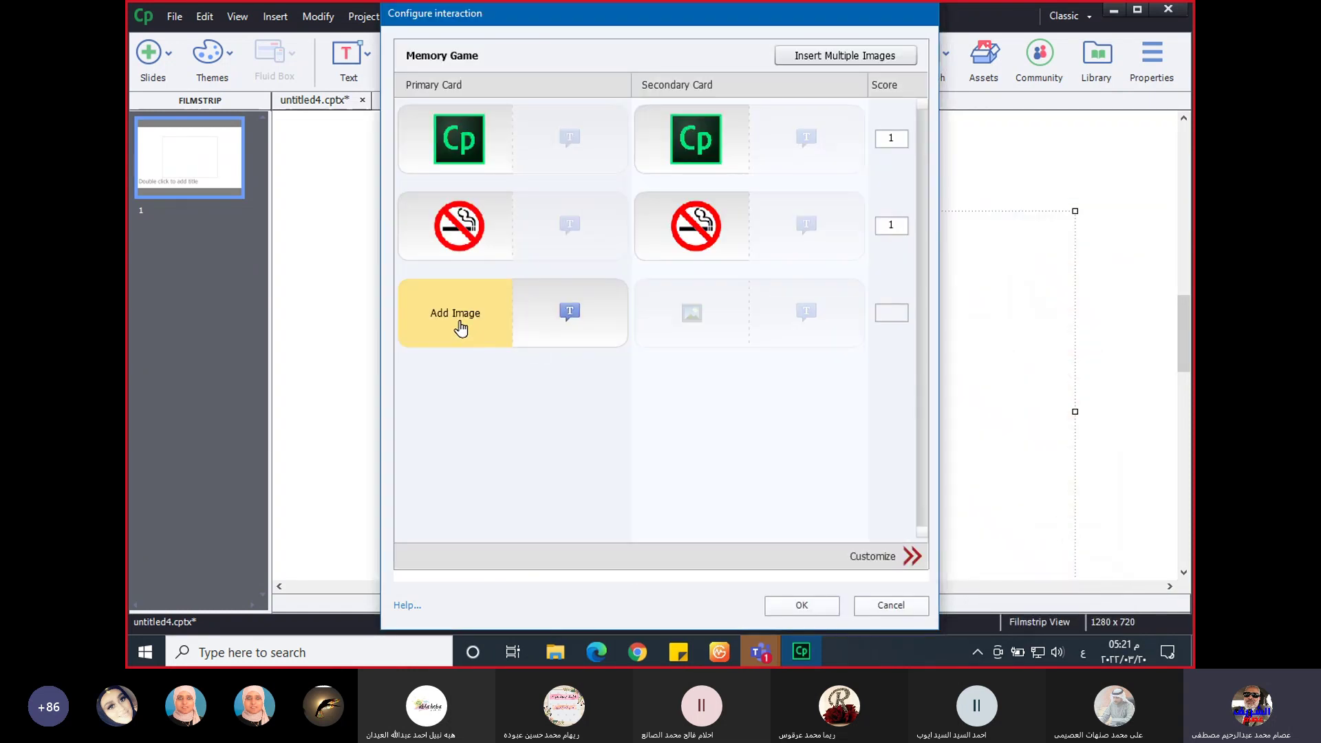
# - Import the teams logo picture from the Pictures folder as the image of the third primary card
pyautogui.click(460, 327)
pyautogui.click(585, 355)
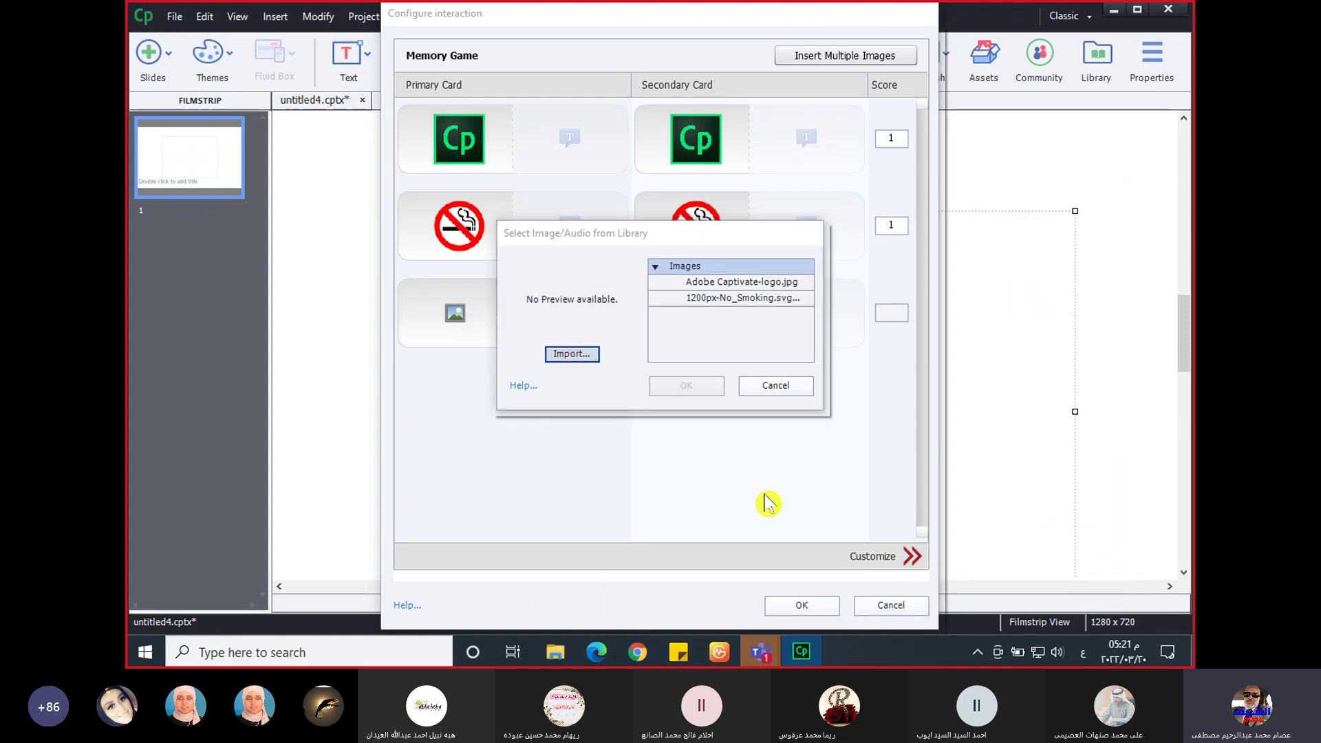
pyautogui.scroll(-3, 919, 426)
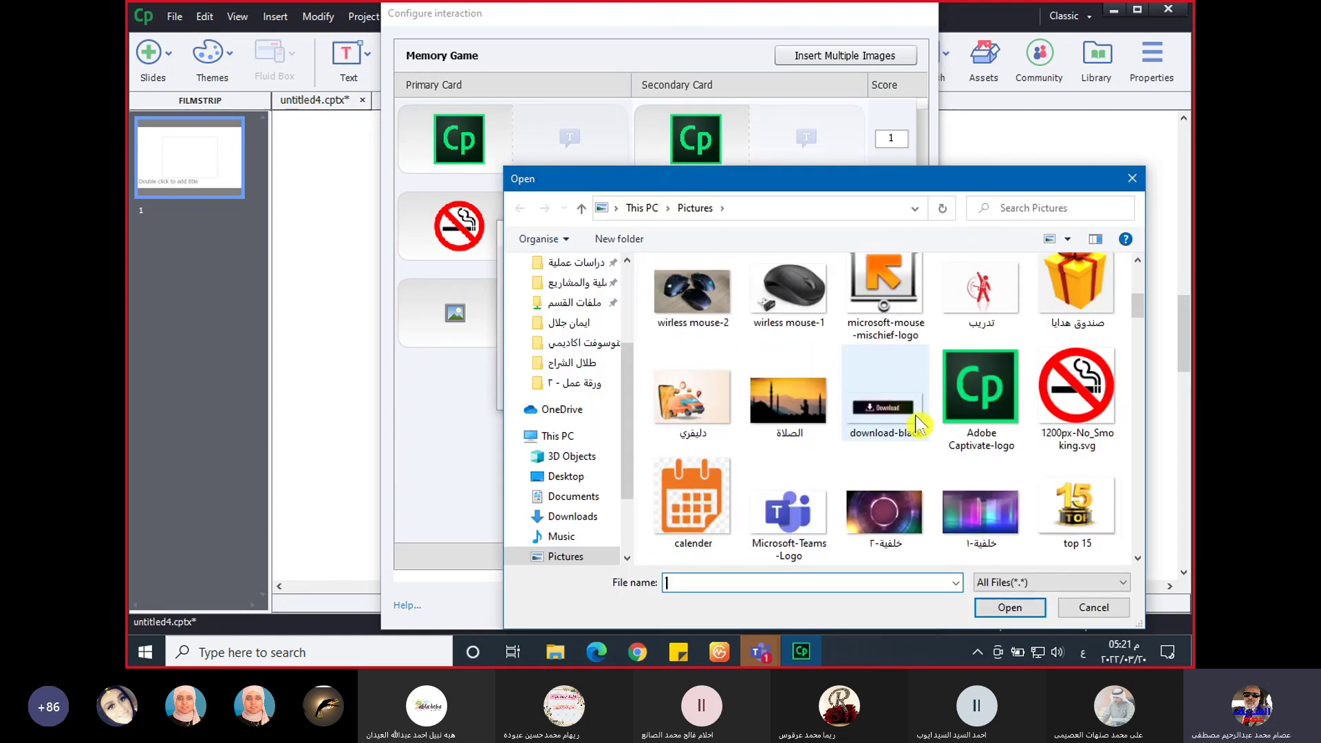
pyautogui.scroll(-5, 919, 425)
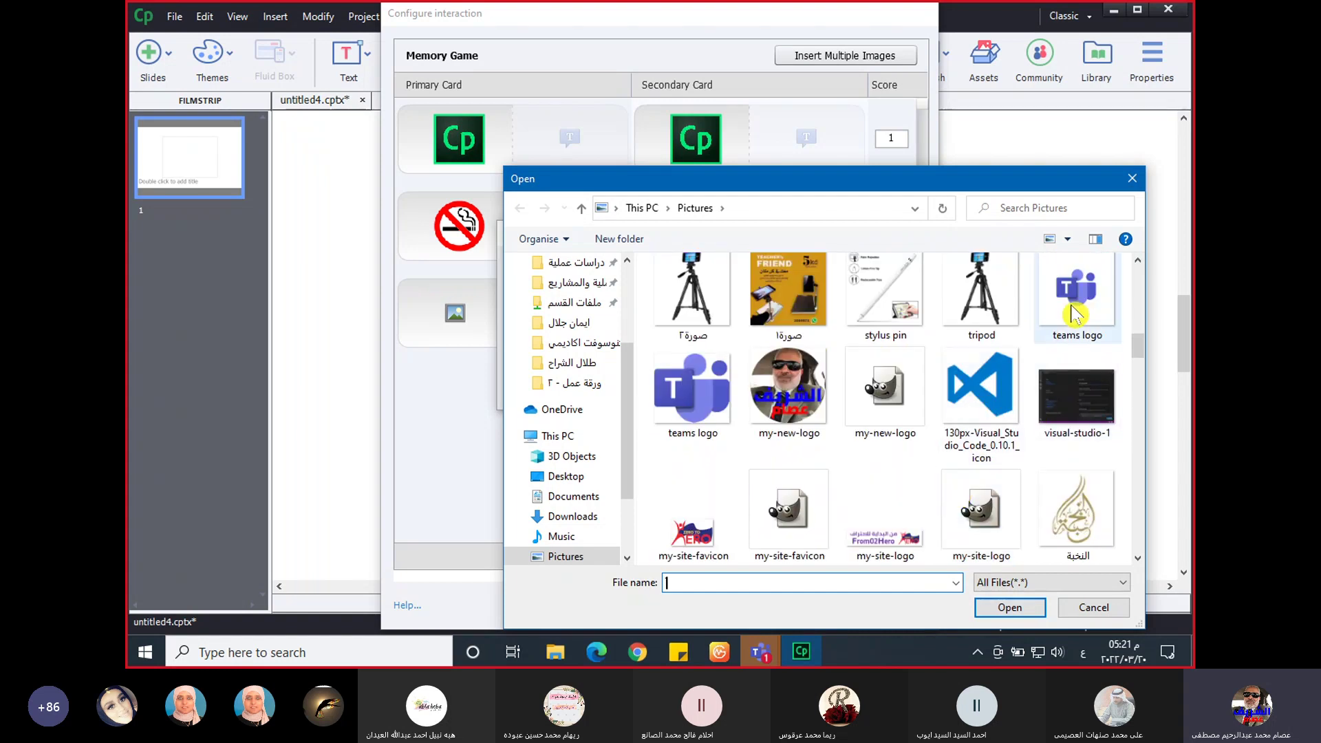
pyautogui.click(1075, 314)
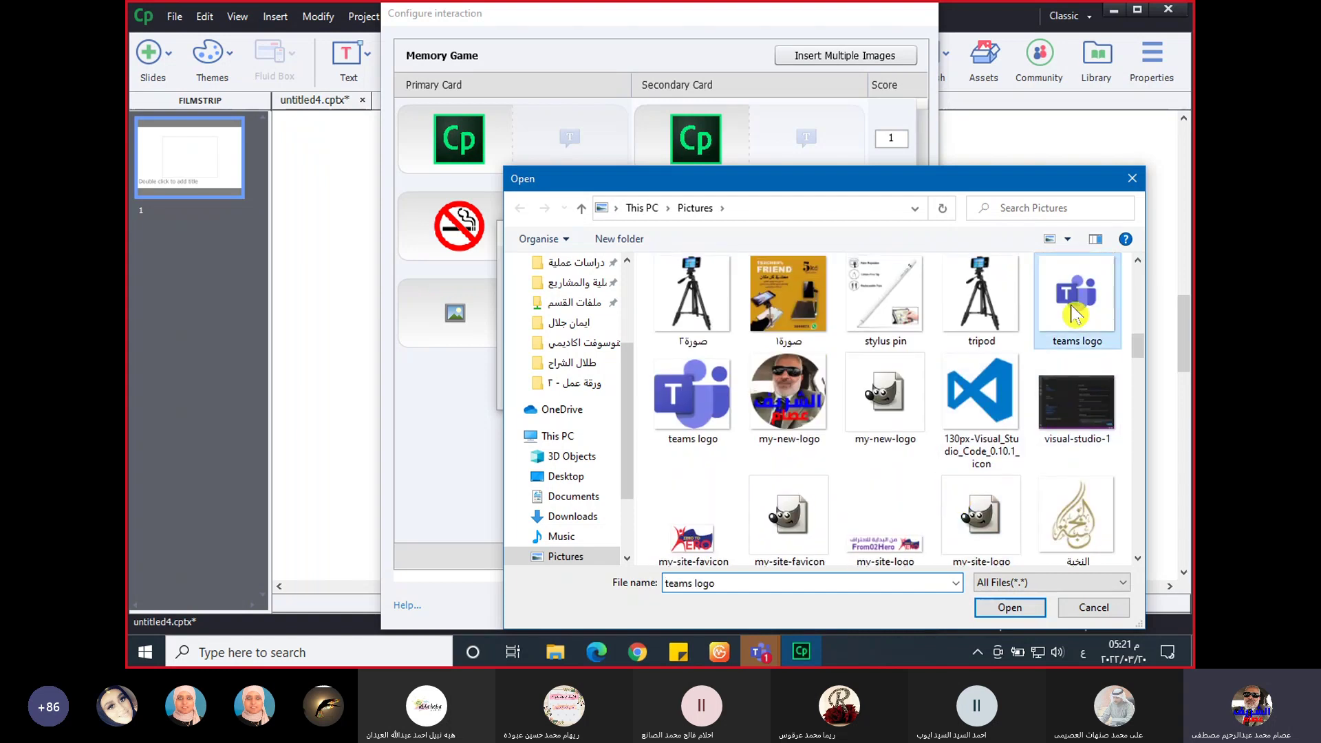
pyautogui.doubleClick(1076, 314)
# - Import the smartboard picture from the Pictures folder as the image of the fourth primary card
pyautogui.click(454, 405)
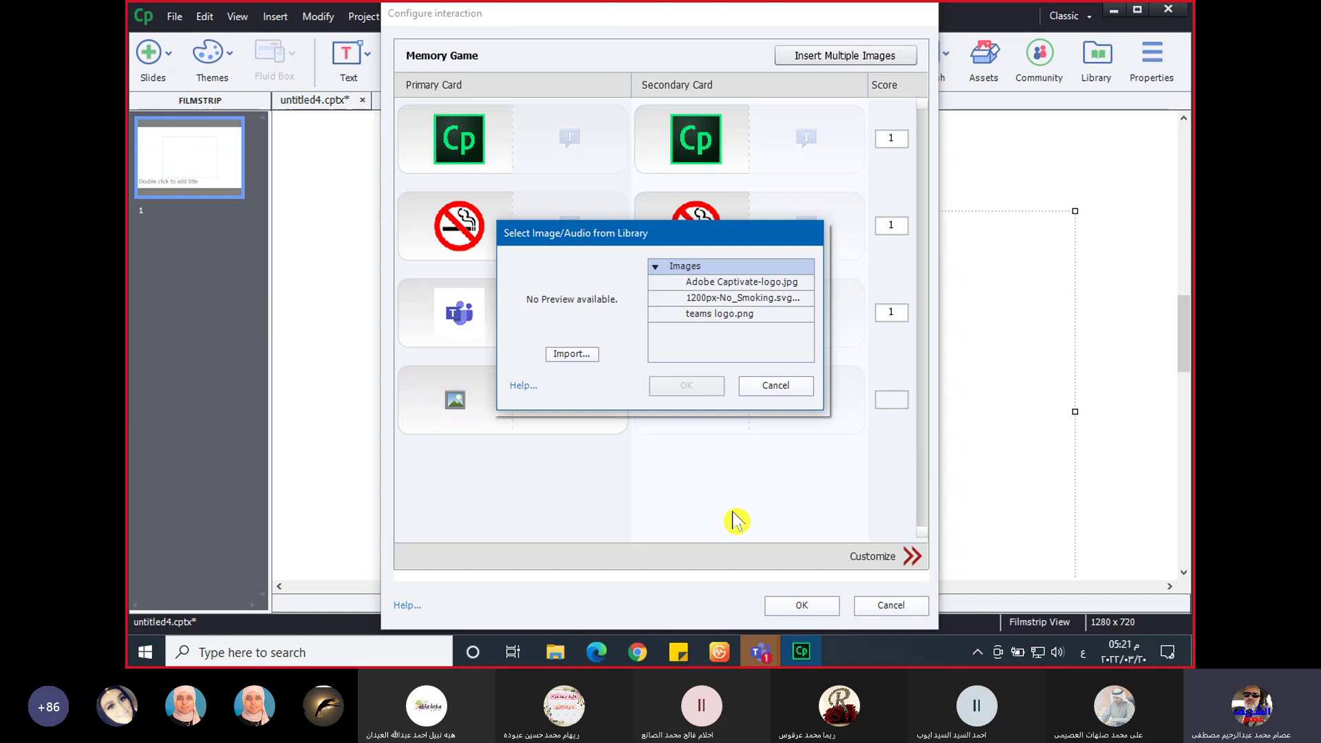
pyautogui.click(577, 353)
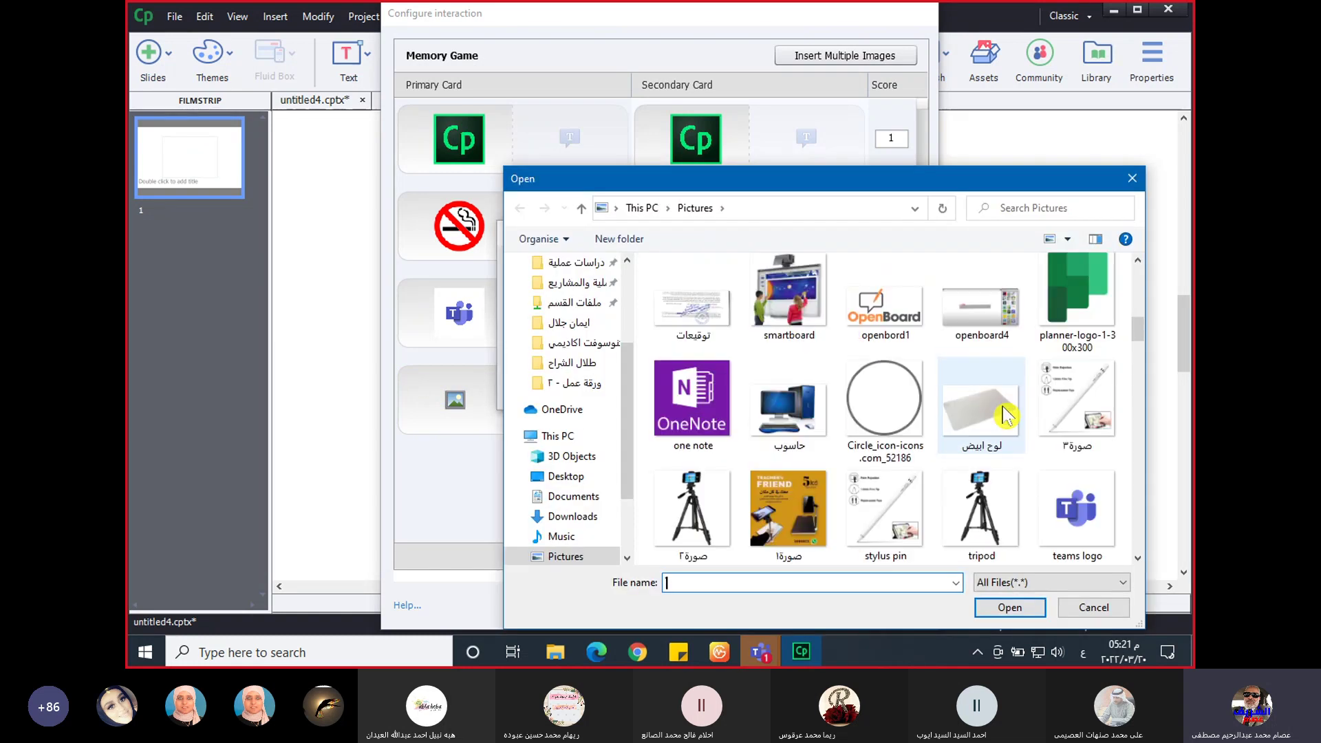
pyautogui.scroll(-3, 1002, 406)
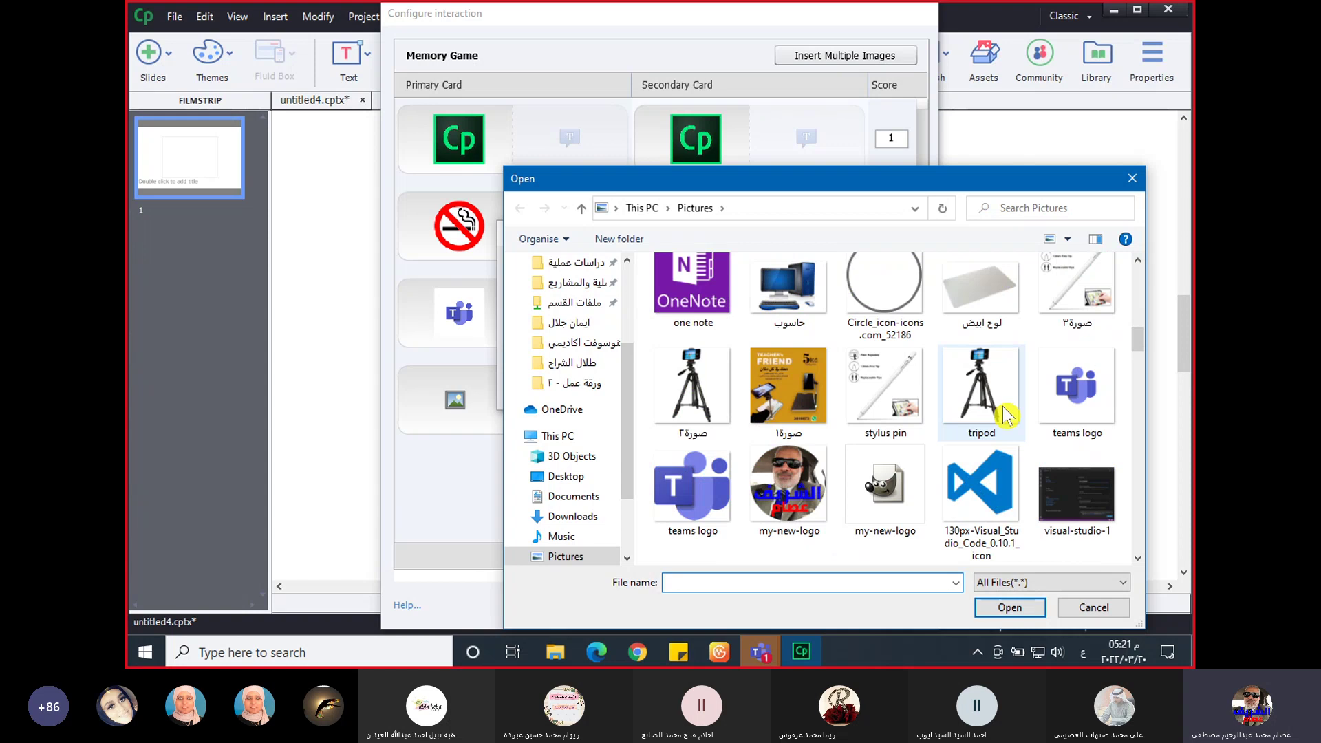
pyautogui.scroll(-5, 1004, 413)
pyautogui.scroll(2, 1004, 413)
pyautogui.scroll(-5, 1005, 415)
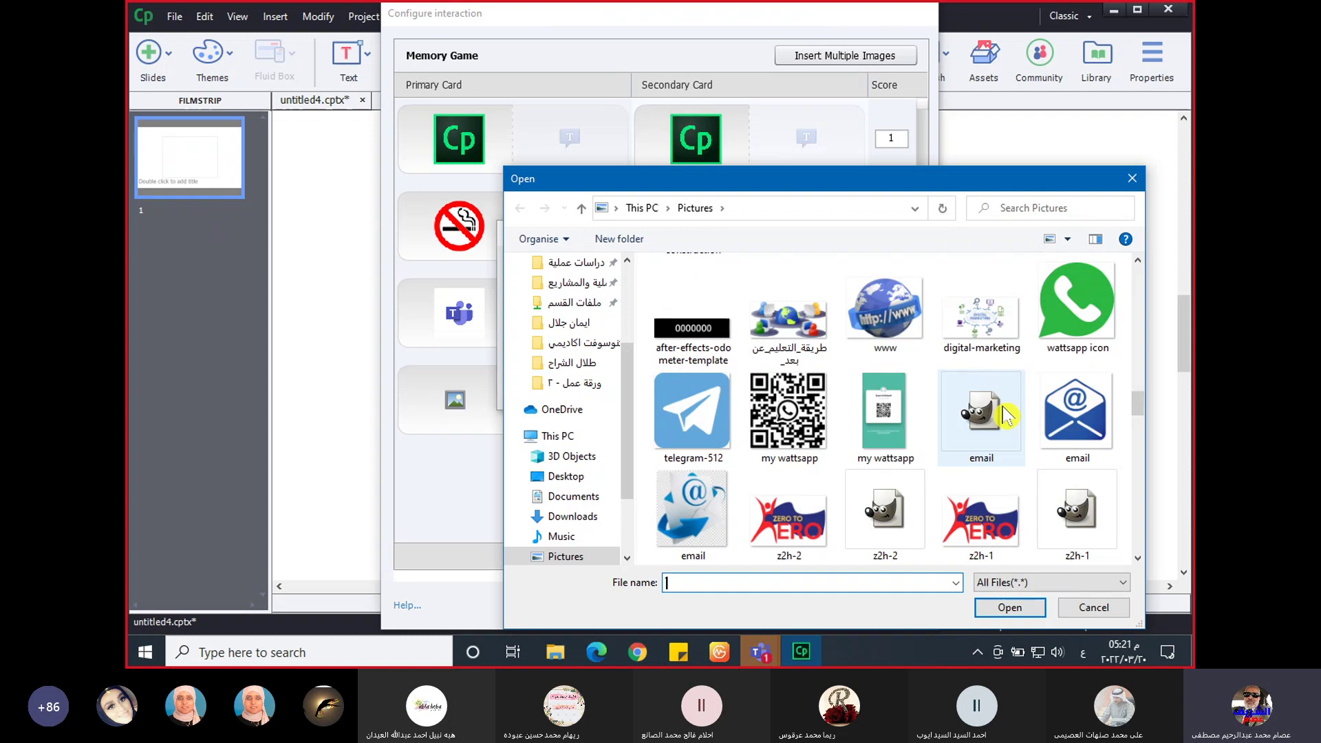
pyautogui.scroll(-10, 1003, 406)
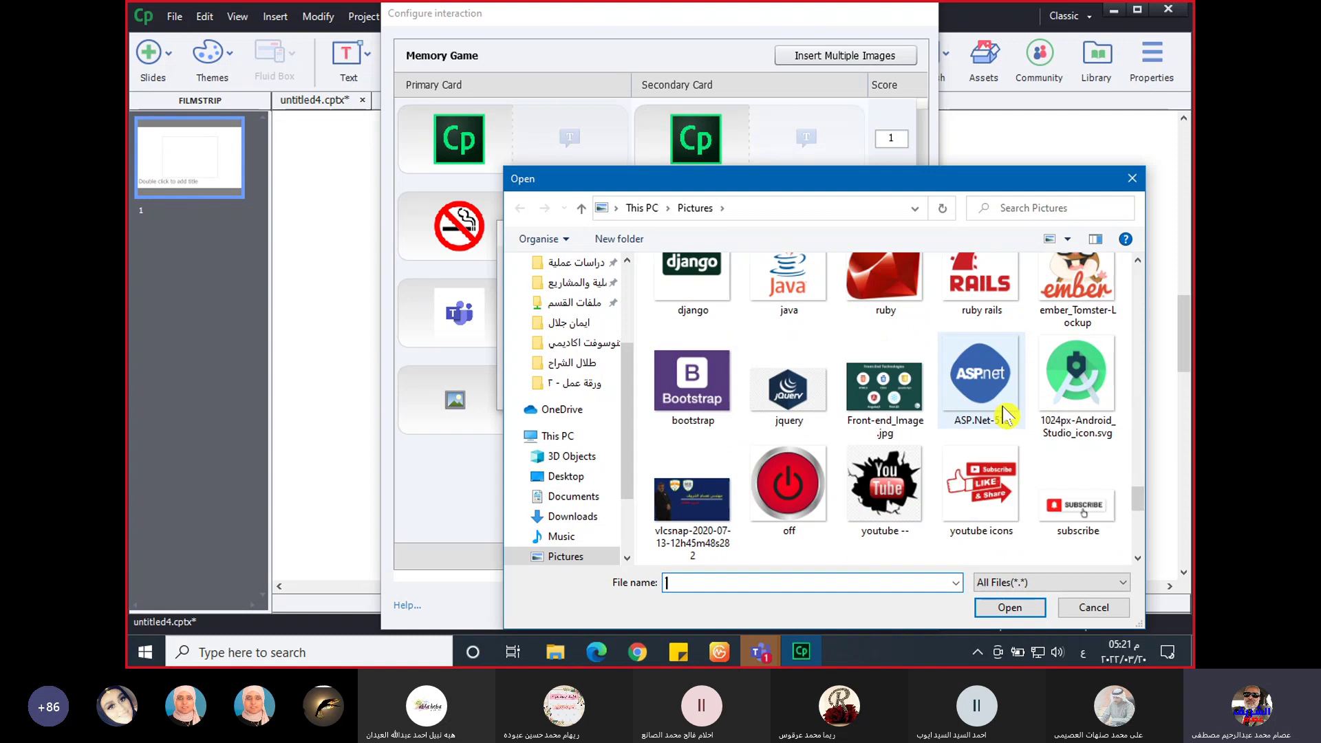
pyautogui.scroll(-3, 1002, 406)
pyautogui.scroll(-3, 1002, 406)
pyautogui.scroll(10, 1002, 406)
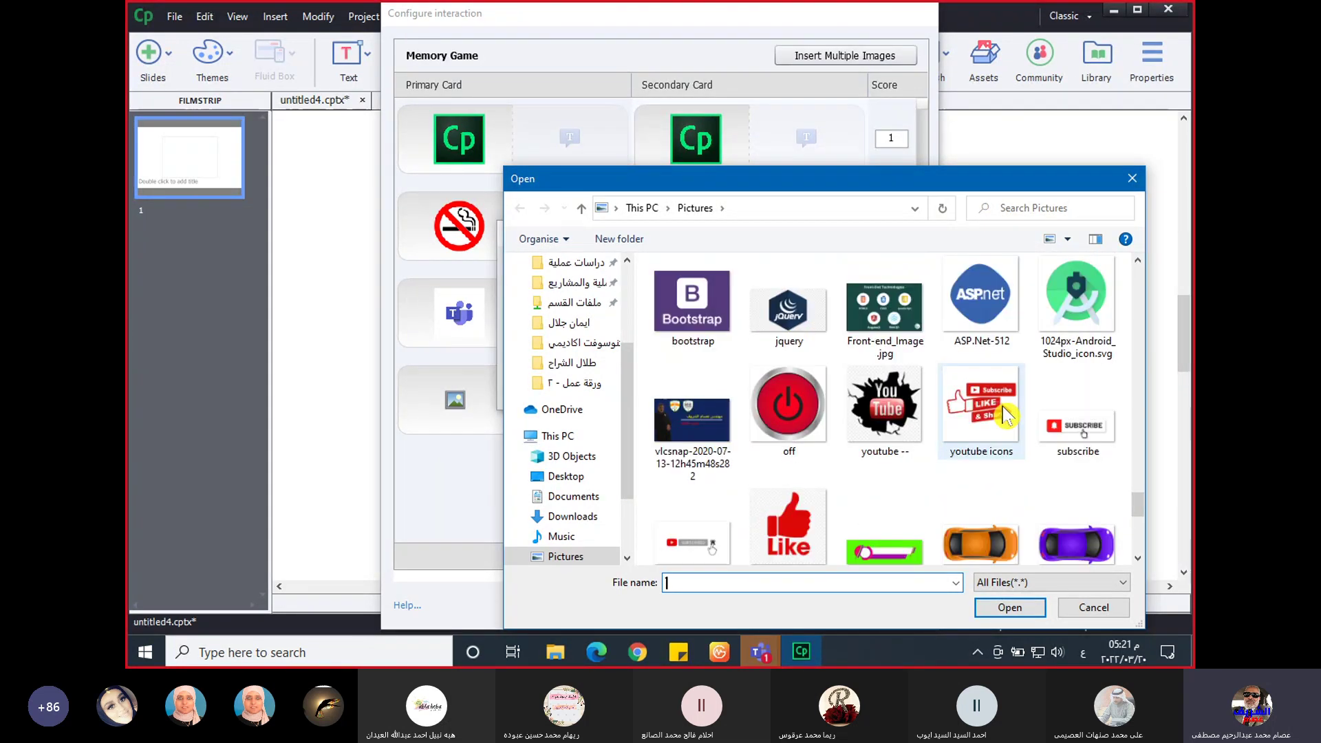
pyautogui.scroll(6, 1002, 406)
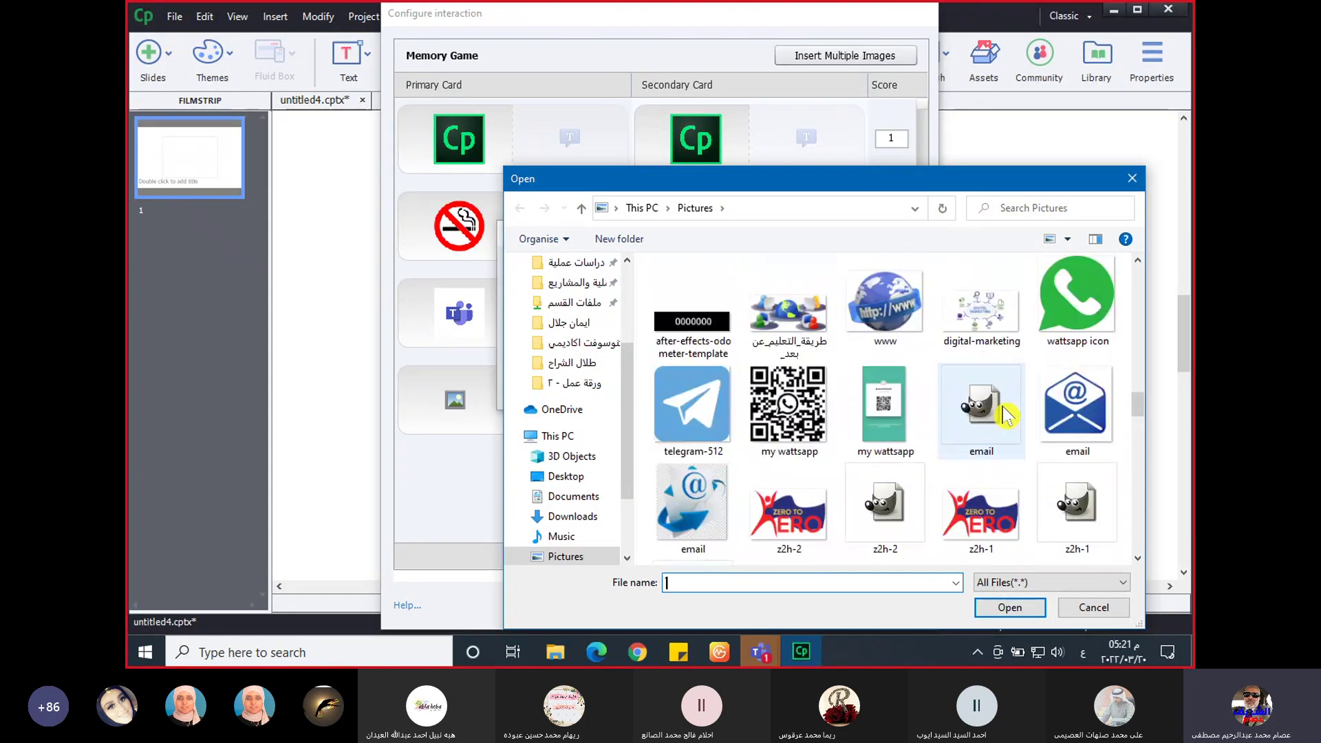
pyautogui.scroll(2, 1002, 406)
pyautogui.scroll(3, 1002, 406)
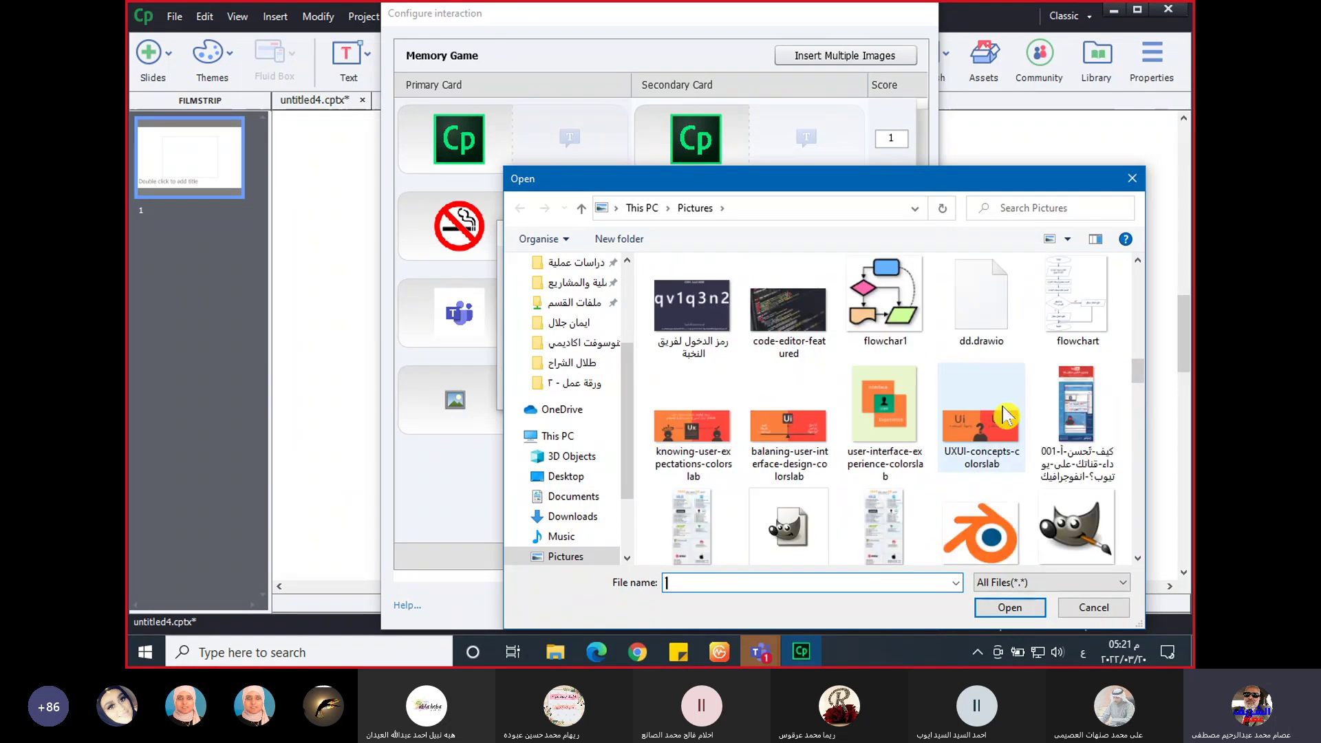
pyautogui.scroll(3, 1002, 407)
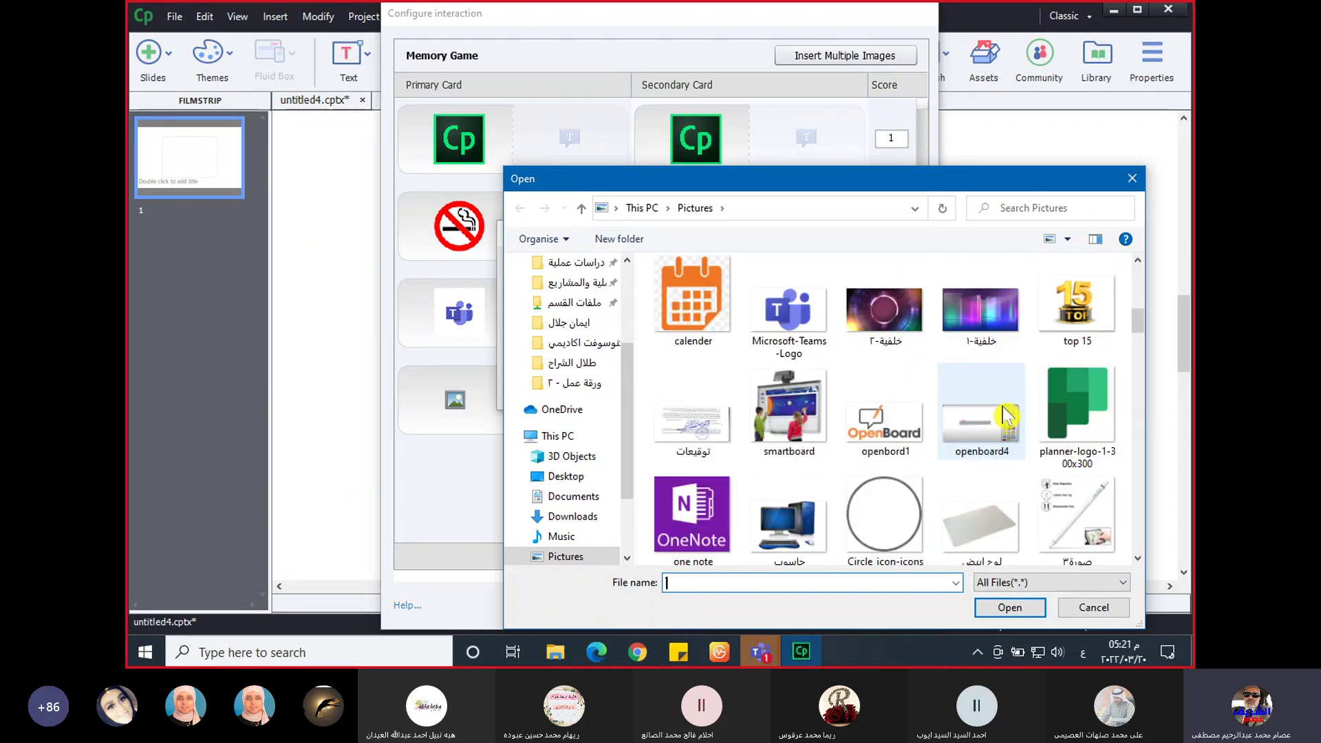
pyautogui.doubleClick(883, 417)
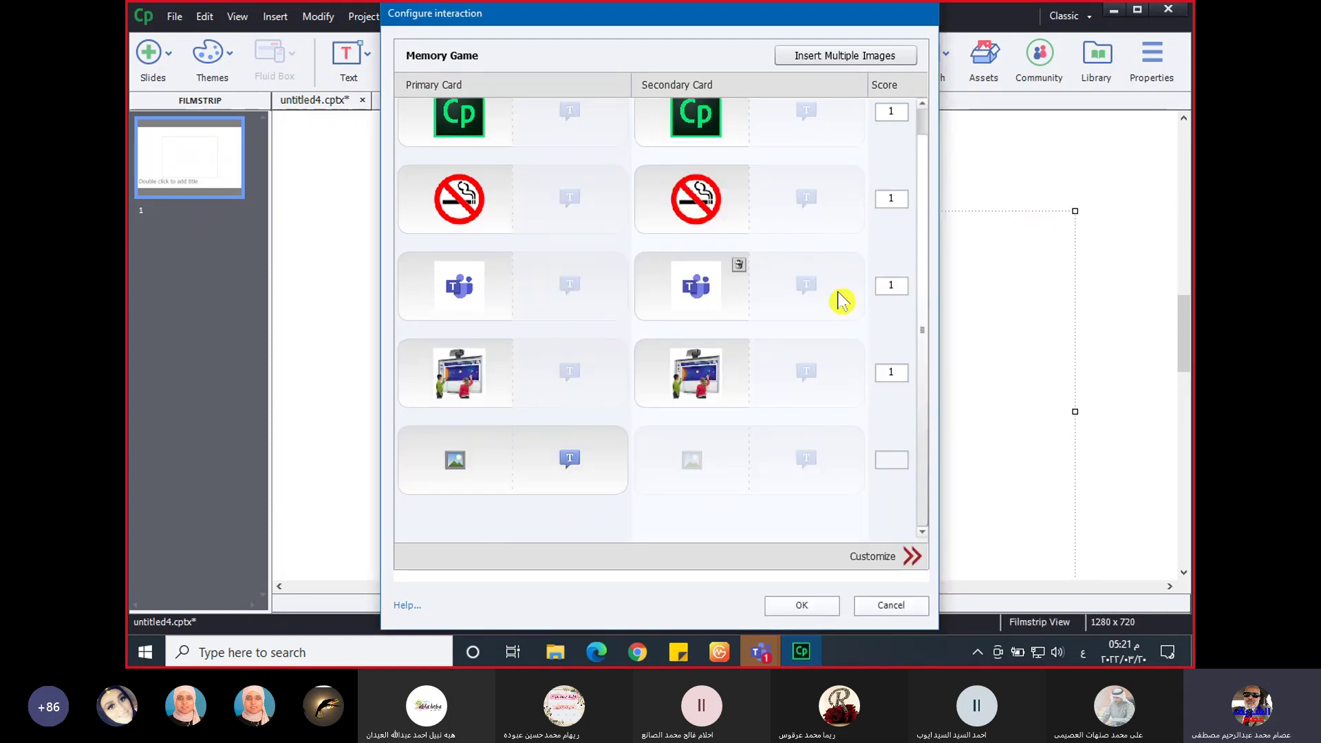
# - Remove the duplicate images from the secondary cards of all four pairs
pyautogui.scroll(1, 757, 206)
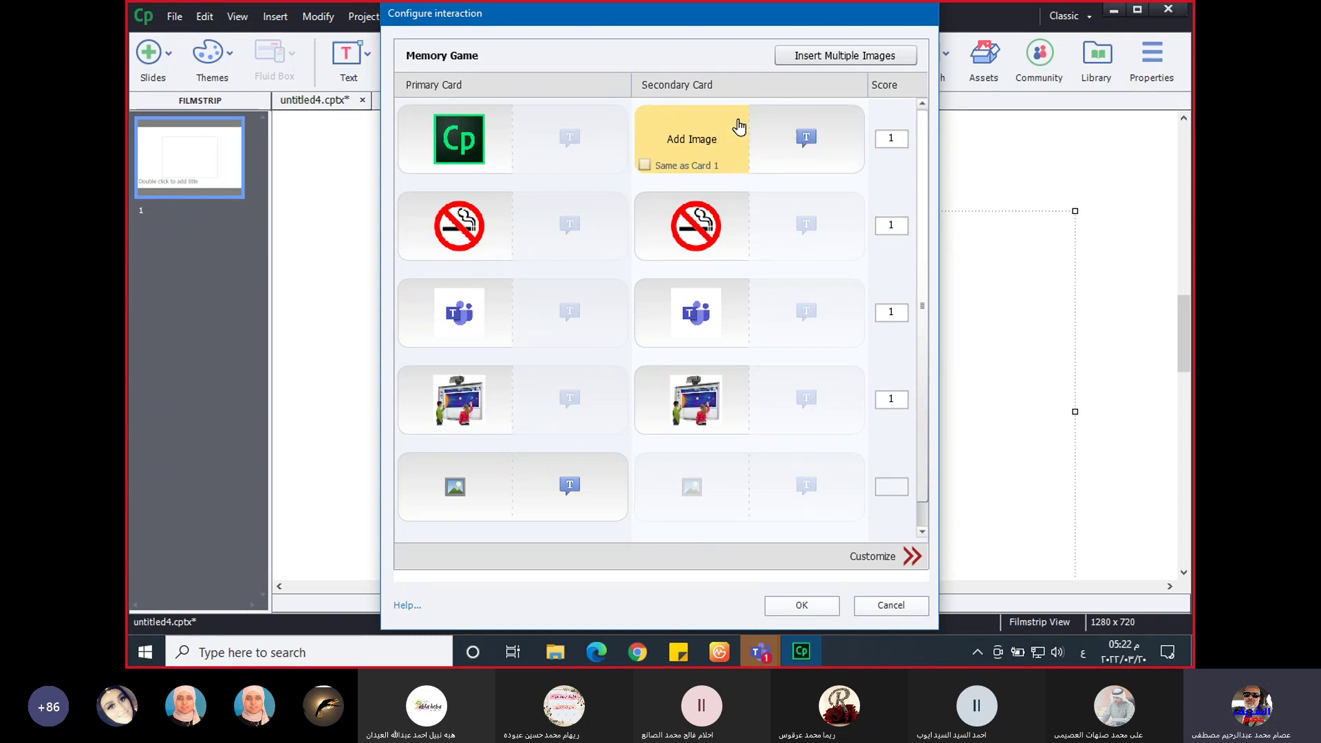
pyautogui.click(739, 204)
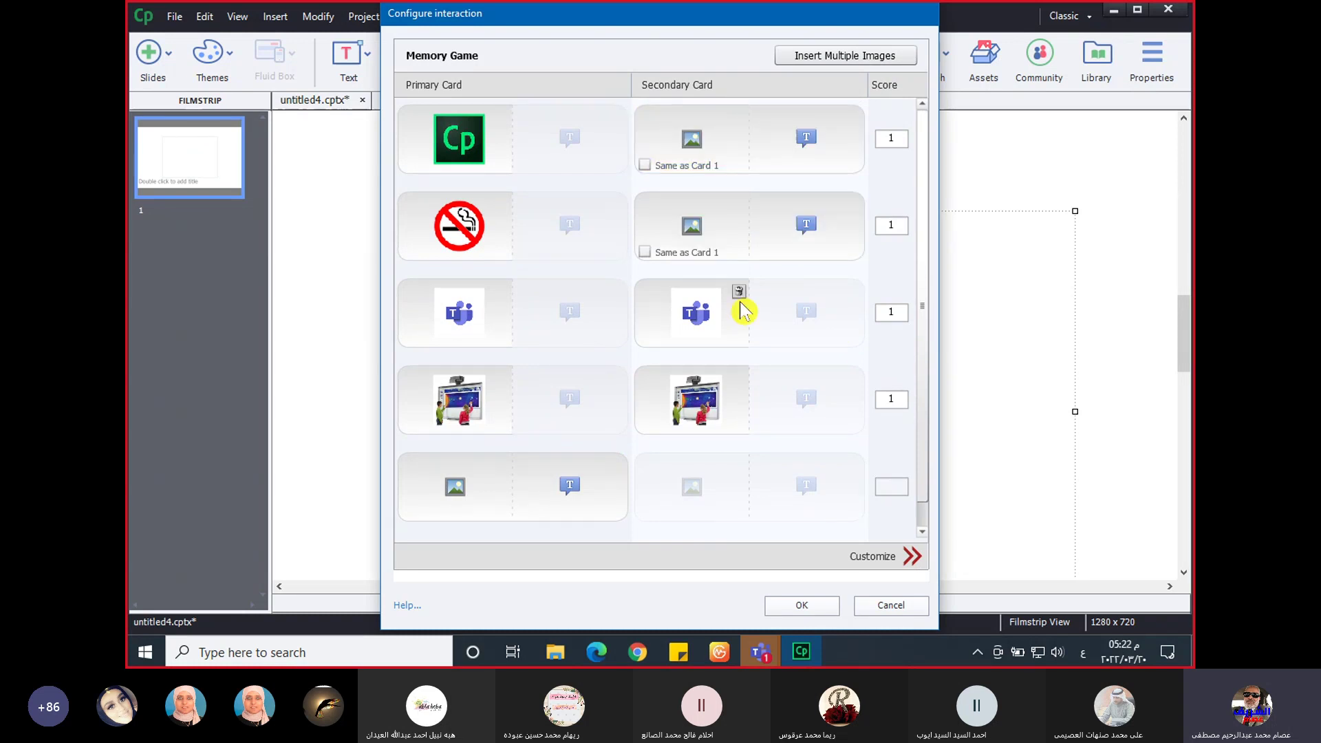
pyautogui.click(738, 291)
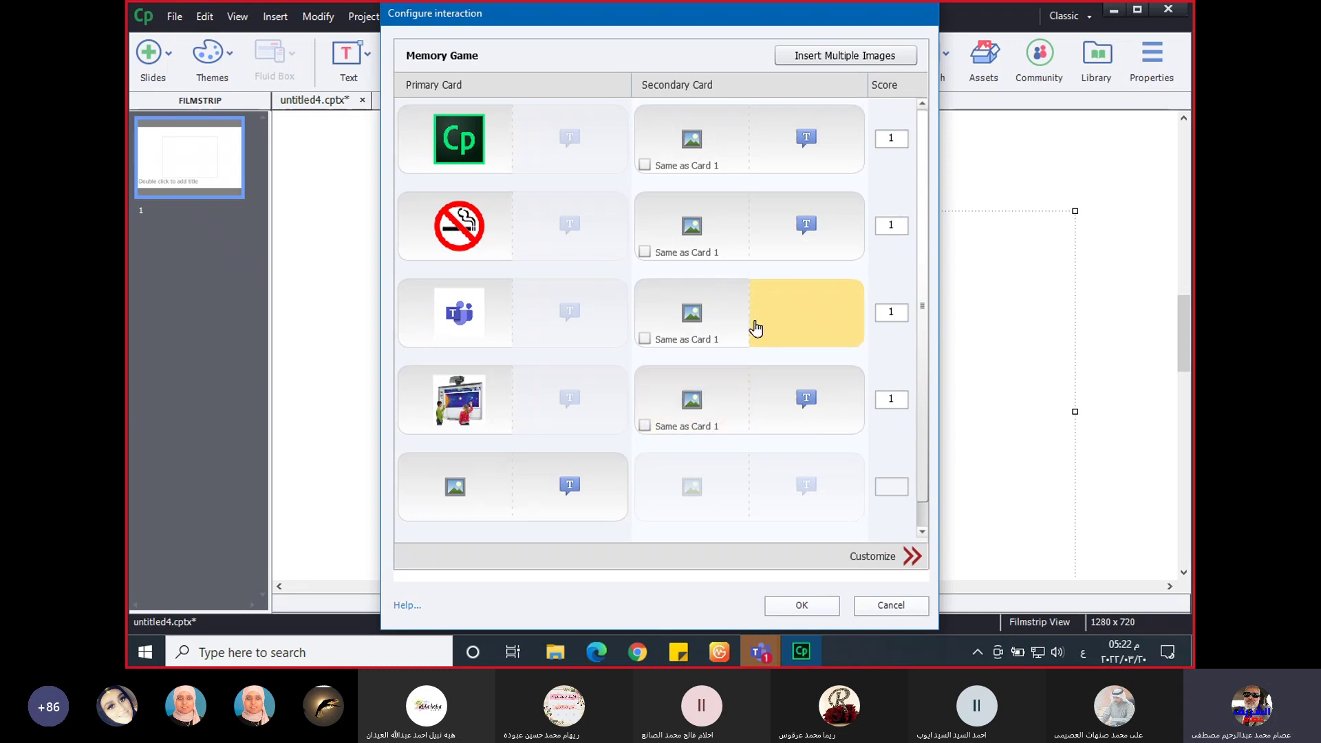
# - Give the secondary card of the Adobe Captivate logo pair the text "ادوبي"
pyautogui.click(805, 129)
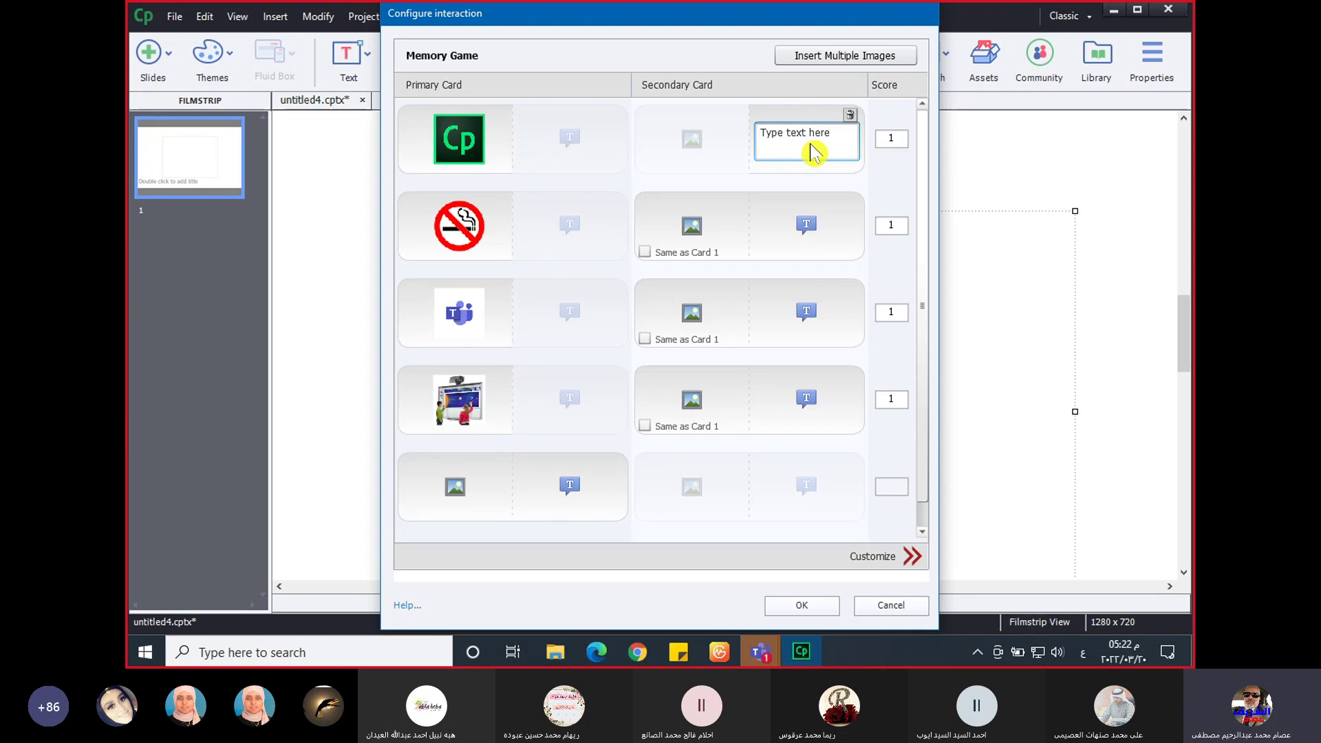
pyautogui.write('ش')
pyautogui.write('دو')
pyautogui.press('BackSpace')
pyautogui.press('BackSpace')
pyautogui.press('BackSpace')
pyautogui.write('ادوبی')
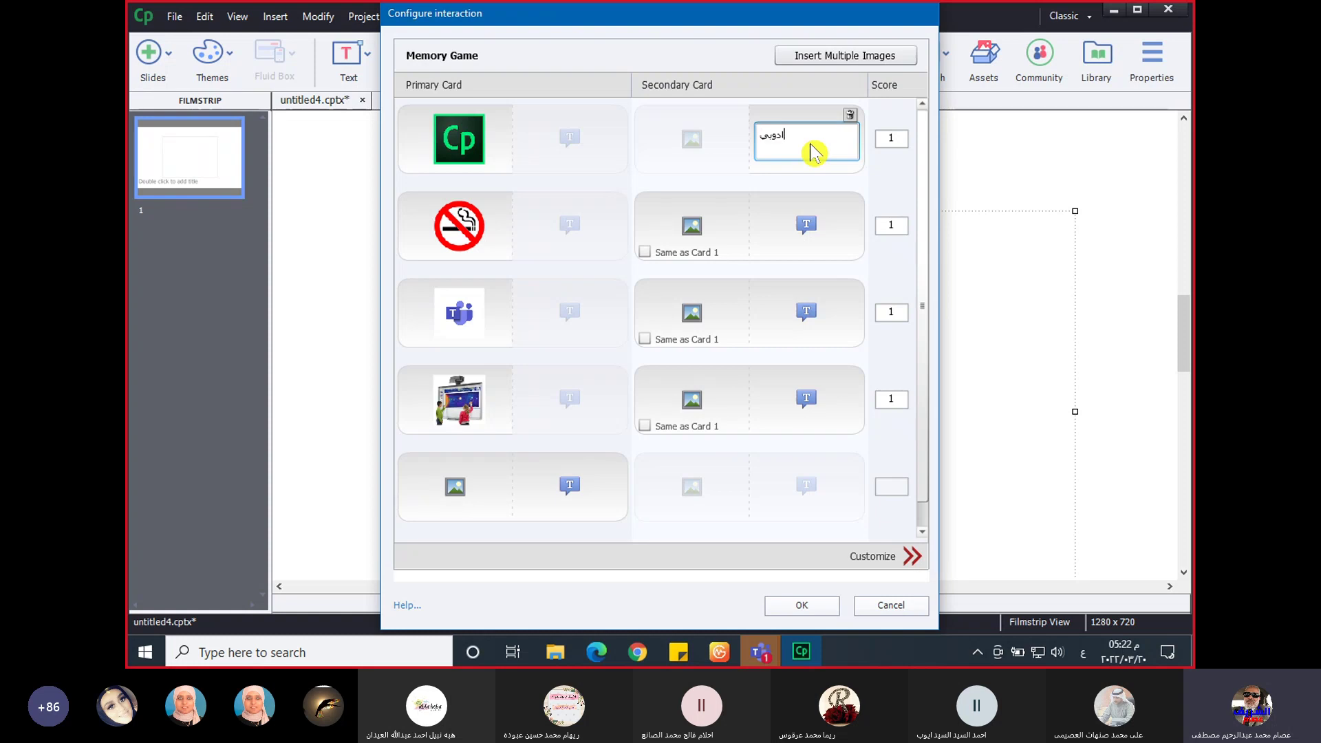
# - Enter "ممنوع التدخين" as the secondary text of the no-smoking pair and "تيمز" for the Teams logo pair
pyautogui.click(806, 246)
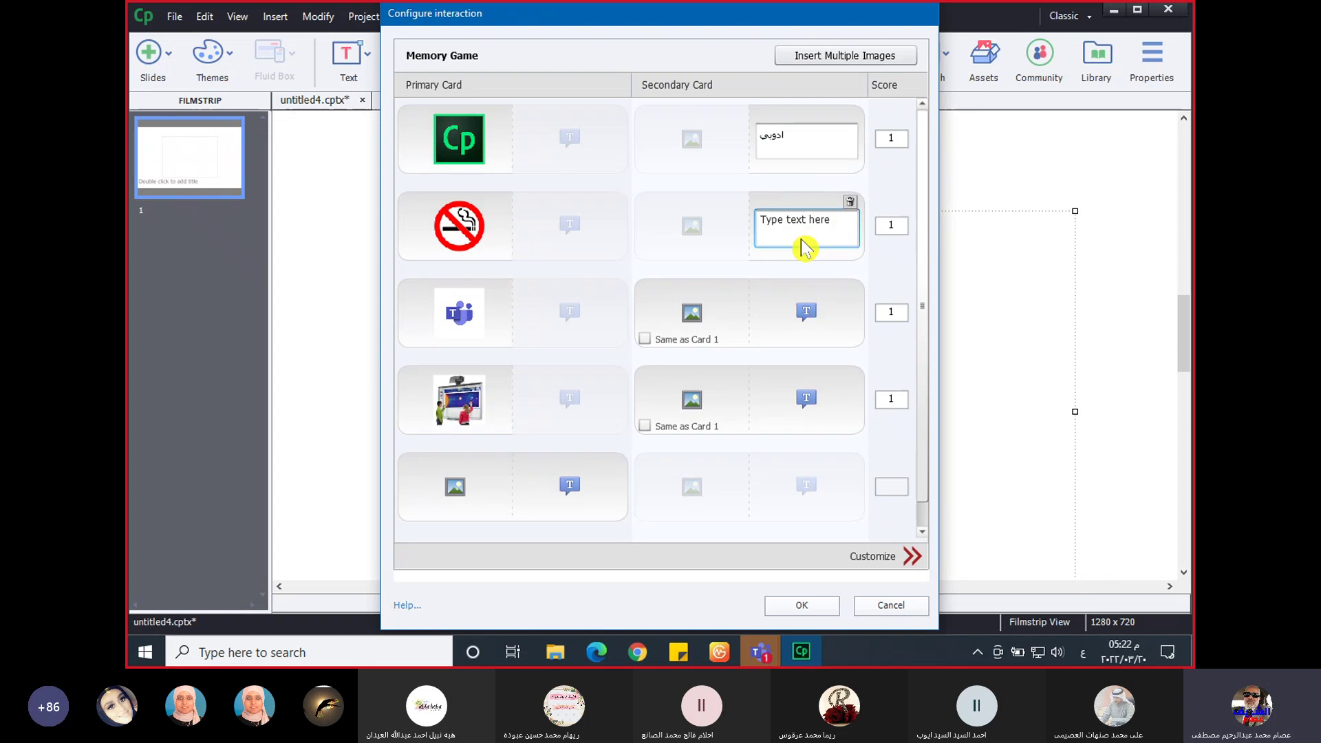
pyautogui.write('ممنوع التدخين')
pyautogui.click(819, 311)
pyautogui.write('تيمز')
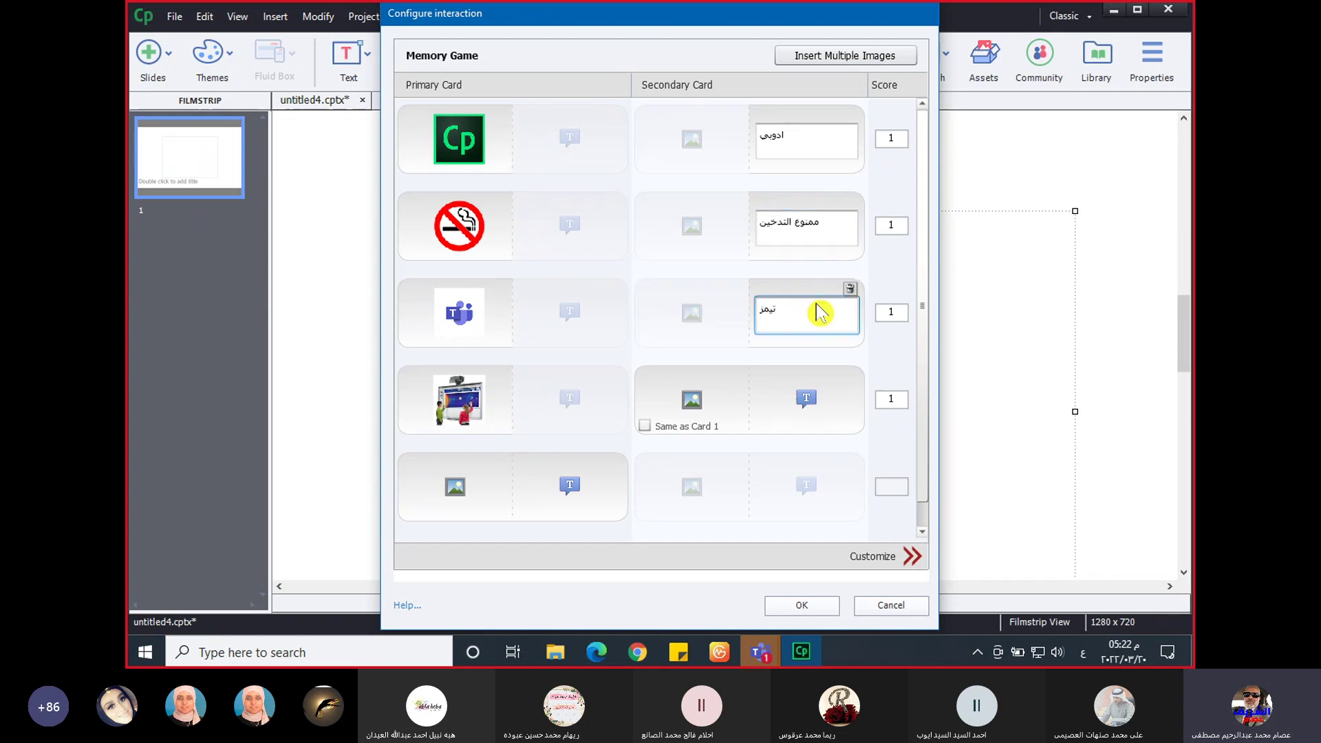
# - Enter "تعلم تفاعلي" as the secondary card text of the smartboard pair
pyautogui.click(818, 417)
pyautogui.write('ج')
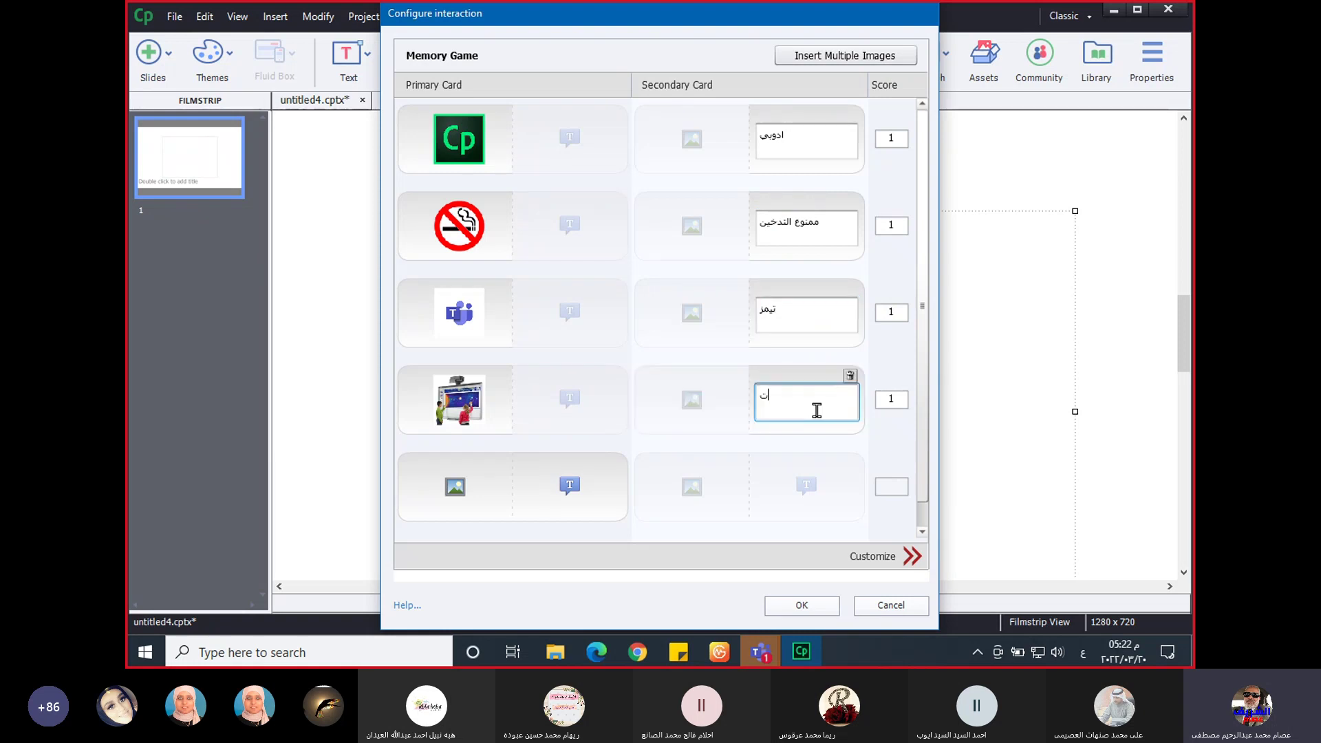
pyautogui.write('لم تفاعلى')
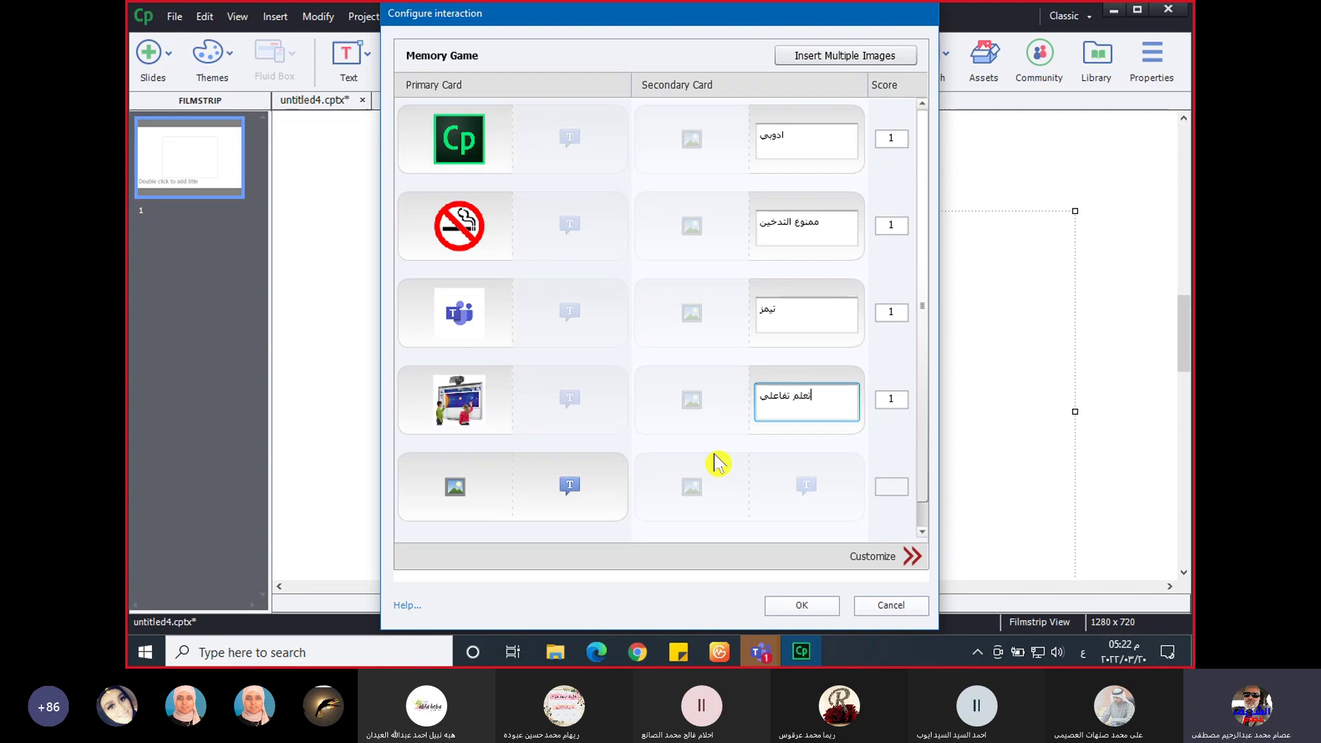
# - Open the game's customization settings and change the game name on the start screen to "تذكر"
pyautogui.click(860, 569)
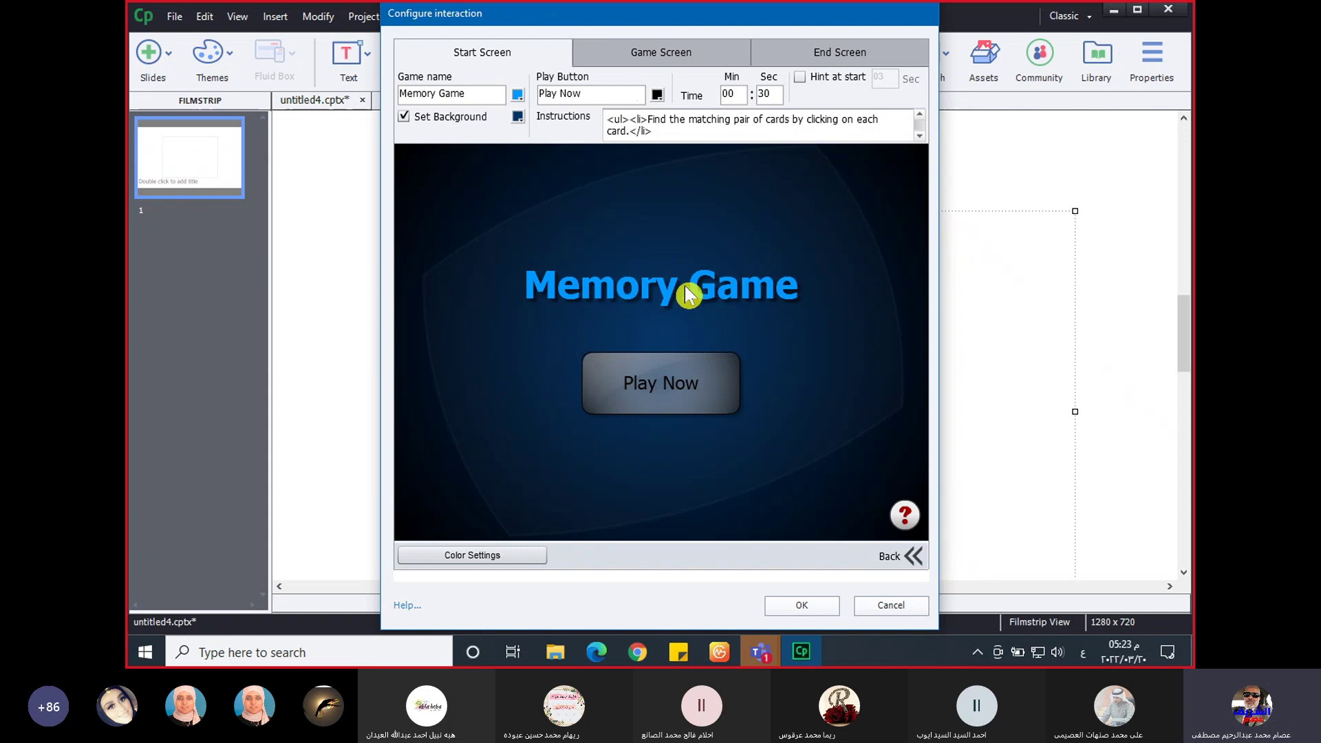
pyautogui.moveTo(477, 94); pyautogui.dragTo(360, 96)
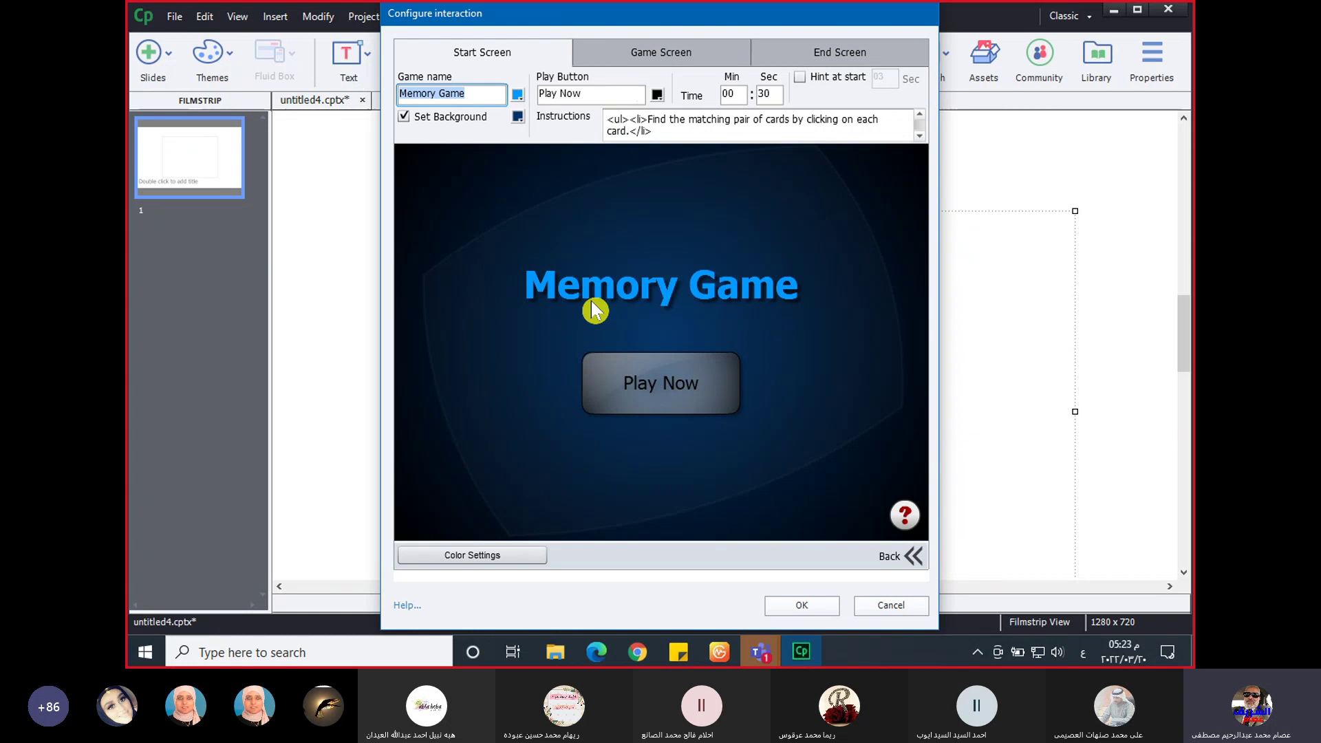
pyautogui.write('تا')
pyautogui.press('BackSpace')
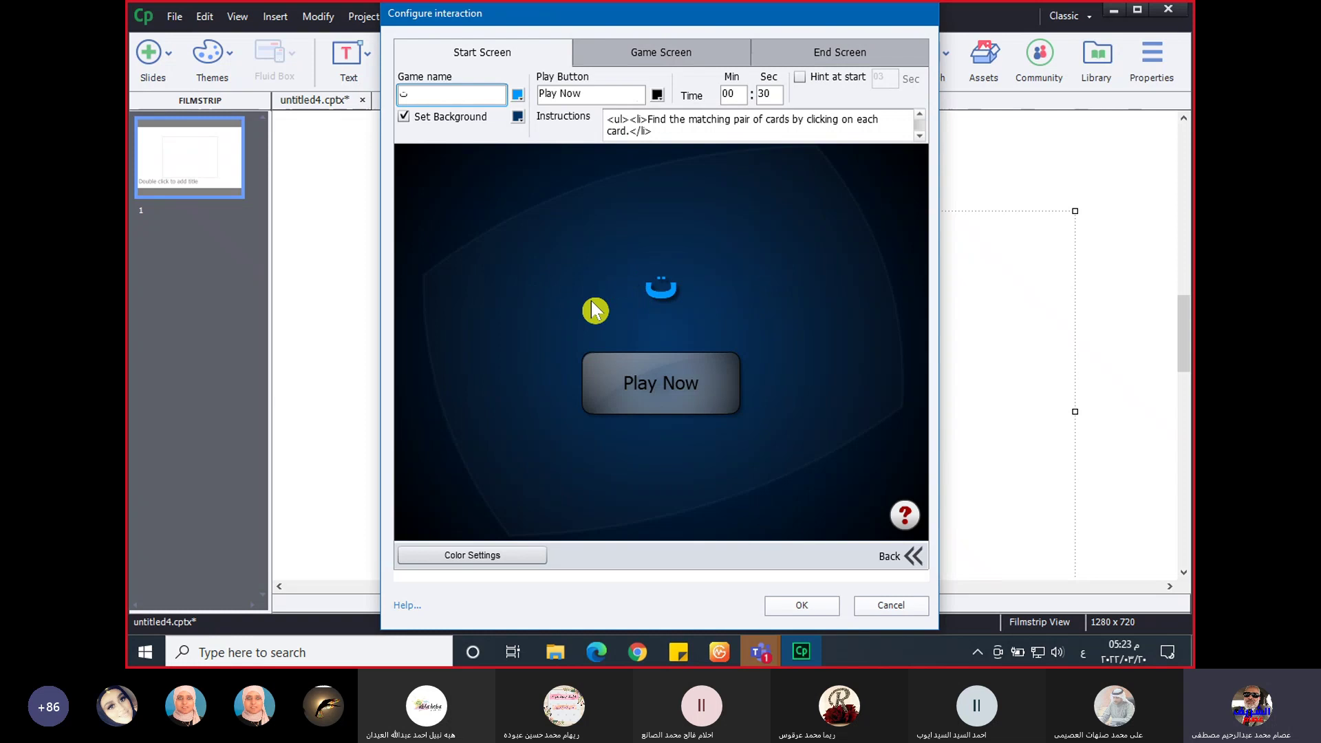
pyautogui.write('ذكر')
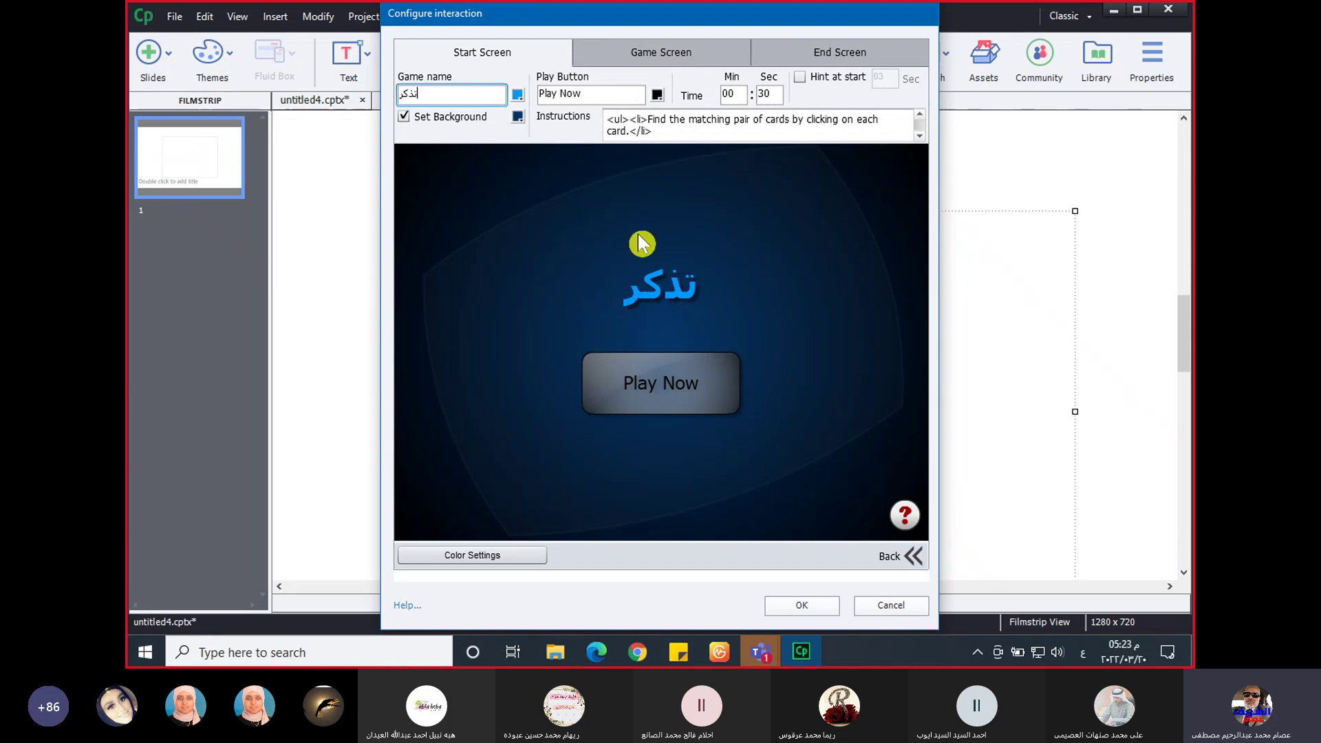
# - Change the start screen's play button label to "ابدأ اللعب"
pyautogui.doubleClick(598, 96)
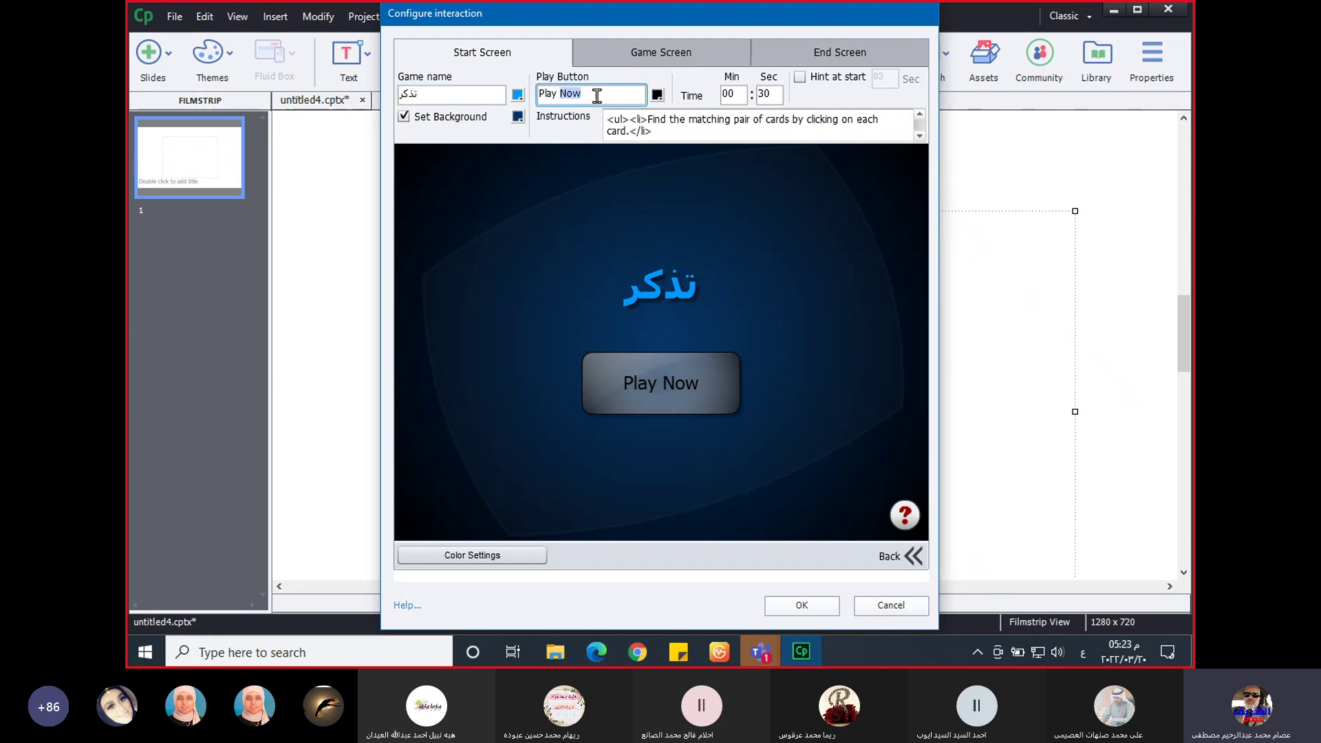
pyautogui.hotkey('ctrl', 'a')
pyautogui.write('ابدأ')
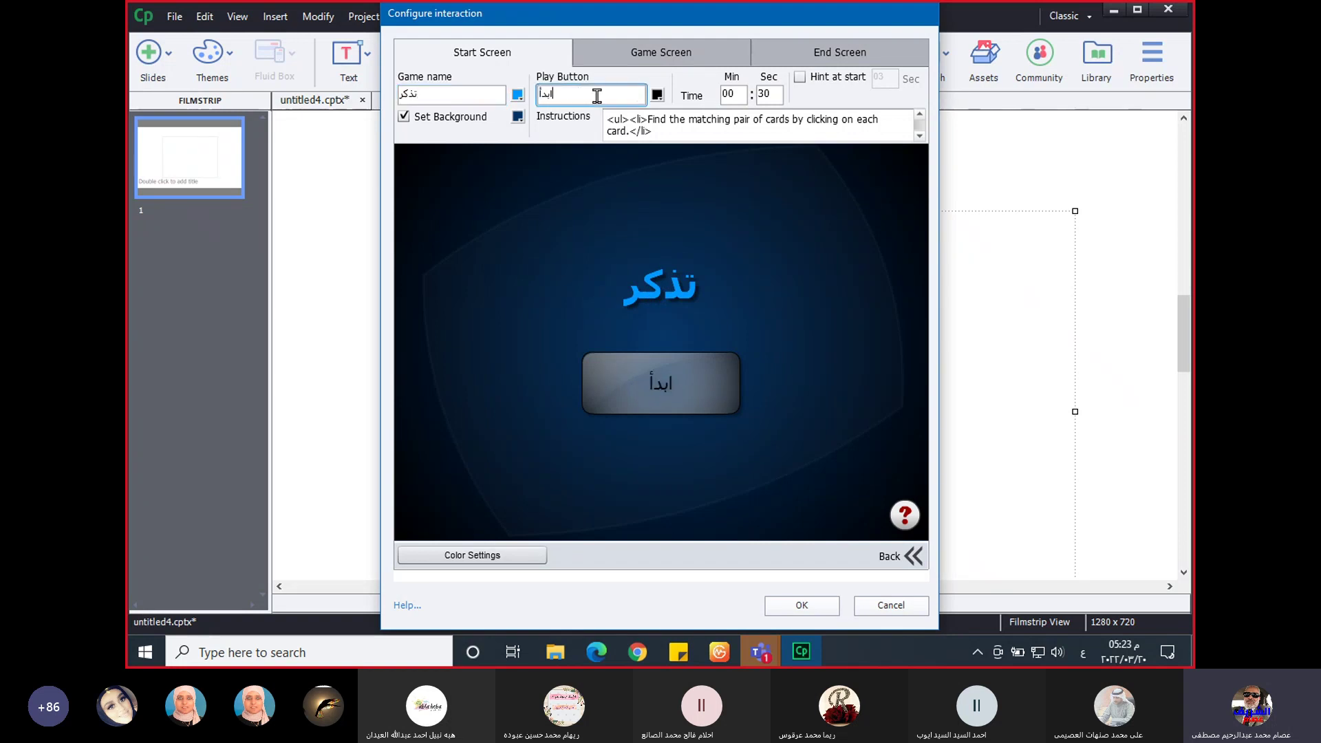
pyautogui.write(' اللعب')
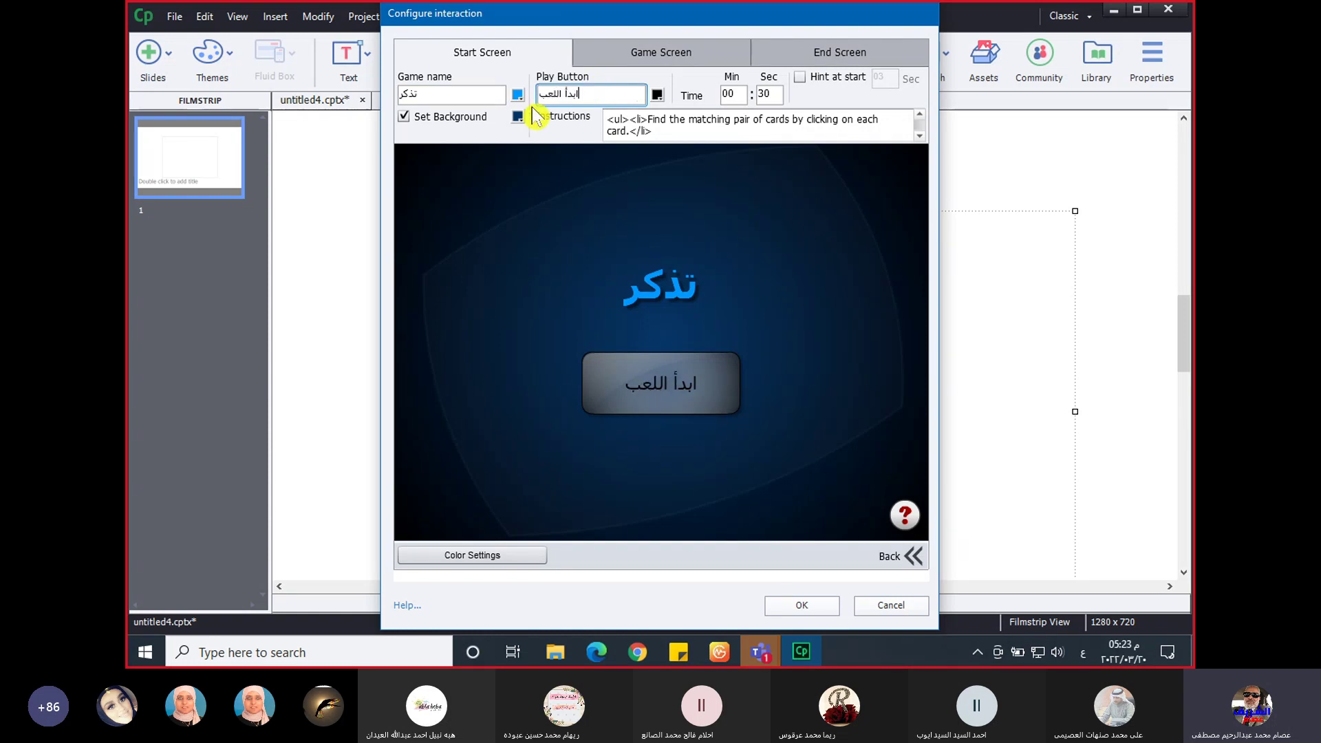
# - Set the text colour of both the game name and the play button label to white
pyautogui.click(518, 93)
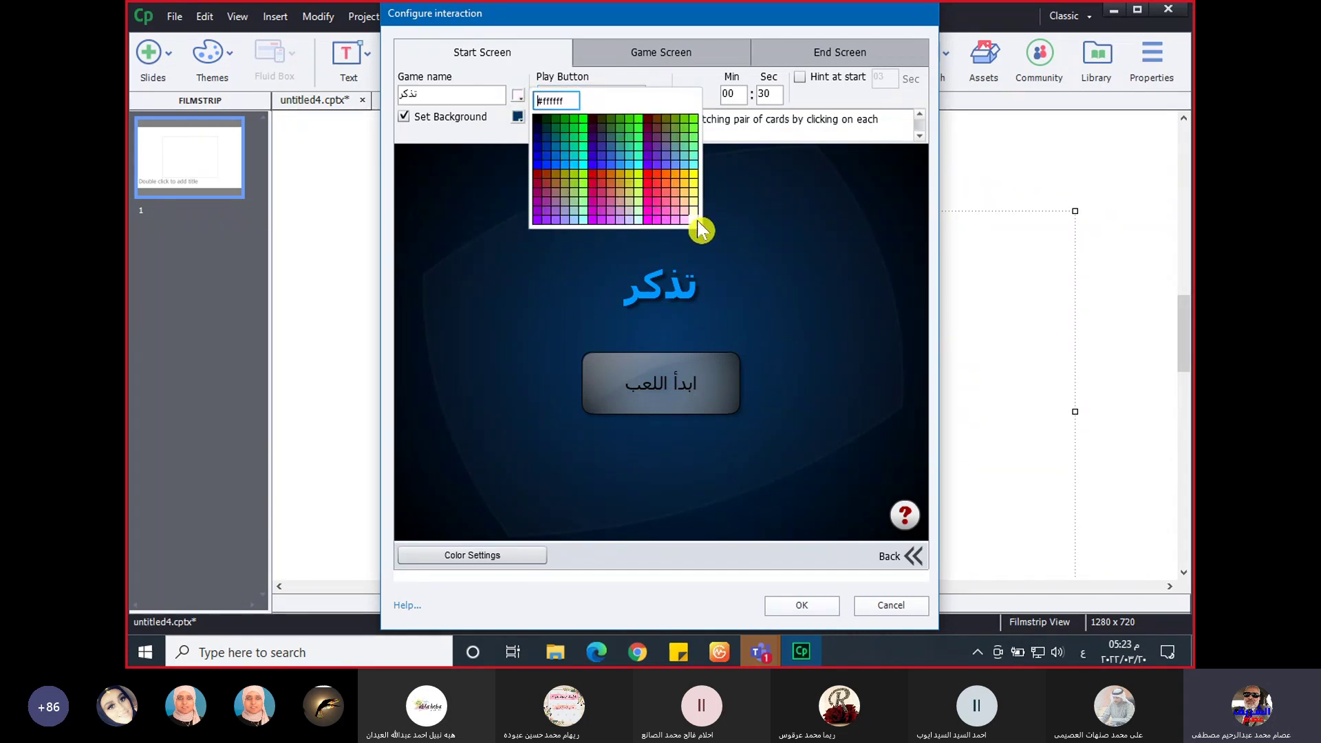
pyautogui.click(695, 220)
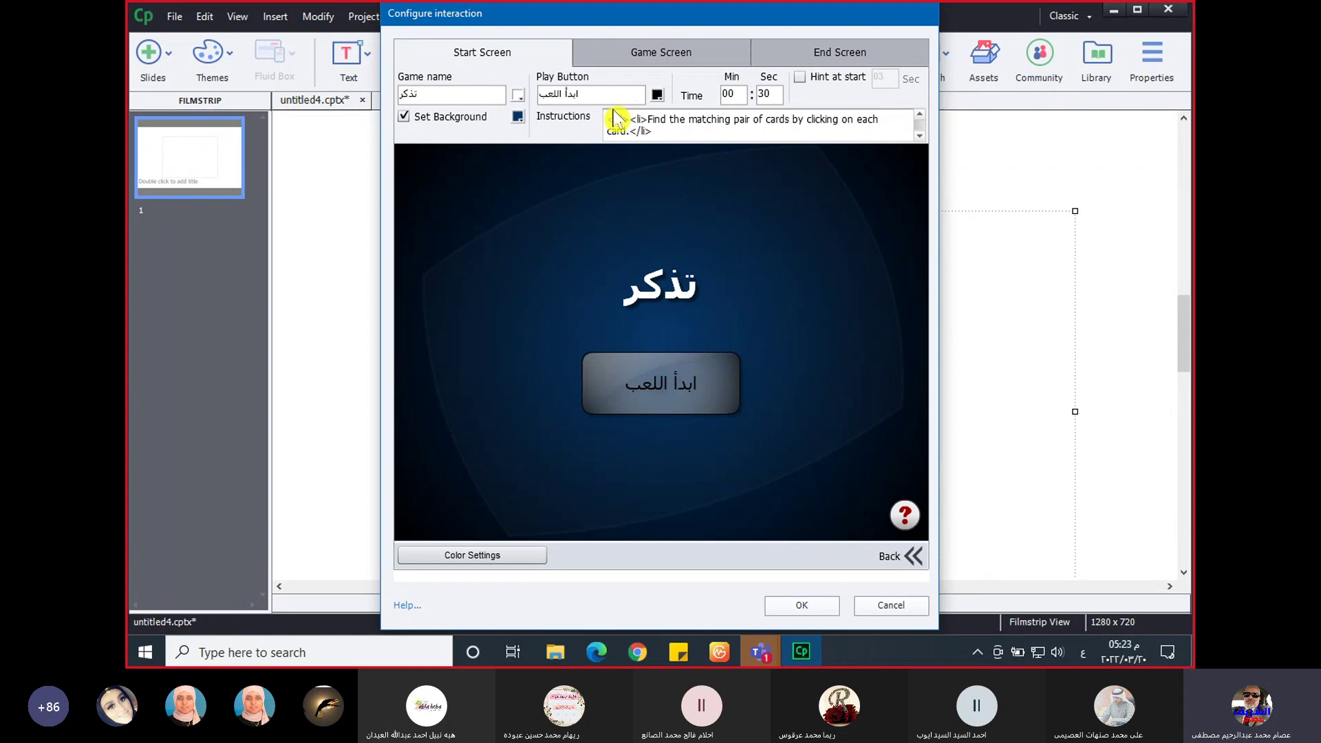
pyautogui.click(657, 95)
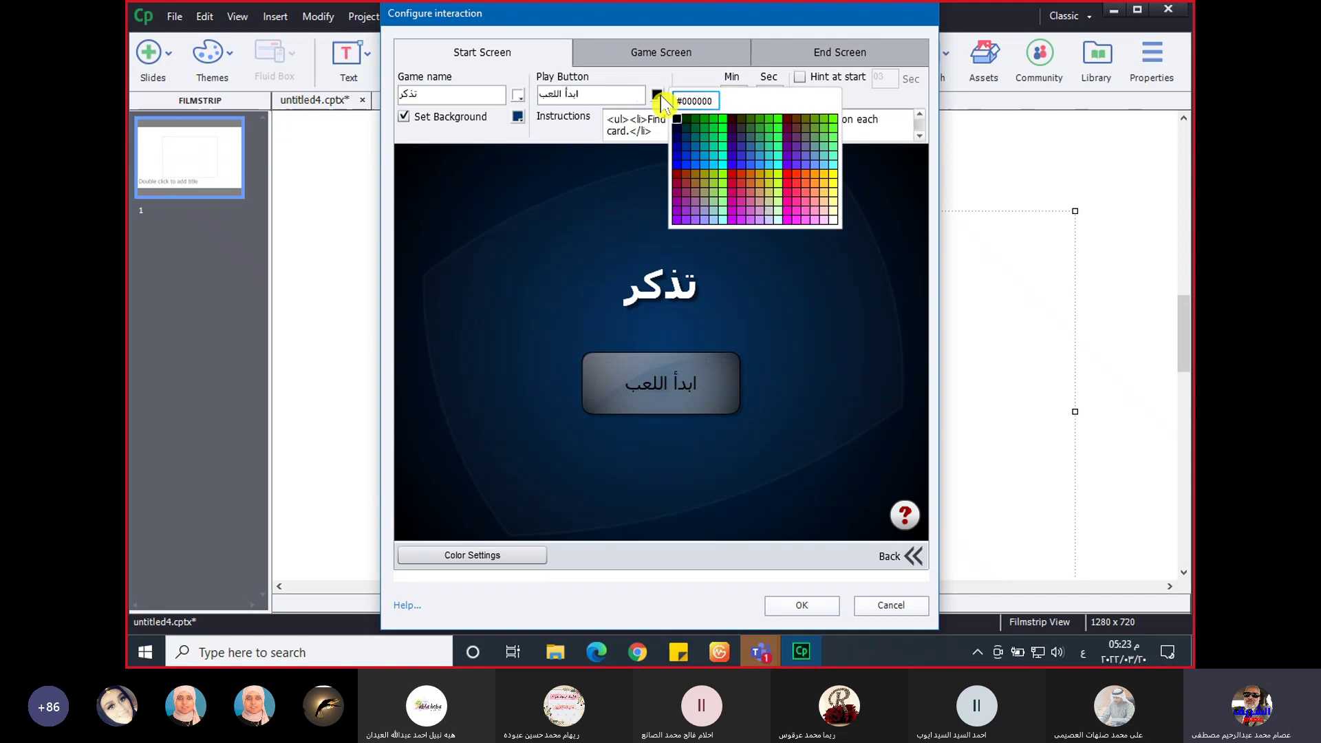
pyautogui.click(839, 228)
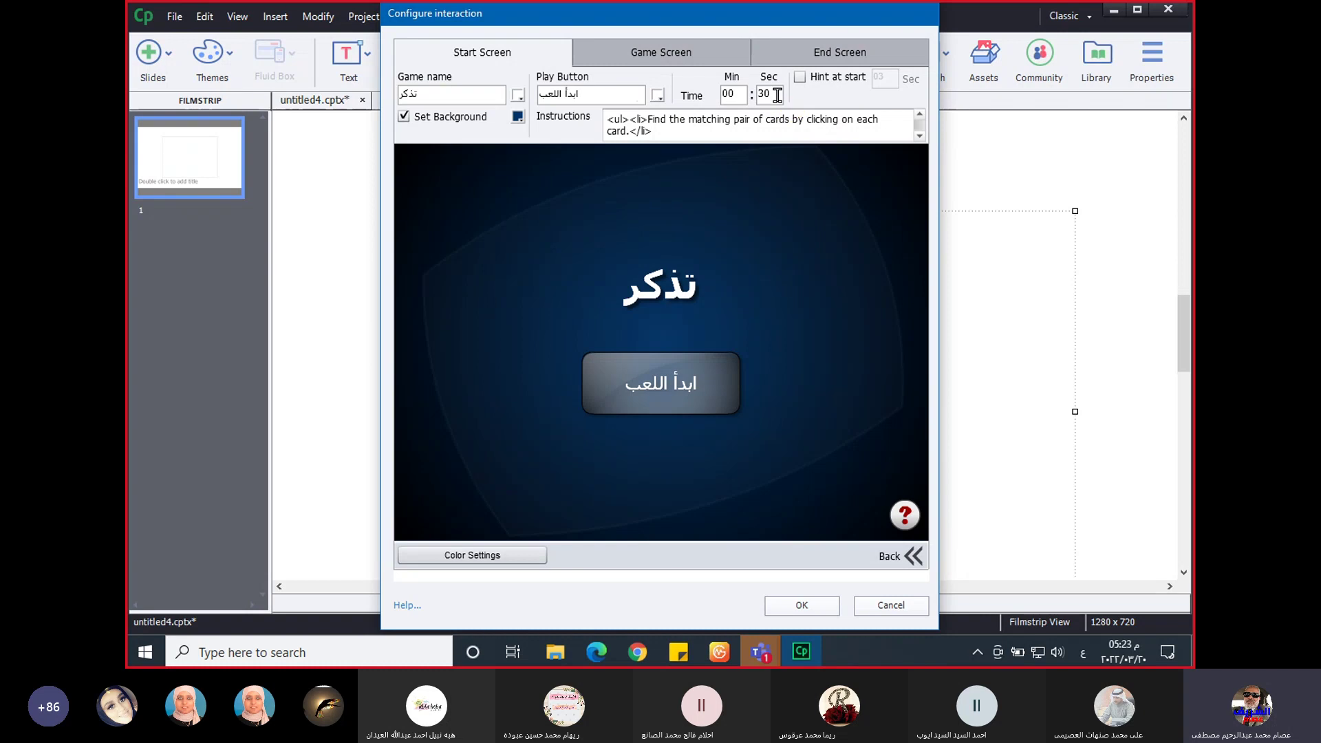
# - Set the game's time limit on the start screen to 02 minutes 30 seconds
pyautogui.doubleClick(734, 100)
pyautogui.write('00')
pyautogui.click(728, 92)
pyautogui.write('2')
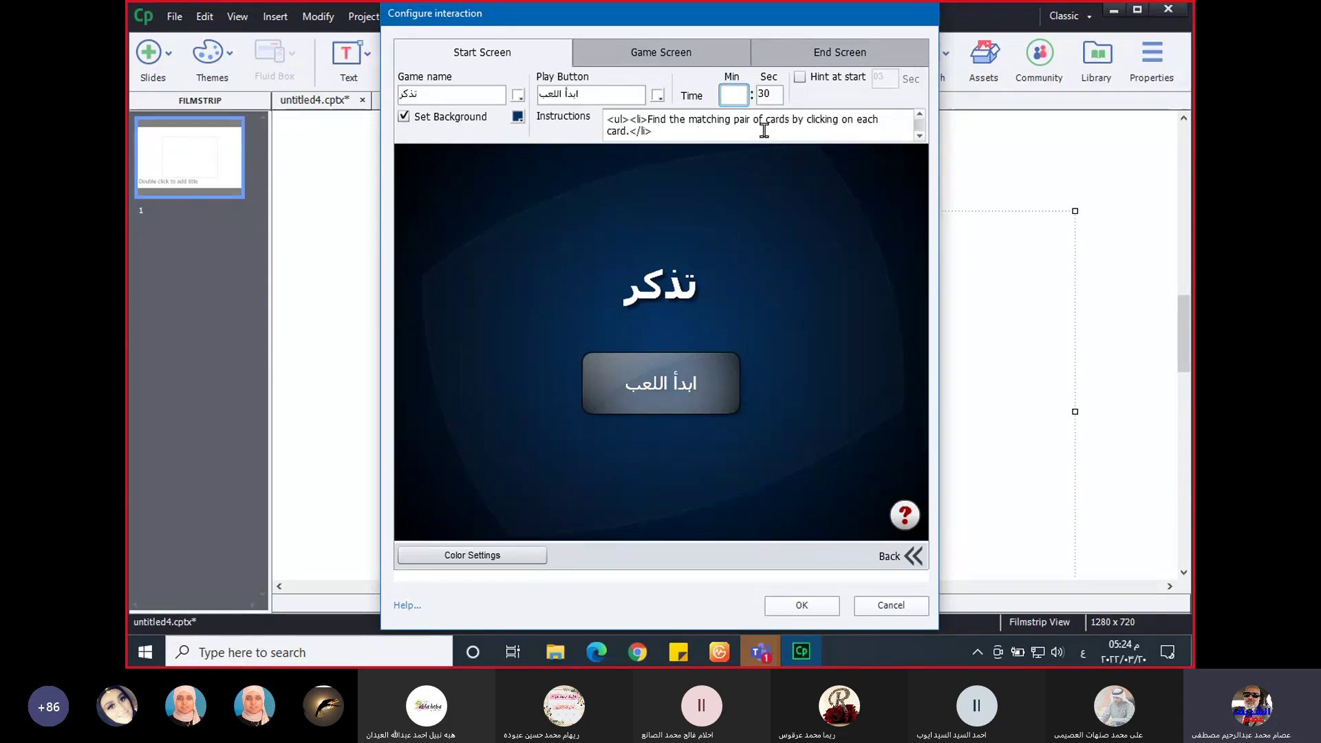
pyautogui.write('02')
# - On the game screen, set the score and time colour to white and give the cards the gold border
pyautogui.click(639, 57)
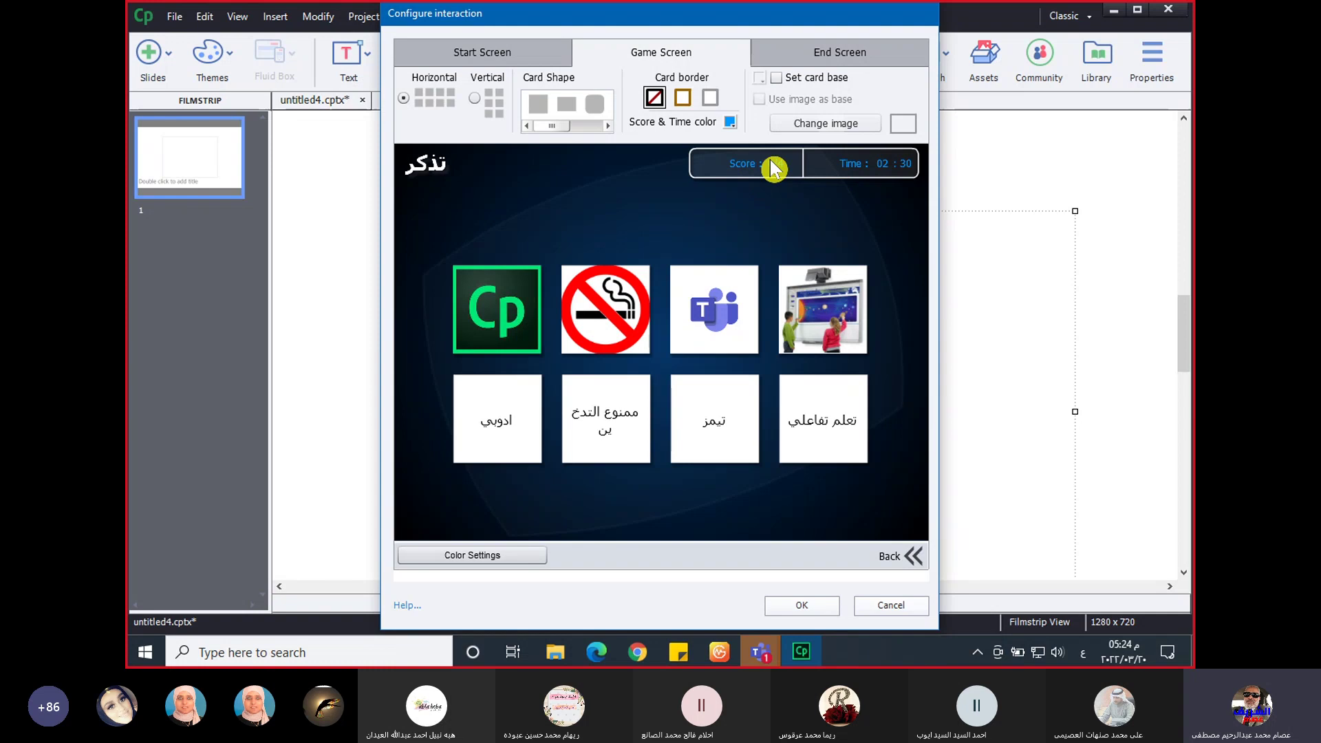
pyautogui.click(730, 122)
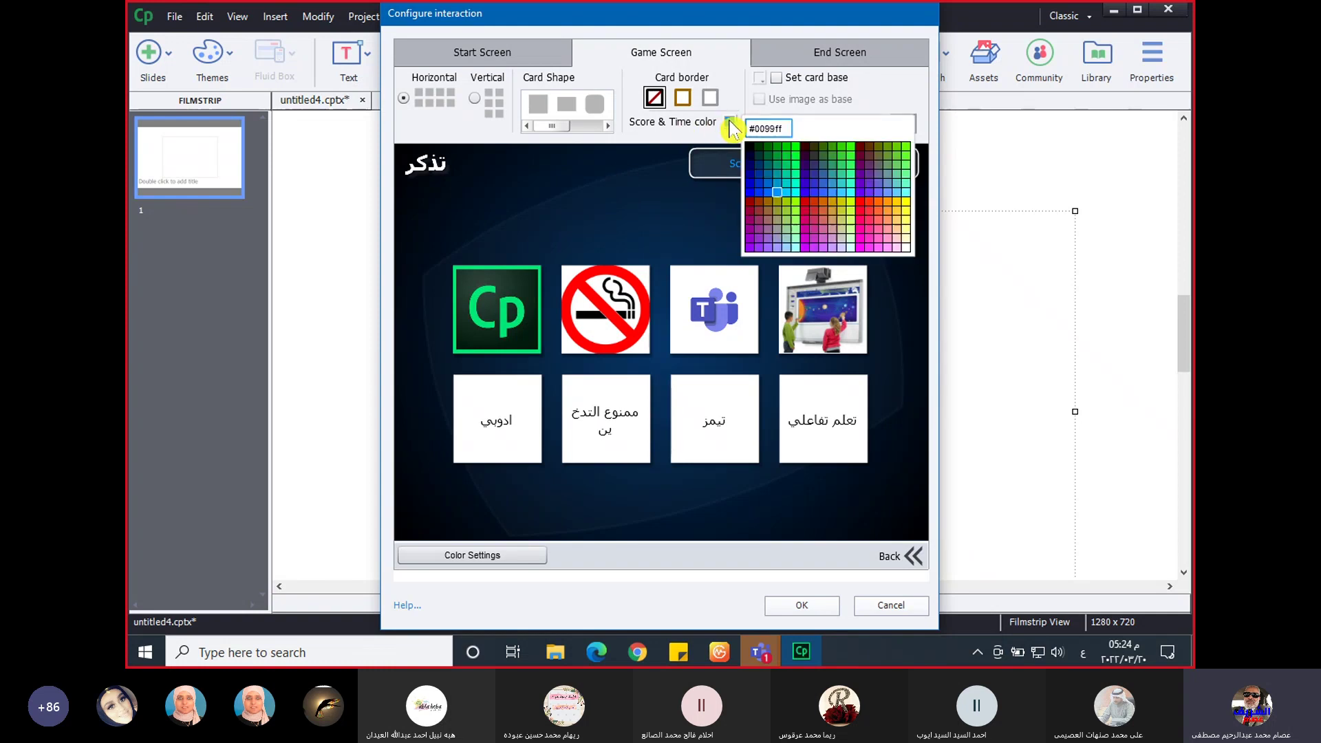
pyautogui.click(906, 248)
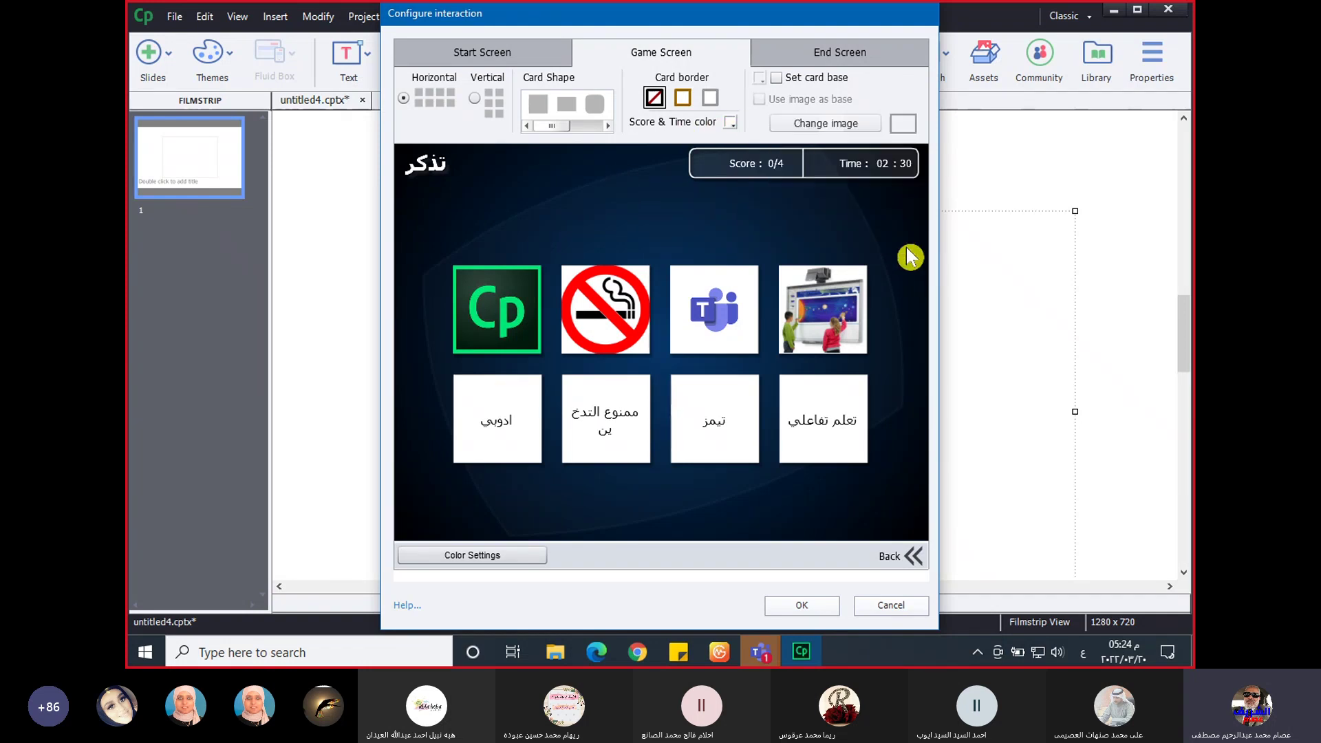
pyautogui.click(713, 100)
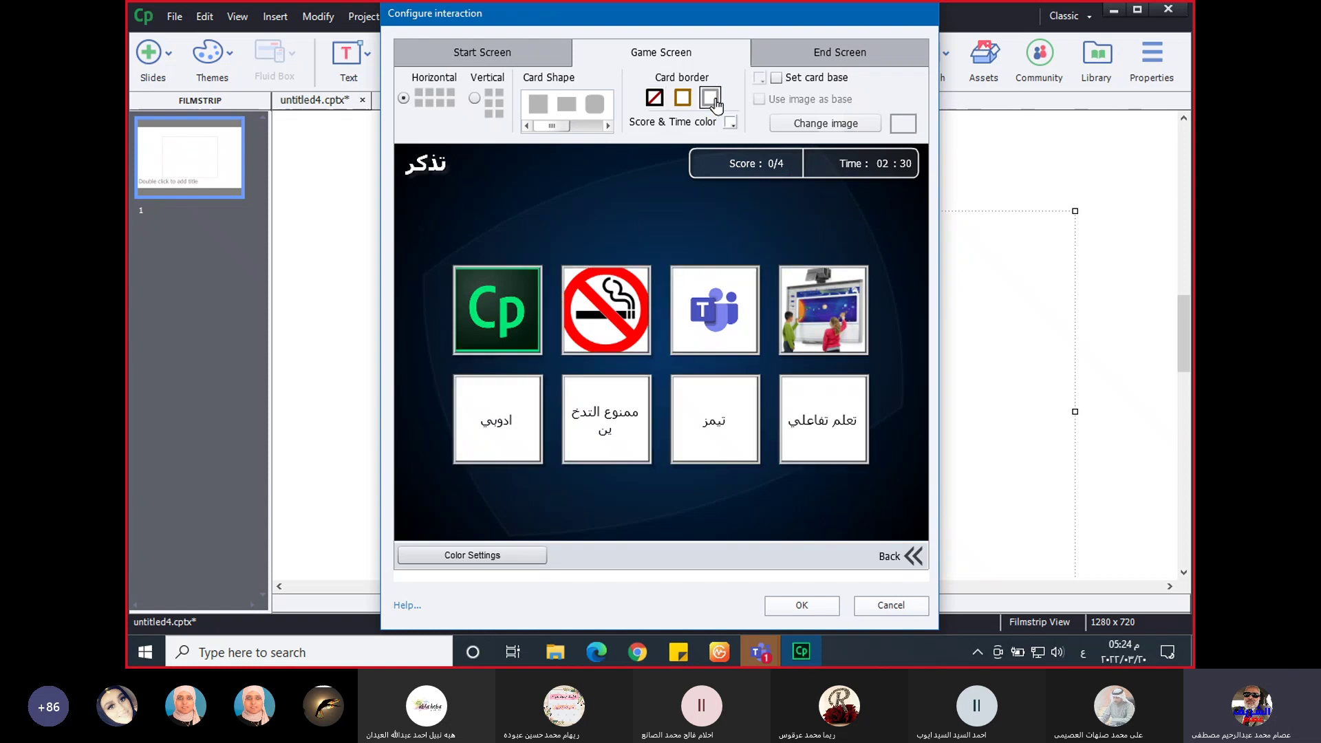
pyautogui.click(684, 101)
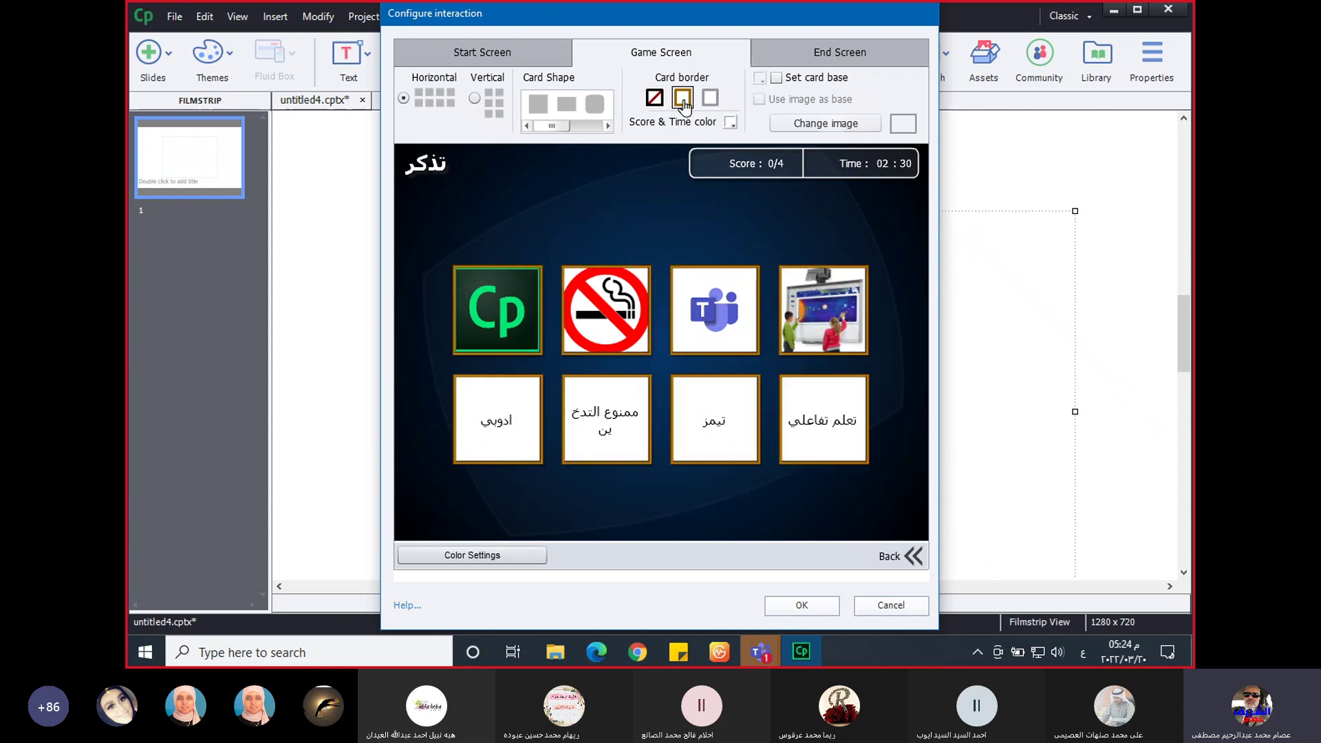
# - Try the rounded and rectangular card shapes and the vertical layout, returning to square cards in the horizontal layout
pyautogui.click(595, 108)
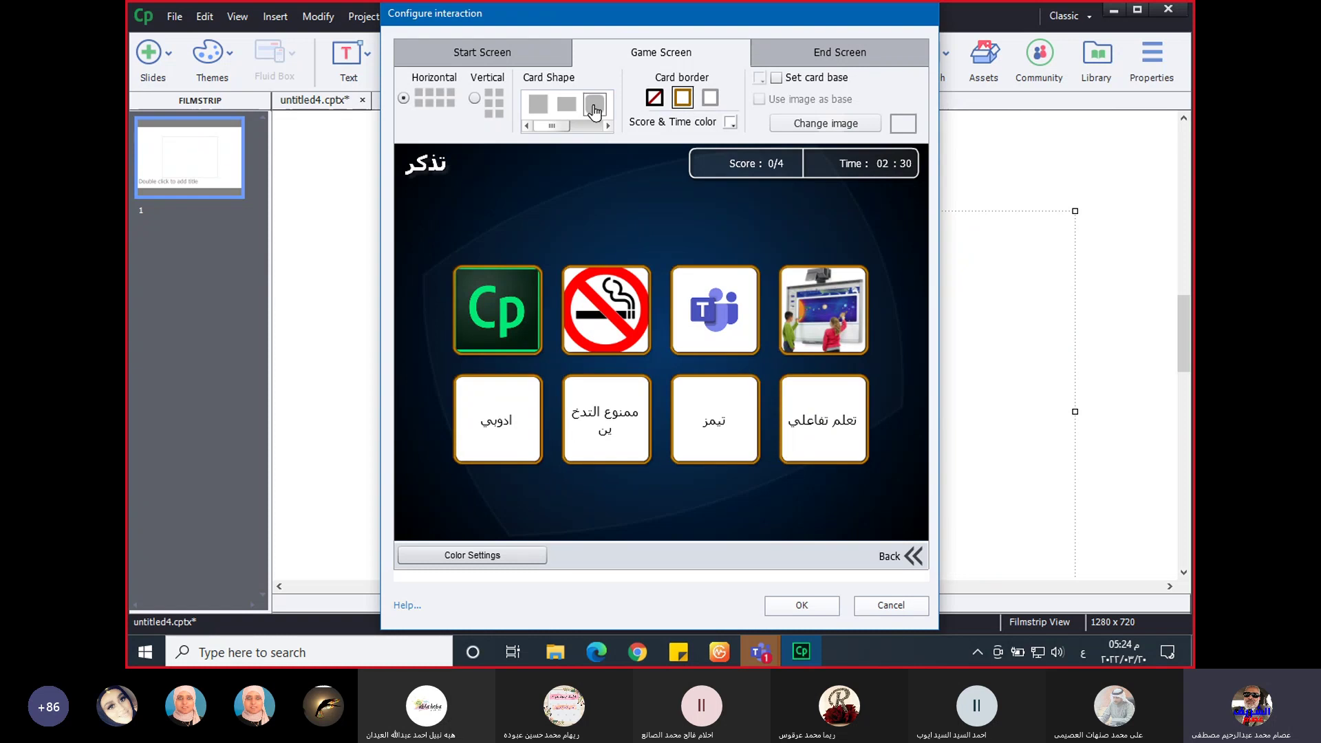
pyautogui.click(568, 109)
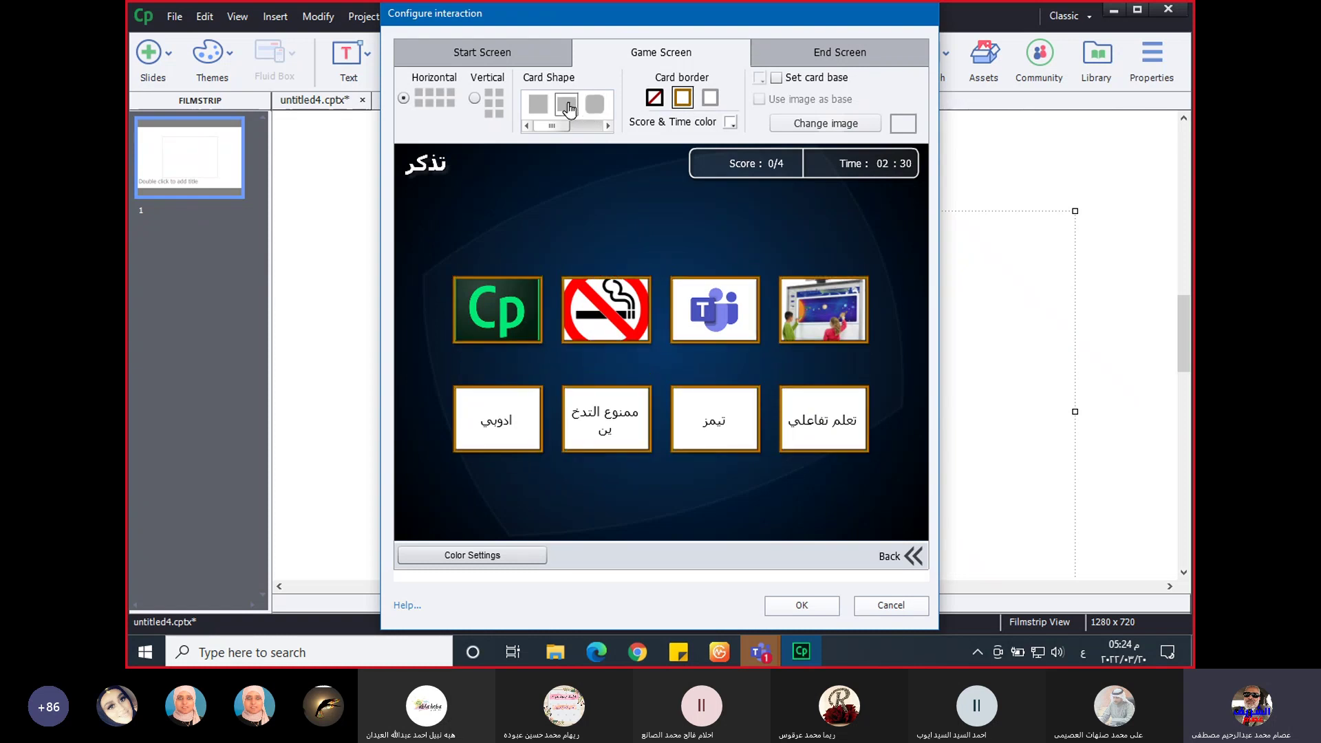
pyautogui.click(541, 106)
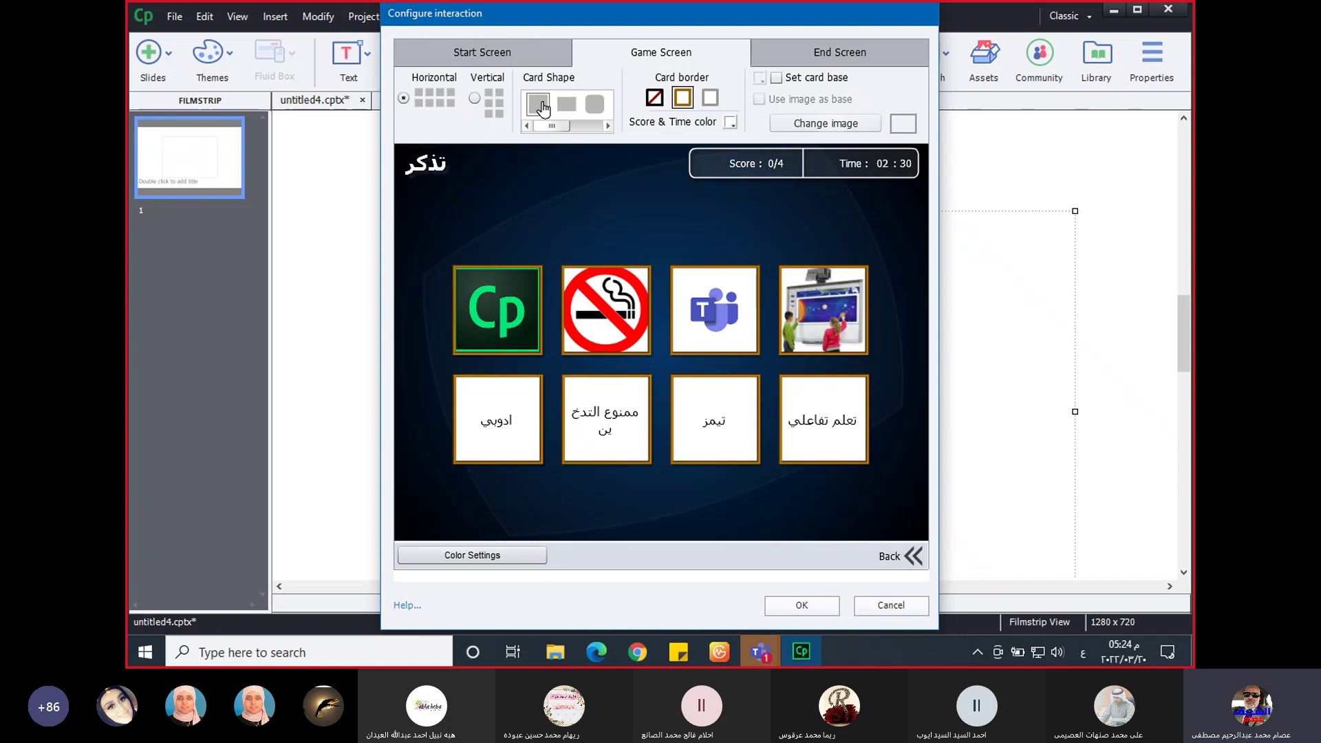
pyautogui.moveTo(553, 127)
pyautogui.mouseDown()
pyautogui.moveTo(607, 128)
pyautogui.moveTo(551, 126)
pyautogui.mouseUp()
pyautogui.click(475, 98)
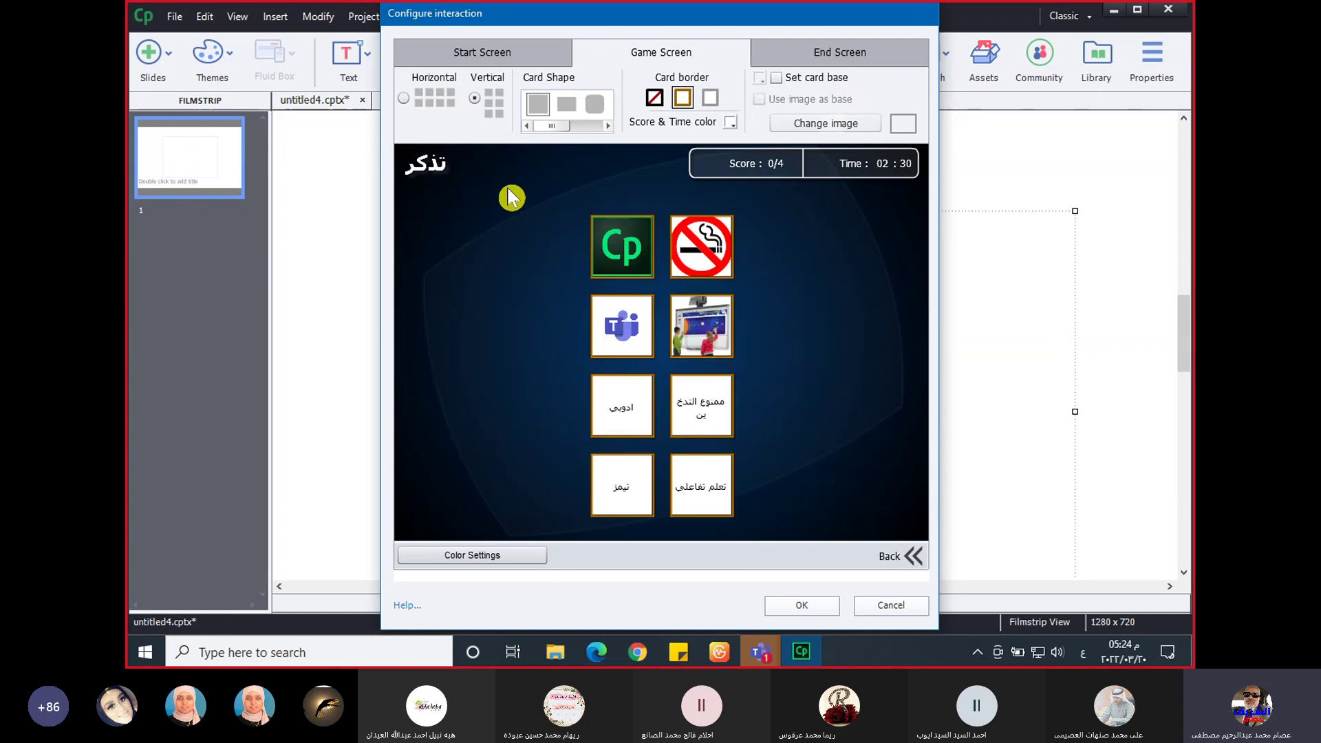
pyautogui.click(403, 97)
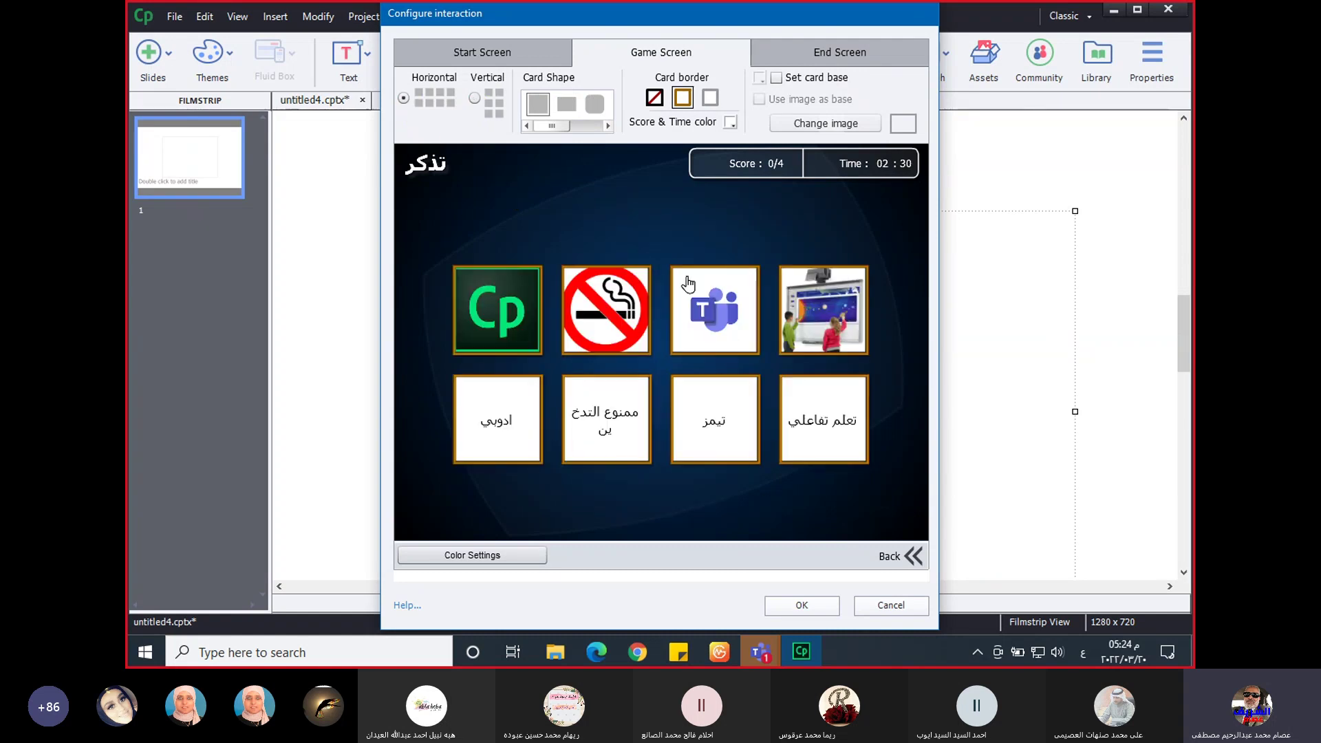
pyautogui.click(748, 392)
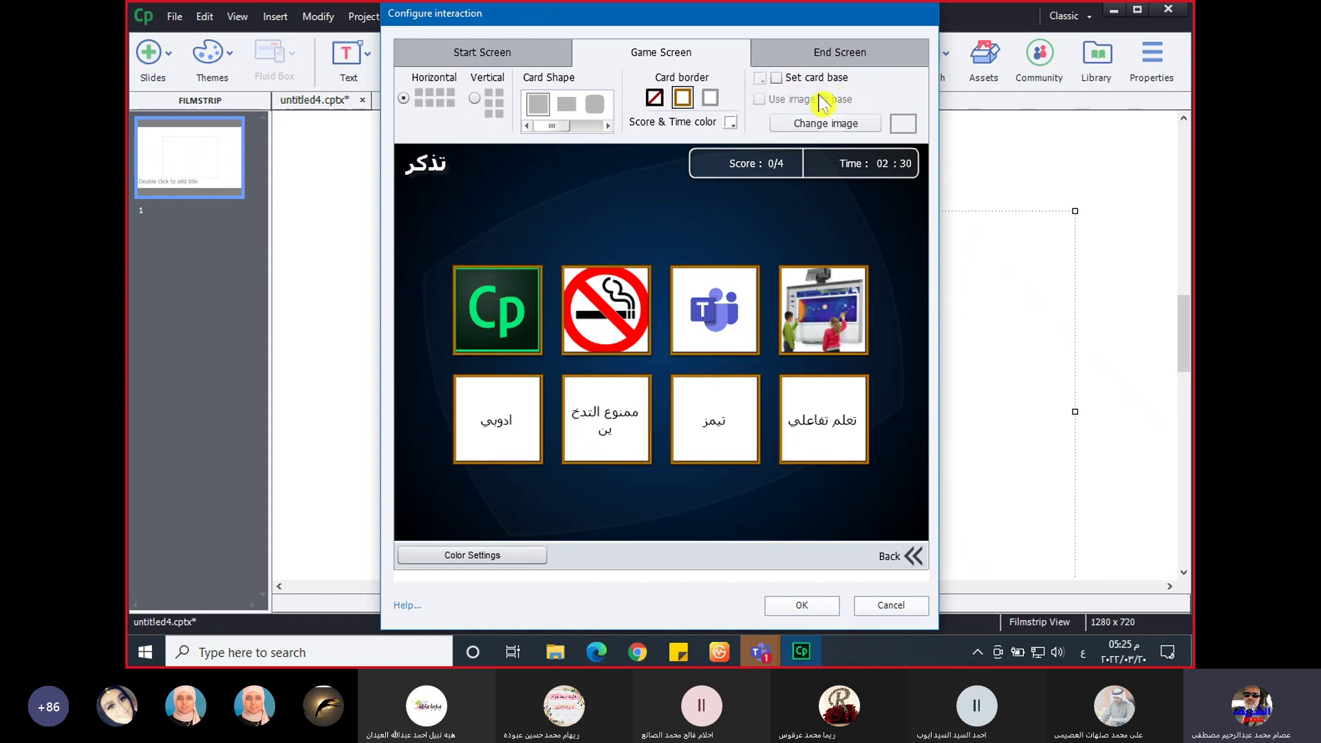
# - Turn on the card base and set its colour to #ffcc99
pyautogui.click(778, 78)
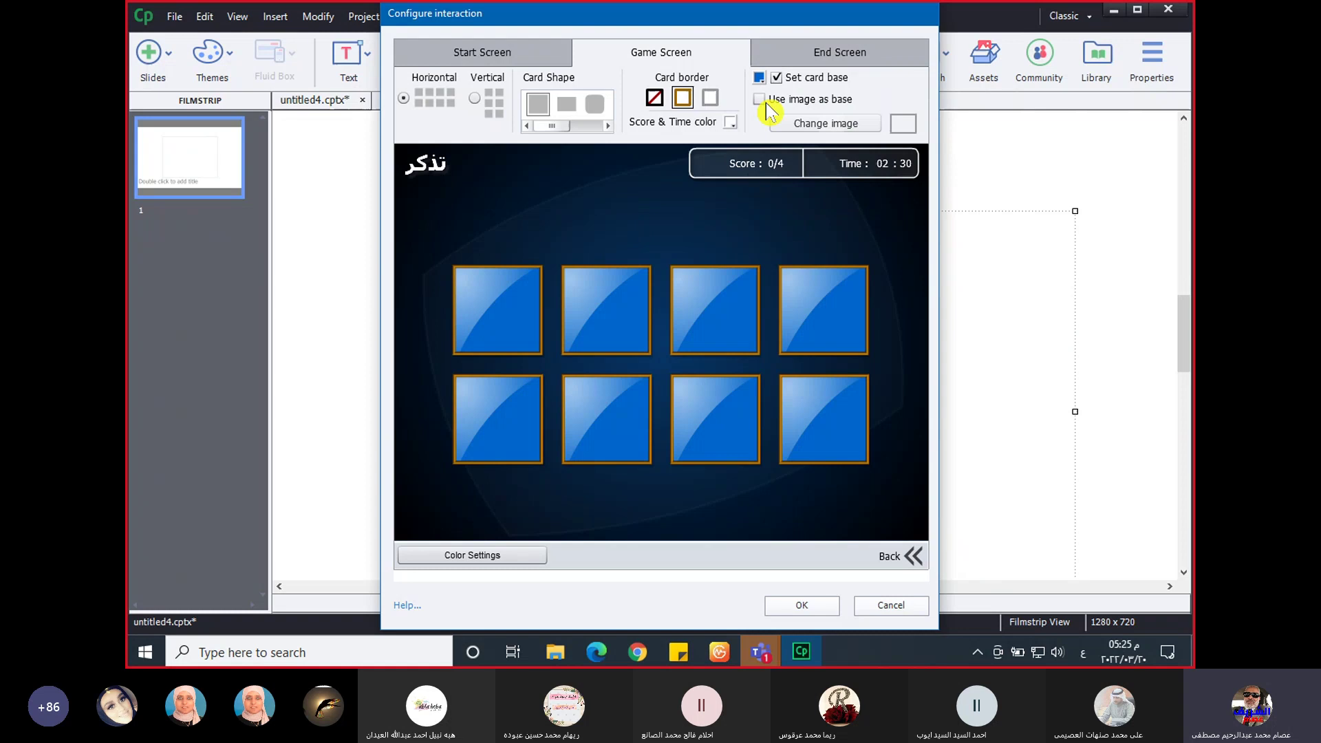
pyautogui.click(759, 77)
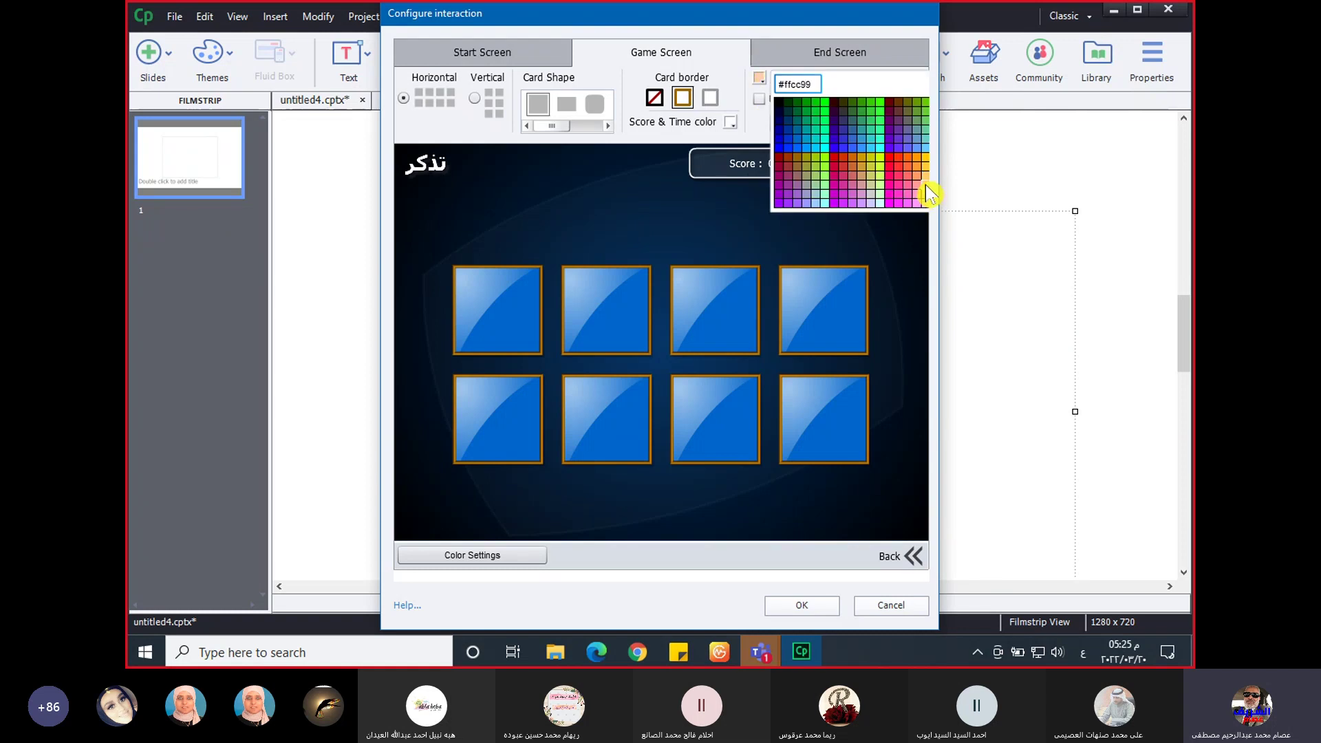
pyautogui.click(927, 184)
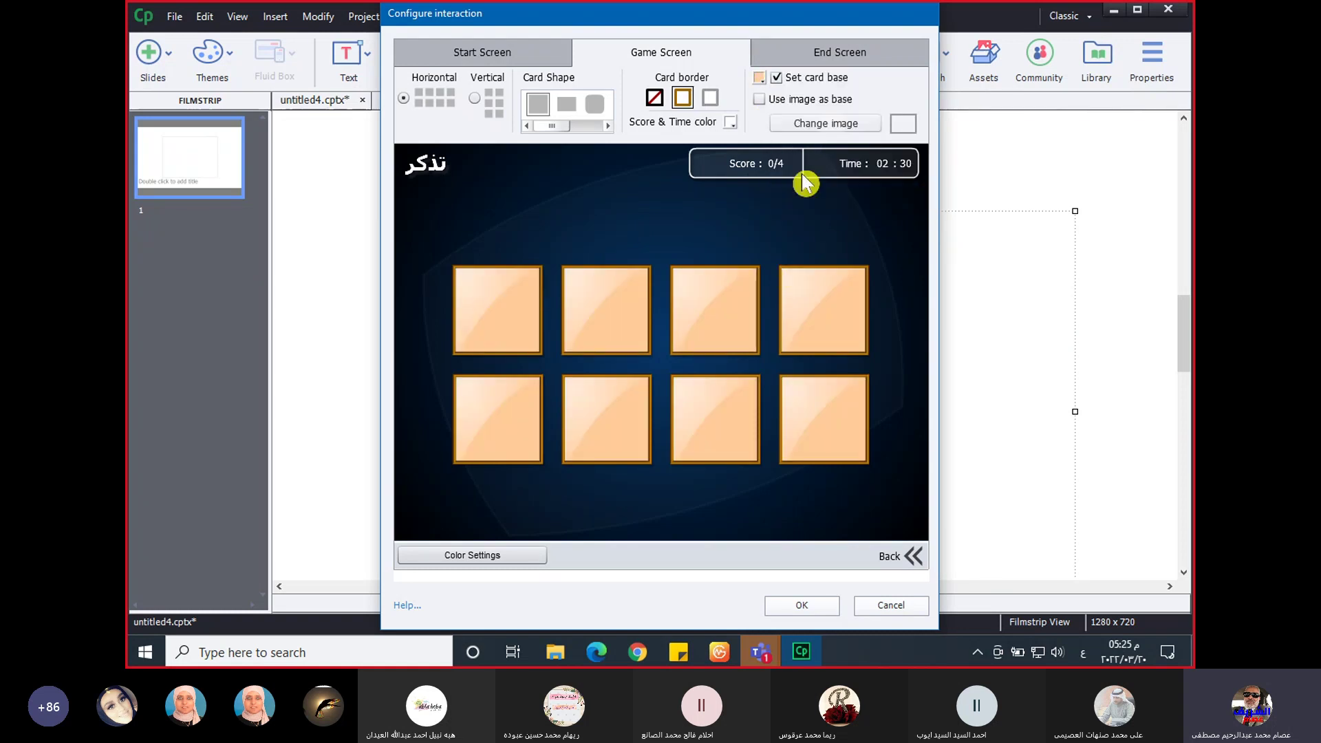
# - Use an image as the card base and import the zaid-logo picture from the Pictures folder for it
pyautogui.click(759, 100)
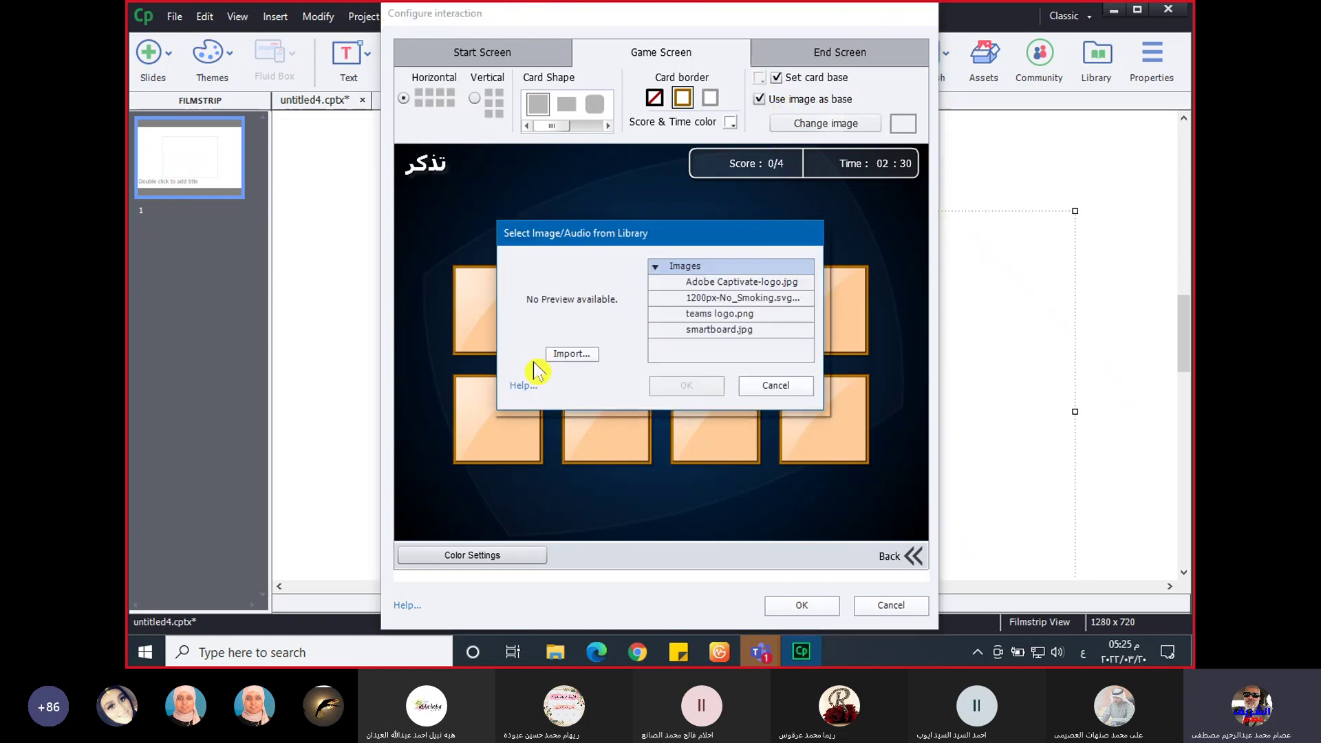
pyautogui.click(572, 355)
pyautogui.moveTo(1129, 295); pyautogui.dragTo(1123, 585)
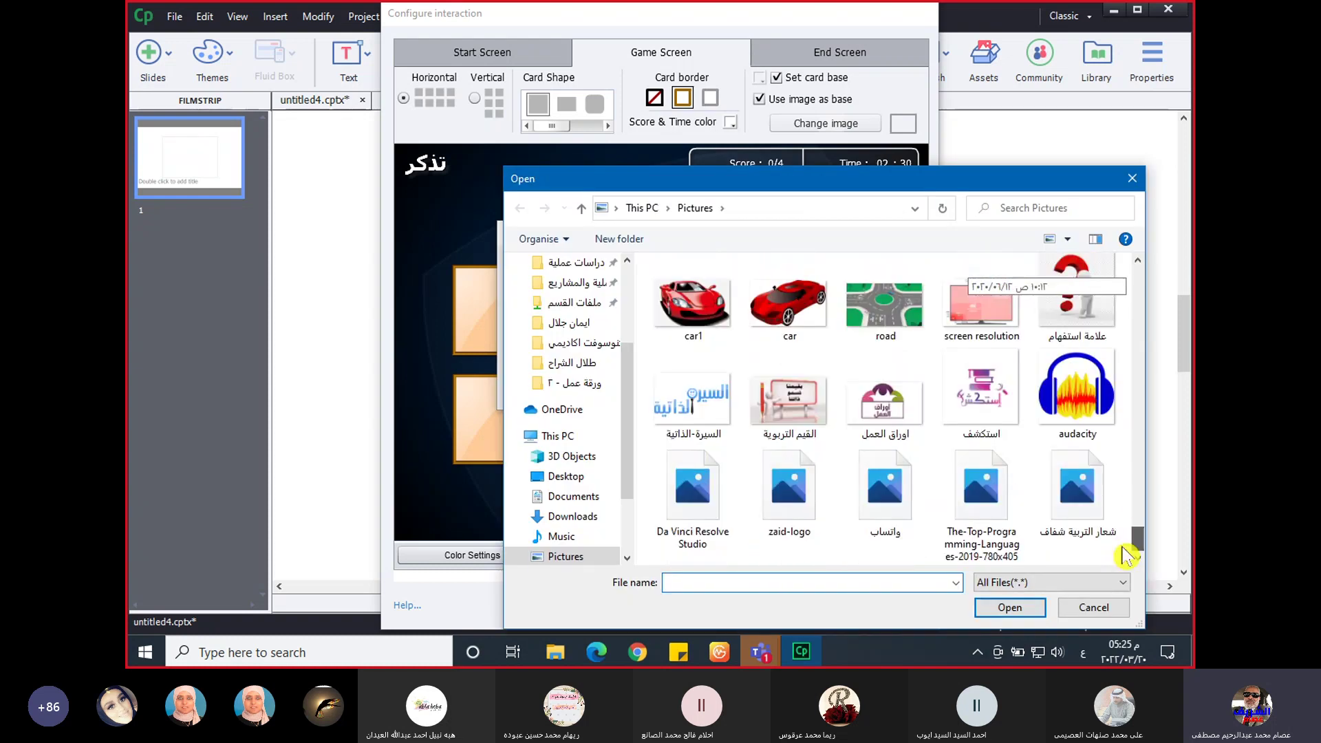
pyautogui.click(782, 493)
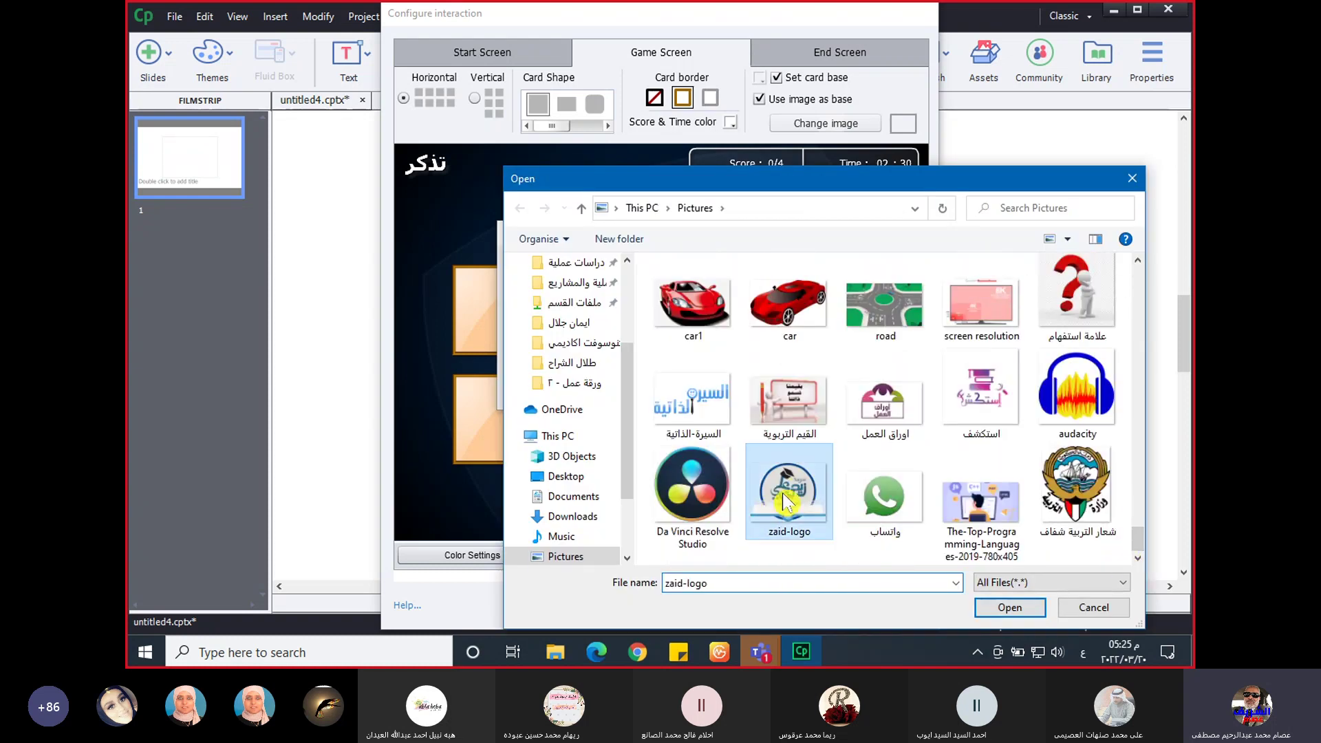
pyautogui.click(1008, 610)
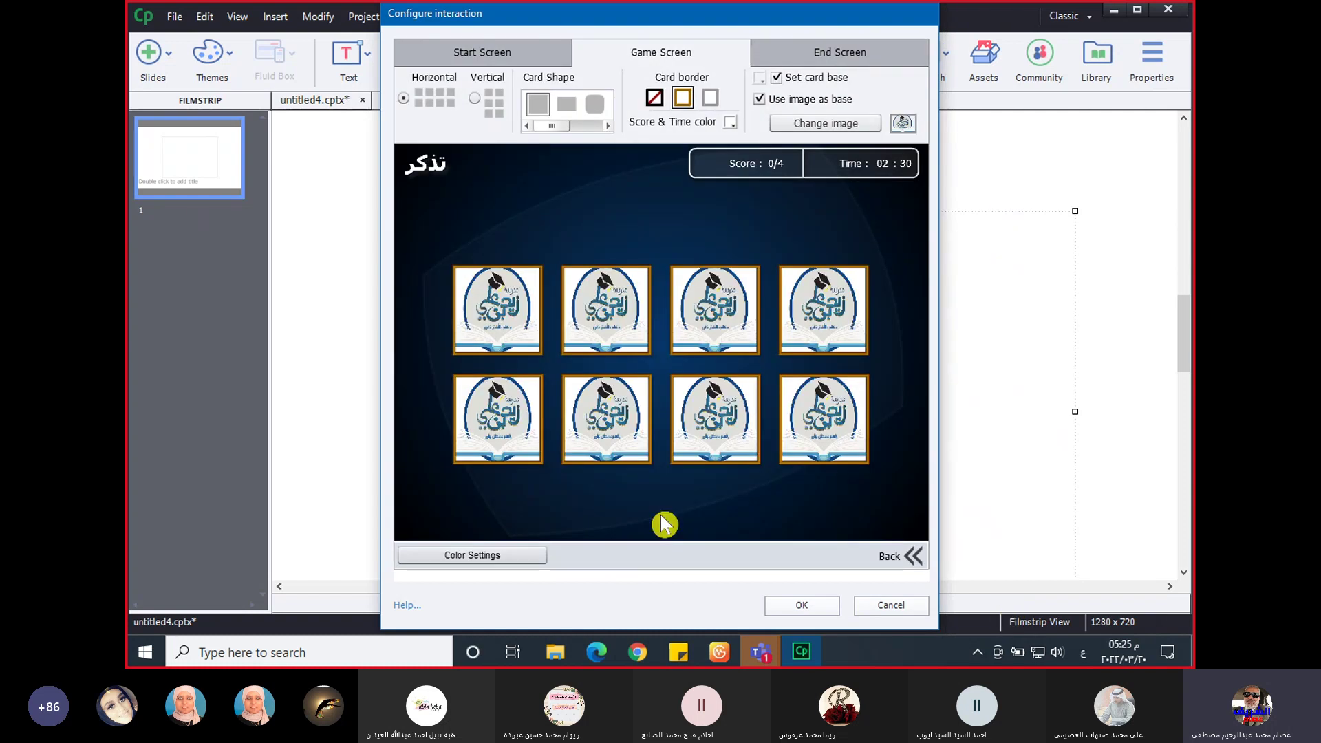
pyautogui.click(834, 128)
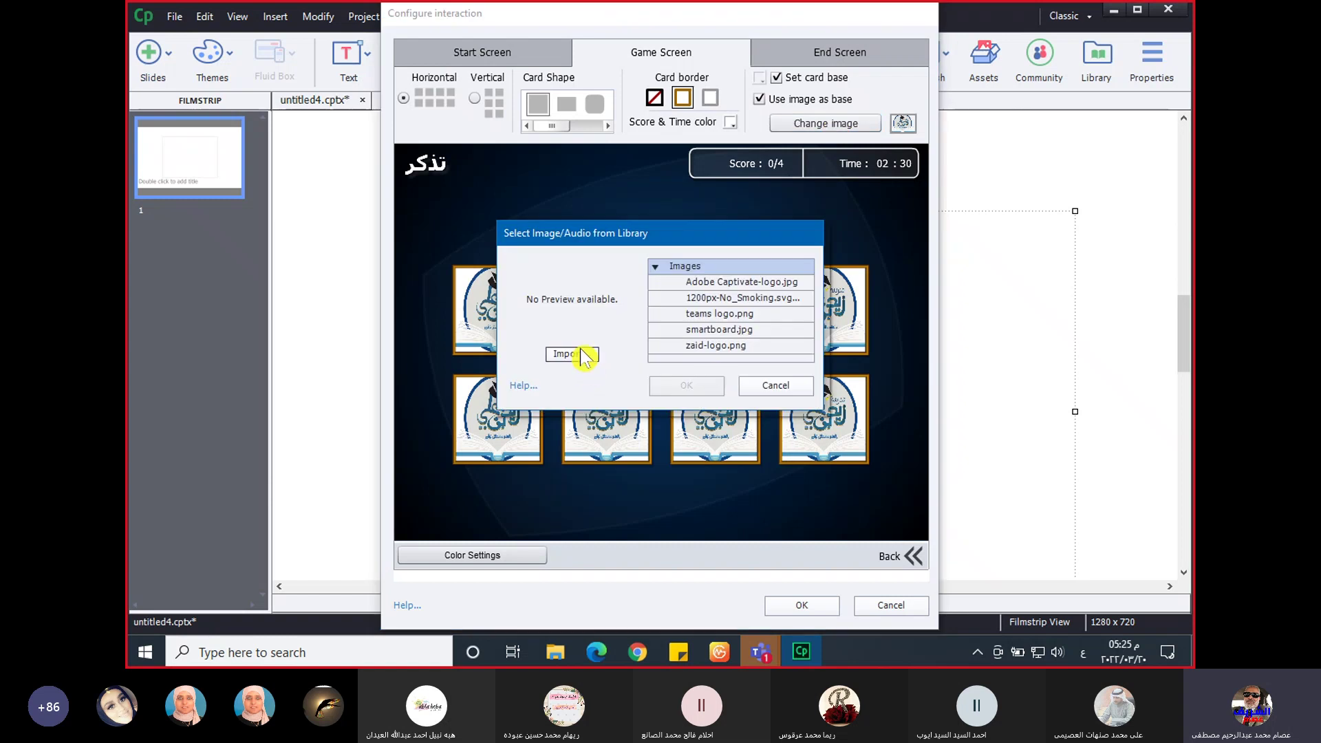
pyautogui.click(584, 355)
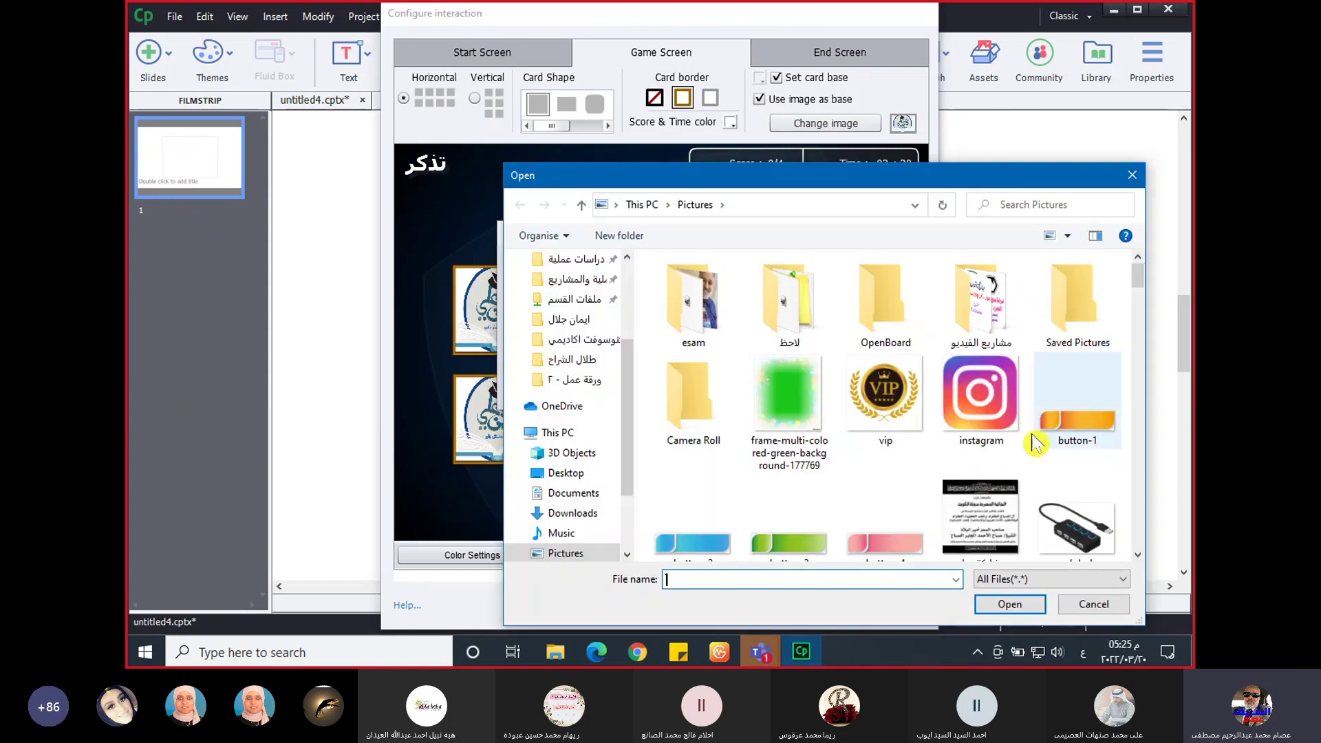
pyautogui.click(1105, 601)
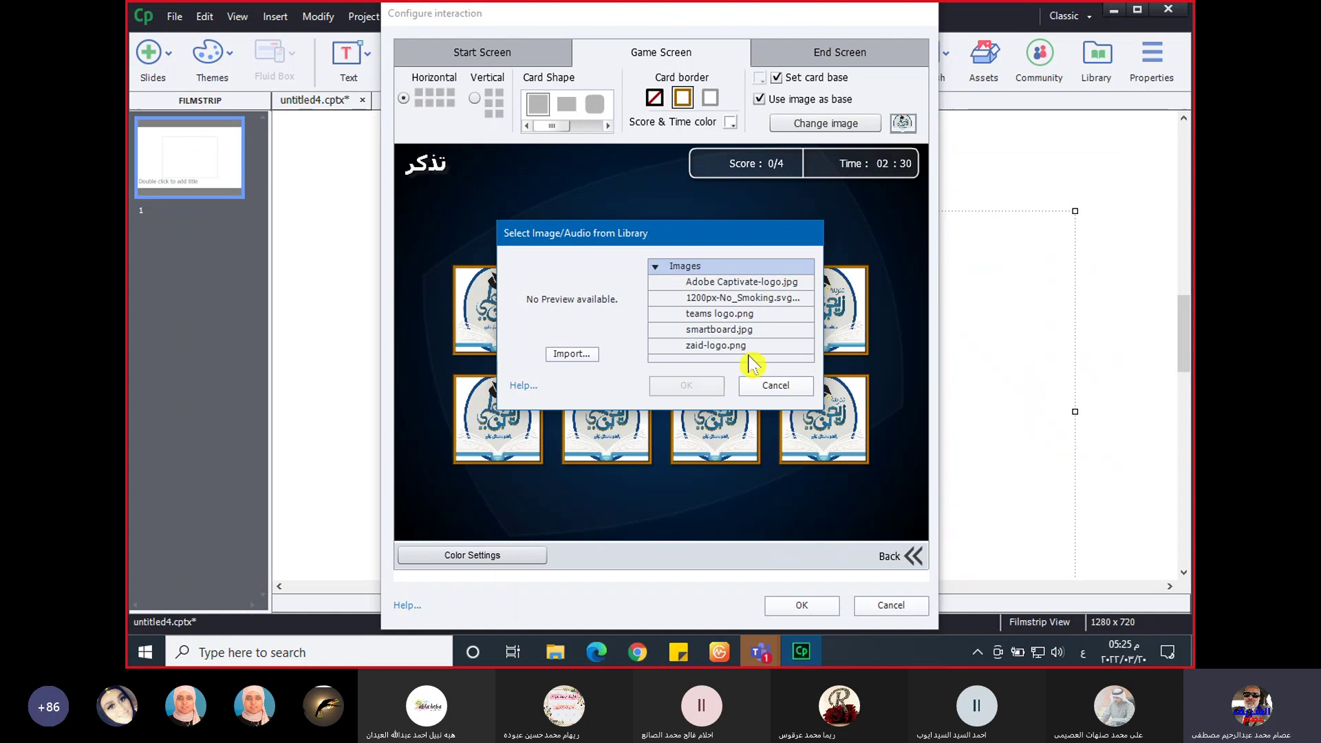
pyautogui.click(792, 383)
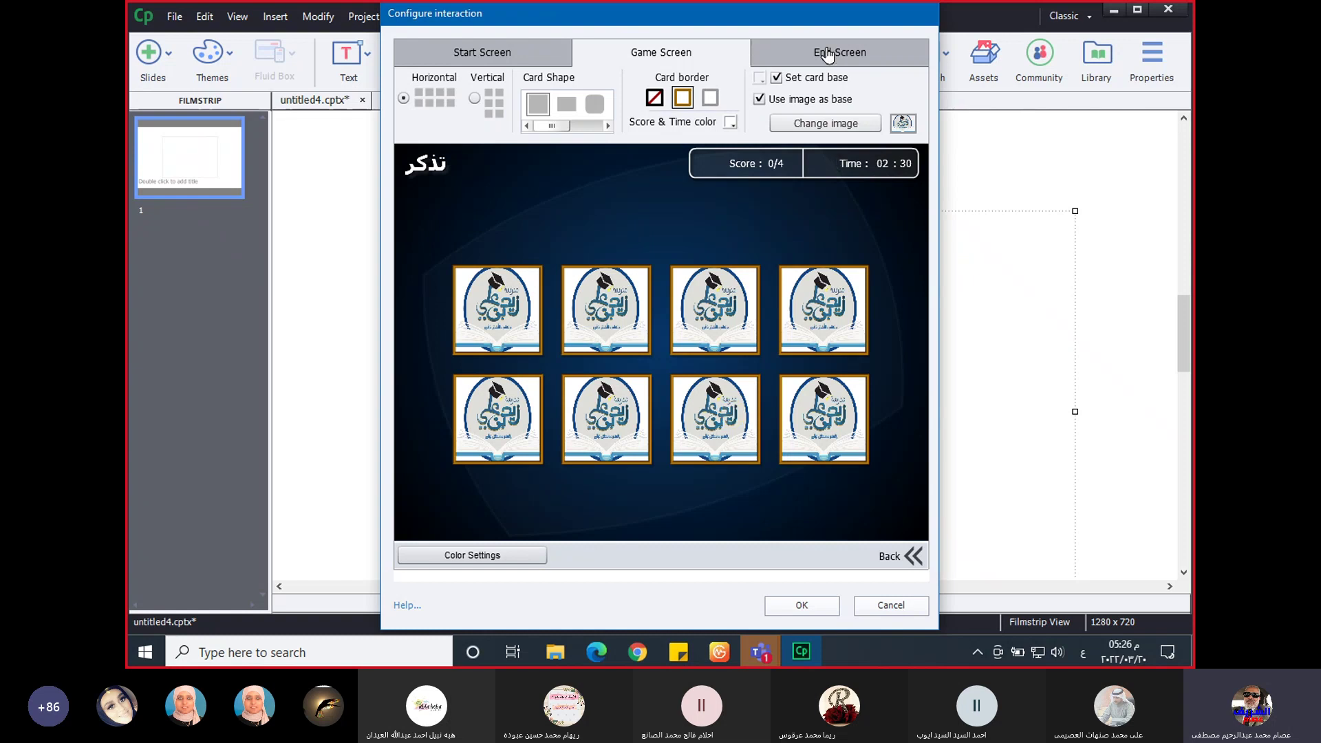
# - Change the end screen's game over text to "لنتهت اللعبة"
pyautogui.click(853, 59)
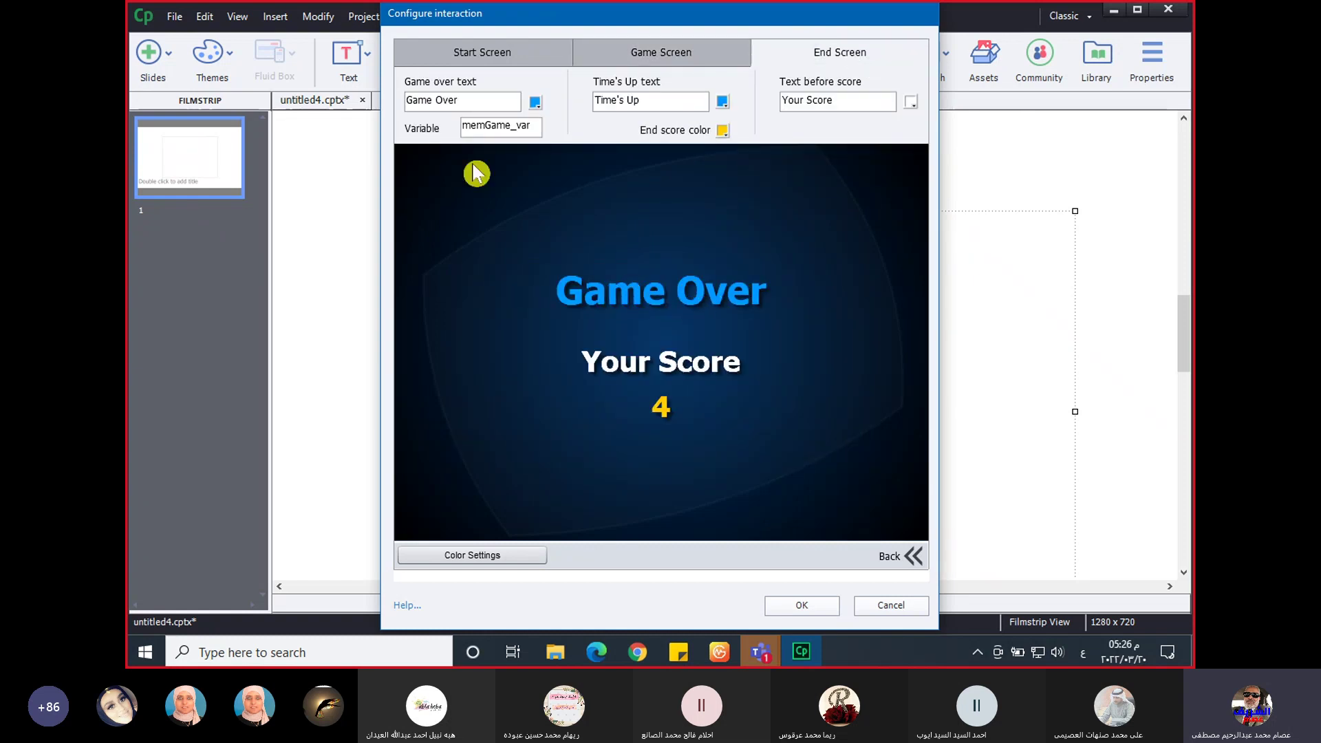
pyautogui.click(485, 96)
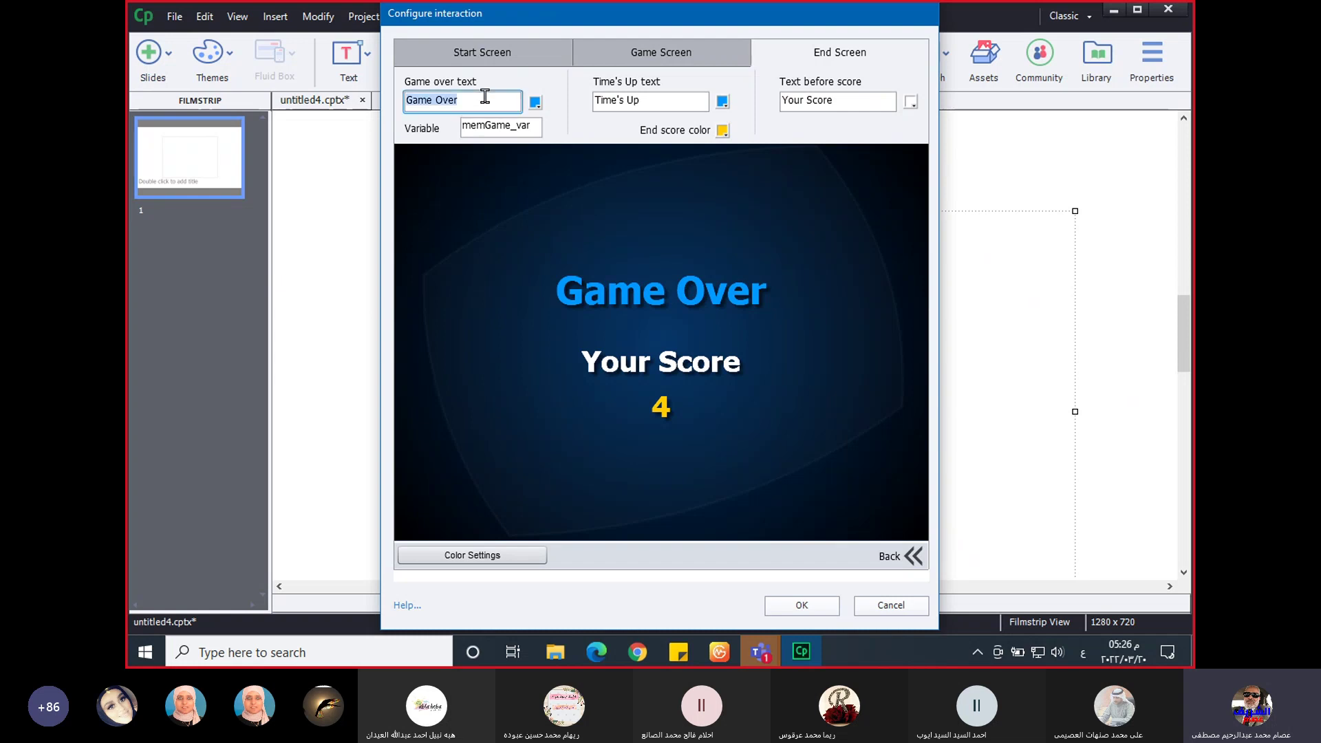
pyautogui.write('لنتهت')
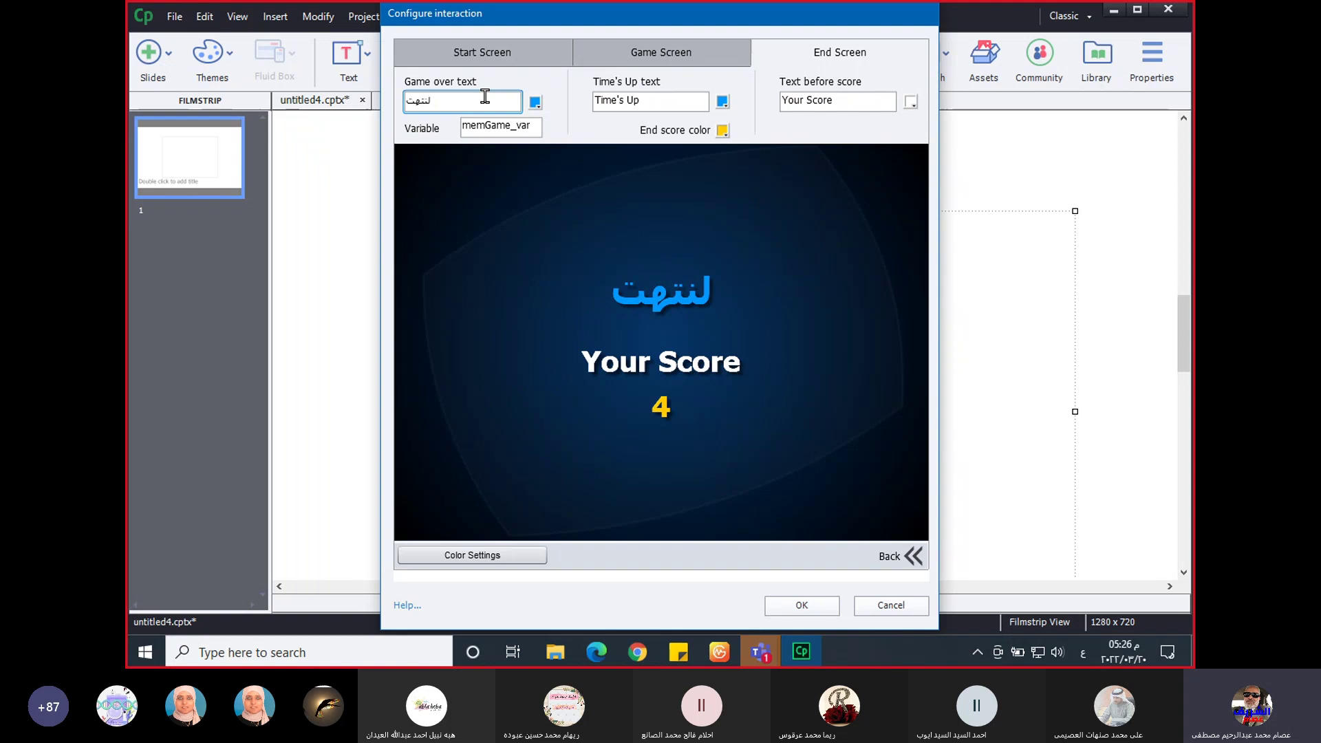
pyautogui.write(' اللعبة')
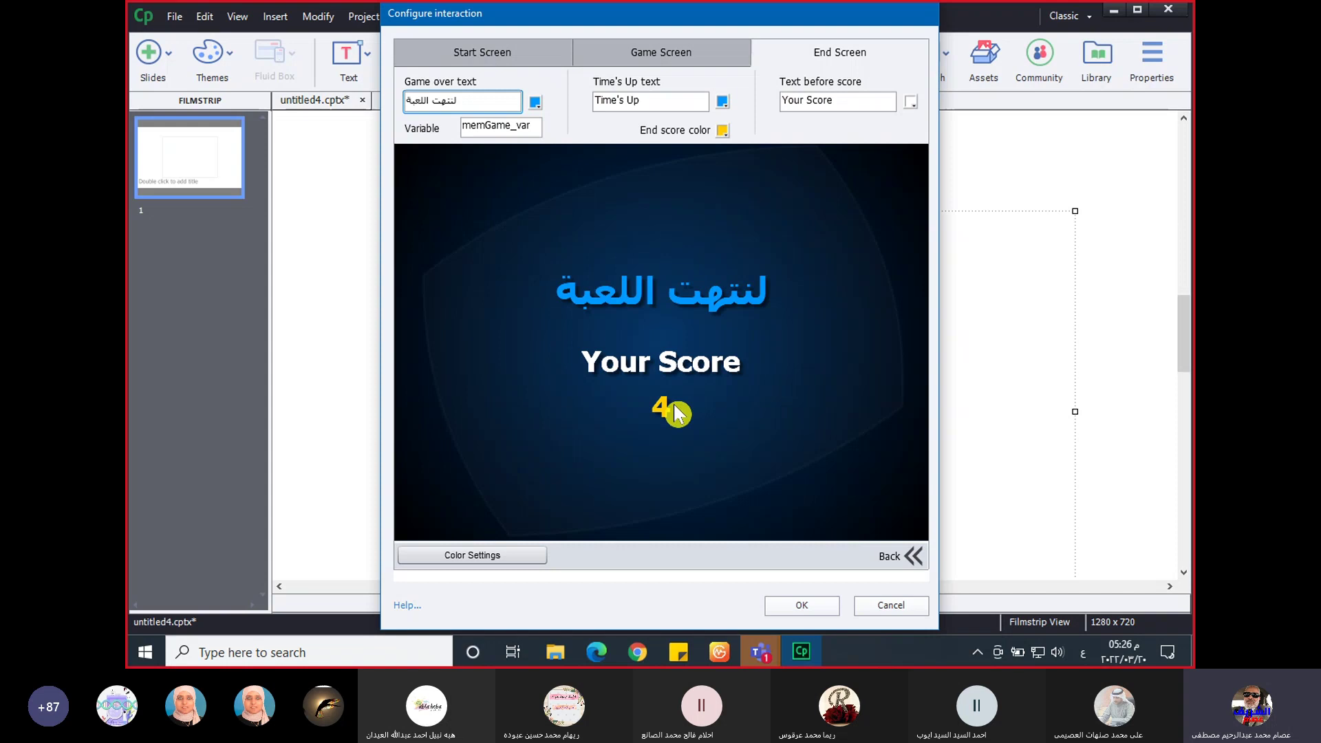
# - Review the customization settings of the start, game and end screens
pyautogui.click(484, 55)
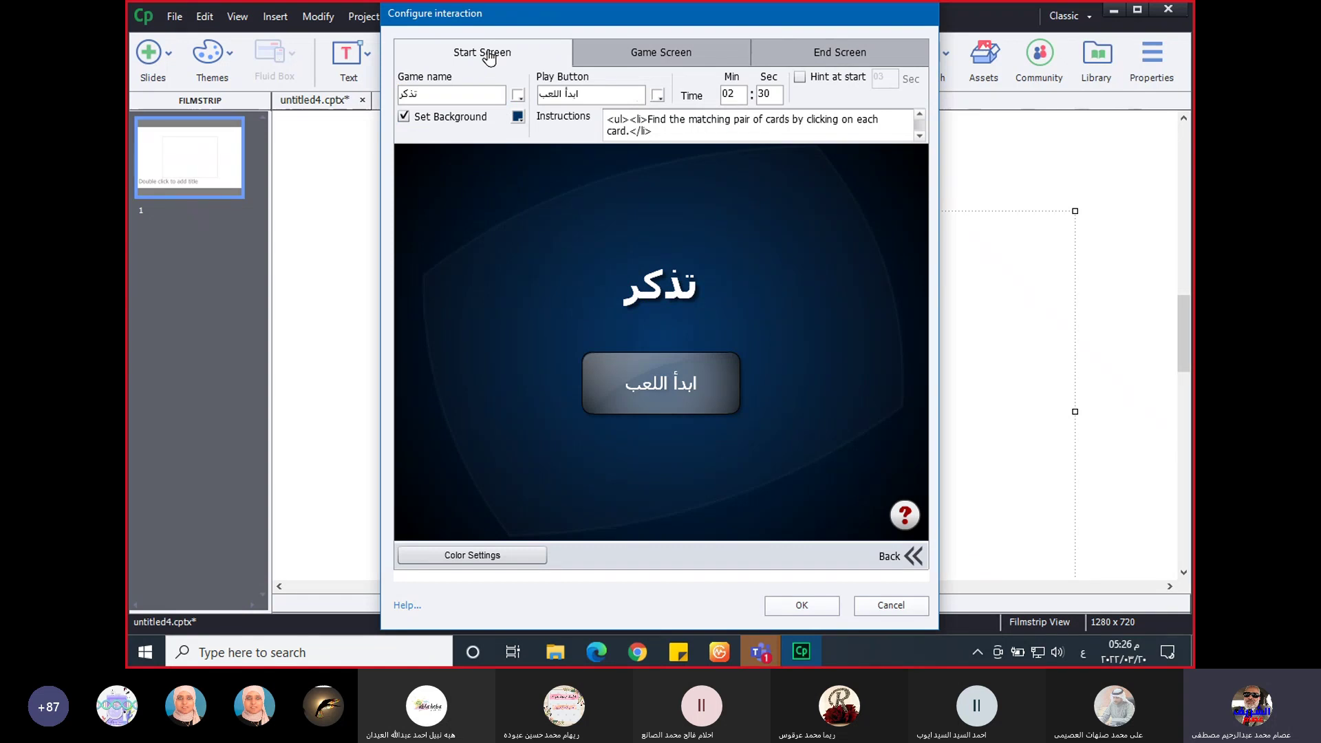
pyautogui.click(660, 59)
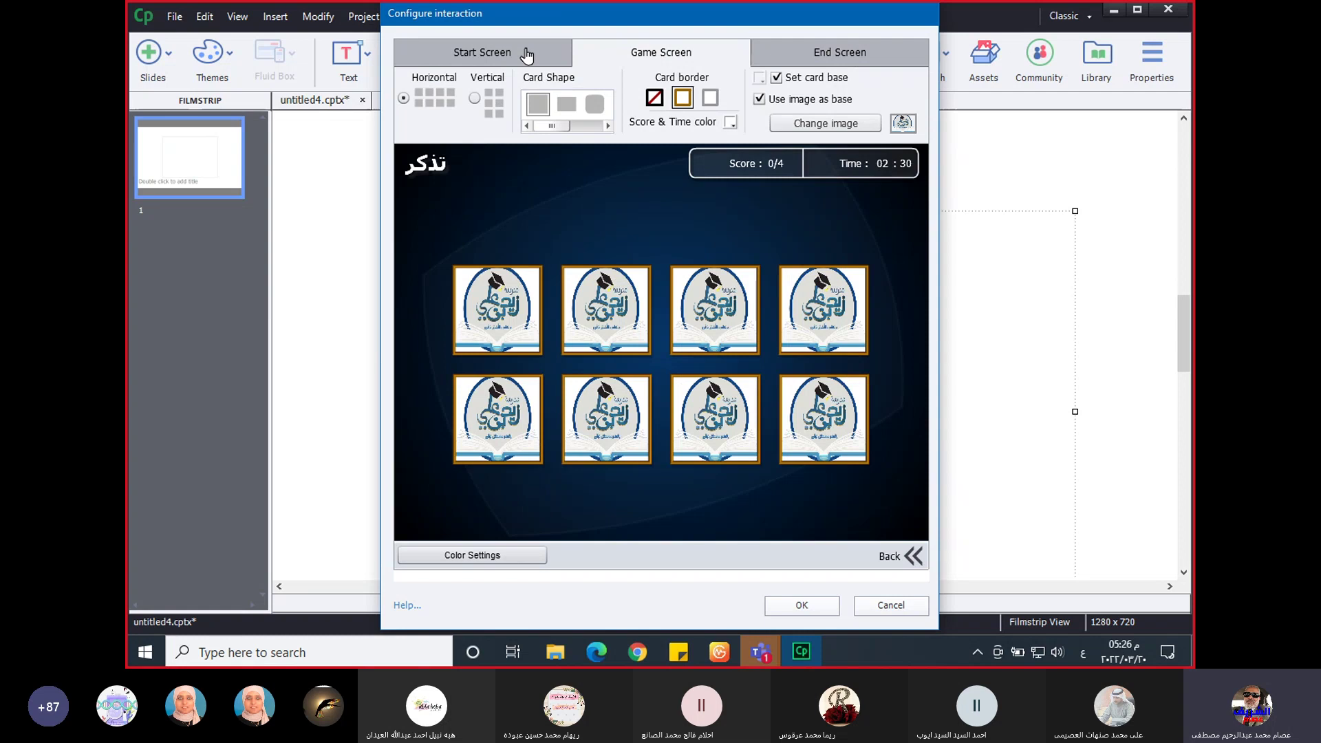
pyautogui.click(527, 55)
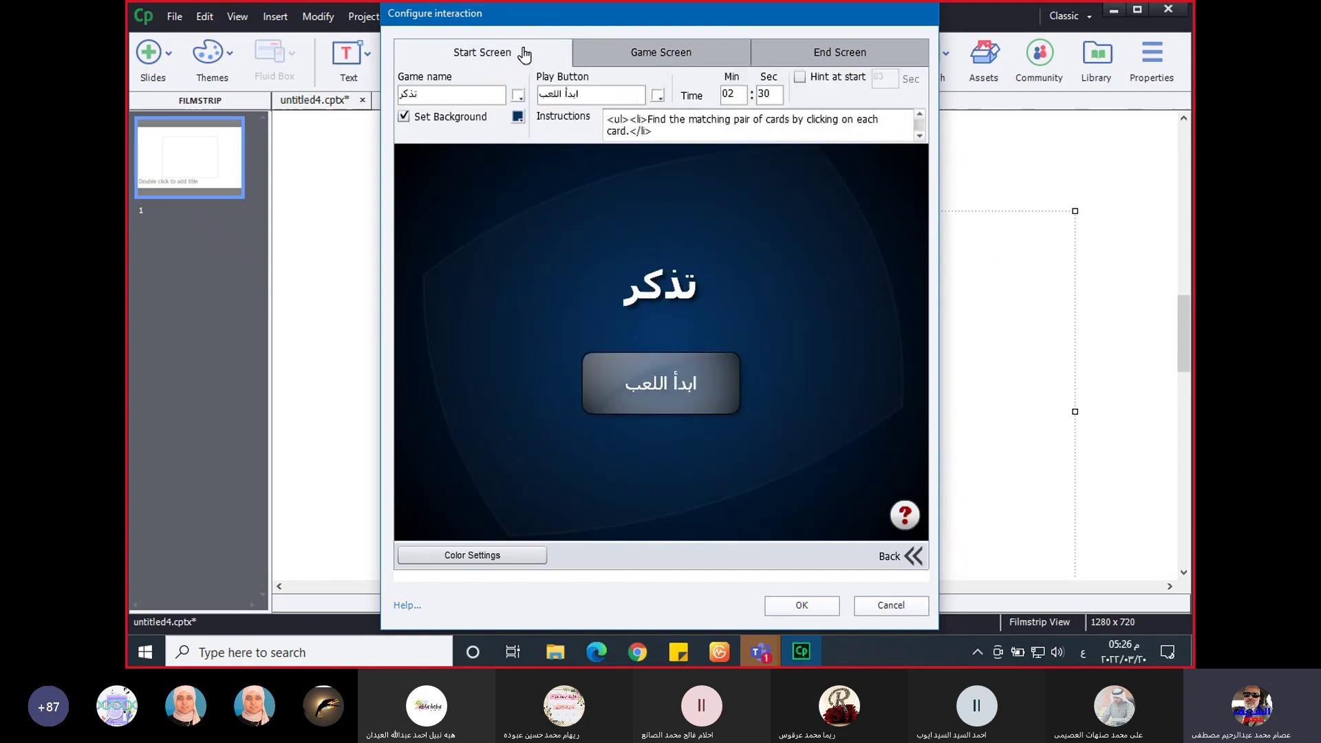
pyautogui.click(831, 57)
pyautogui.click(704, 53)
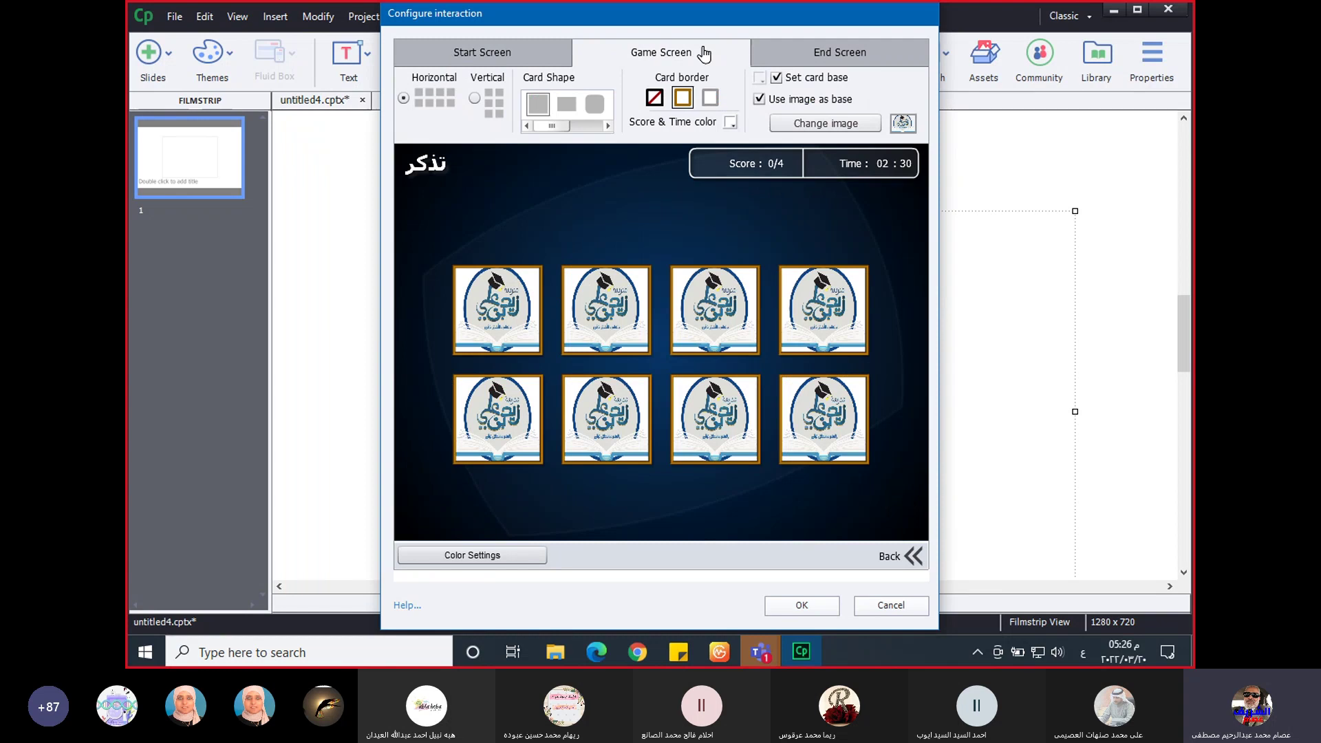
pyautogui.click(459, 56)
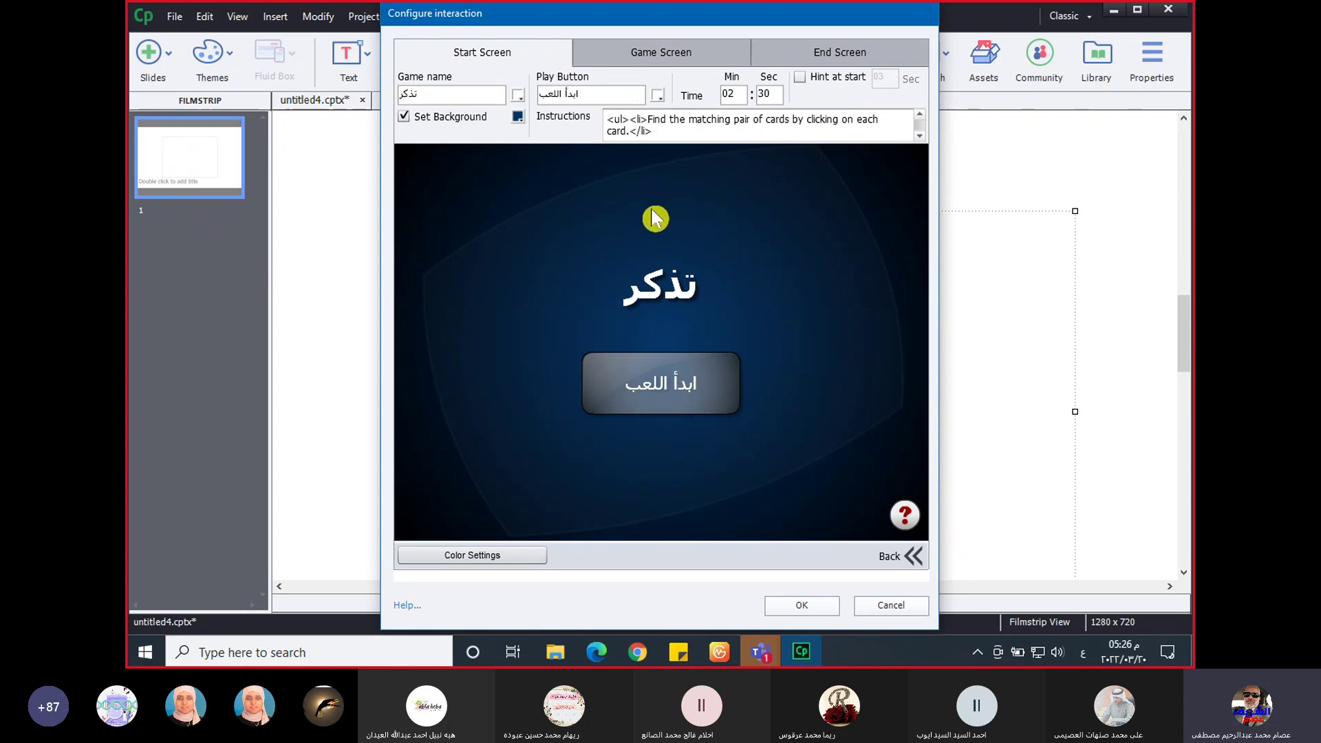
# - Return to the card list, set the score of all four card pairs to 2, and confirm the Memory Game interaction
pyautogui.click(895, 559)
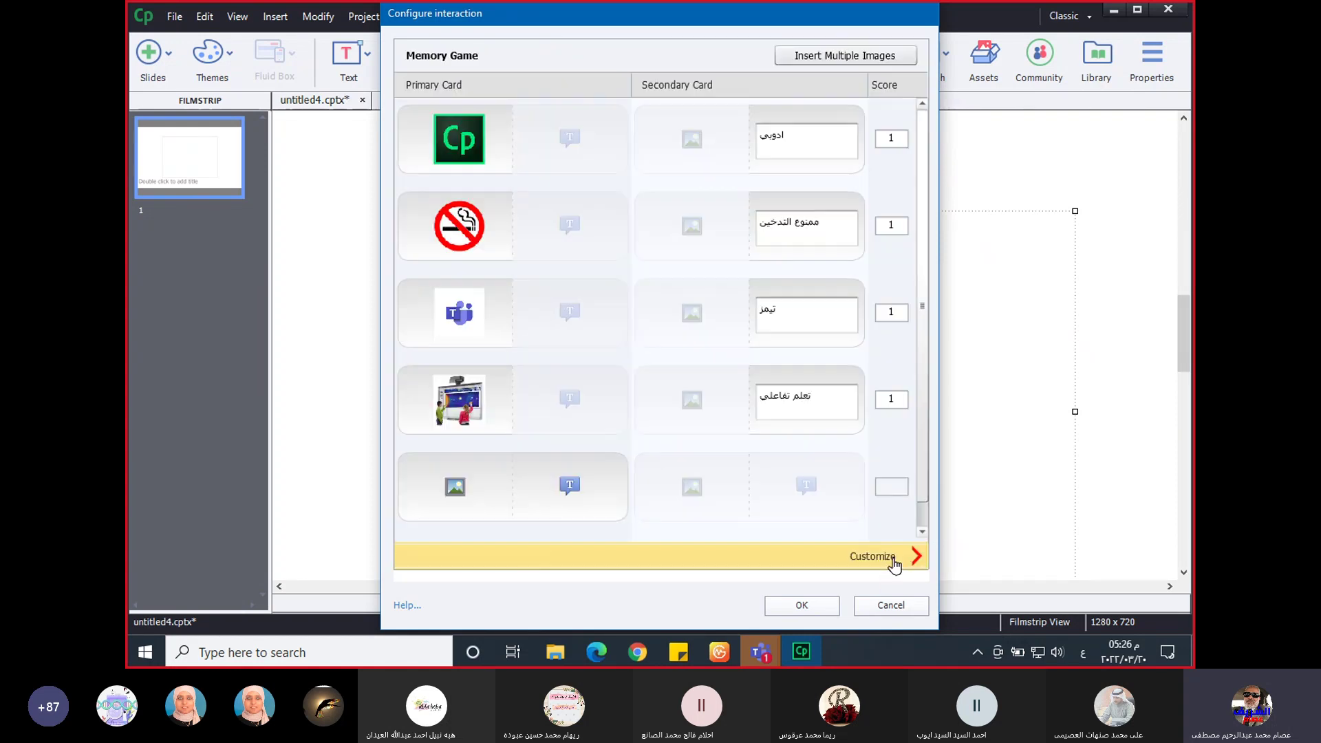
pyautogui.click(894, 141)
pyautogui.write('2')
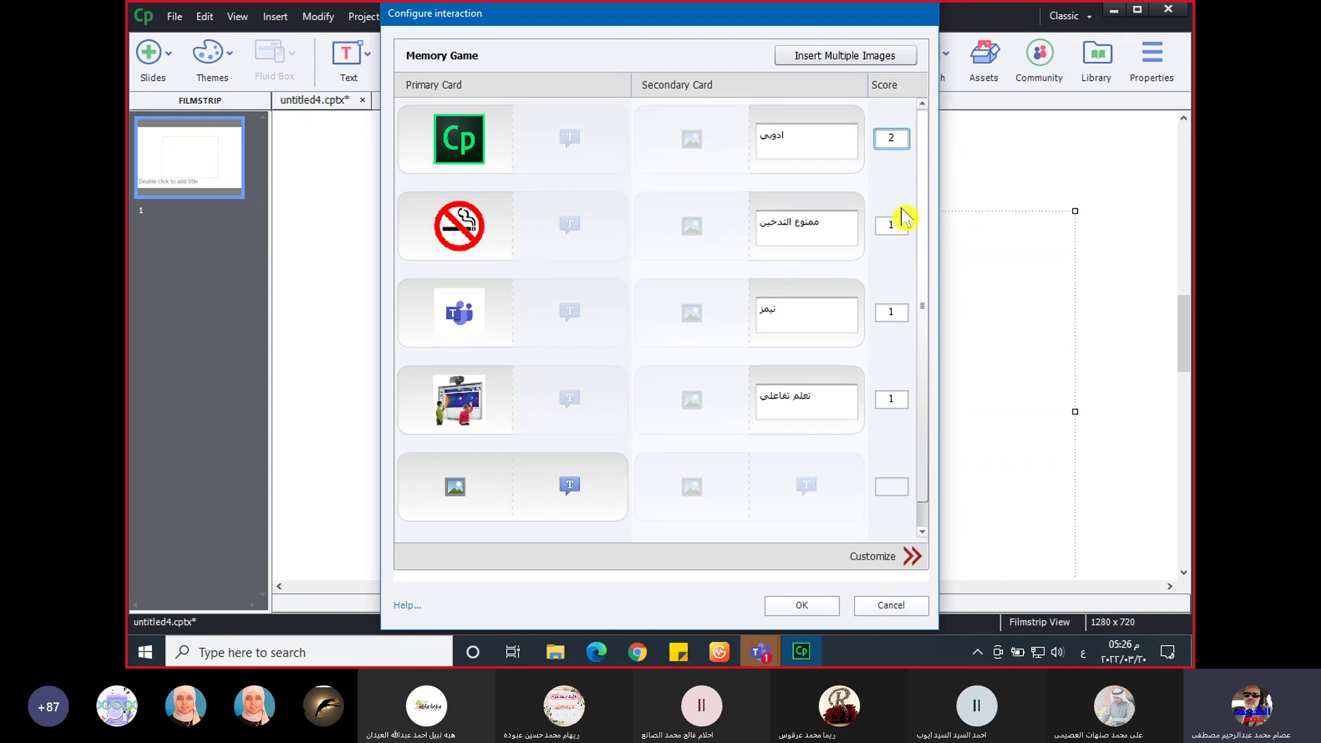
pyautogui.click(894, 225)
pyautogui.write('2')
pyautogui.click(902, 310)
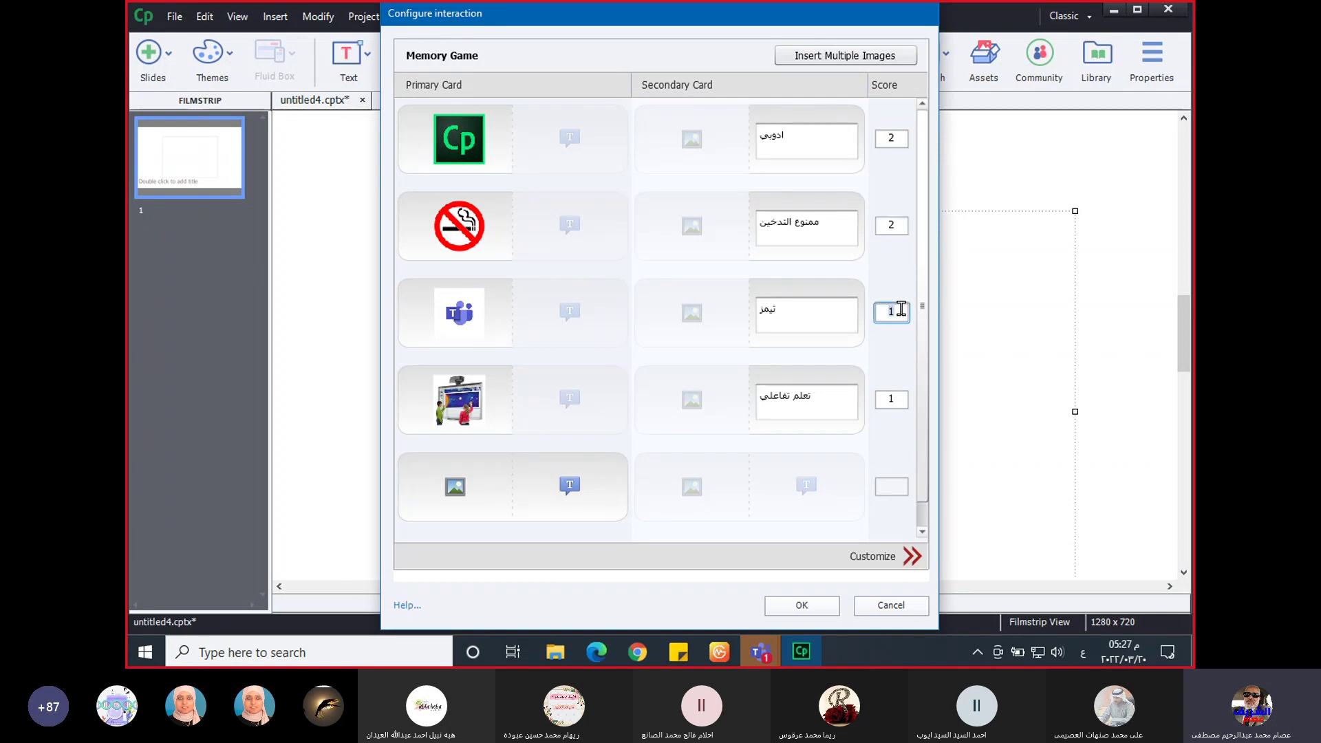
pyautogui.write('2')
pyautogui.click(903, 404)
pyautogui.write('2')
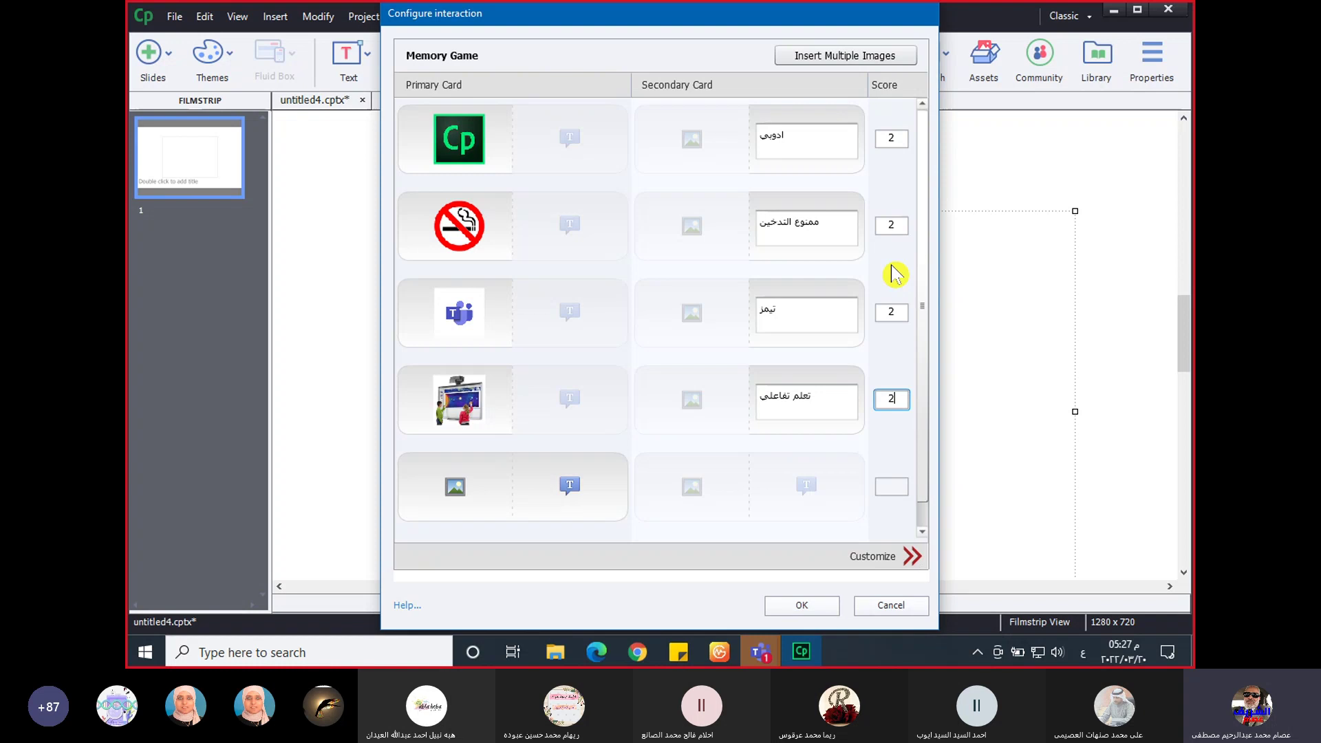
pyautogui.click(803, 606)
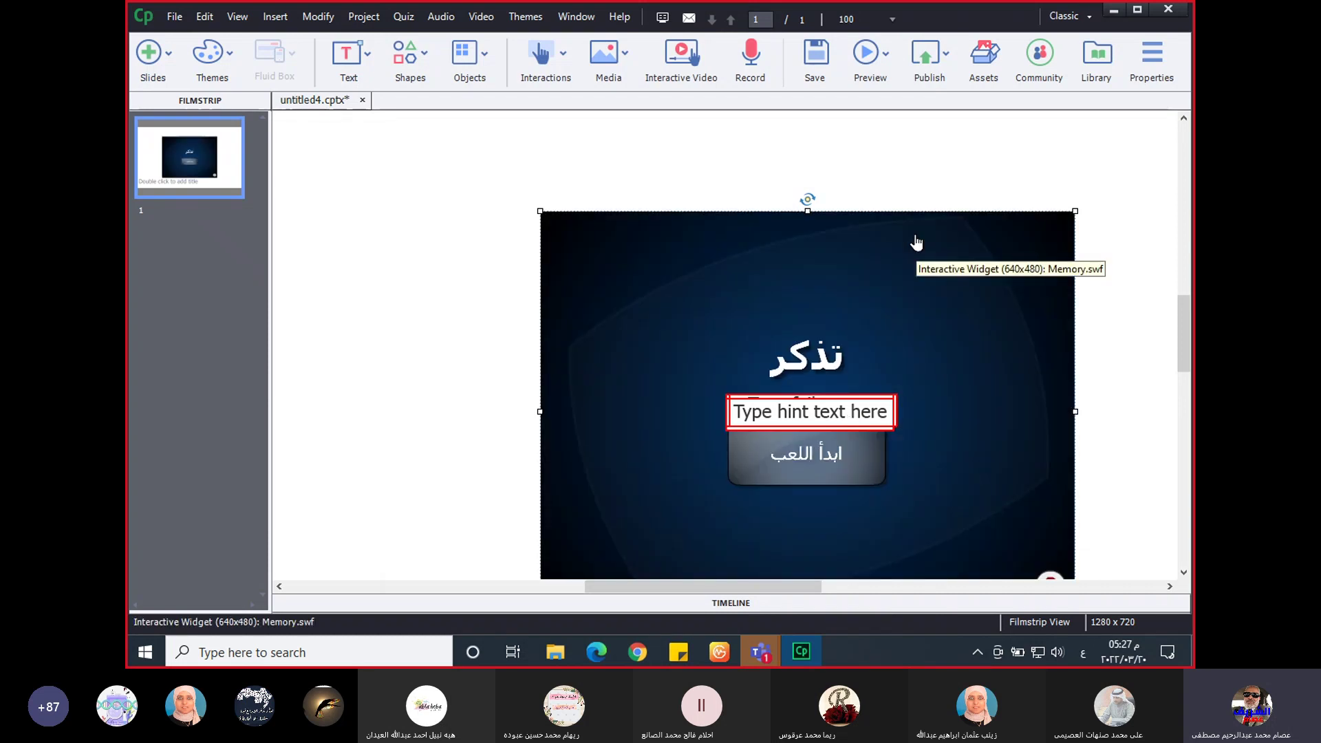
# - Move the Memory Game widget to the slide's upper edge and enlarge it to about 1066 x 722 to fill the slide's height
pyautogui.click(848, 18)
pyautogui.click(857, 94)
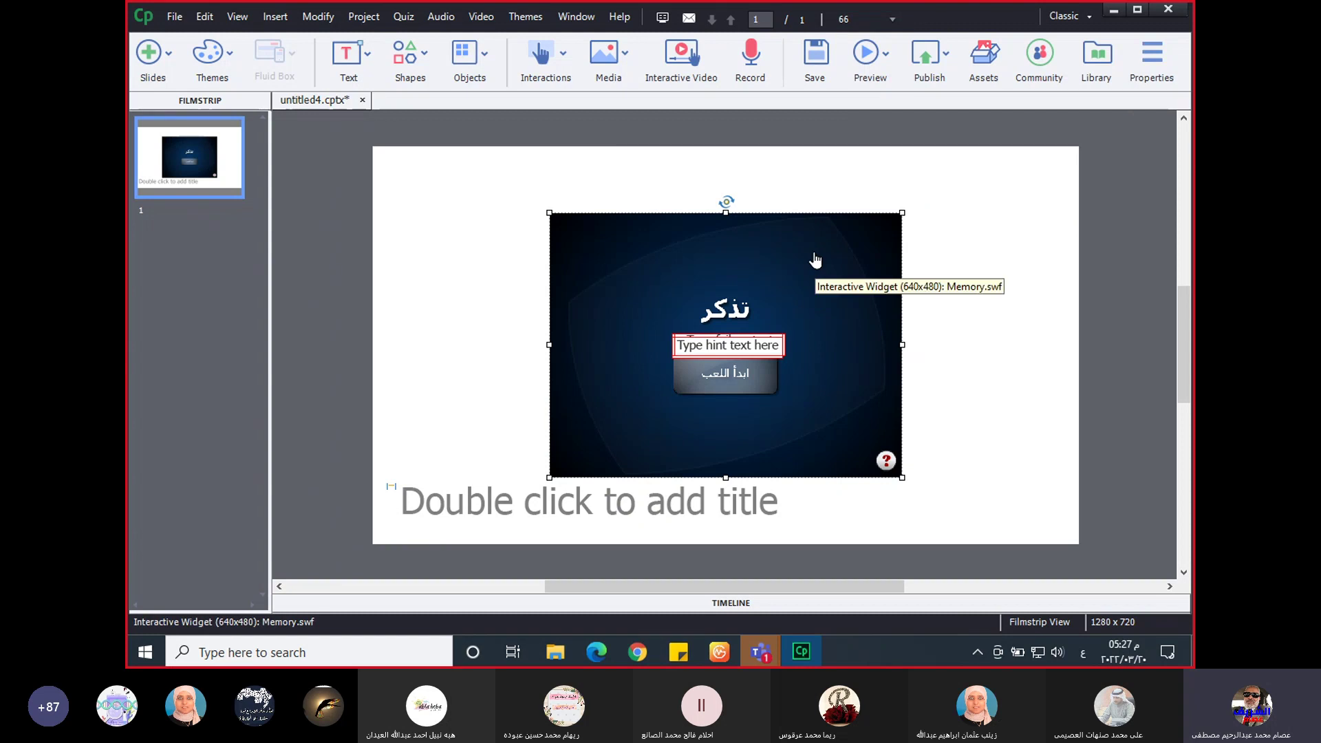
pyautogui.moveTo(849, 240); pyautogui.dragTo(993, 172)
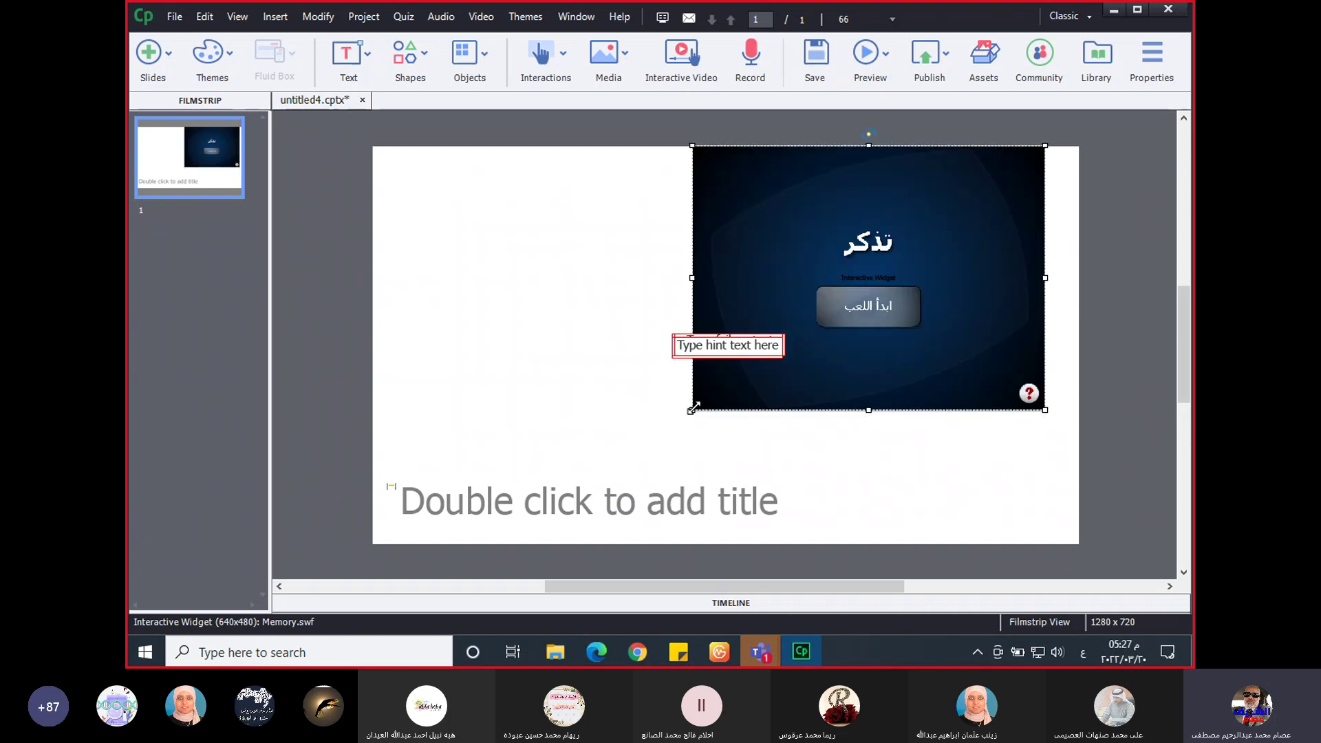
pyautogui.moveTo(692, 409); pyautogui.dragTo(457, 544)
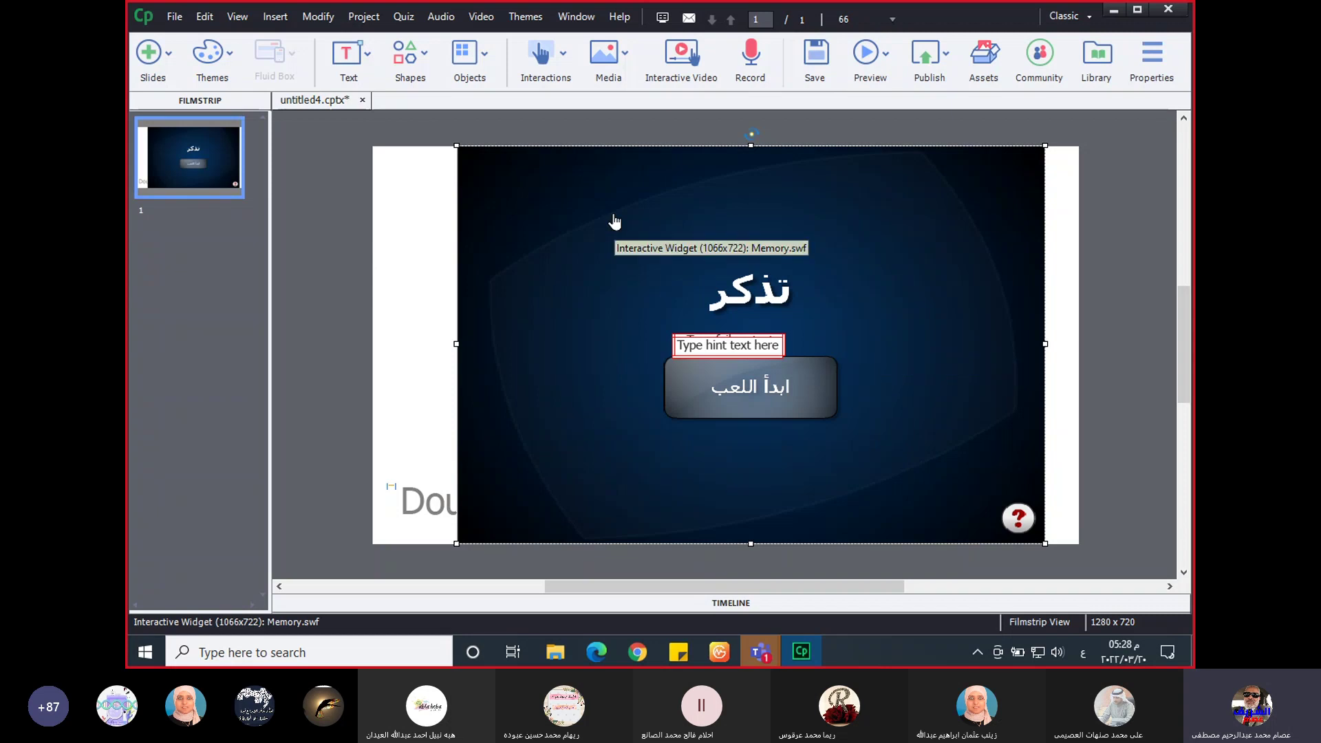
# - Center the Memory Game widget horizontally on the slide
pyautogui.rightClick(527, 188)
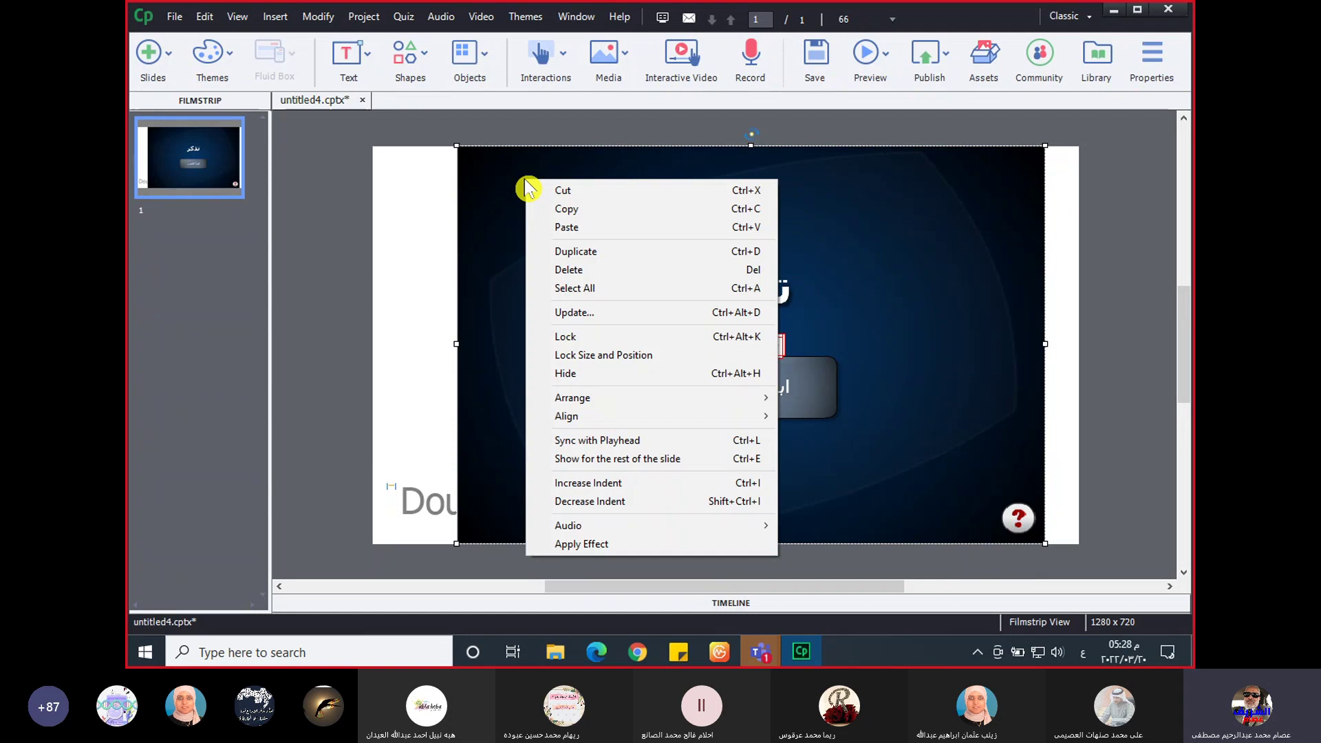
pyautogui.moveTo(581, 419)
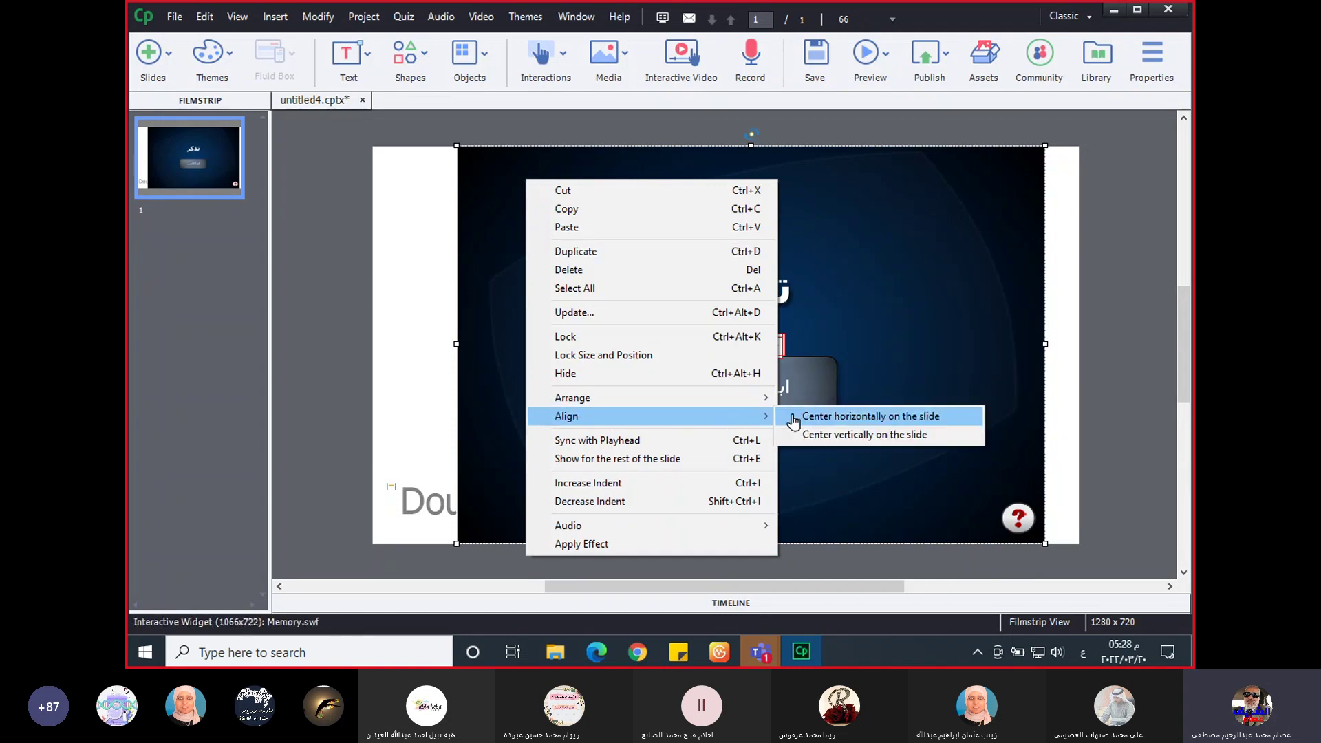
pyautogui.click(318, 19)
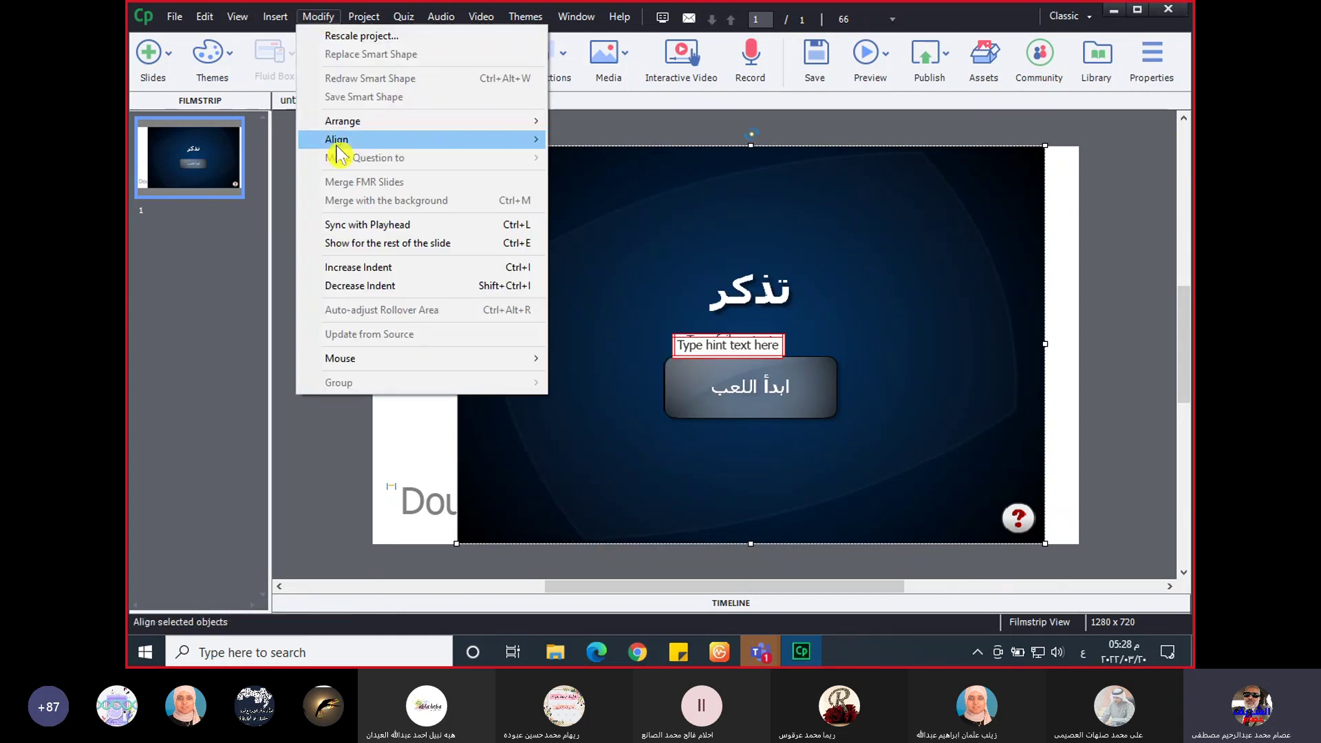
pyautogui.moveTo(338, 148)
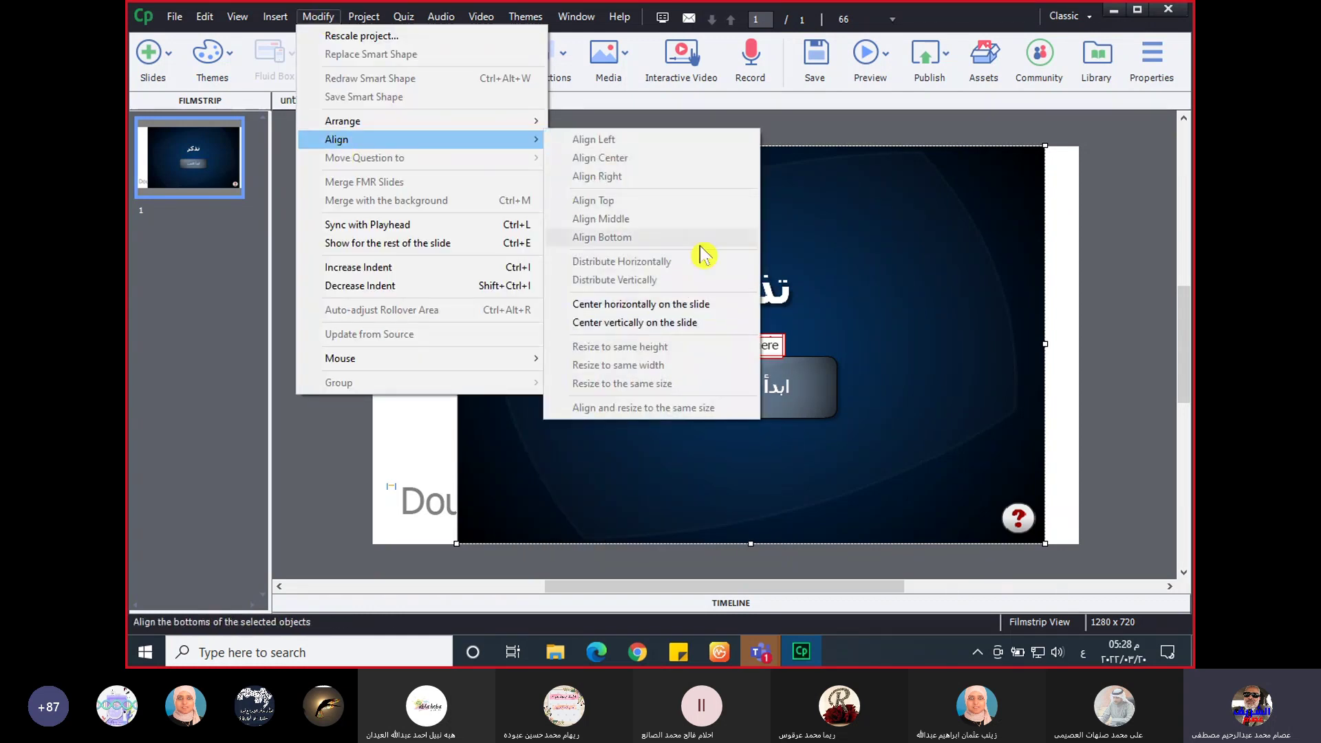
pyautogui.click(660, 305)
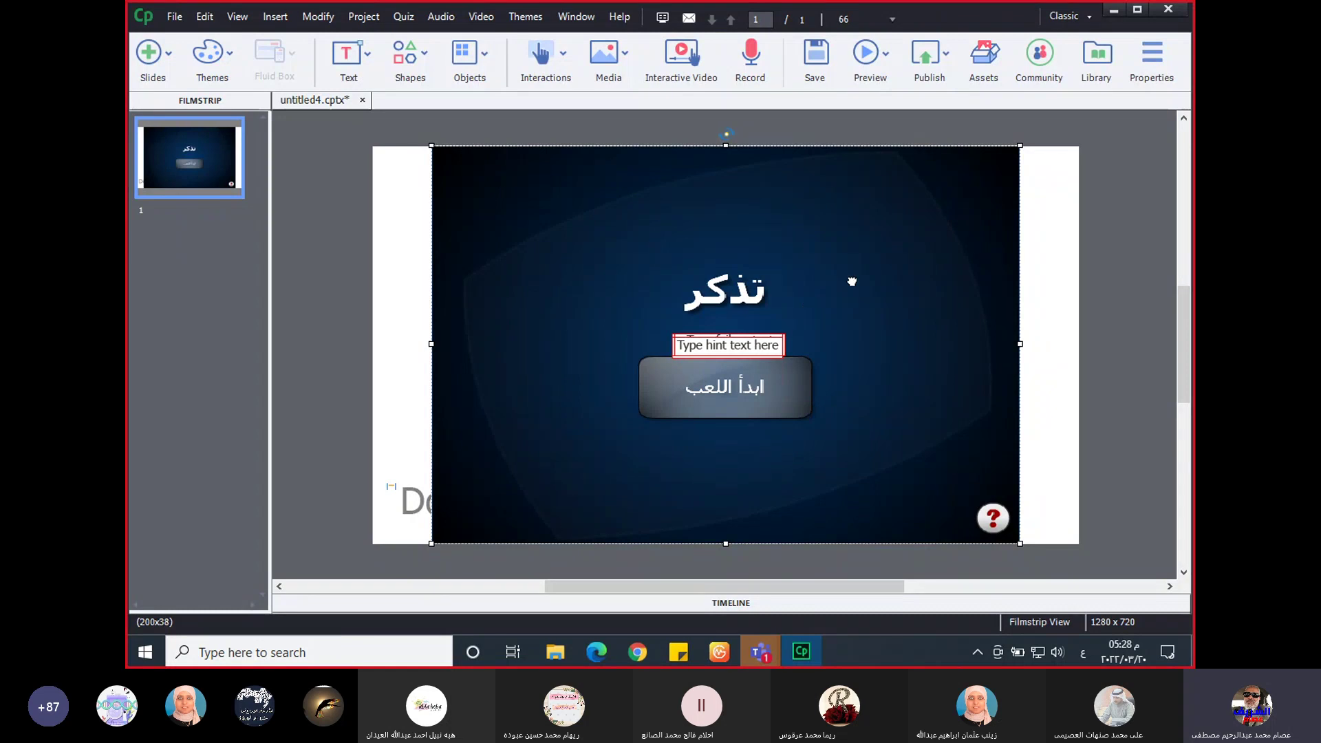
pyautogui.doubleClick(907, 249)
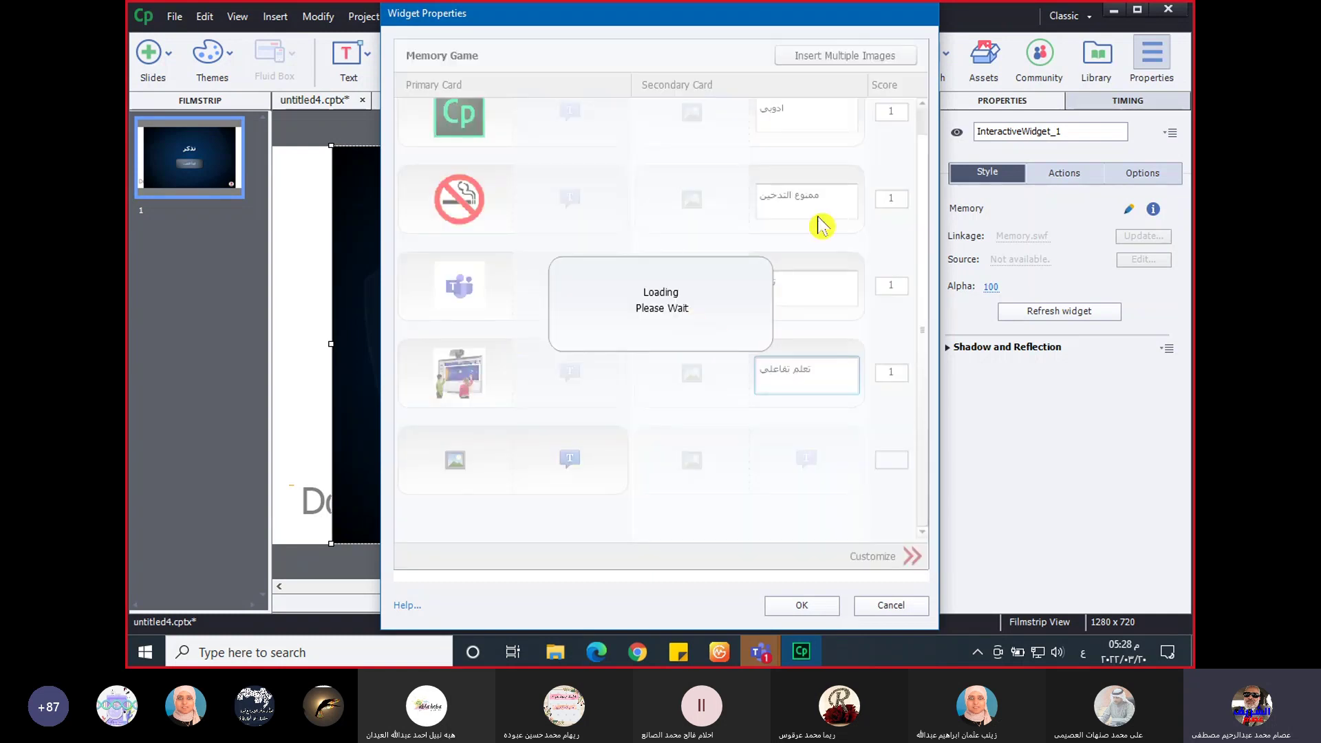
pyautogui.click(868, 616)
# - Replace the placeholder text of the hint caption with "حاول مرة اخري"
pyautogui.click(625, 351)
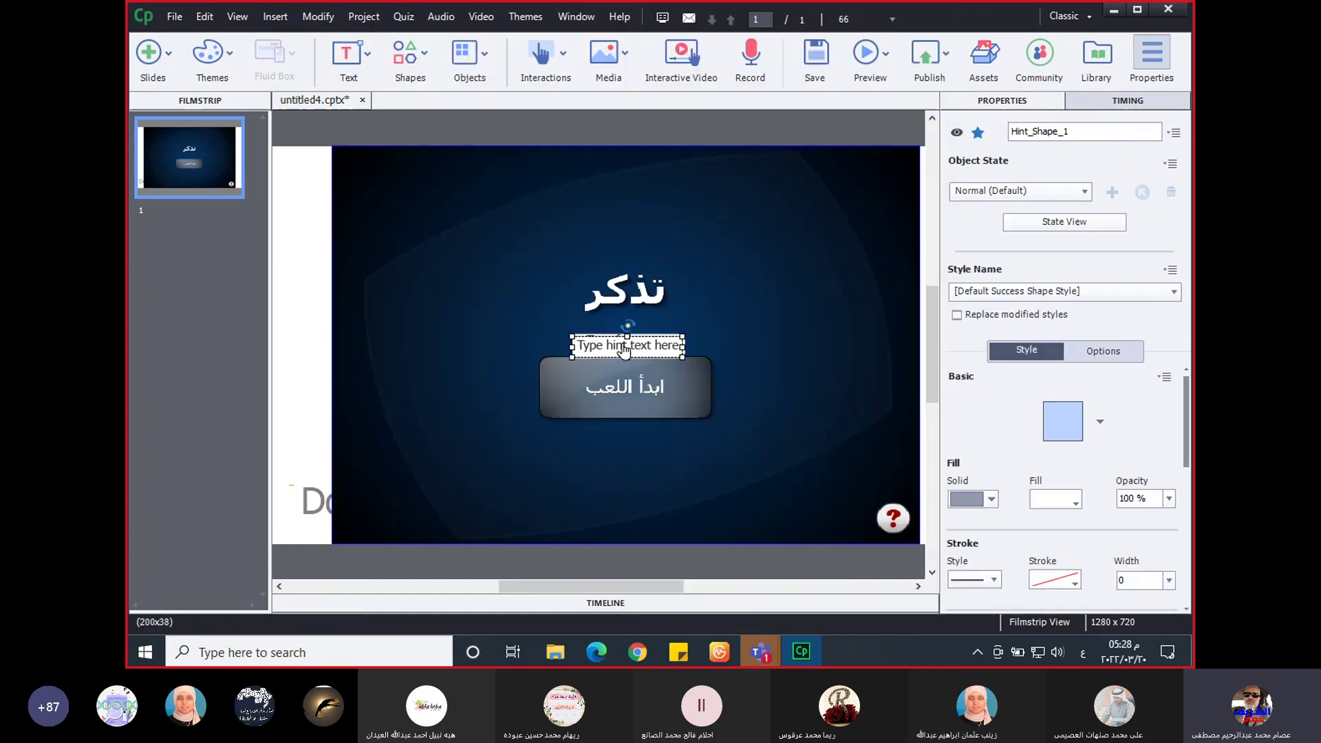
pyautogui.doubleClick(623, 346)
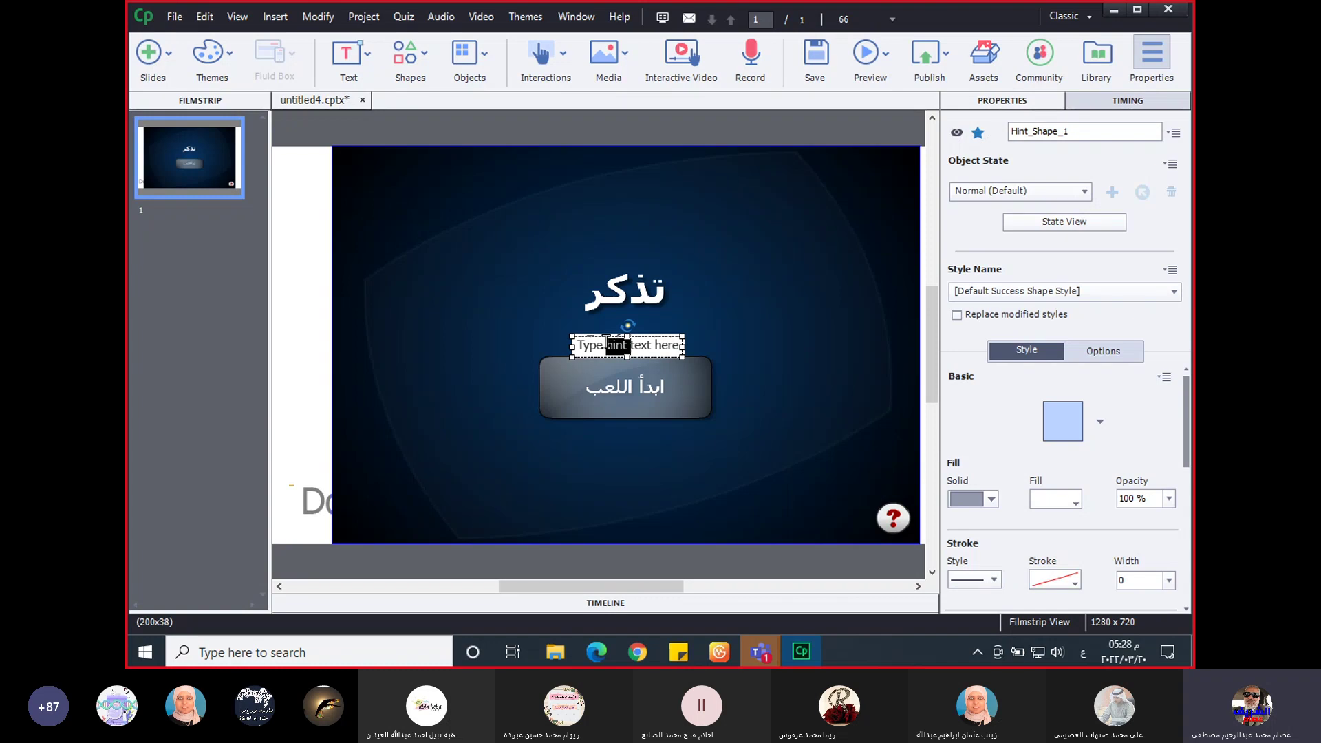
pyautogui.hotkey('ctrl', 'a')
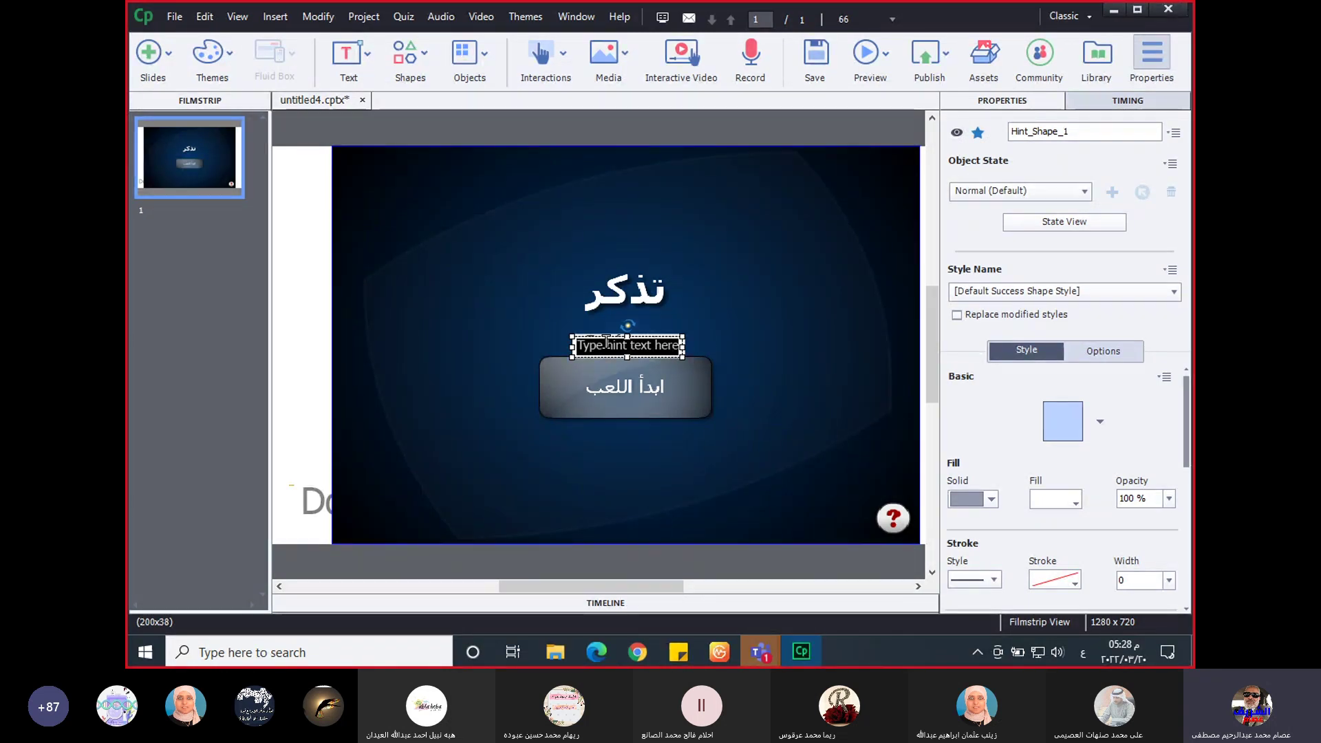
pyautogui.write('ع')
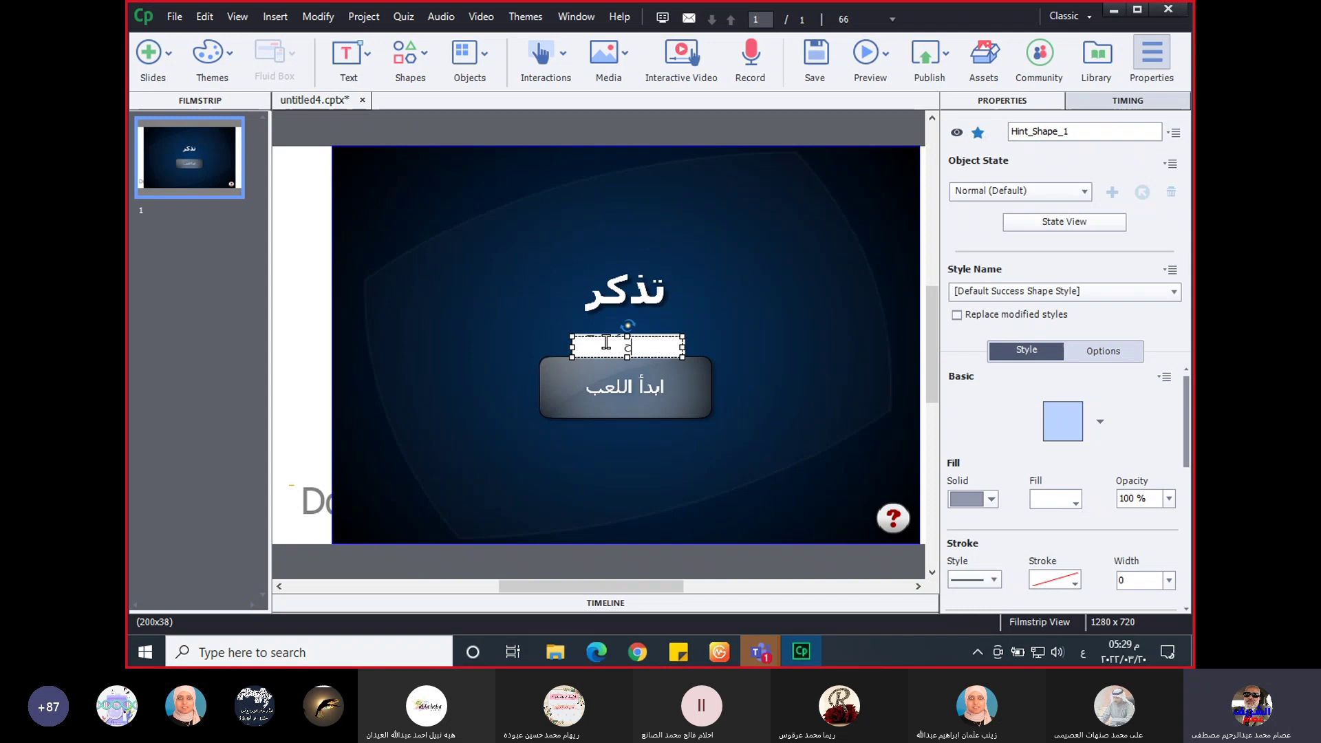
pyautogui.write('اول مرة')
pyautogui.write(' أخري')
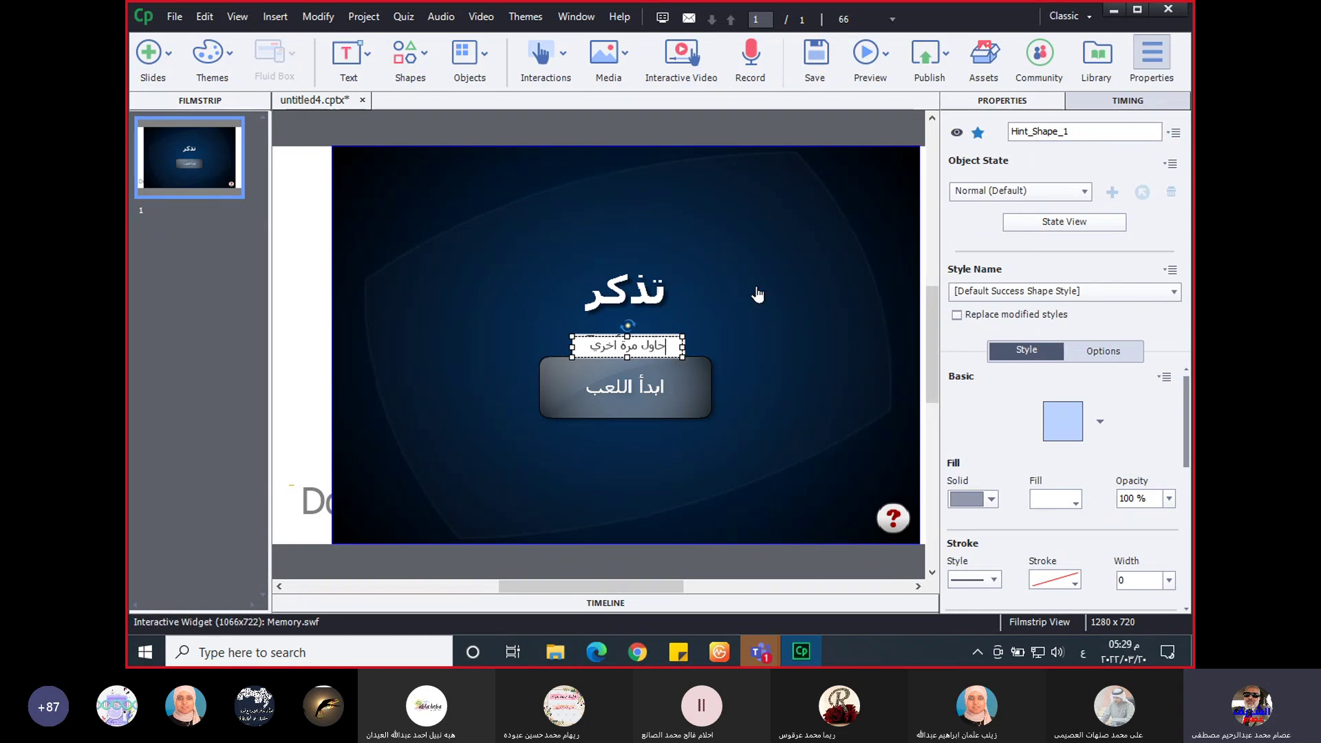
pyautogui.click(310, 333)
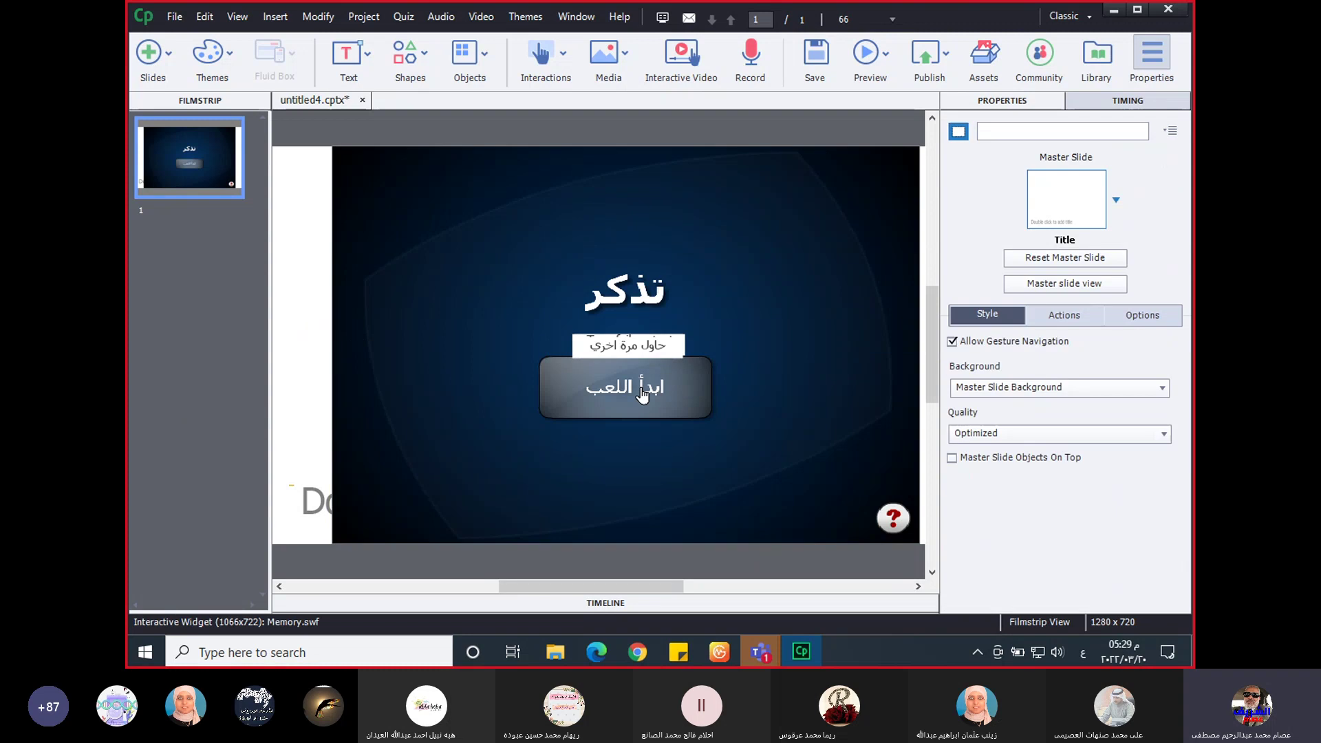
# - Move the hint caption beside the game title and copy its text over the failure caption's placeholder text
pyautogui.click(641, 344)
pyautogui.moveTo(641, 343); pyautogui.dragTo(763, 297)
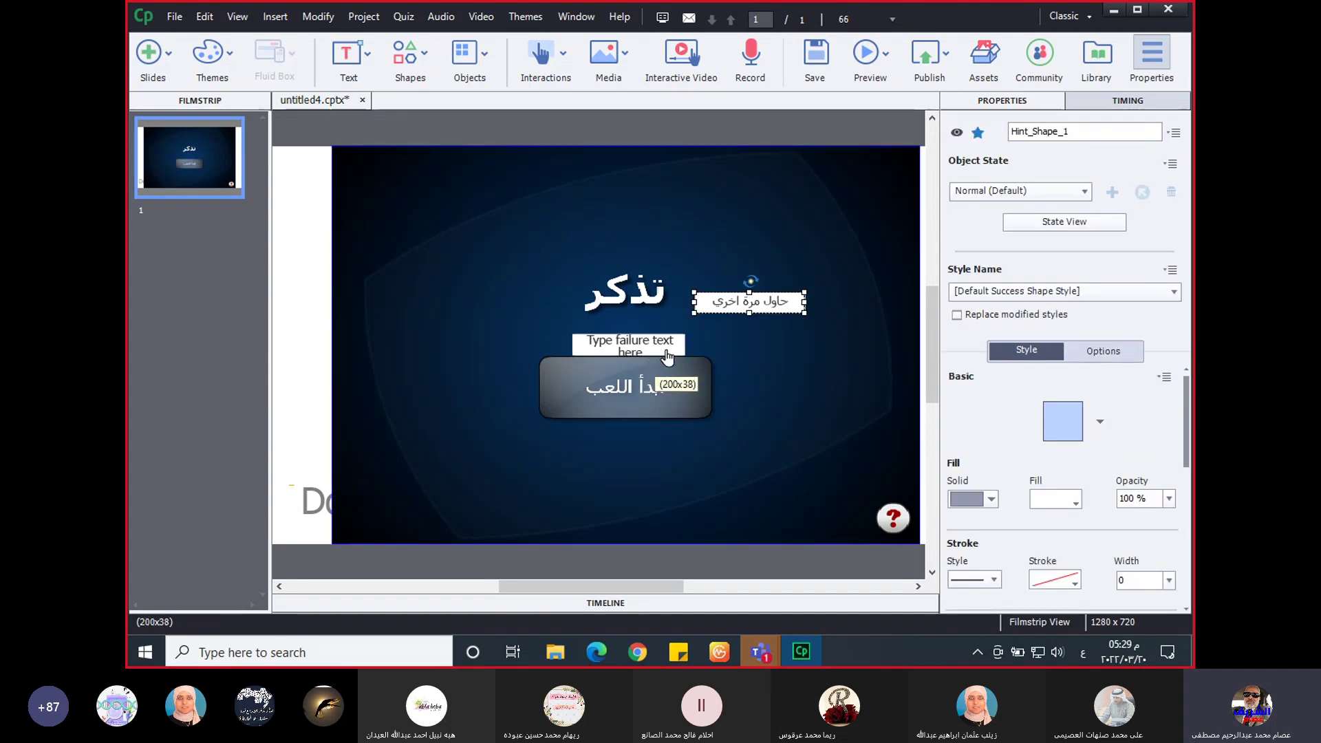
pyautogui.doubleClick(738, 308)
pyautogui.hotkey('ctrl', 'c')
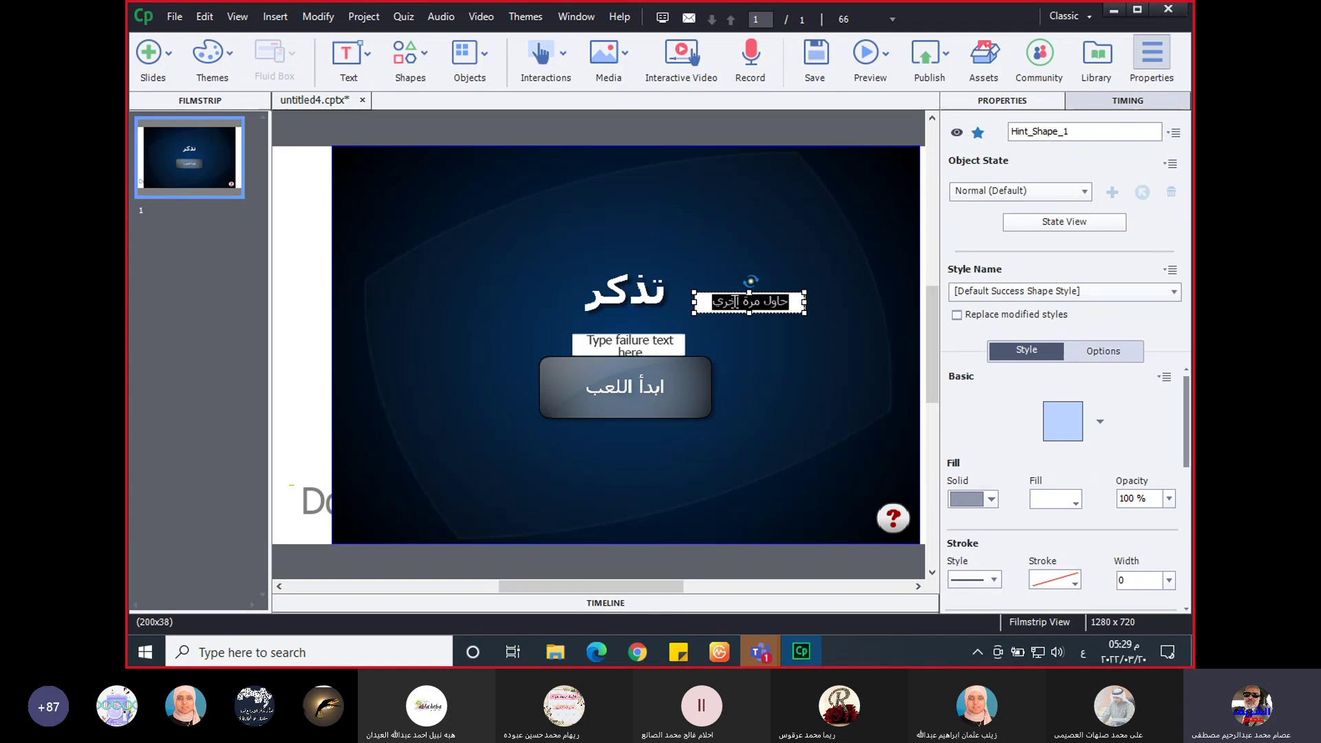
pyautogui.doubleClick(642, 340)
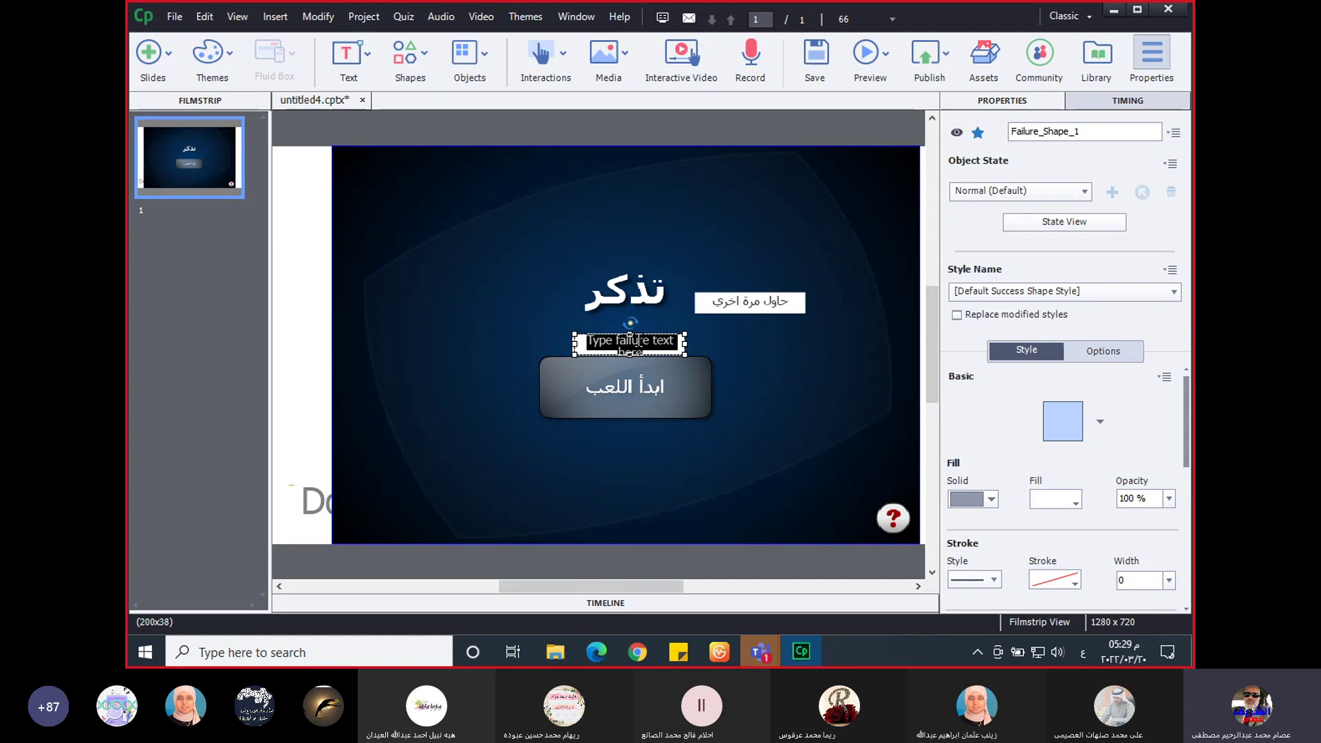
pyautogui.hotkey('ctrl', 'v')
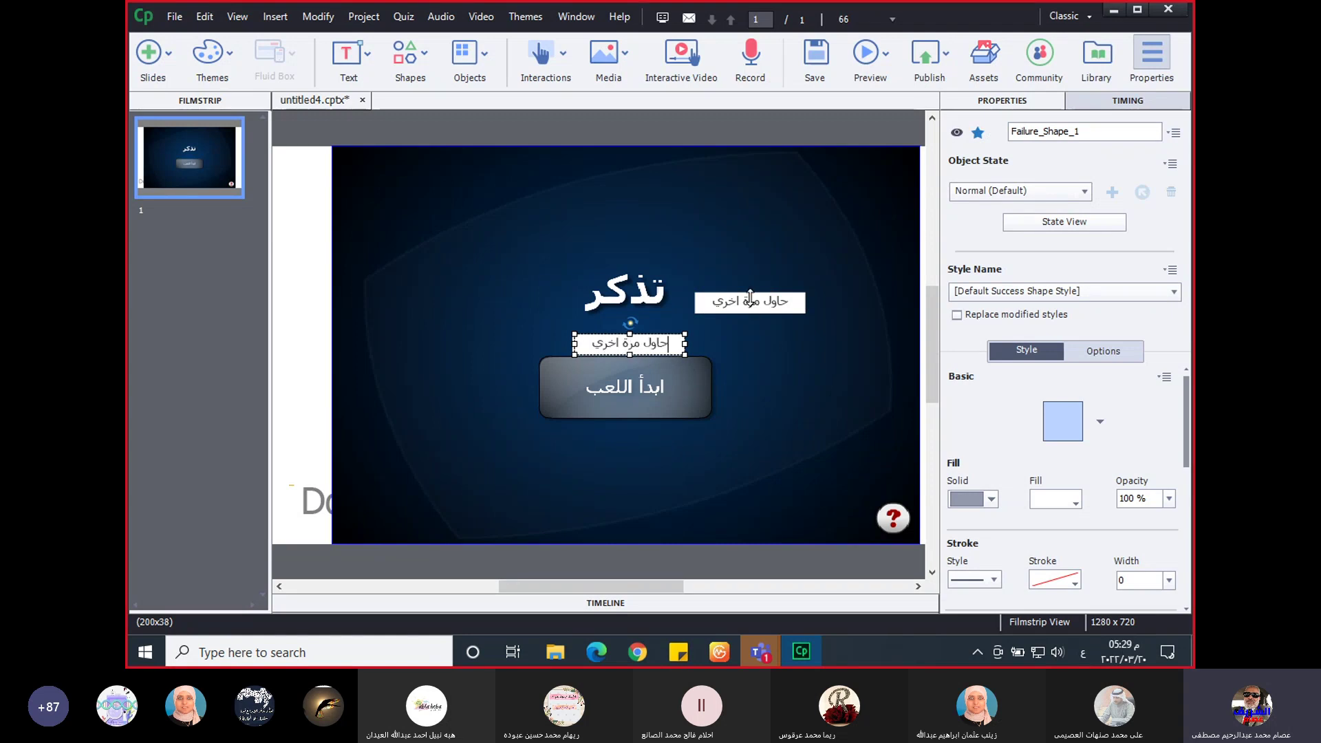
# - Change the hint caption's text to "احسنت"
pyautogui.click(750, 301)
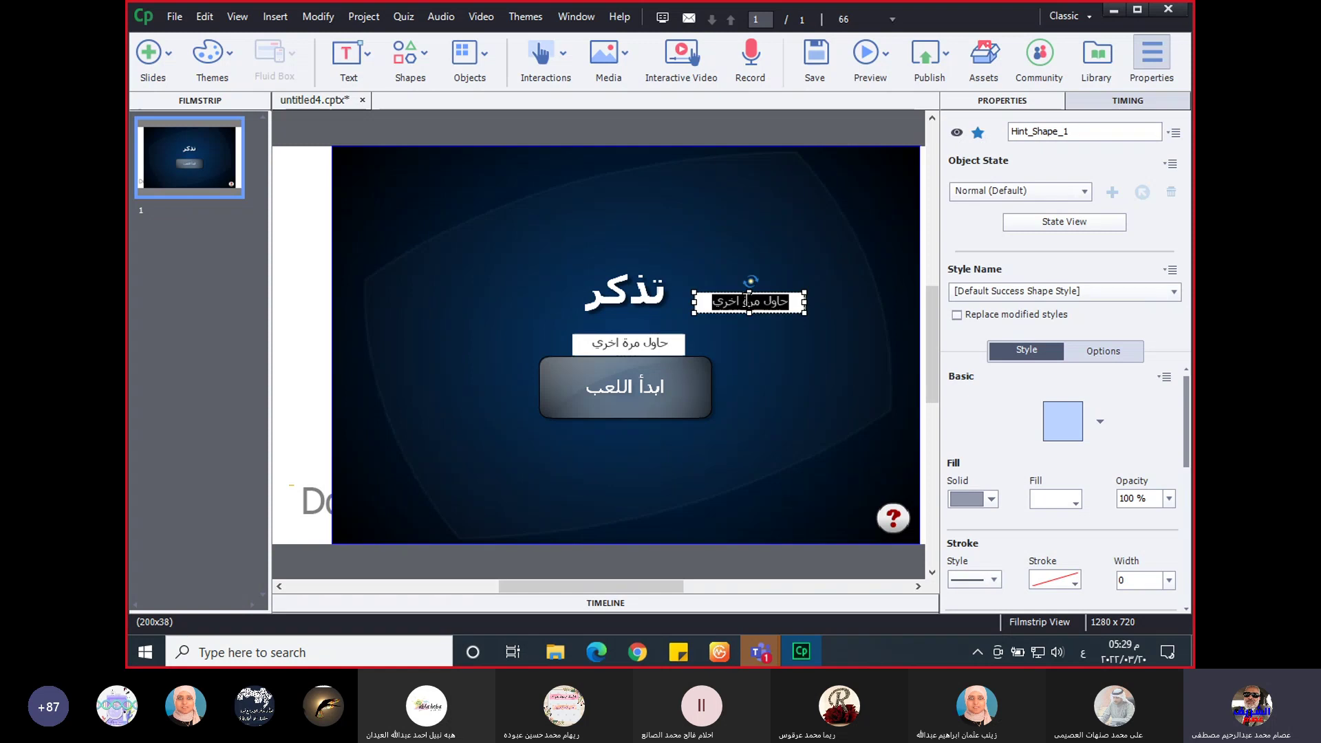
pyautogui.doubleClick(757, 303)
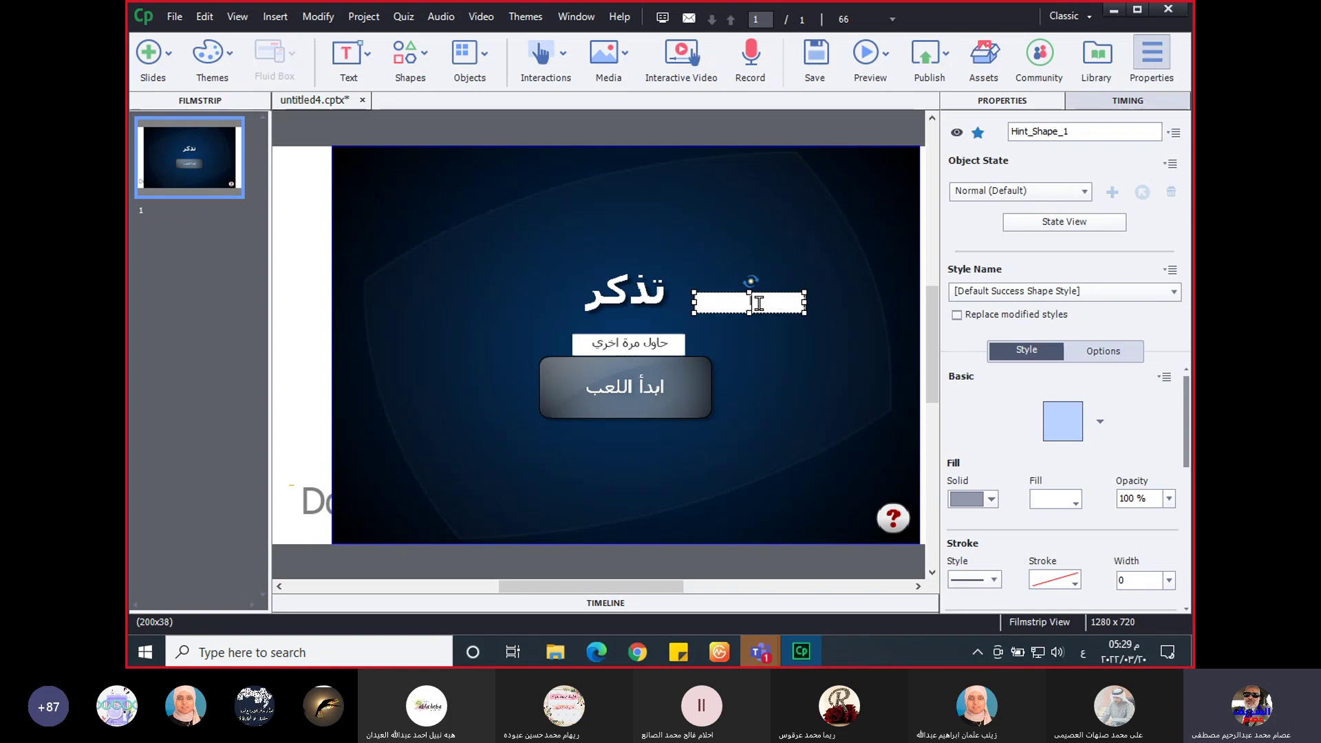
pyautogui.write('احسنت')
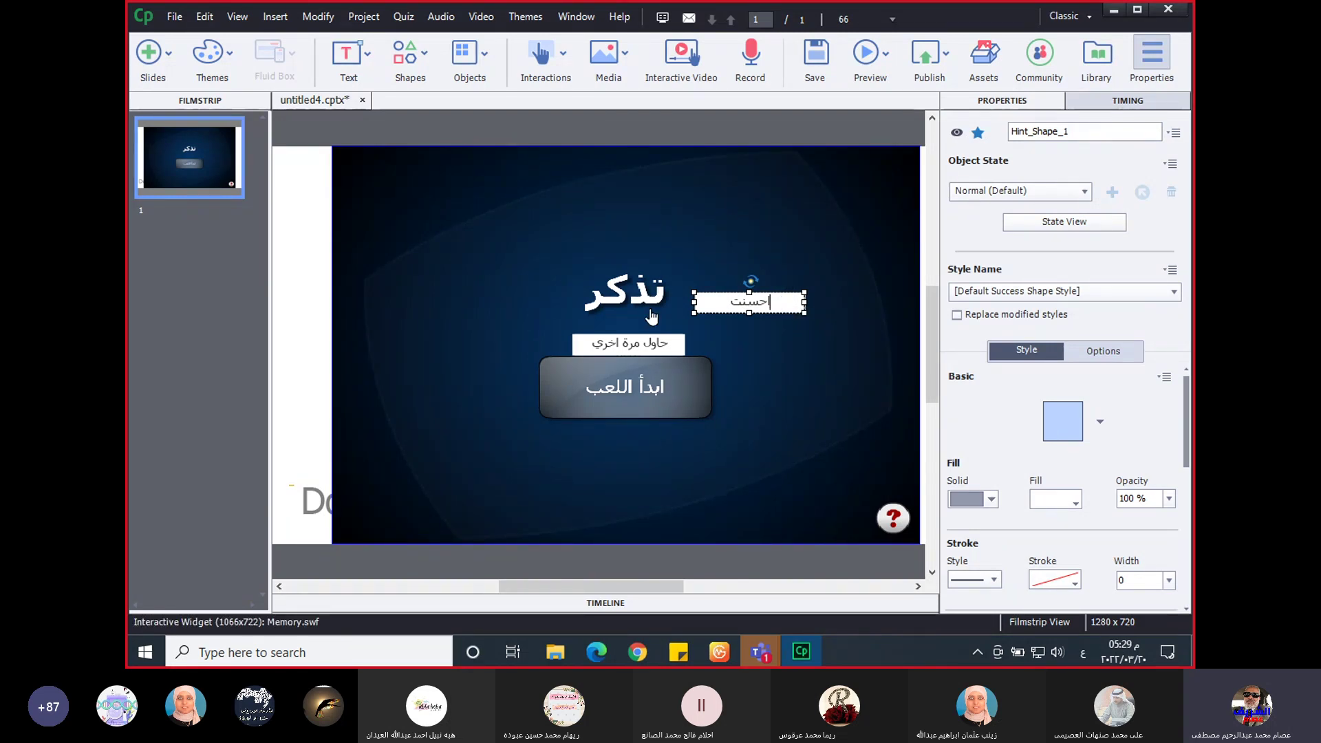
pyautogui.click(295, 298)
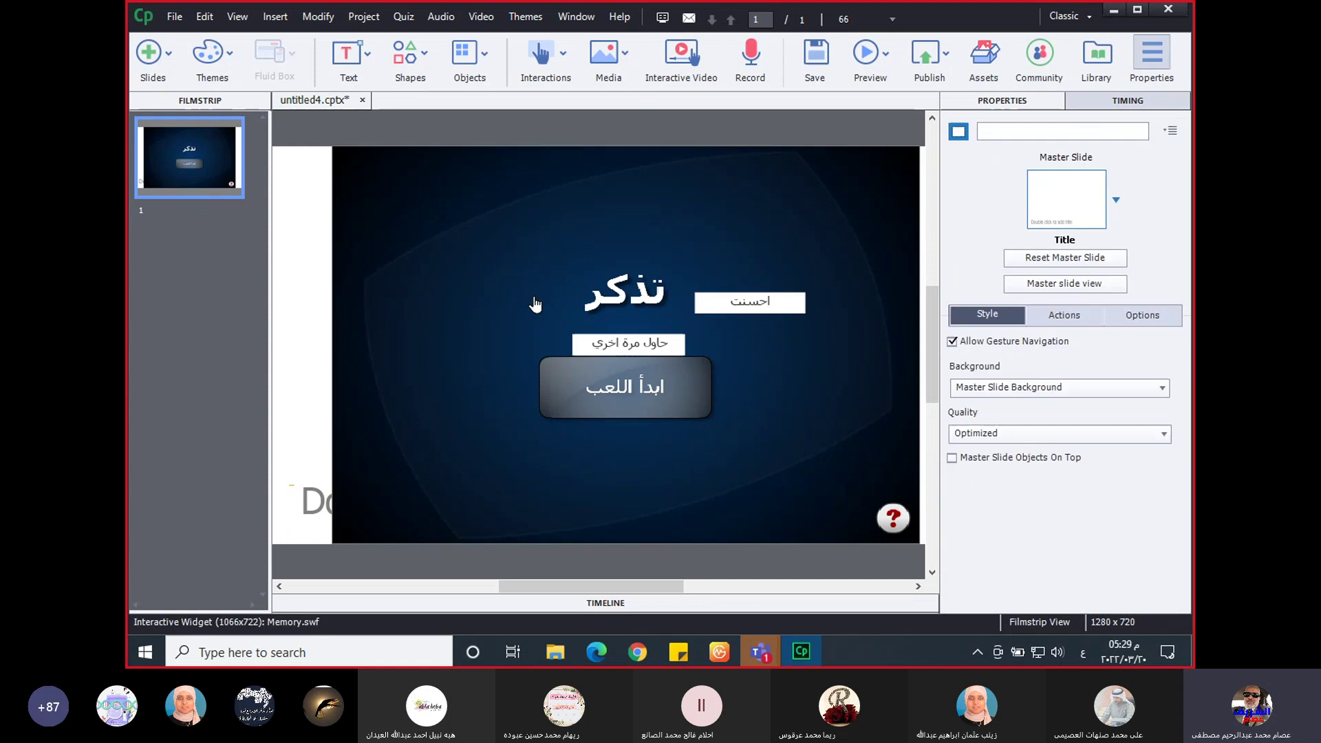
# - Align the failure caption with the hint caption along their right edges
pyautogui.click(749, 307)
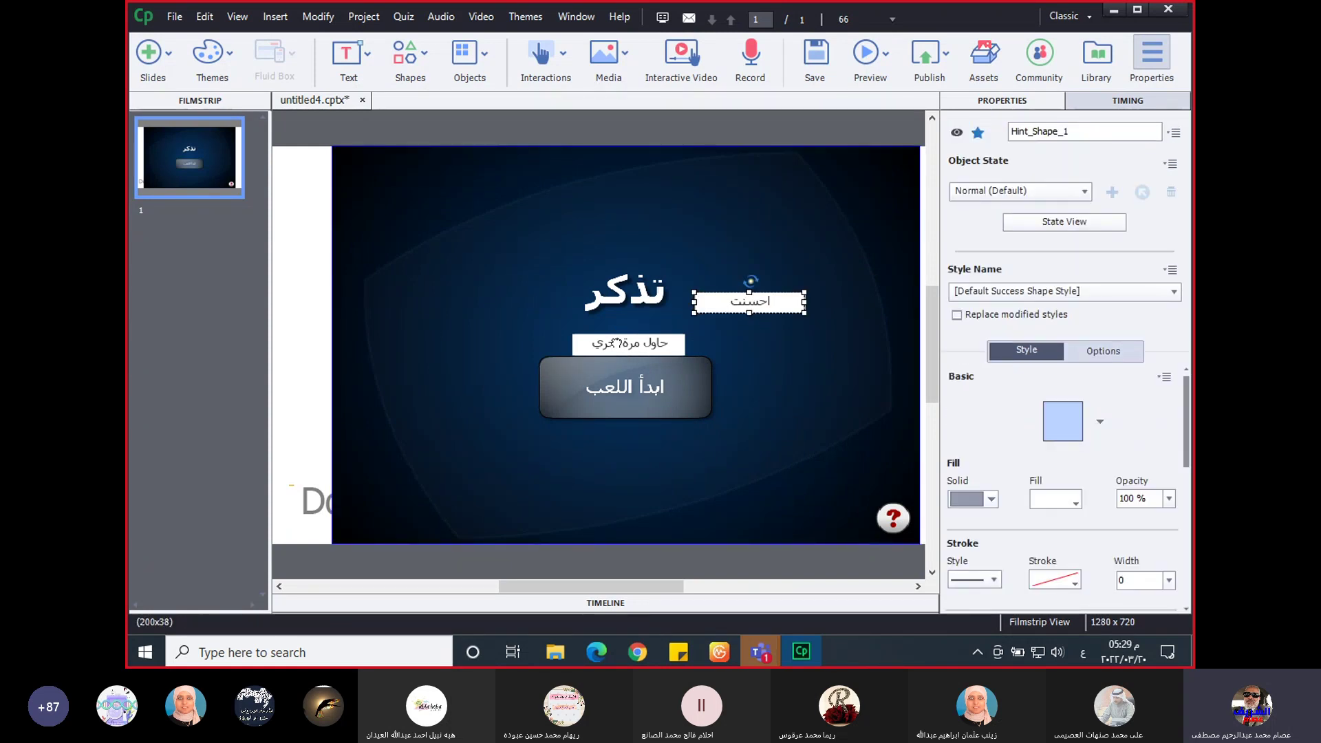
pyautogui.keyDown('shift'); pyautogui.click(617, 342); pyautogui.keyUp('shift')
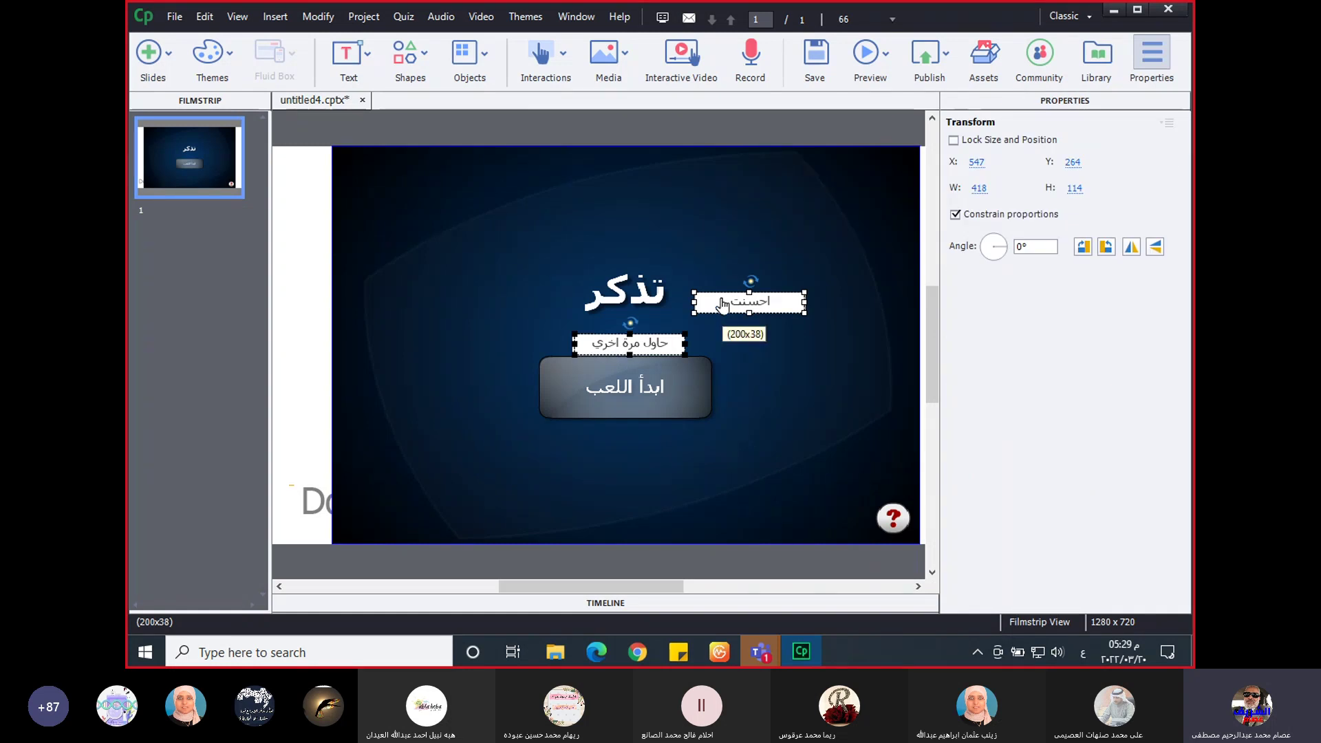
pyautogui.rightClick(723, 305)
pyautogui.moveTo(760, 444)
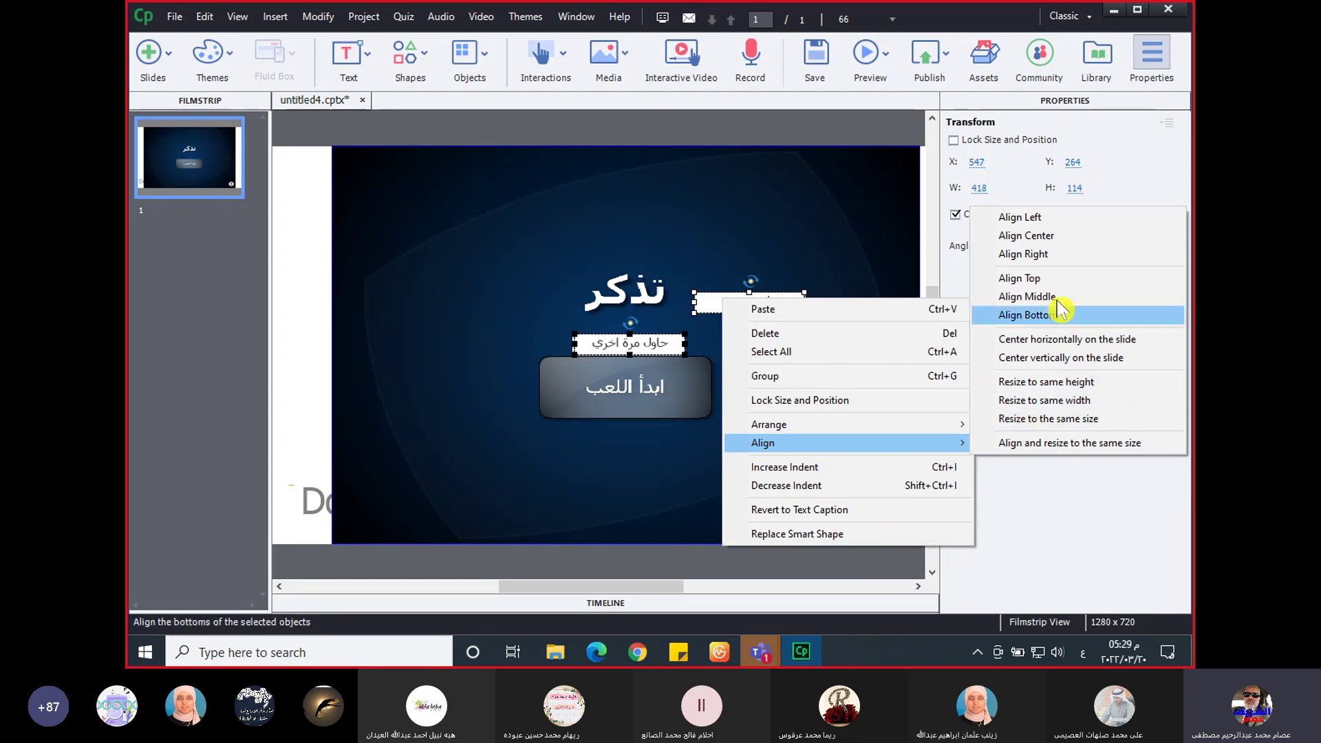
pyautogui.click(1063, 254)
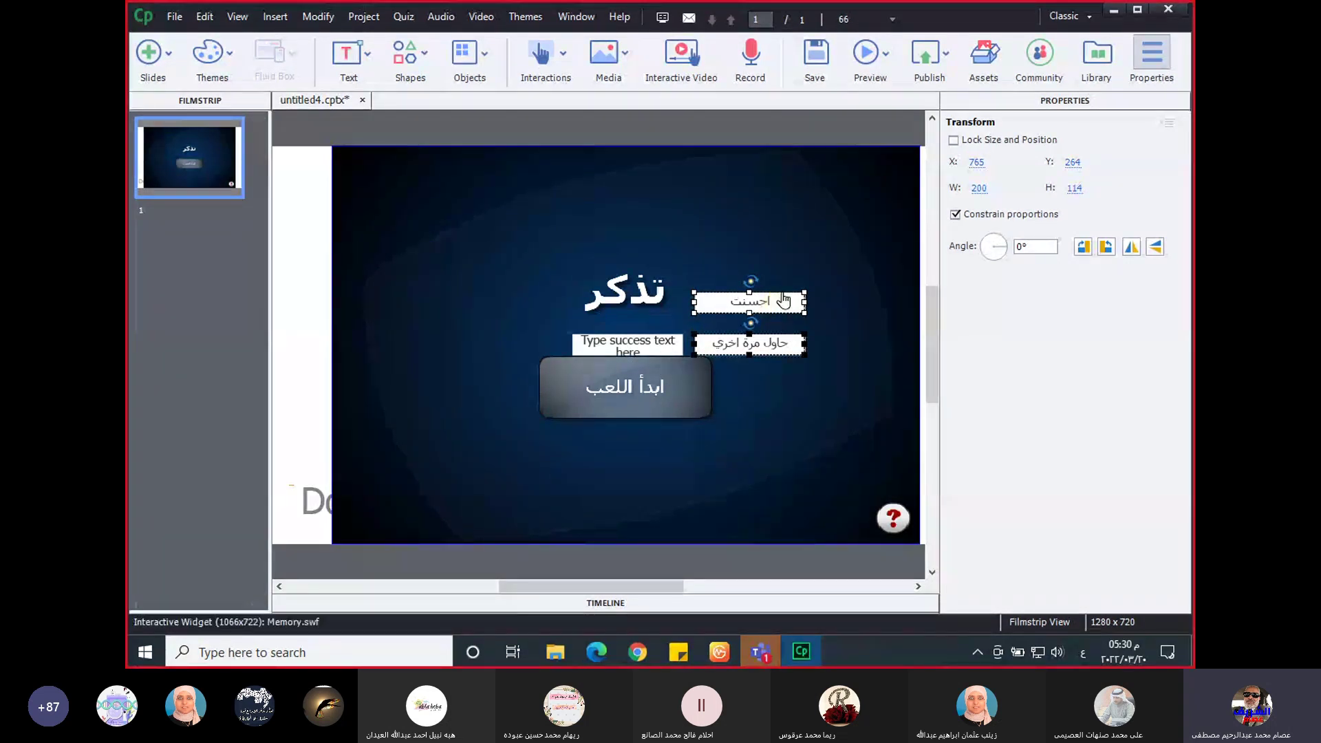
# - Replace the success caption's placeholder text with "احسنت" and select the hint caption
pyautogui.click(623, 347)
pyautogui.doubleClick(637, 337)
pyautogui.press('BackSpace')
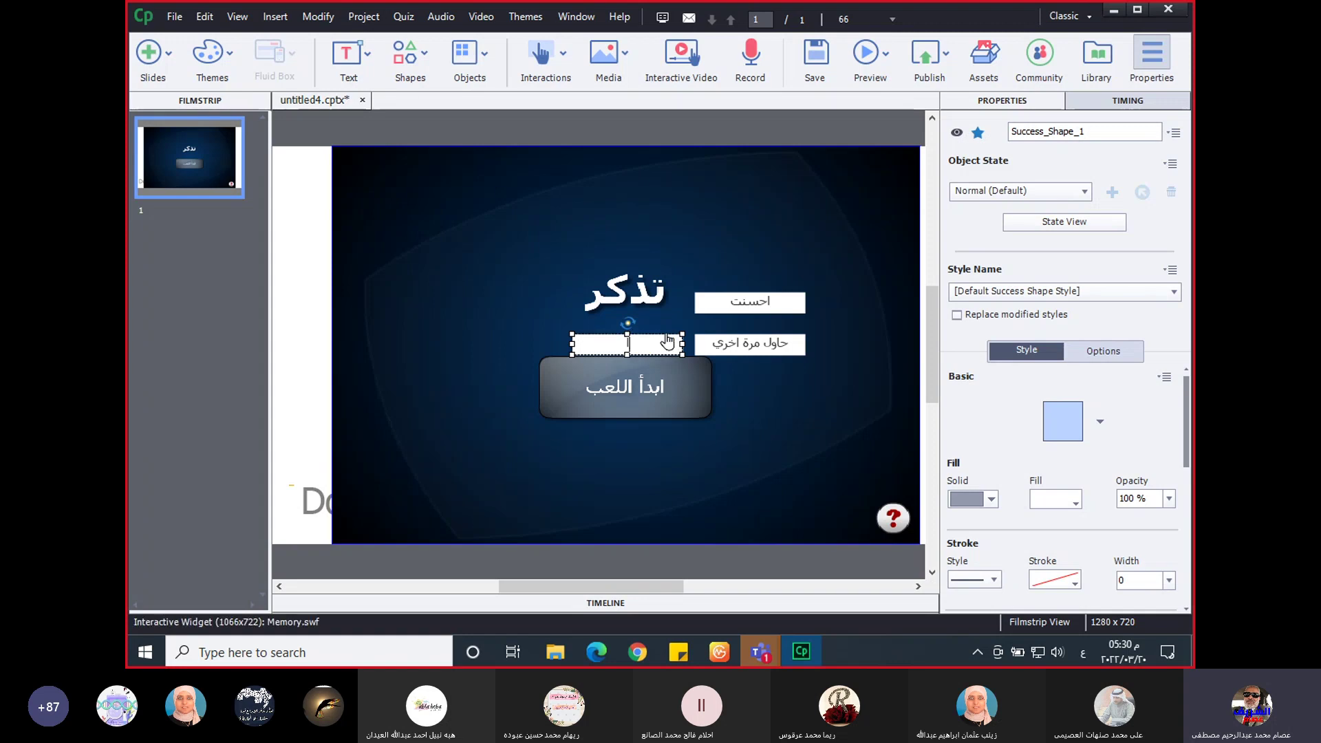
pyautogui.write('احسنت')
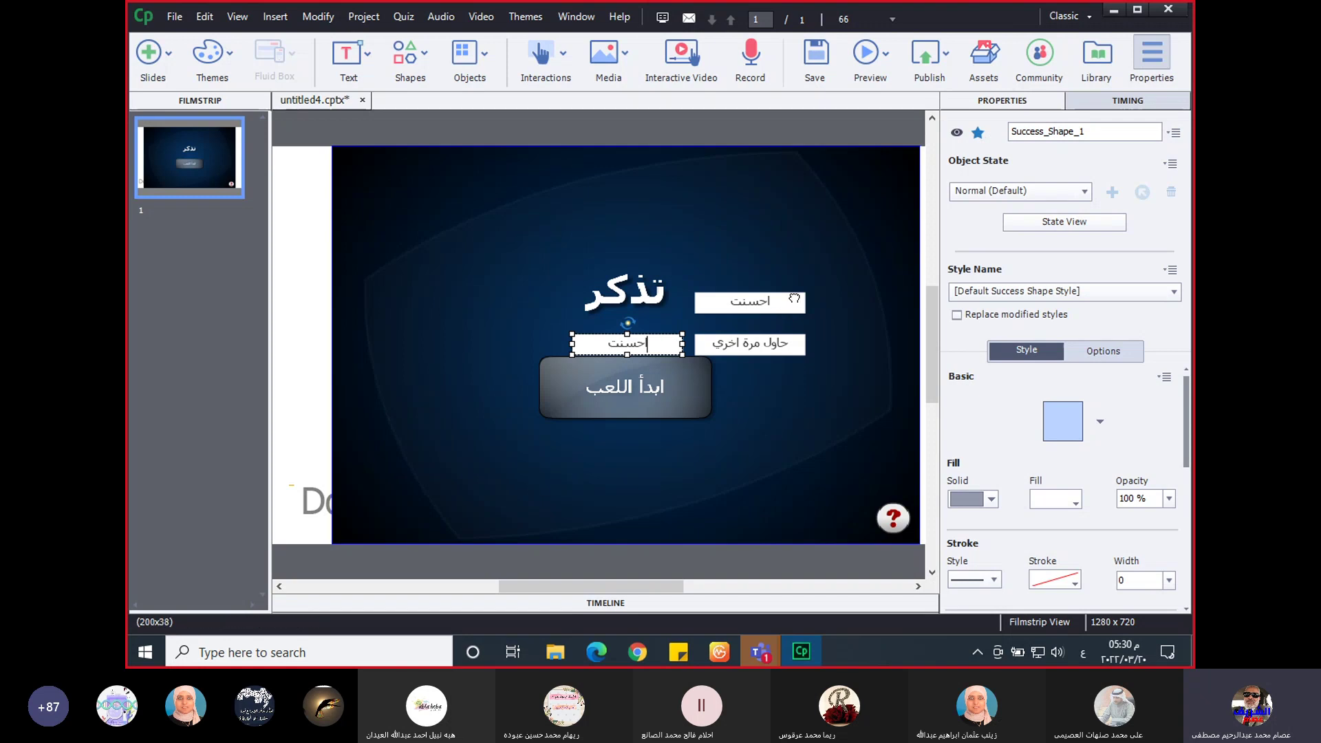
pyautogui.click(770, 312)
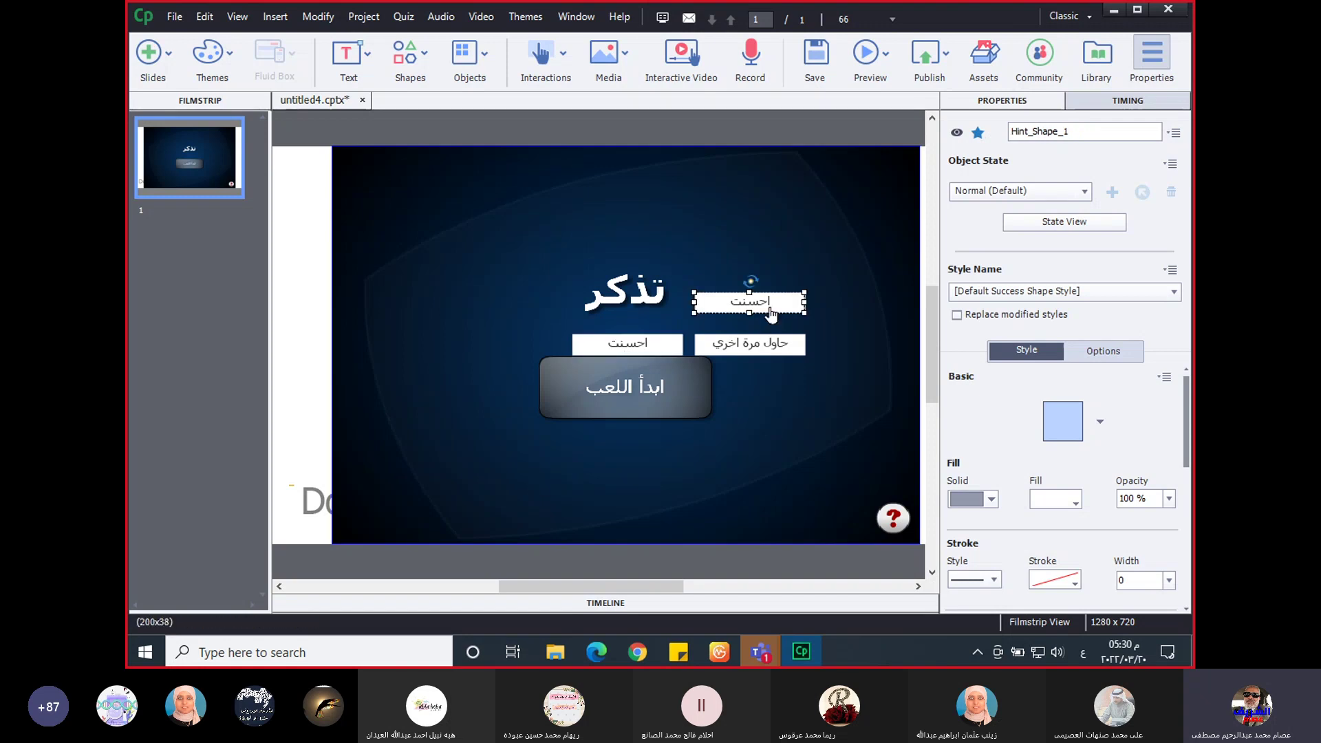
# - Delete the hint caption beside the game title
pyautogui.rightClick(770, 302)
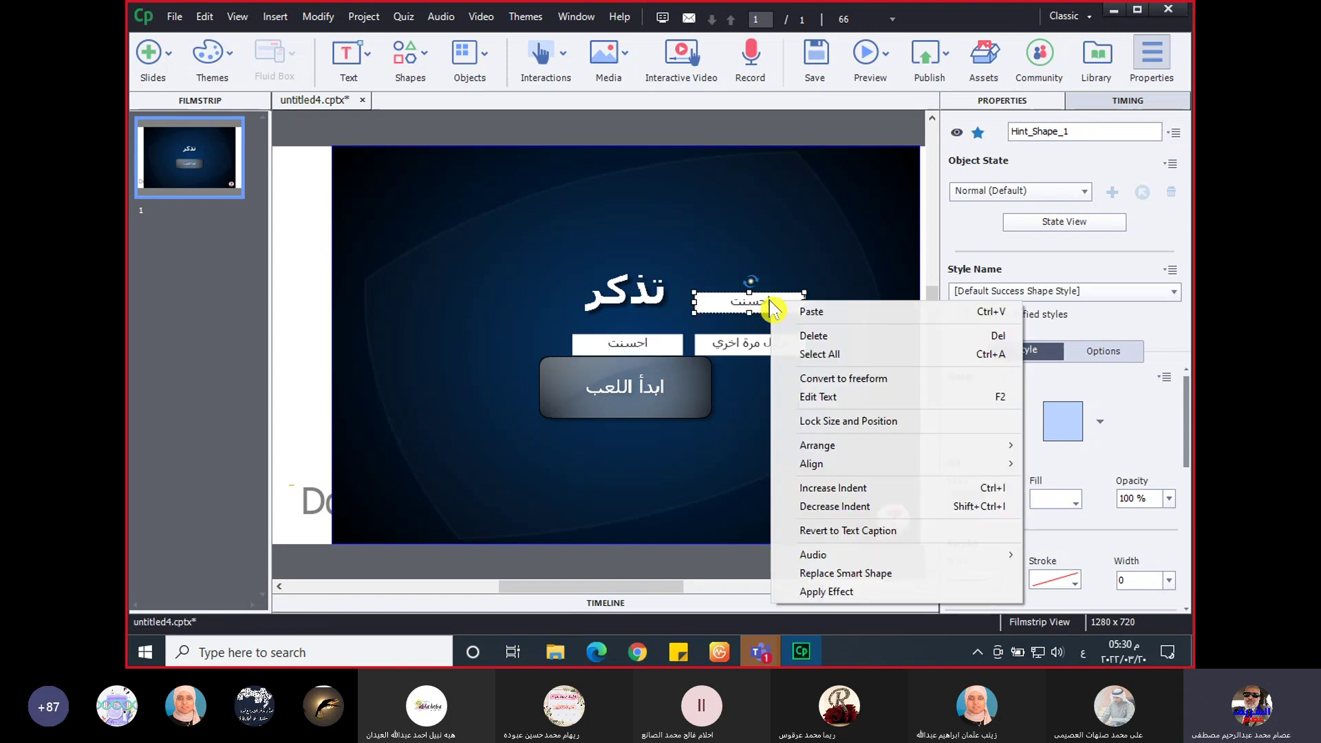
pyautogui.click(829, 337)
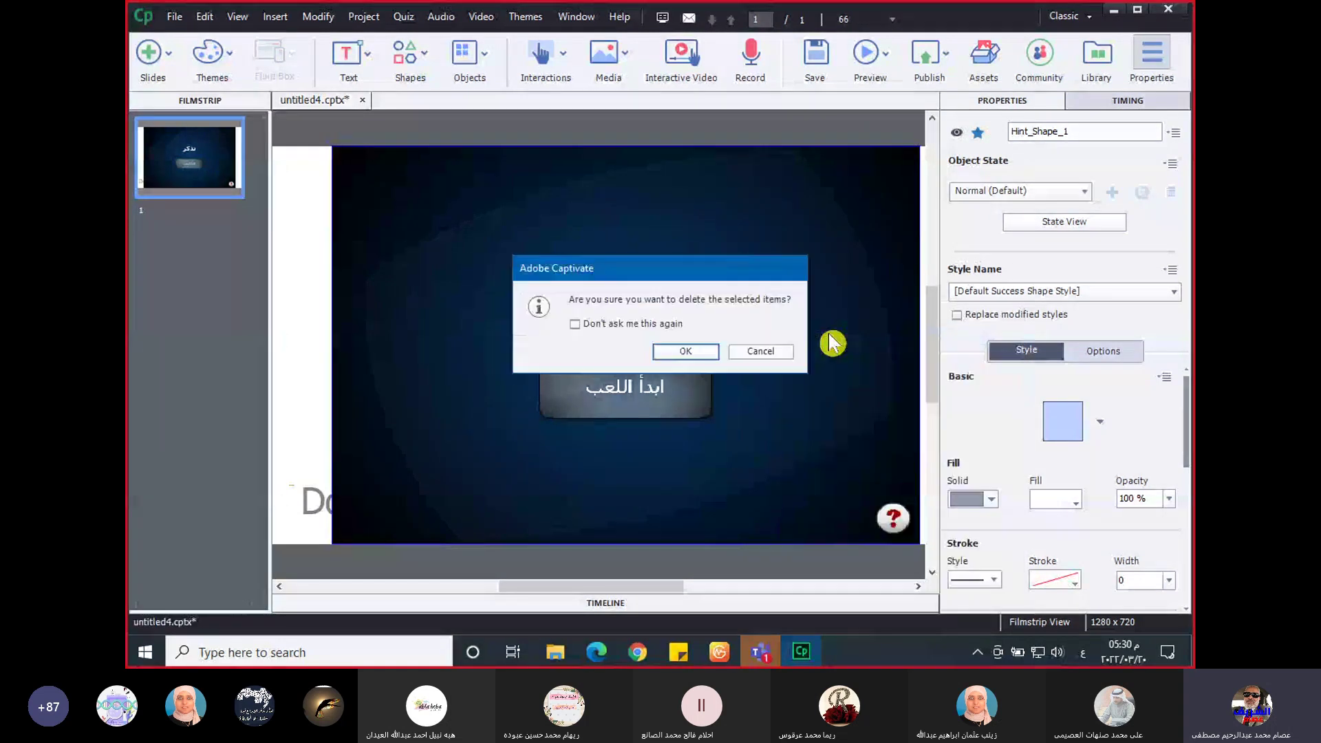
pyautogui.click(705, 352)
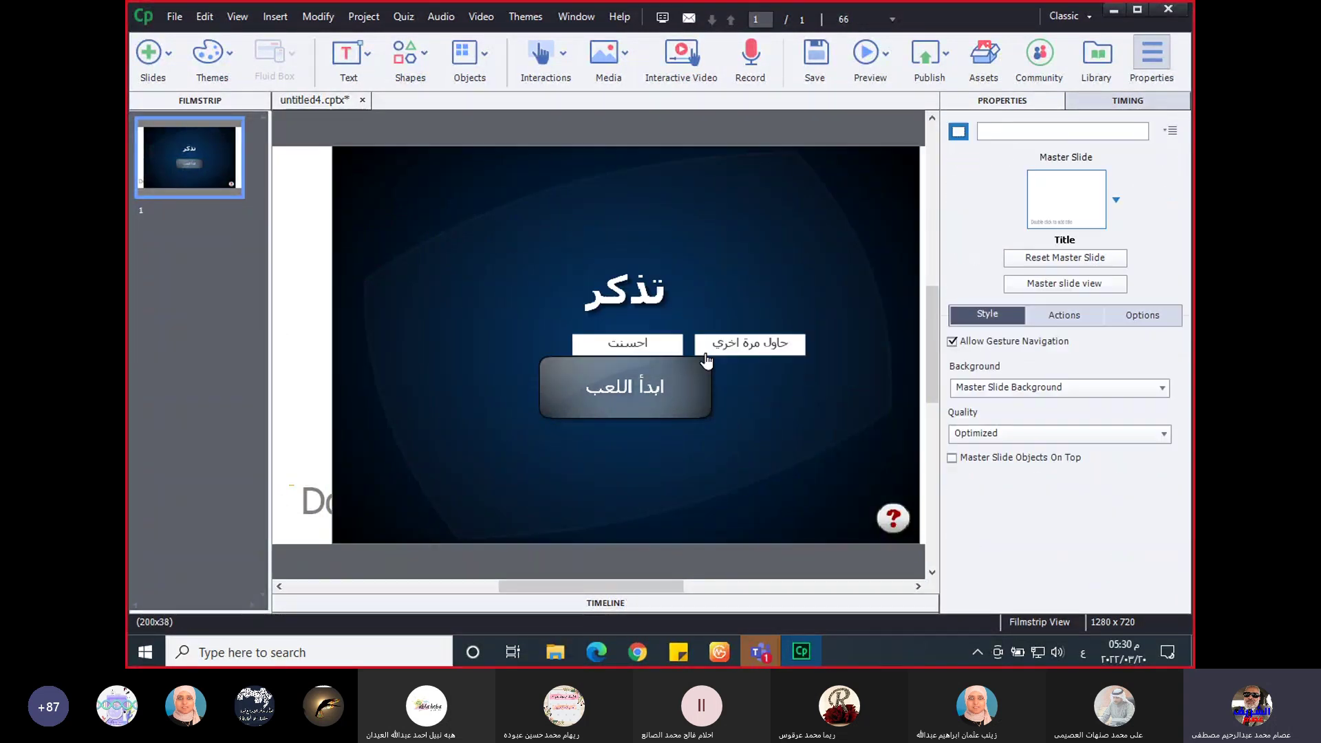
# - Align the success and failure captions on a common center so that they overlap above the start button
pyautogui.click(647, 350)
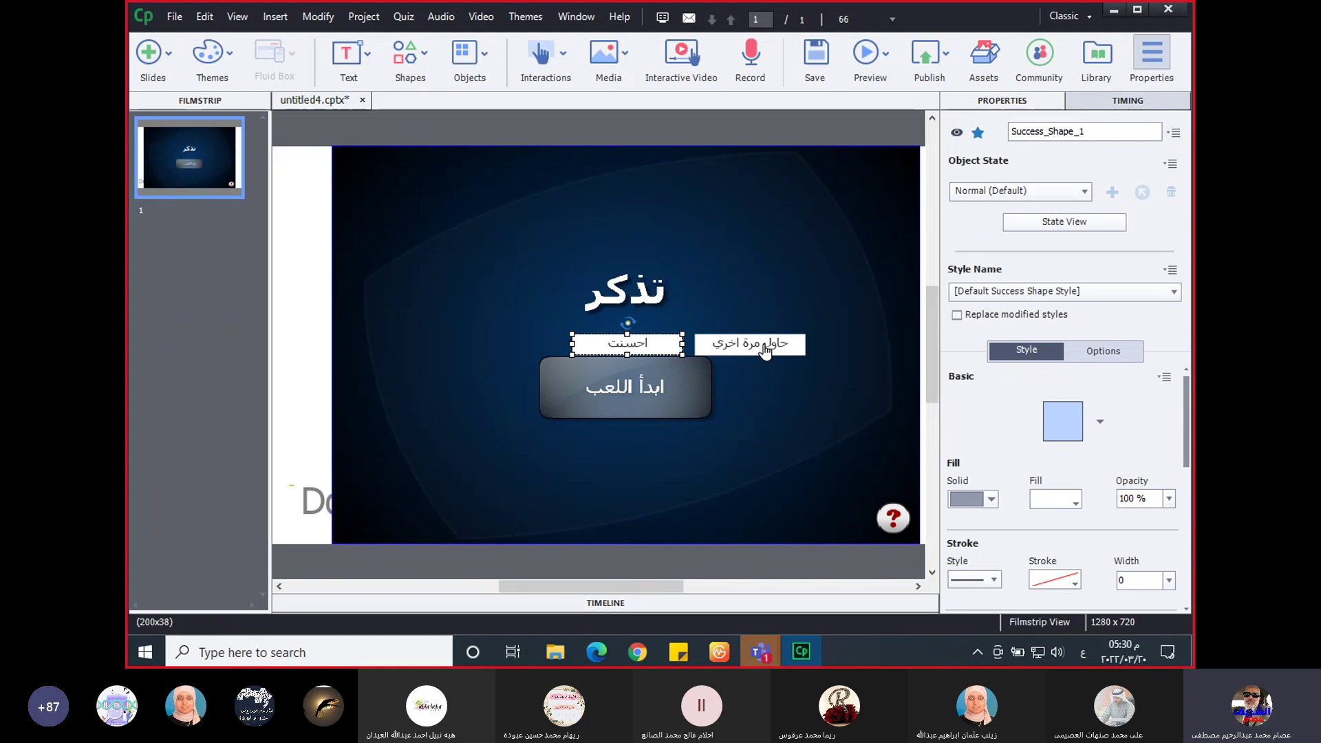
pyautogui.keyDown('shift'); pyautogui.click(760, 349); pyautogui.keyUp('shift')
pyautogui.rightClick(759, 342)
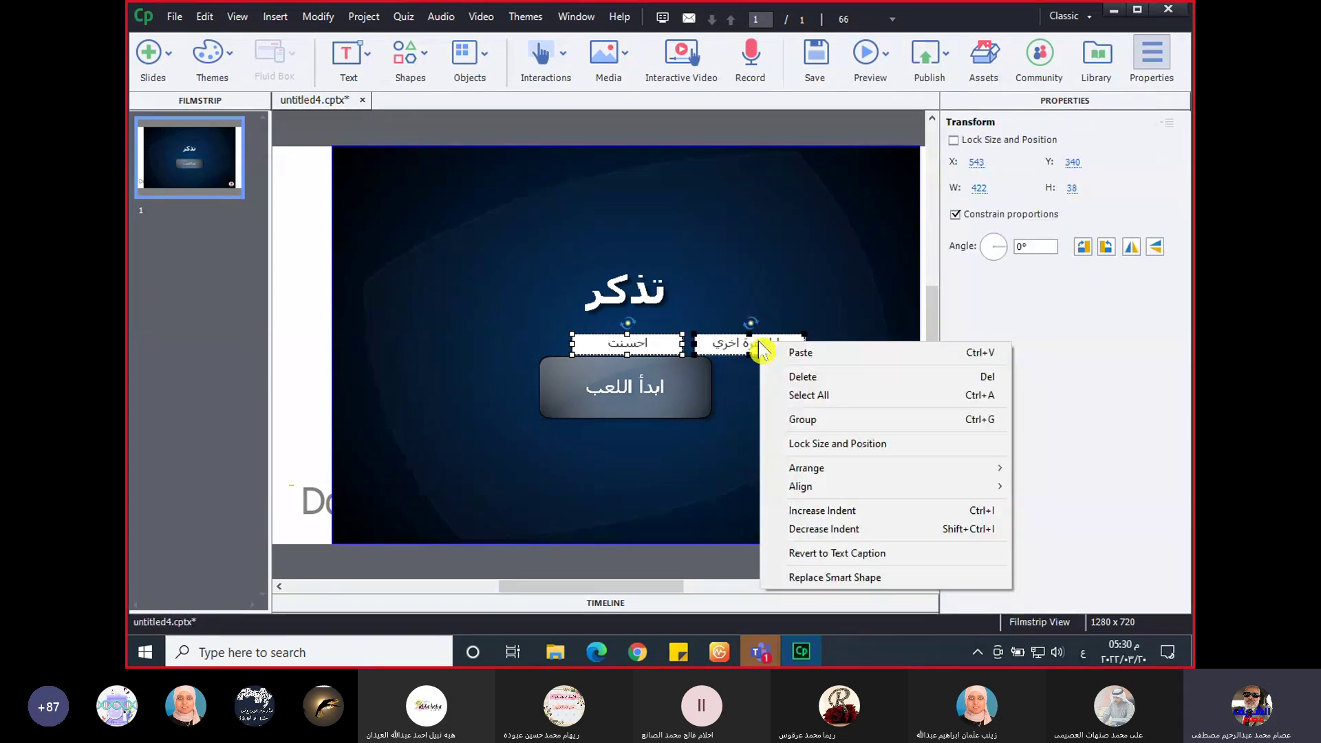
pyautogui.moveTo(791, 490)
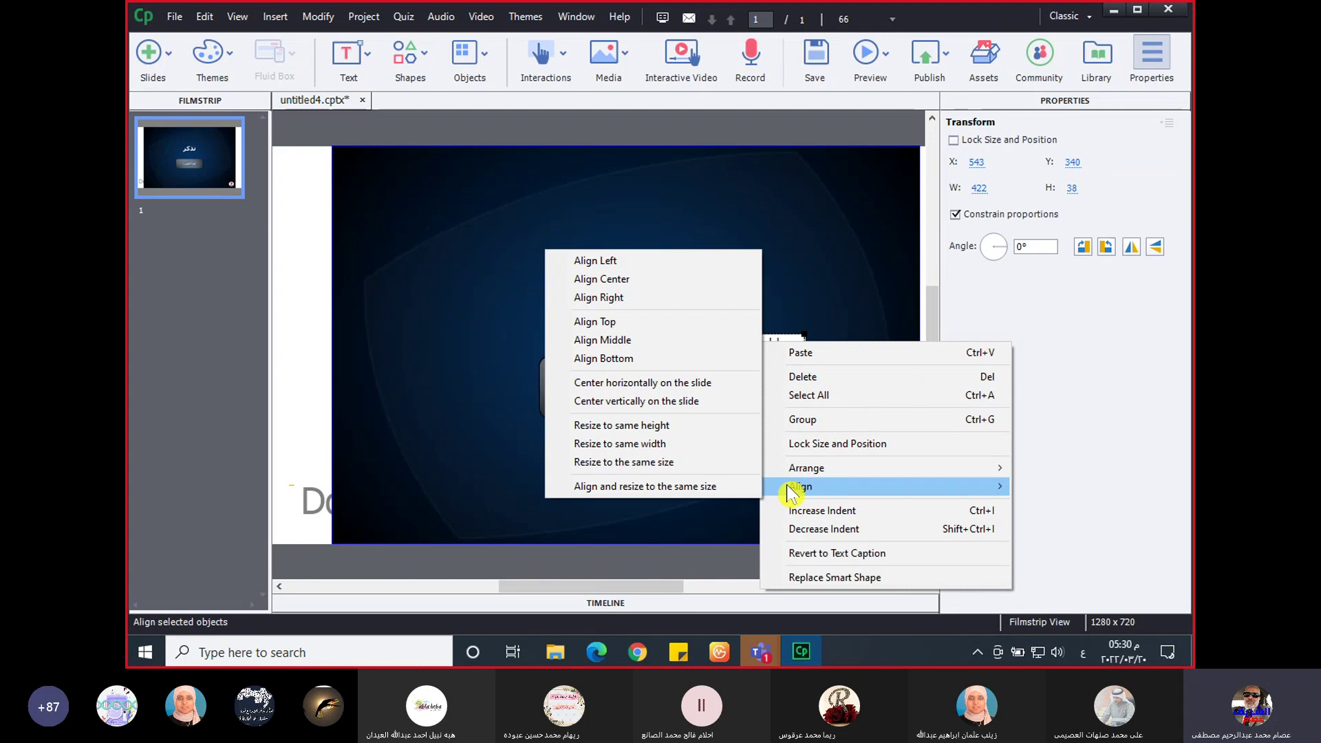
pyautogui.click(662, 280)
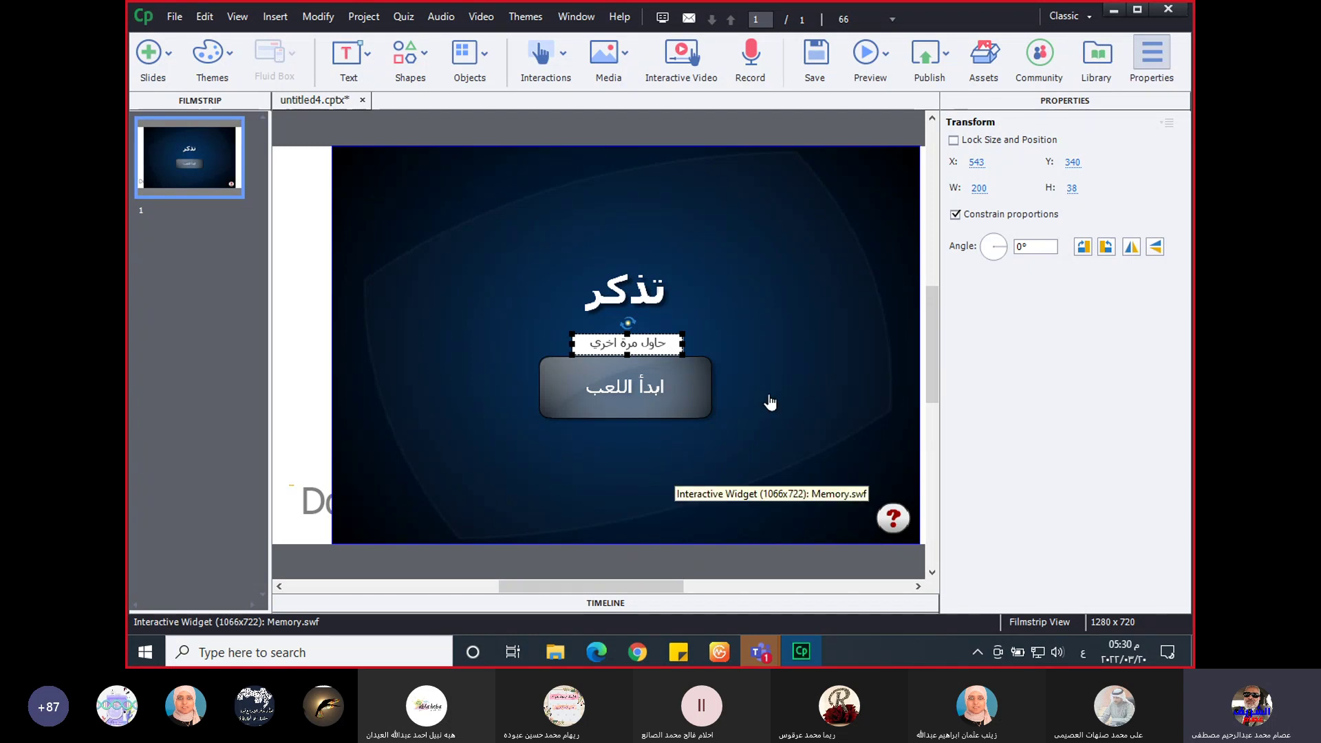
# - Save the project under the file name "memory game" as a Captivate file
pyautogui.click(177, 17)
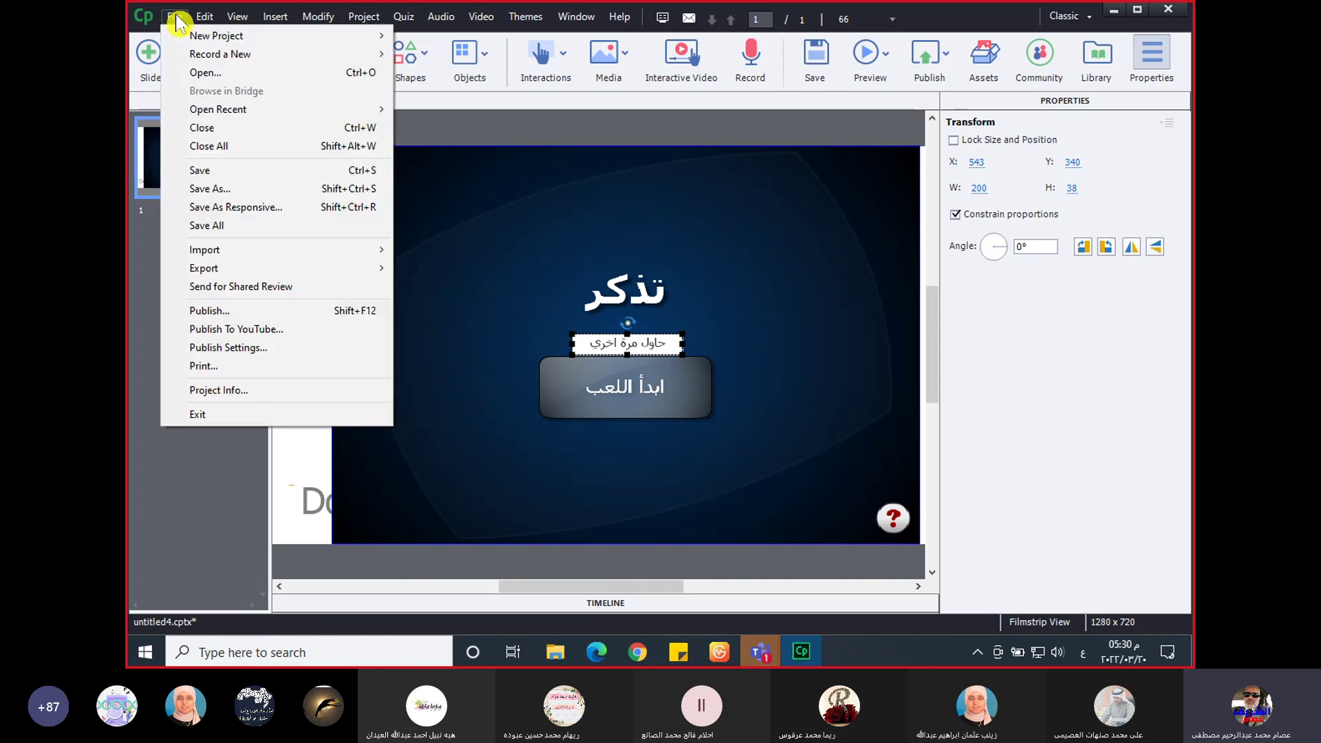
pyautogui.click(207, 190)
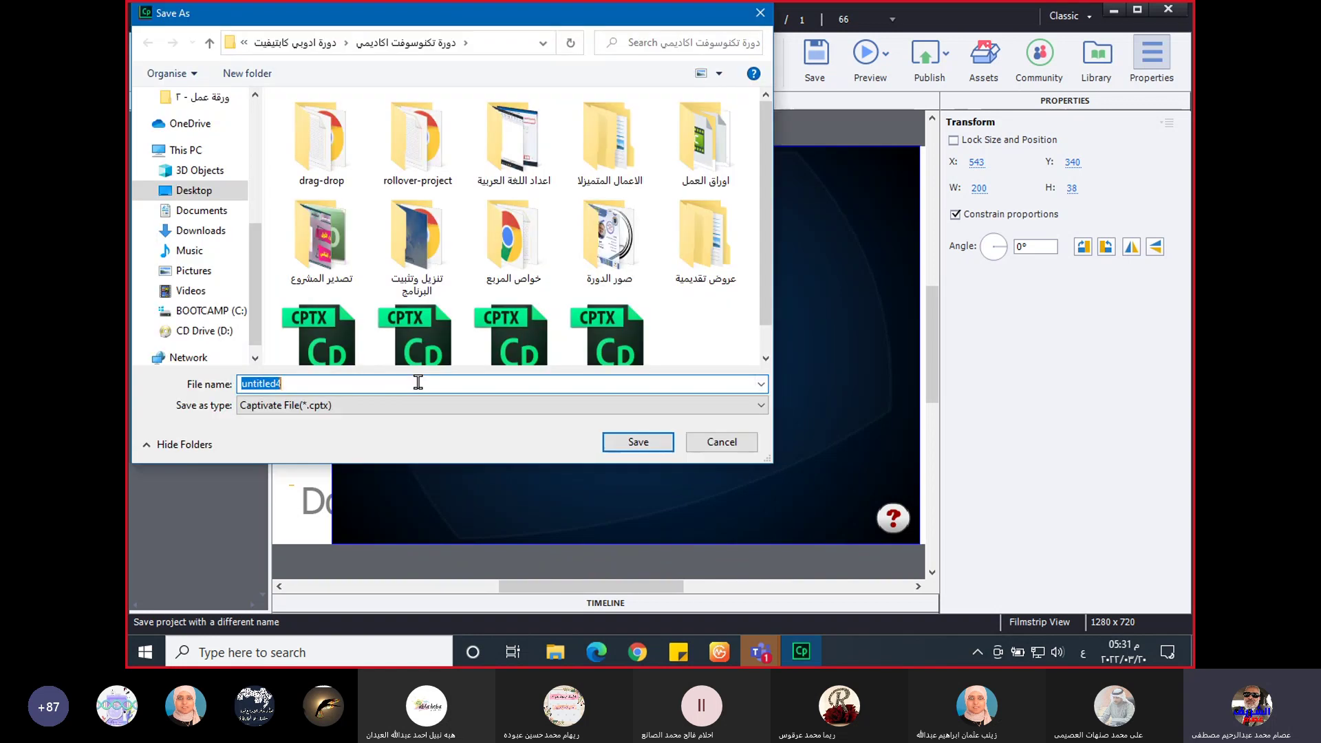
pyautogui.write('ةئة')
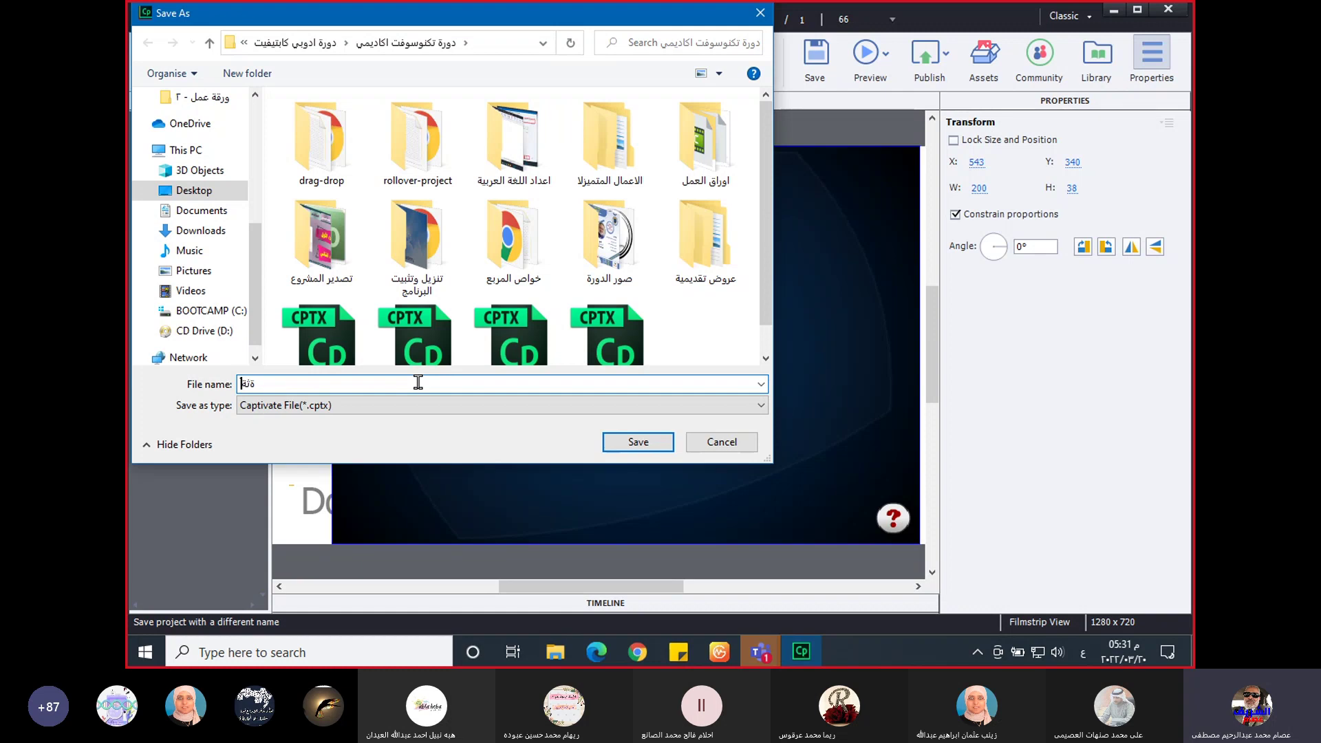
pyautogui.press('BackSpace')
pyautogui.press('BackSpace')
pyautogui.hotkey('alt', 'shift')
pyautogui.write('memory ga')
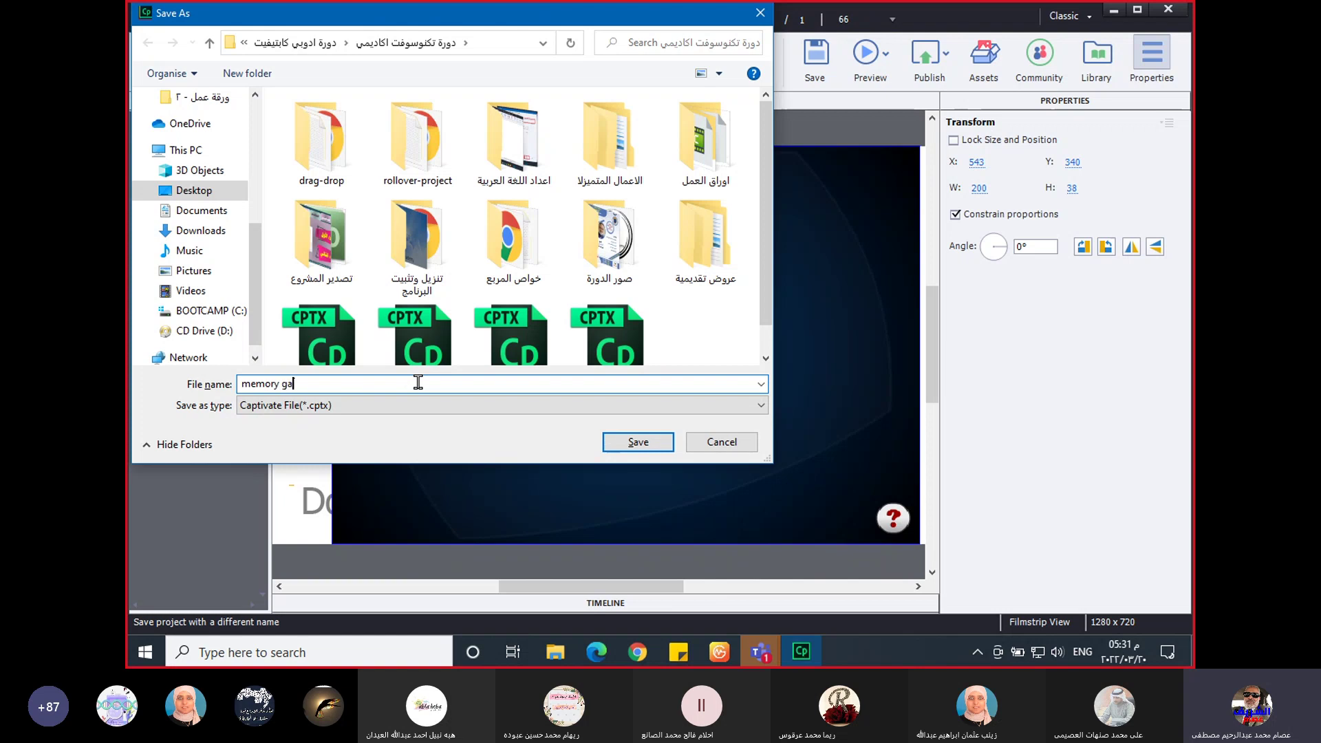
pyautogui.write('me')
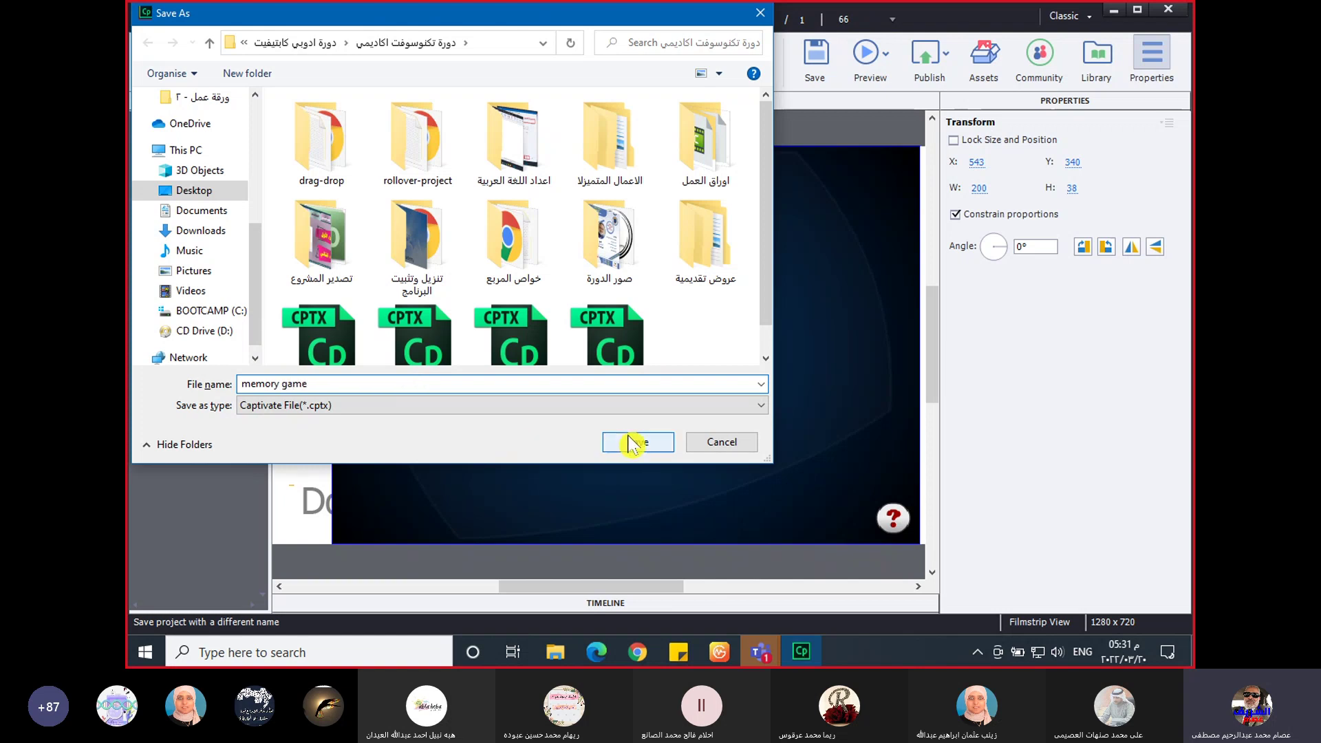
pyautogui.click(634, 444)
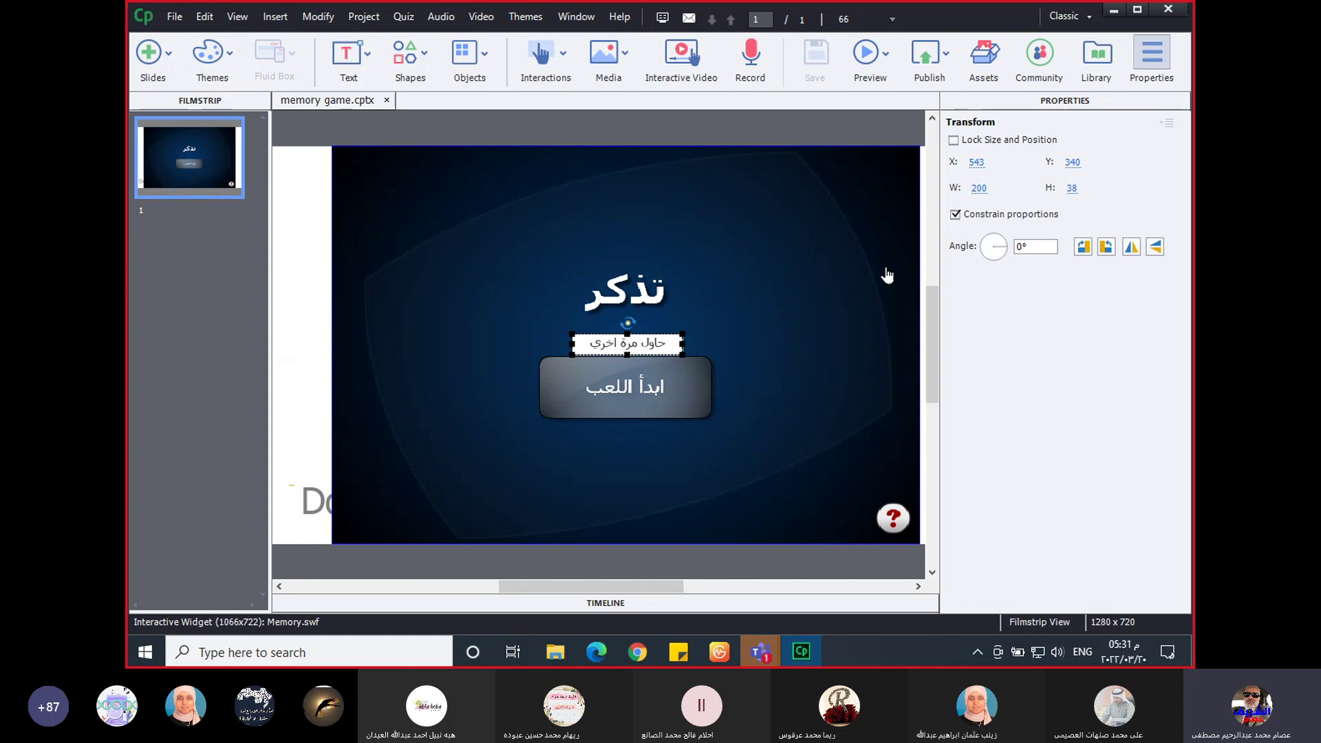
# - Set up publishing to the computer as an Executable with the Full Screen option enabled
pyautogui.click(928, 53)
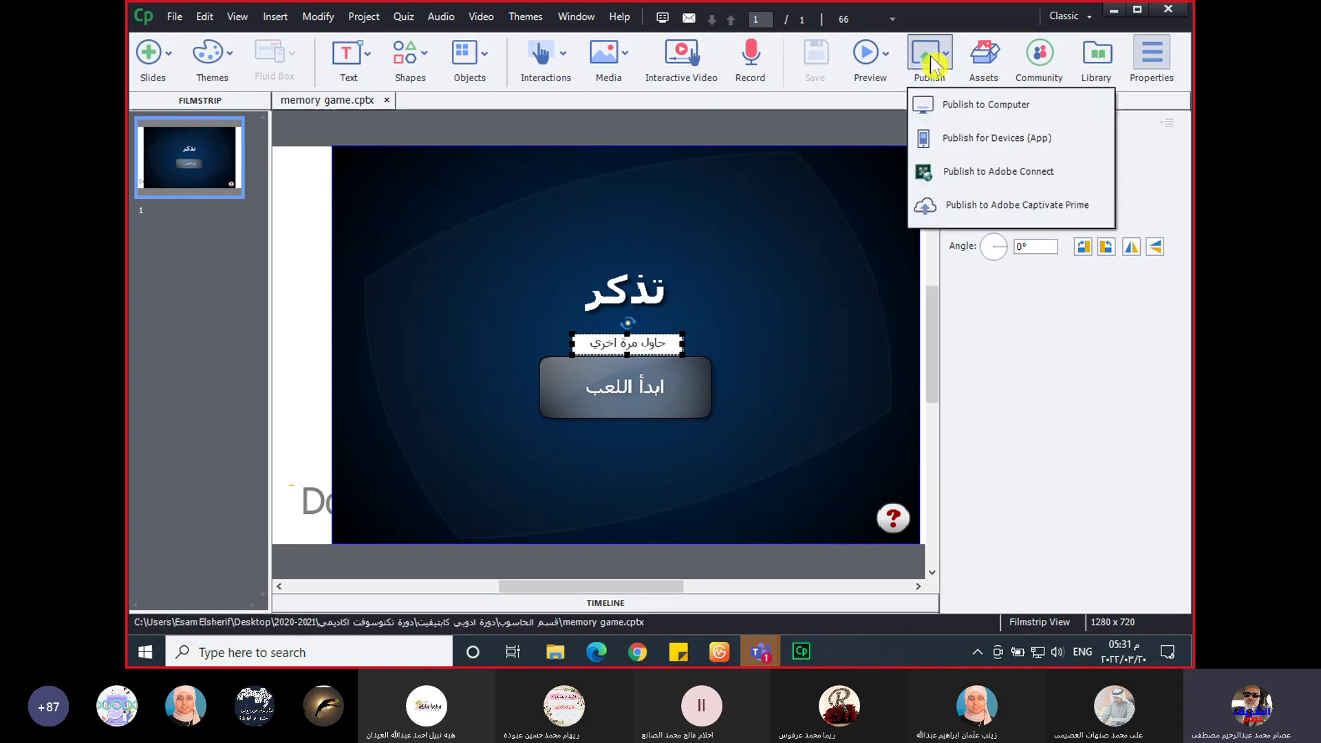
pyautogui.click(1051, 108)
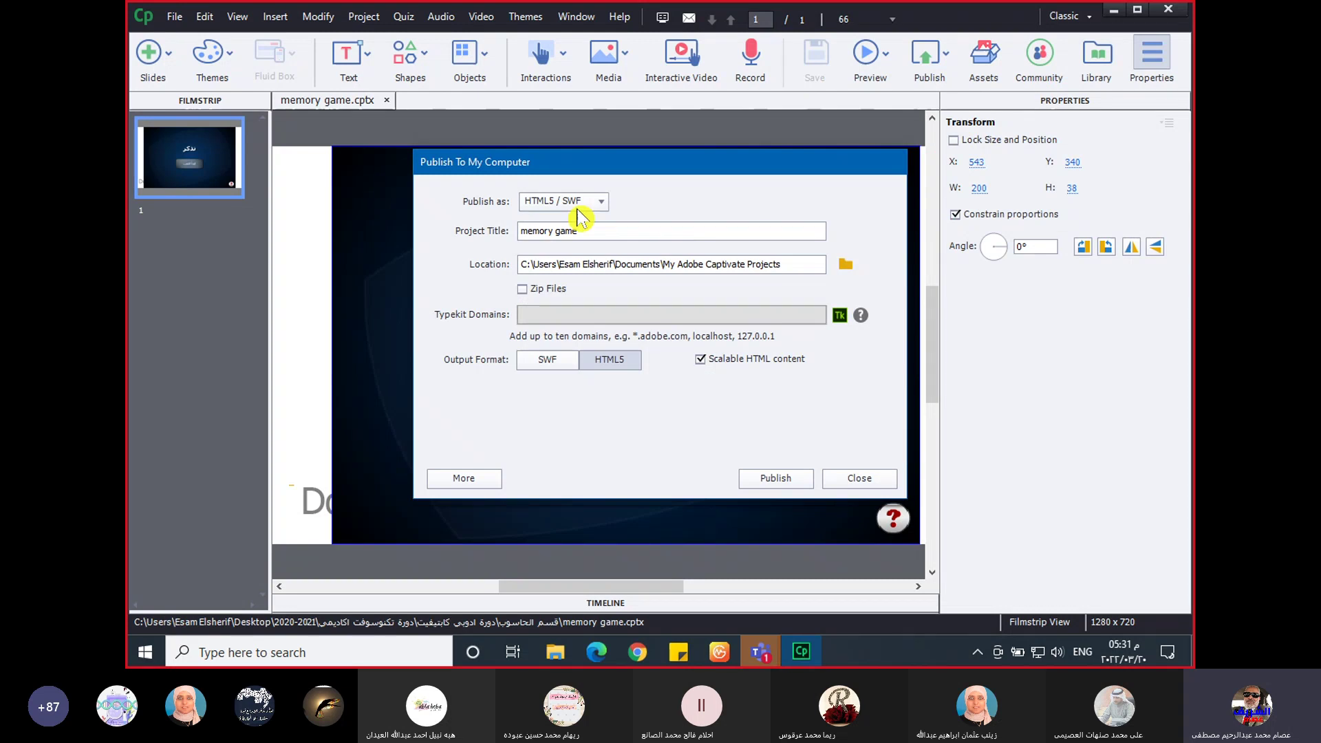
pyautogui.click(577, 206)
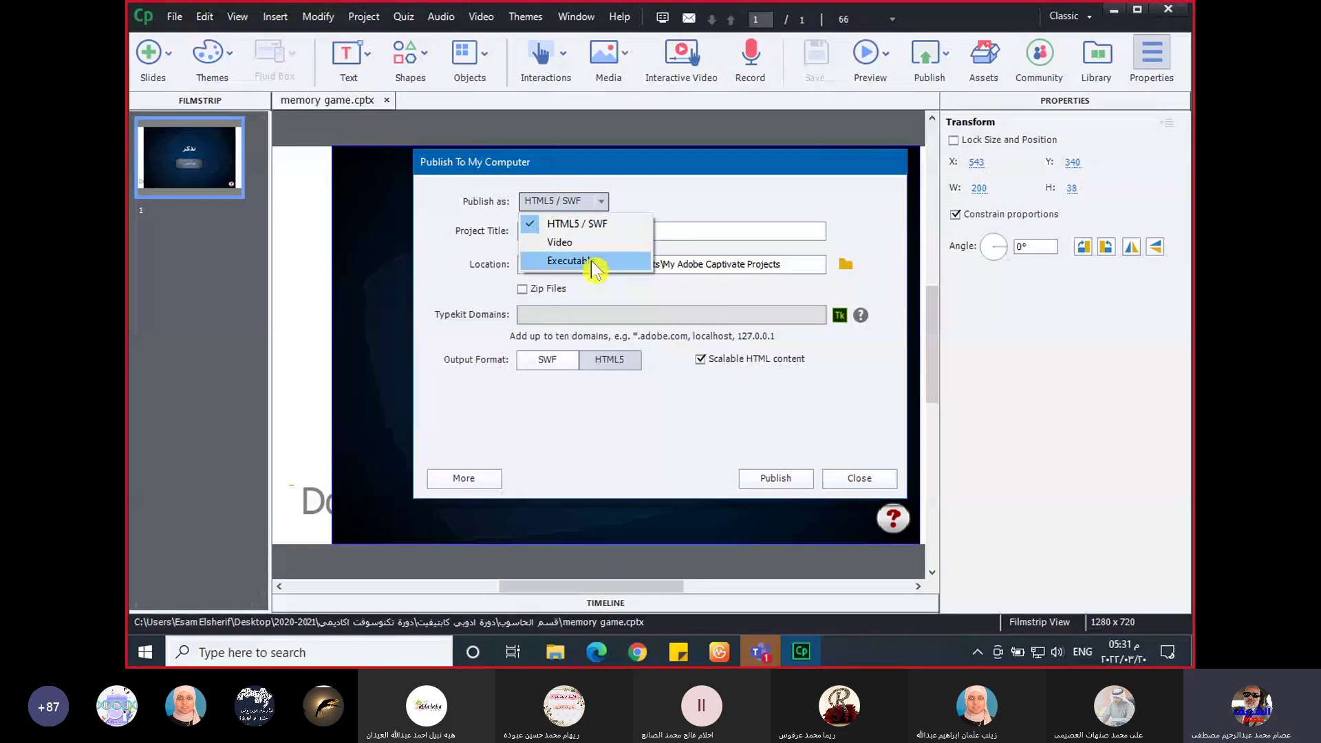
pyautogui.click(591, 265)
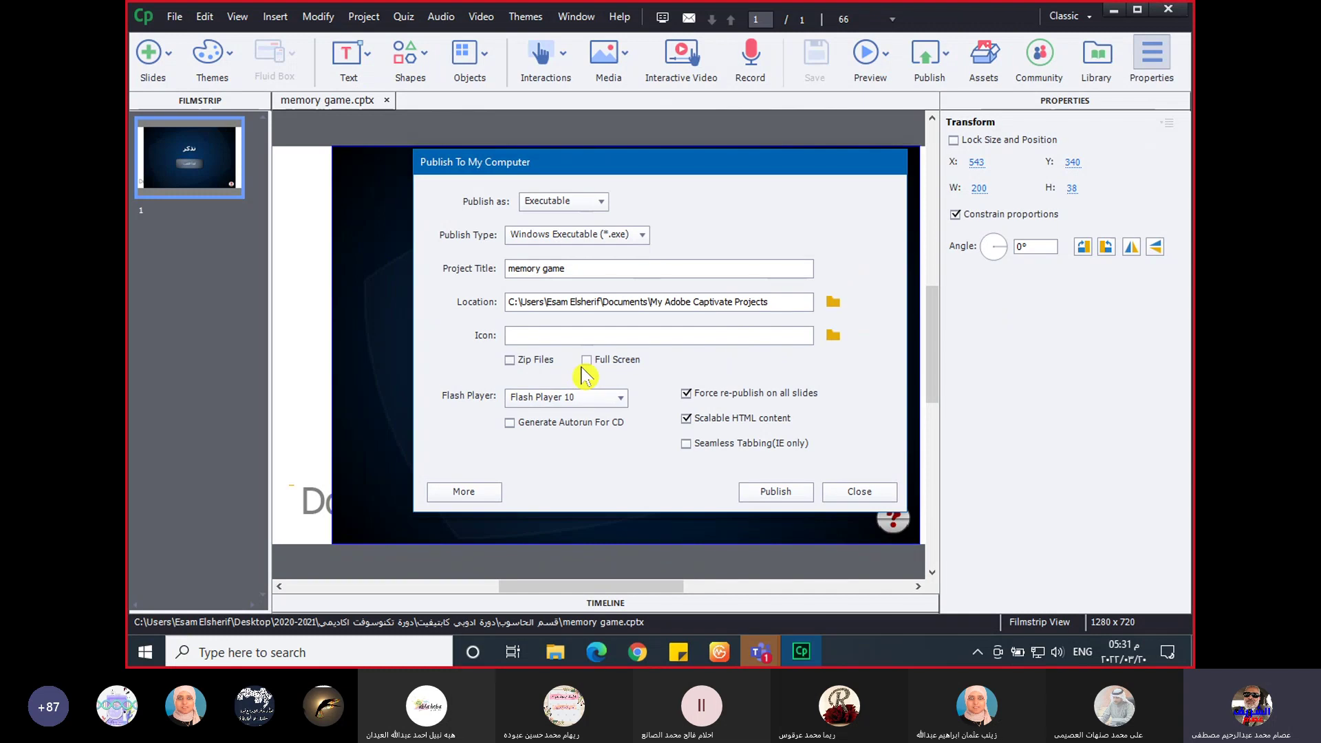
pyautogui.click(587, 361)
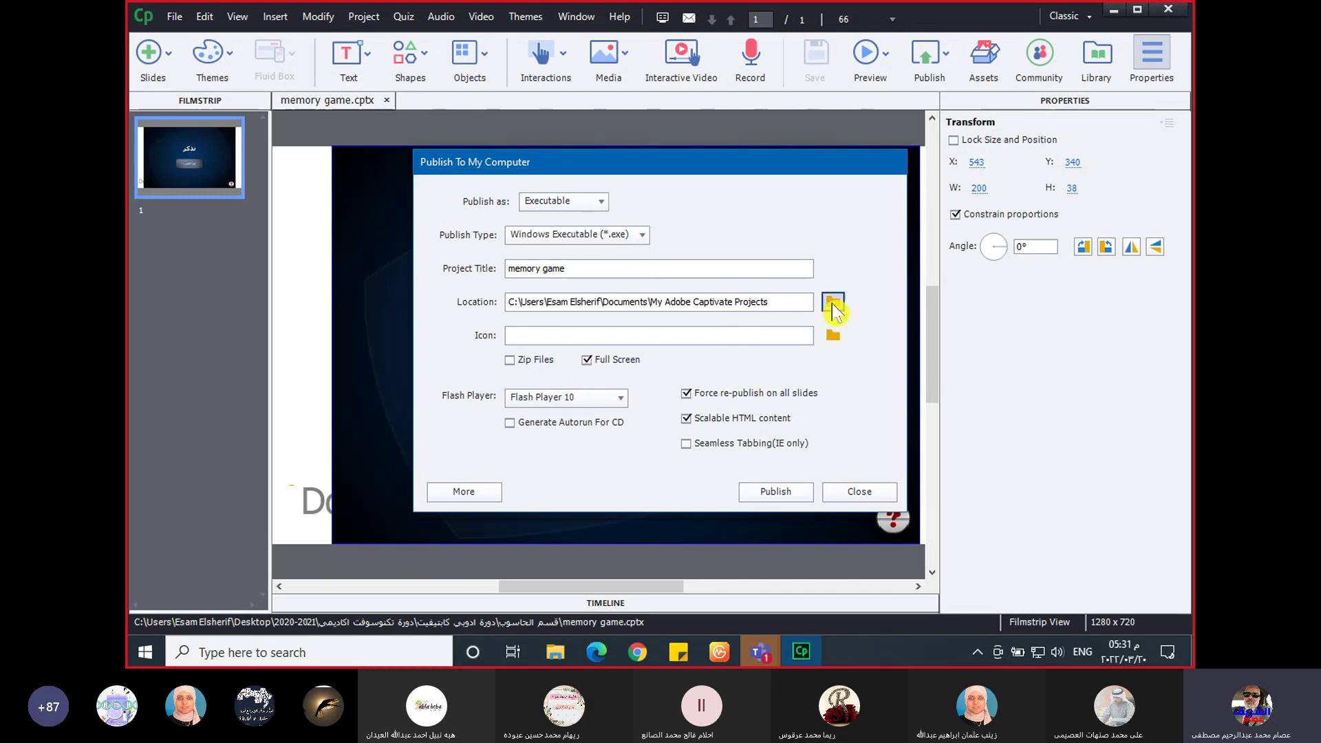
# - Choose the دورة تكنوسوفت اكاديمي folder as the publish location, publish the executable and close the publish dialog
pyautogui.click(834, 303)
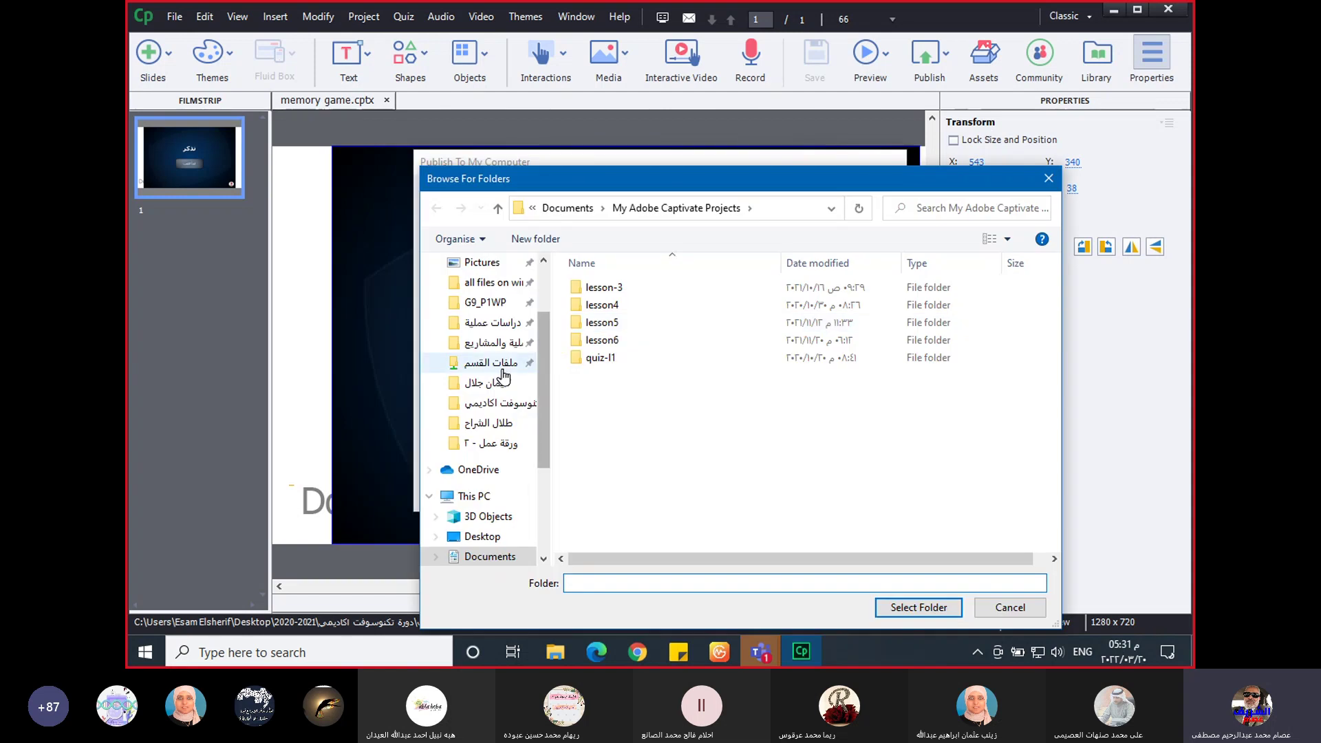
pyautogui.click(494, 403)
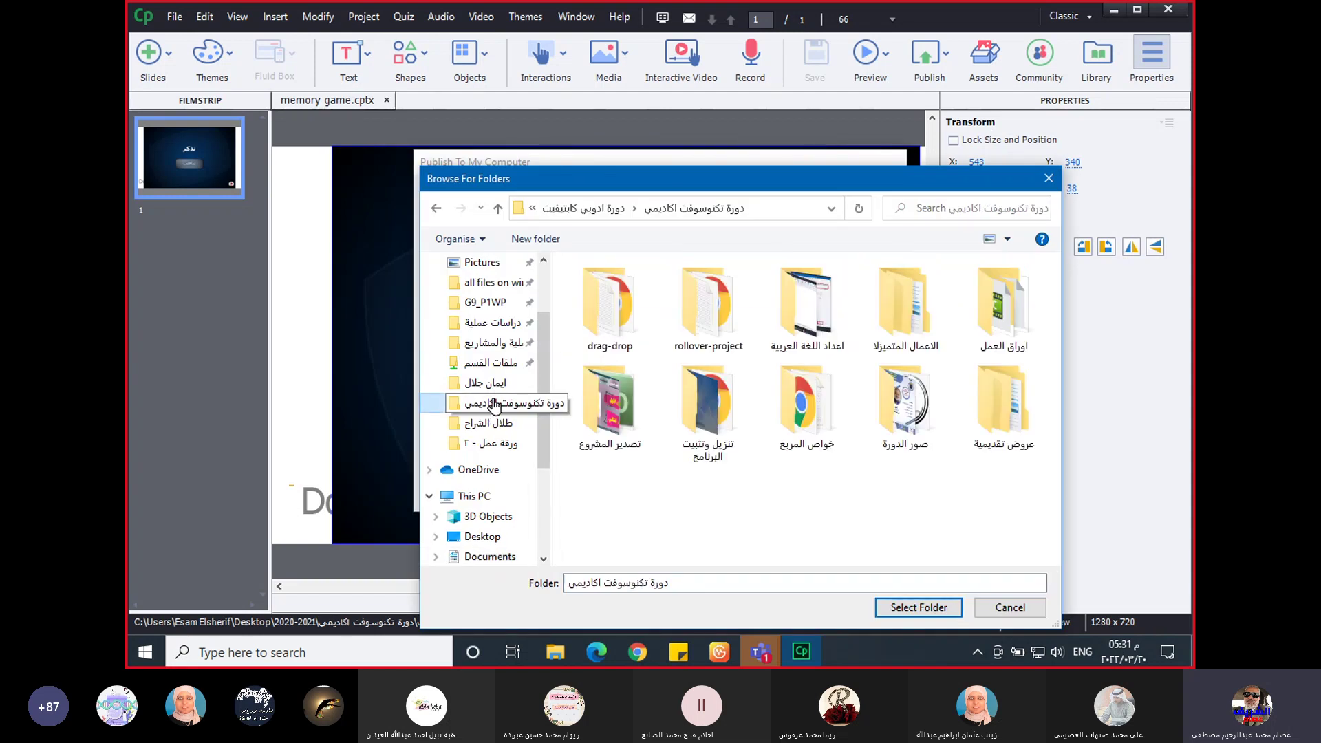
pyautogui.click(895, 608)
pyautogui.click(773, 493)
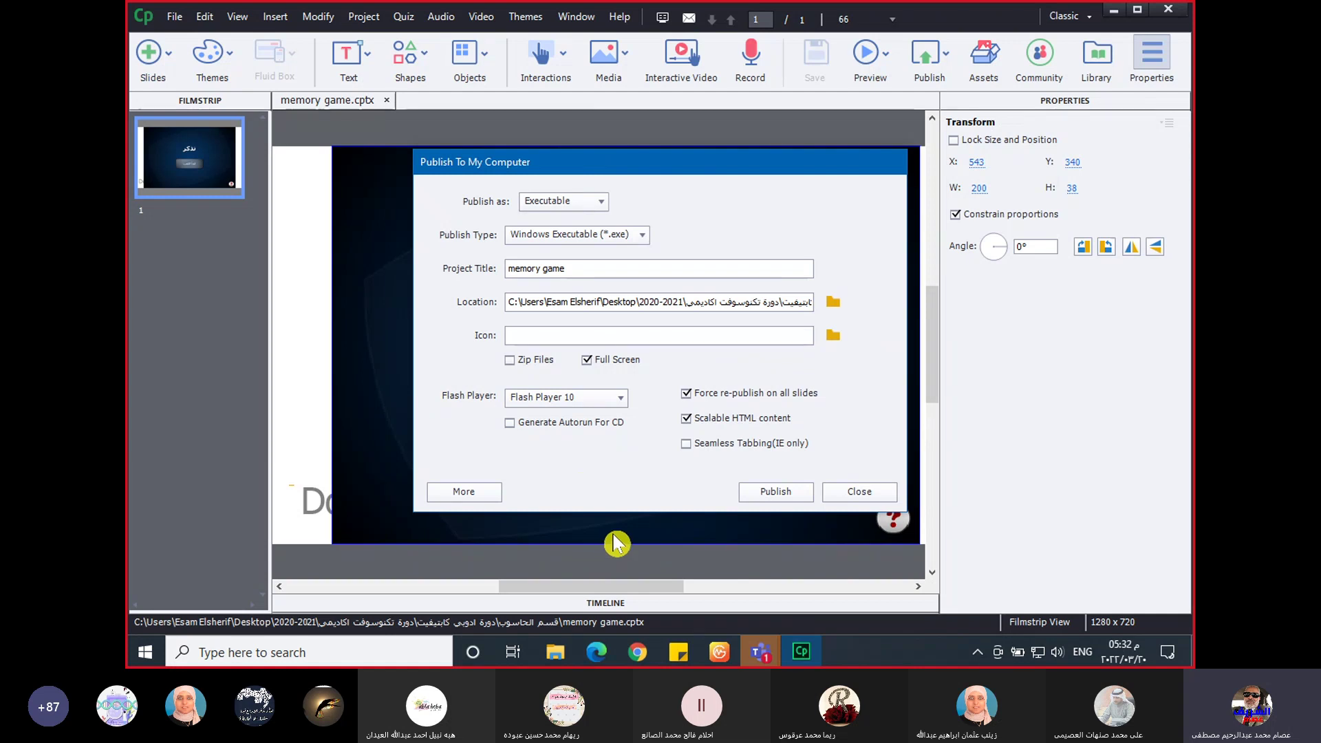
pyautogui.press('Escape')
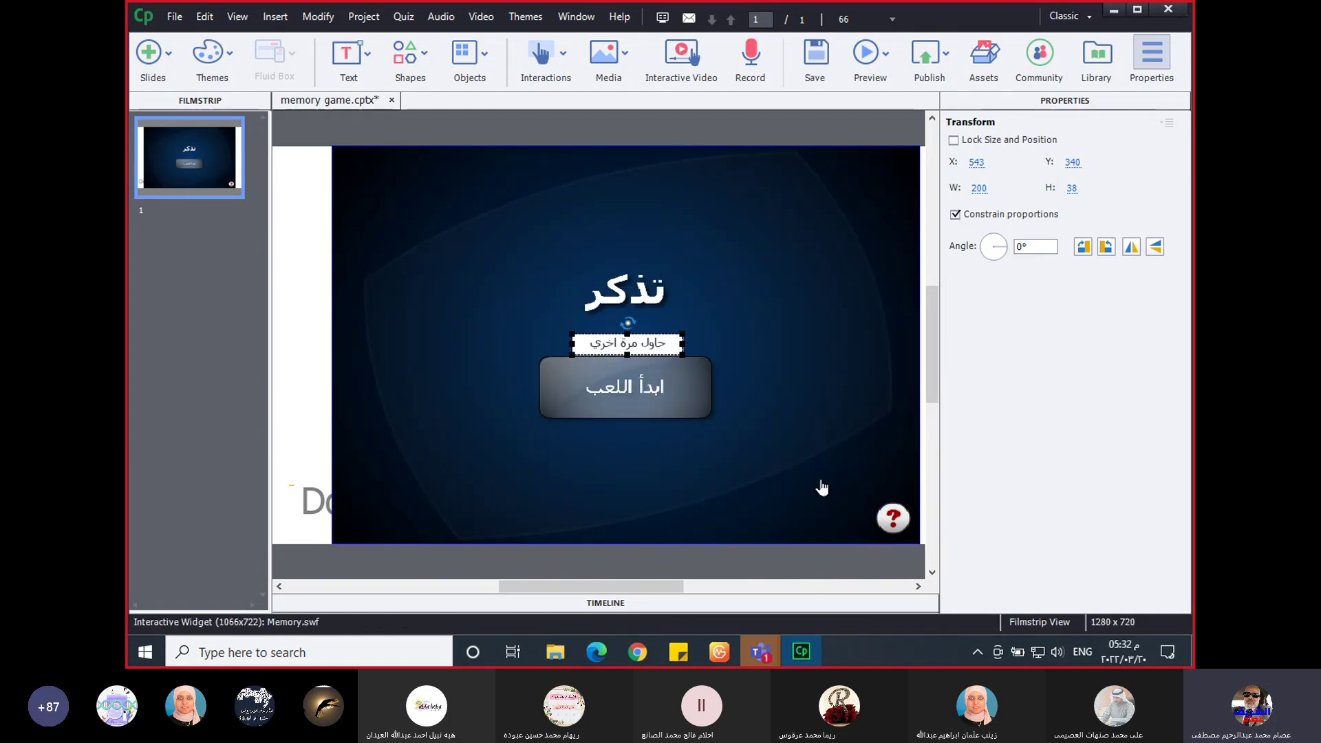
# - Switch to File Explorer and locate the published memory game in the دورة تكنوسوفت اكاديمي folder
pyautogui.click(556, 654)
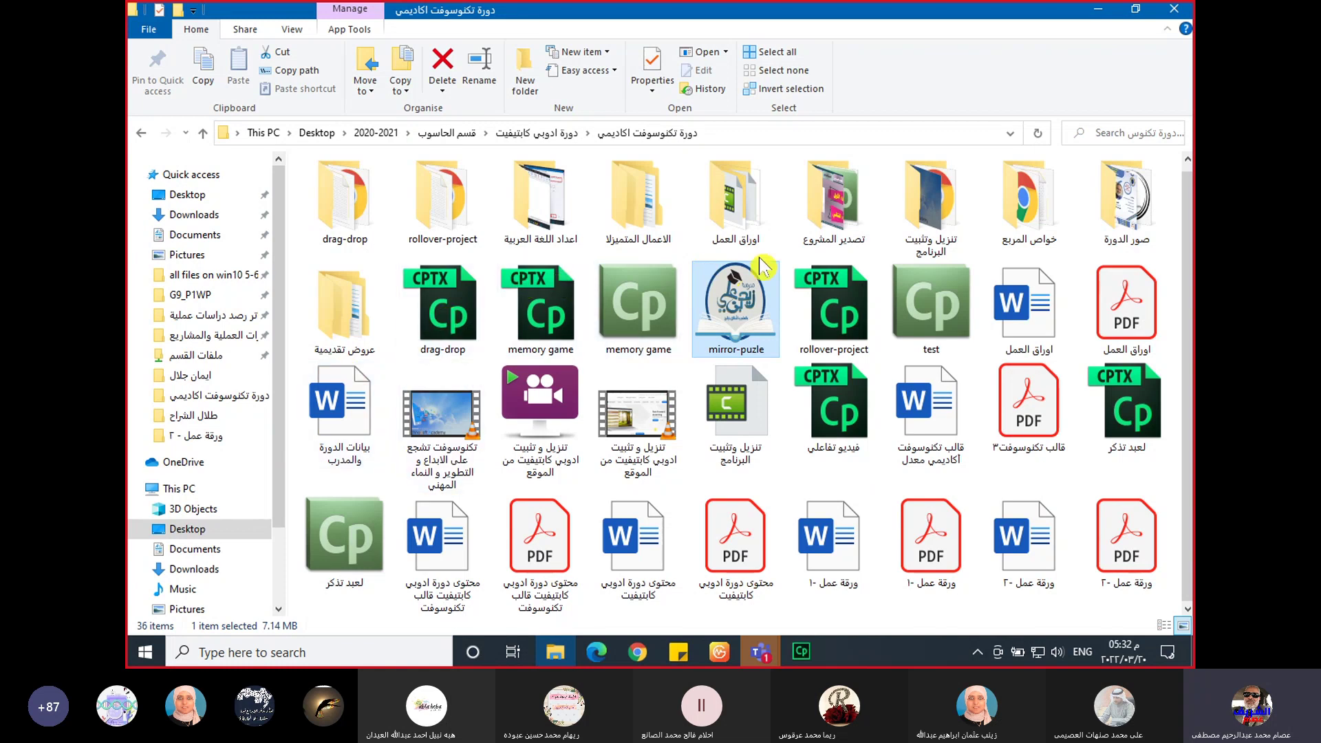
pyautogui.scroll(1, 762, 262)
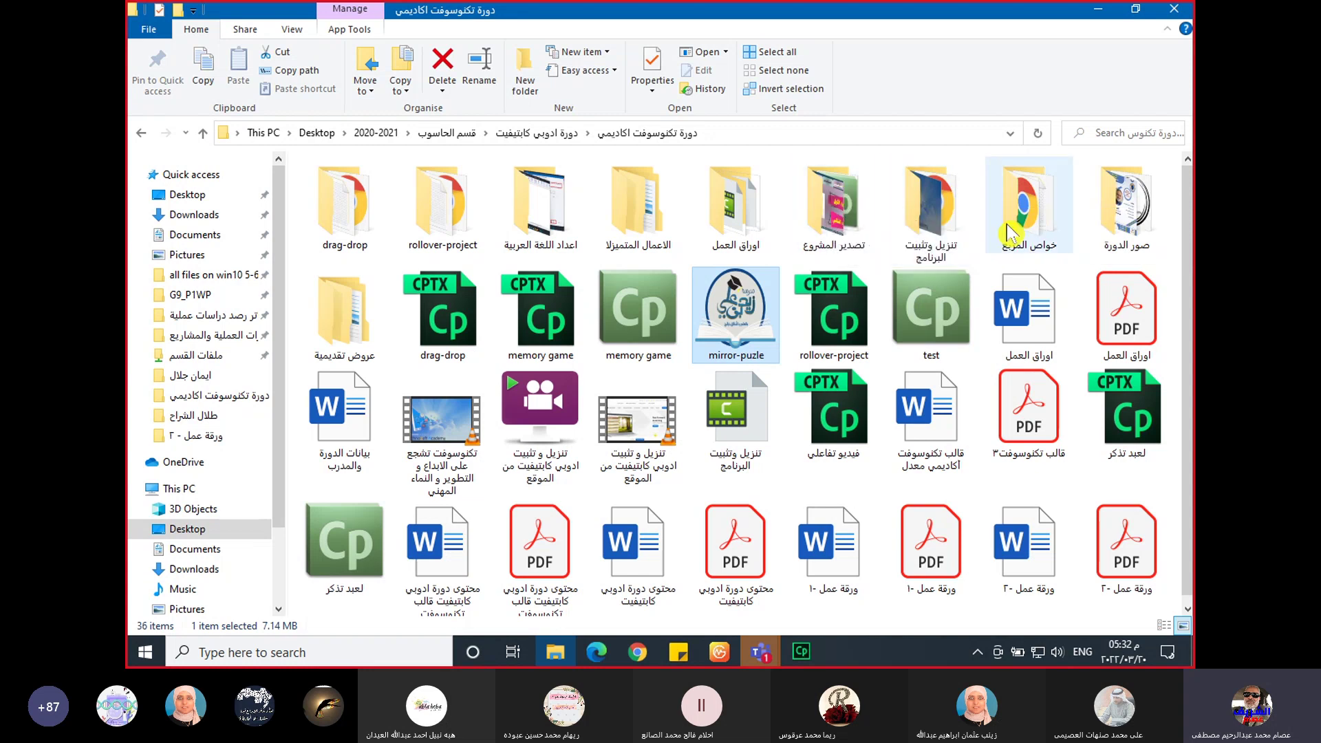
pyautogui.moveTo(726, 256)
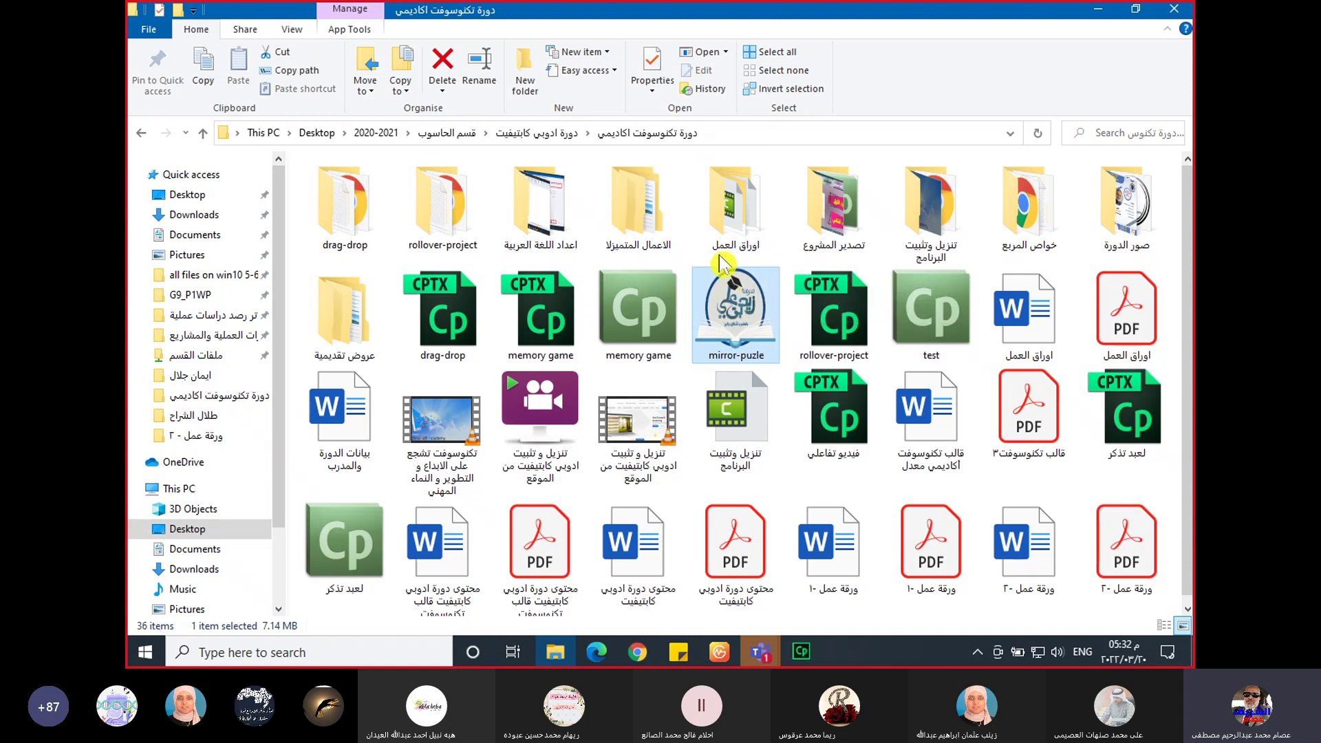
pyautogui.click(198, 133)
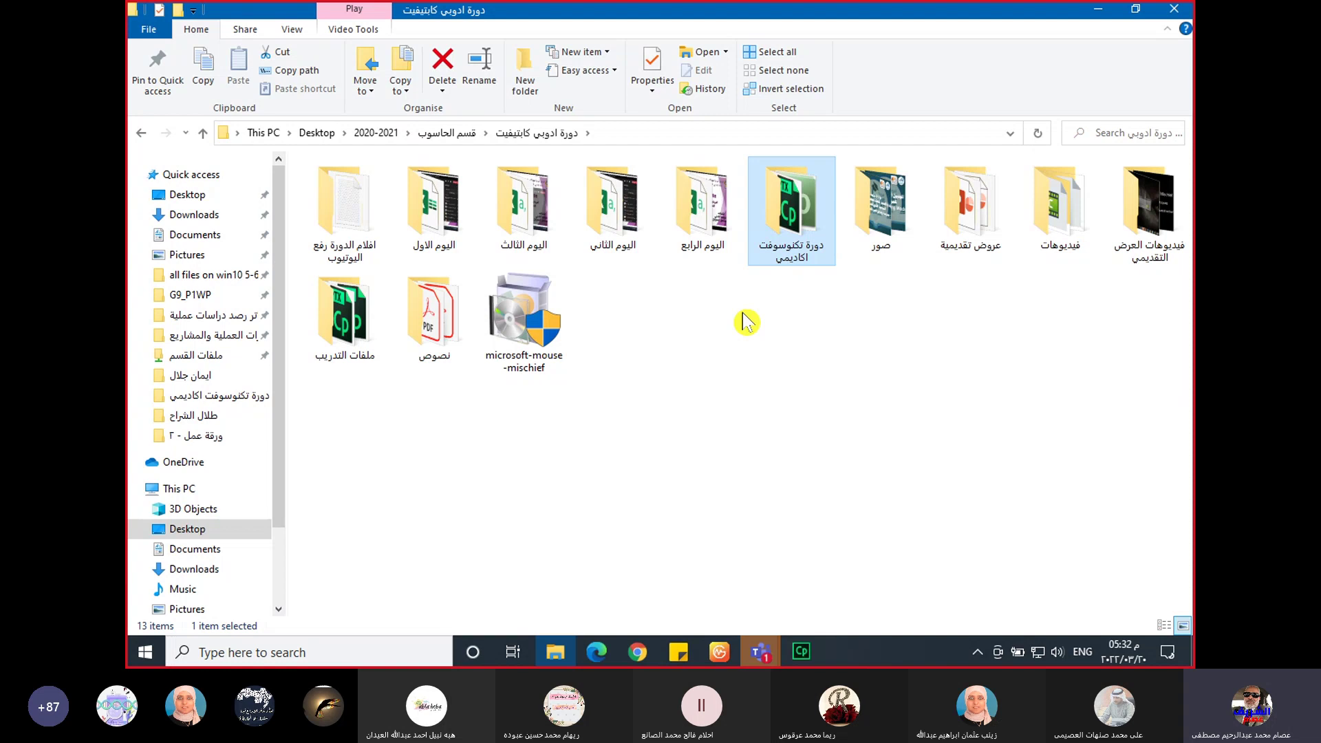
pyautogui.doubleClick(812, 213)
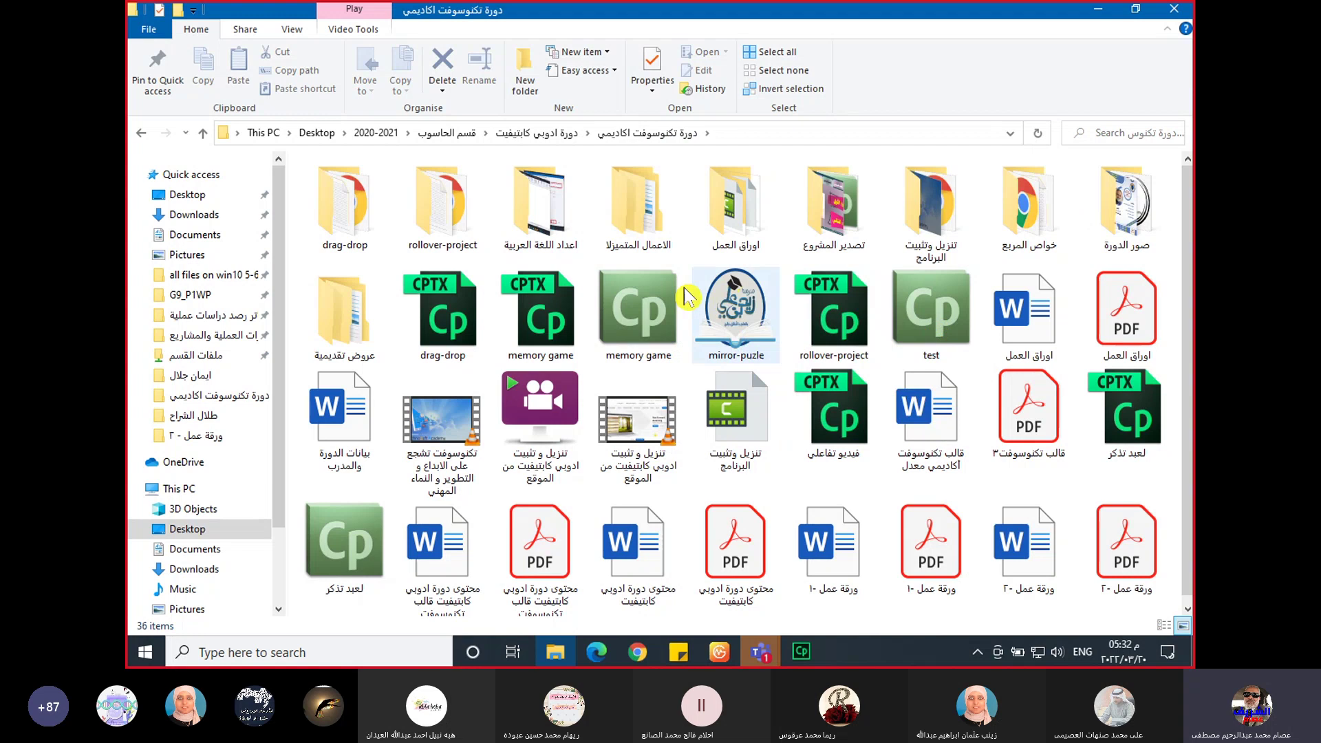
# - Run the published memory game executable as administrator and start its playback
pyautogui.doubleClick(651, 294)
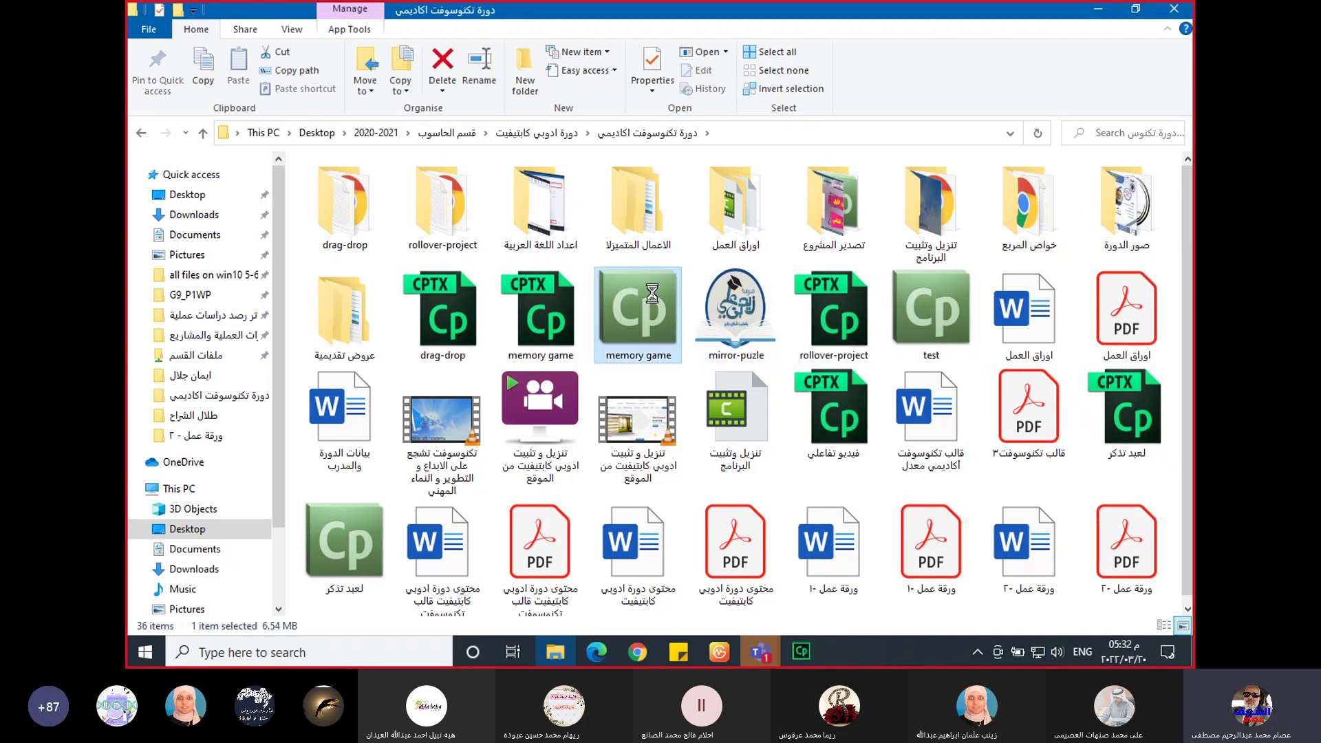
pyautogui.rightClick(653, 298)
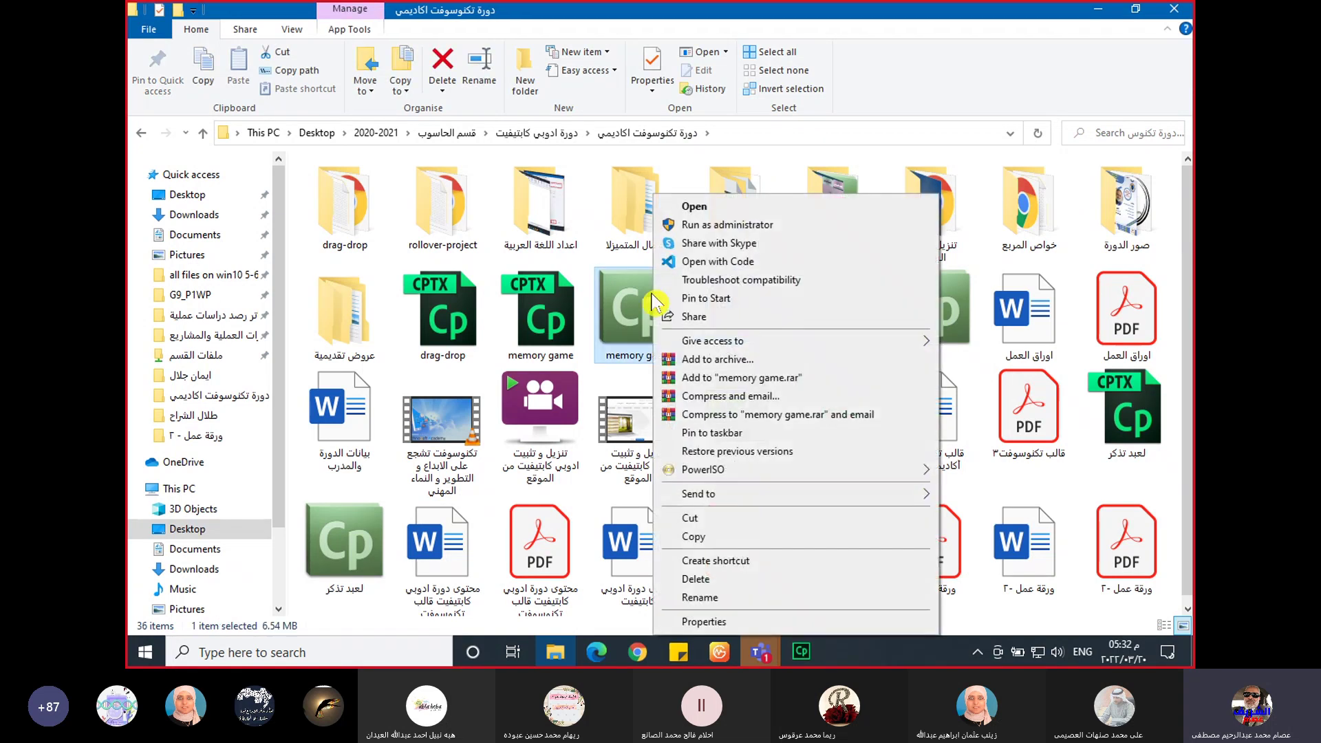
pyautogui.click(713, 225)
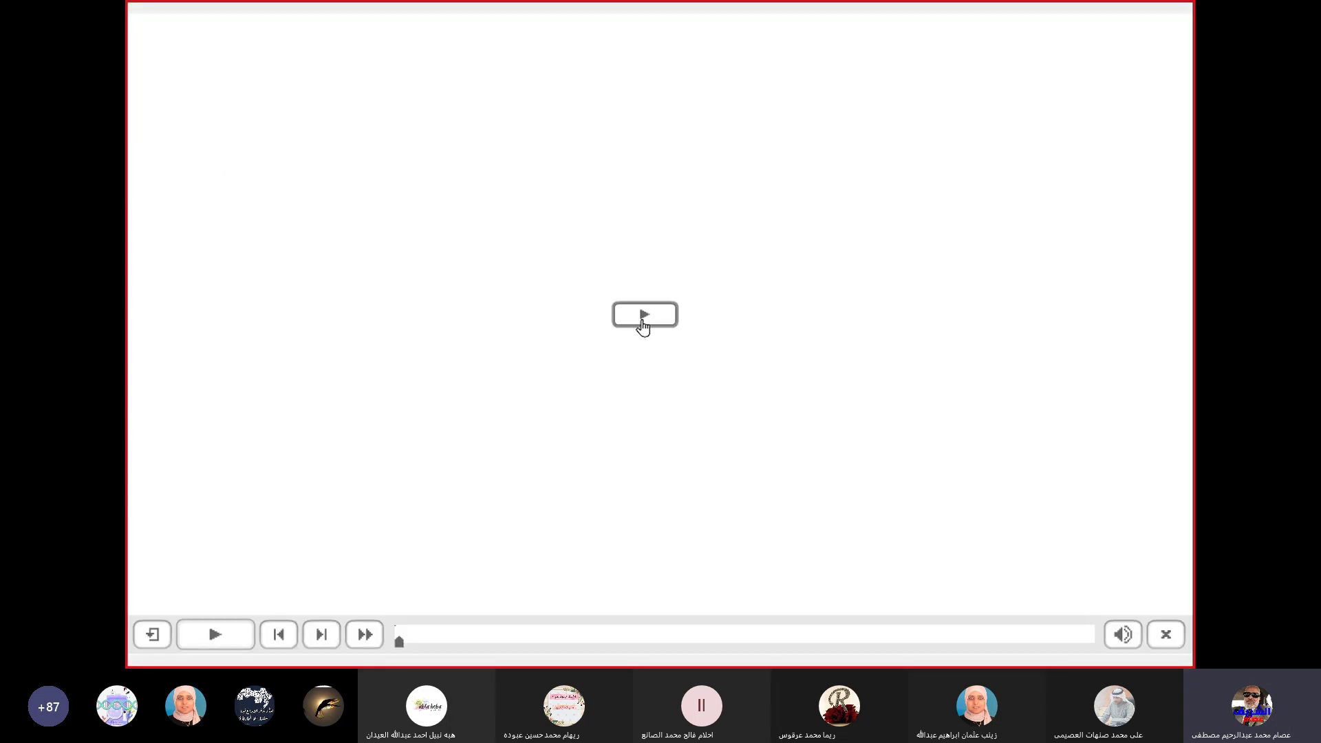
pyautogui.click(641, 318)
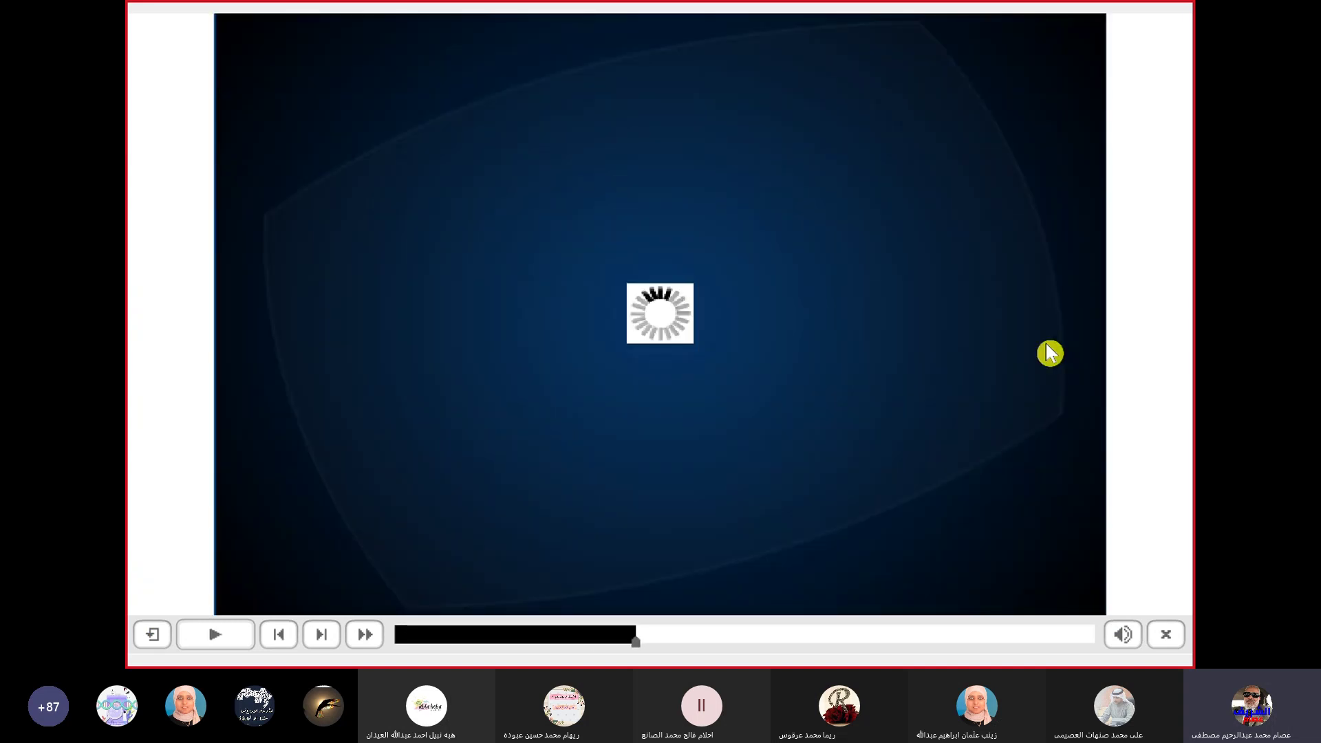
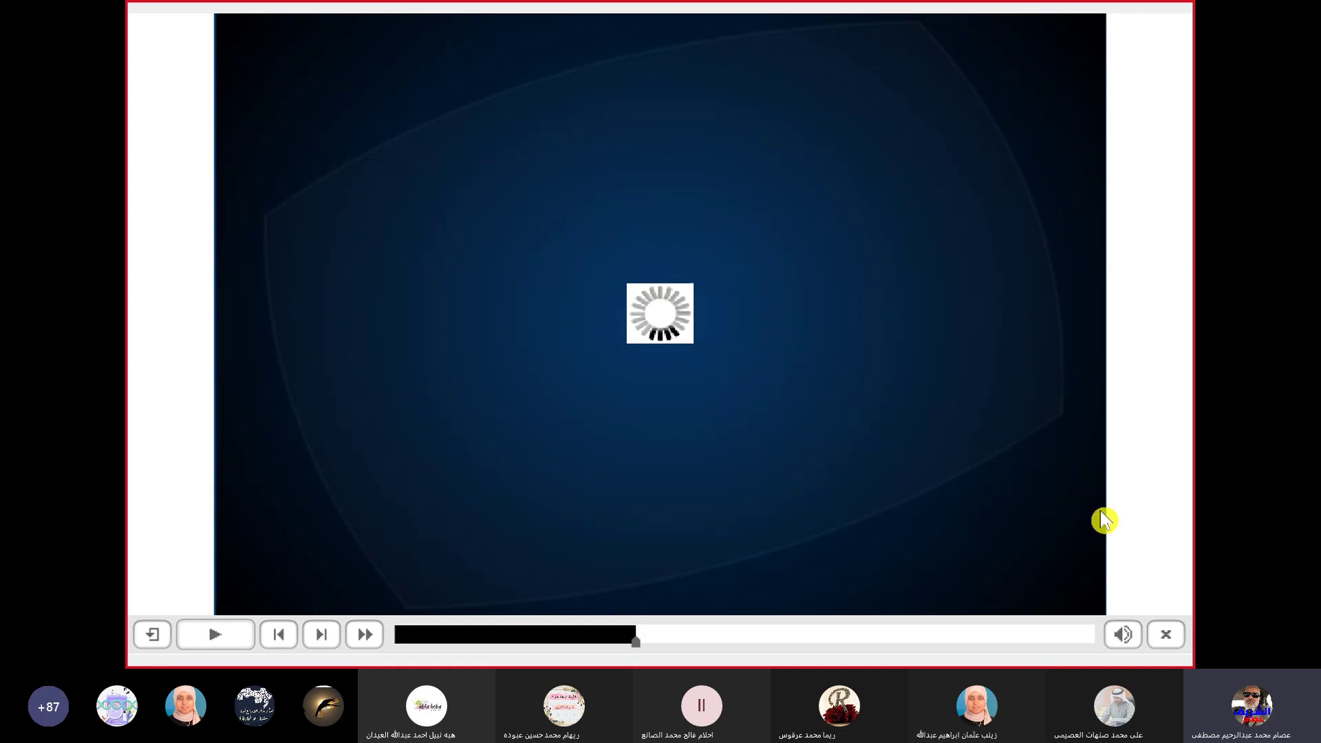
# - Close the running game, switch back to Adobe Captivate and select slide 1
pyautogui.click(1166, 634)
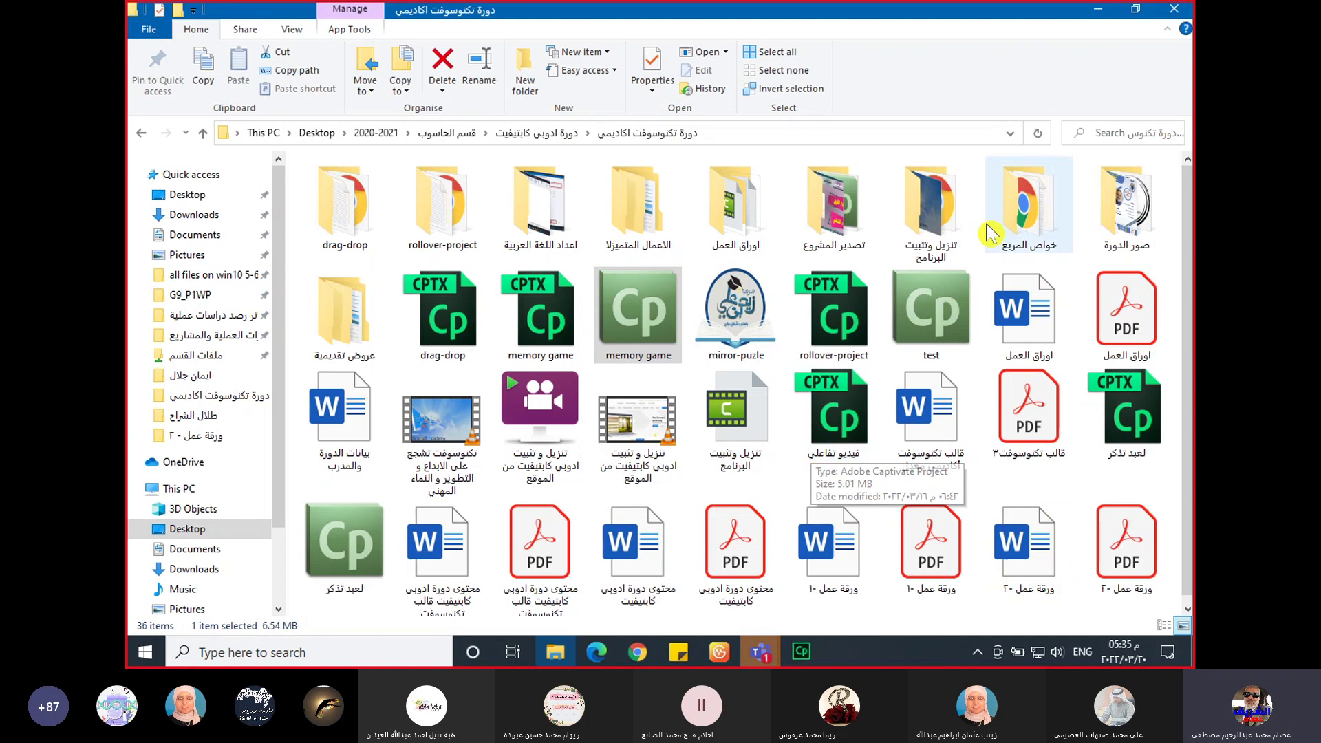
pyautogui.click(1098, 9)
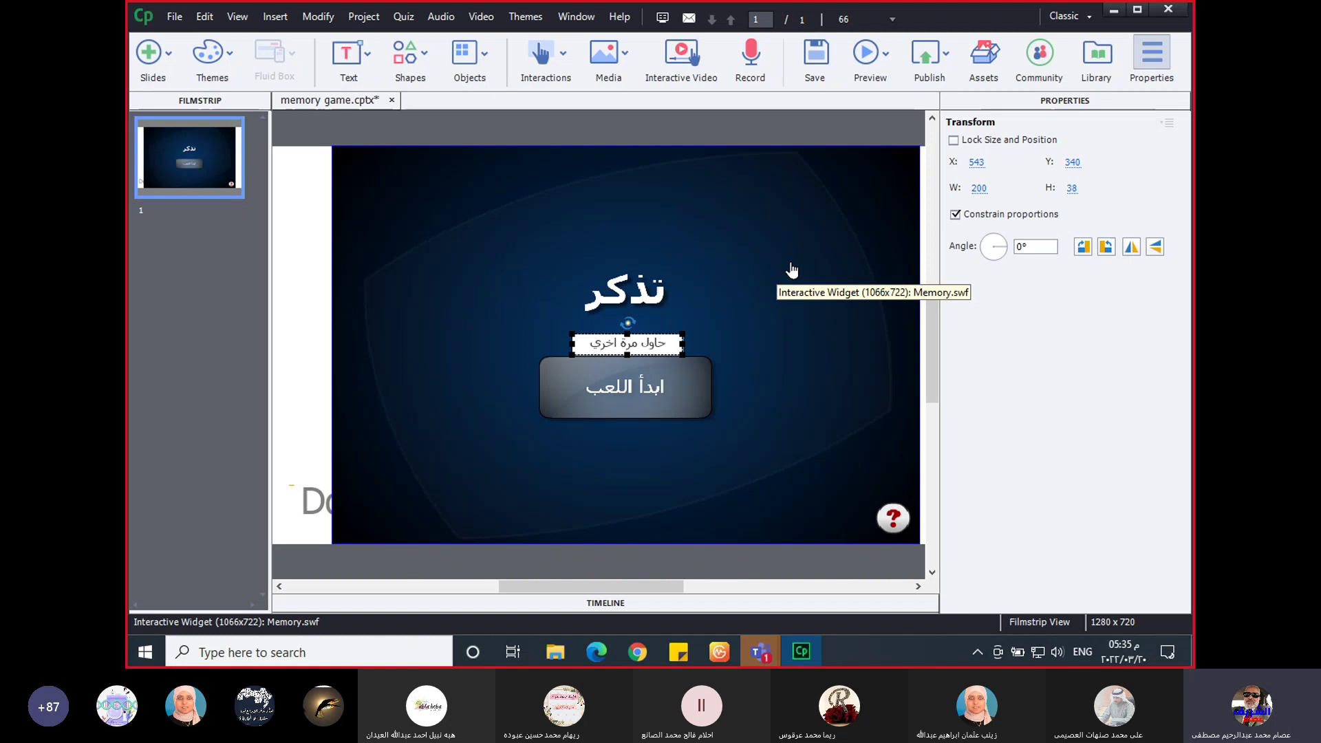
pyautogui.click(198, 169)
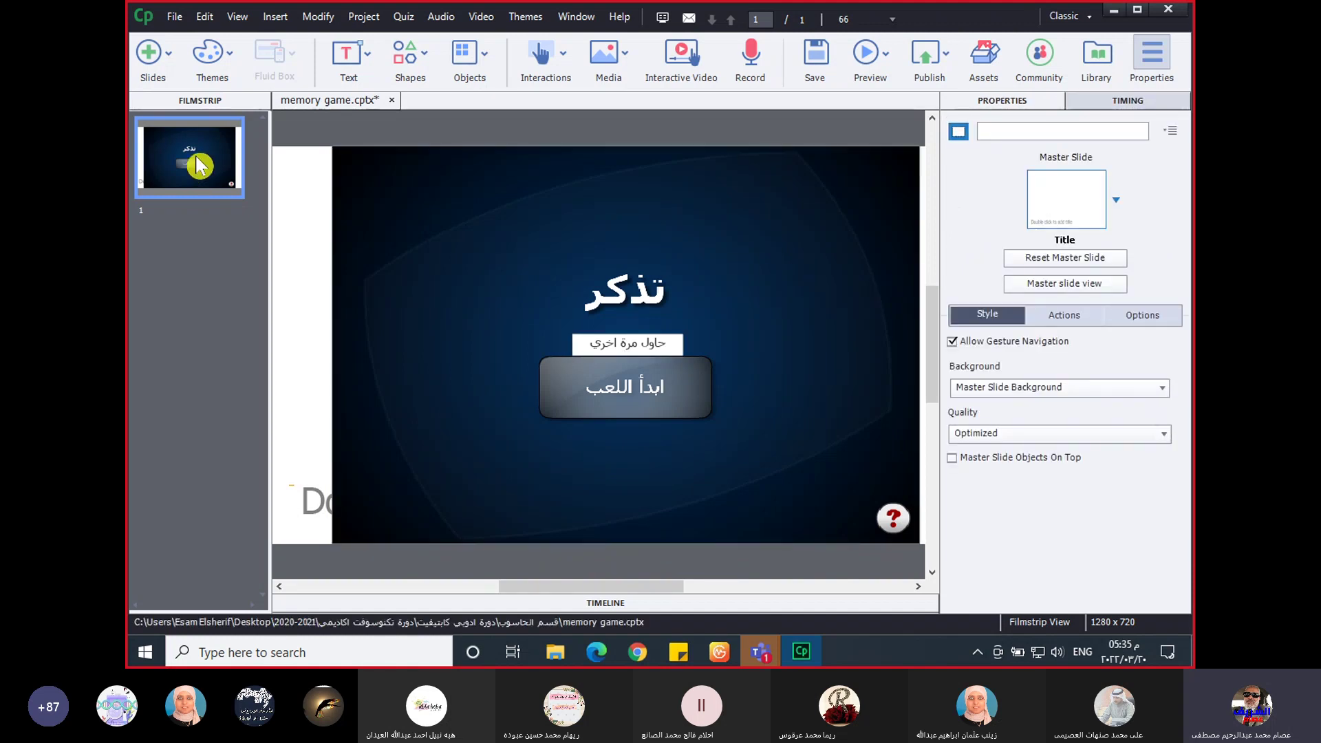
# - Try to delete slide 1, the only slide in the project
pyautogui.rightClick(199, 168)
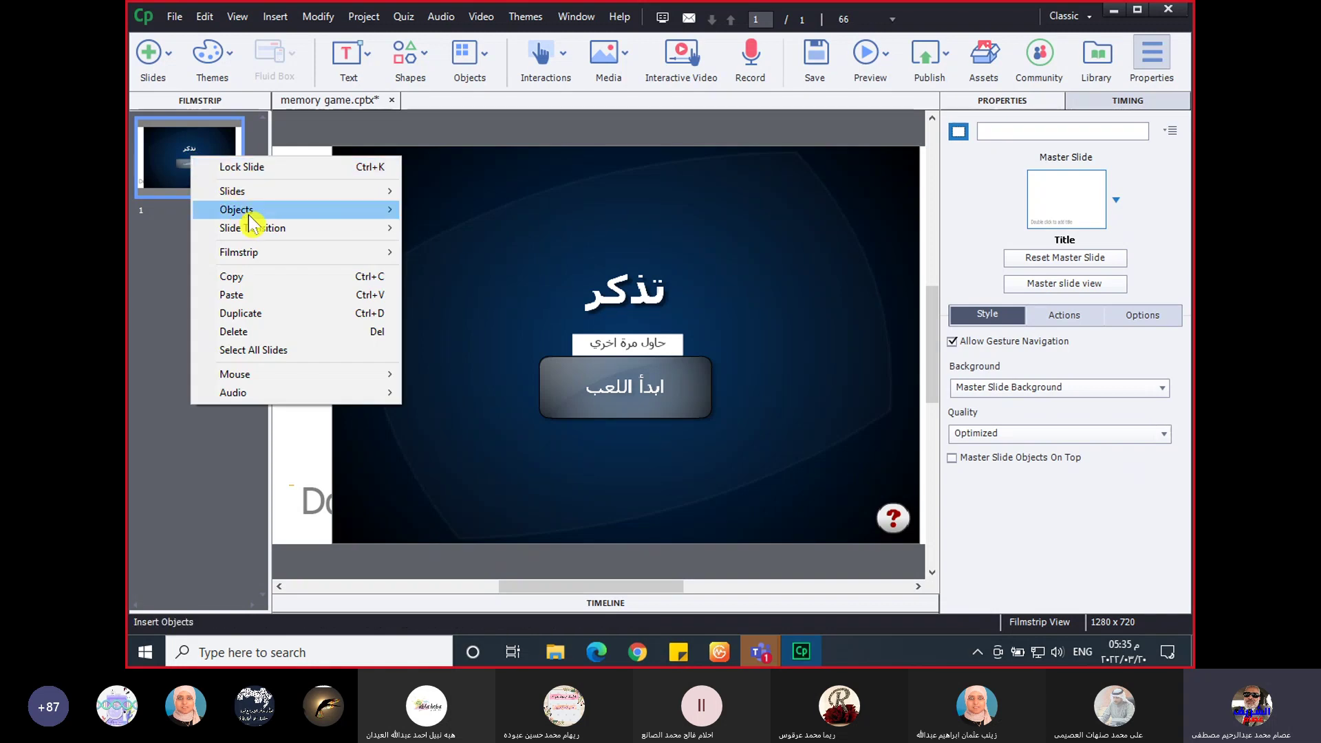
pyautogui.click(233, 331)
pyautogui.click(676, 349)
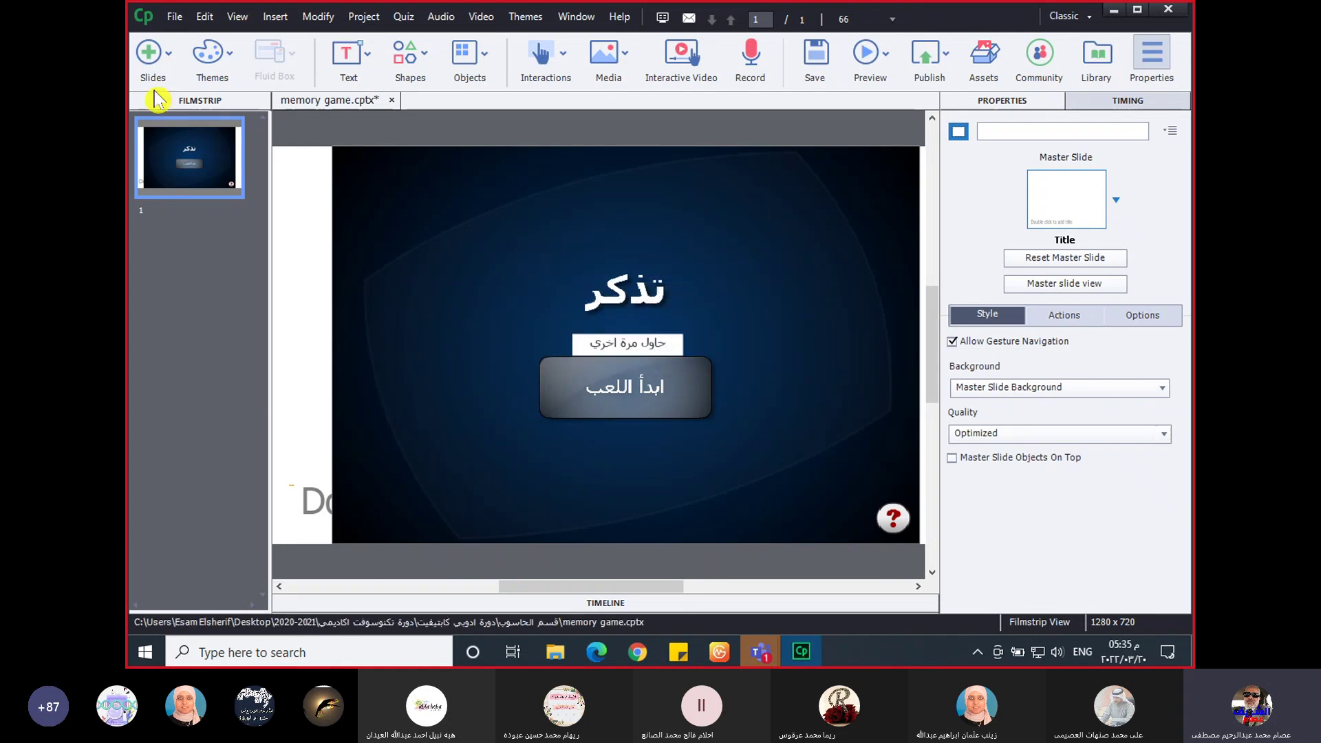
# - Add a blank slide to the project and delete the memory game slide
pyautogui.click(153, 57)
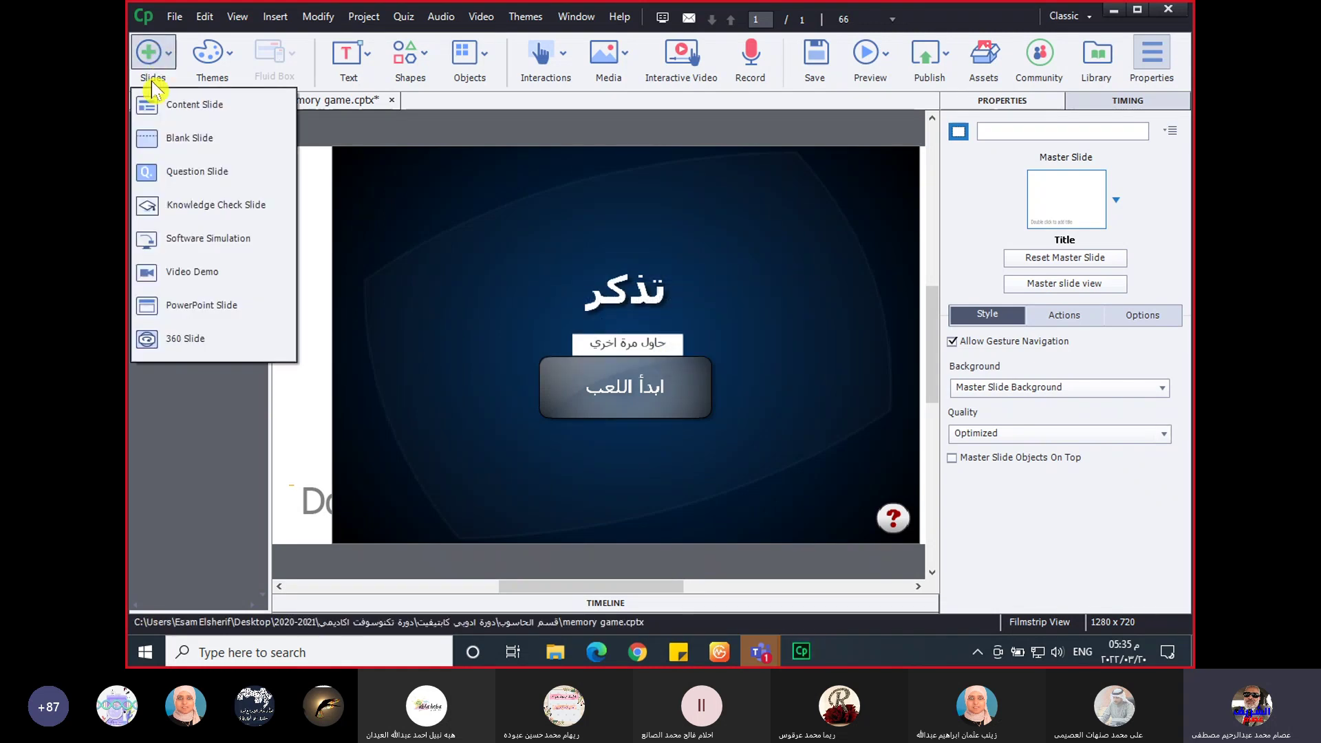
pyautogui.click(167, 137)
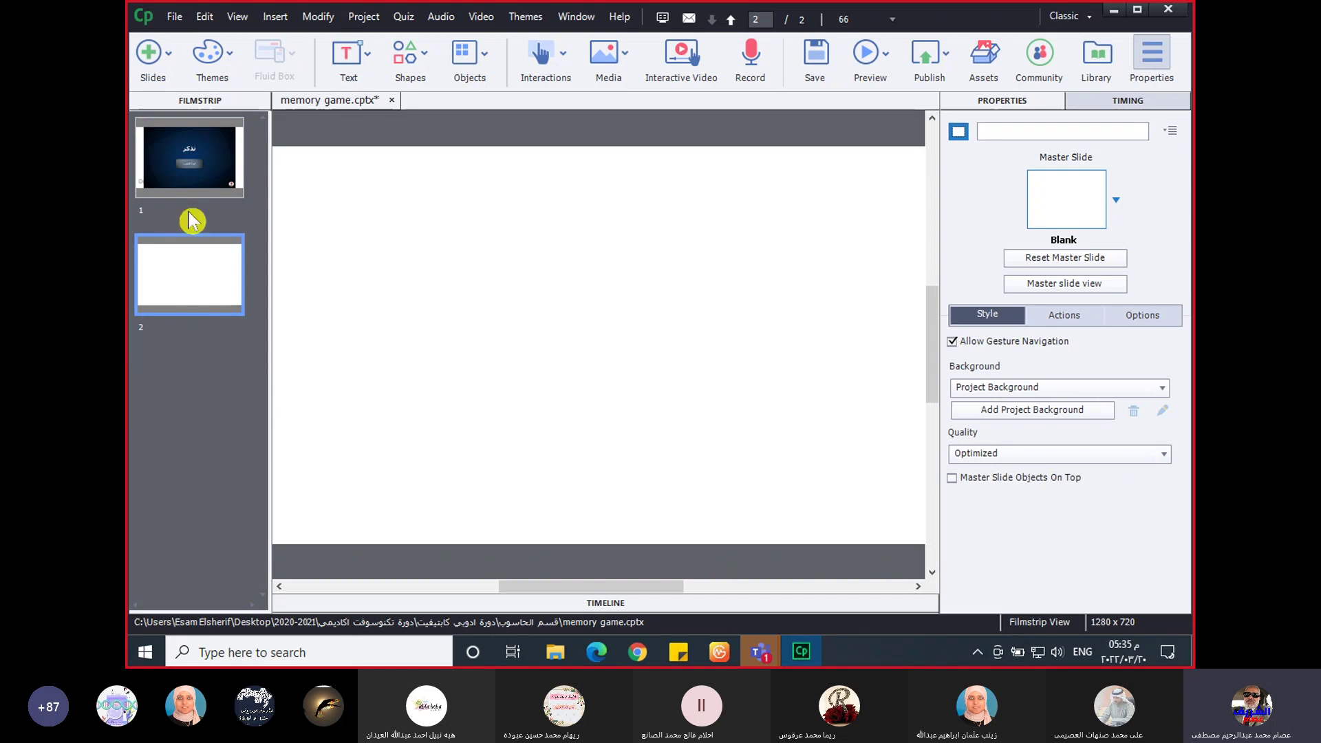
pyautogui.rightClick(191, 155)
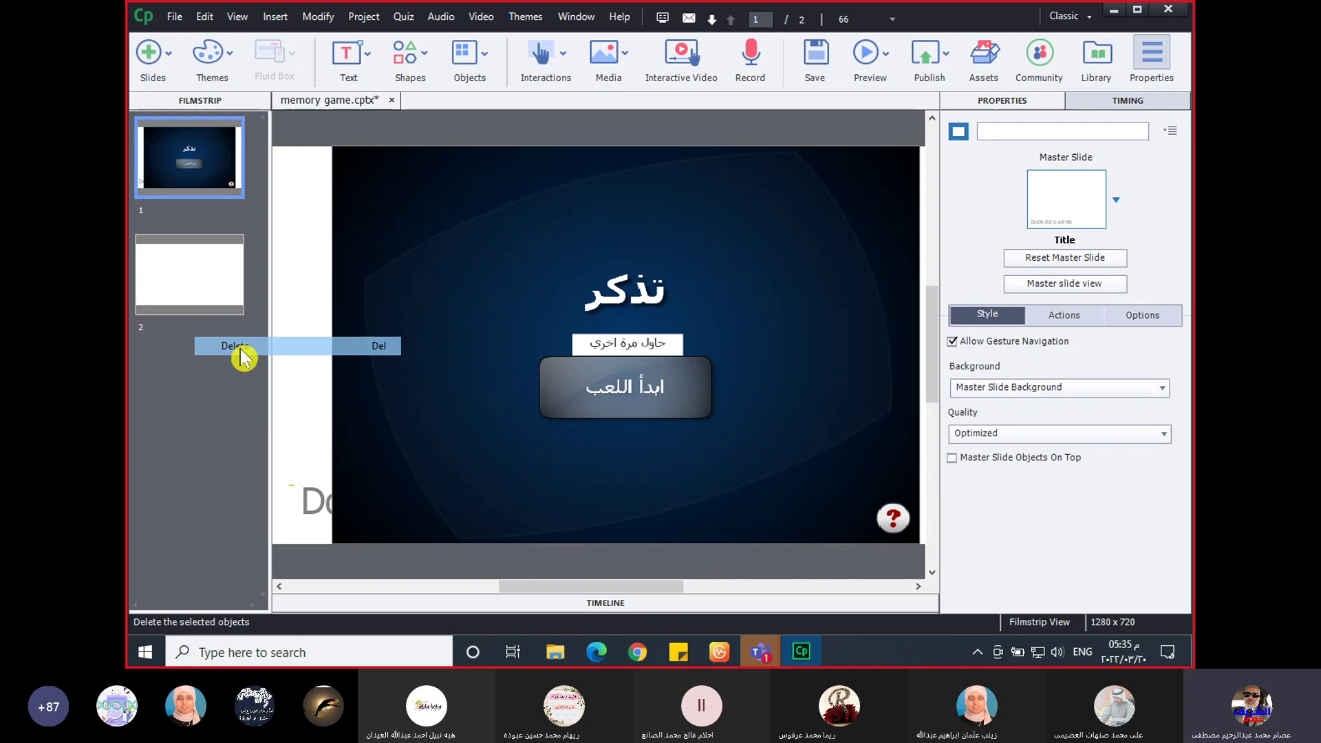
pyautogui.click(234, 346)
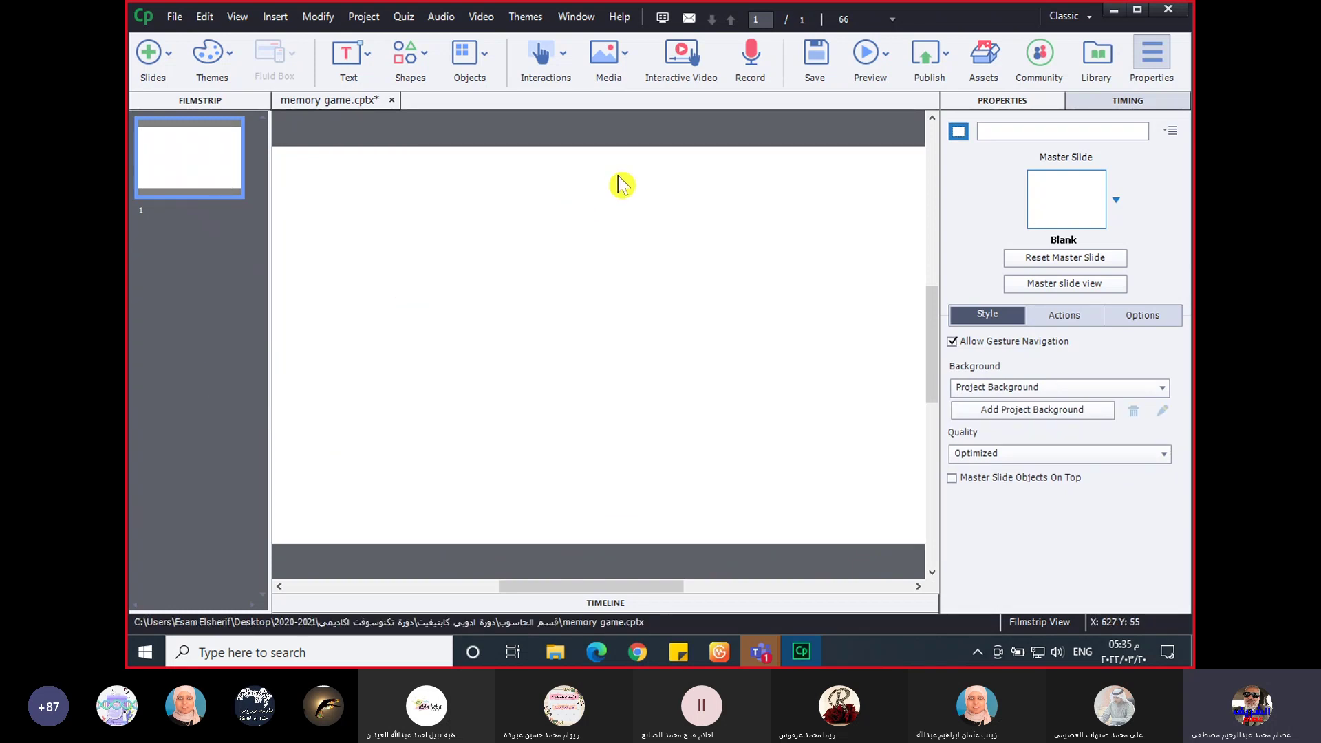
# - Insert the Jigsaw Puzzle learning interaction on the blank slide
pyautogui.click(554, 56)
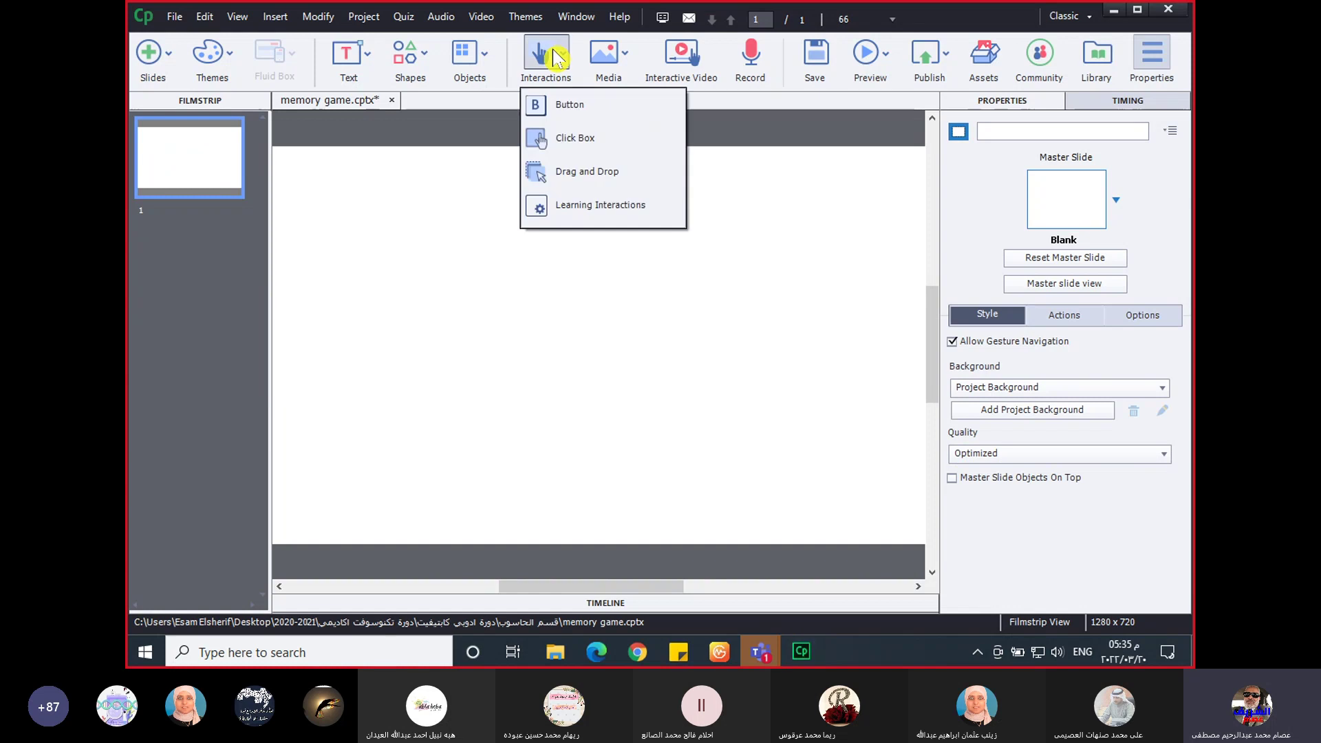
pyautogui.click(570, 207)
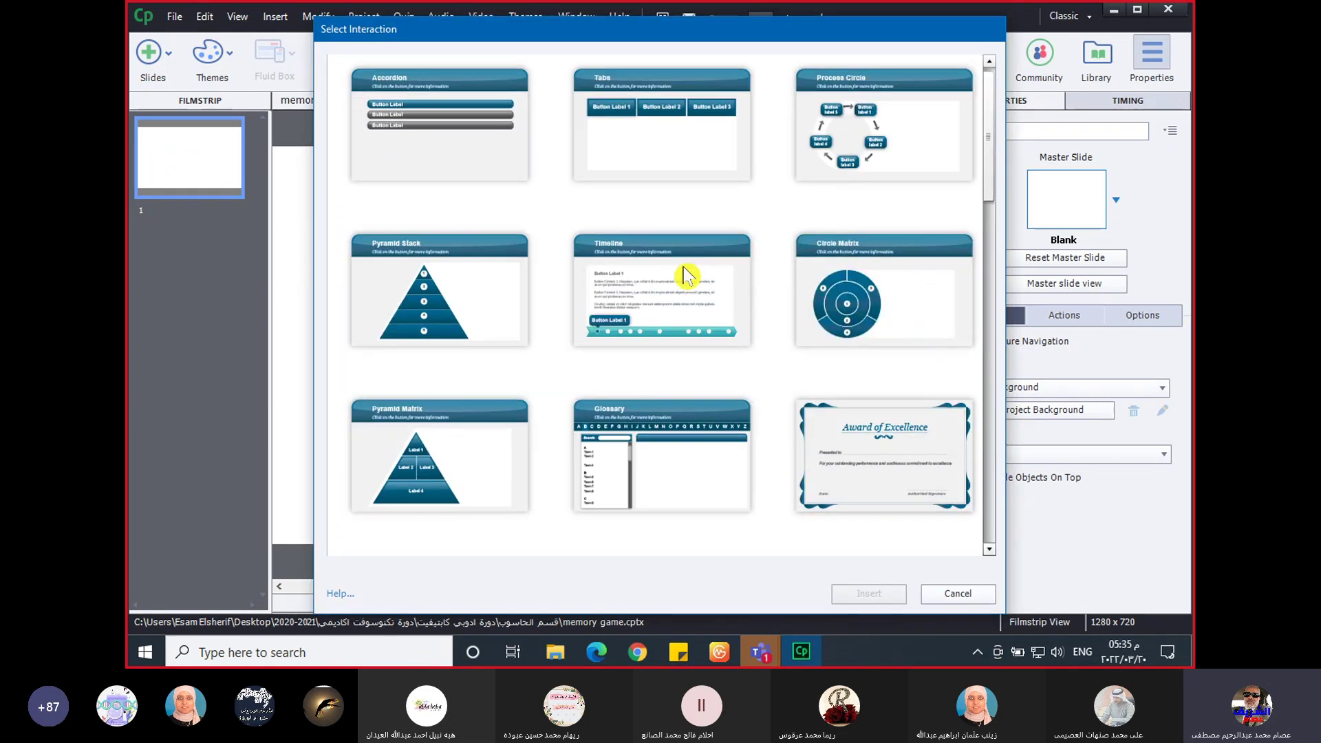
pyautogui.scroll(-1, 686, 276)
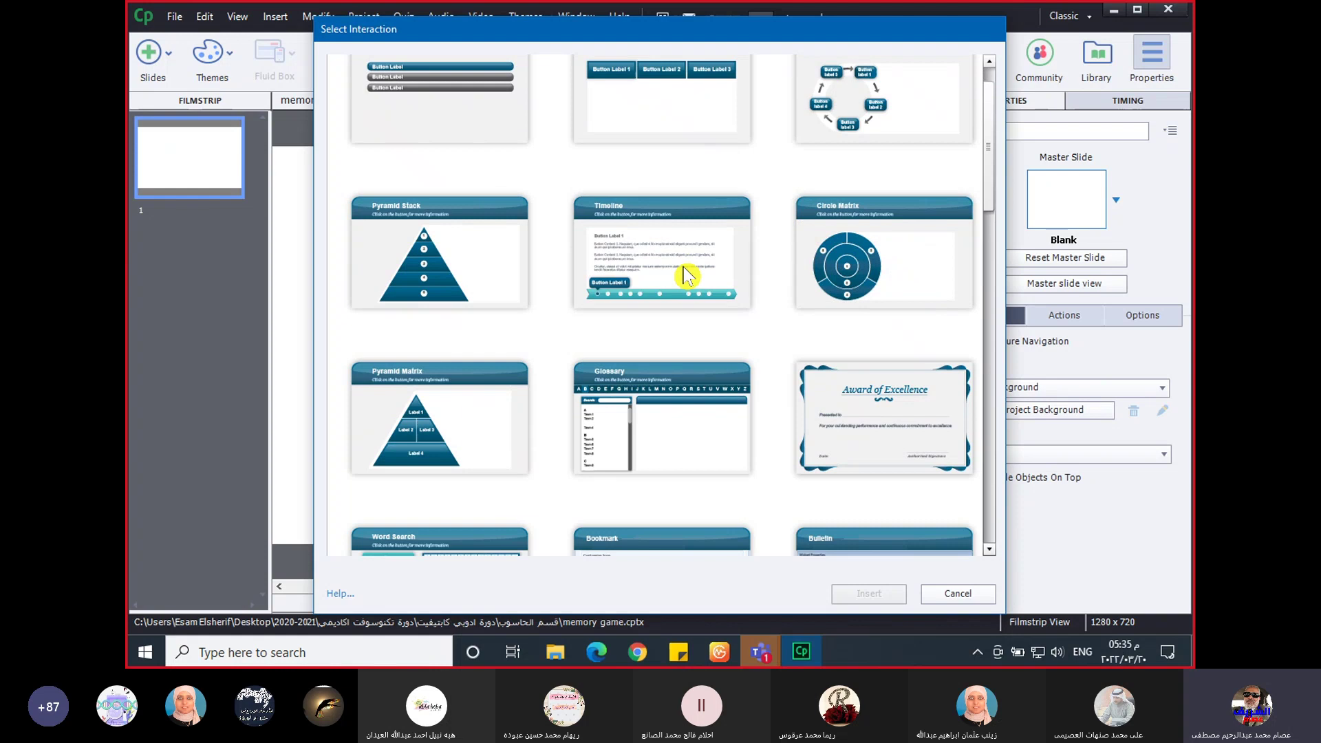
pyautogui.scroll(-5, 686, 277)
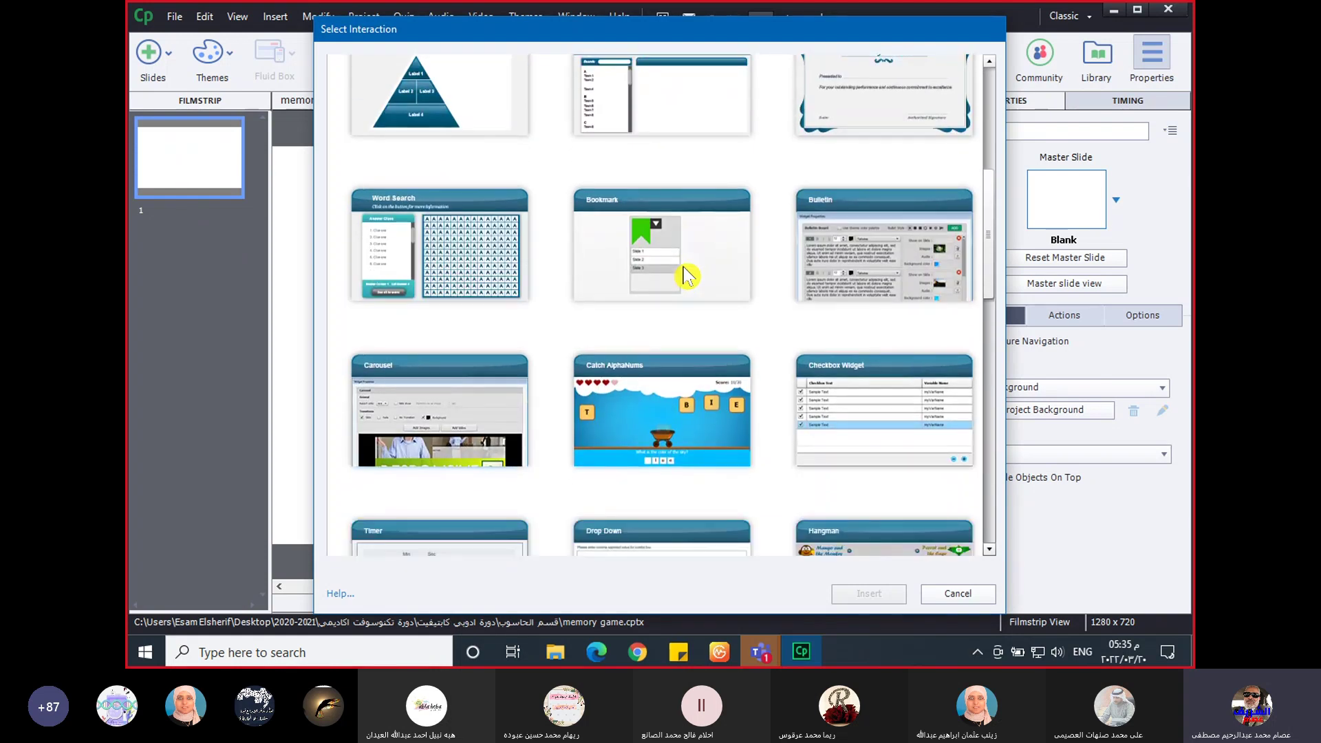
pyautogui.scroll(-5, 686, 277)
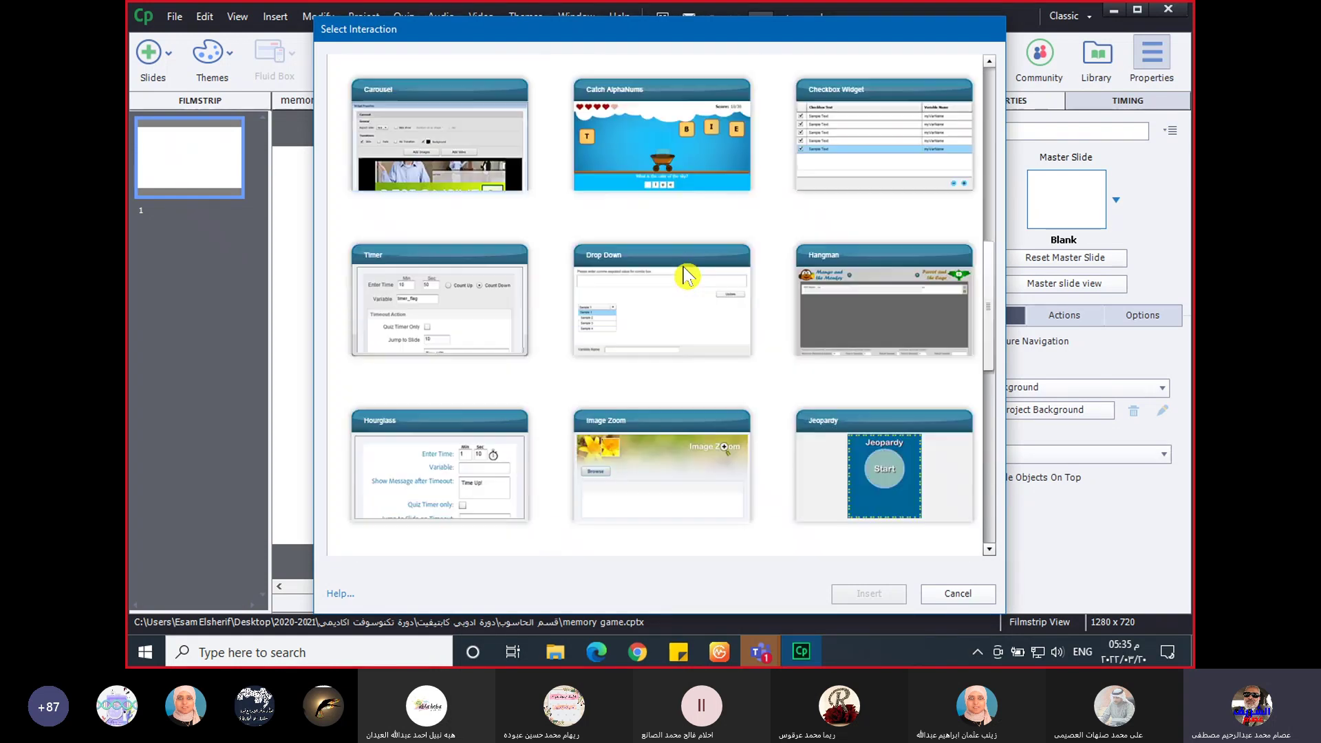
pyautogui.scroll(-2, 686, 277)
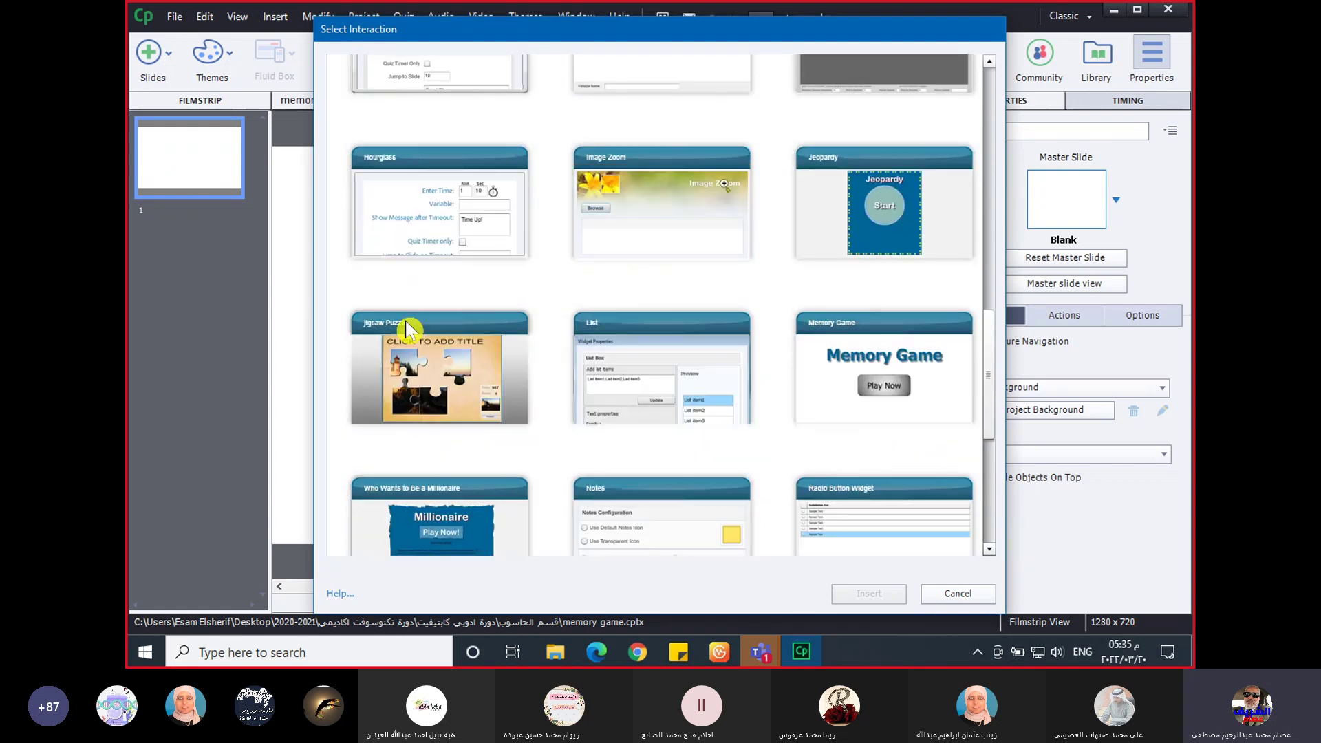
pyautogui.click(454, 365)
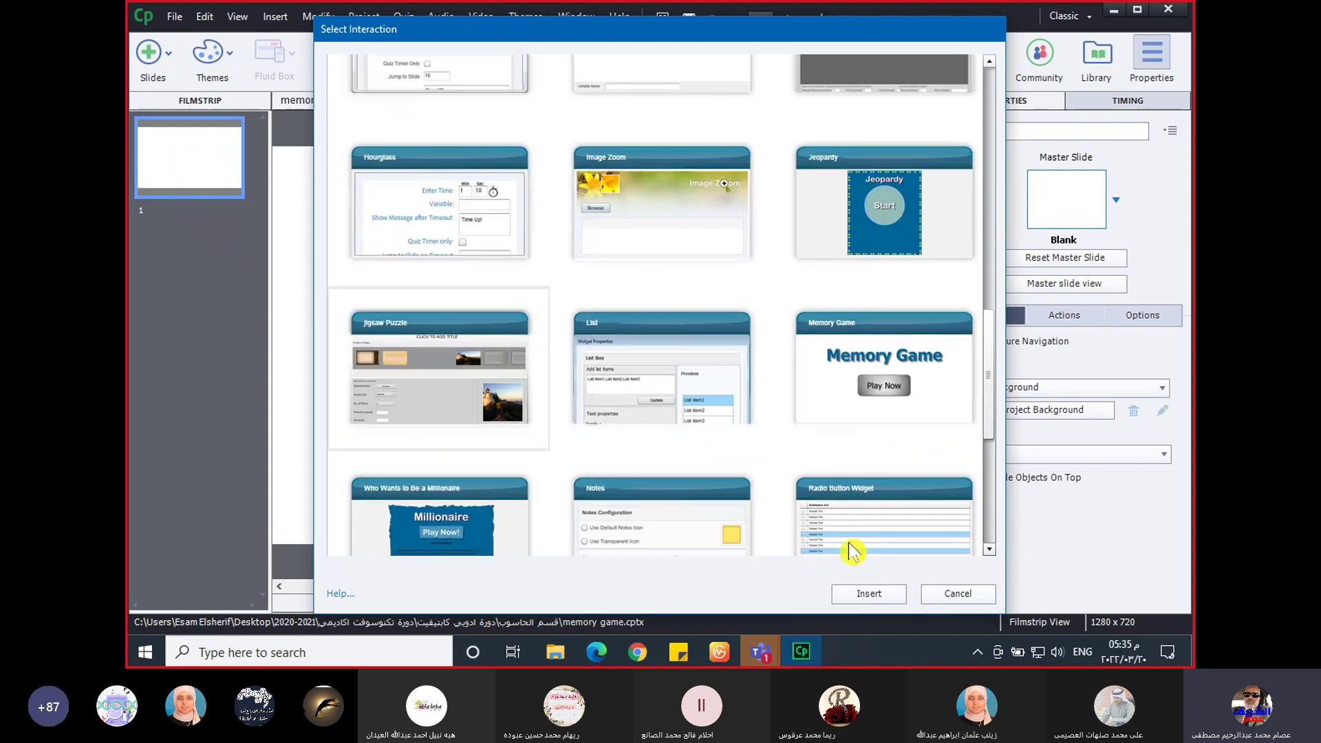
pyautogui.click(879, 596)
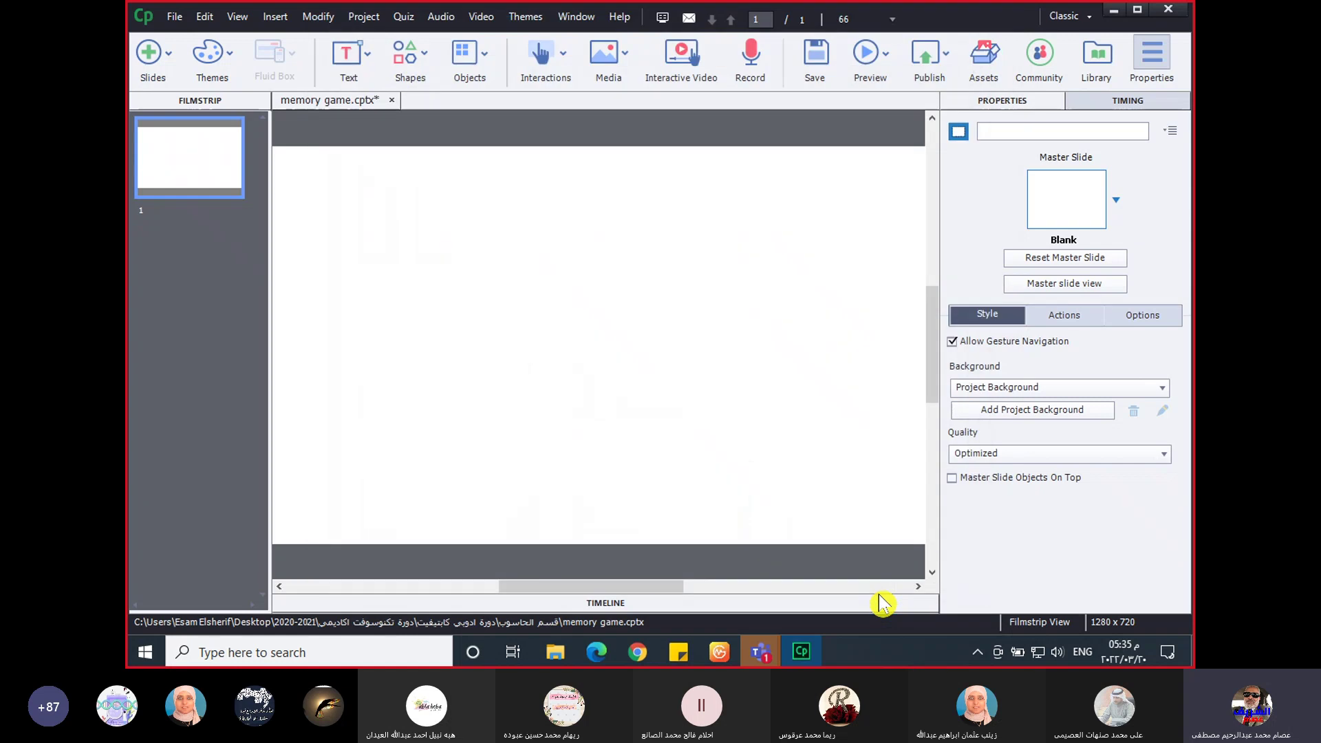
# - Switch to Microsoft Teams, read through the newer messages in the meeting chat and minimize the meeting window
pyautogui.moveTo(759, 661)
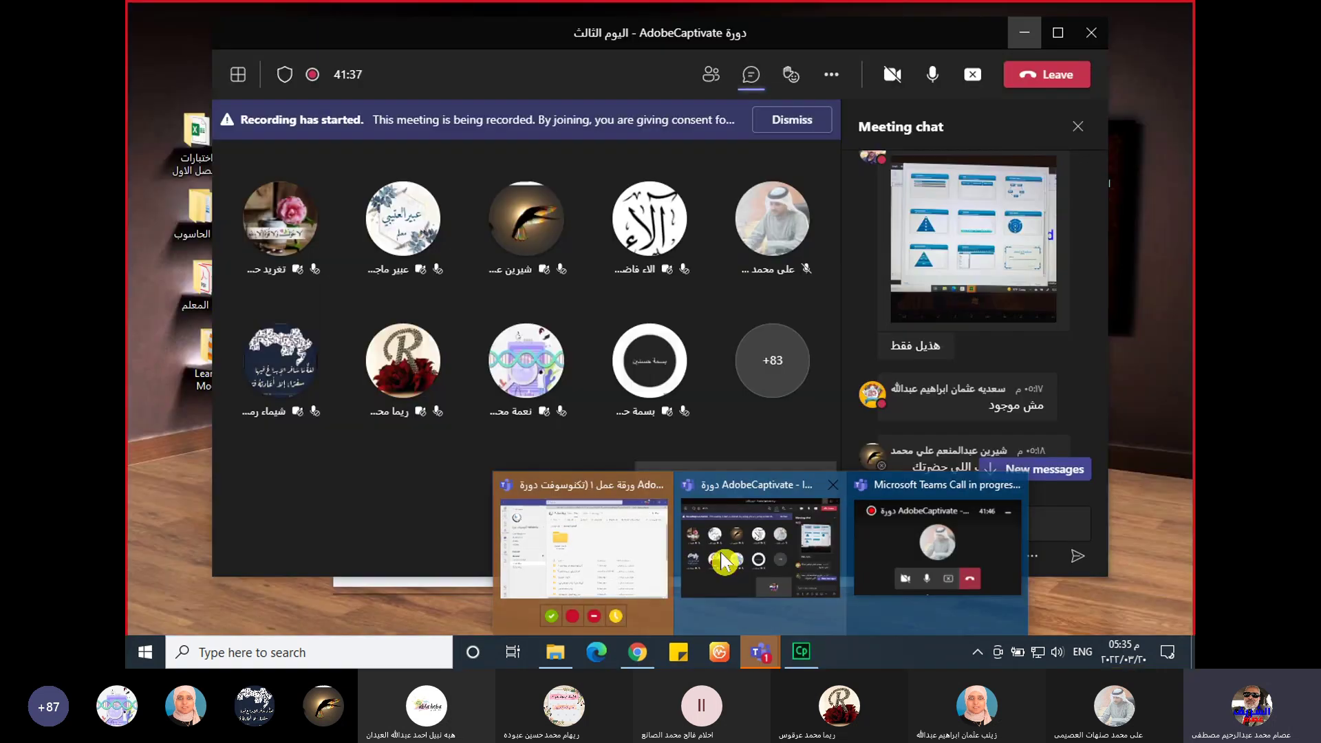
pyautogui.click(733, 550)
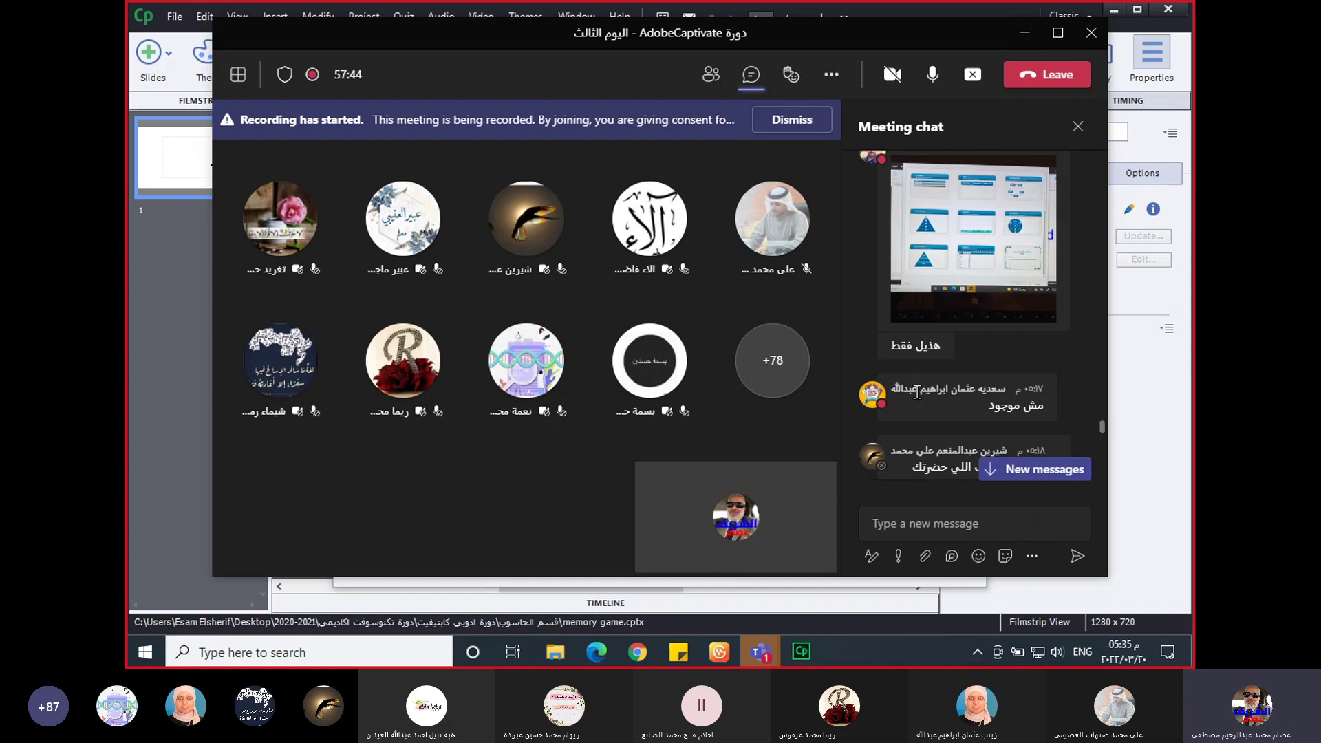
pyautogui.scroll(-5, 923, 390)
pyautogui.scroll(-8, 936, 385)
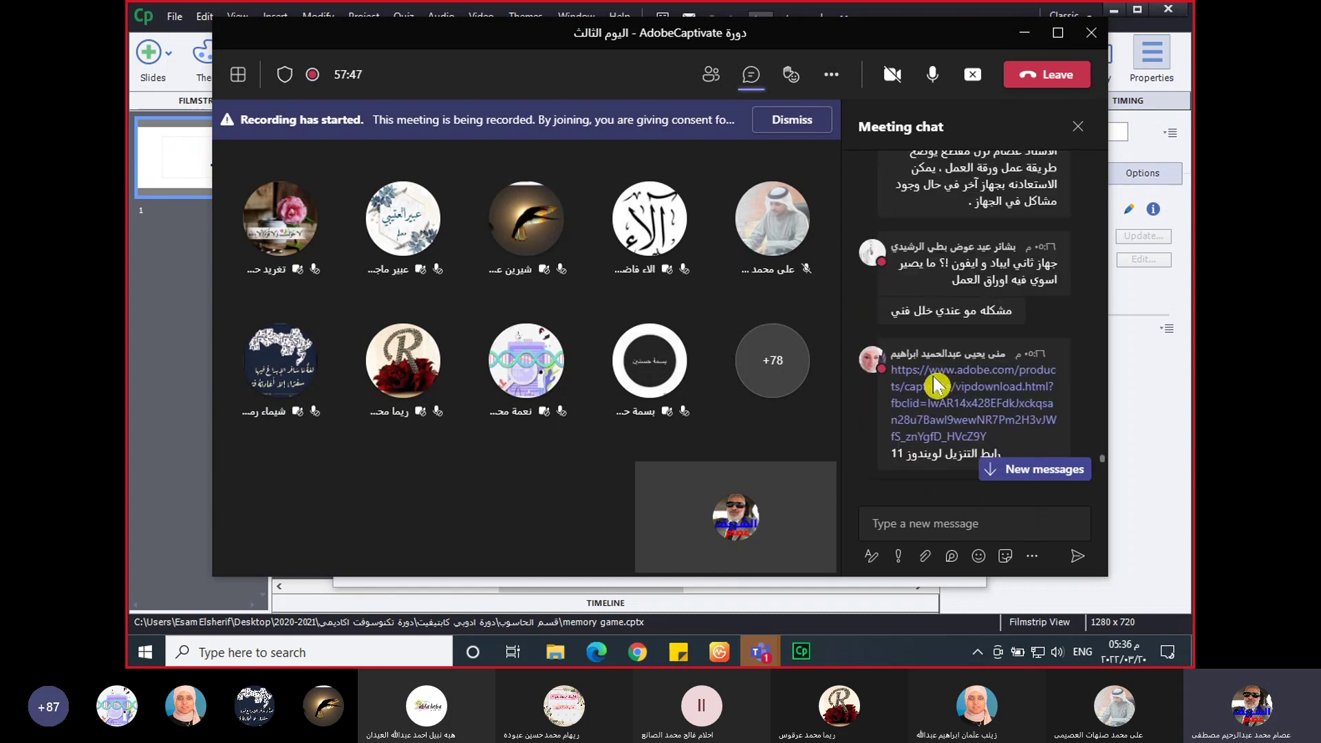
pyautogui.scroll(-4, 936, 385)
pyautogui.scroll(-4, 936, 386)
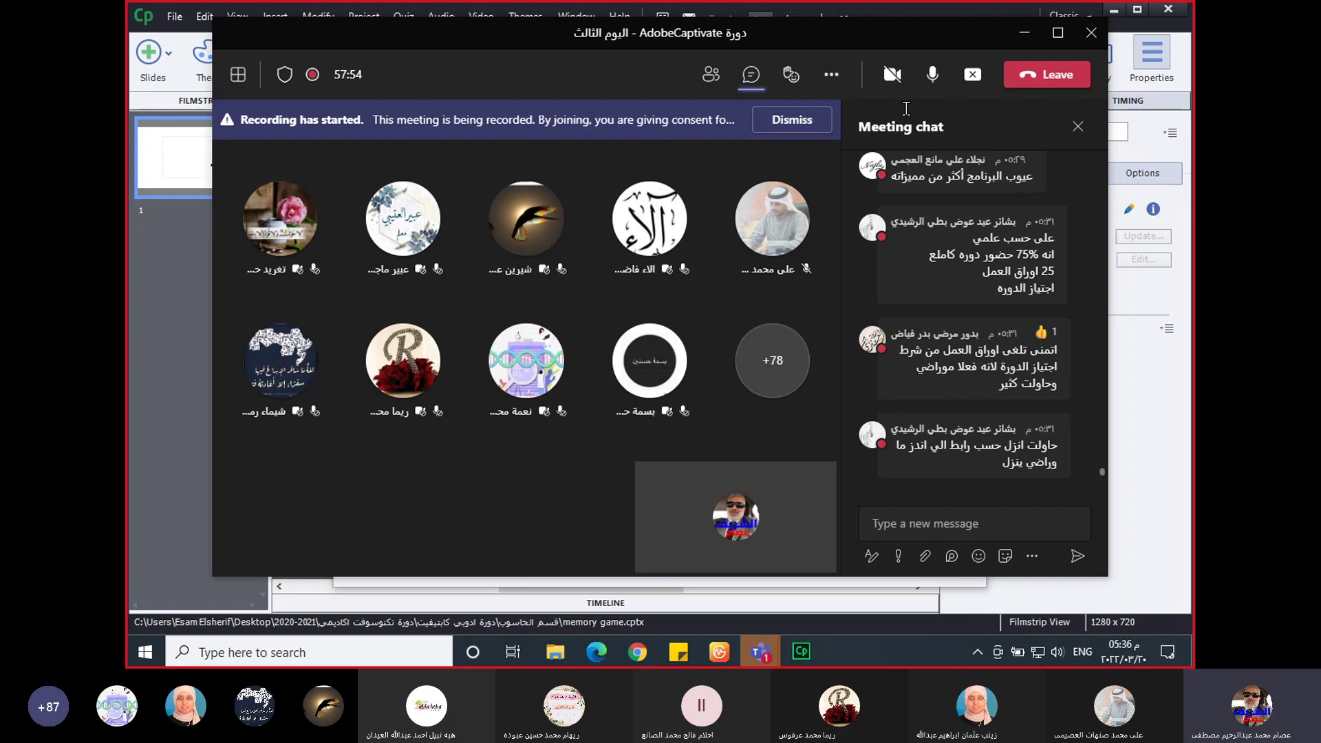
pyautogui.click(1026, 36)
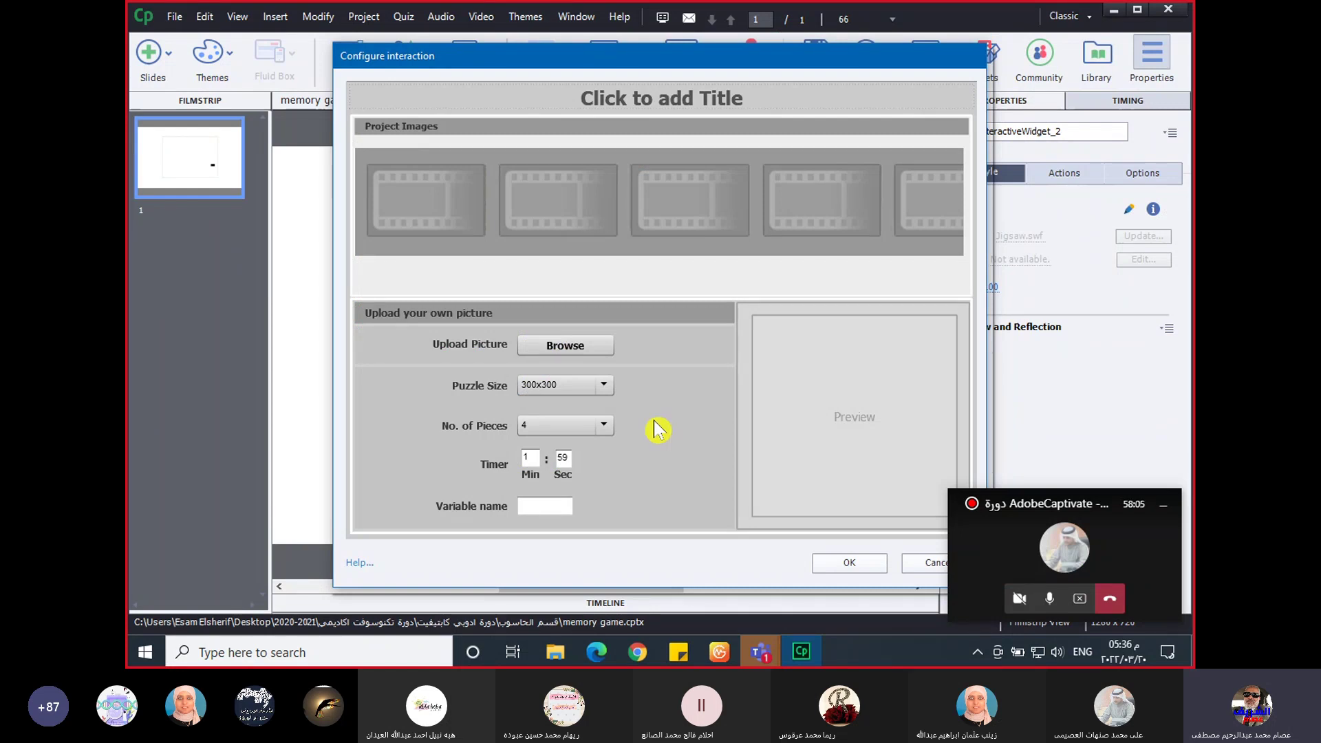
# - Replace the jigsaw puzzle's placeholder title with "Mirror"
pyautogui.click(682, 97)
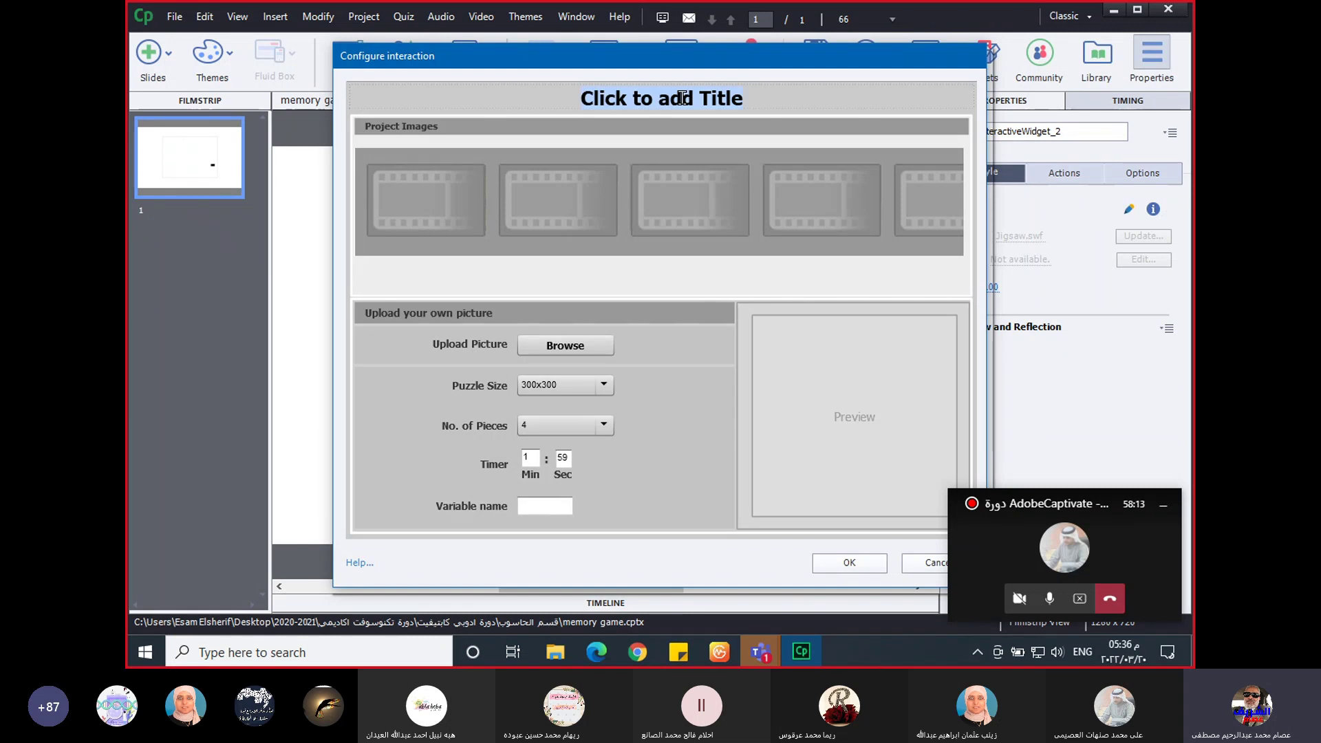
pyautogui.click(1163, 506)
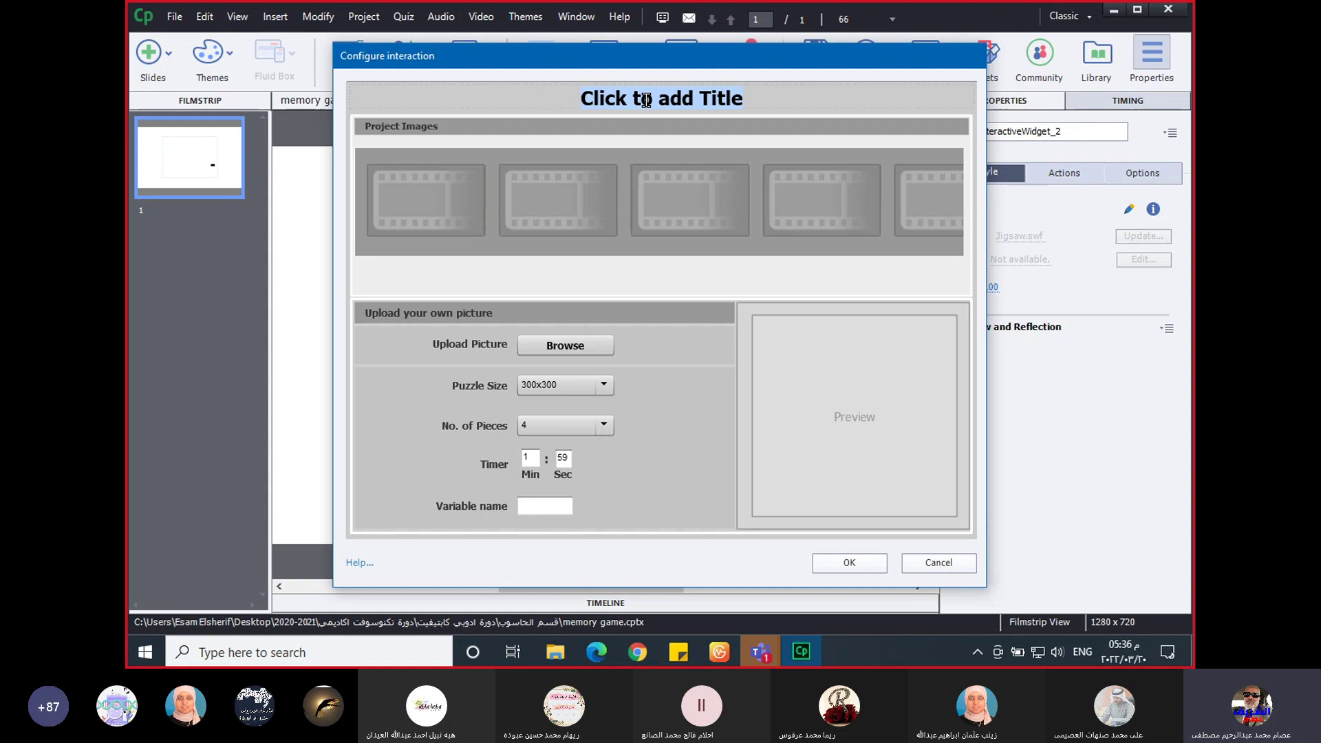
pyautogui.press('super+space')
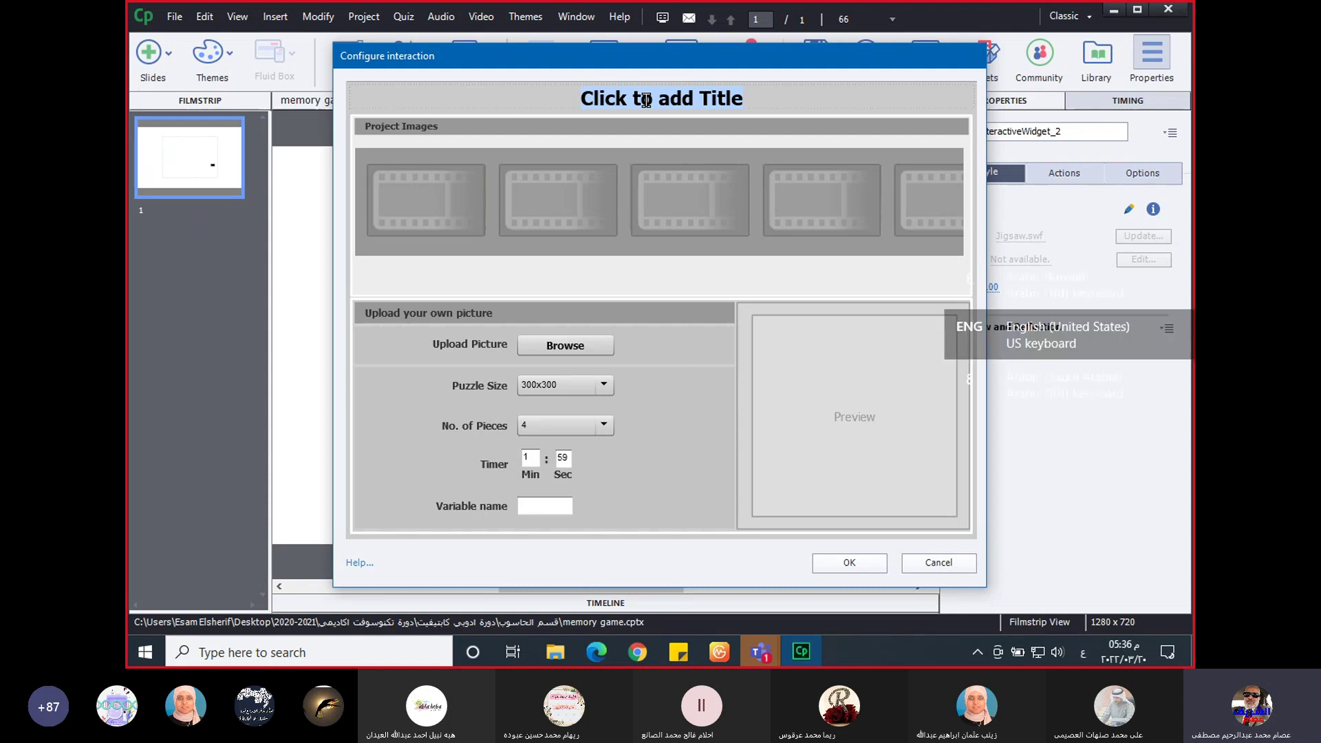
pyautogui.press('super+space')
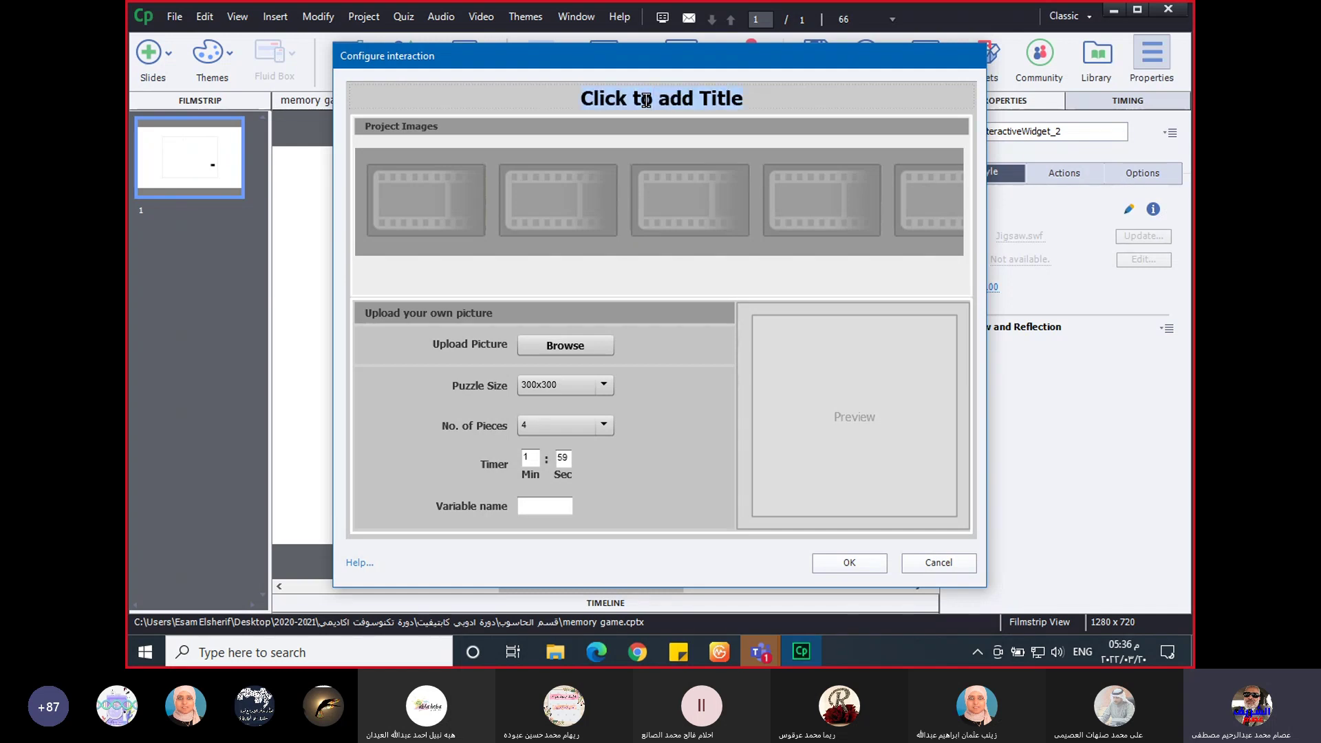
pyautogui.write('M')
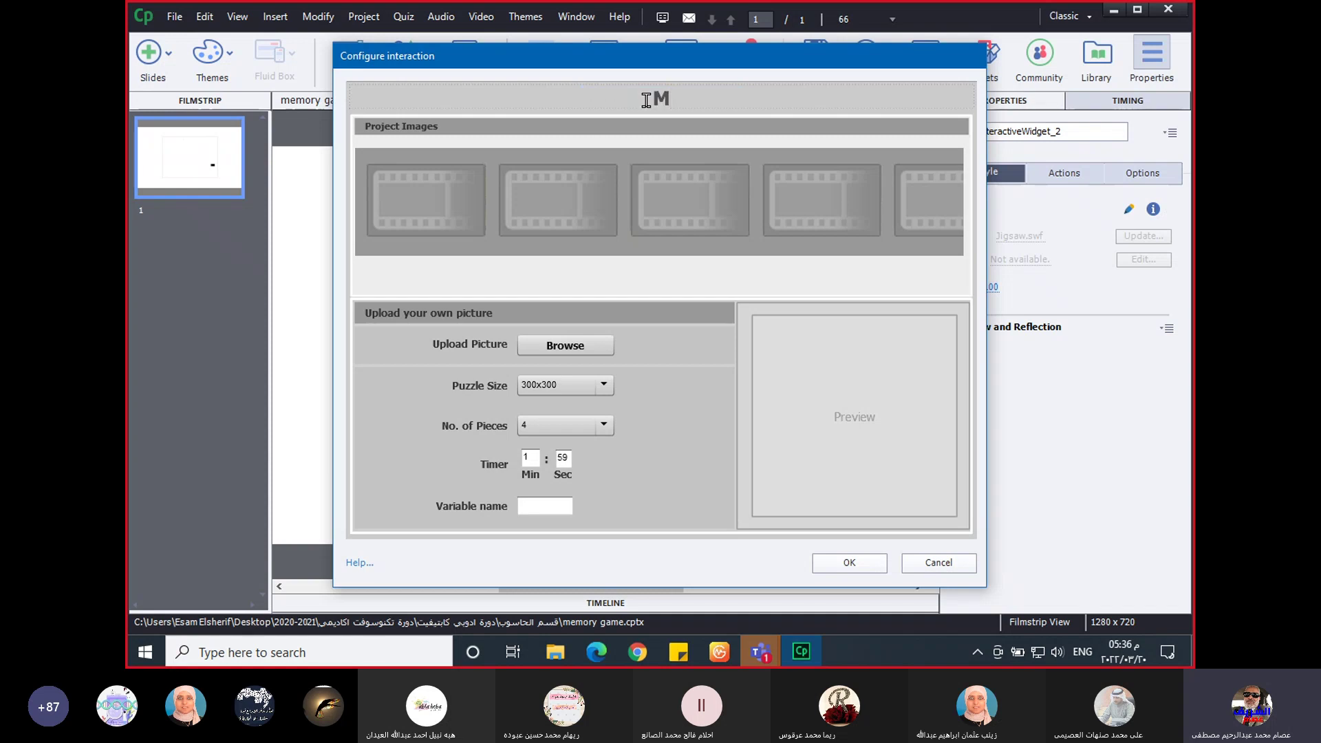
pyautogui.write('irror')
# - Upload the Adobe Captivate-logo image from the Pictures folder as the puzzle picture
pyautogui.click(551, 347)
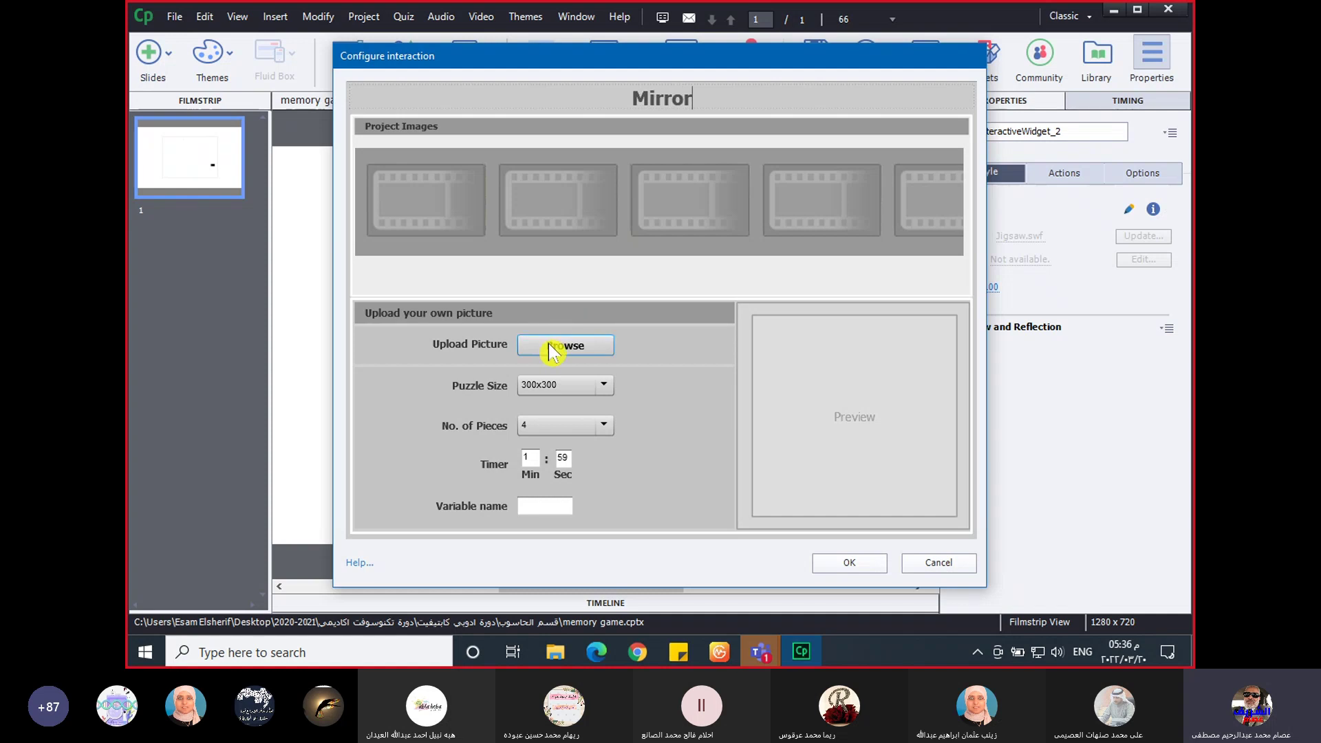
pyautogui.click(575, 355)
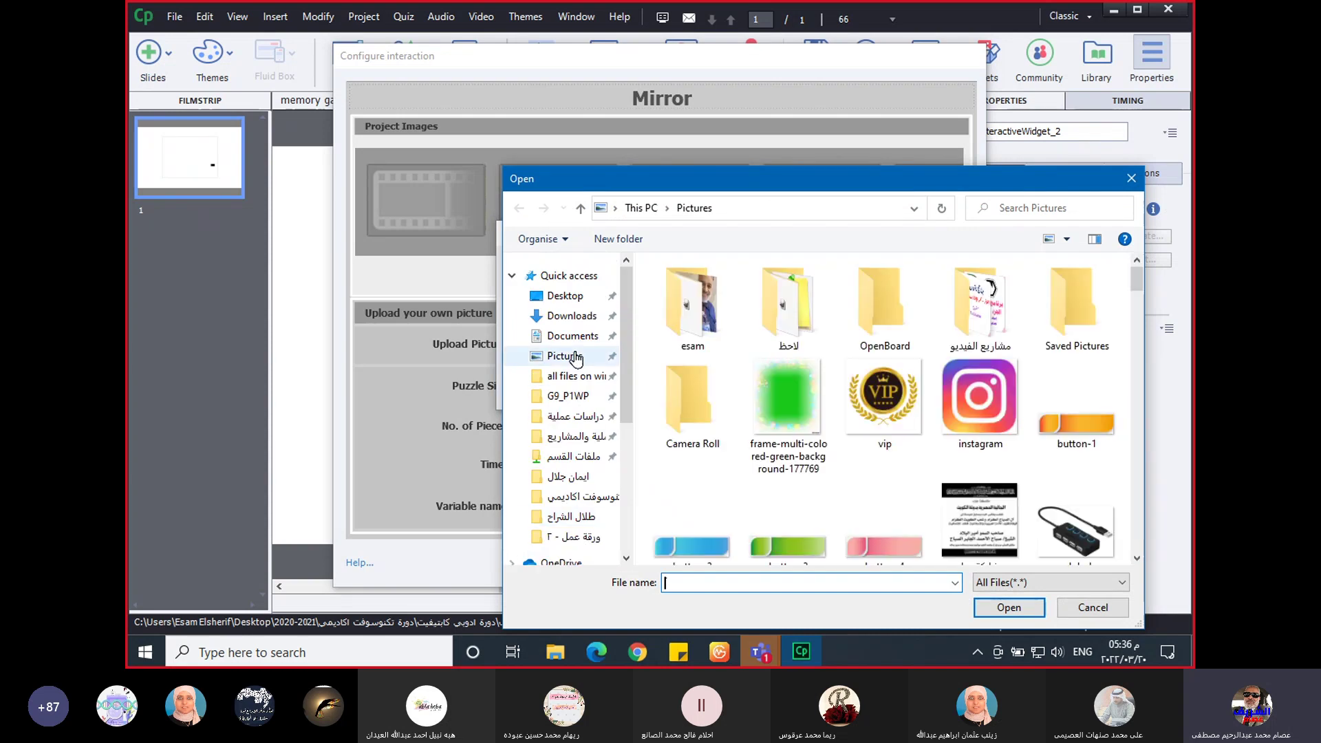
pyautogui.scroll(-2, 576, 358)
pyautogui.scroll(2, 571, 354)
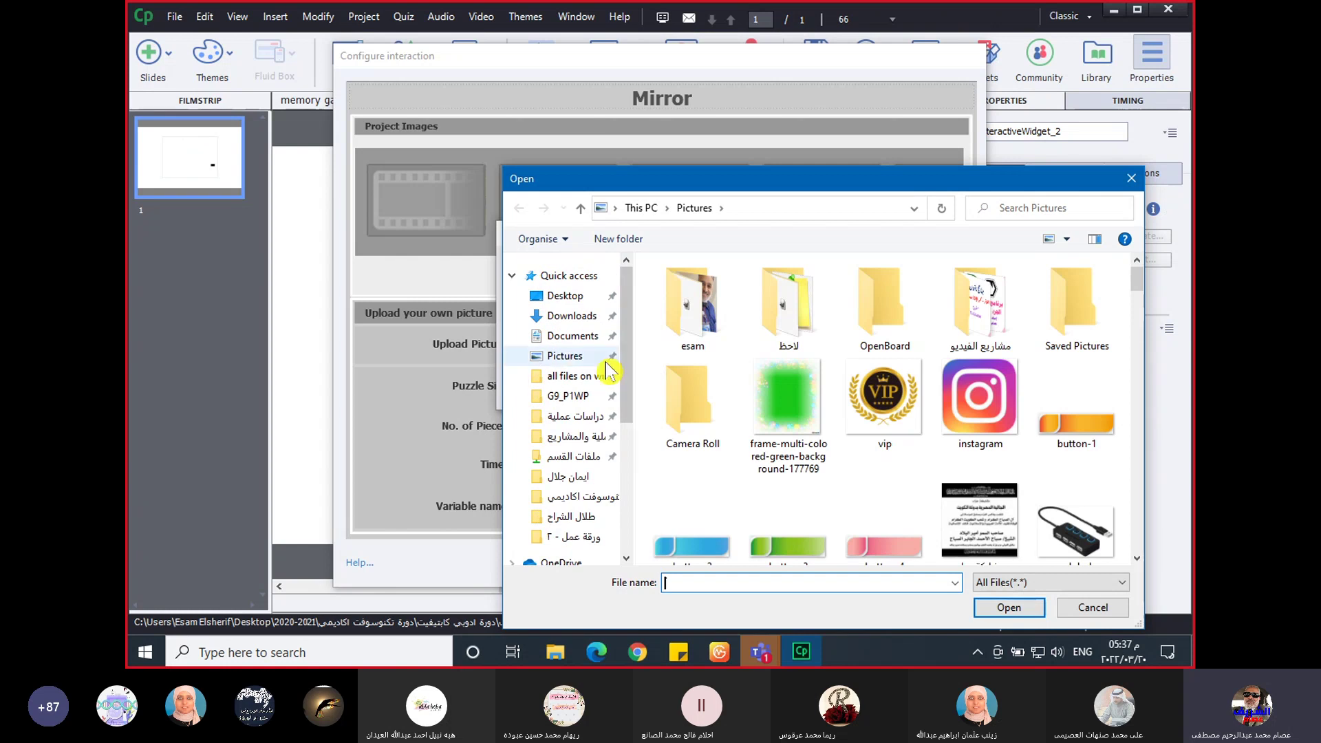
pyautogui.click(606, 361)
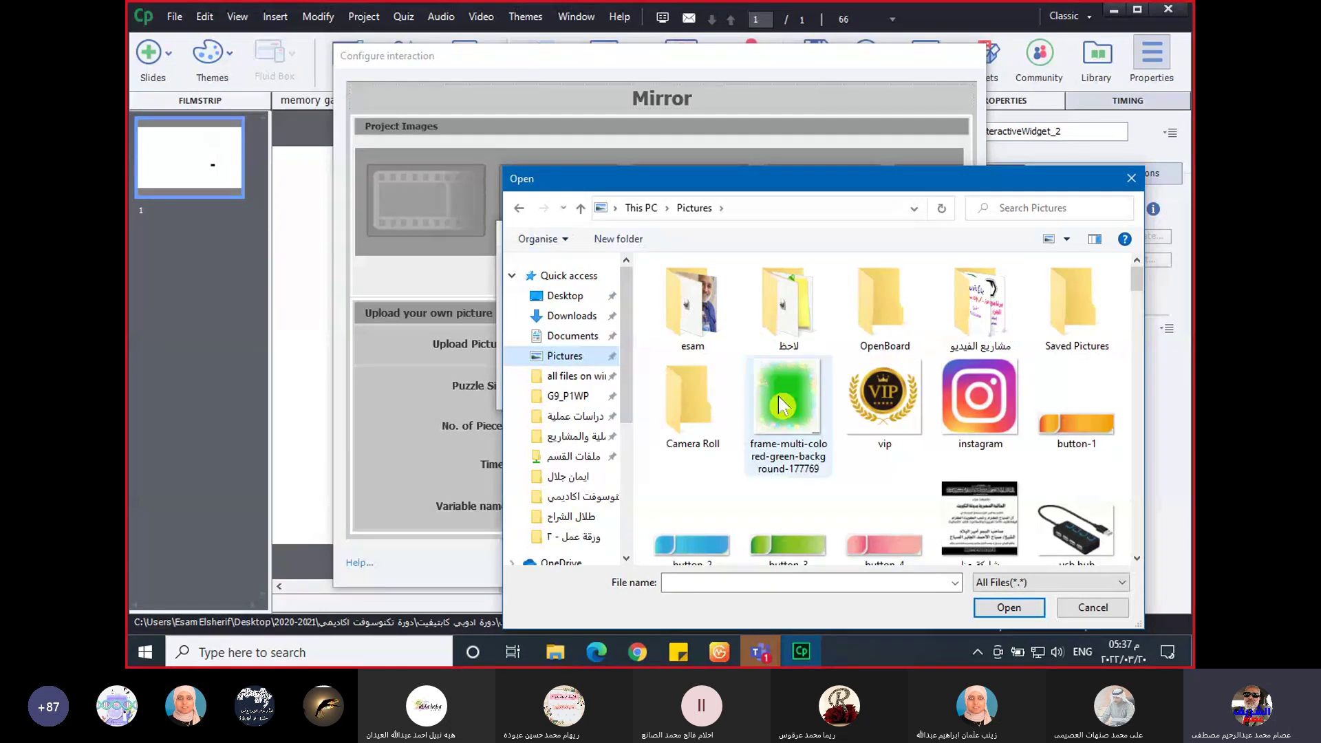
pyautogui.scroll(-5, 781, 394)
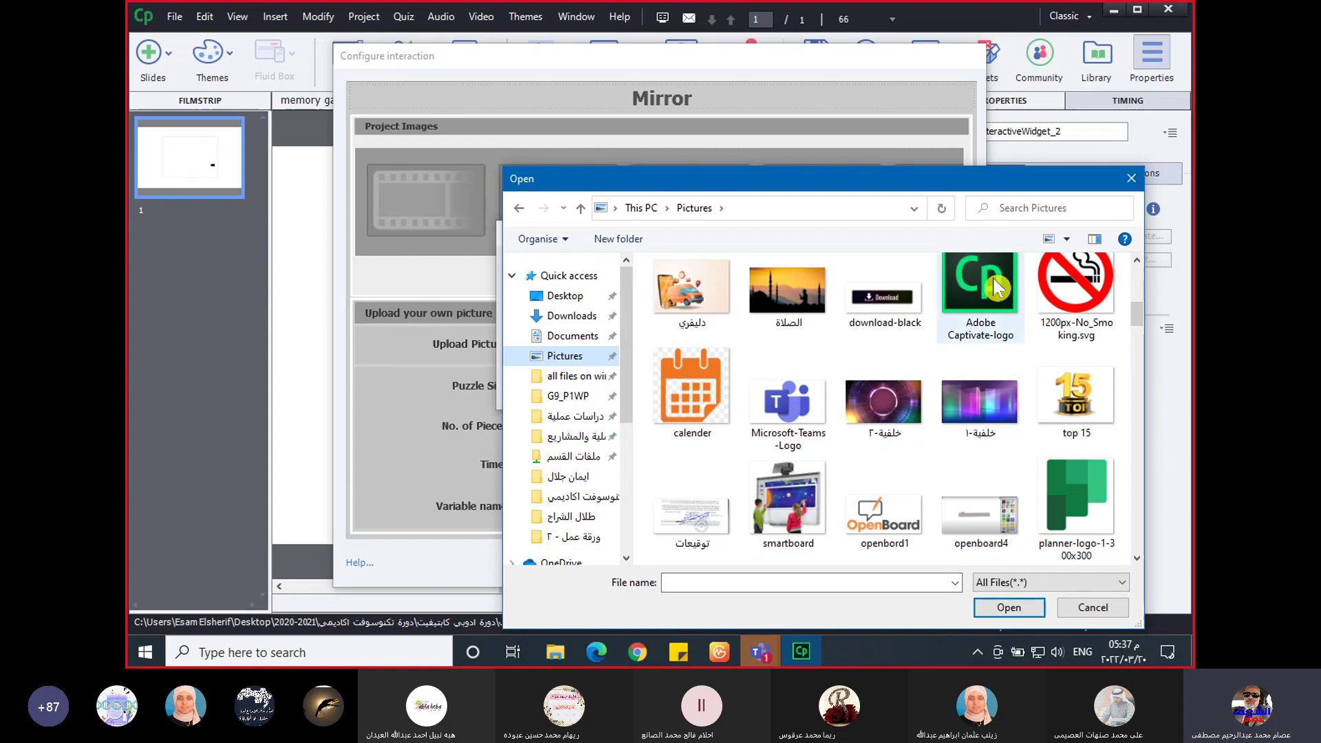
pyautogui.click(967, 291)
pyautogui.click(1009, 610)
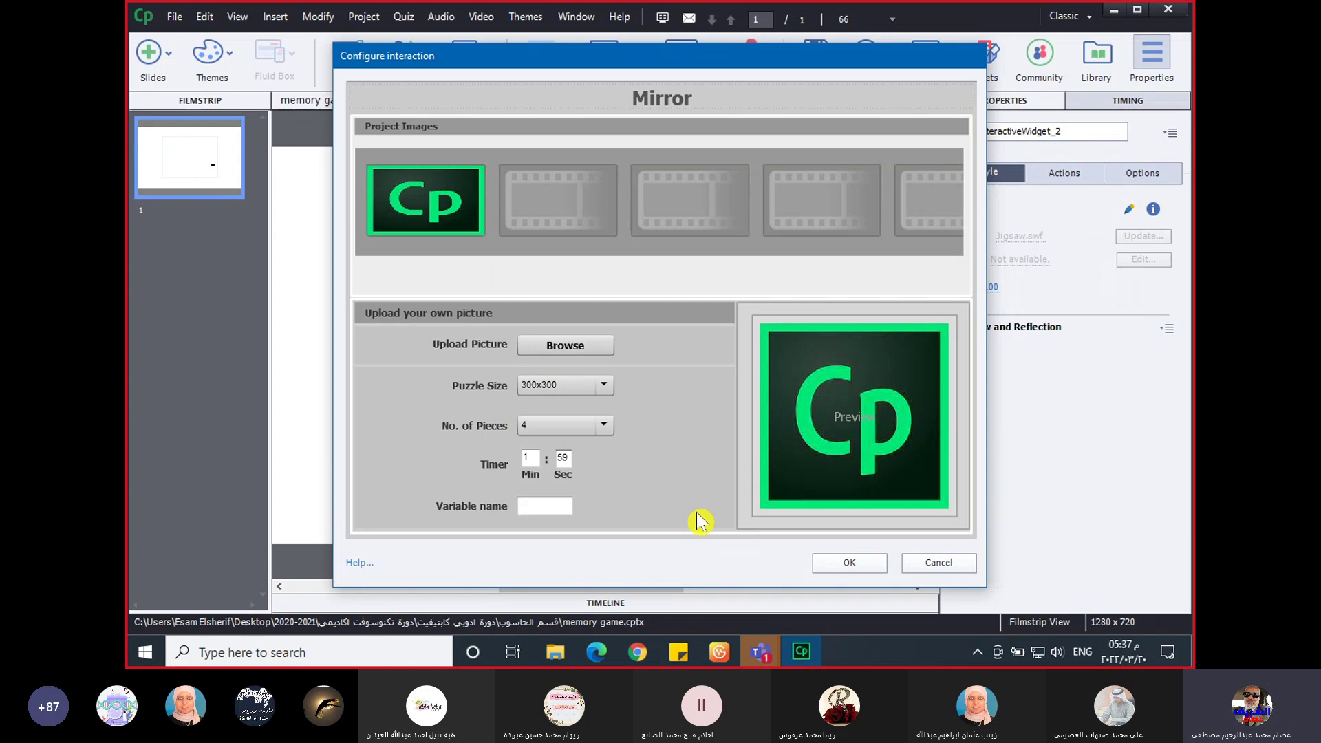
# - Set the puzzle size to 400x400, the number of pieces to 9 and the timer minutes to 2, and apply the configuration
pyautogui.click(611, 389)
pyautogui.click(569, 422)
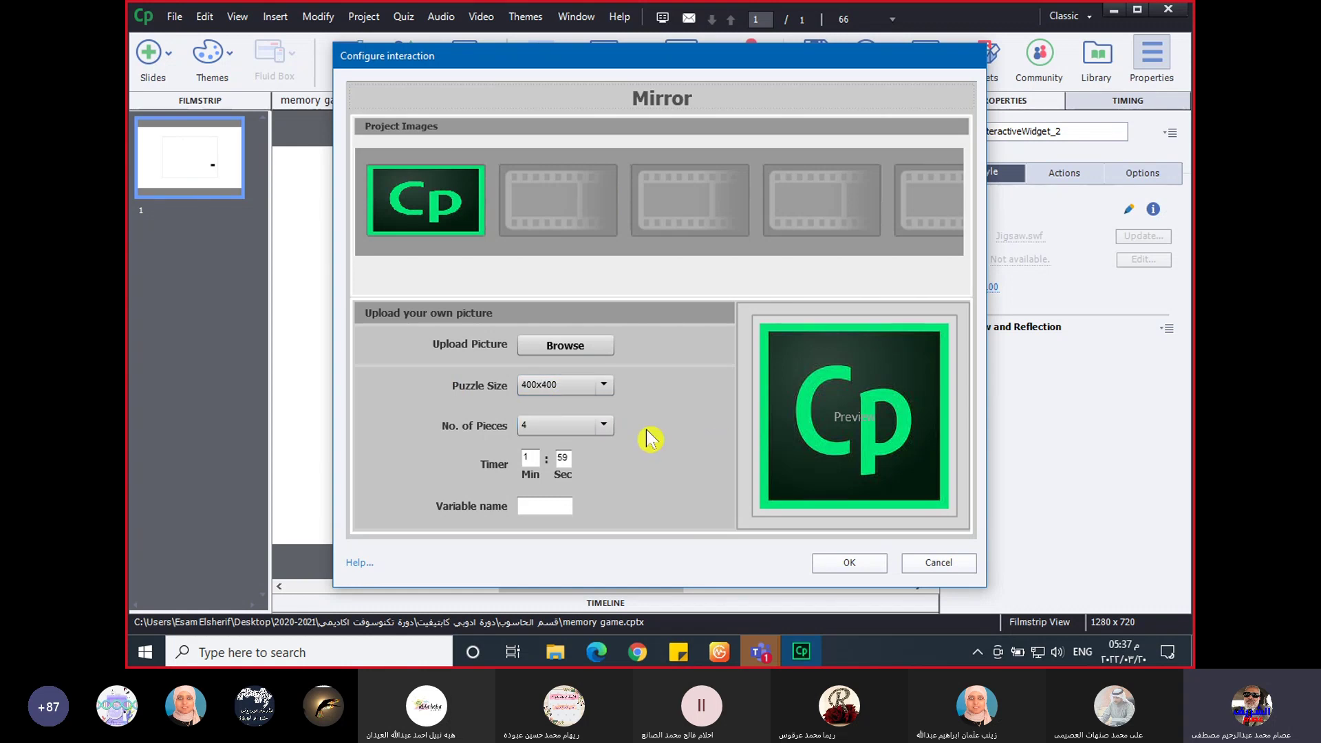
pyautogui.click(602, 427)
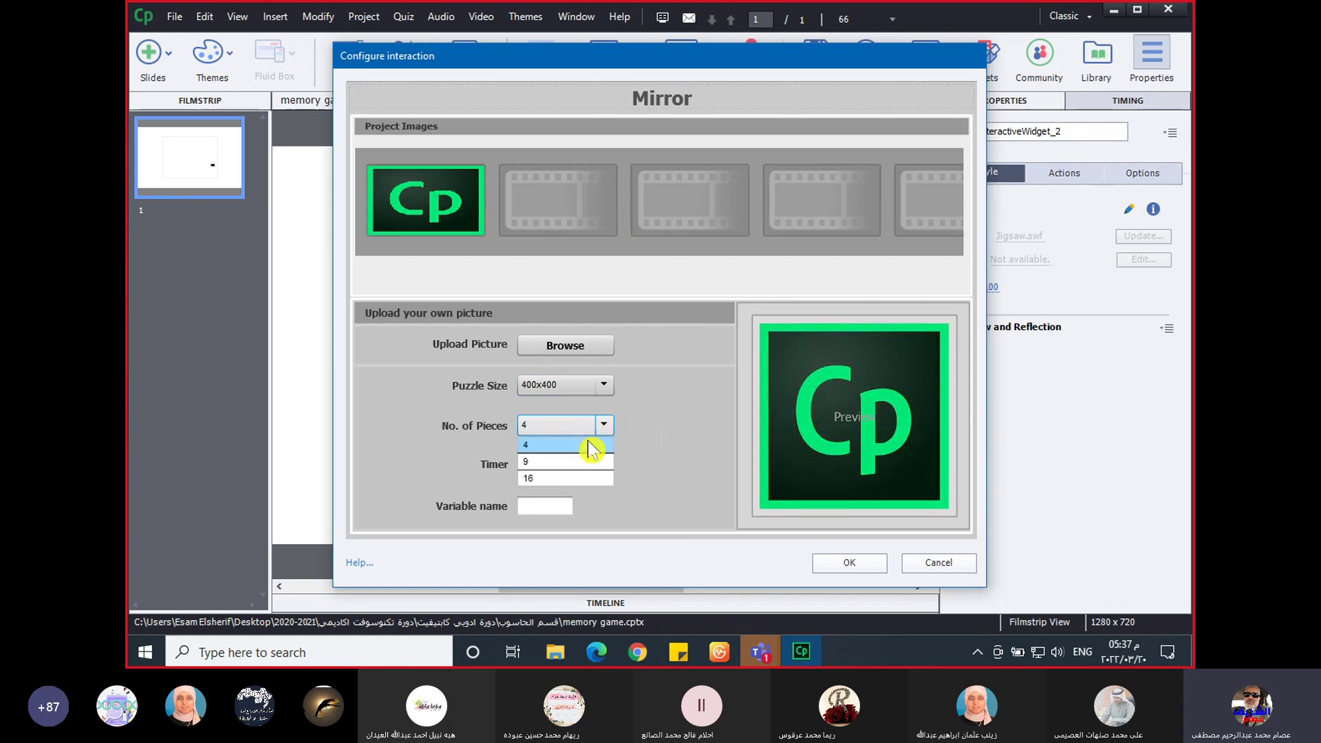
pyautogui.click(582, 462)
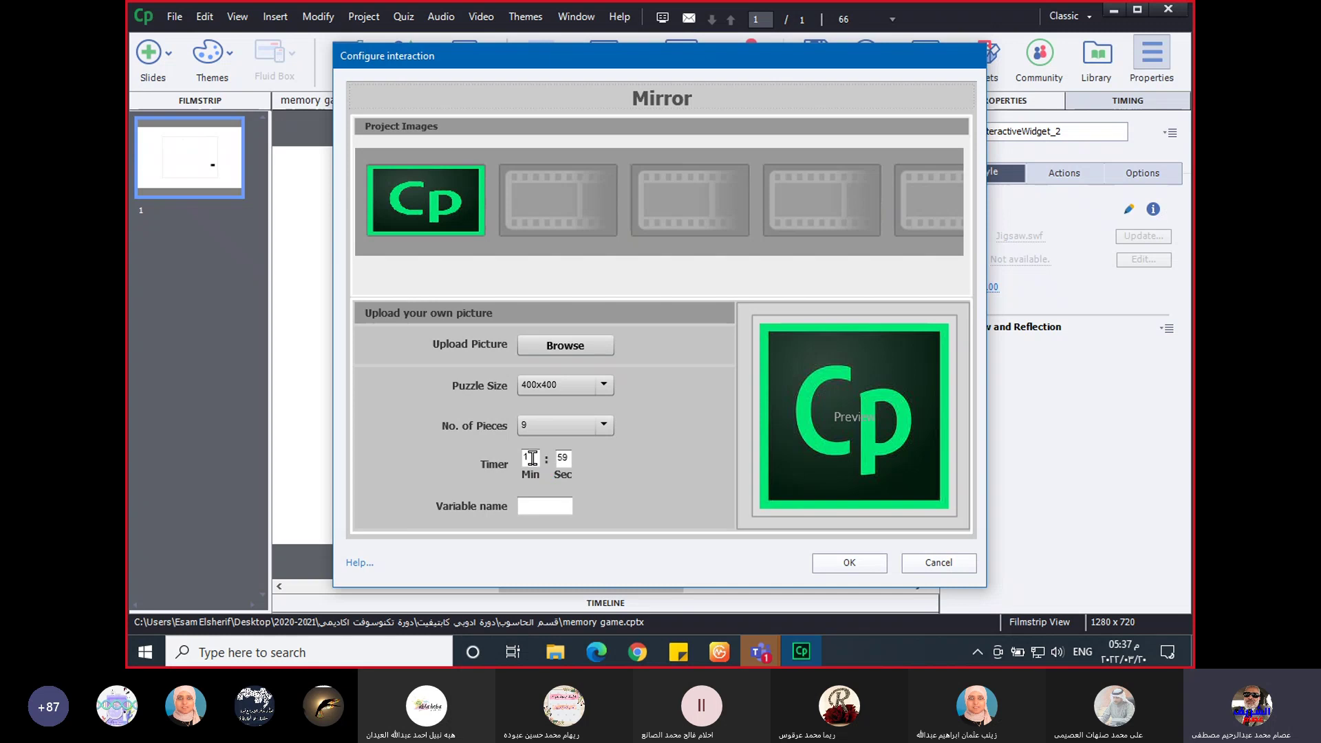
pyautogui.doubleClick(532, 458)
pyautogui.write('2')
pyautogui.click(832, 565)
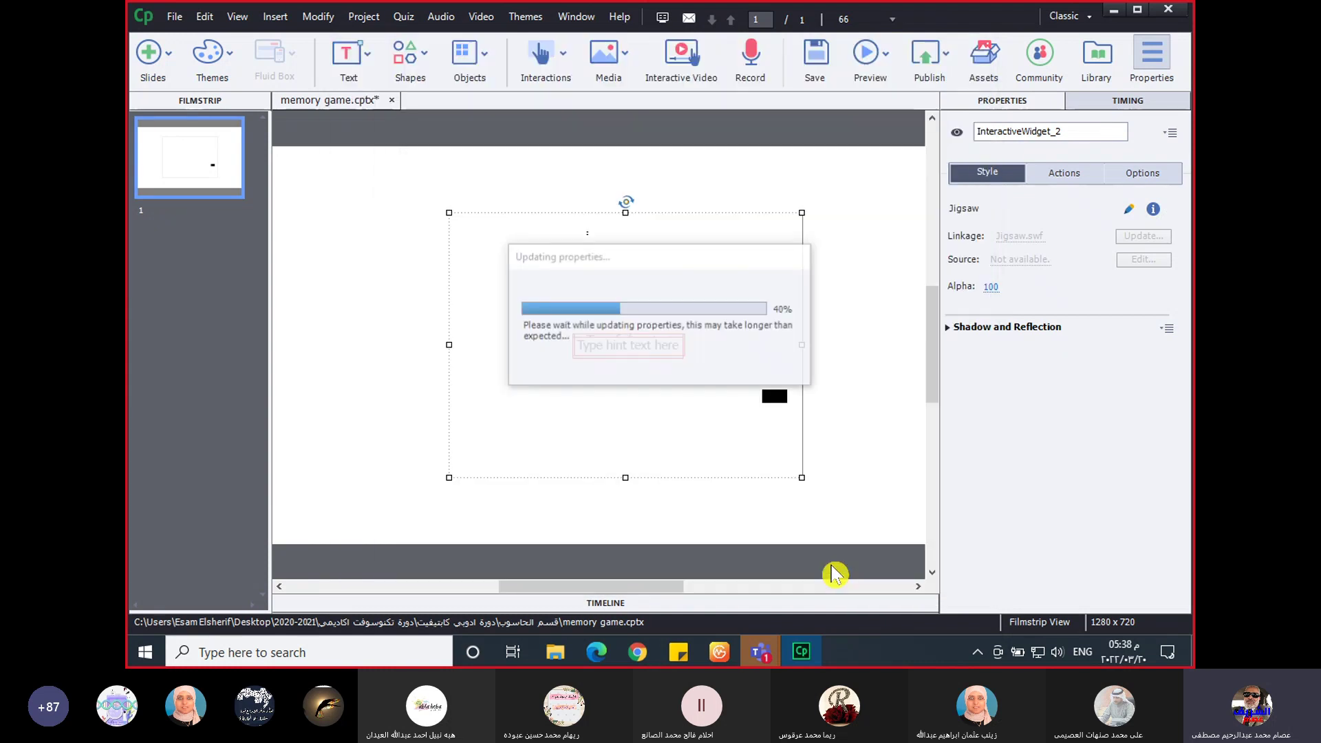
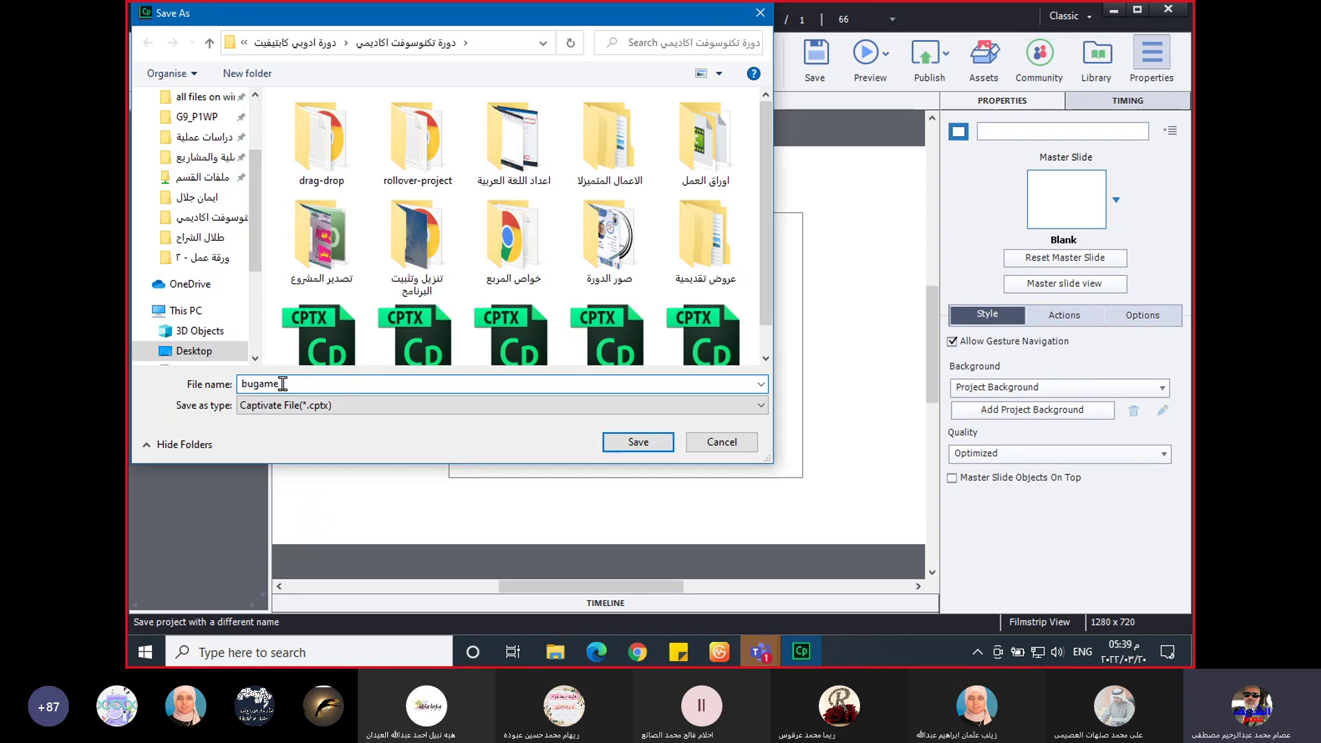
# - Save the project as "buzzle game" and publish it to the computer in HTML5 format, declining to view the output
pyautogui.write('zzle')
pyautogui.click(629, 443)
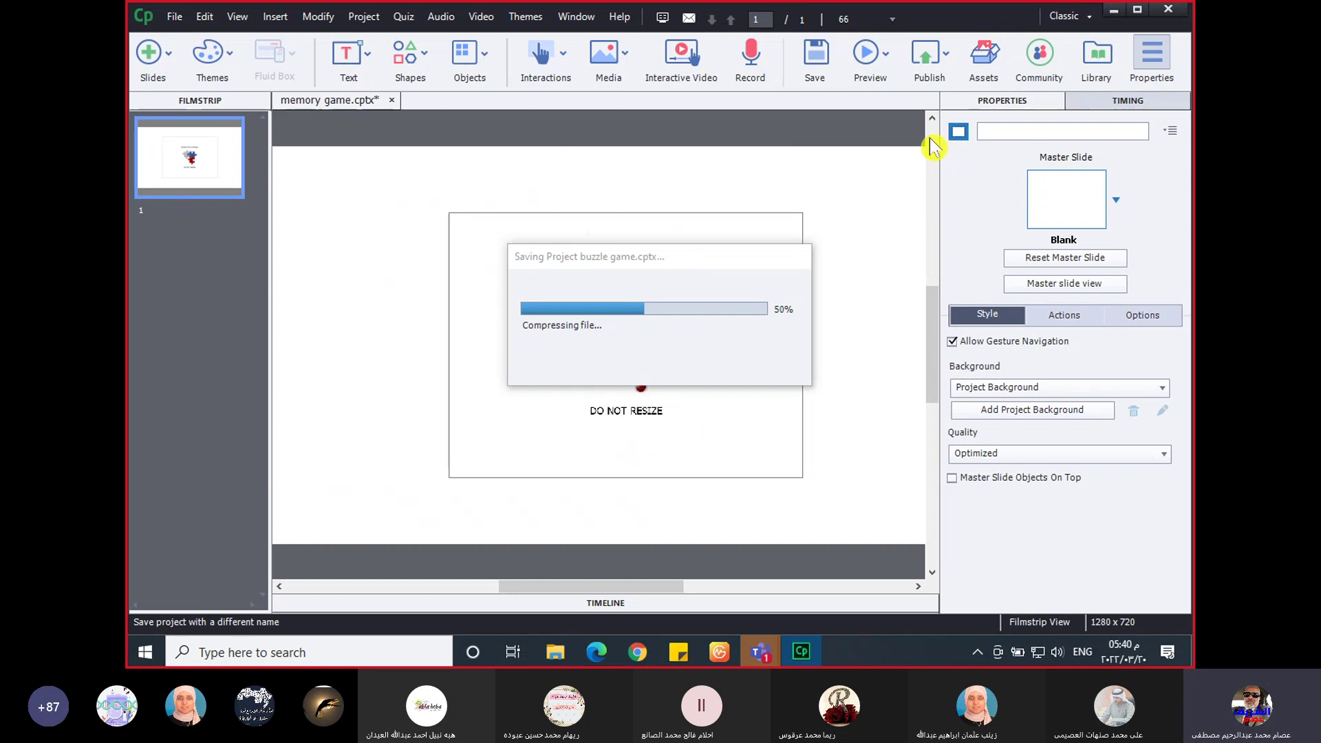
pyautogui.click(930, 60)
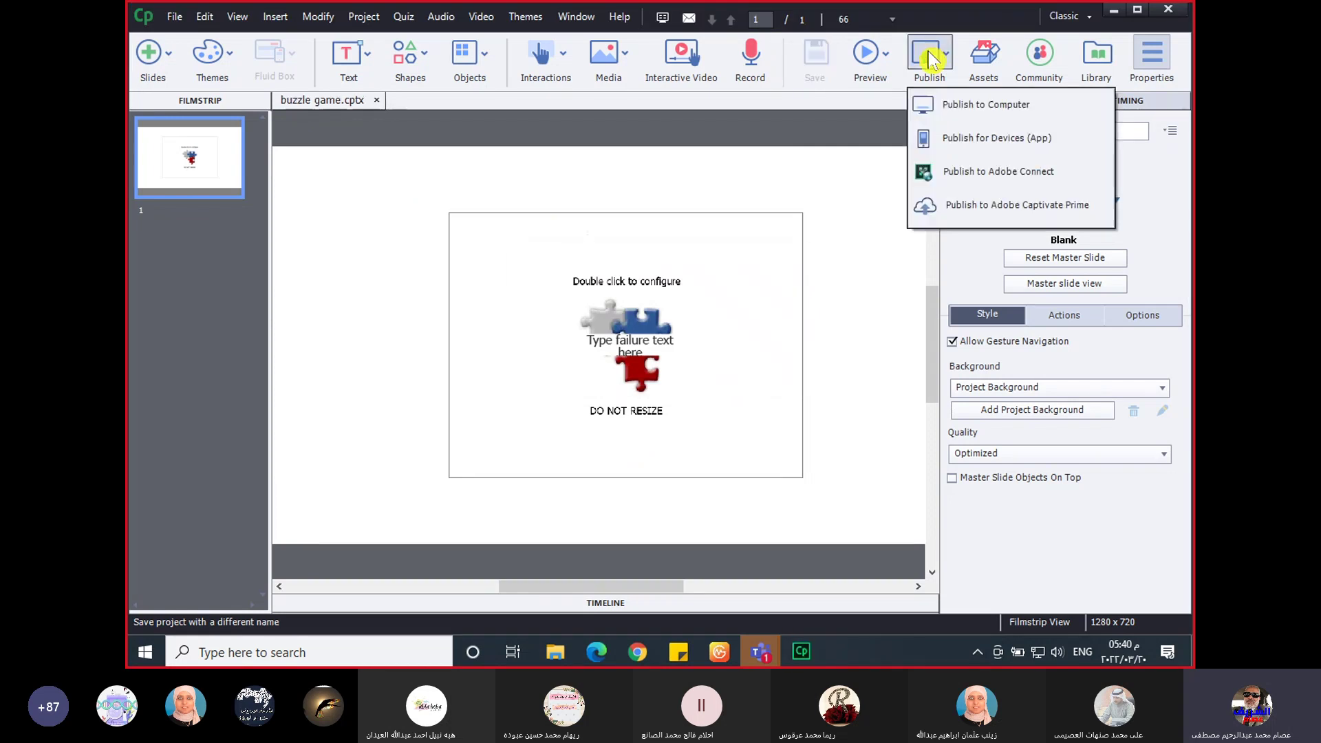
pyautogui.click(939, 105)
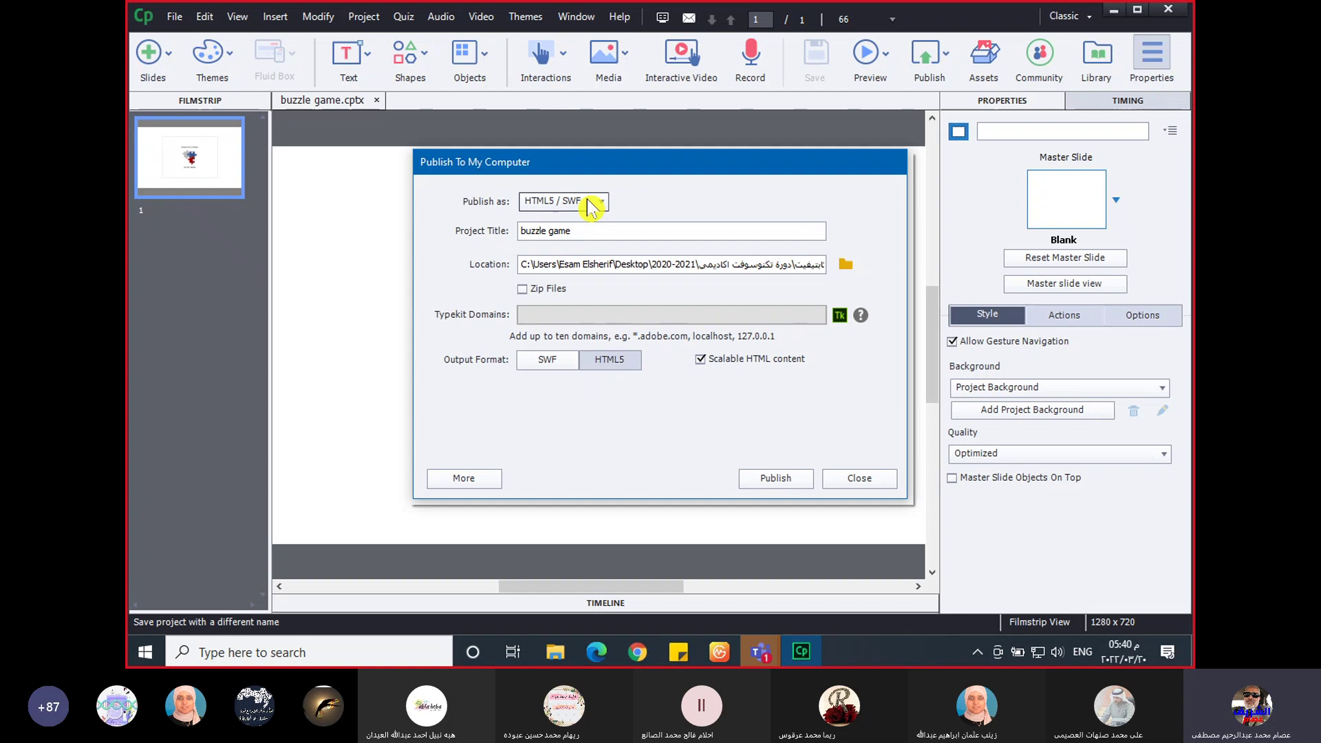
pyautogui.click(846, 267)
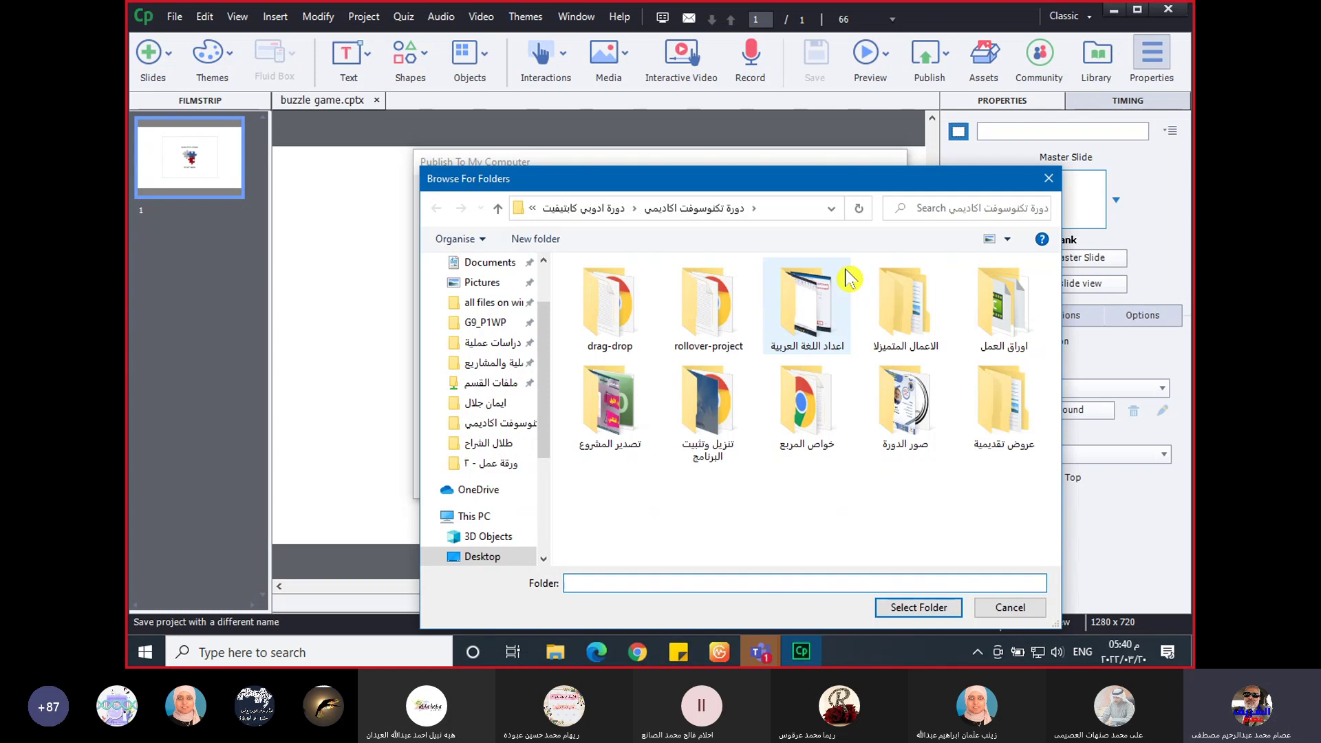
pyautogui.click(919, 608)
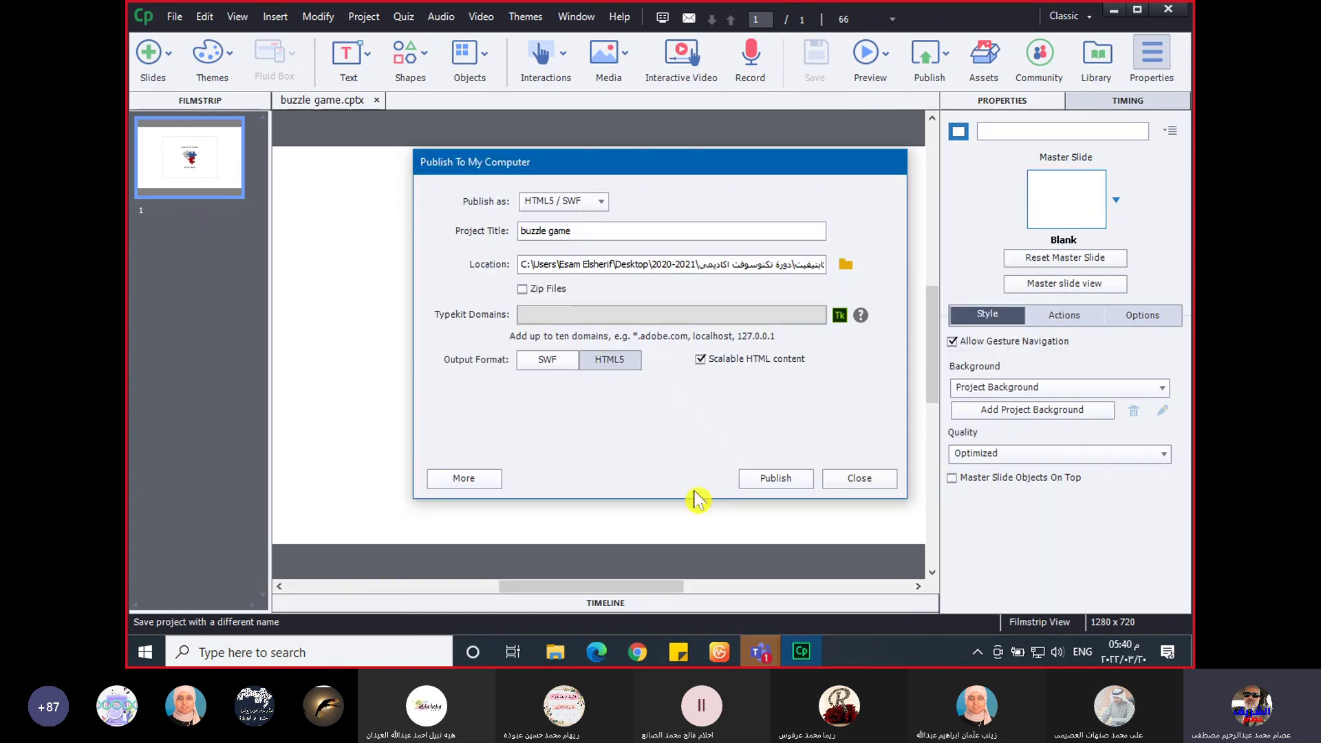
pyautogui.click(777, 480)
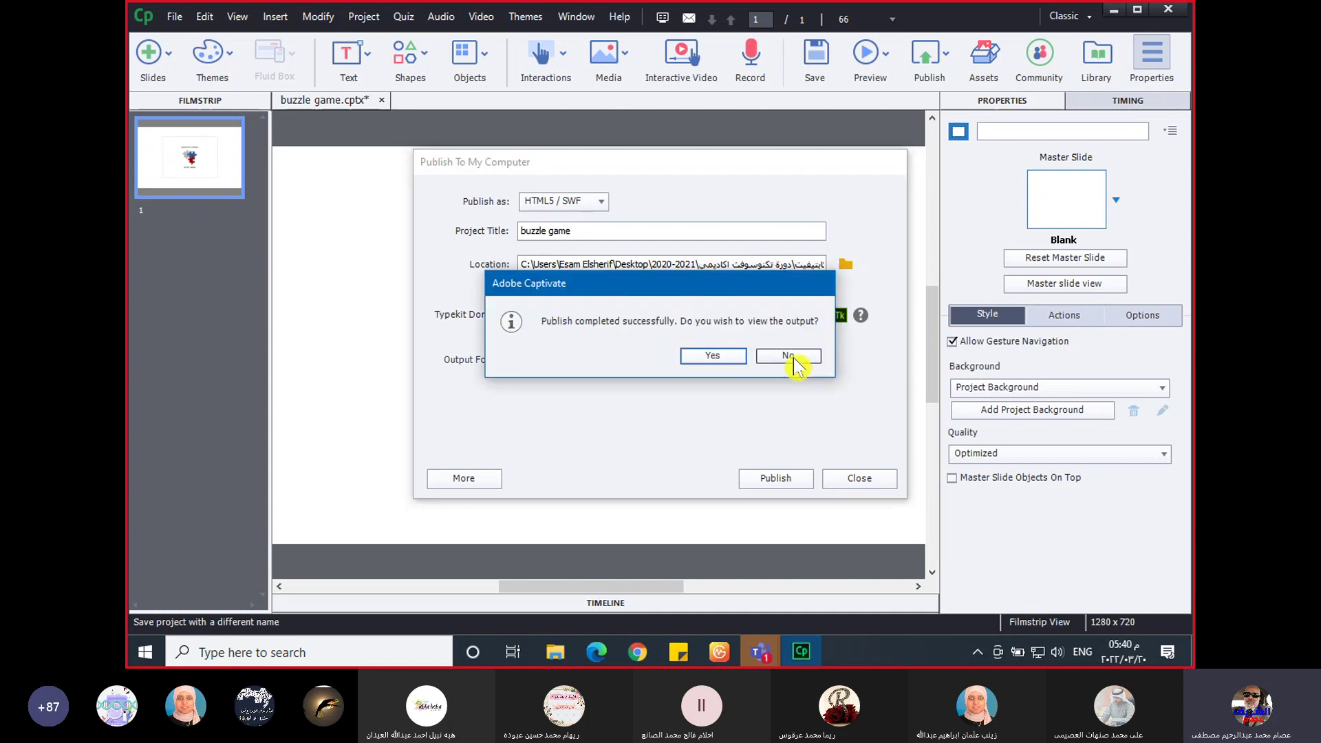
pyautogui.click(794, 358)
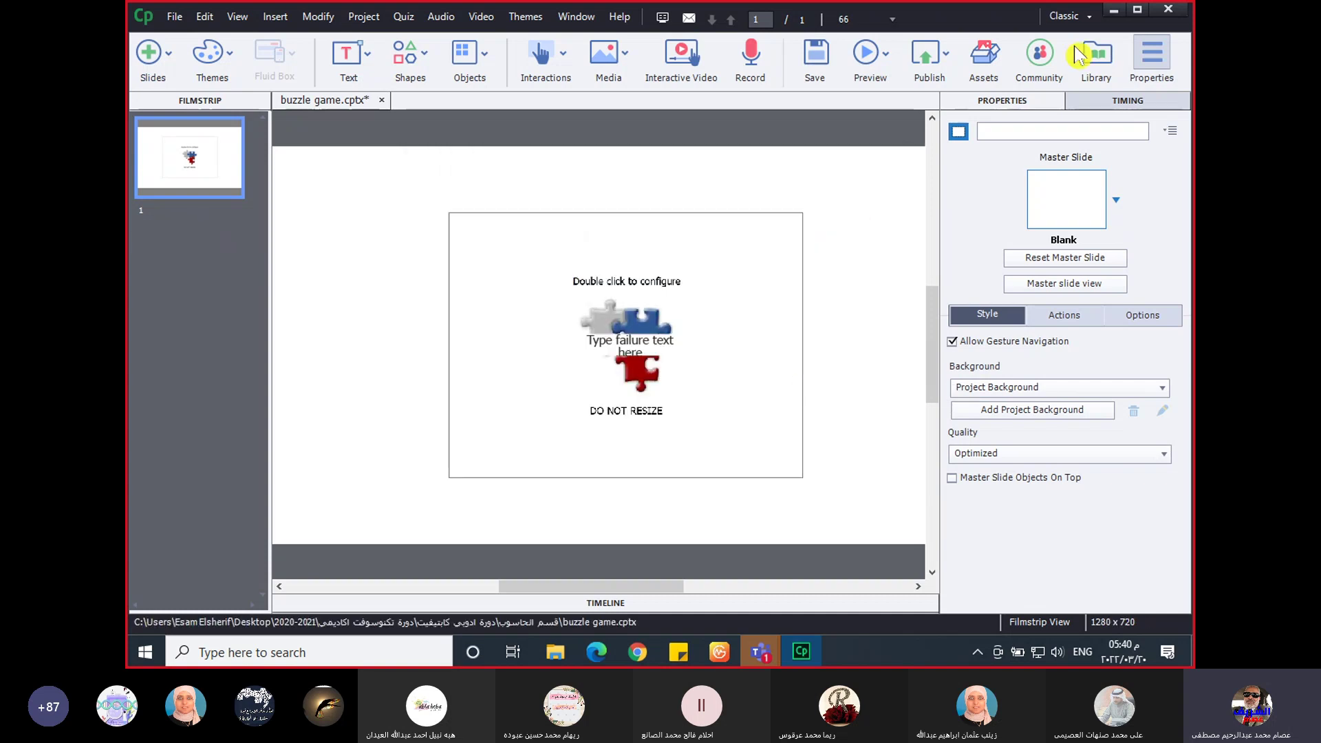
# - Switch to File Explorer and open the index page from the published buzzle game folder in the browser
pyautogui.click(1111, 11)
pyautogui.click(556, 658)
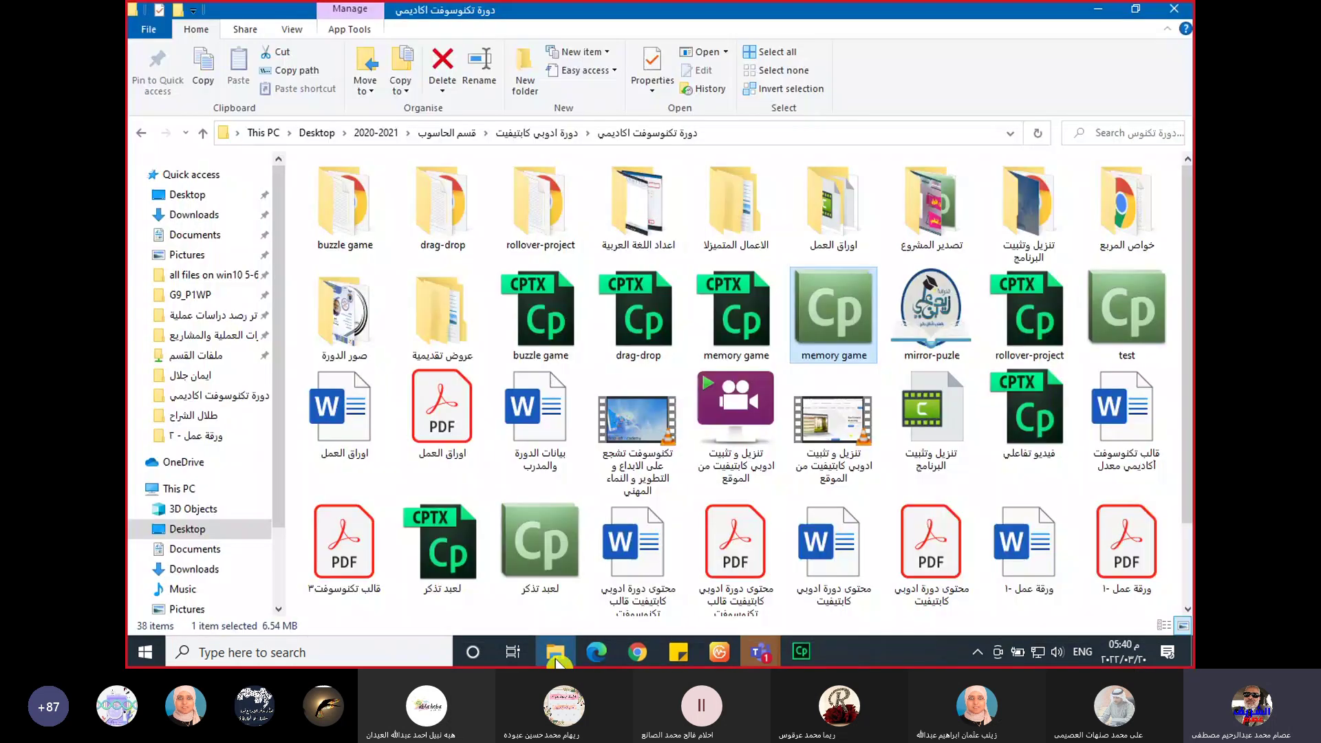
pyautogui.doubleClick(351, 219)
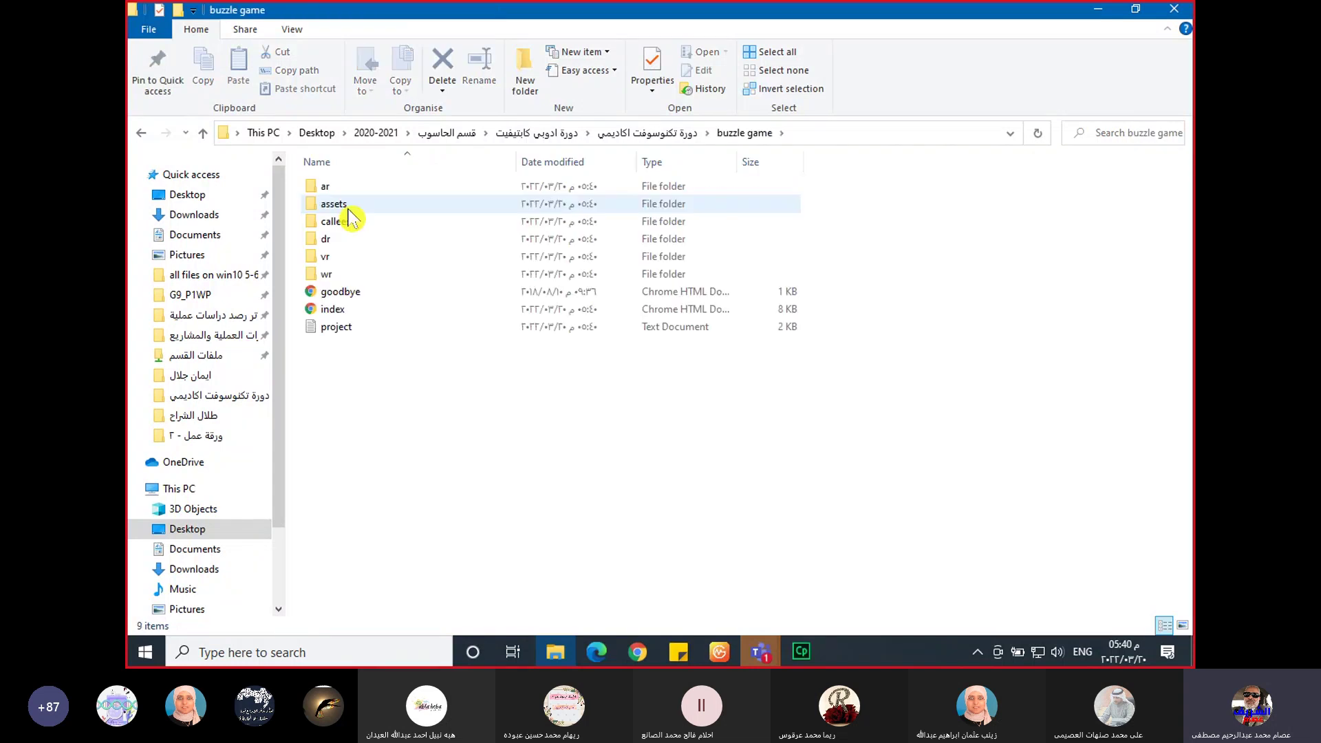
pyautogui.click(344, 310)
pyautogui.press('Return')
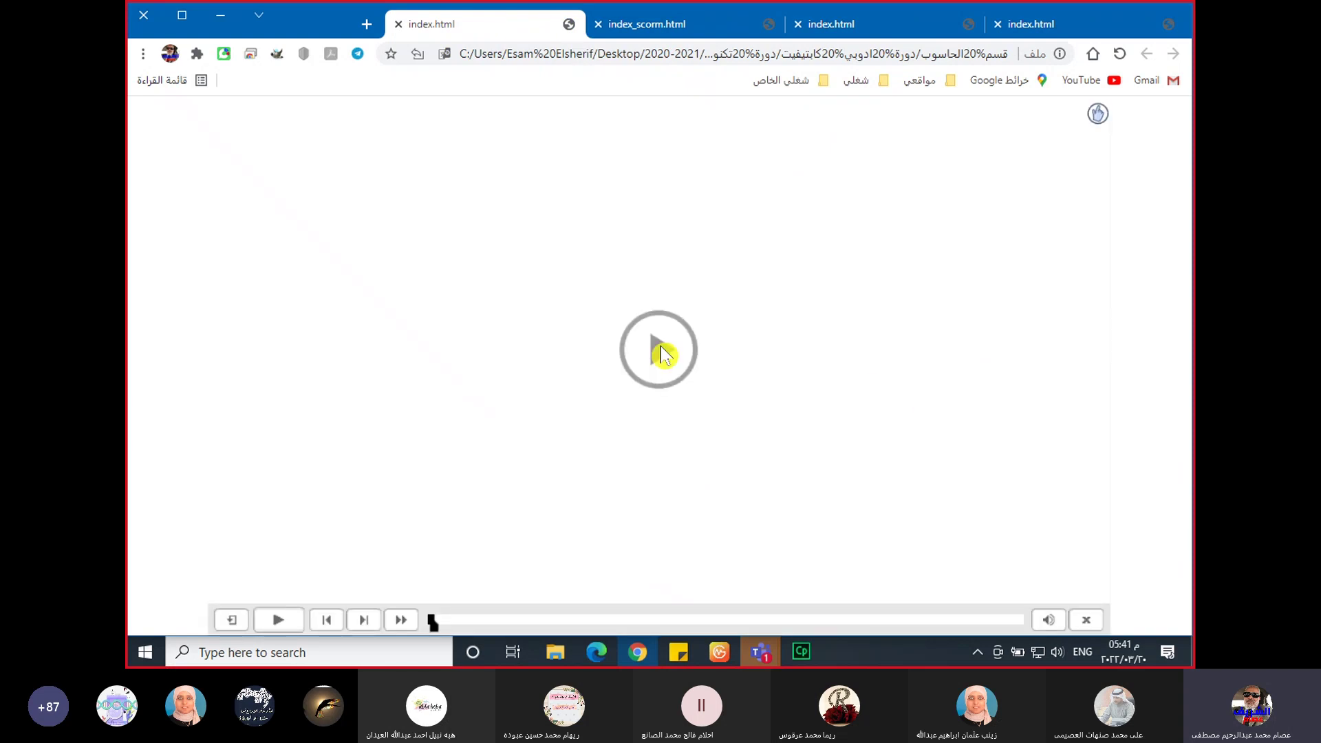
# - Play the published puzzle page through its timeline, close its tab and minimize the browser
pyautogui.click(662, 356)
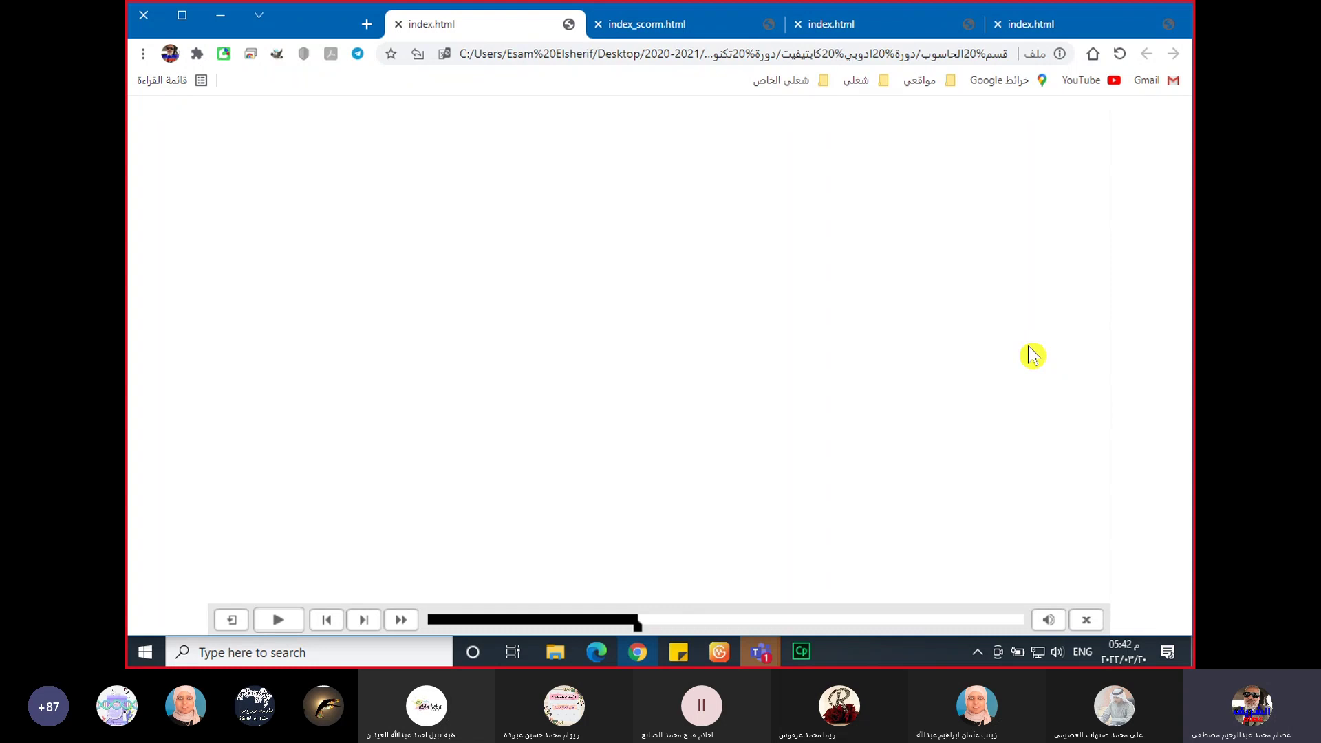
pyautogui.click(278, 620)
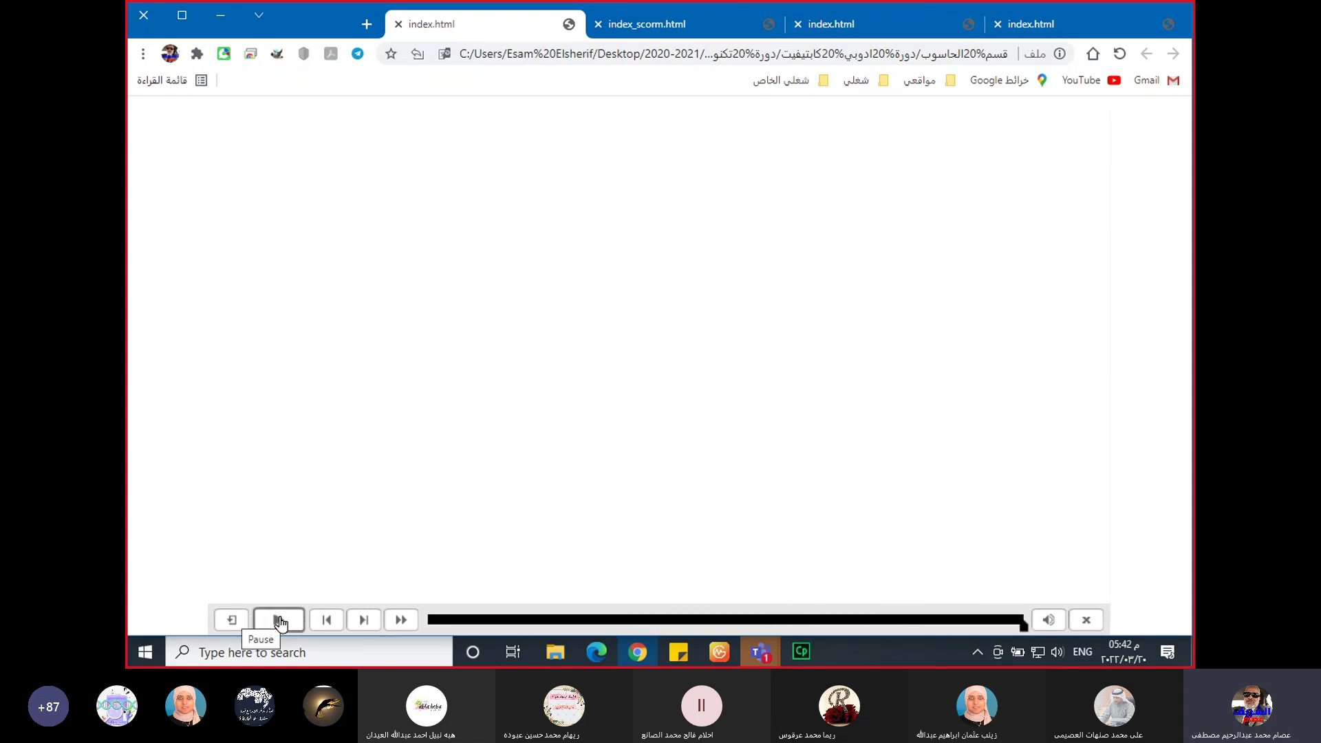
pyautogui.click(397, 23)
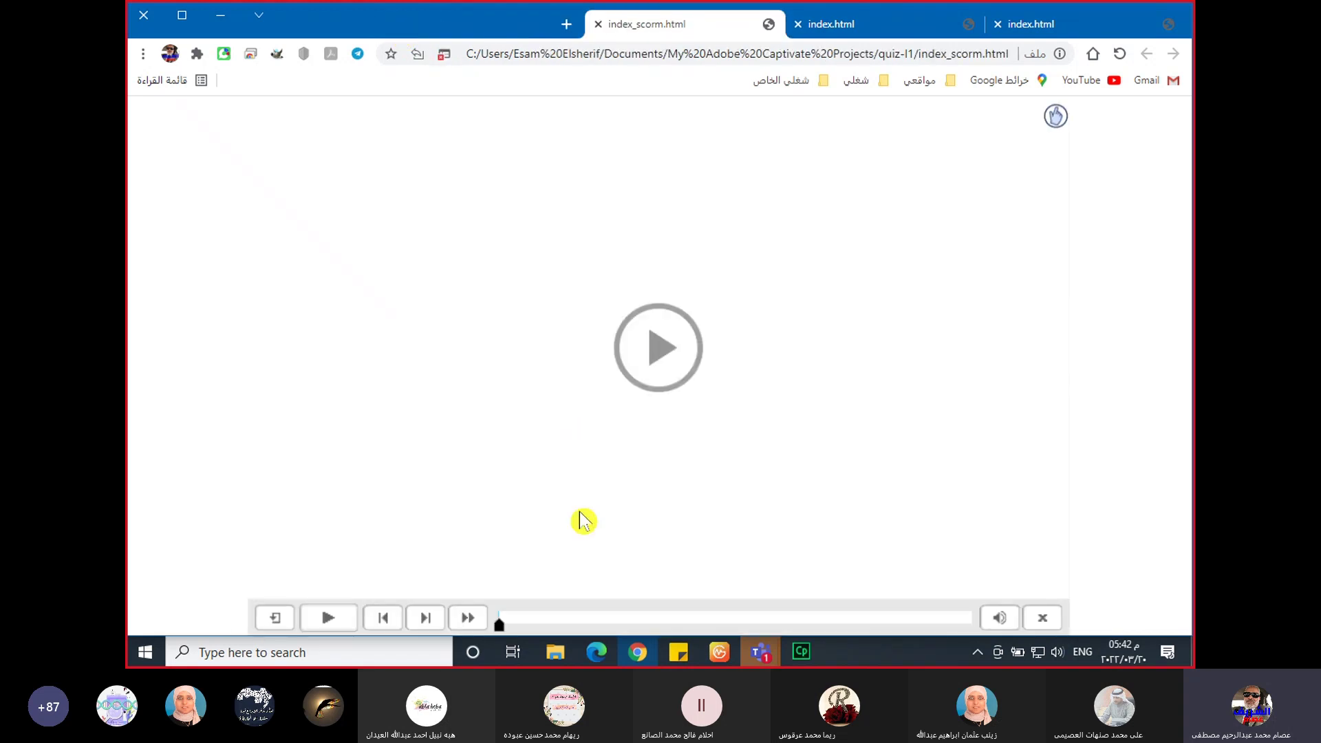
pyautogui.click(657, 354)
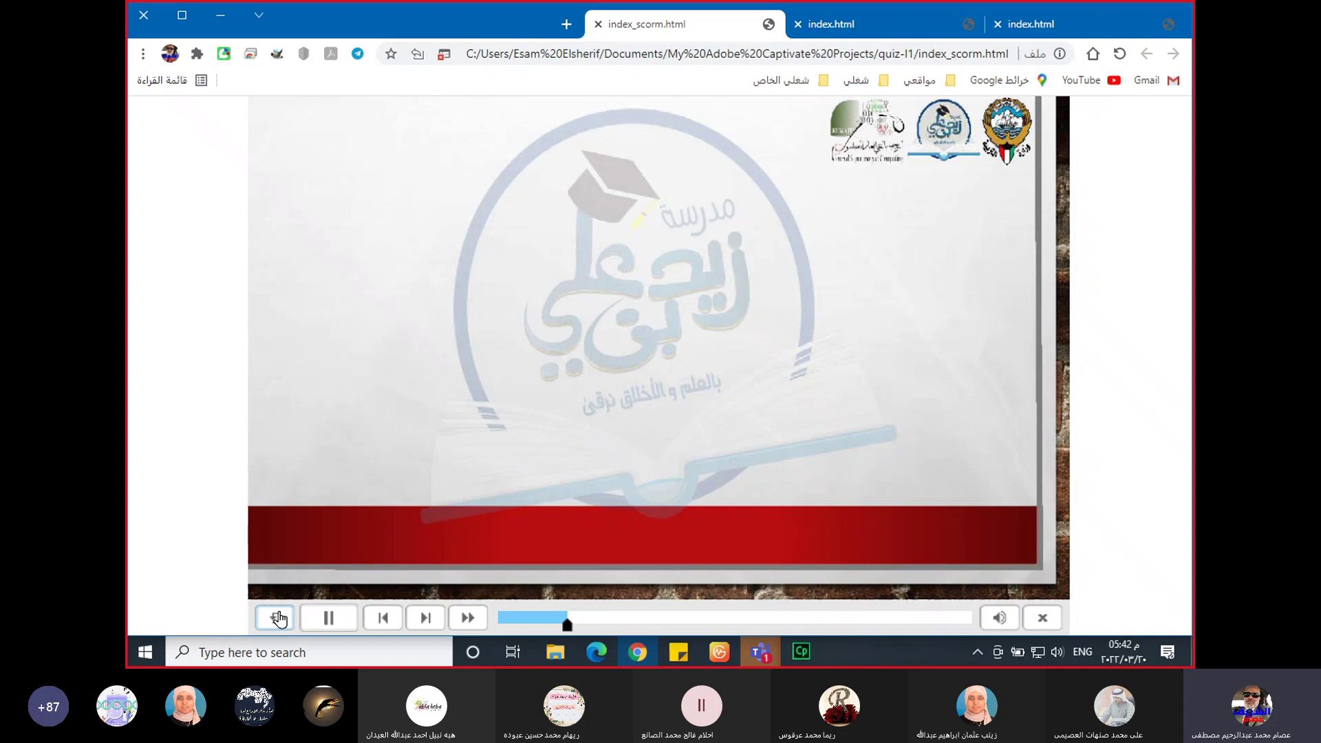
pyautogui.click(220, 15)
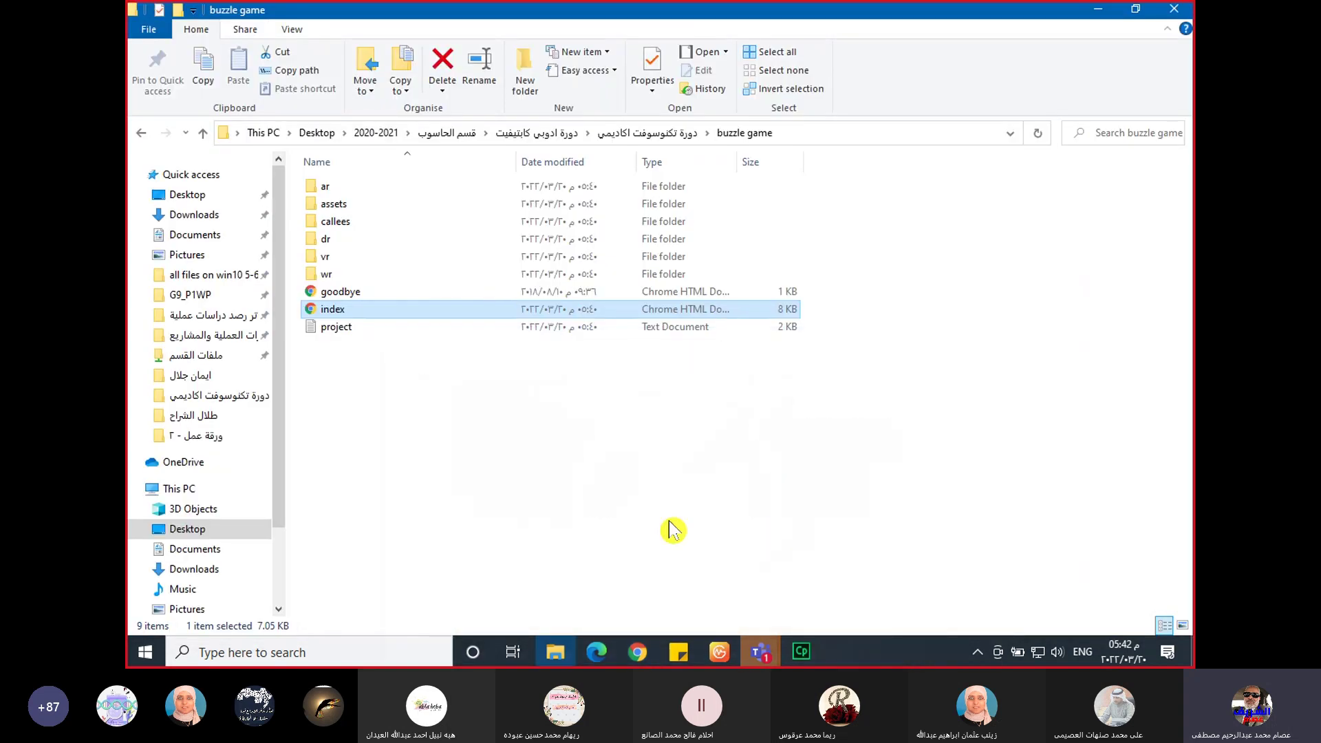
# - Reopen the published game's index page from its folder, close its tab again and minimize the browser
pyautogui.click(829, 428)
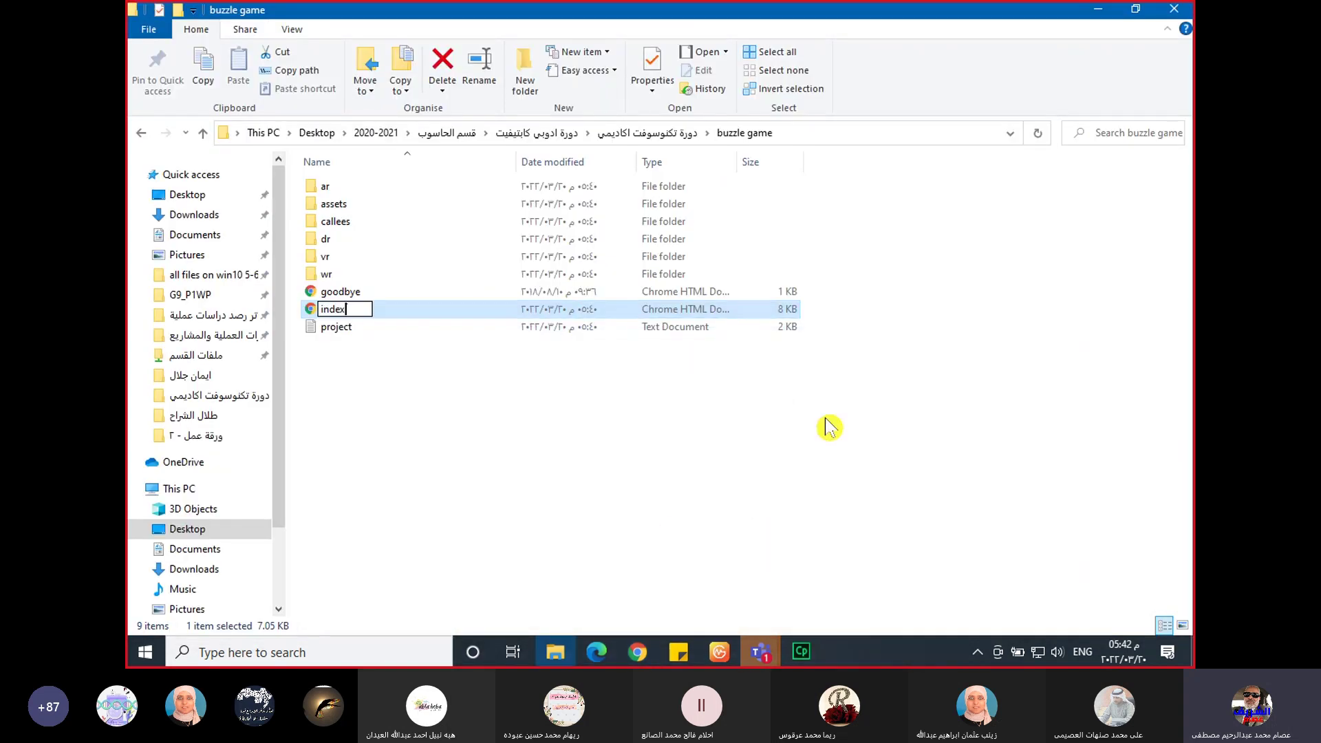
pyautogui.doubleClick(436, 318)
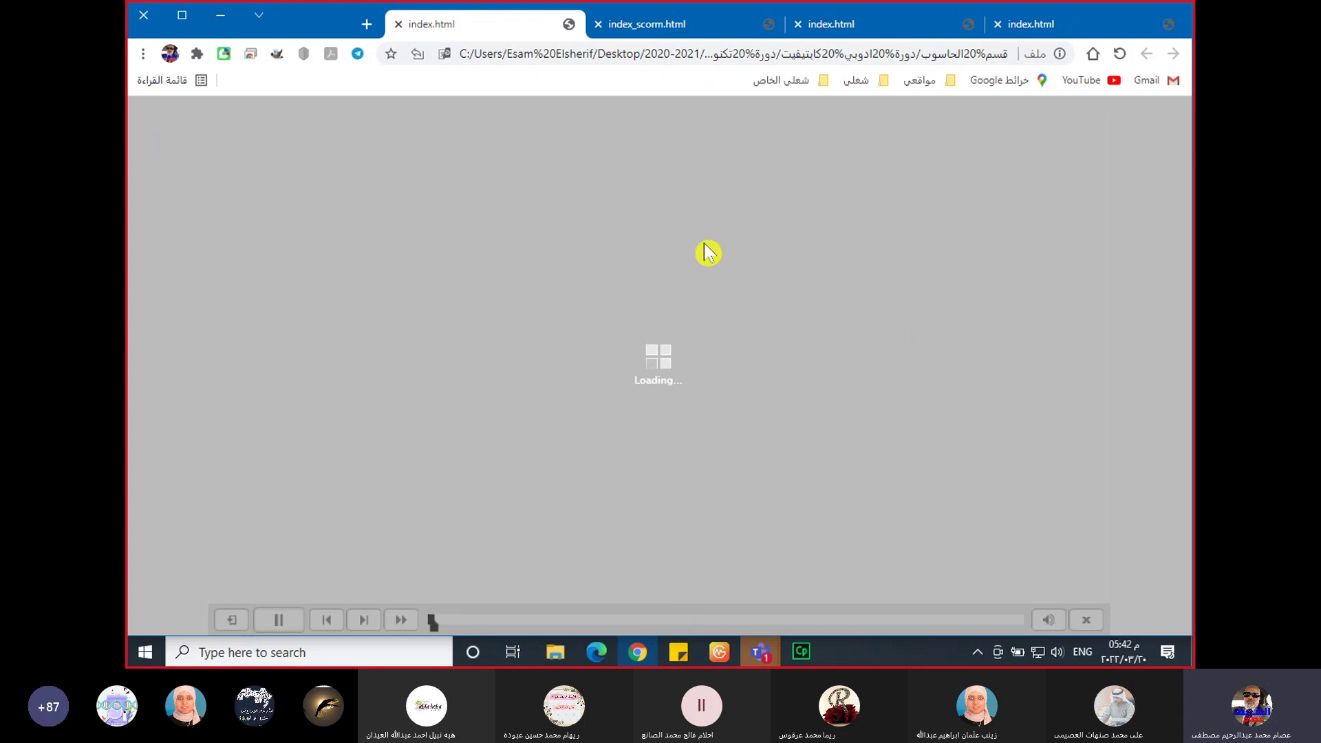
pyautogui.click(397, 22)
pyautogui.click(220, 15)
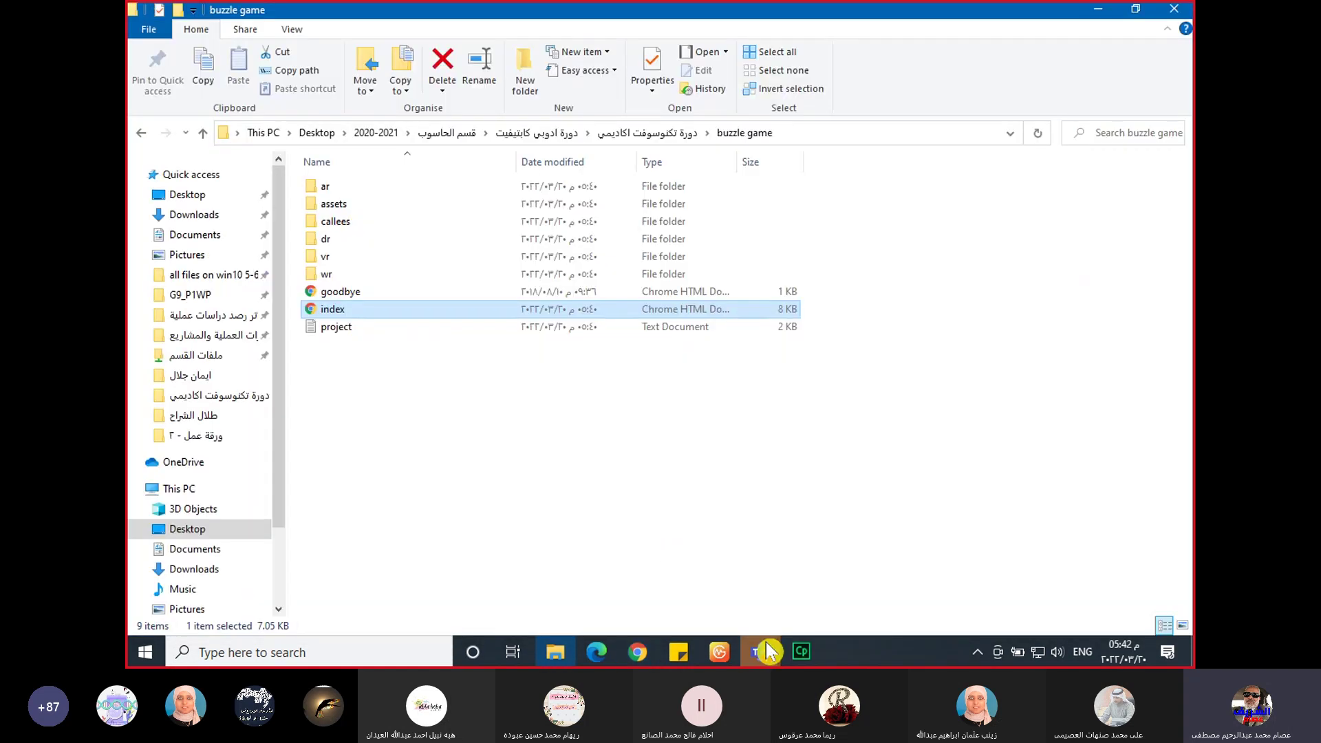
# - Switch back to Adobe Captivate and publish buzzle game to the computer as a Windows Executable (*.exe)
pyautogui.click(802, 652)
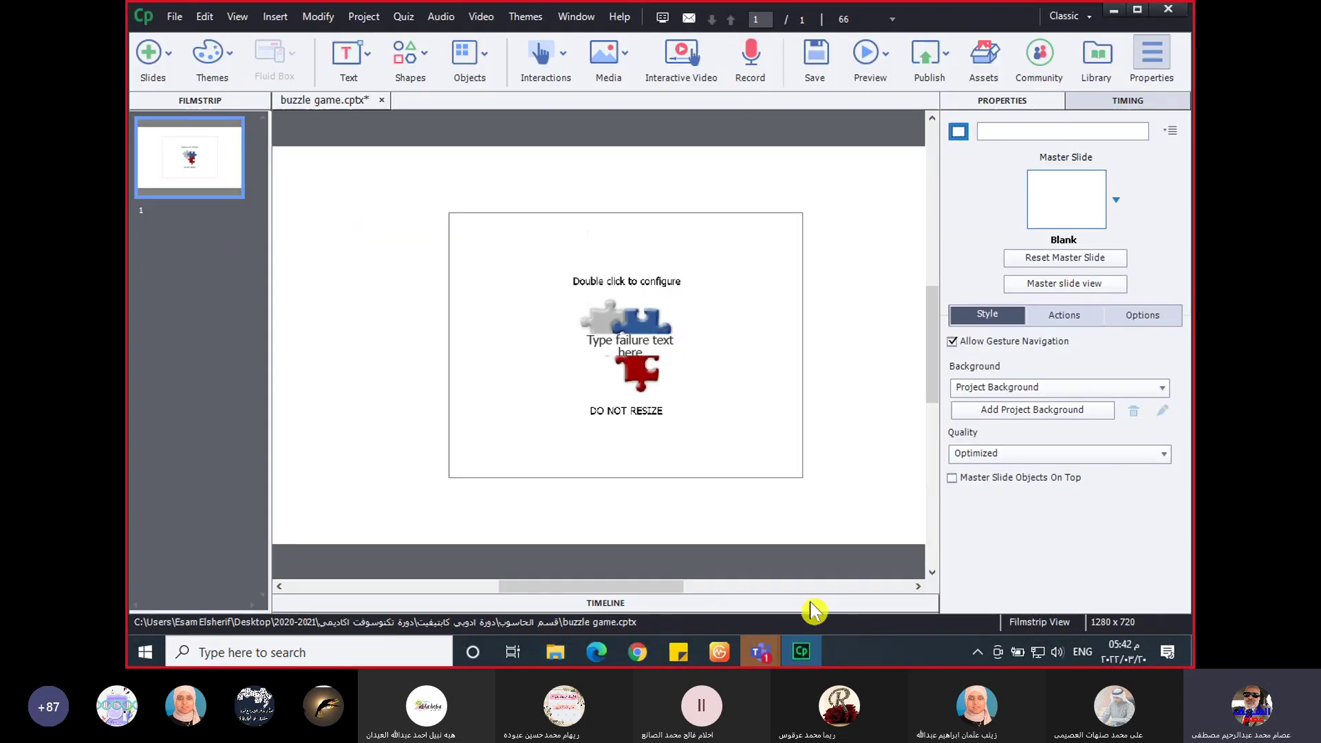
pyautogui.click(936, 60)
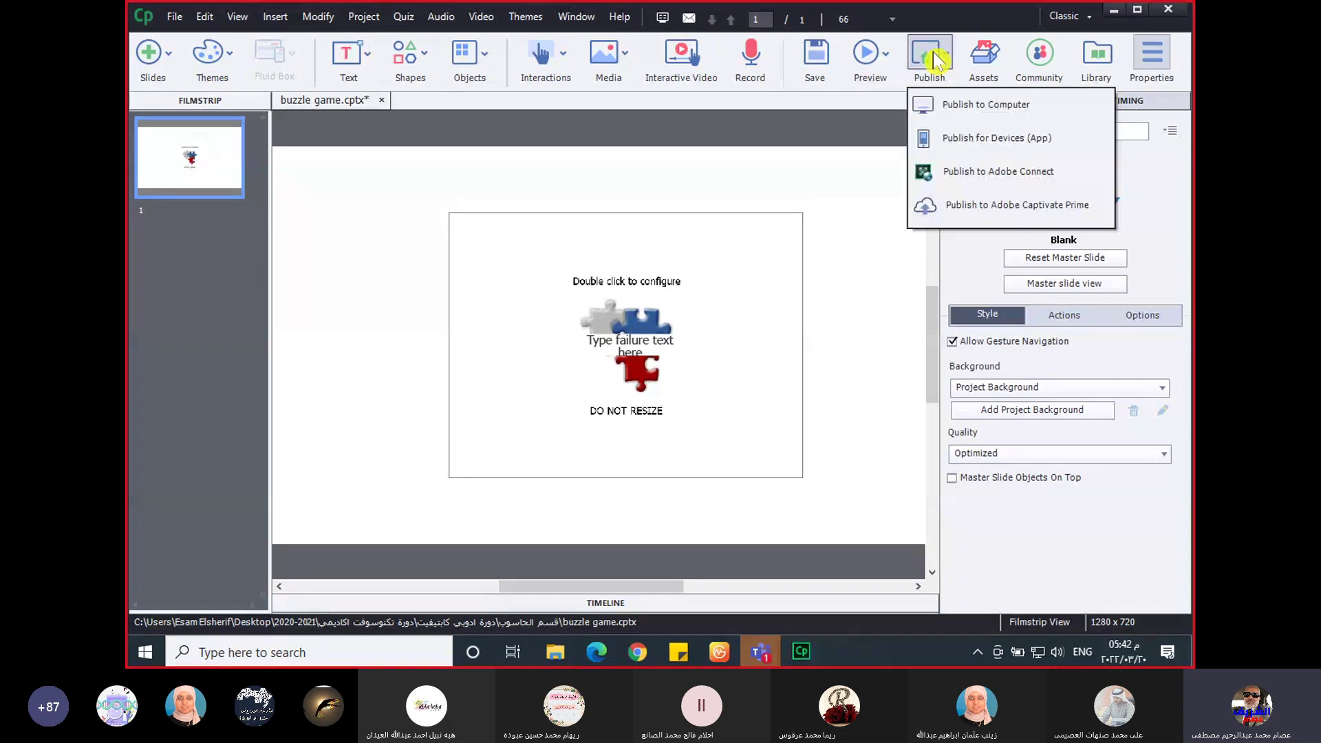
pyautogui.click(977, 105)
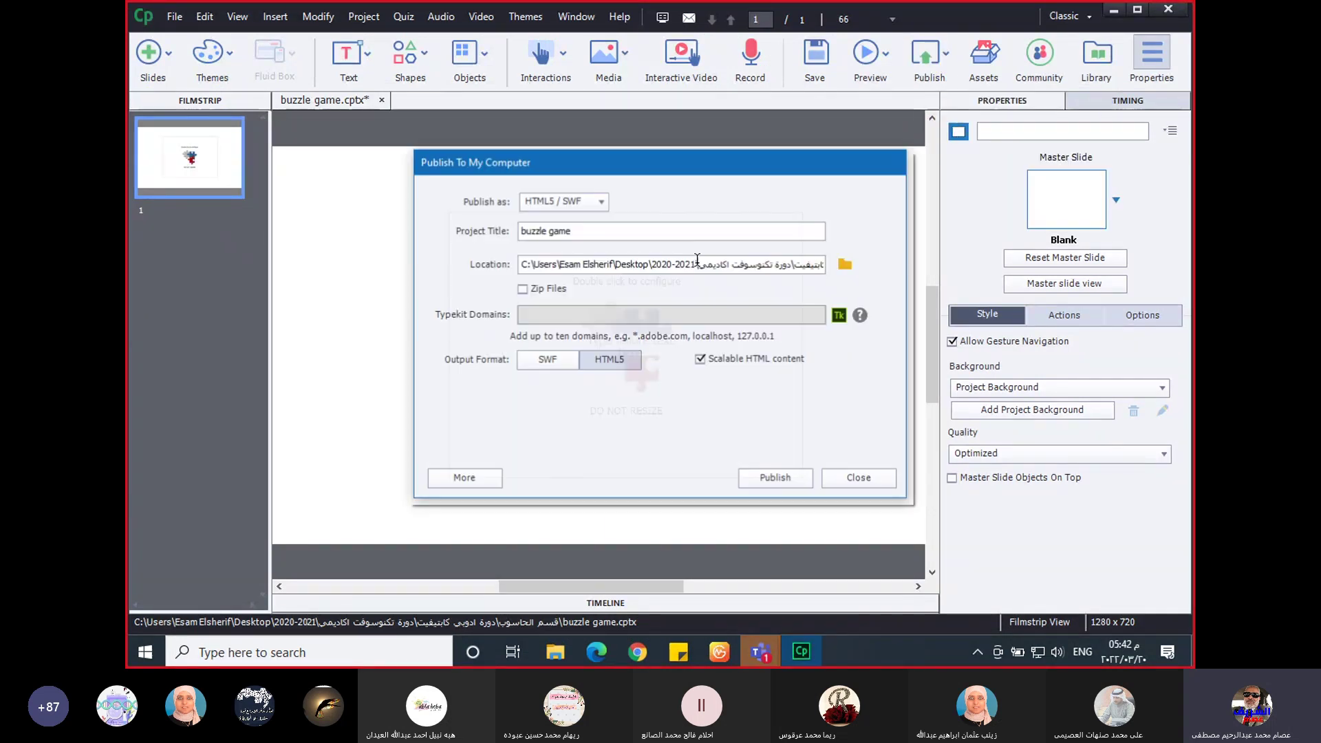
pyautogui.click(594, 201)
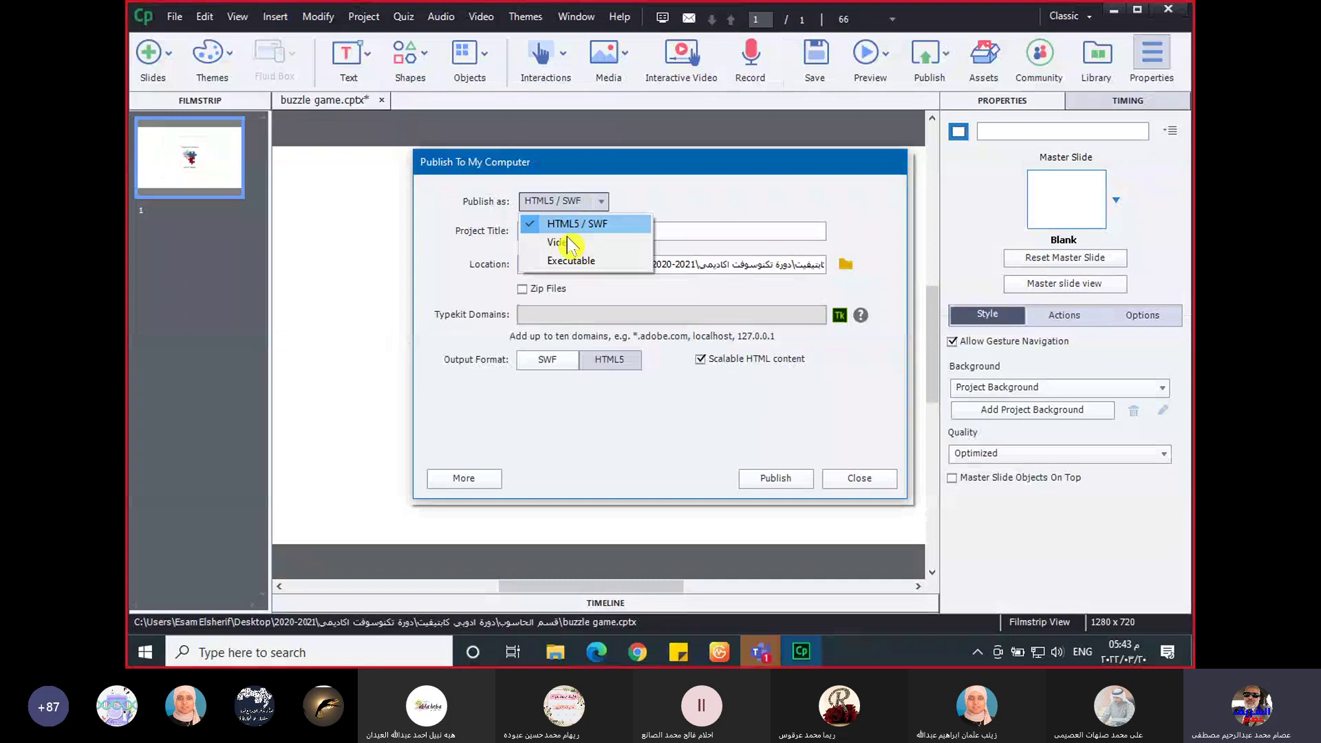
pyautogui.click(571, 261)
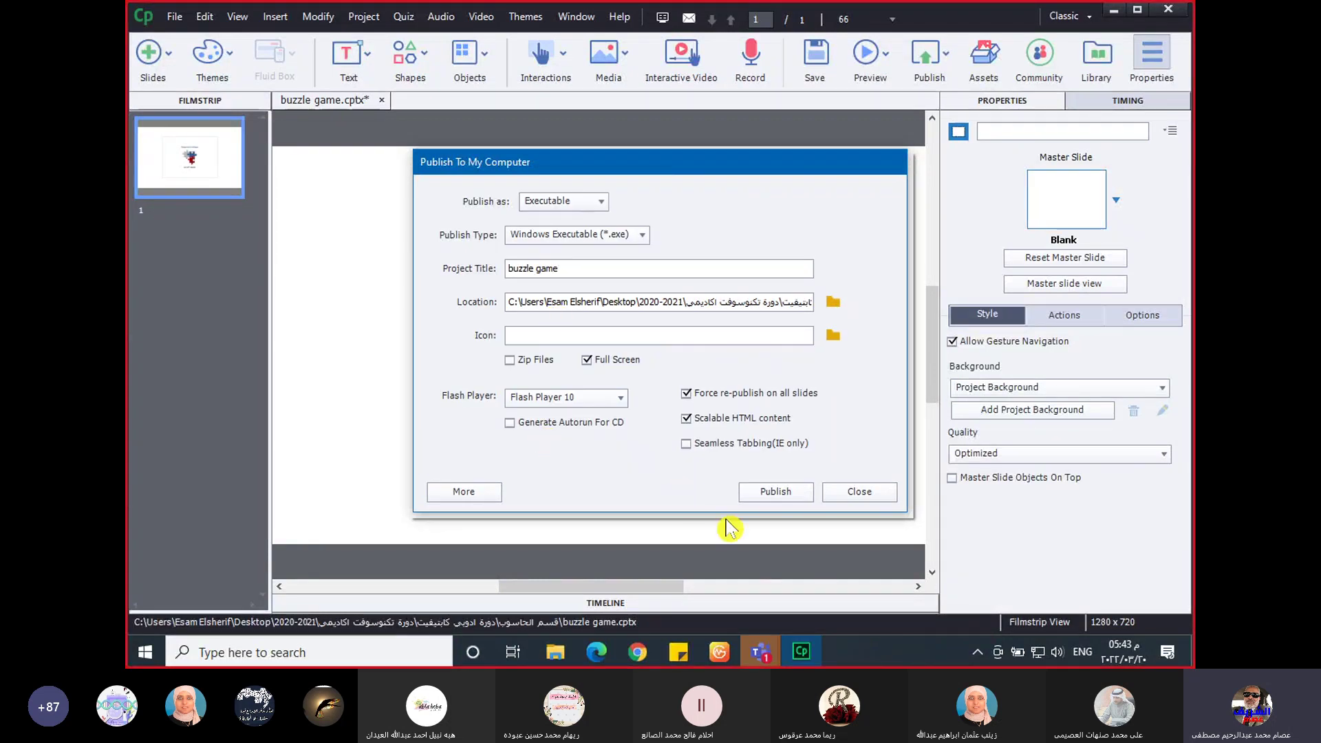
pyautogui.click(771, 499)
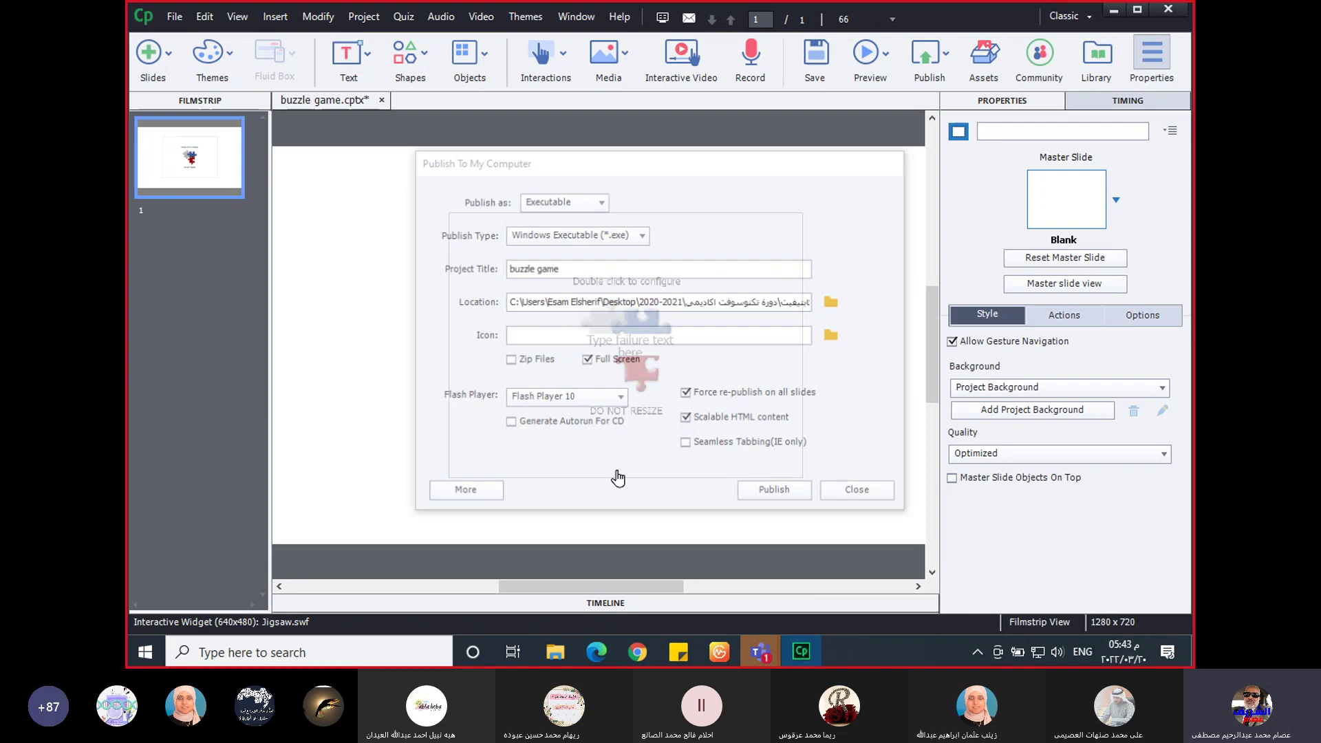
# - Switch to File Explorer, go up to the course folder and run the buzzle game executable as administrator
pyautogui.click(1113, 11)
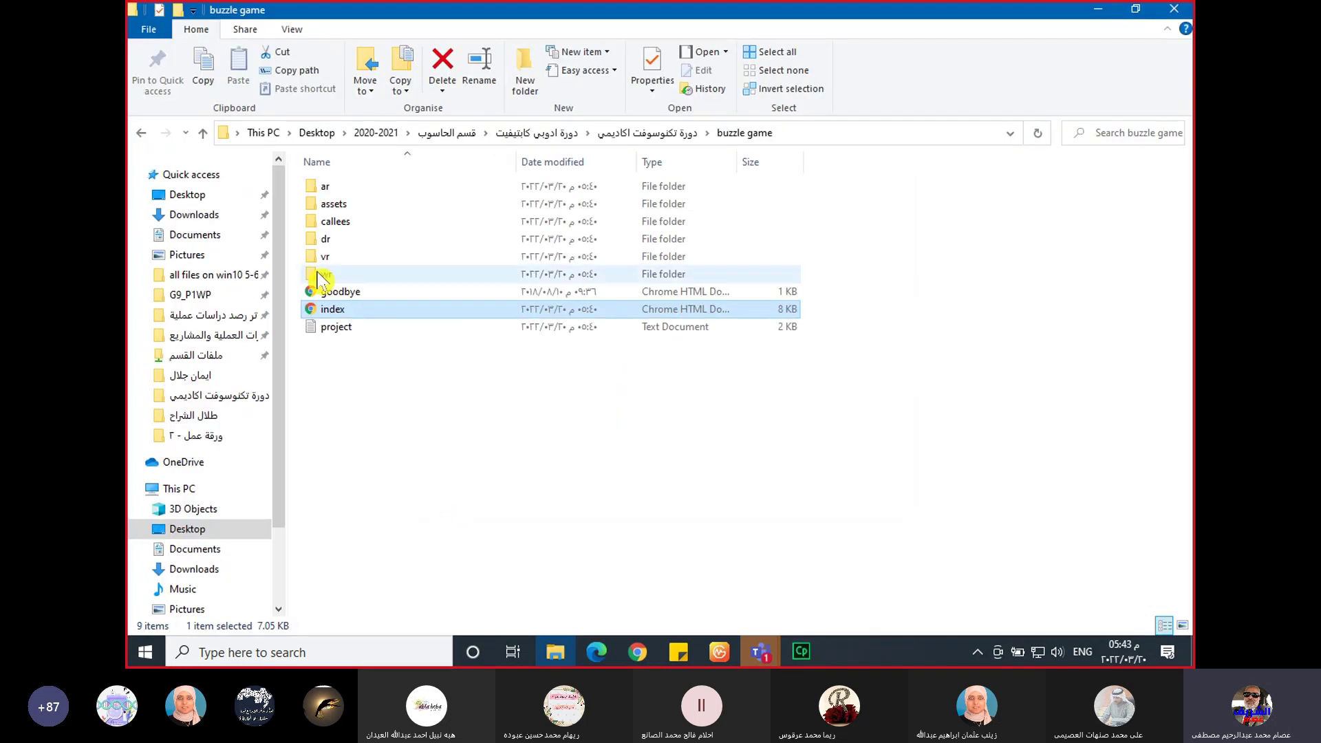
pyautogui.hotkey('alt', 'Up')
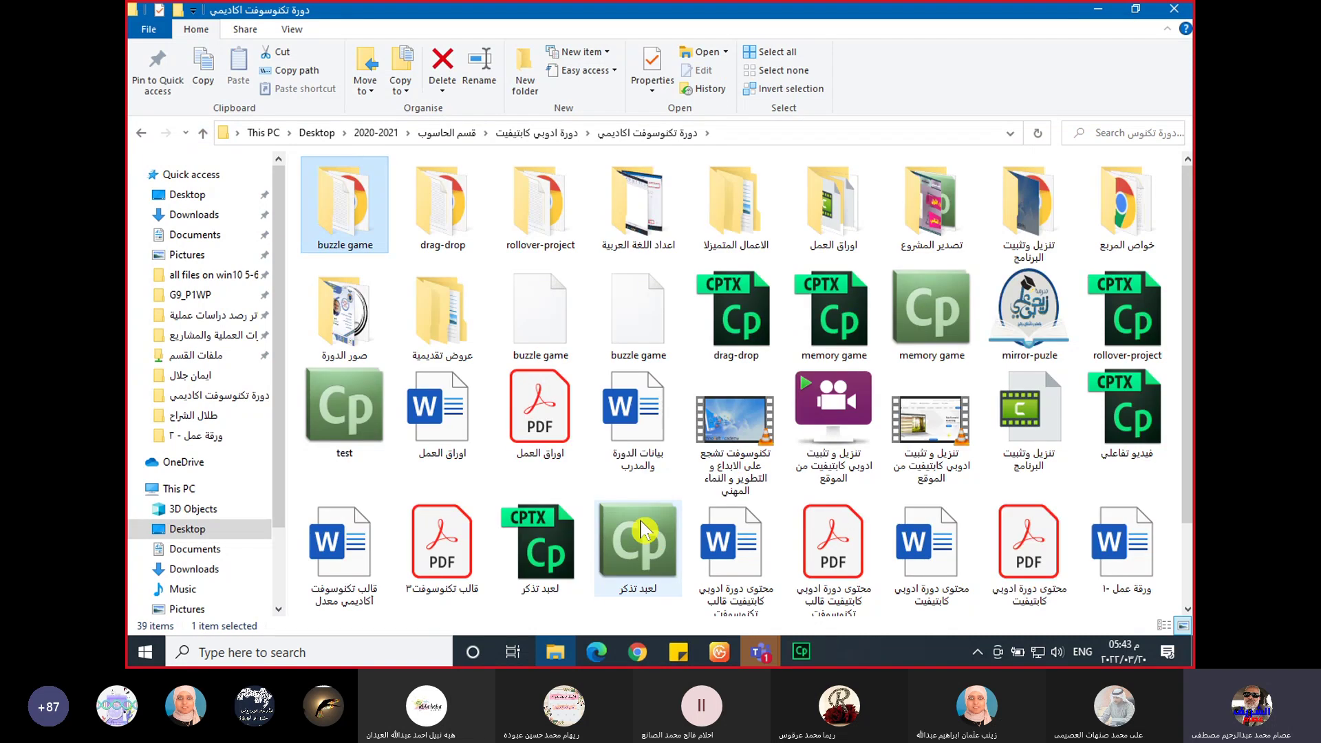
pyautogui.doubleClick(648, 313)
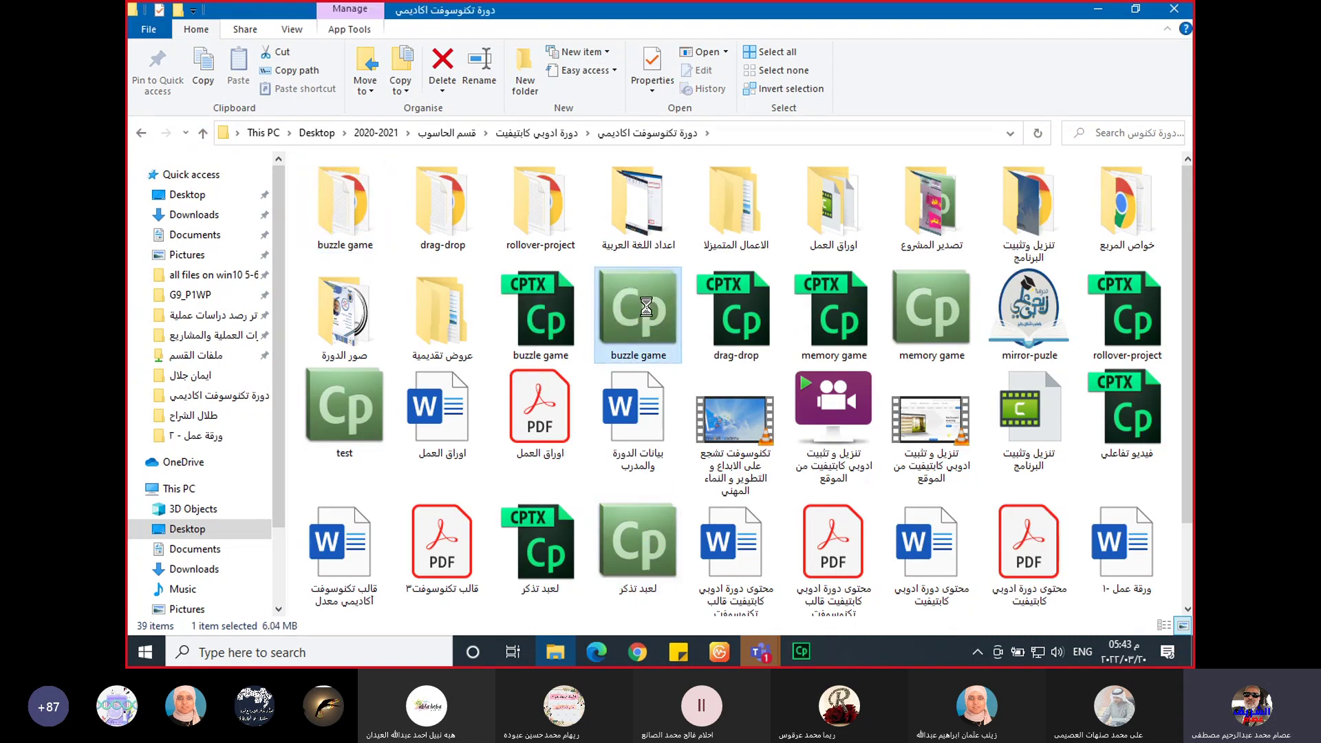
pyautogui.rightClick(647, 308)
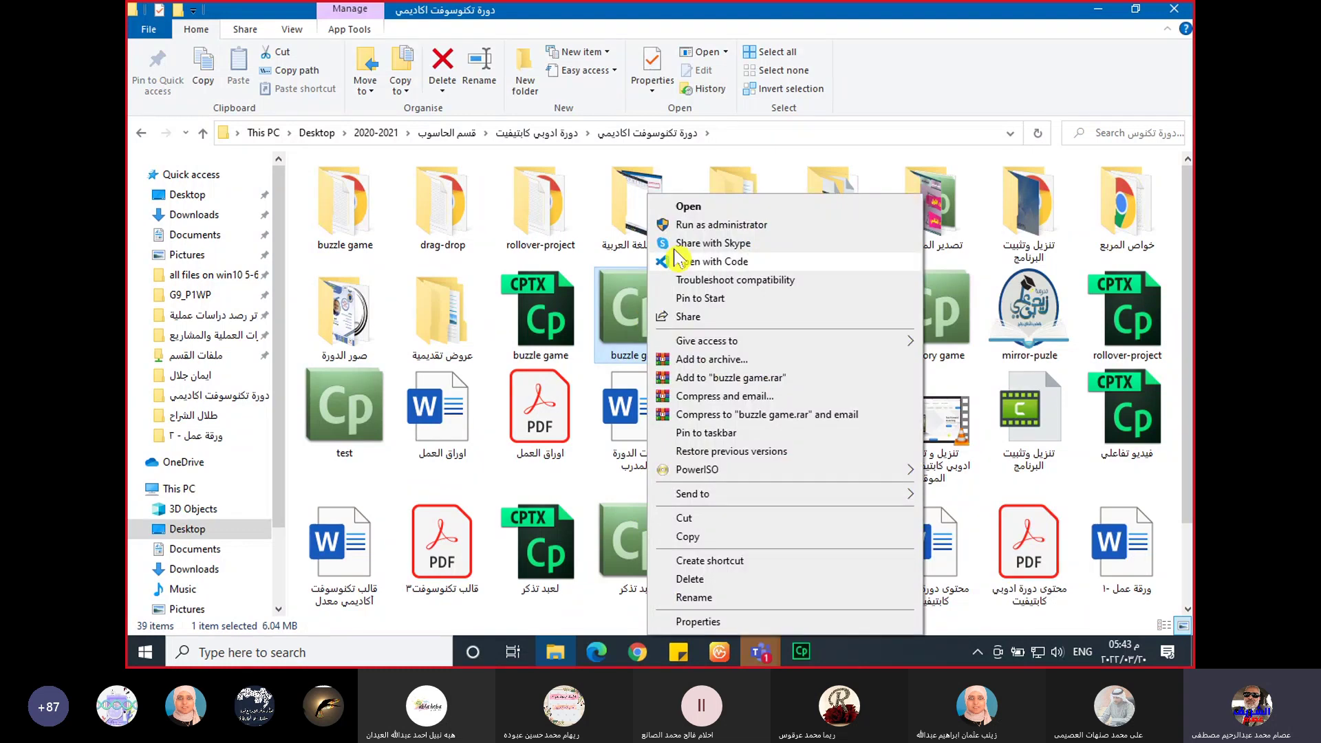
pyautogui.click(695, 226)
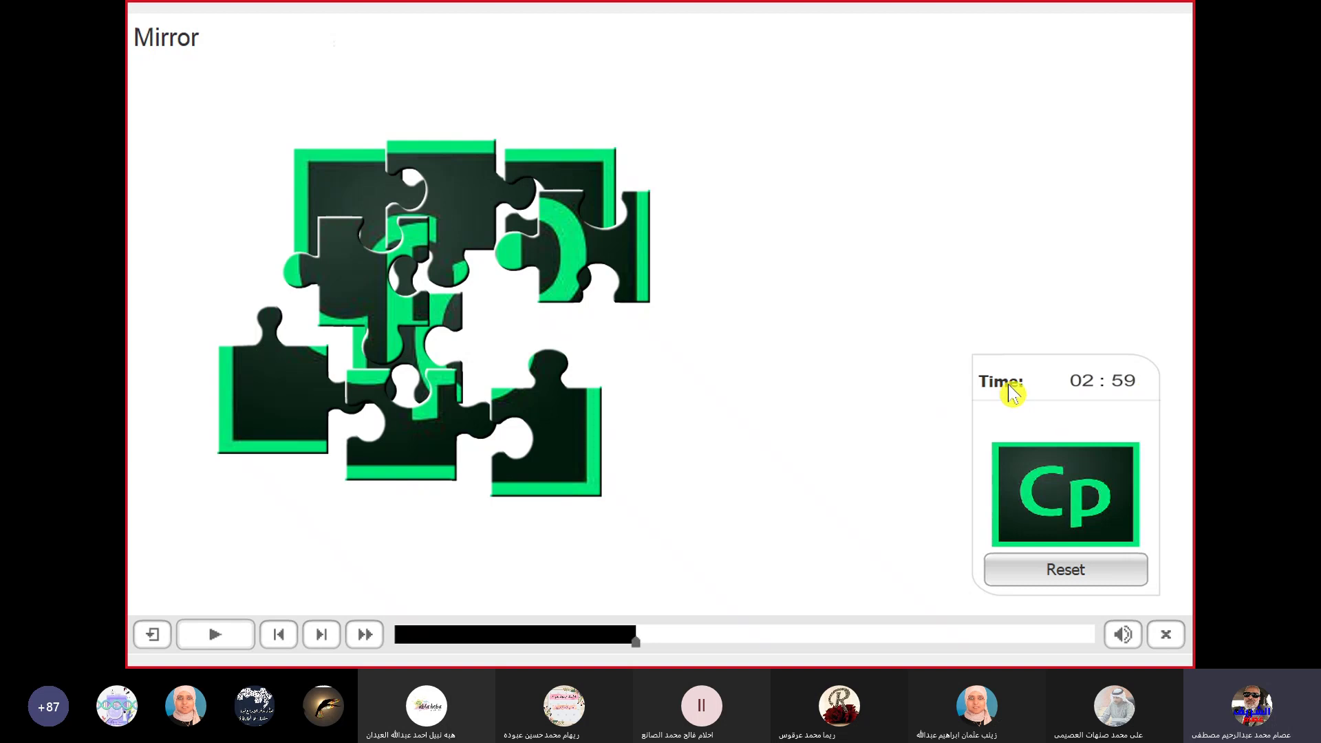
# - Reshuffle the Mirror puzzle pieces with Reset and assemble the right-hand column of the Cp picture
pyautogui.click(1078, 578)
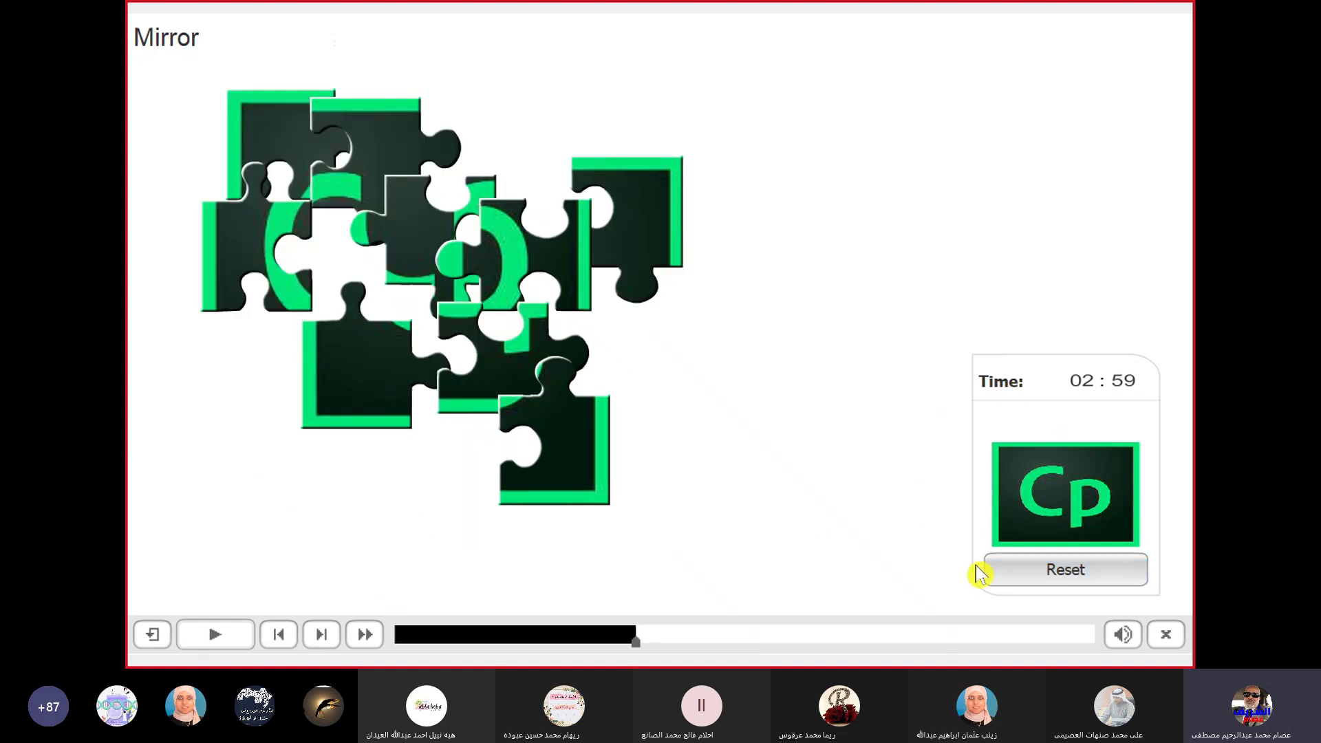
pyautogui.click(1022, 578)
pyautogui.moveTo(535, 177); pyautogui.dragTo(846, 109)
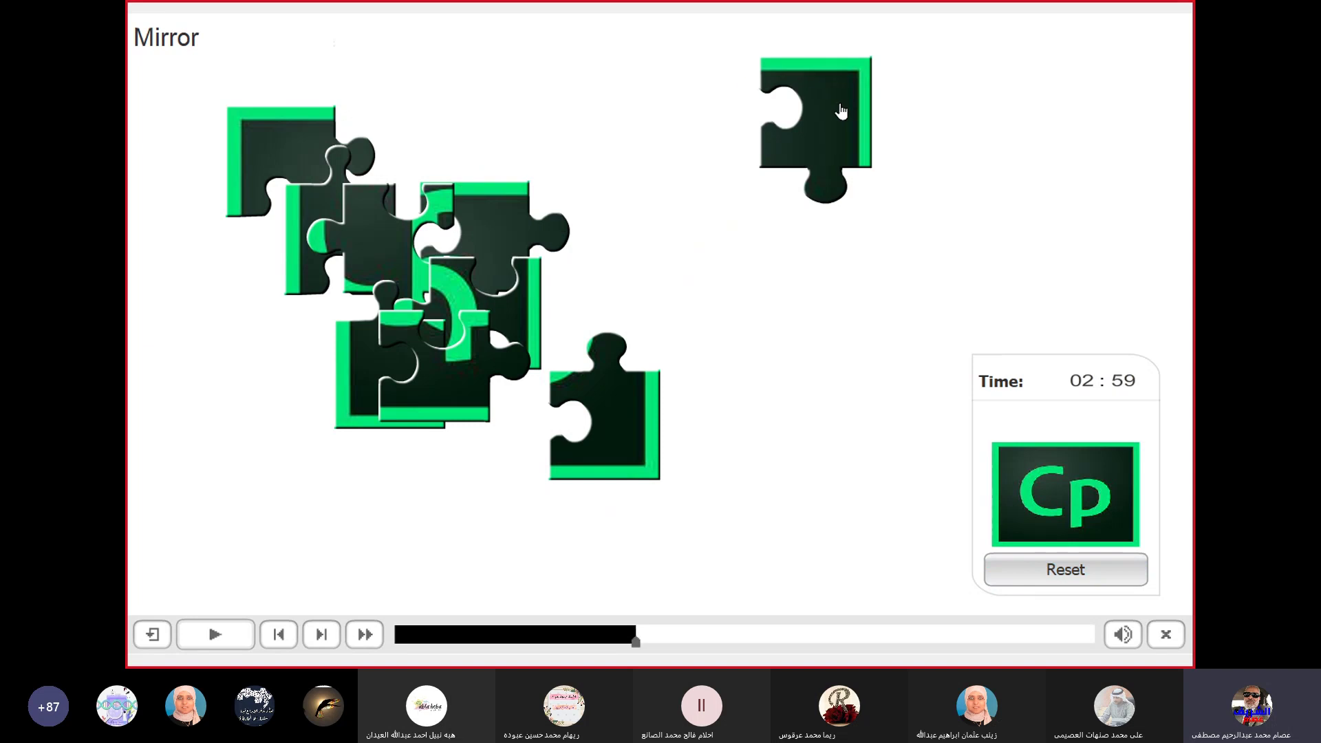
pyautogui.moveTo(623, 422); pyautogui.dragTo(848, 480)
pyautogui.moveTo(454, 376); pyautogui.dragTo(618, 422)
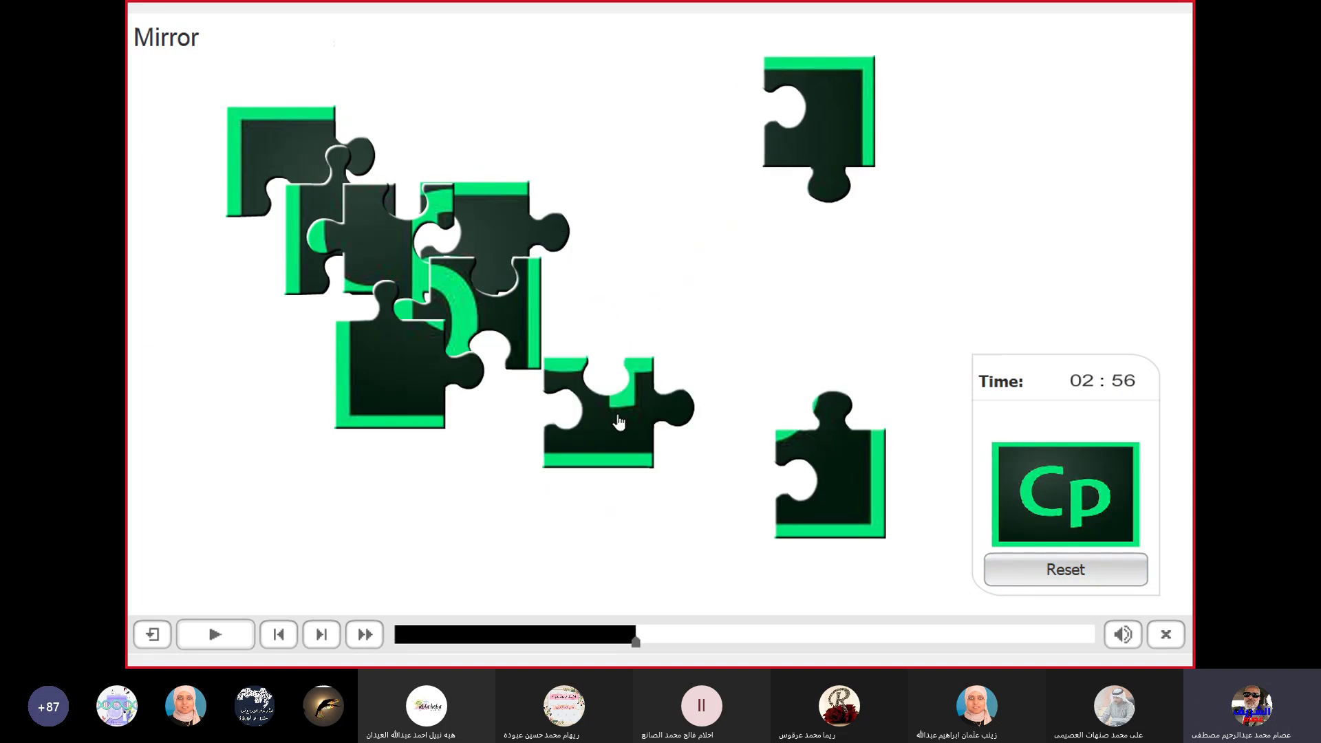
pyautogui.moveTo(481, 323); pyautogui.dragTo(716, 306)
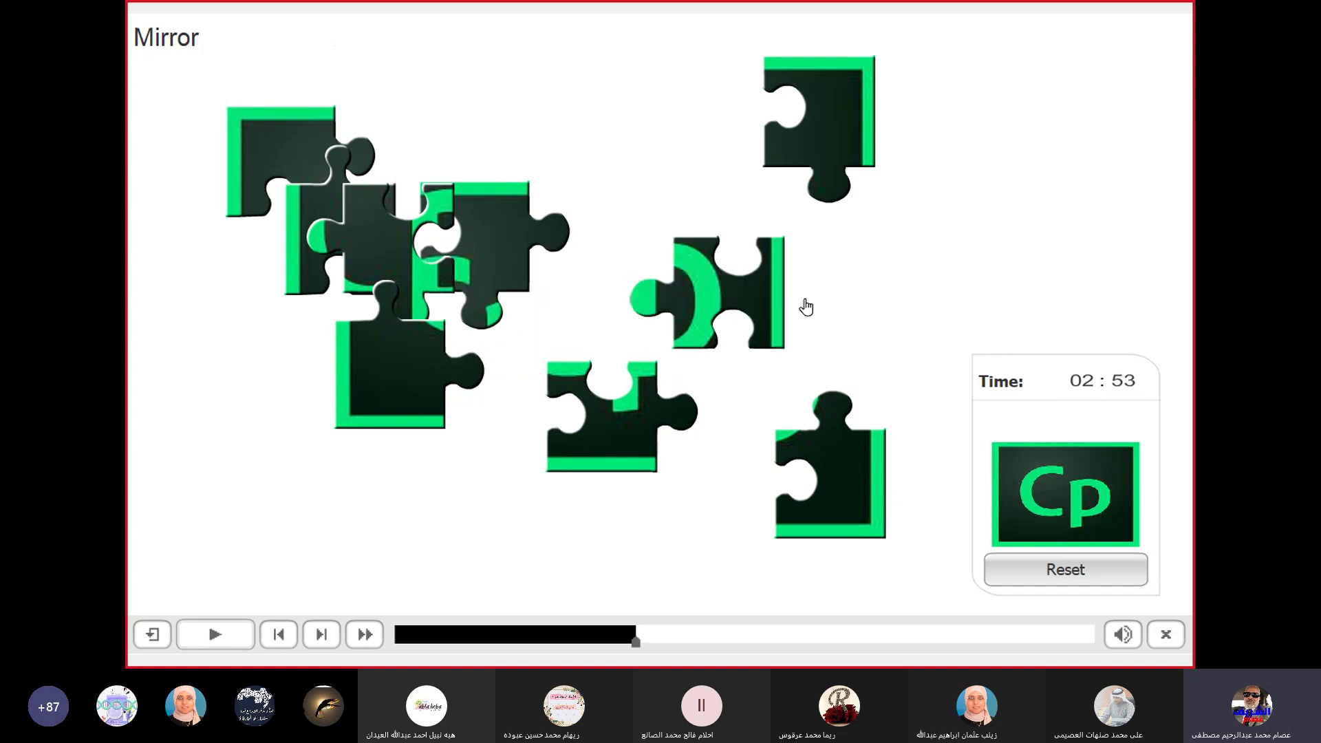
pyautogui.moveTo(807, 308); pyautogui.dragTo(826, 227)
pyautogui.moveTo(852, 417); pyautogui.dragTo(852, 396)
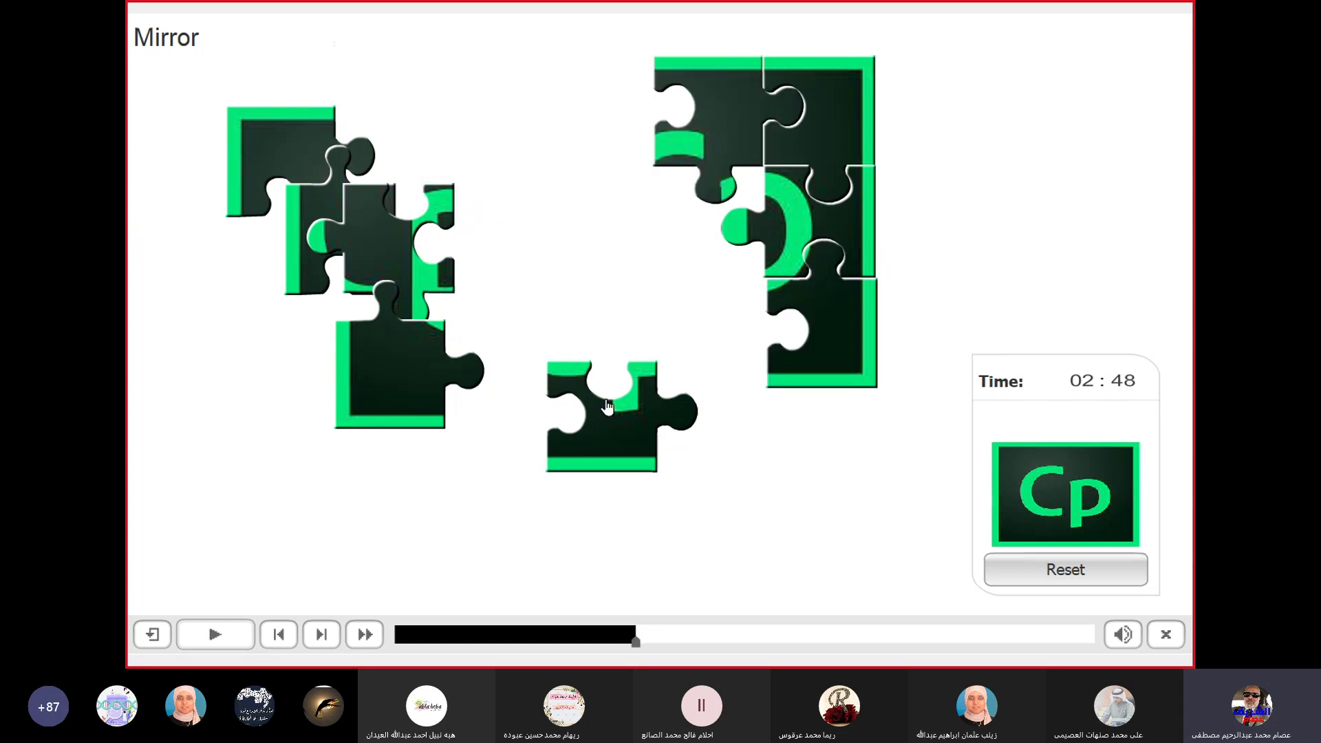
# - Place the remaining bottom, centre and left-hand pieces to complete the Cp picture, and close the game
pyautogui.moveTo(602, 443); pyautogui.dragTo(713, 358)
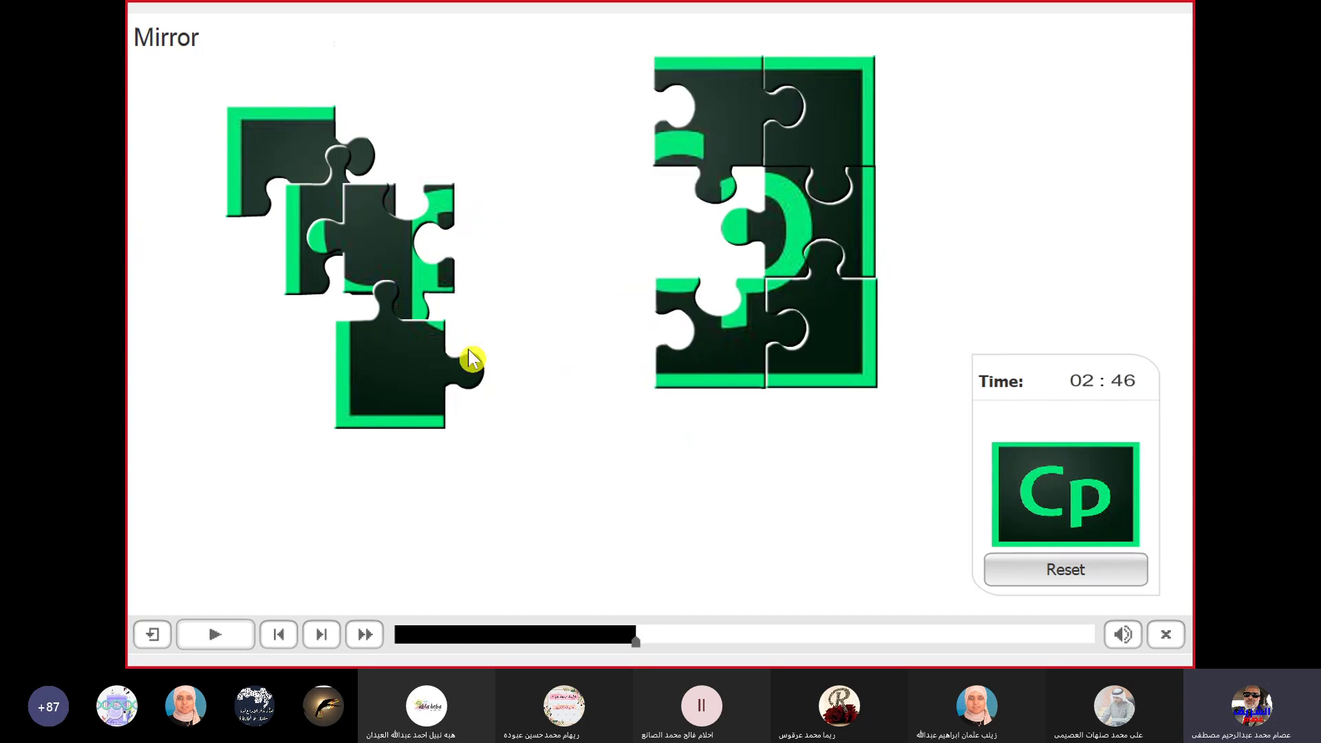
pyautogui.moveTo(392, 374); pyautogui.dragTo(602, 344)
pyautogui.moveTo(380, 264); pyautogui.dragTo(692, 246)
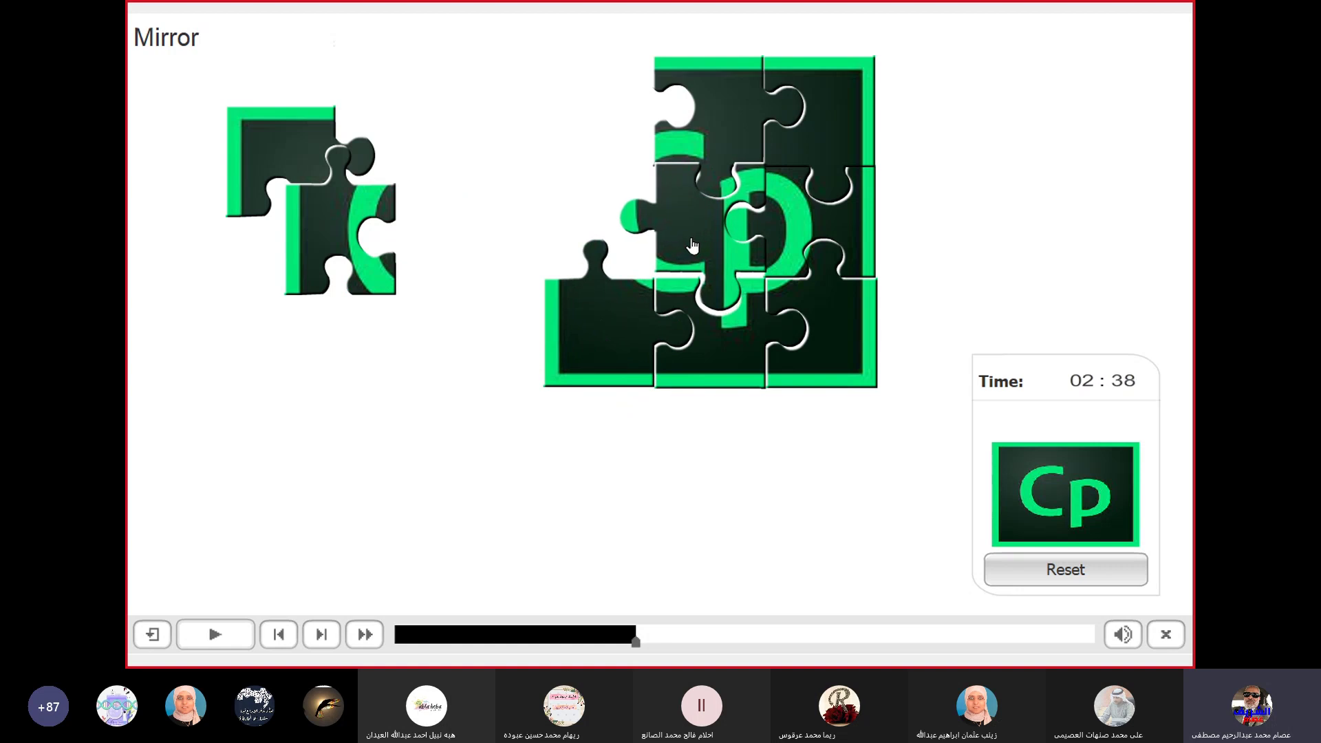
pyautogui.moveTo(342, 225); pyautogui.dragTo(595, 209)
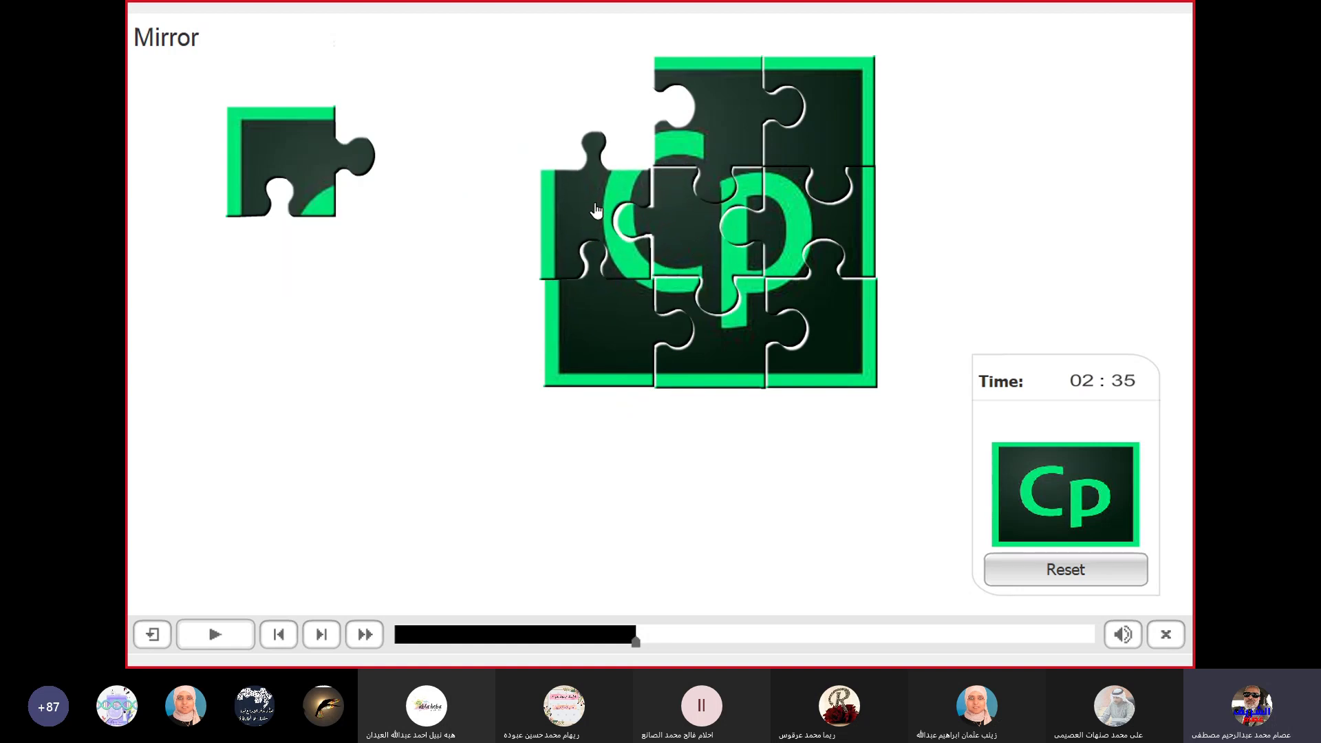
pyautogui.moveTo(296, 165); pyautogui.dragTo(609, 121)
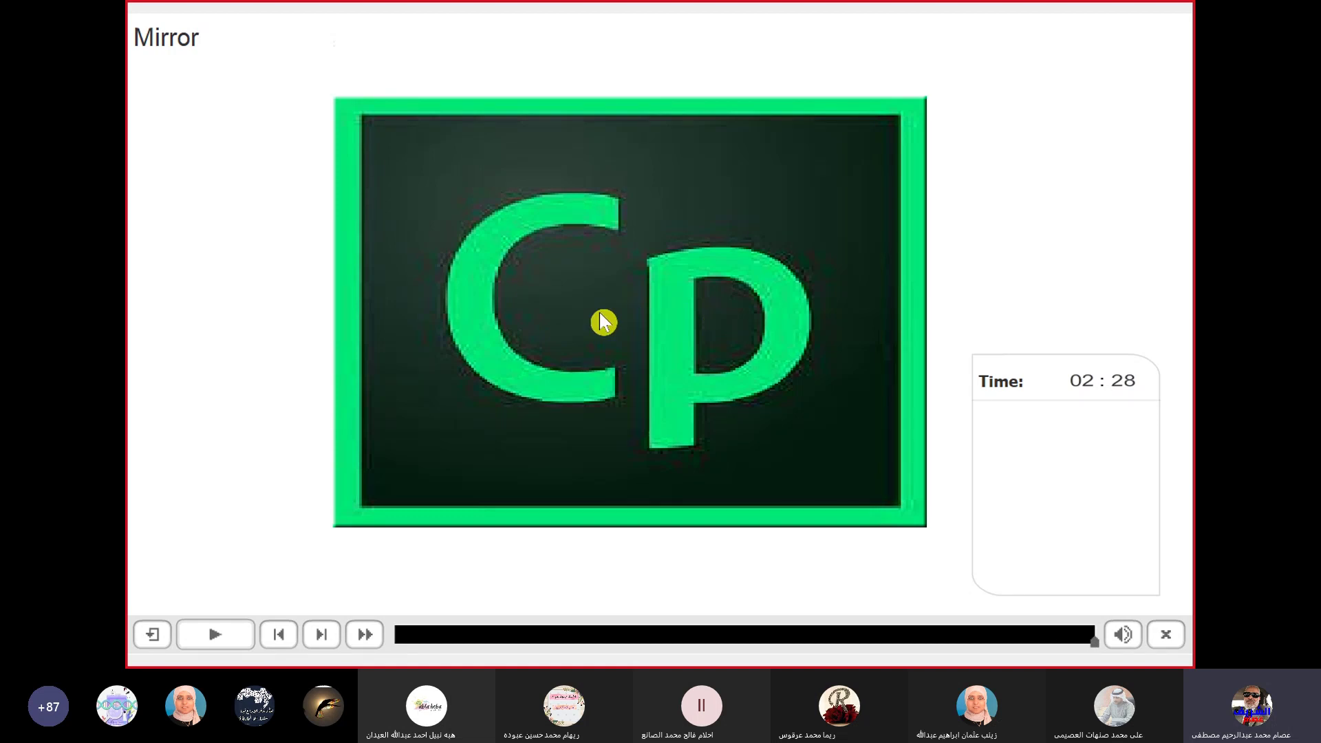
pyautogui.click(1166, 636)
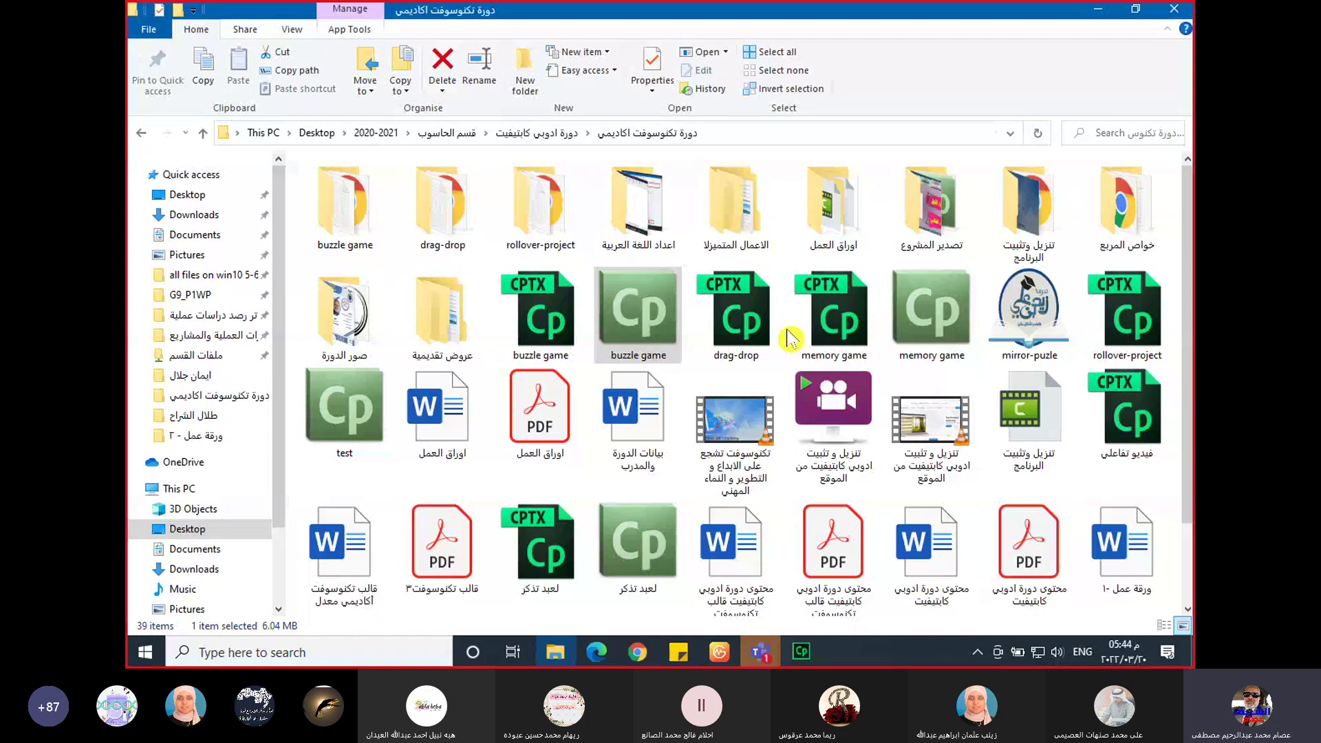
# - Minimize File Explorer, return to Adobe Captivate and replace the puzzle slide with a new blank slide
pyautogui.click(1098, 9)
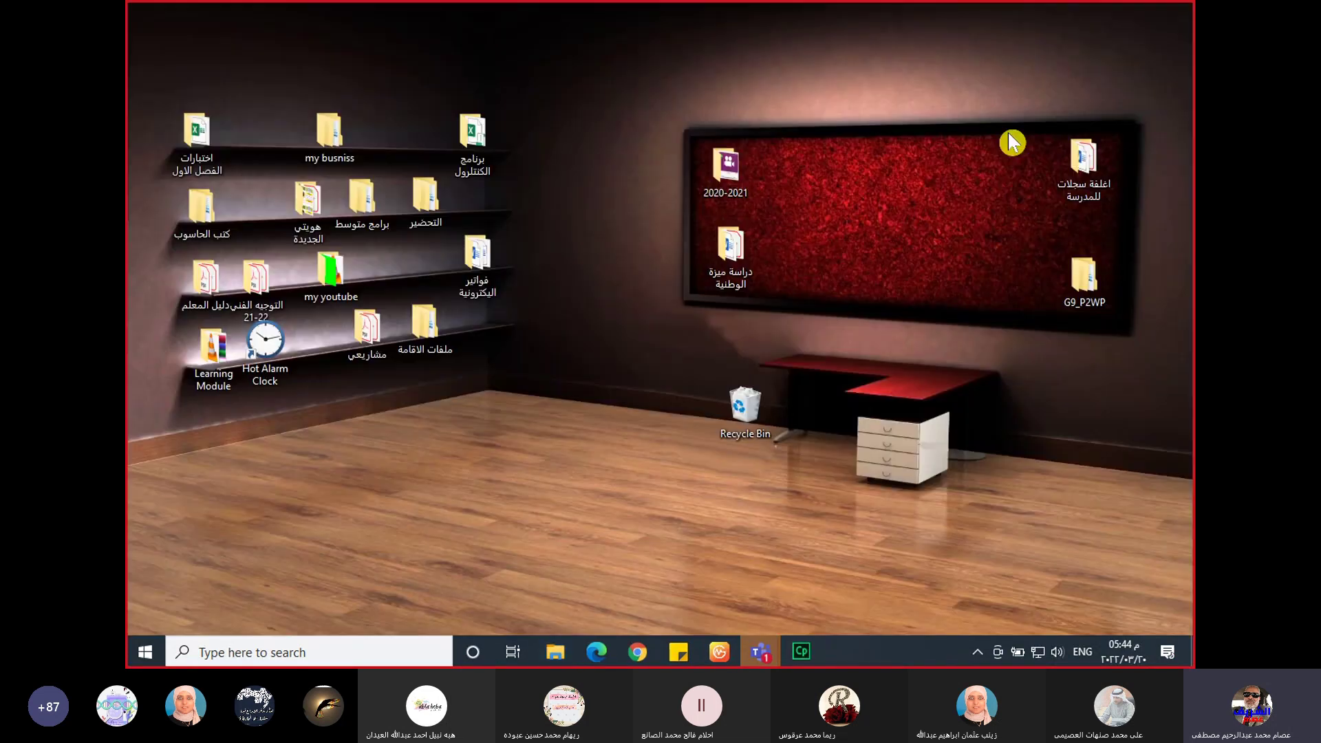
pyautogui.click(802, 652)
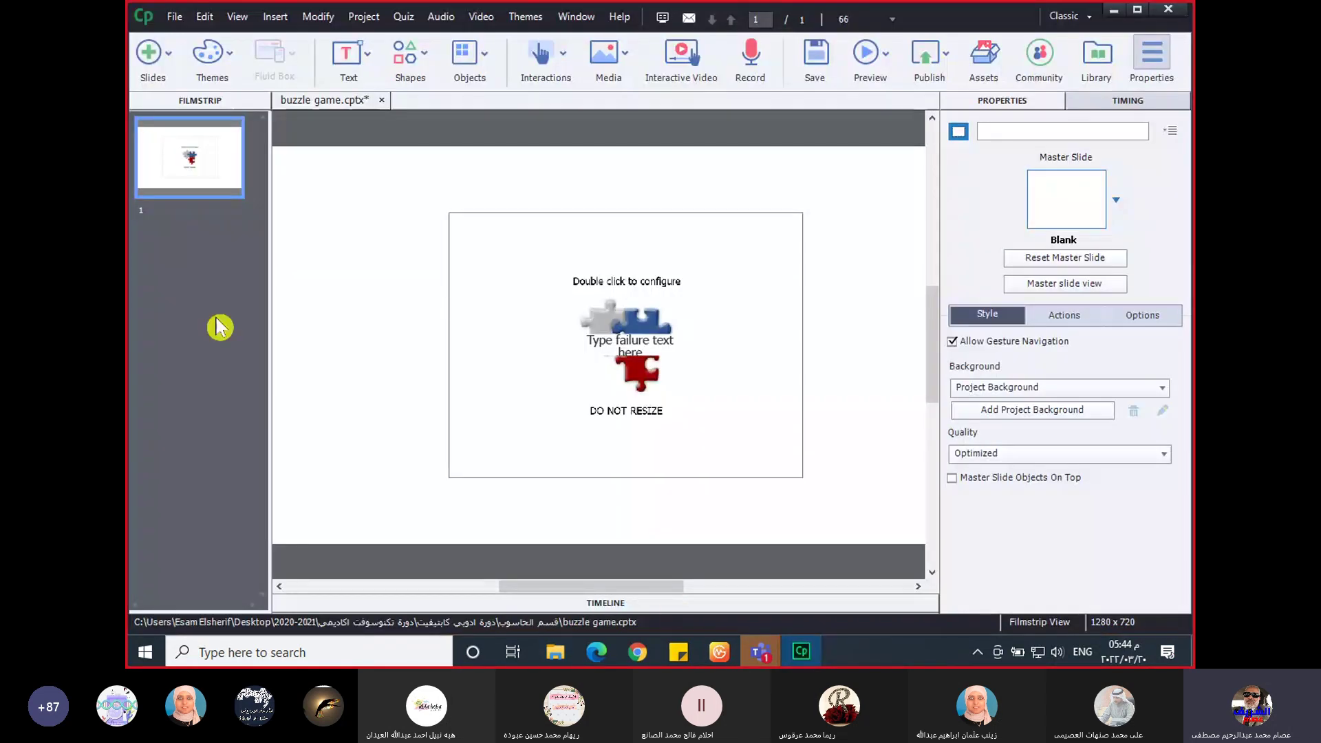
pyautogui.click(153, 55)
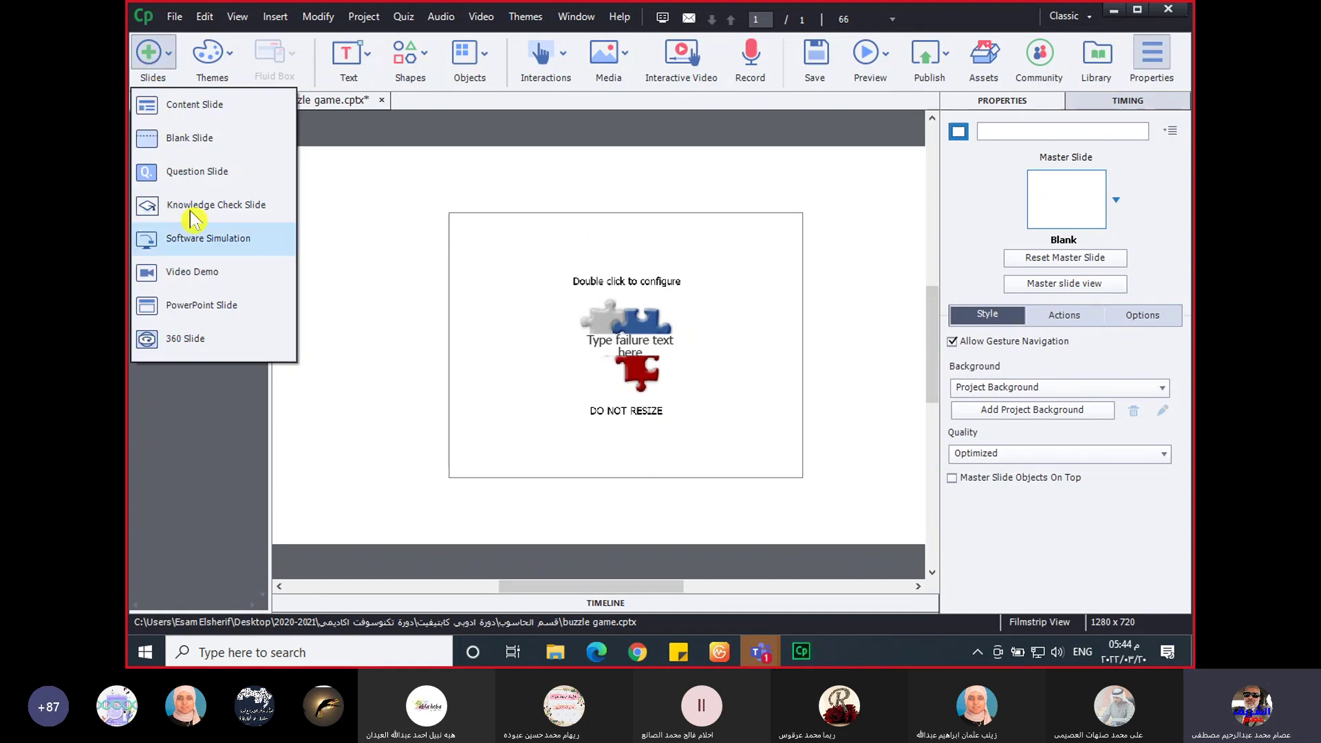
pyautogui.click(189, 134)
pyautogui.click(192, 173)
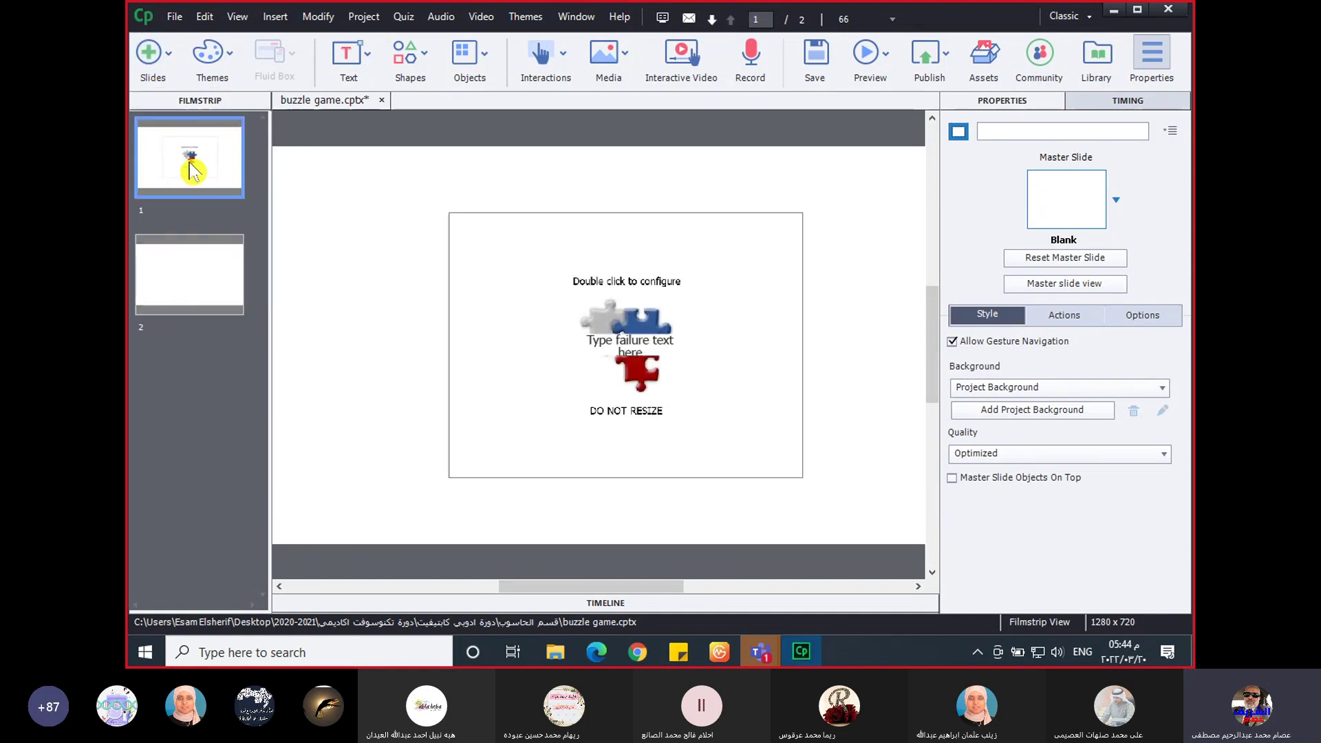
pyautogui.rightClick(193, 172)
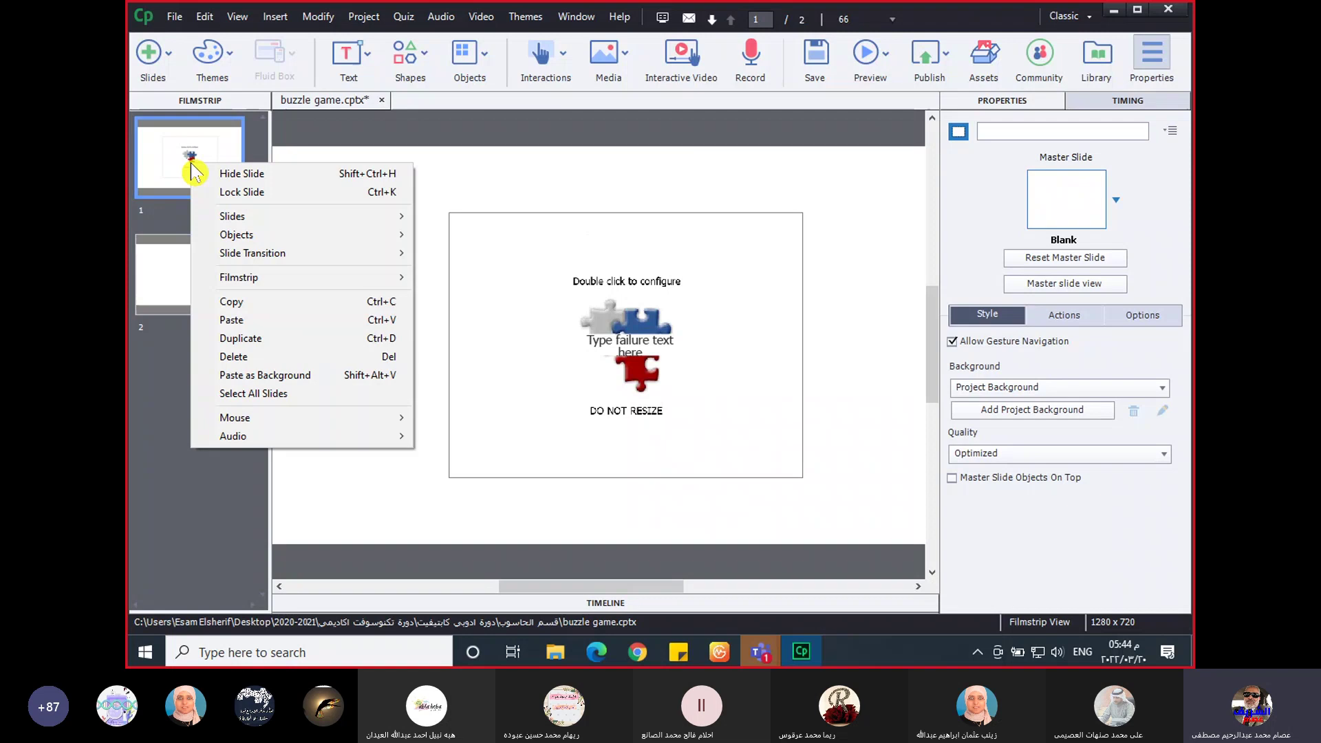
pyautogui.click(227, 357)
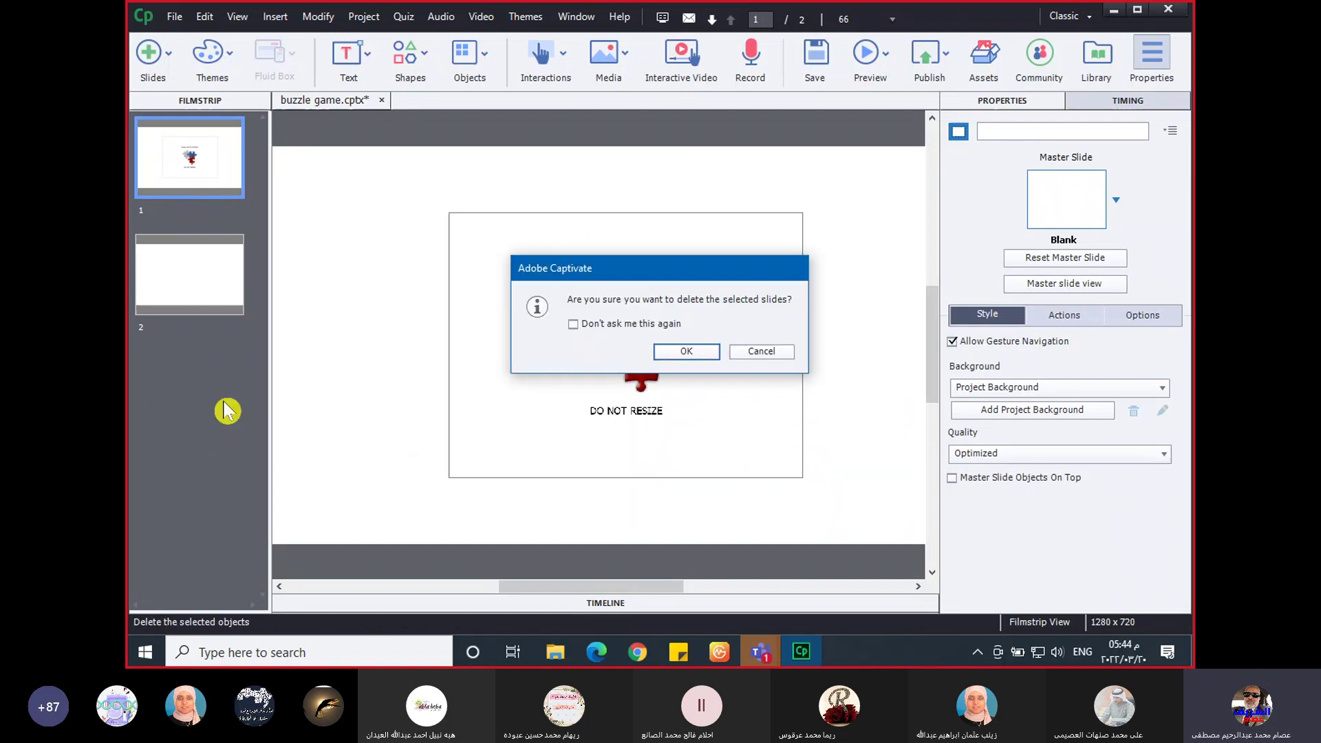
pyautogui.press('Return')
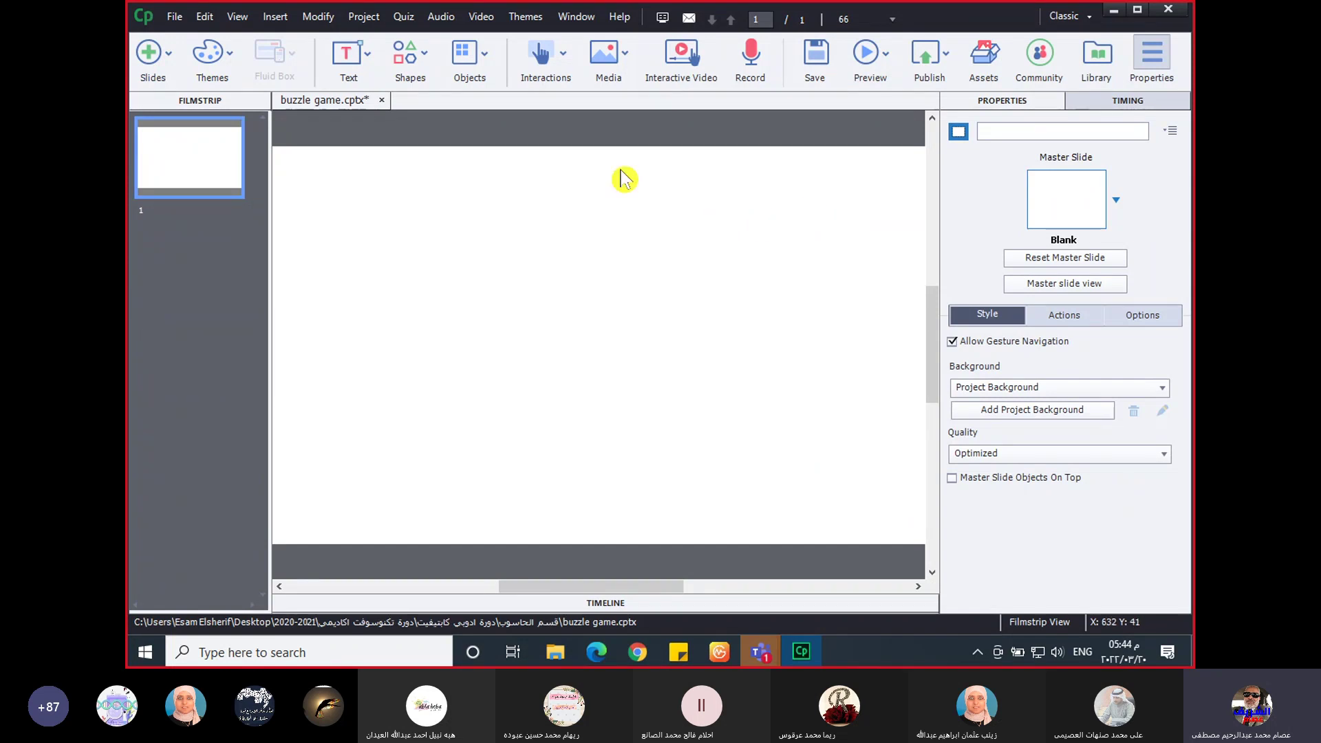
pyautogui.click(544, 69)
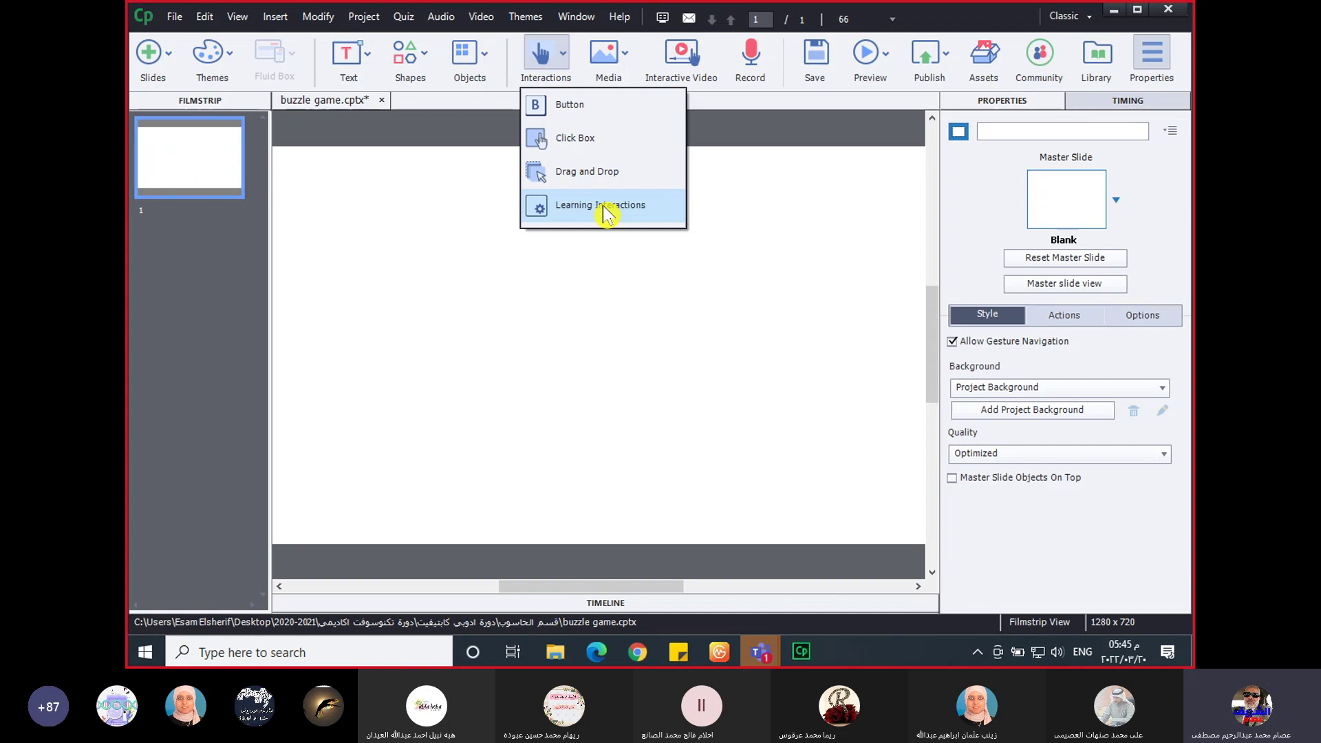
pyautogui.click(617, 267)
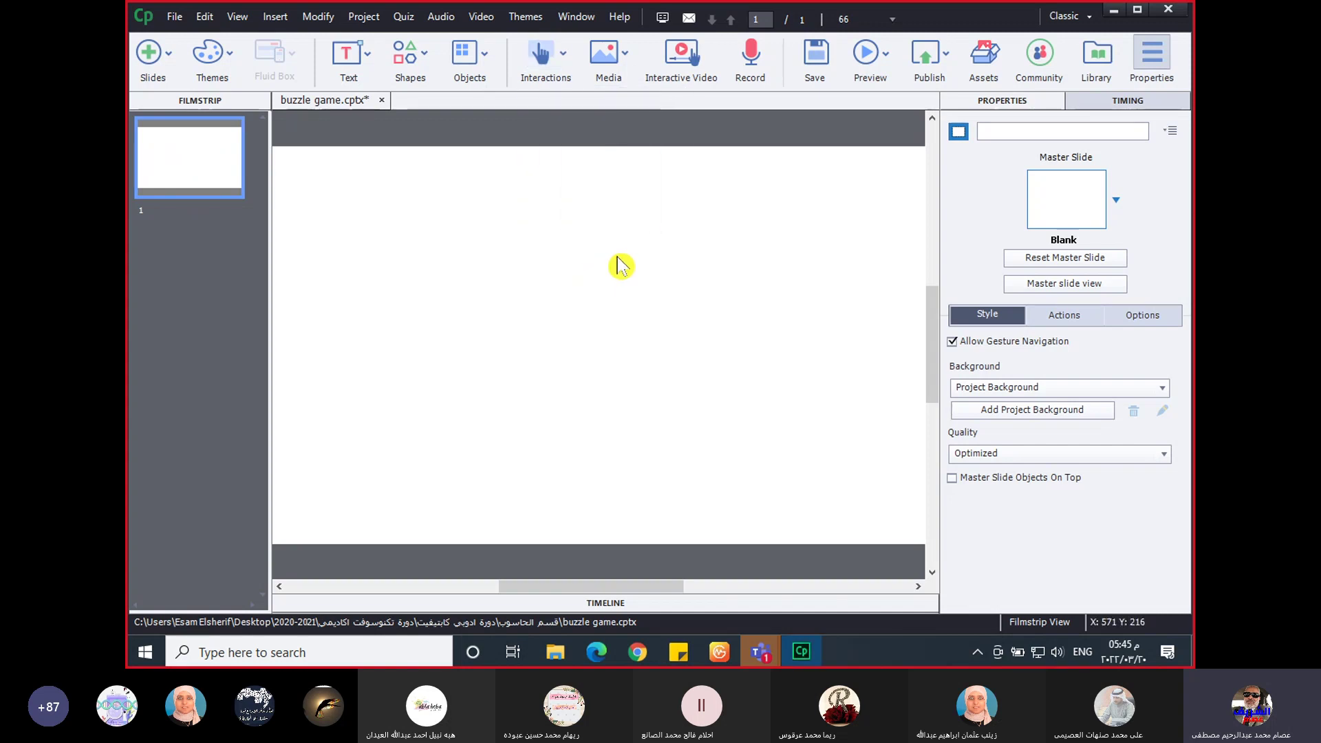
# - Minimize Adobe Captivate, switch to Chrome and play the published world map project in the last index.html tab
pyautogui.click(1108, 13)
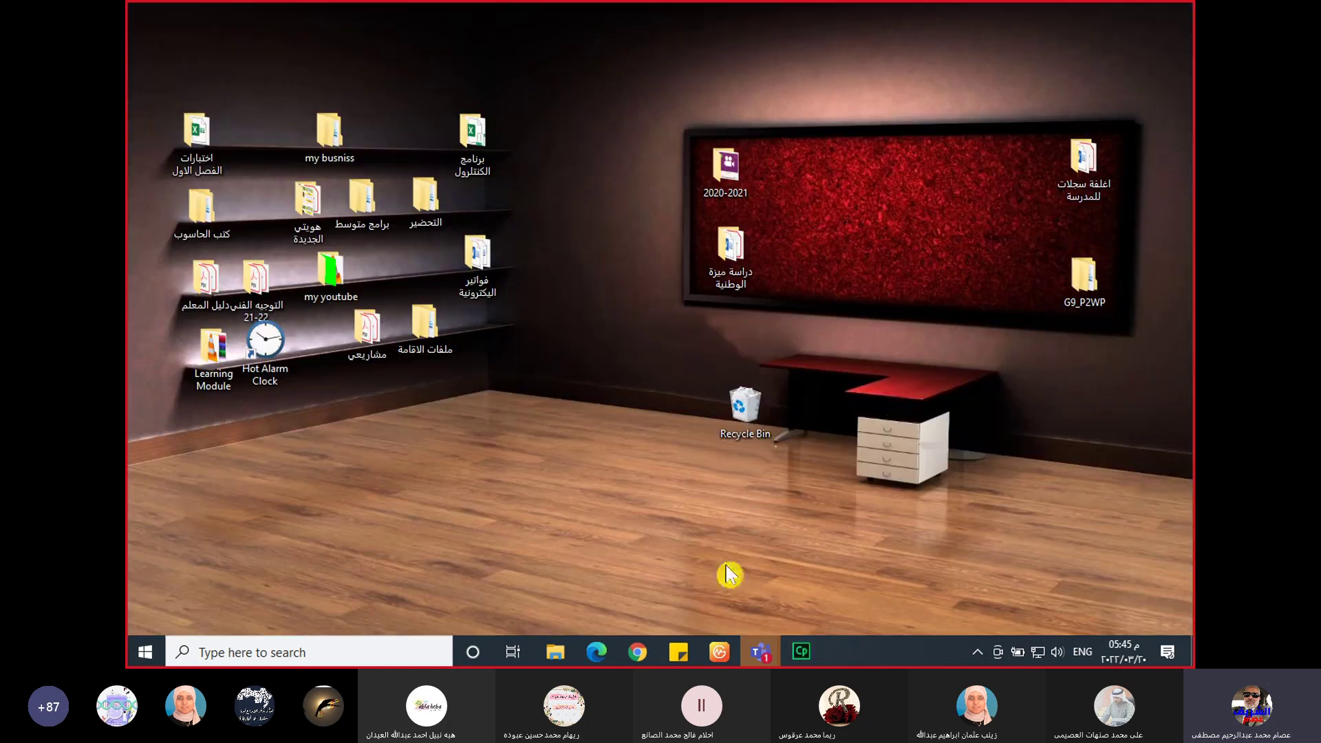
pyautogui.click(638, 662)
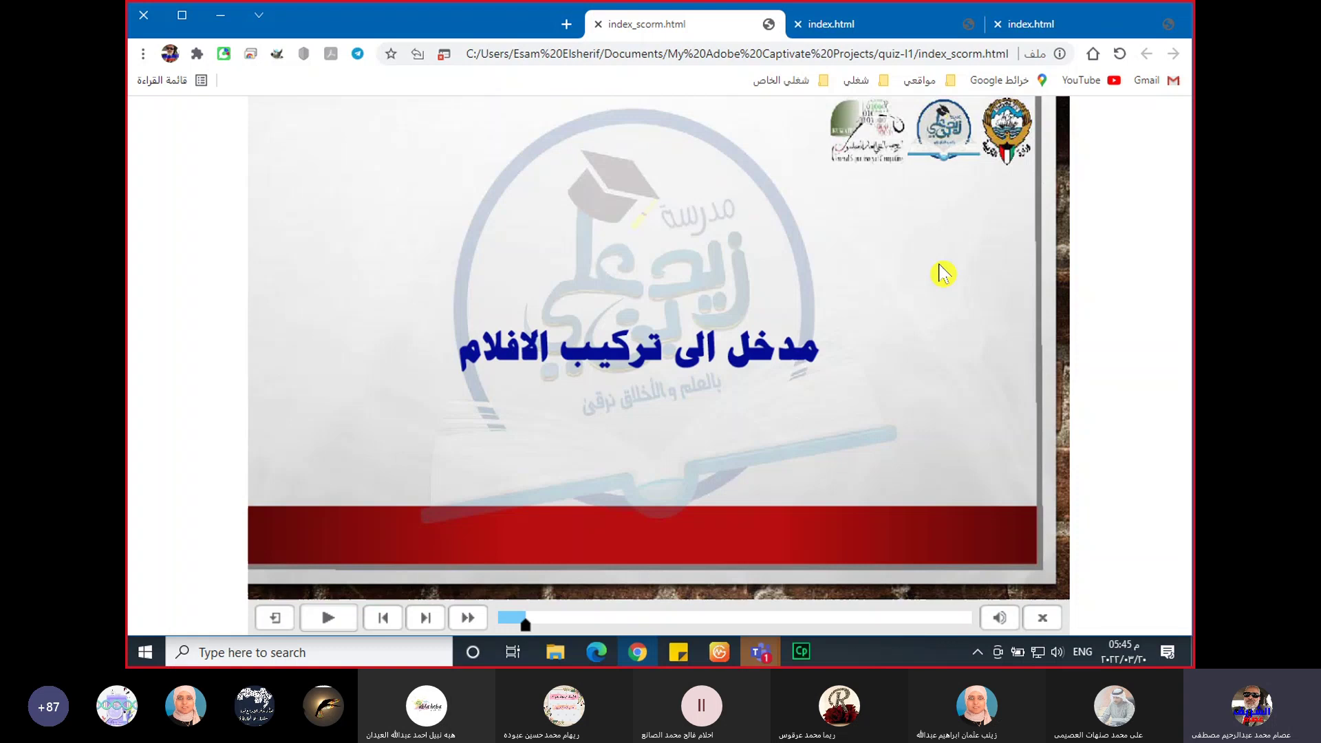
pyautogui.hotkey('ctrl', 'Tab')
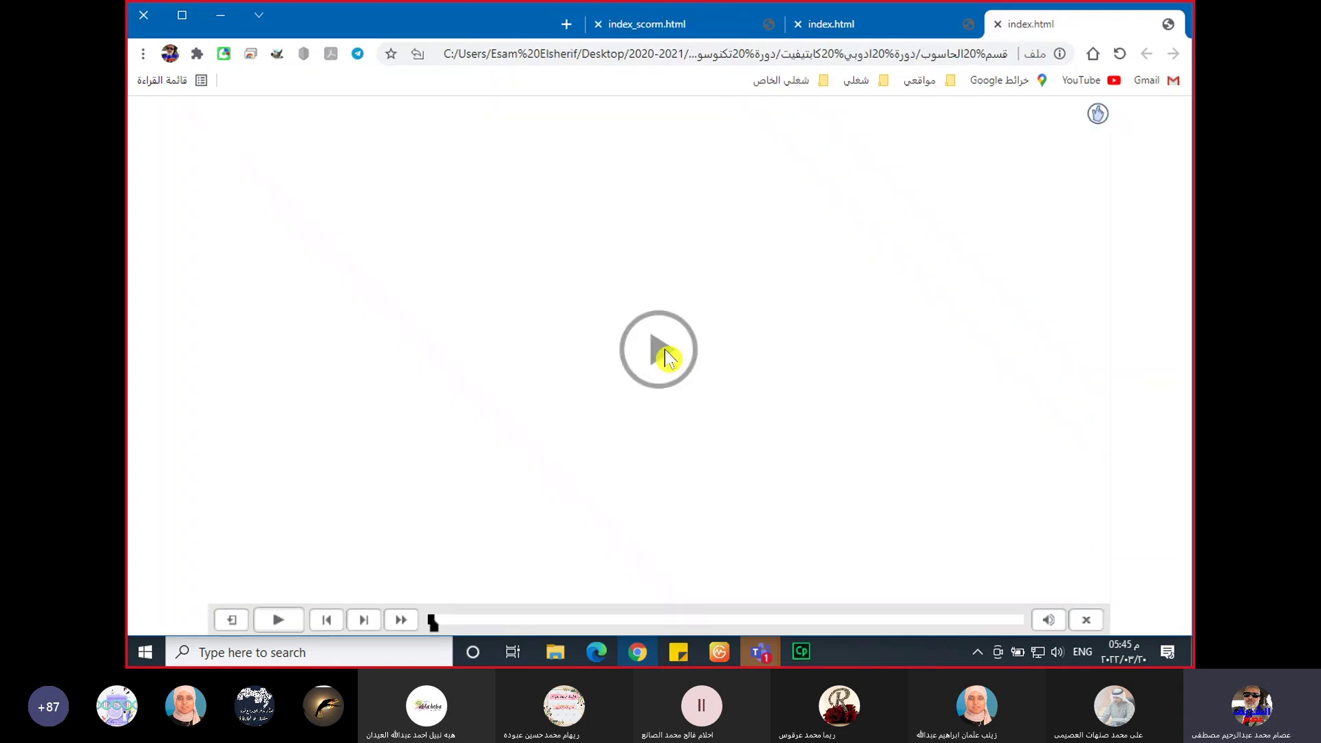
pyautogui.click(666, 358)
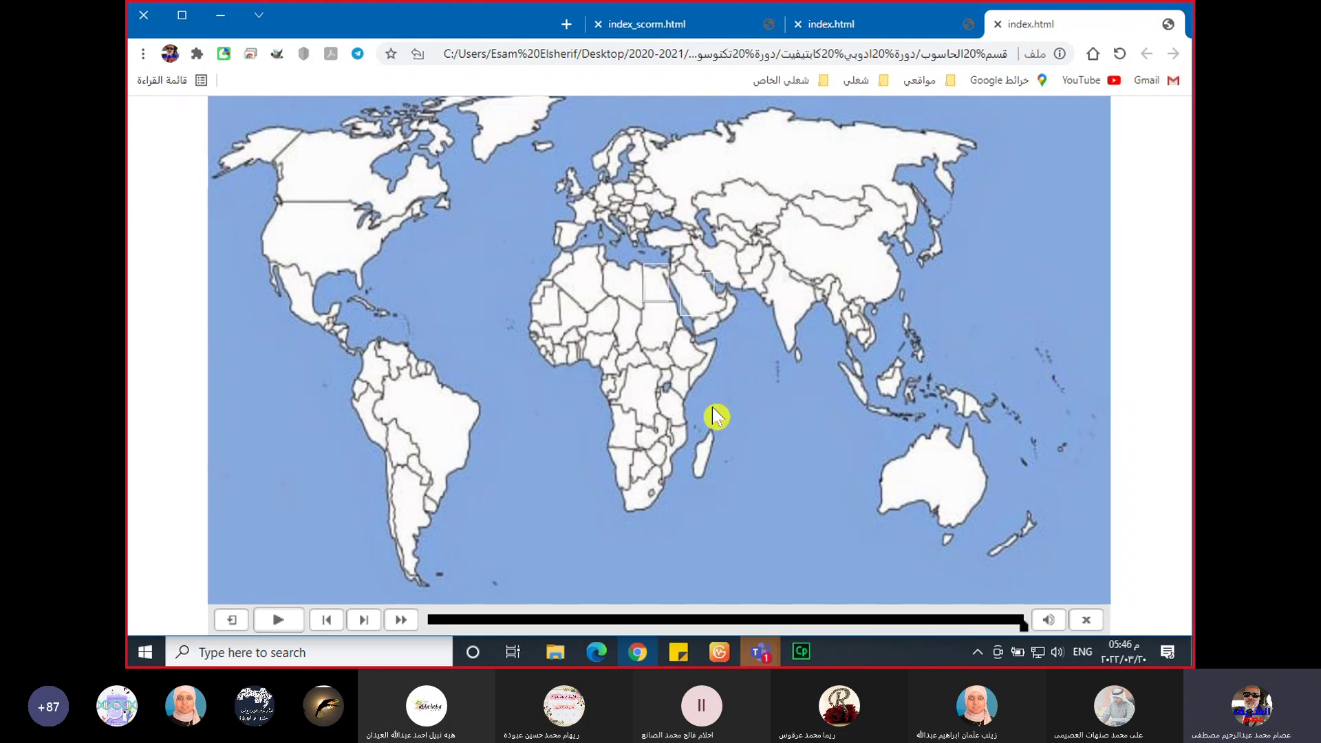
# - Try the country rollover areas around northeast Africa and Arabia on the world map, close its tab and minimize the browser
pyautogui.click(705, 303)
pyautogui.moveTo(697, 286)
pyautogui.moveTo(648, 283)
pyautogui.moveTo(647, 279)
pyautogui.click(688, 296)
pyautogui.click(998, 25)
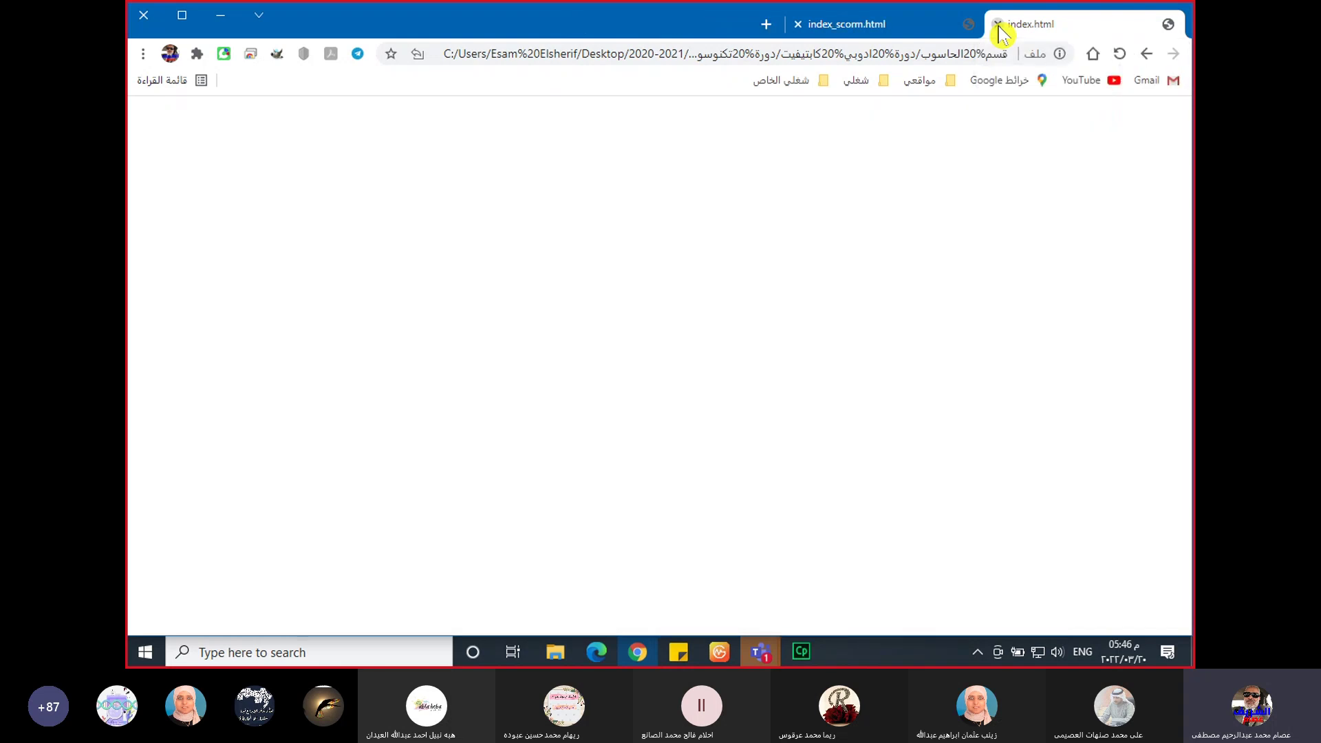
pyautogui.click(222, 21)
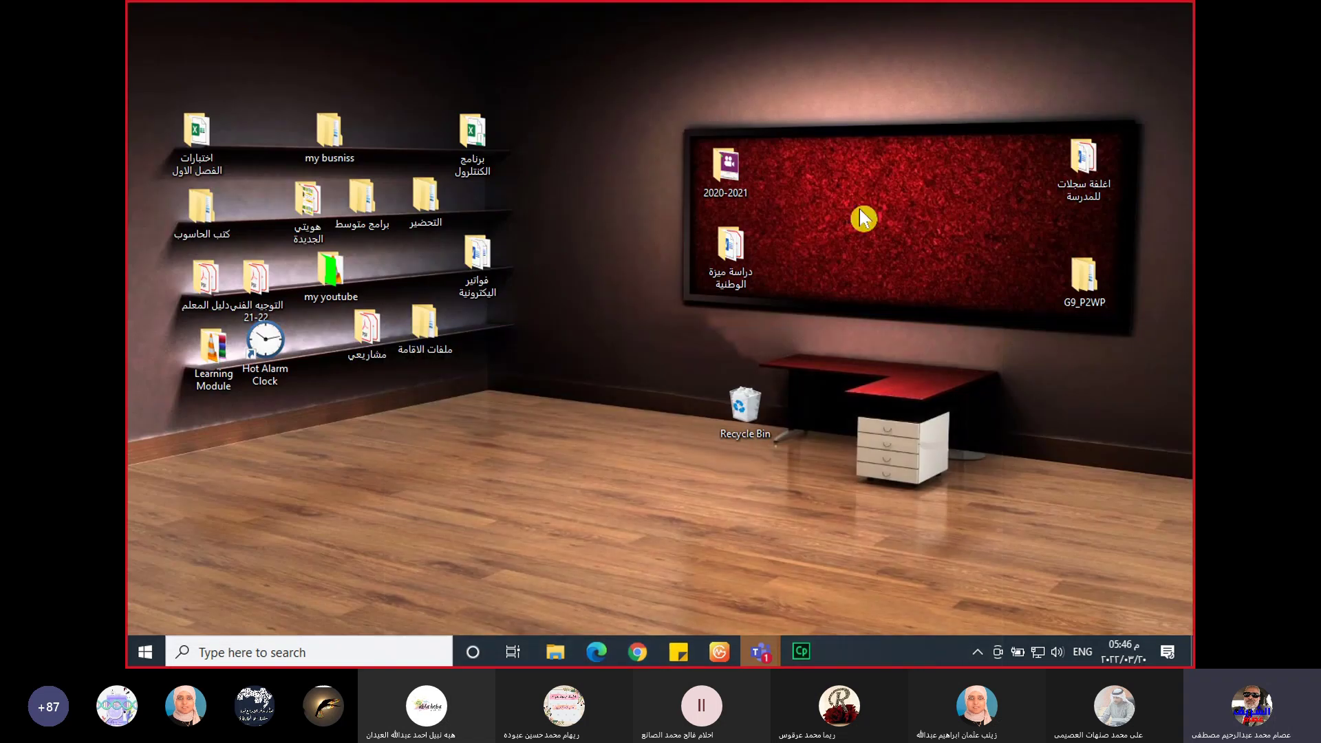
# - Switch to Adobe Captivate and insert the blank world map image خريطة-العالم-الصماء-بدقة-عالية.jpg on the slide
pyautogui.click(804, 655)
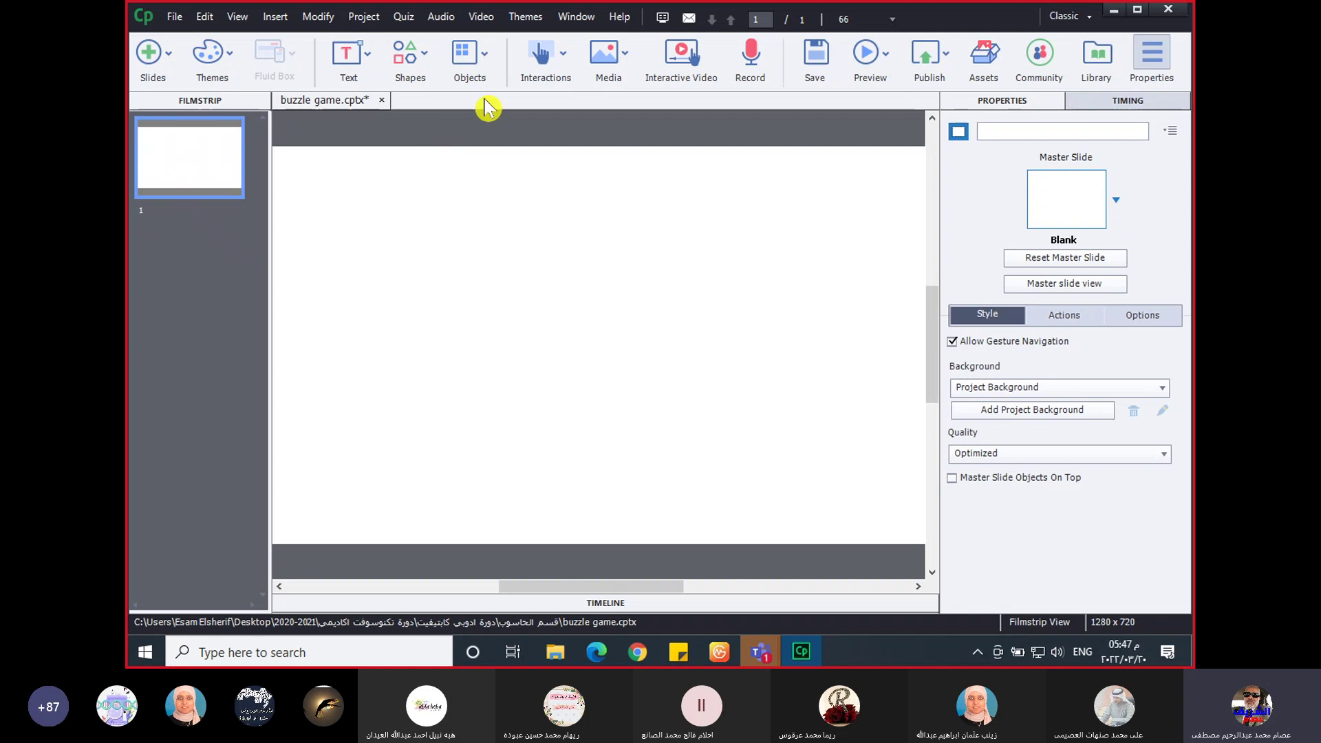
pyautogui.click(597, 61)
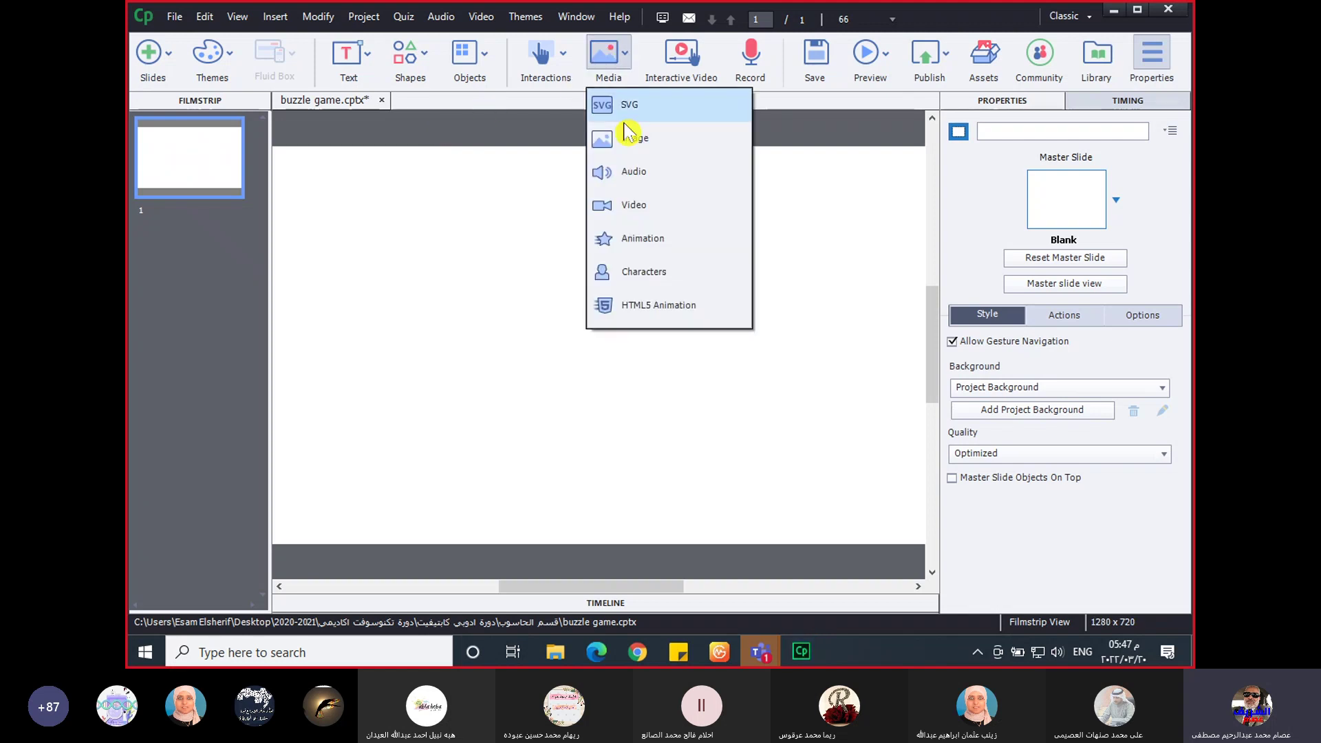
pyautogui.click(639, 149)
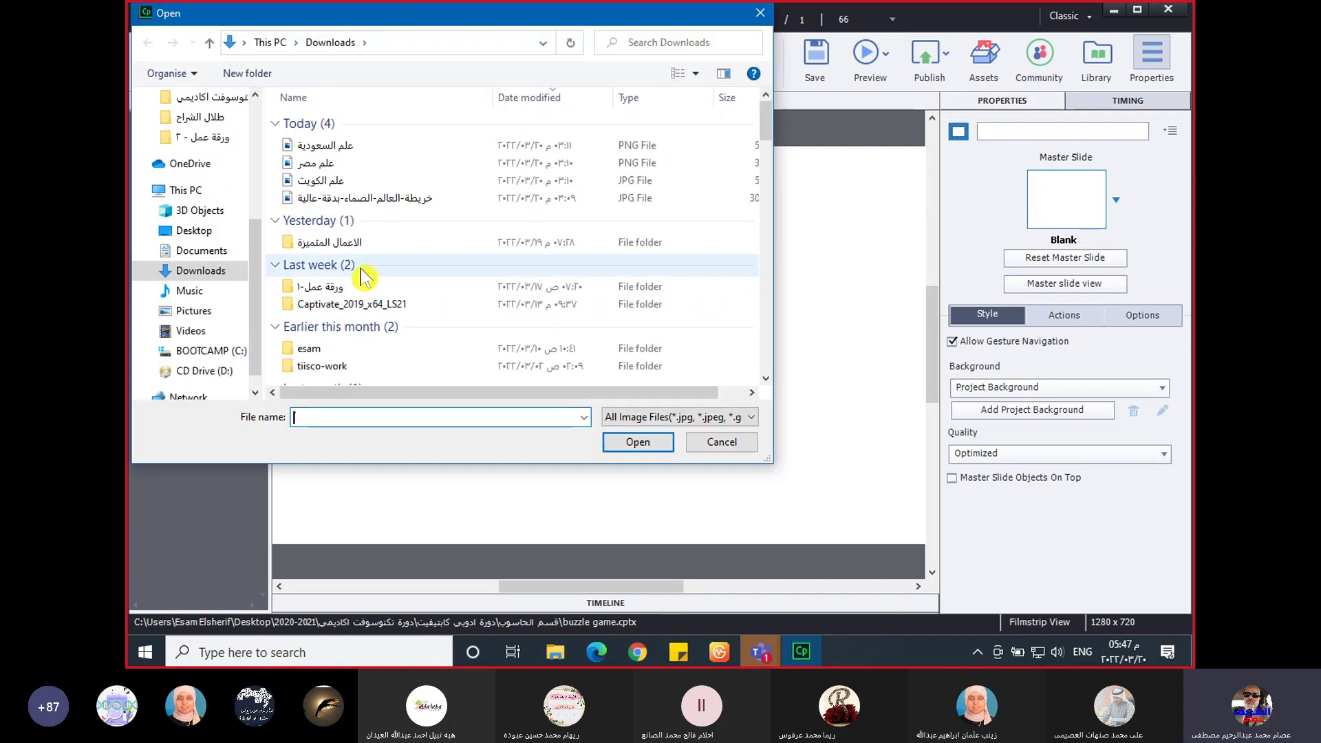
pyautogui.press('Escape')
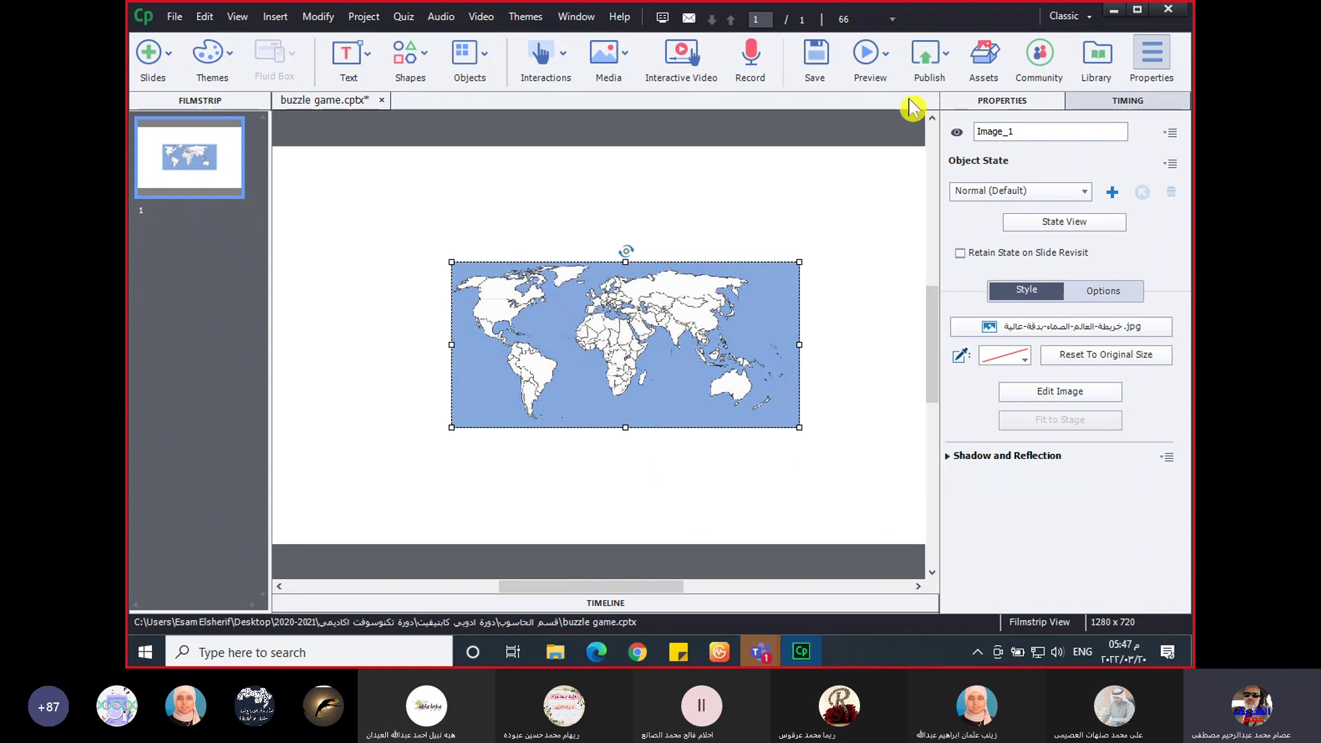
# - Align the world map image with the slide's upper-right corner and enlarge it to about 1283 x 726 so it covers the whole slide
pyautogui.click(847, 20)
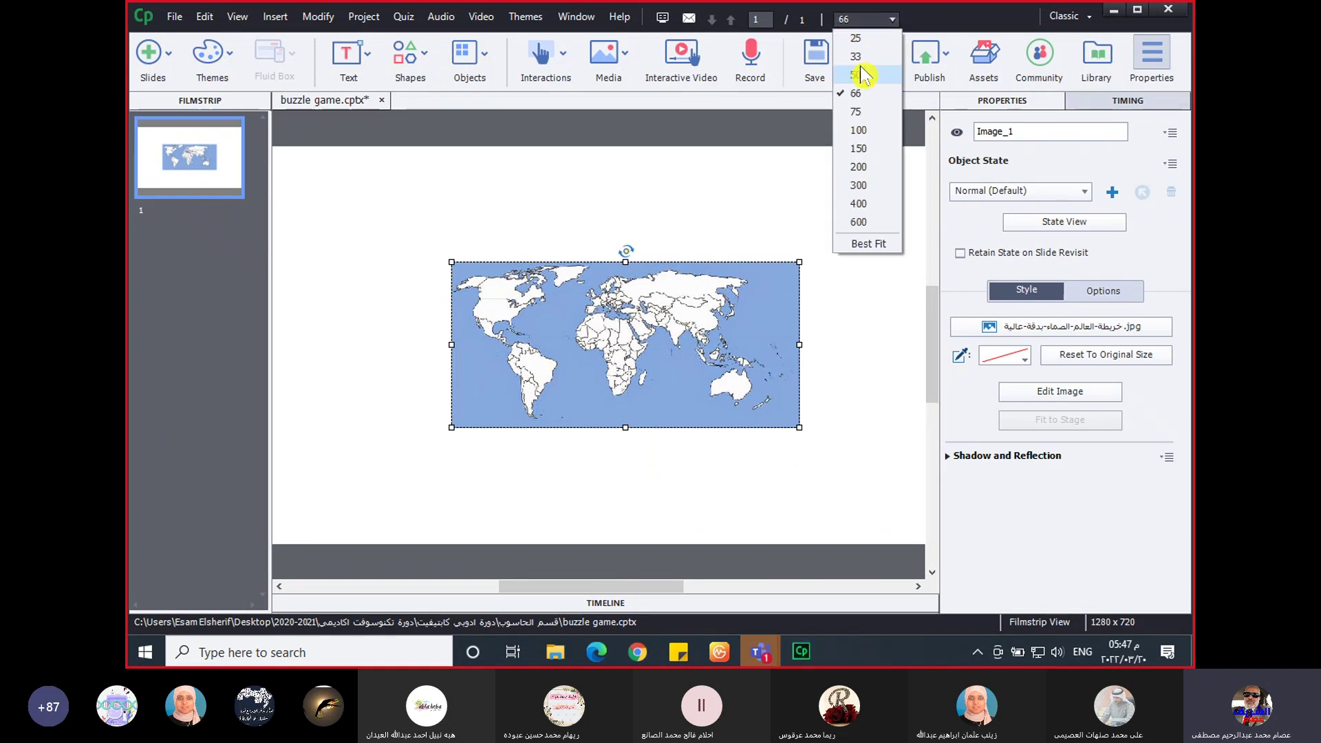
pyautogui.click(860, 74)
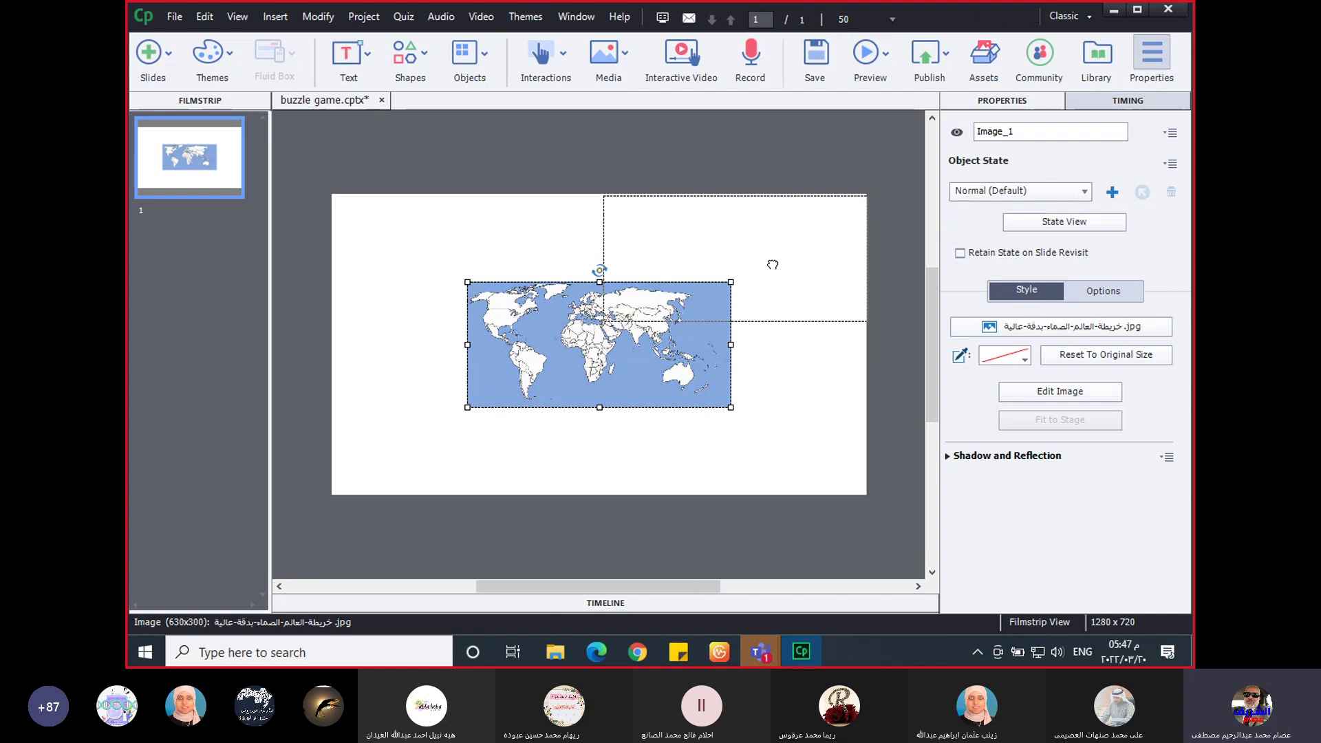
pyautogui.moveTo(773, 264); pyautogui.dragTo(773, 265)
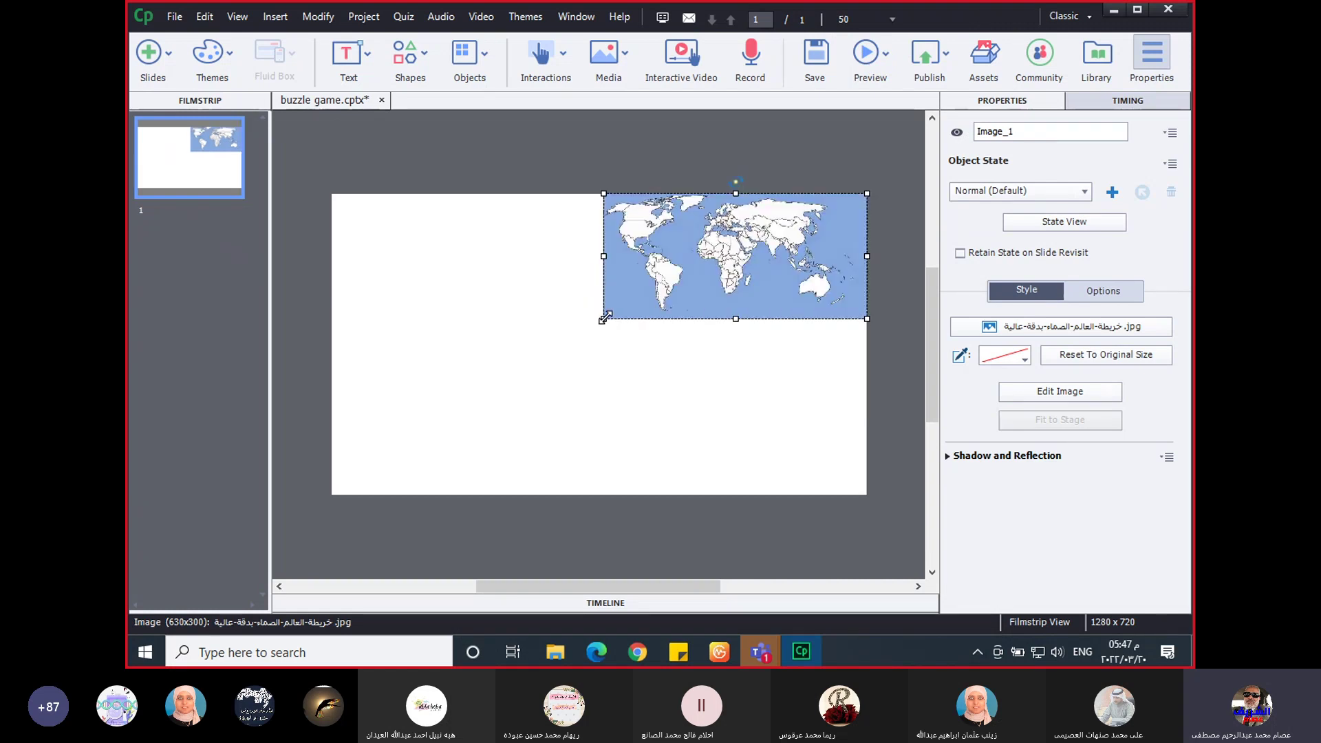
pyautogui.moveTo(605, 317); pyautogui.dragTo(332, 496)
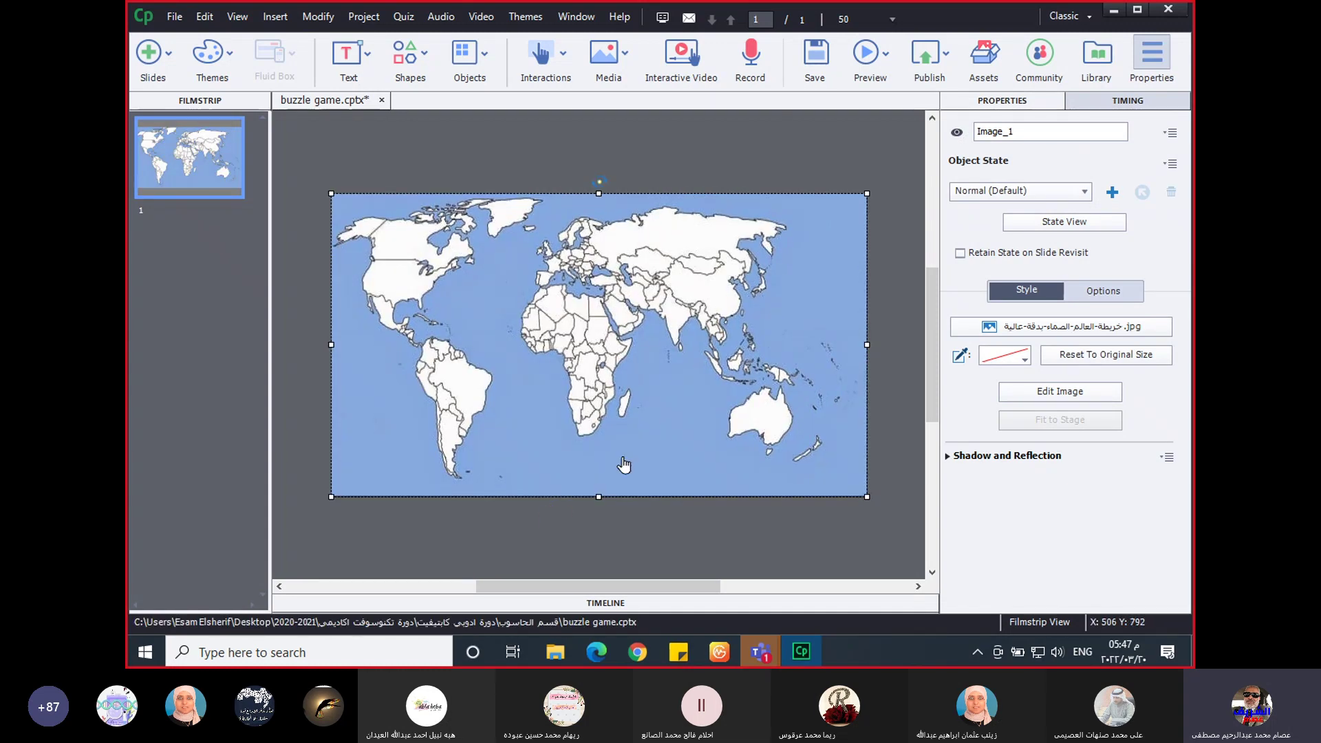
# - Insert a highlight box and place it over Saudi Arabia on the map
pyautogui.click(847, 21)
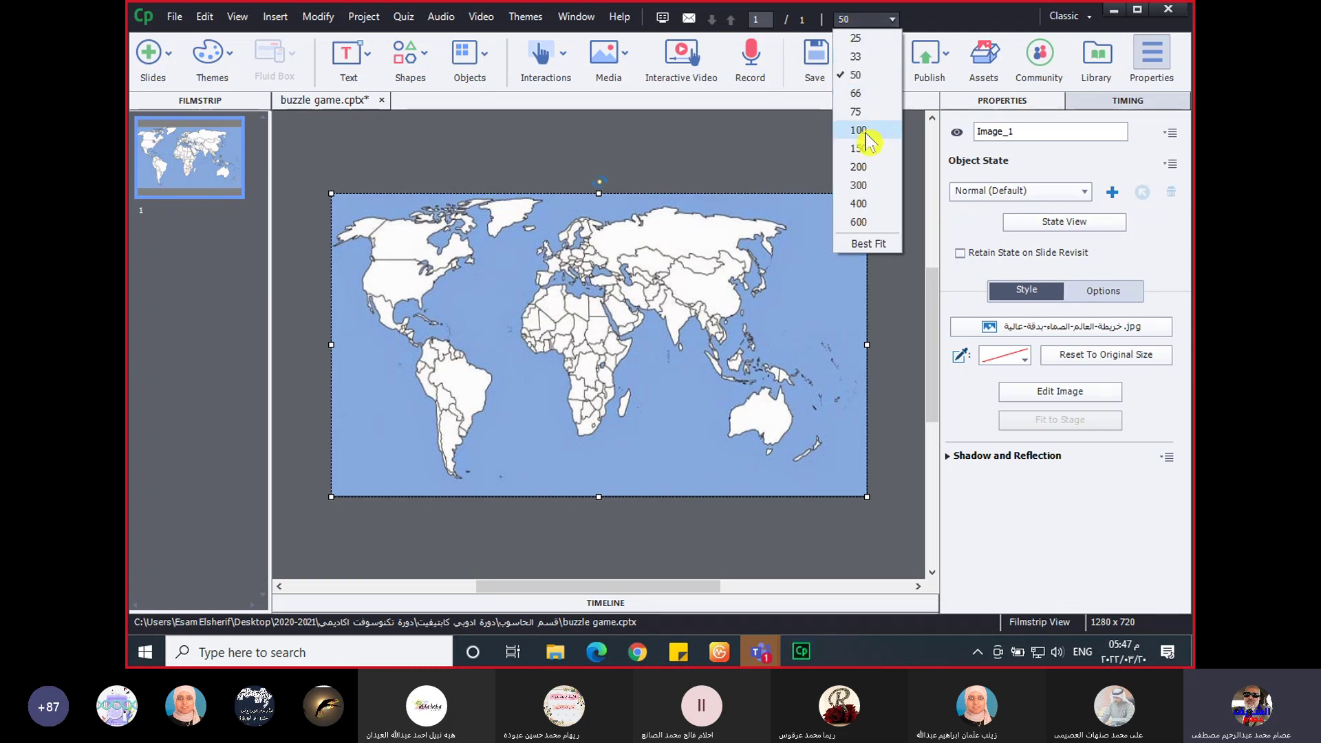
pyautogui.click(857, 112)
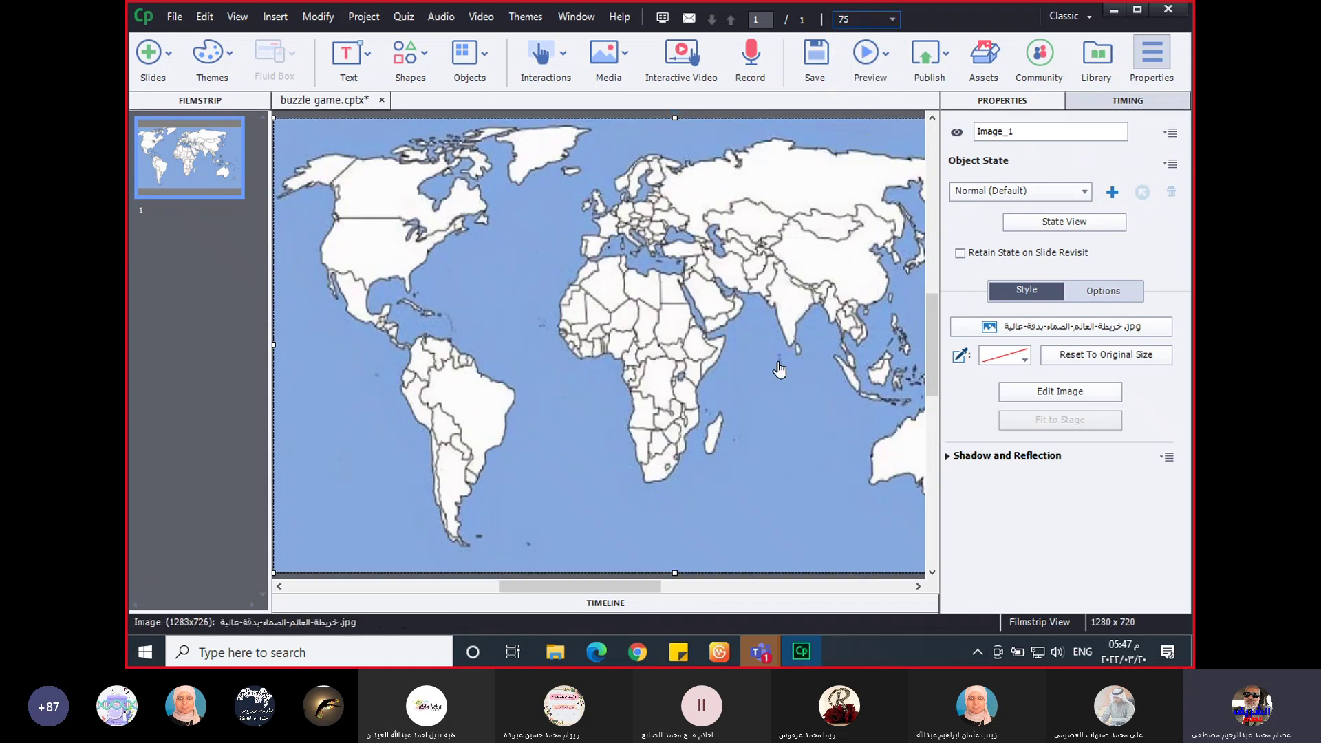
pyautogui.moveTo(590, 589); pyautogui.dragTo(620, 593)
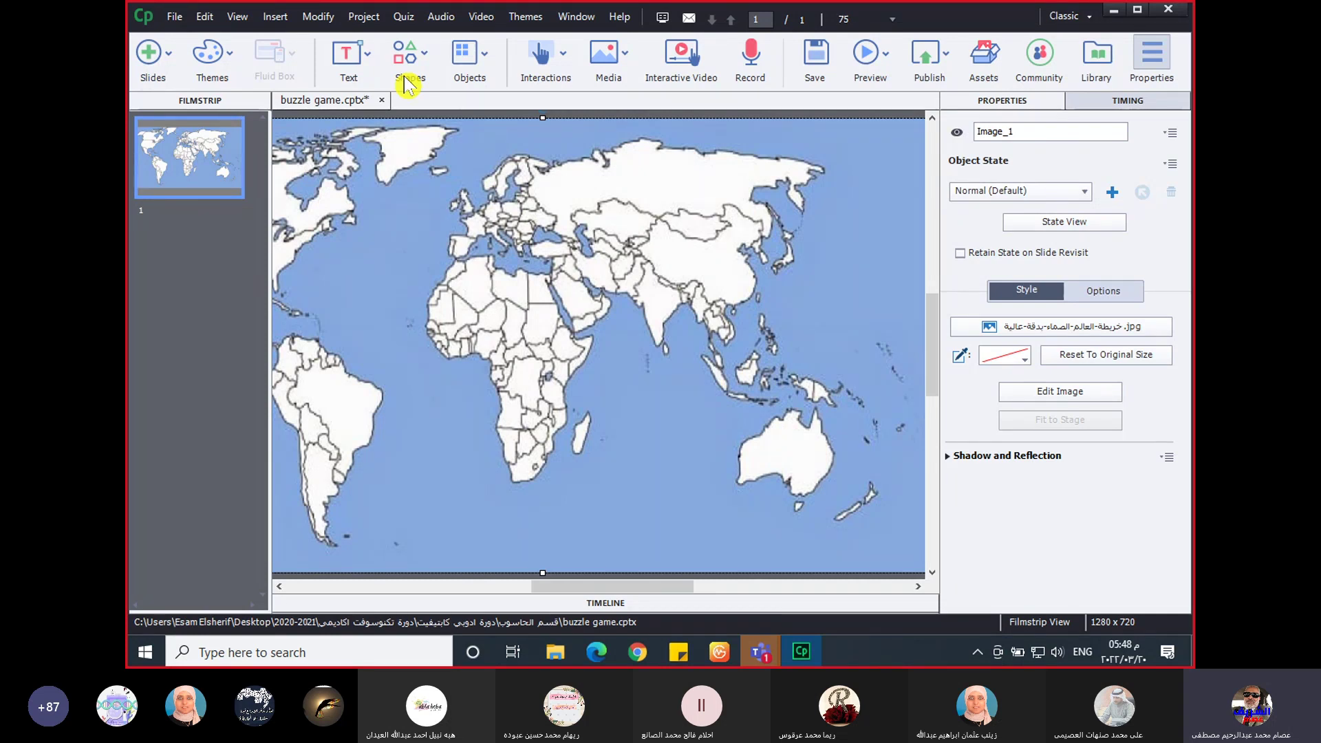
pyautogui.click(479, 45)
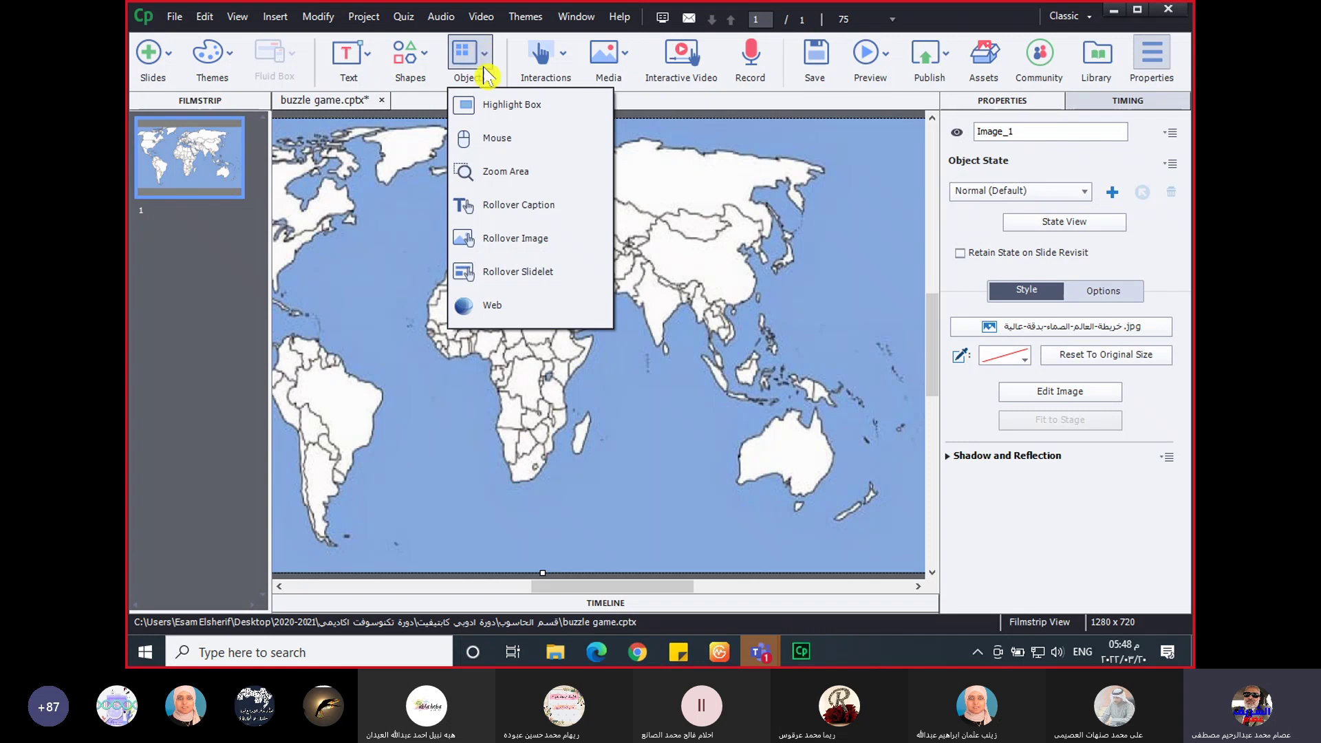
pyautogui.click(532, 110)
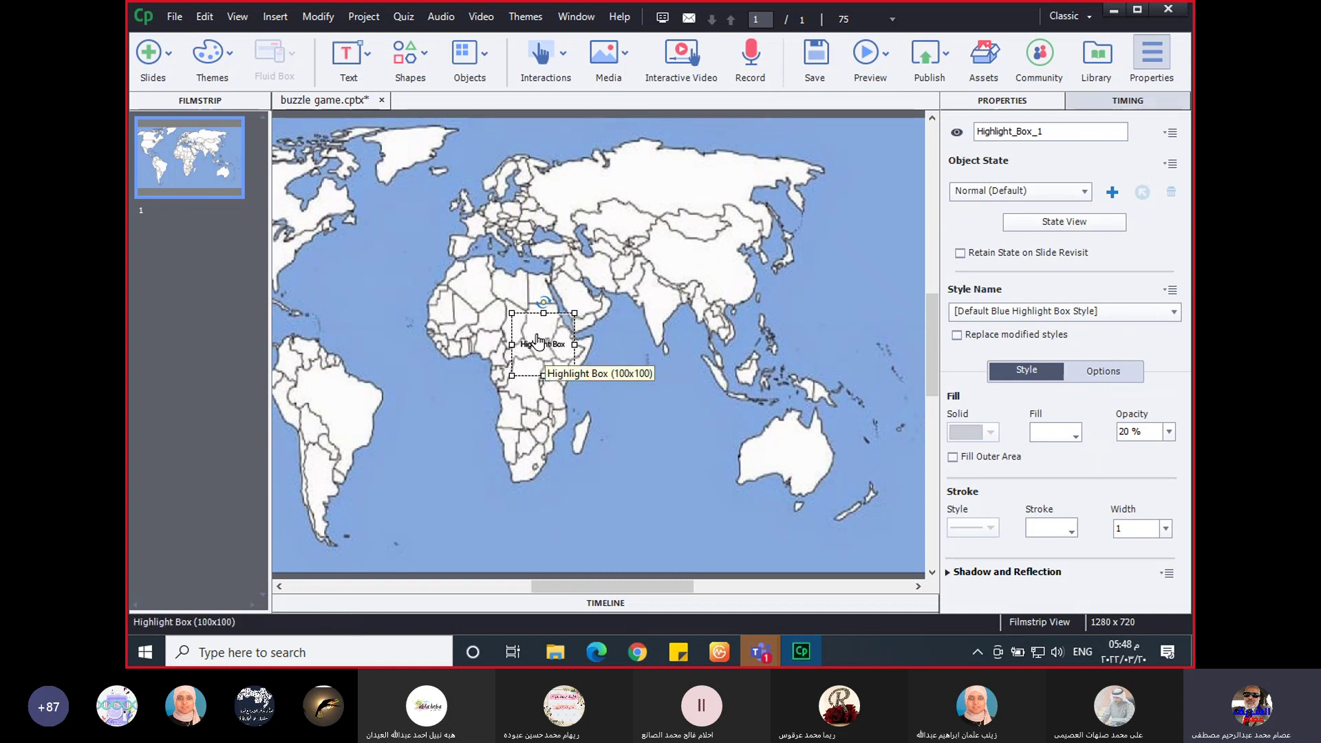
pyautogui.moveTo(538, 340); pyautogui.dragTo(580, 296)
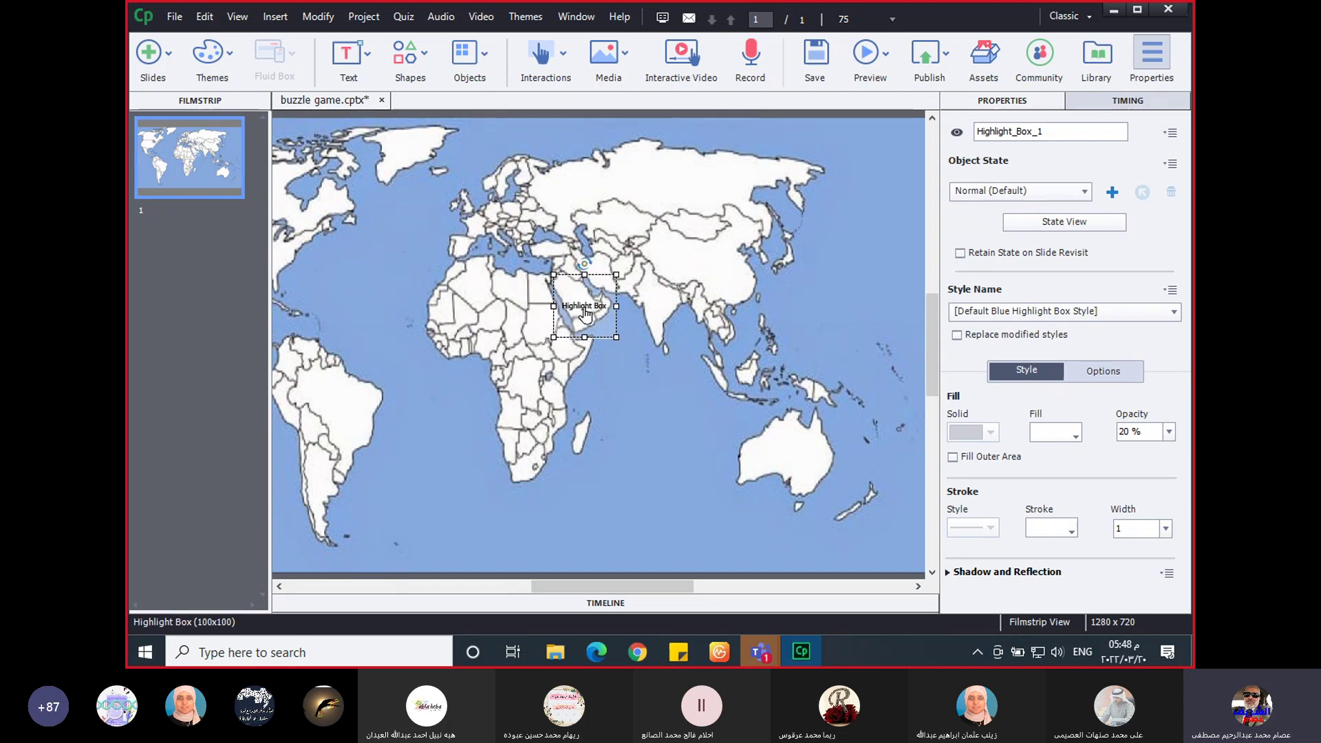
# - Delete the highlight box over Saudi Arabia from the slide
pyautogui.rightClick(584, 312)
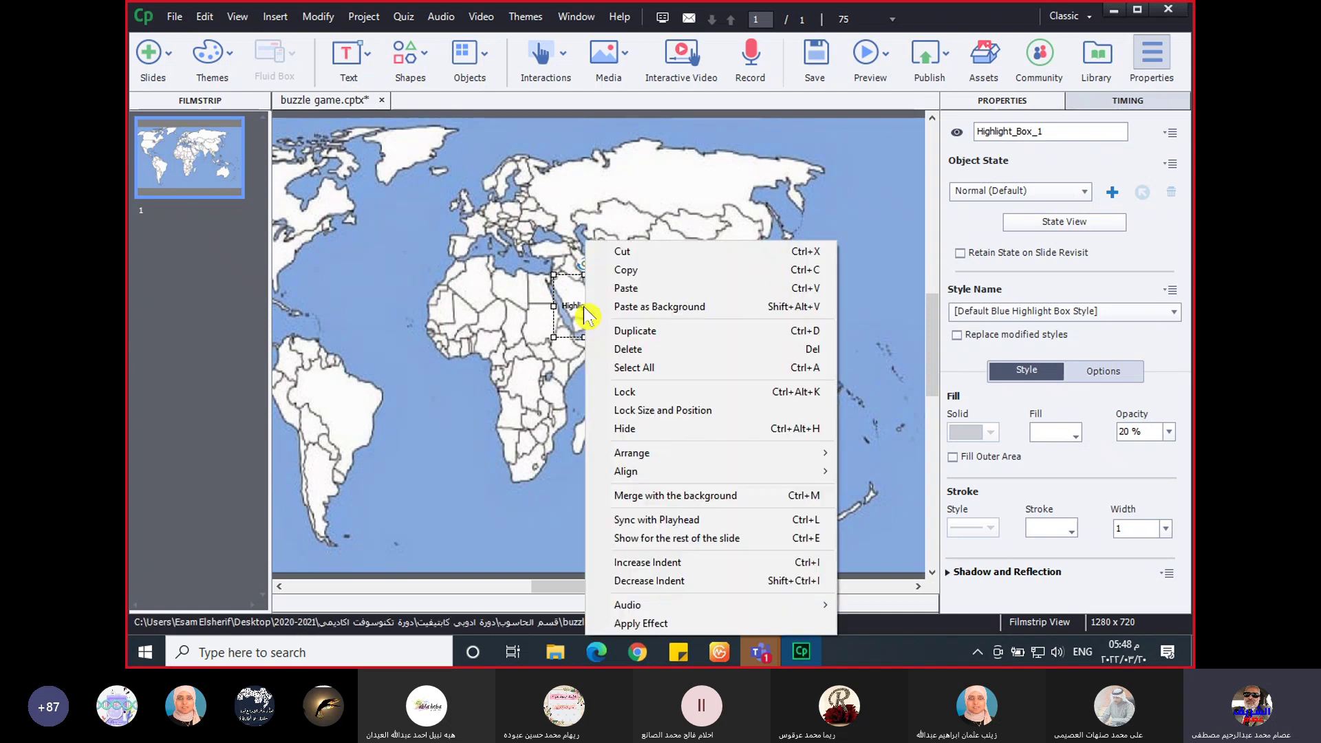
pyautogui.click(623, 349)
pyautogui.click(675, 357)
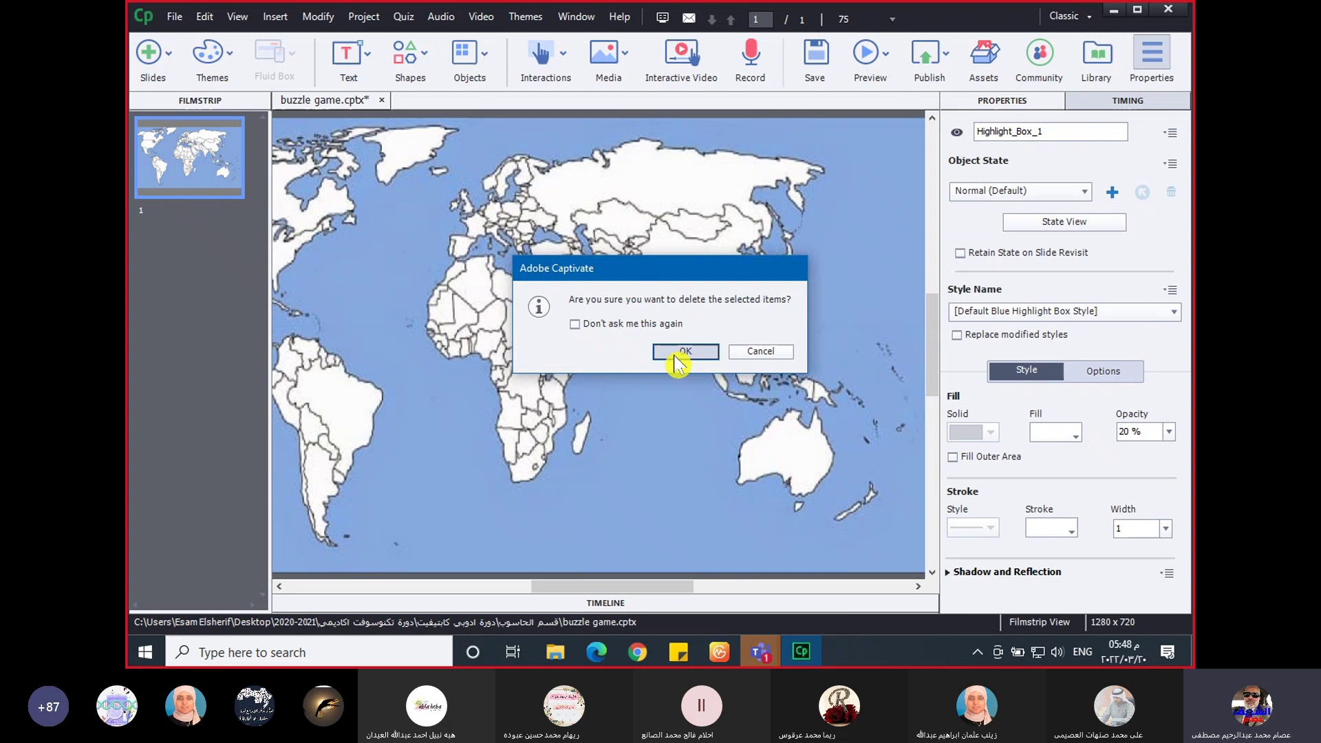
pyautogui.click(677, 357)
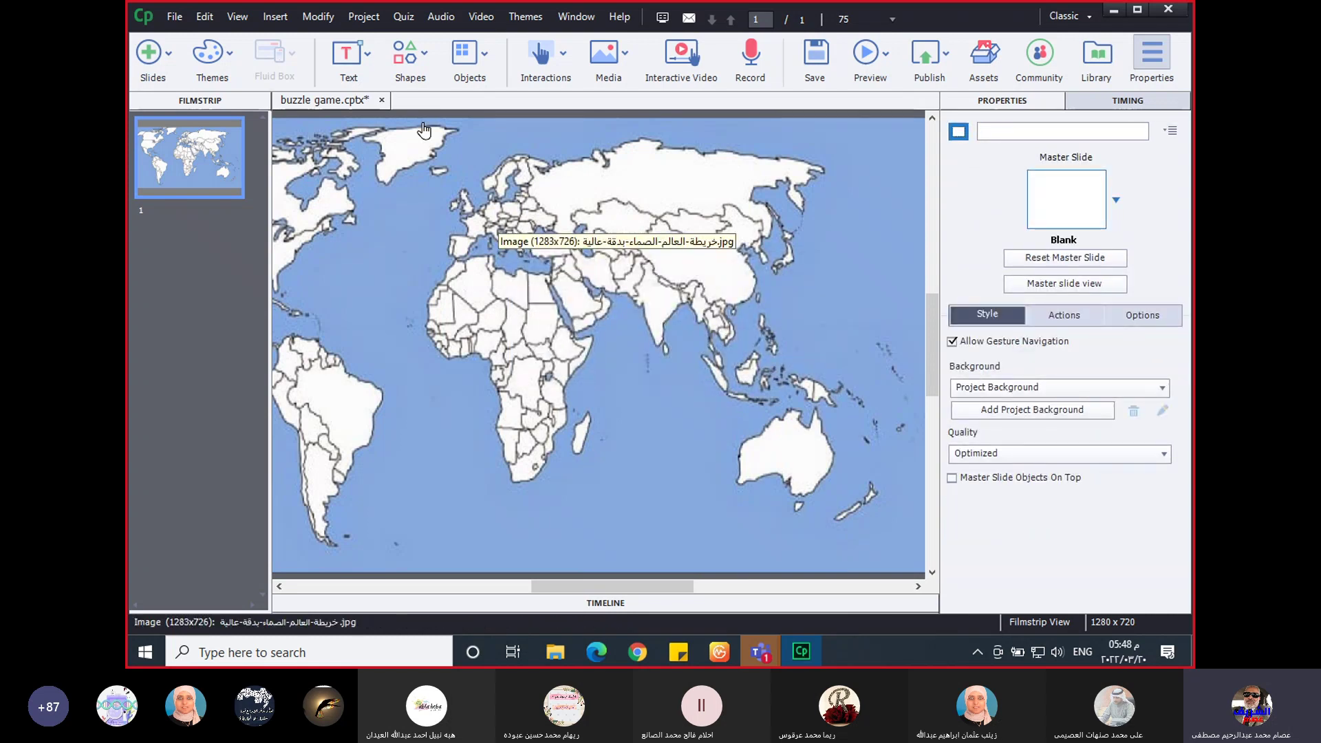
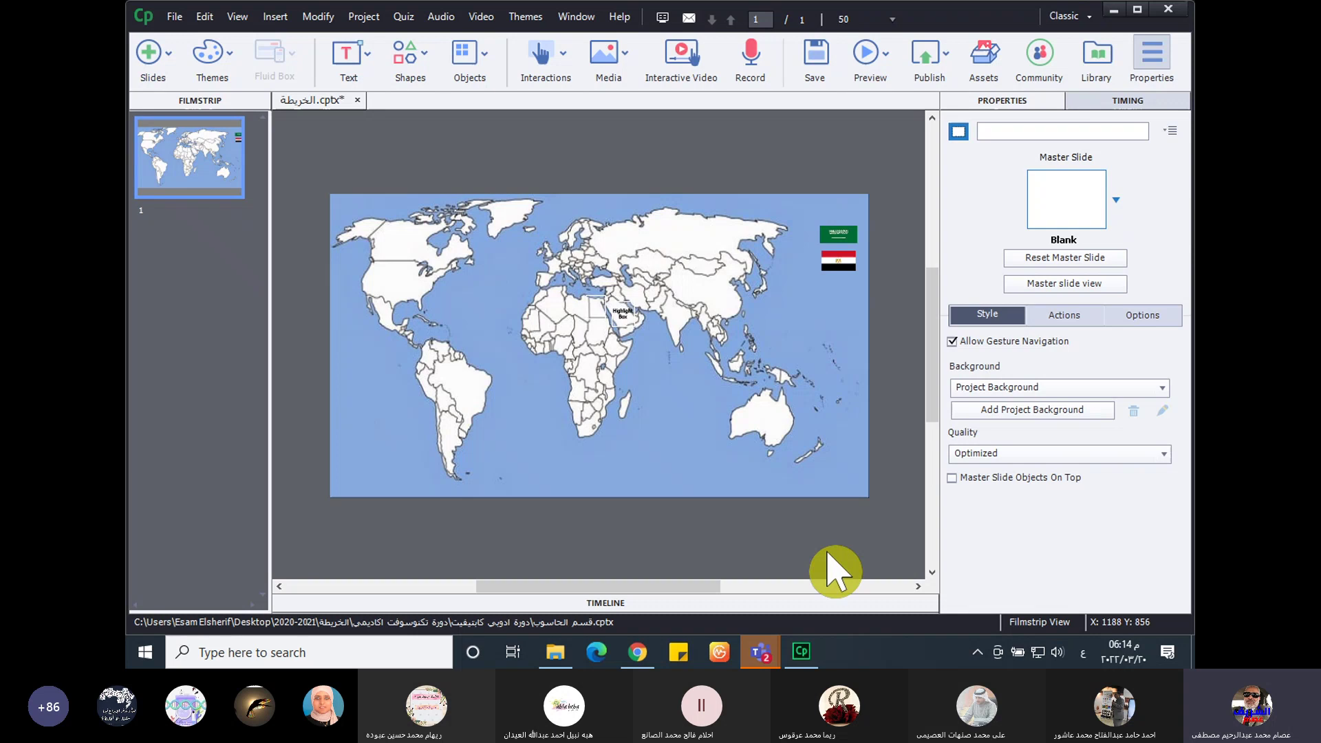
# - Review the Saudi and Egyptian flag images, the highlight boxes over both countries, and the highlight box object option
pyautogui.click(853, 238)
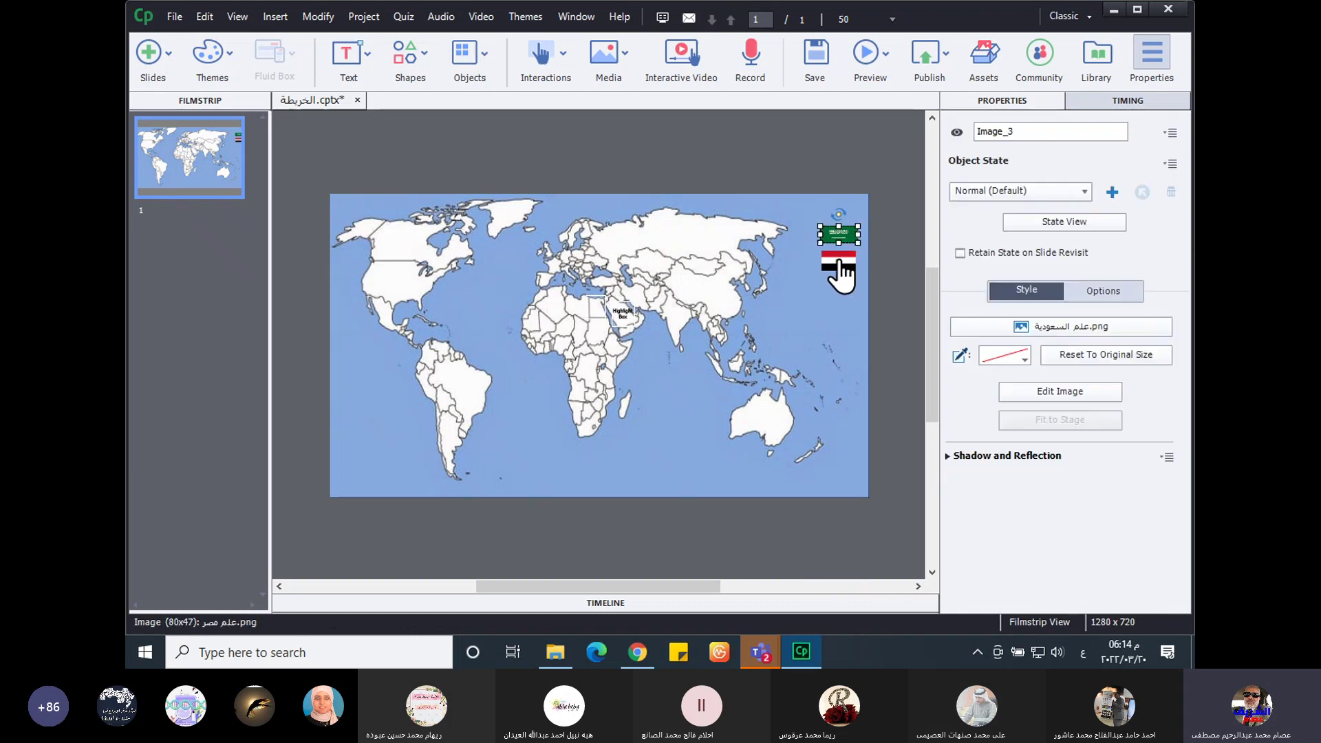
pyautogui.click(840, 261)
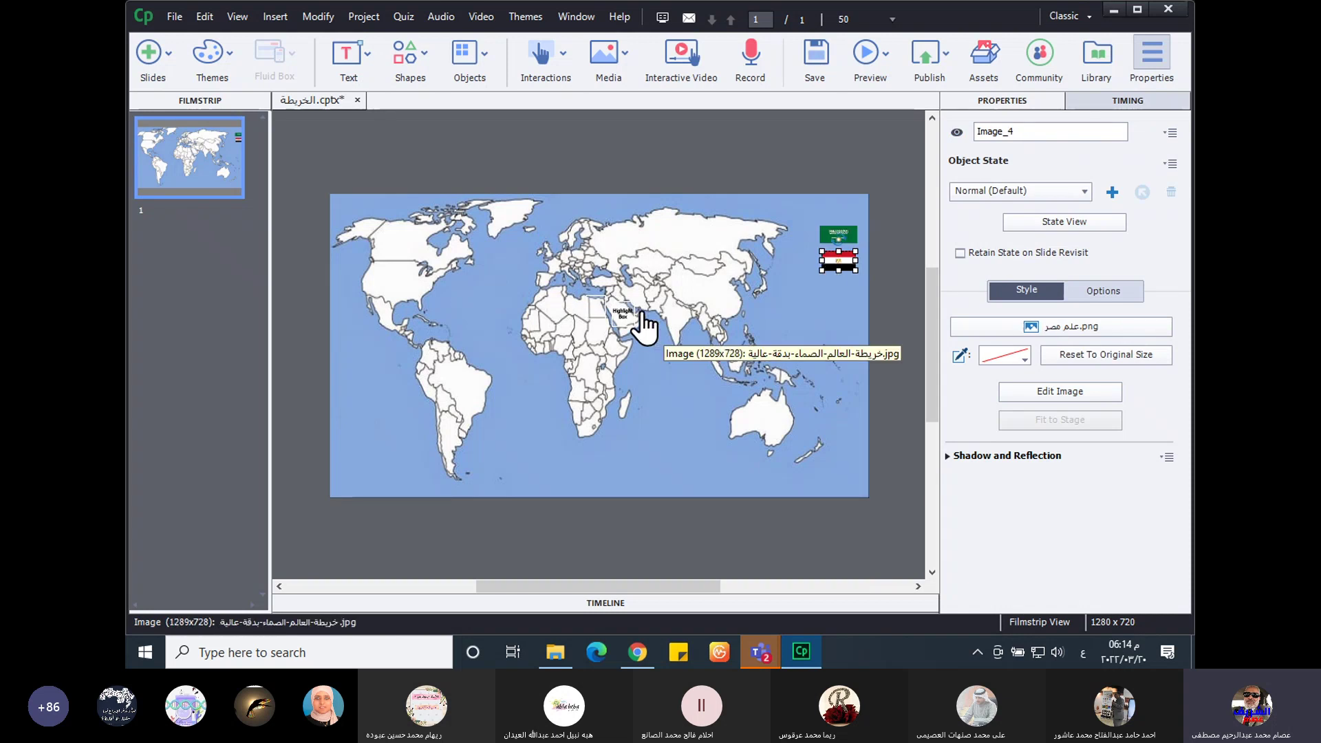
pyautogui.click(623, 318)
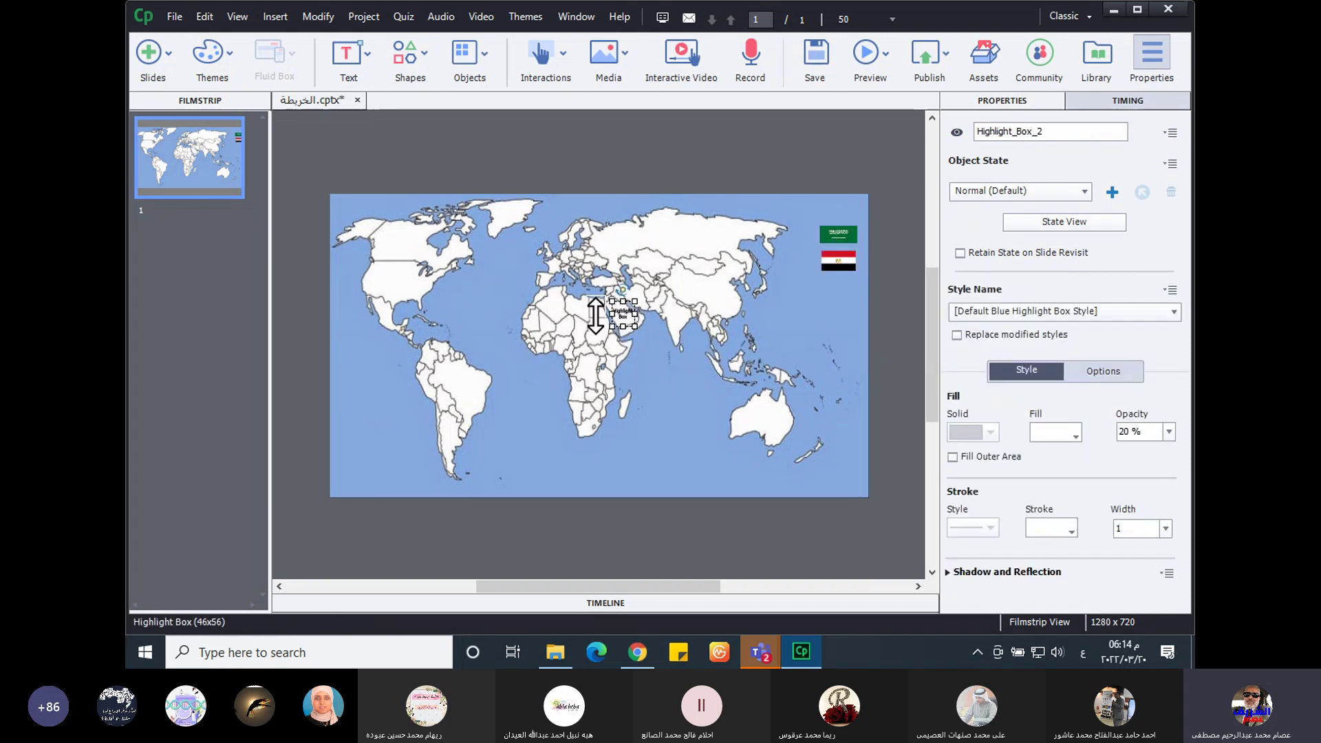
pyautogui.click(599, 317)
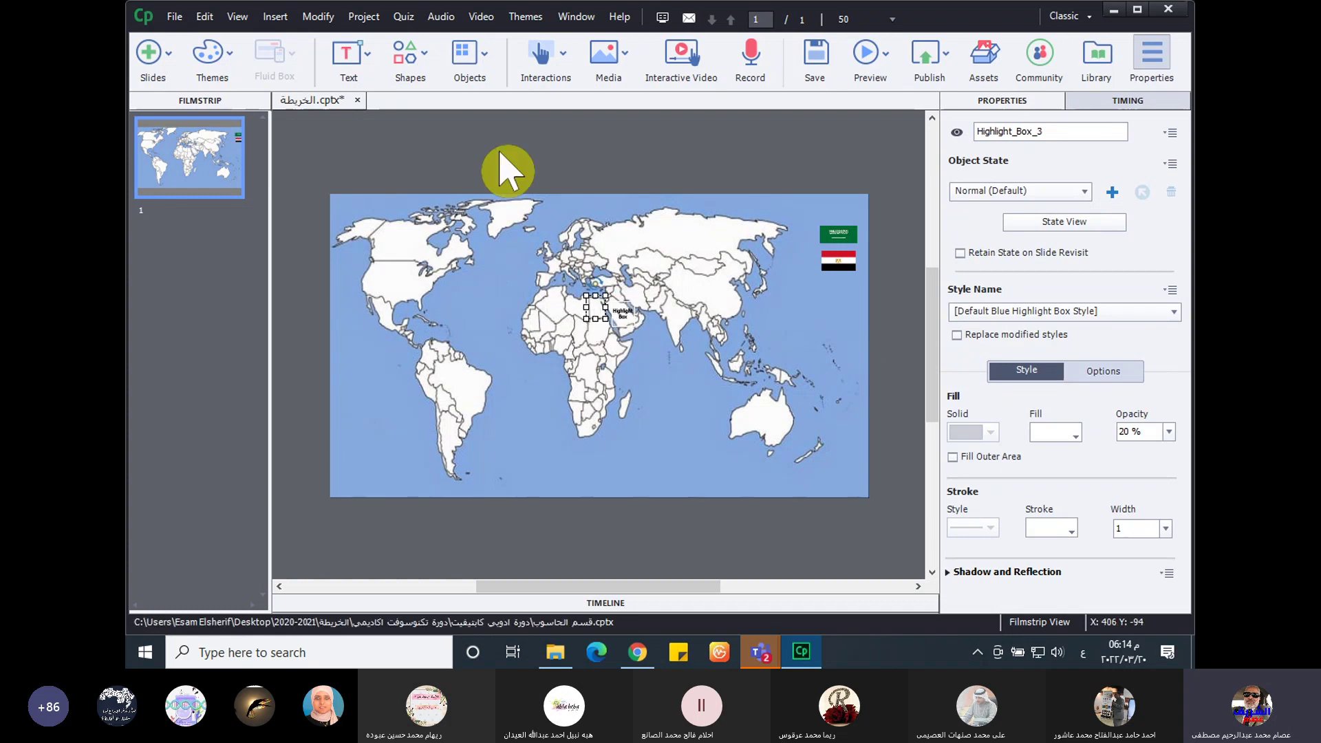
pyautogui.click(488, 52)
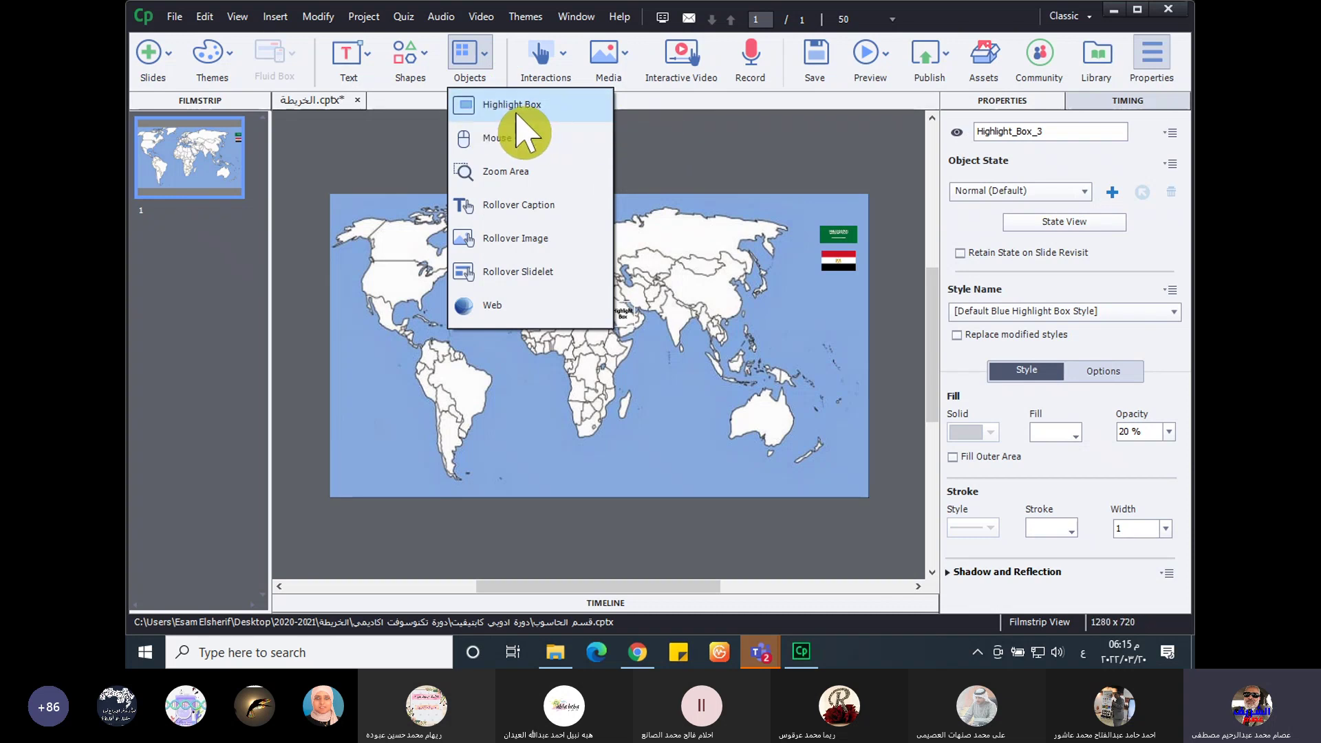
pyautogui.click(695, 159)
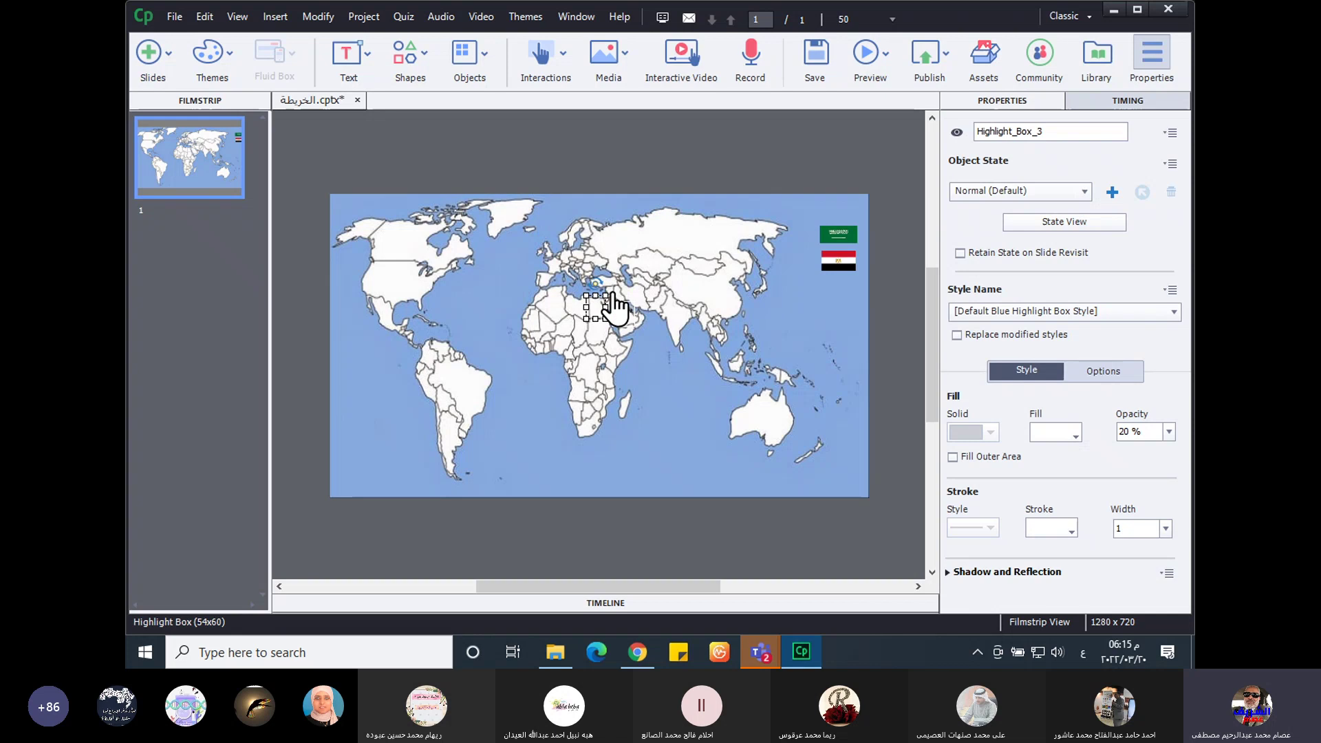
pyautogui.click(672, 171)
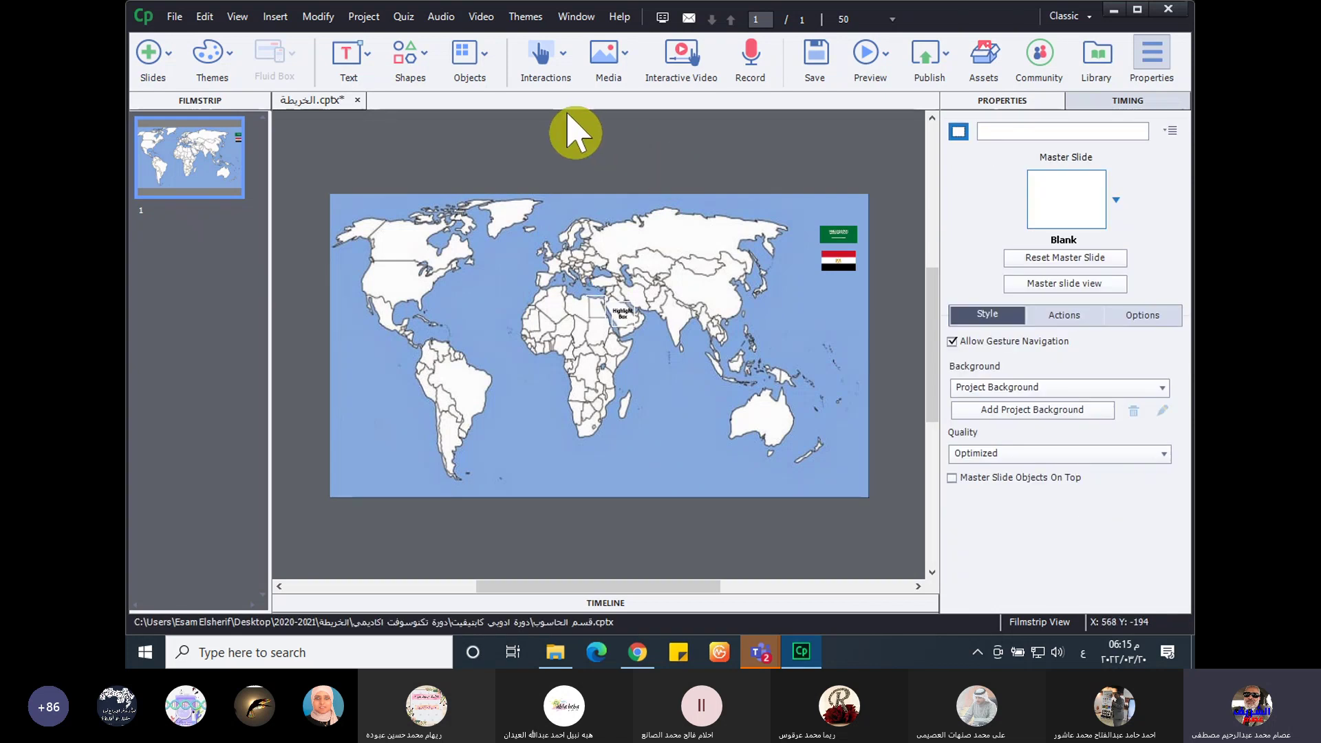
# - Start a Drag and Drop interaction and specify the Saudi and Egyptian flag images as the drag sources
pyautogui.click(543, 59)
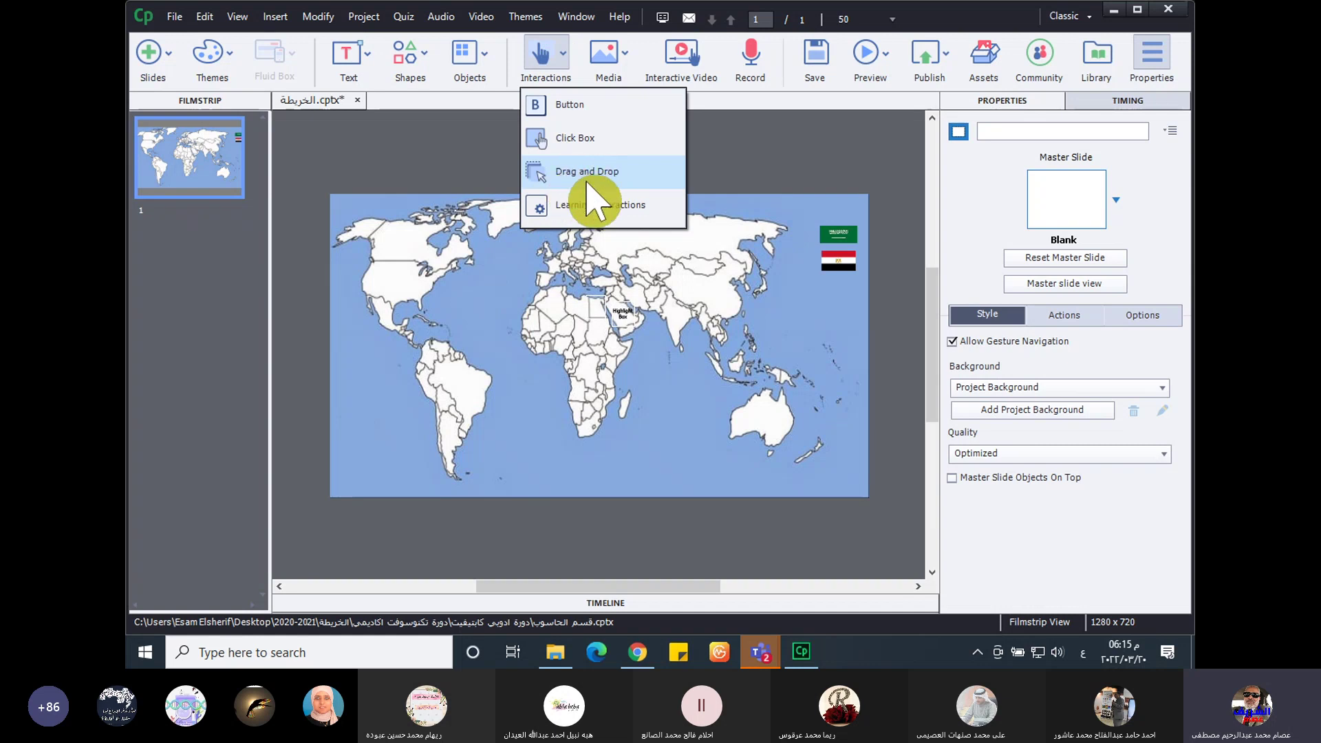
pyautogui.click(641, 173)
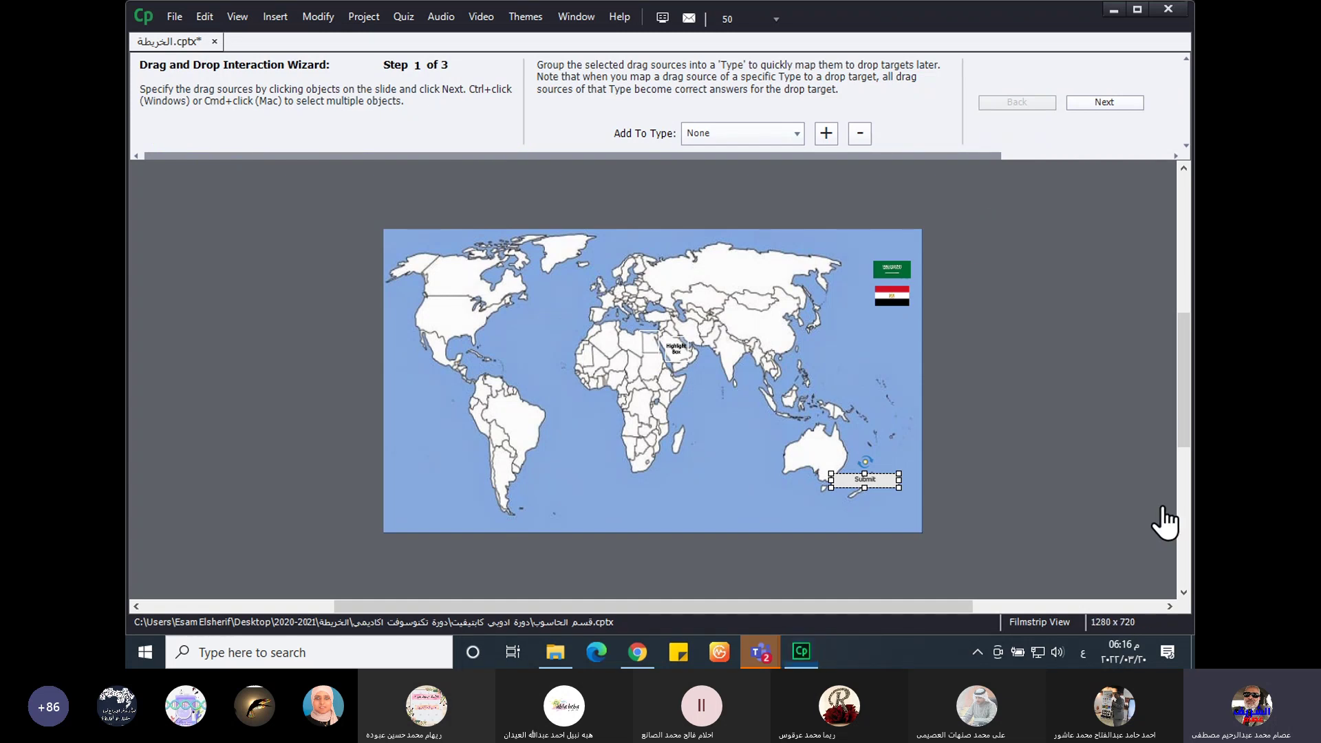
pyautogui.click(894, 272)
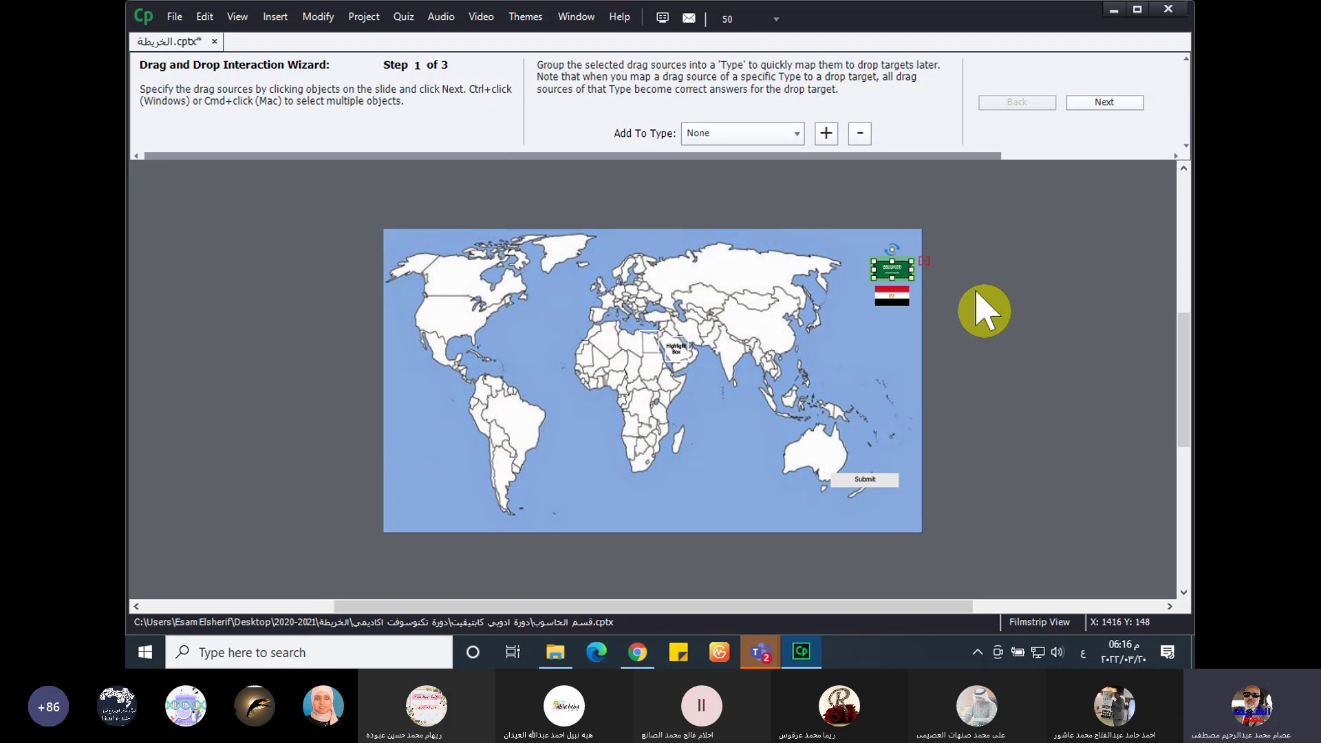
pyautogui.keyDown('ctrl'); pyautogui.click(894, 299); pyautogui.keyUp('ctrl')
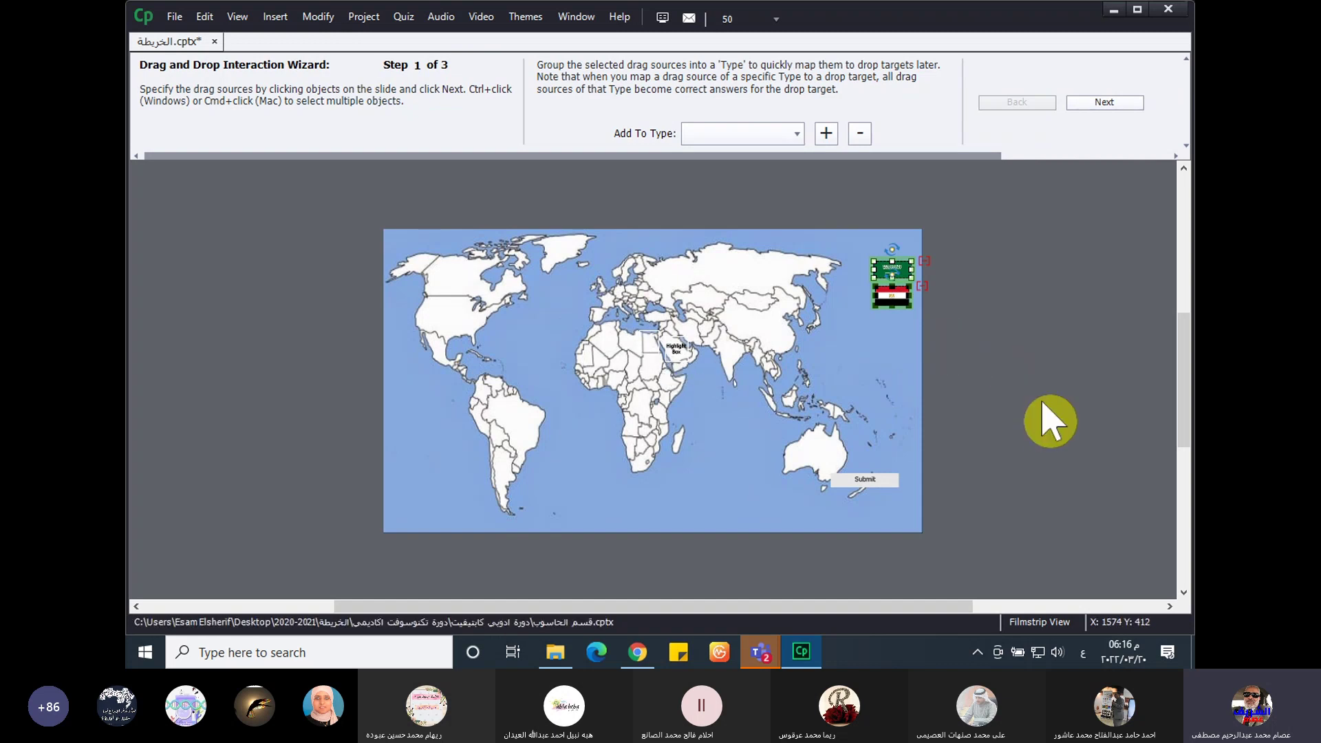
pyautogui.click(1107, 103)
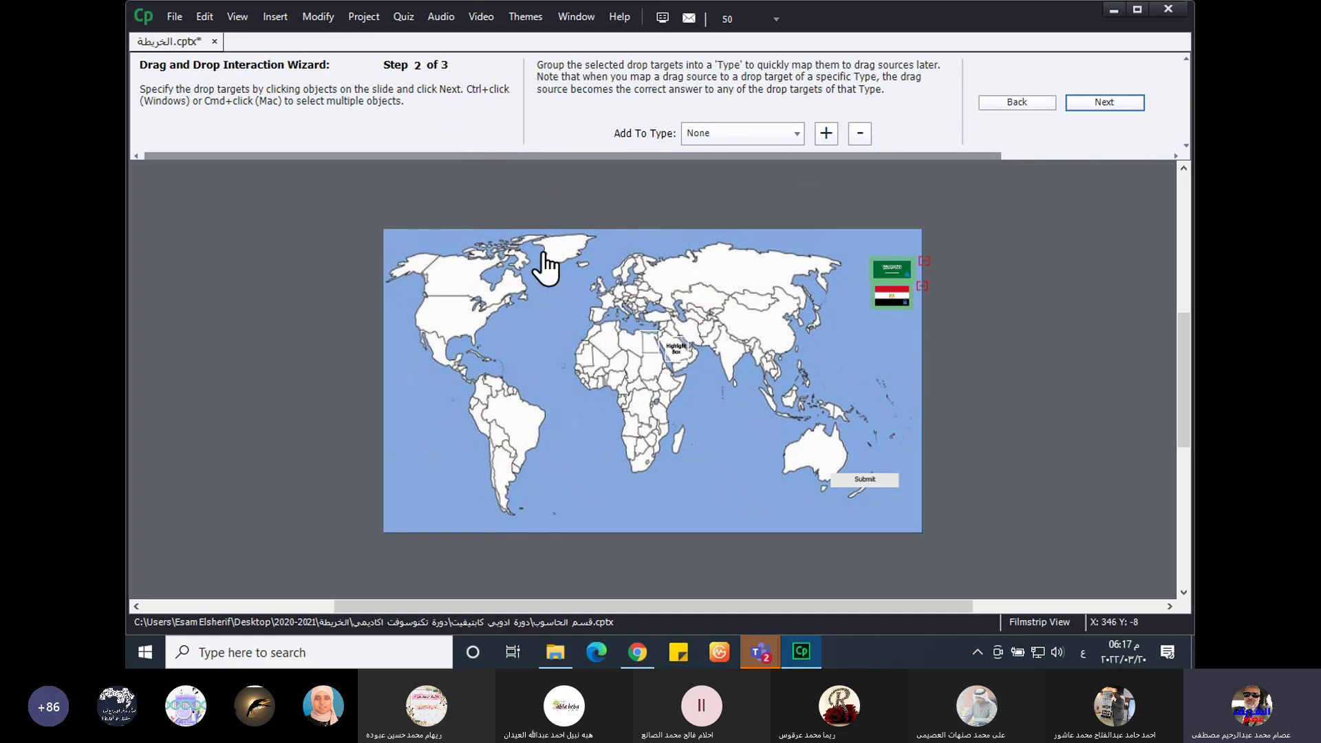
# - Specify the highlight boxes over Saudi Arabia and Egypt as the drop targets
pyautogui.click(677, 347)
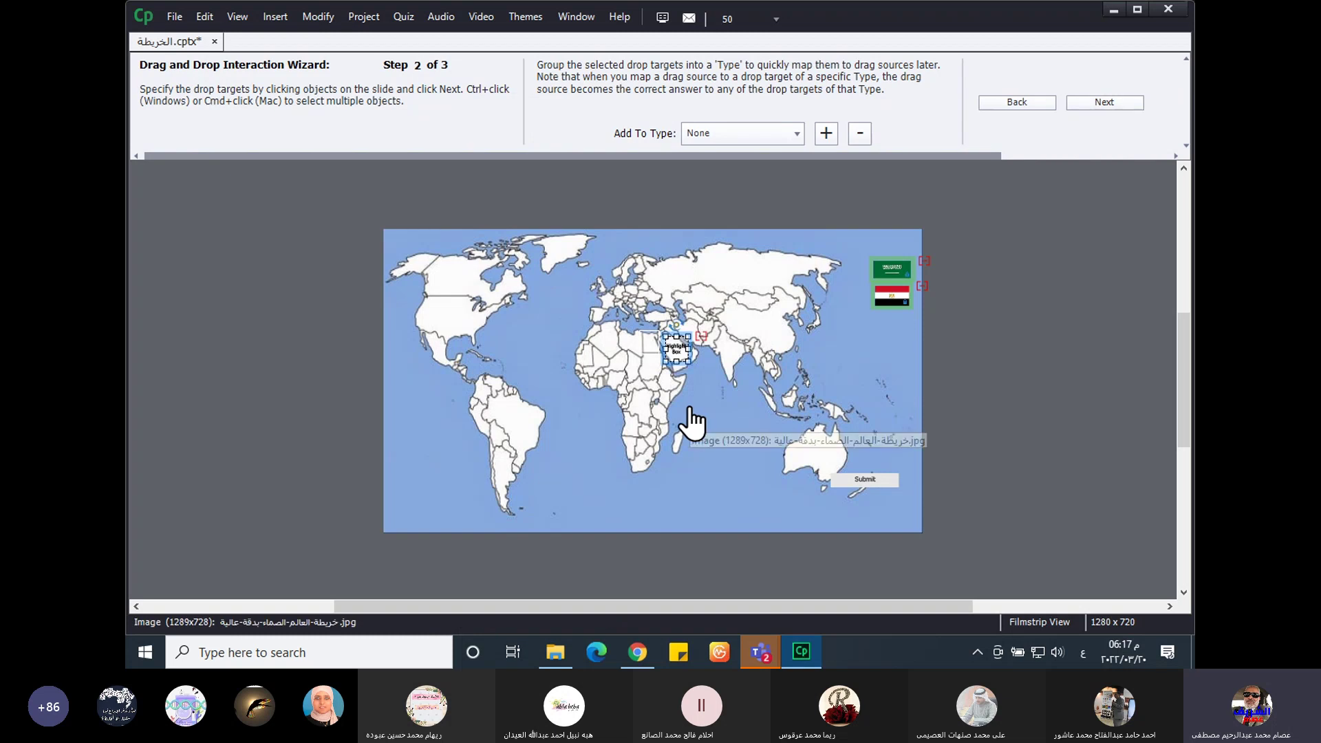
pyautogui.keyDown('ctrl'); pyautogui.click(648, 343); pyautogui.keyUp('ctrl')
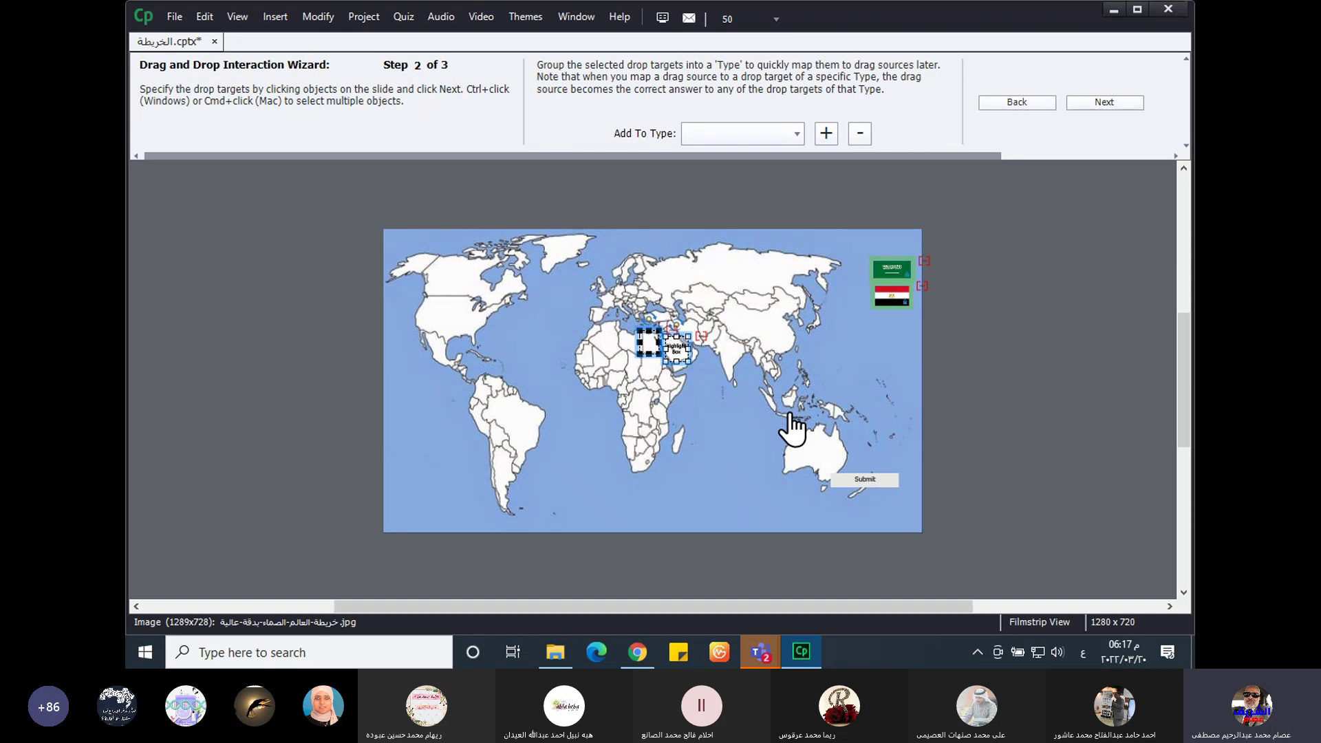
pyautogui.click(1100, 103)
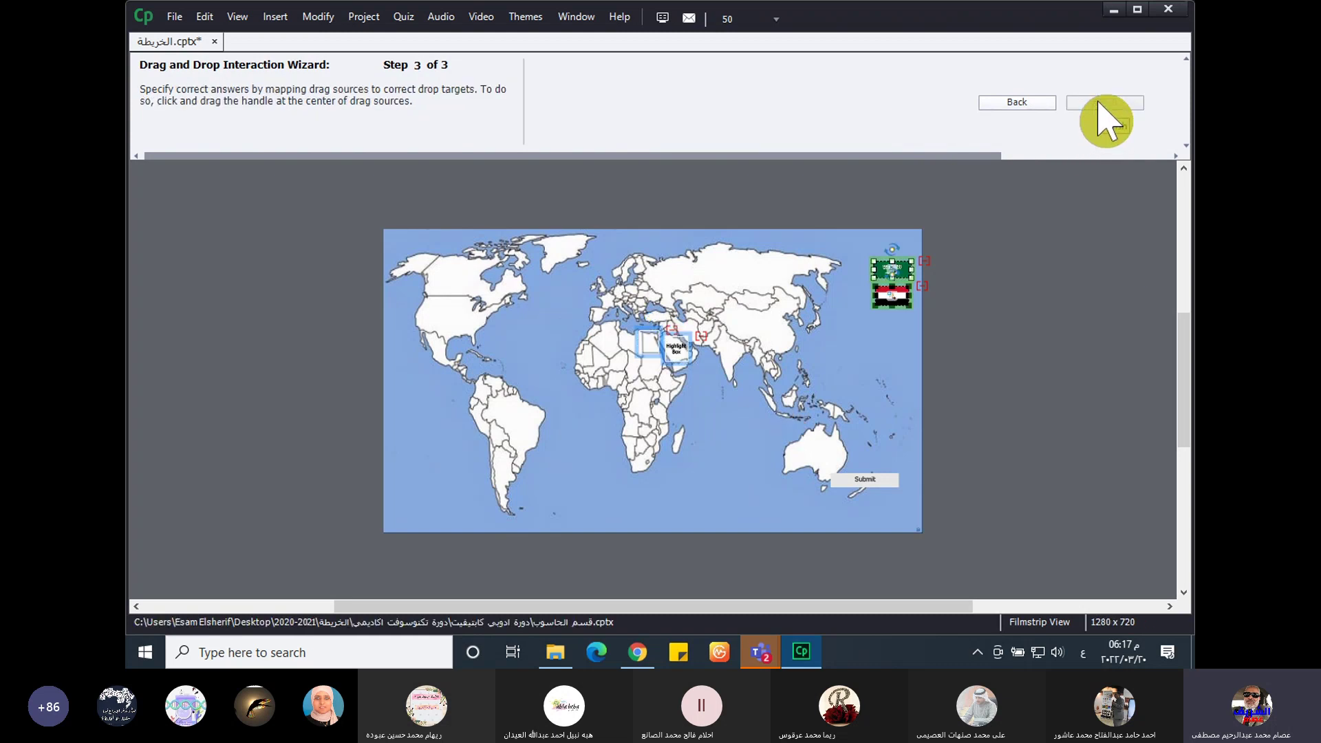
# - Map the Saudi flag to the highlight box over Saudi Arabia as its correct answer
pyautogui.click(891, 274)
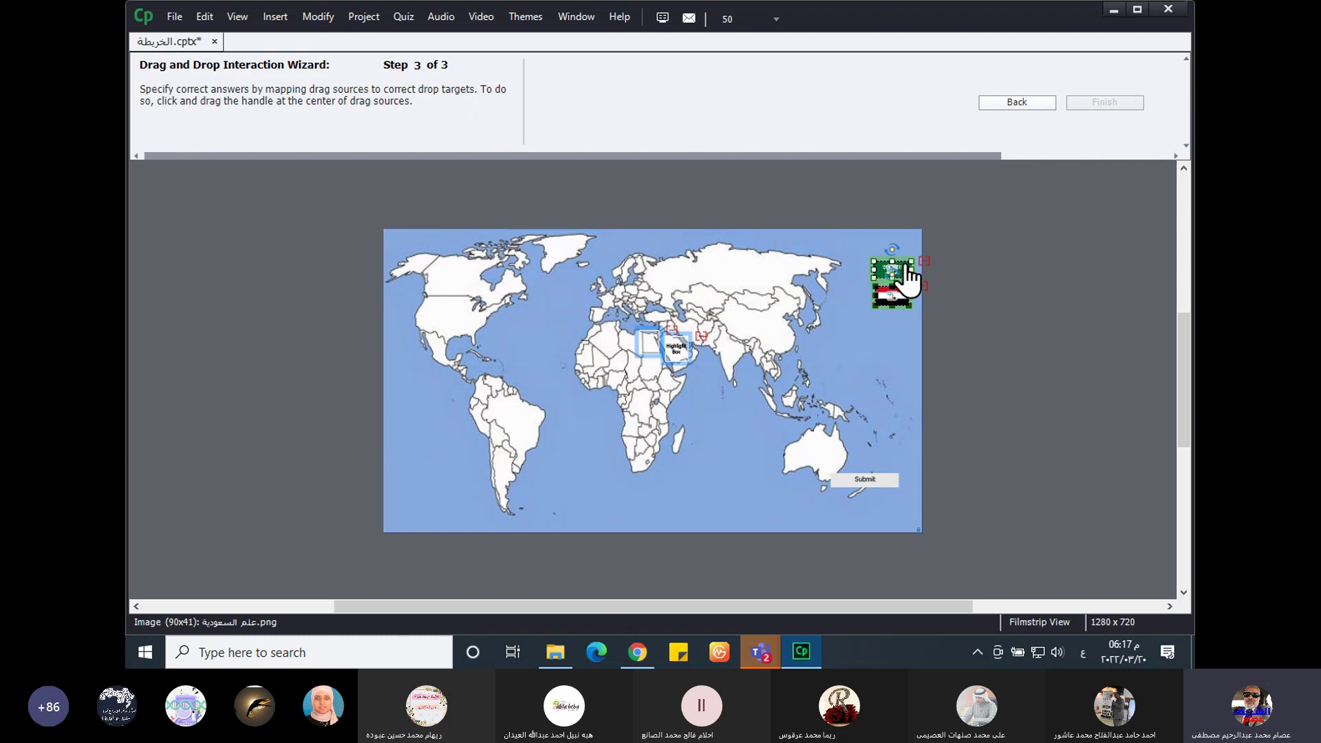
pyautogui.click(894, 289)
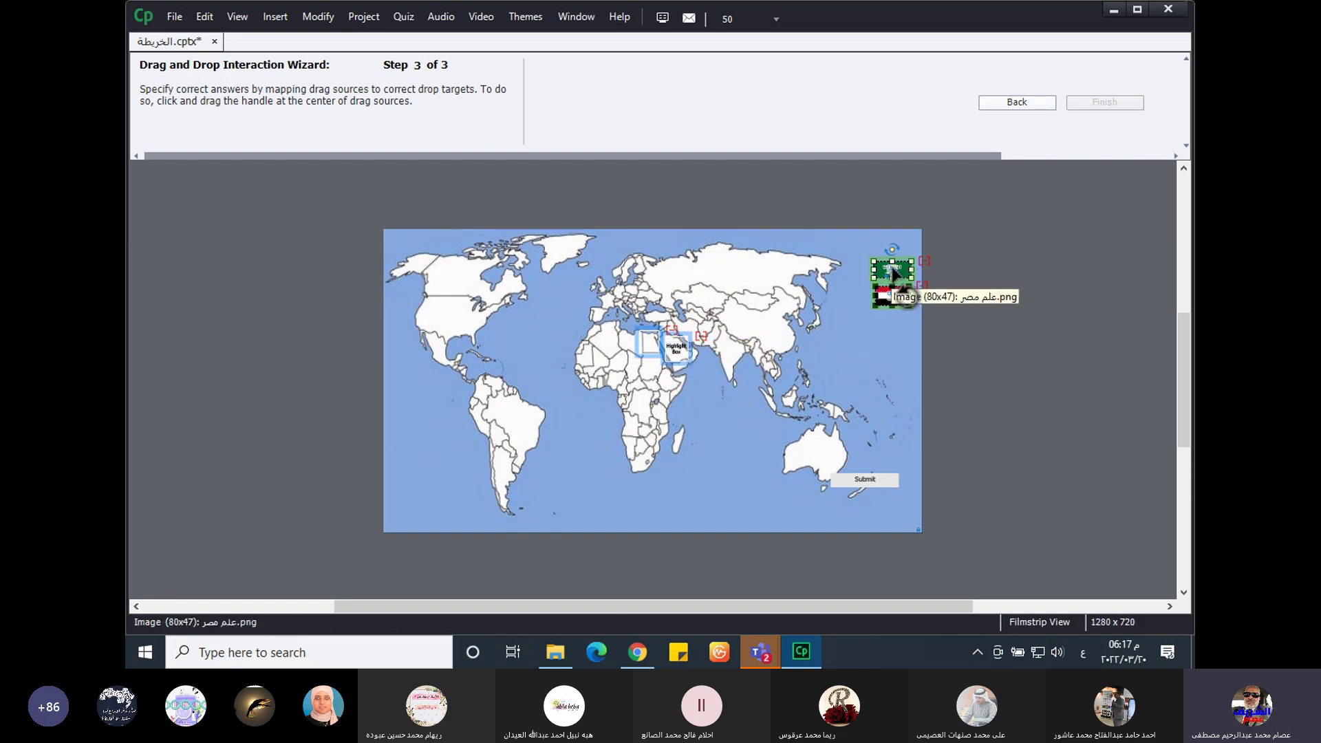
pyautogui.click(874, 271)
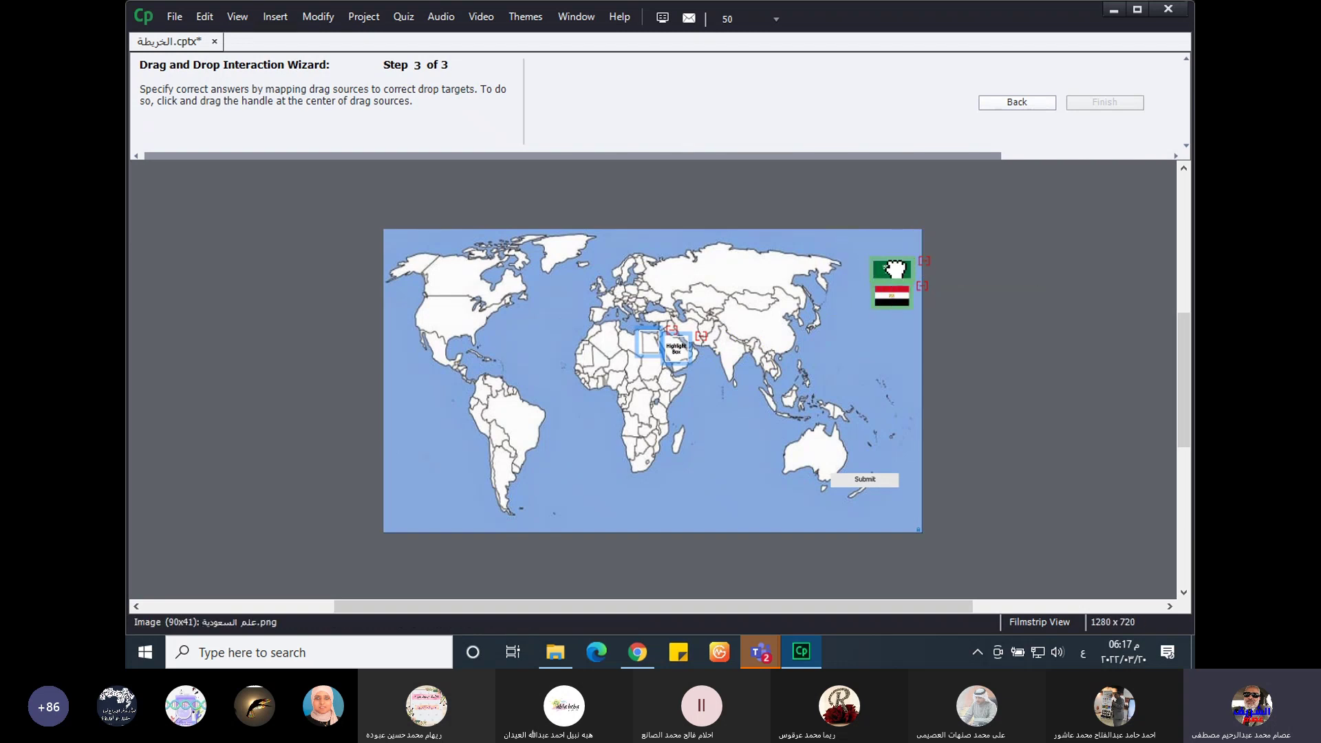
pyautogui.click(895, 271)
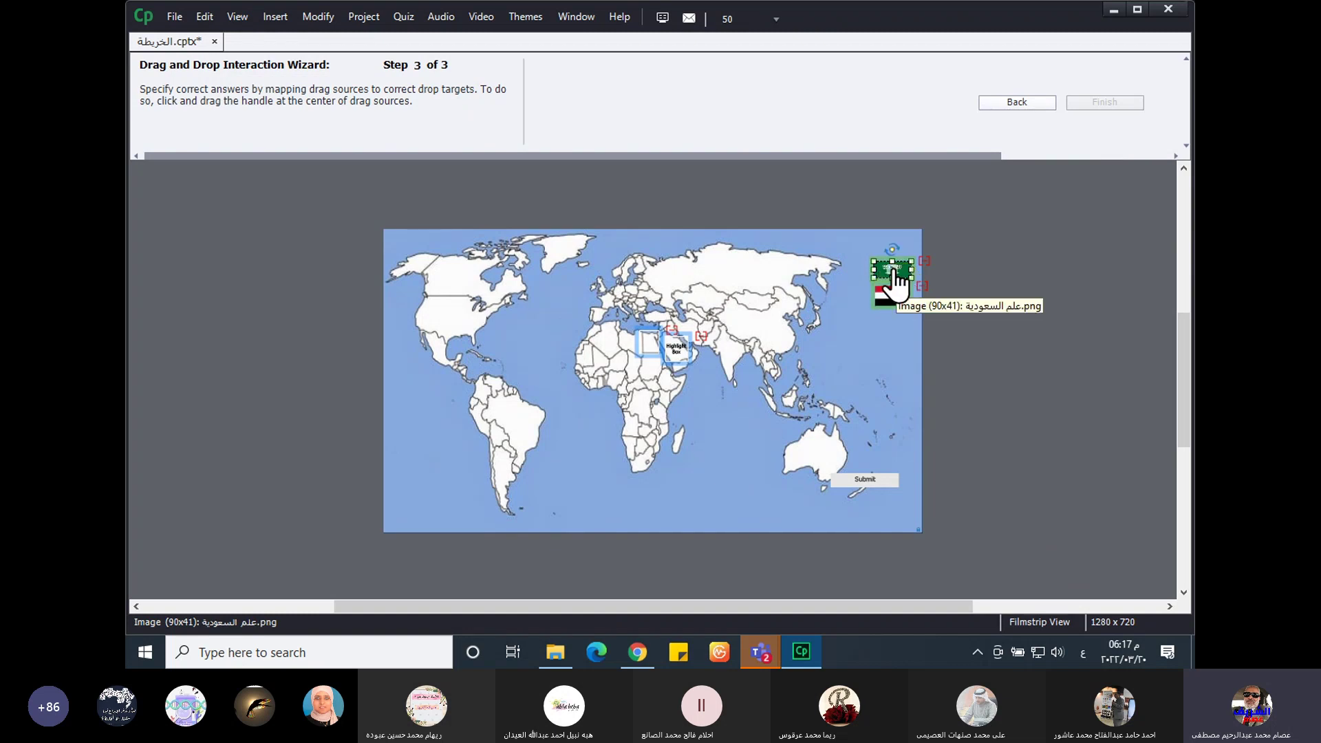
pyautogui.moveTo(896, 272); pyautogui.dragTo(676, 351)
# - Map the Egyptian flag to the highlight box over Egypt as its correct answer and finish the interaction wizard
pyautogui.click(892, 303)
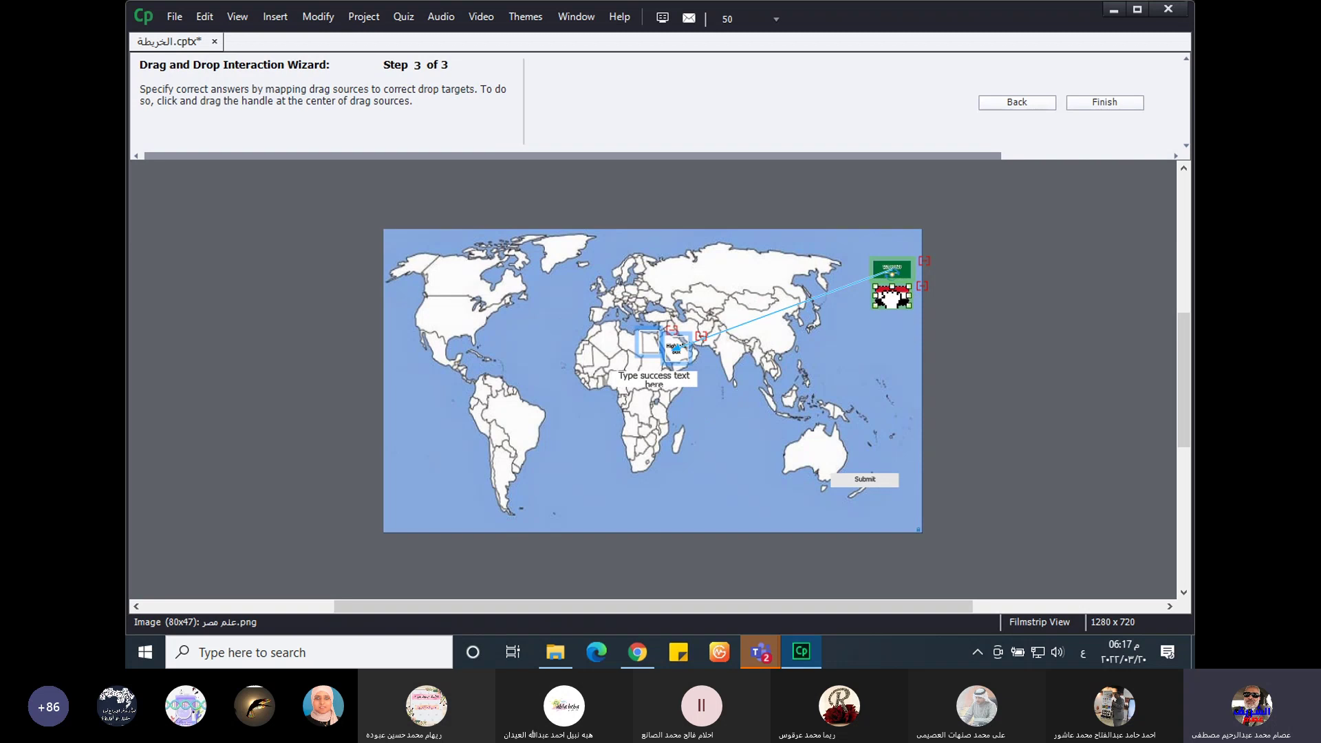
pyautogui.click(897, 310)
pyautogui.moveTo(892, 296); pyautogui.dragTo(647, 344)
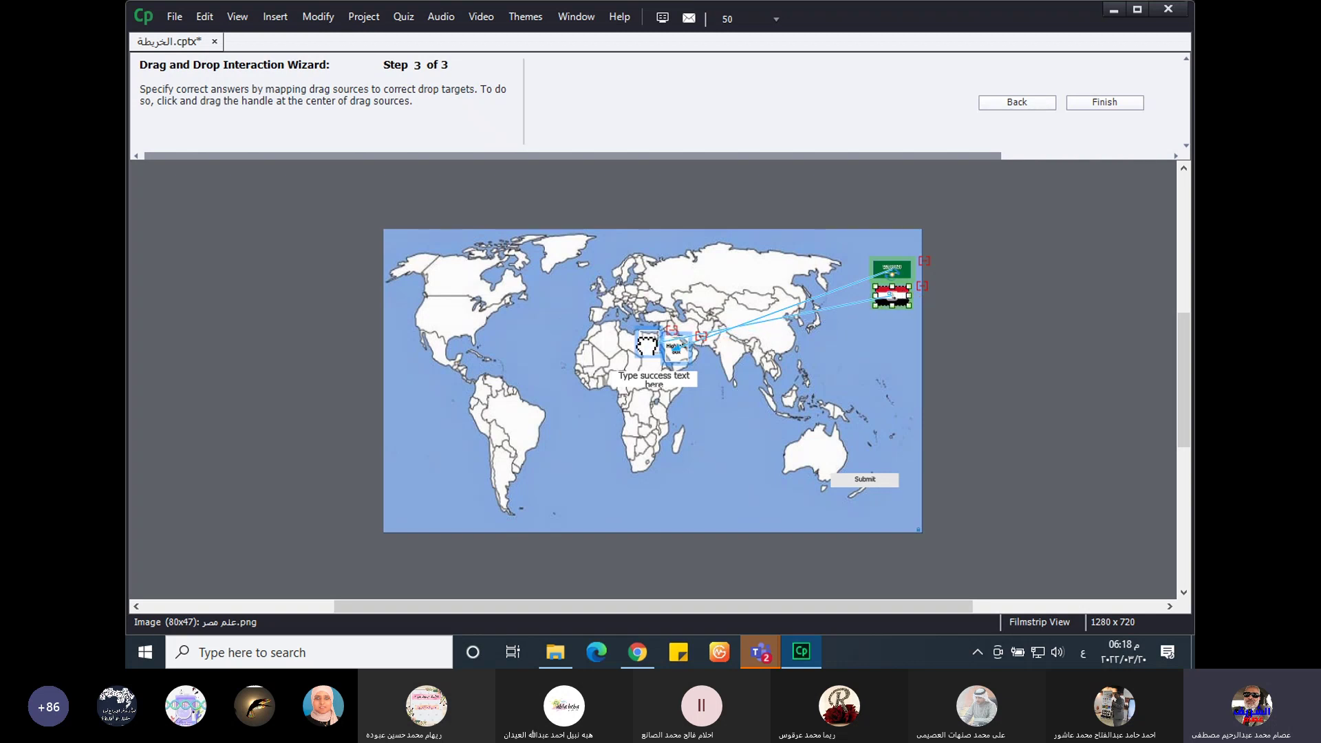
pyautogui.click(643, 457)
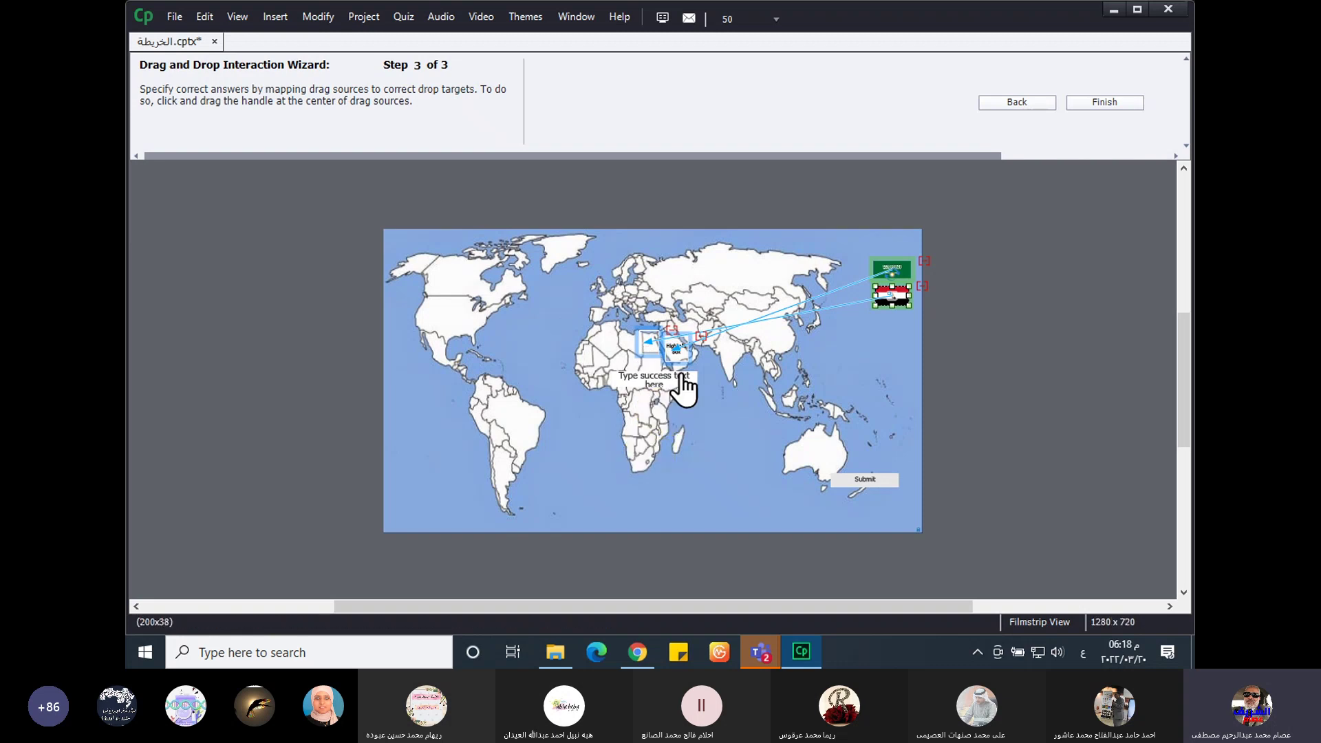
pyautogui.click(1106, 103)
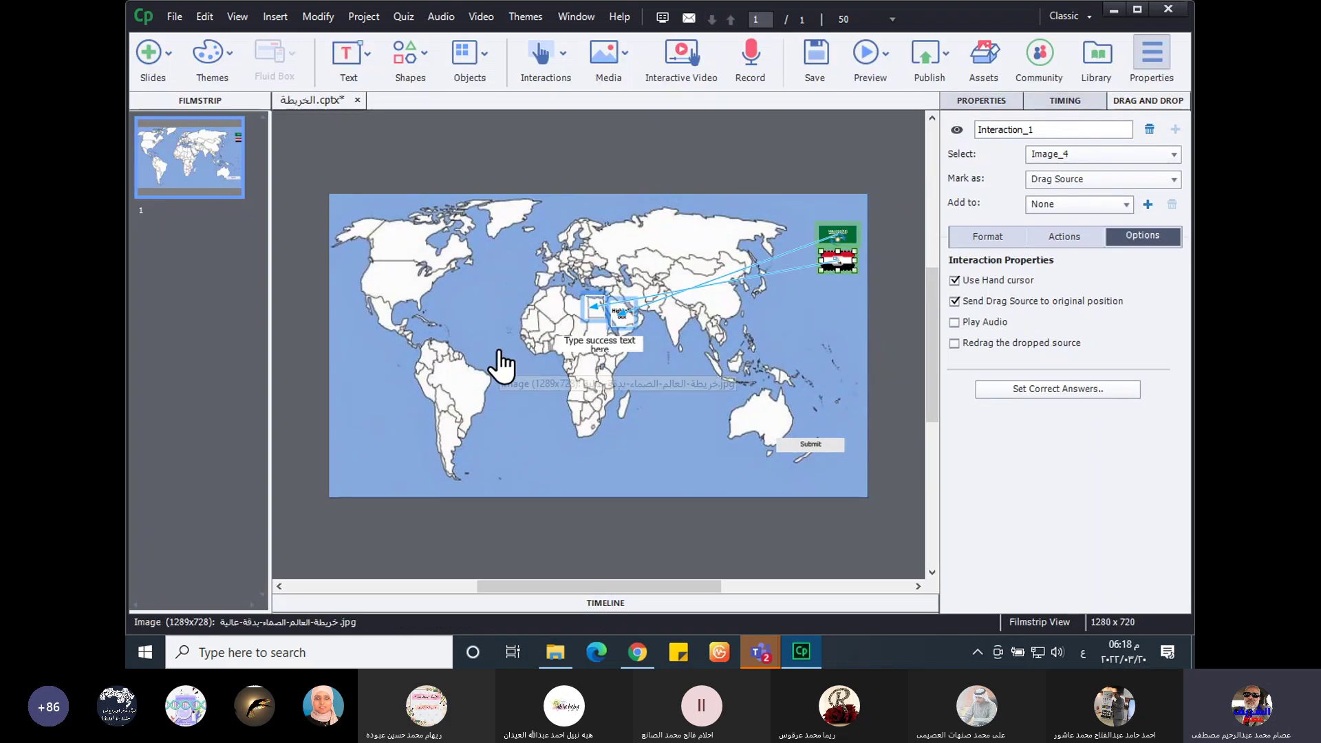
# - Preview the project, submit a wrong answer with both flags dropped on Egypt, replay the slide, and close the preview
pyautogui.click(869, 61)
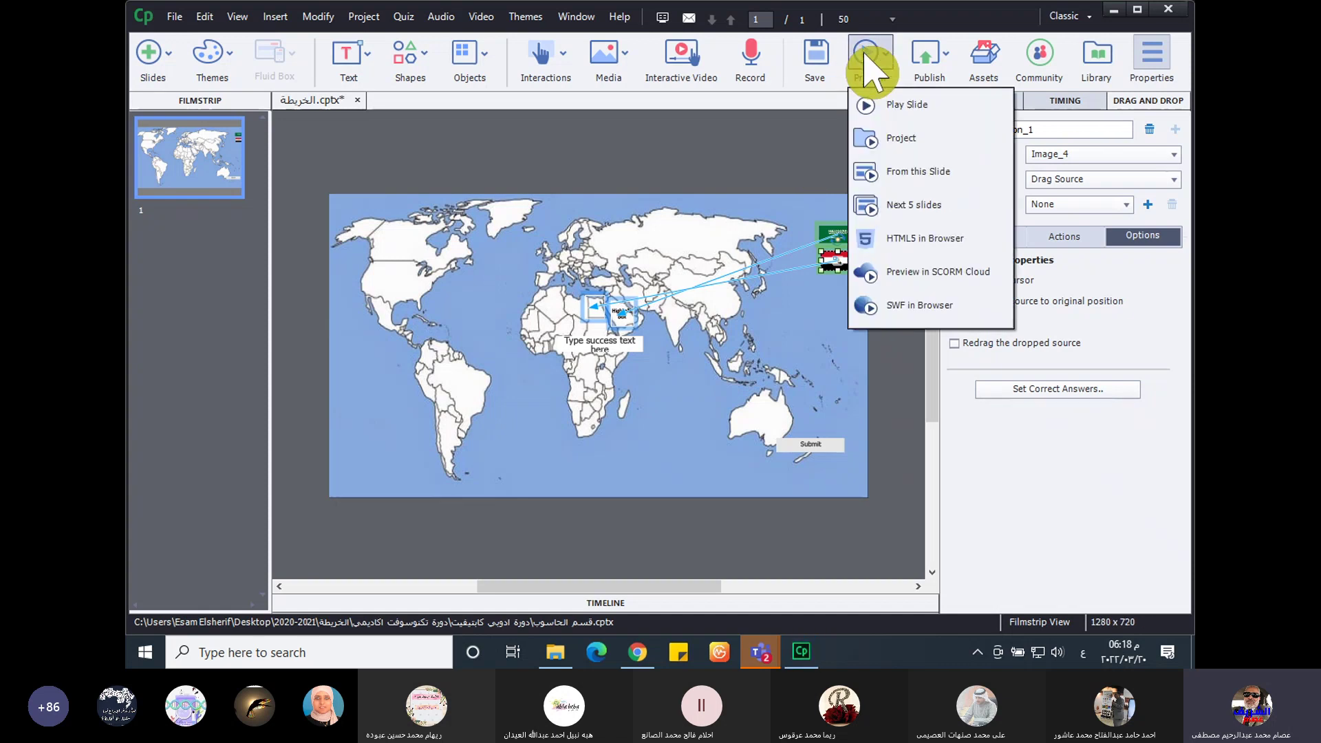
pyautogui.click(888, 139)
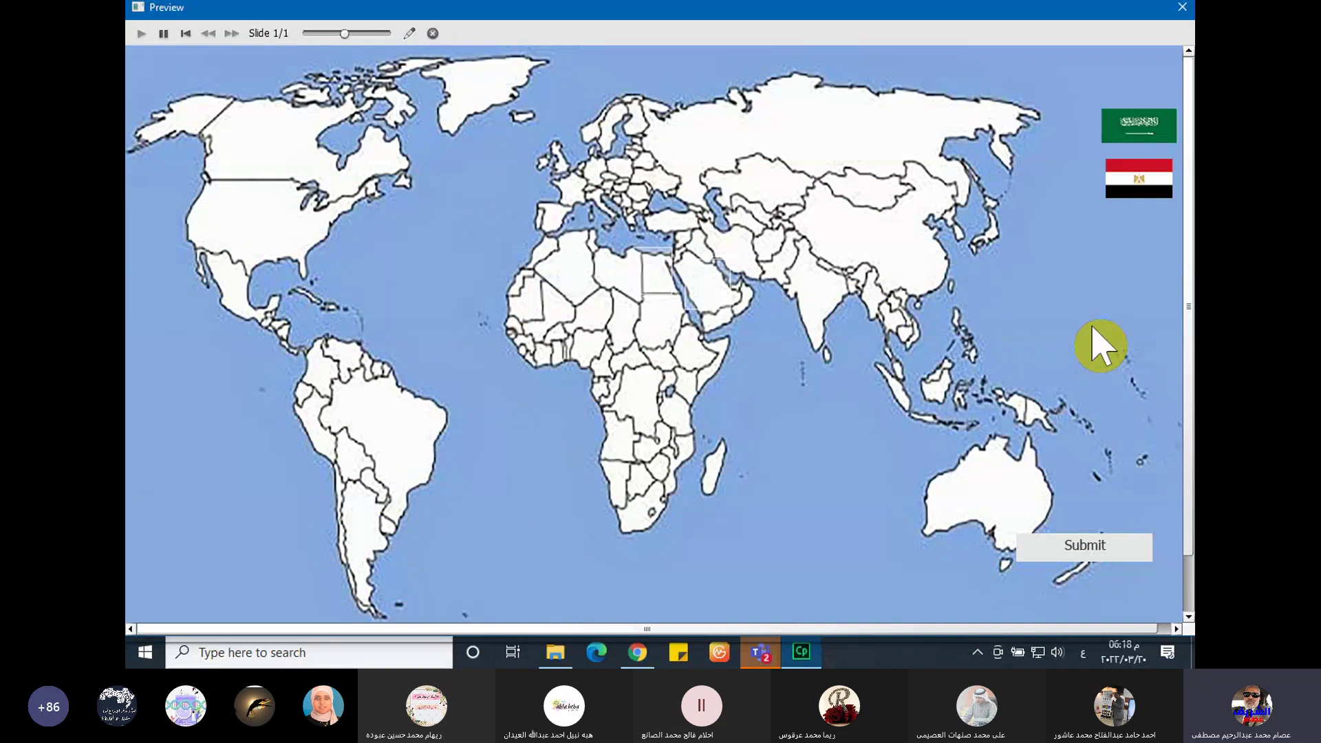
pyautogui.moveTo(1148, 186); pyautogui.dragTo(605, 275)
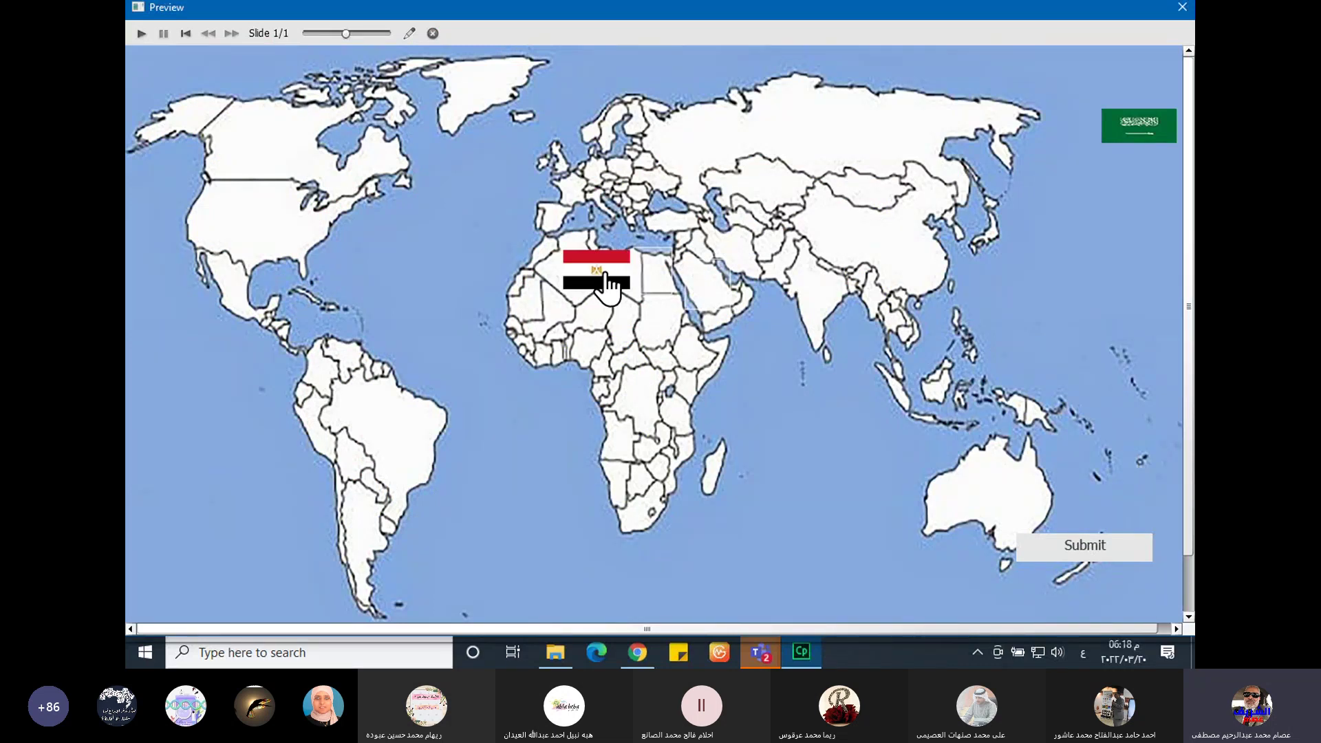
pyautogui.moveTo(1143, 134); pyautogui.dragTo(716, 298)
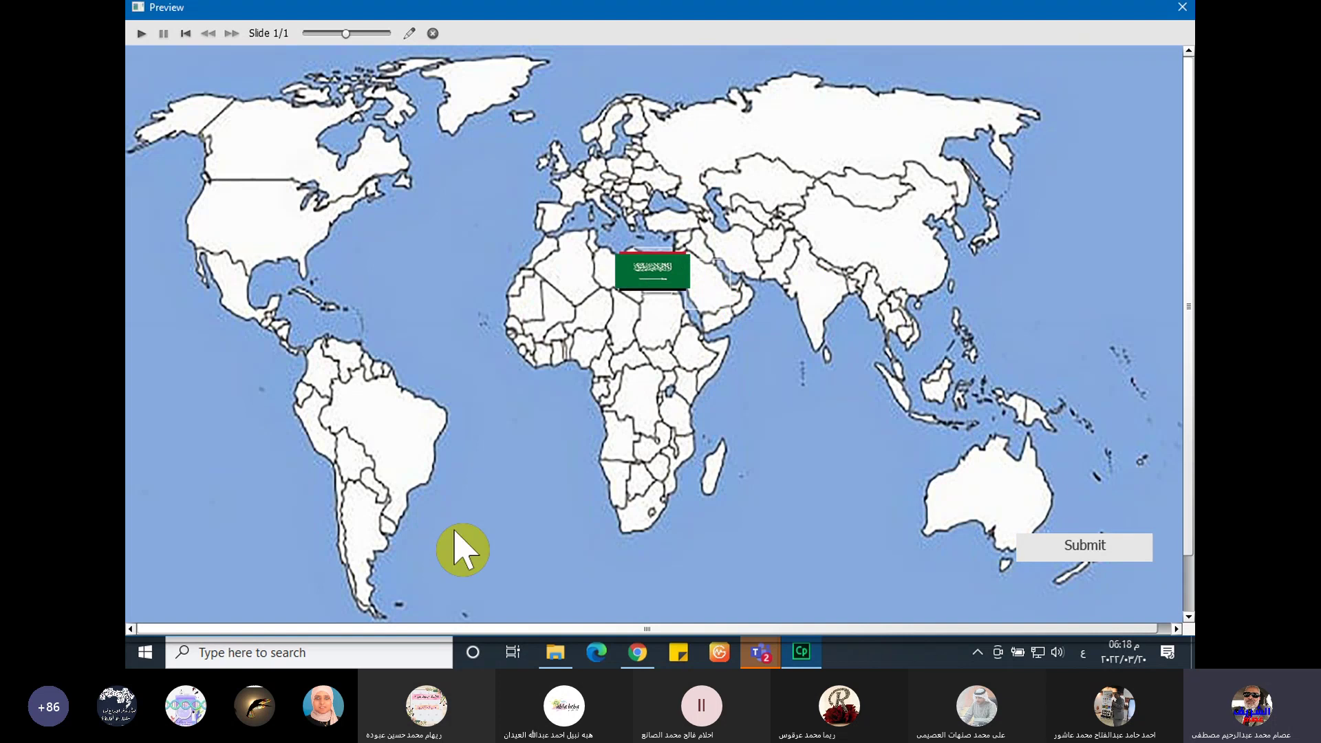
pyautogui.click(1034, 545)
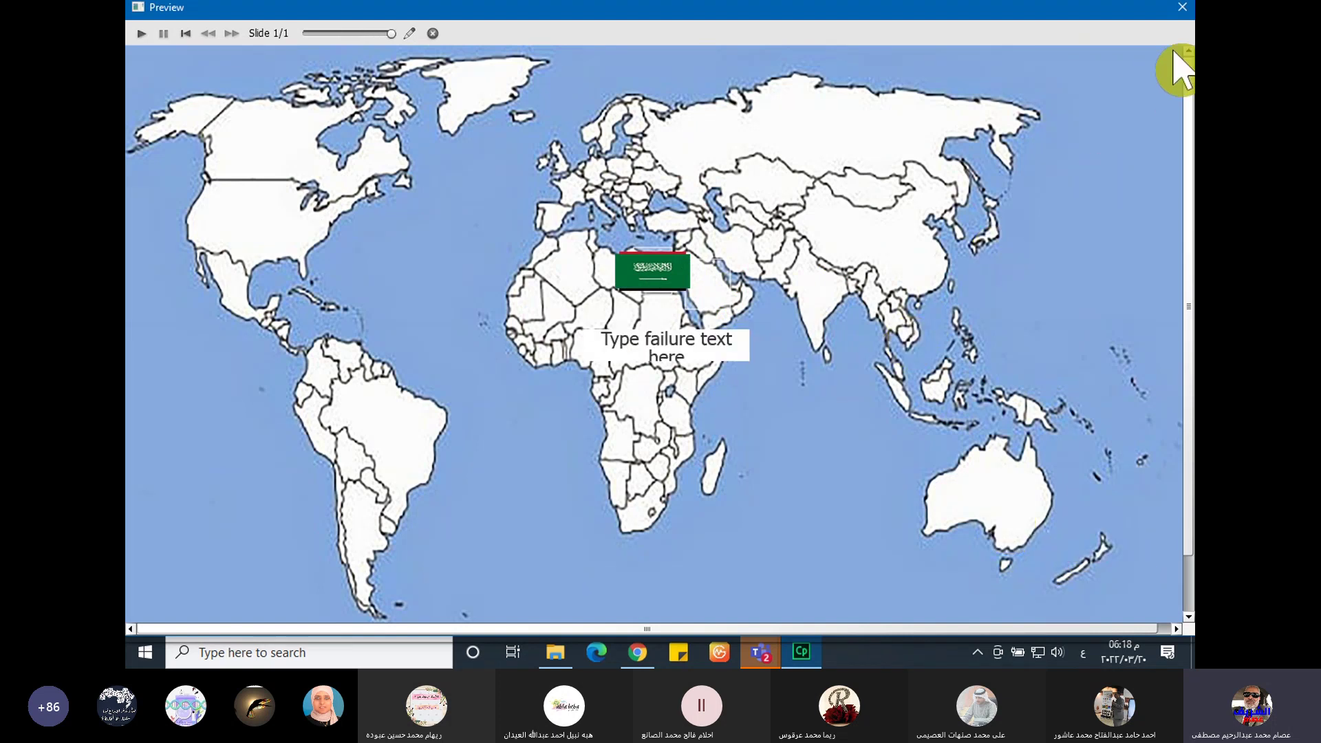
pyautogui.scroll(-1, 664, 343)
pyautogui.click(153, 616)
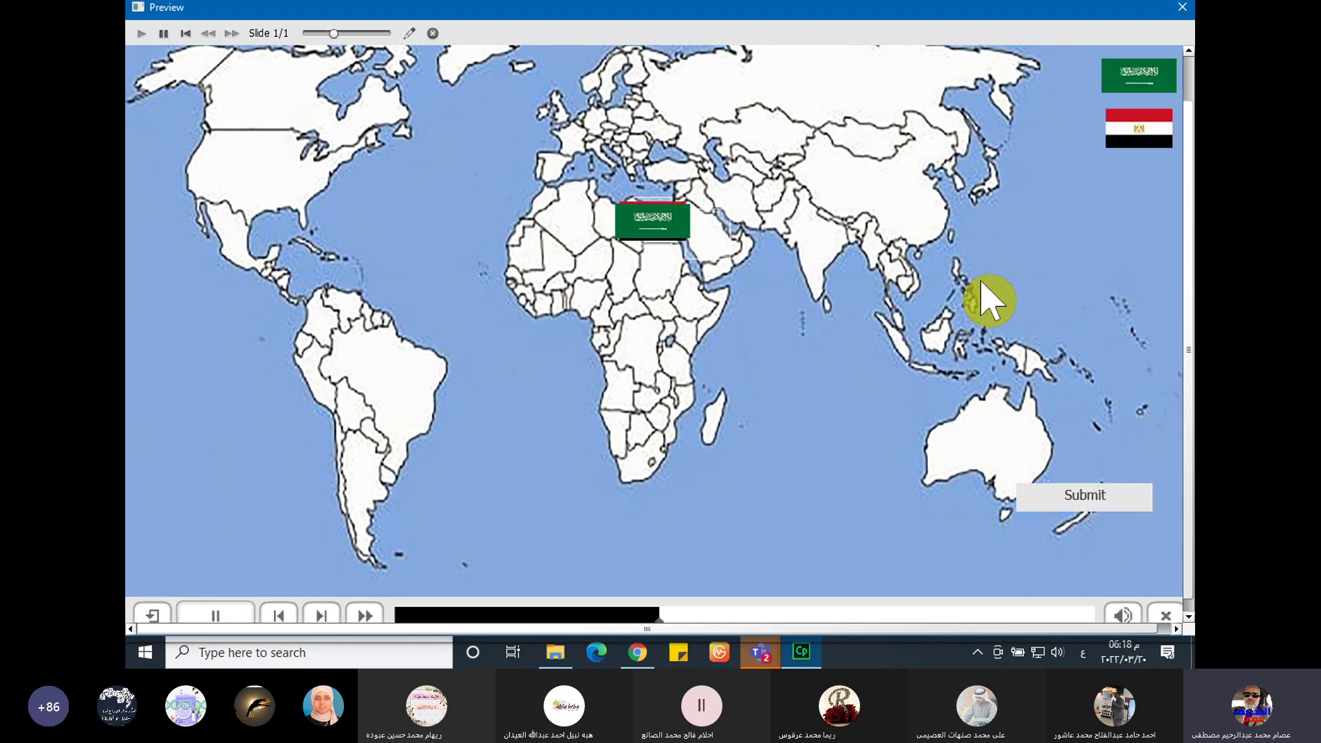
pyautogui.scroll(1, 929, 315)
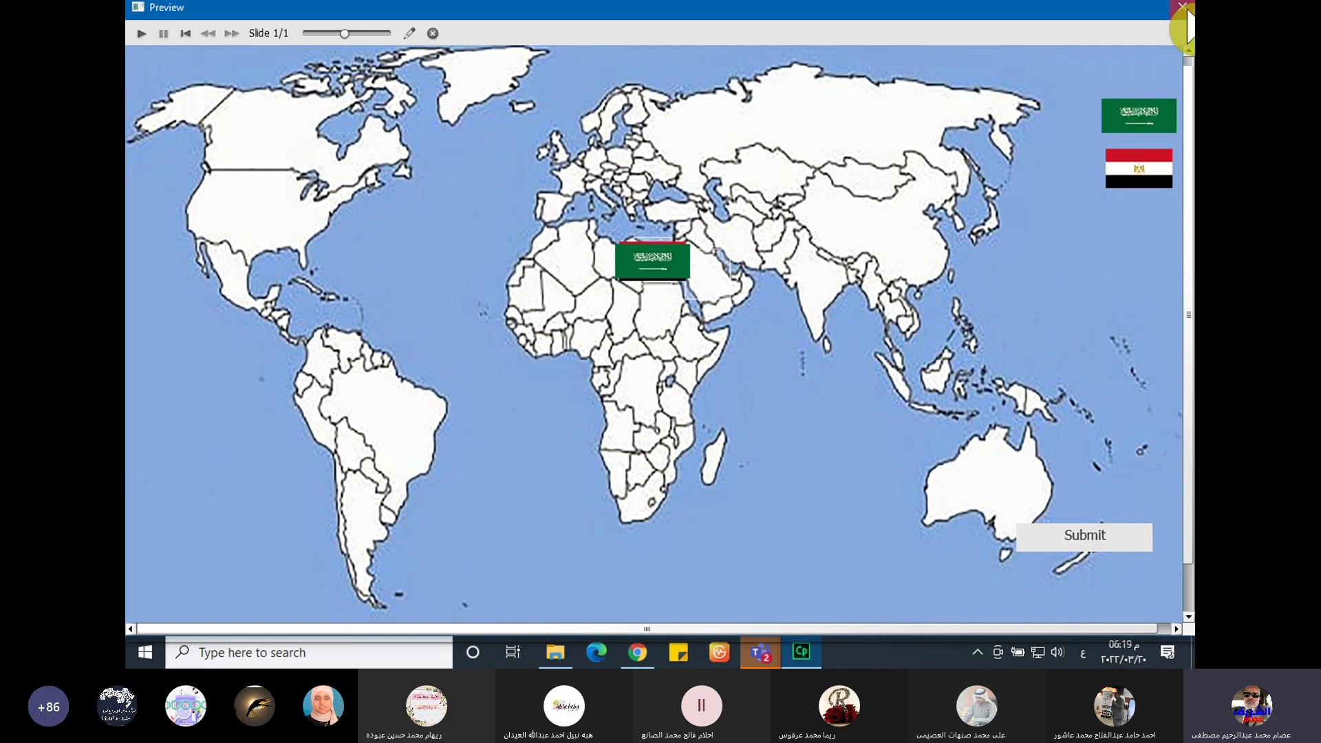
pyautogui.click(1187, 9)
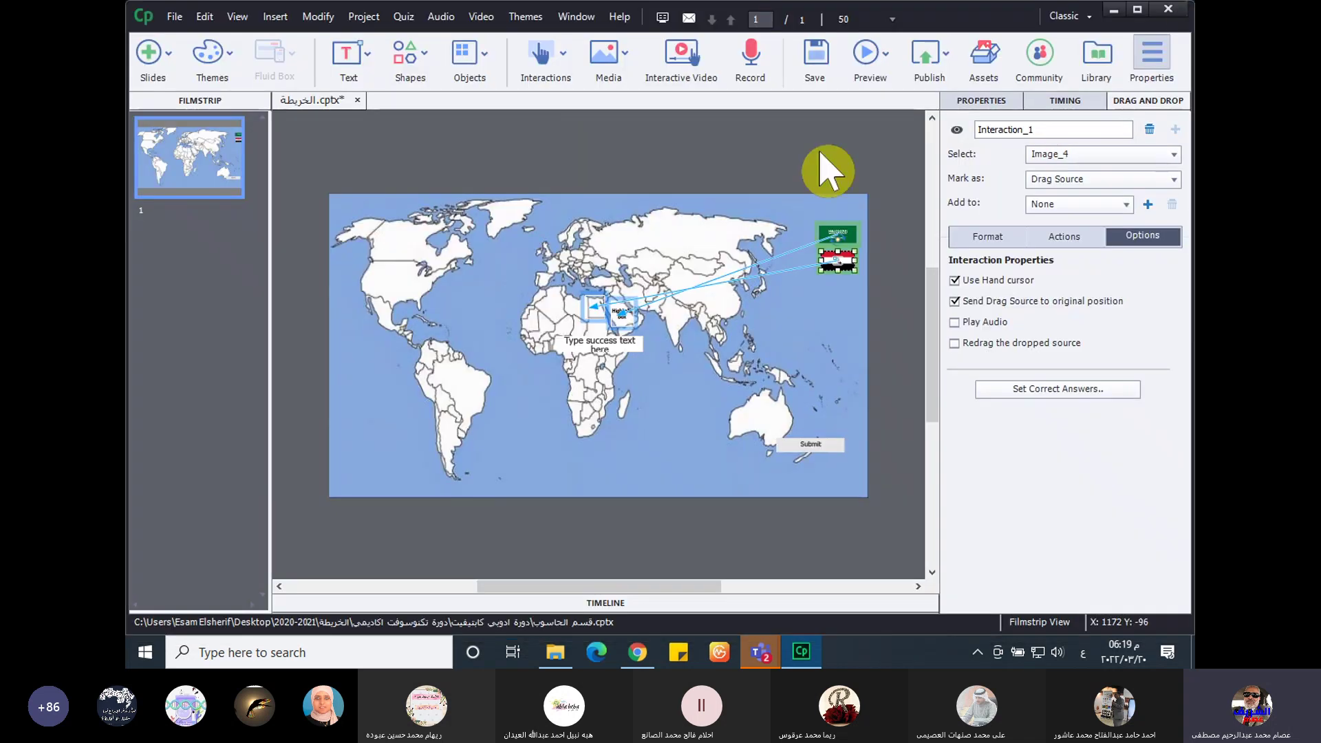
# - Preview the project again, submit the correct answer with each flag on its own country, and close the preview
pyautogui.click(873, 62)
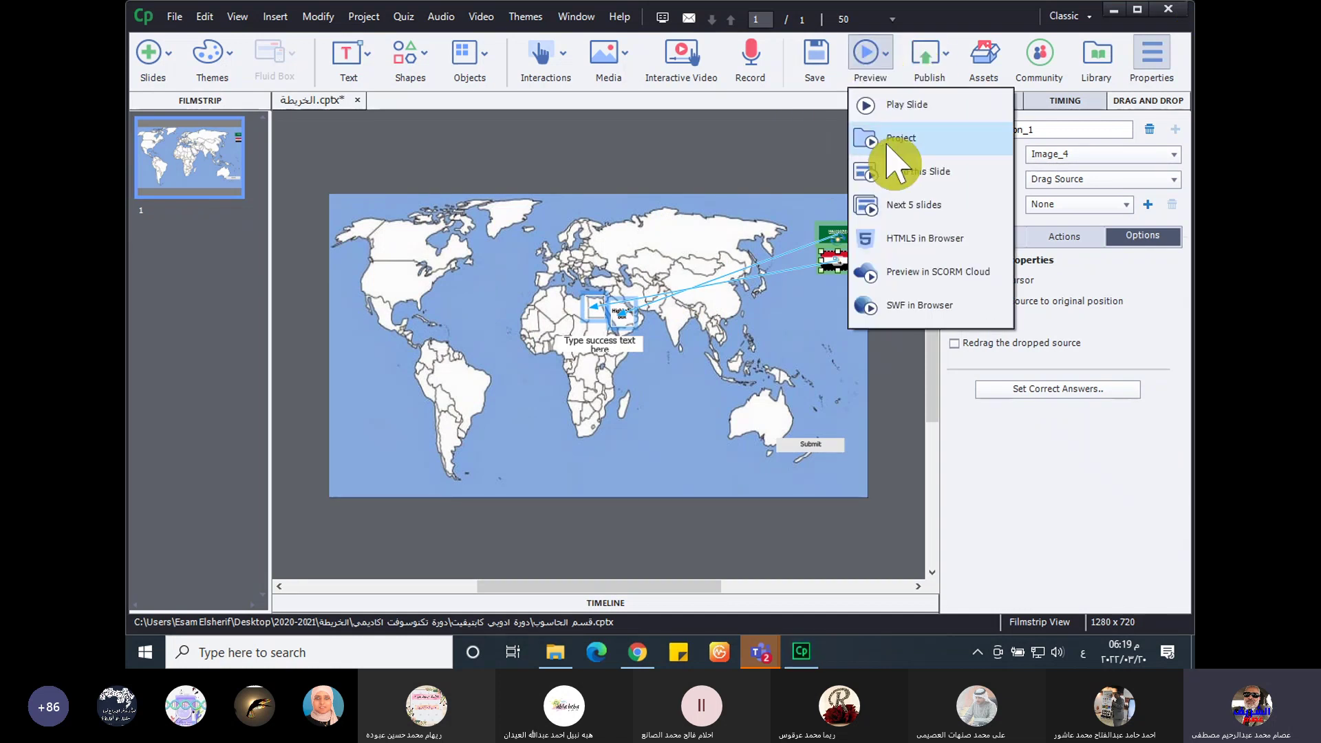
pyautogui.click(902, 138)
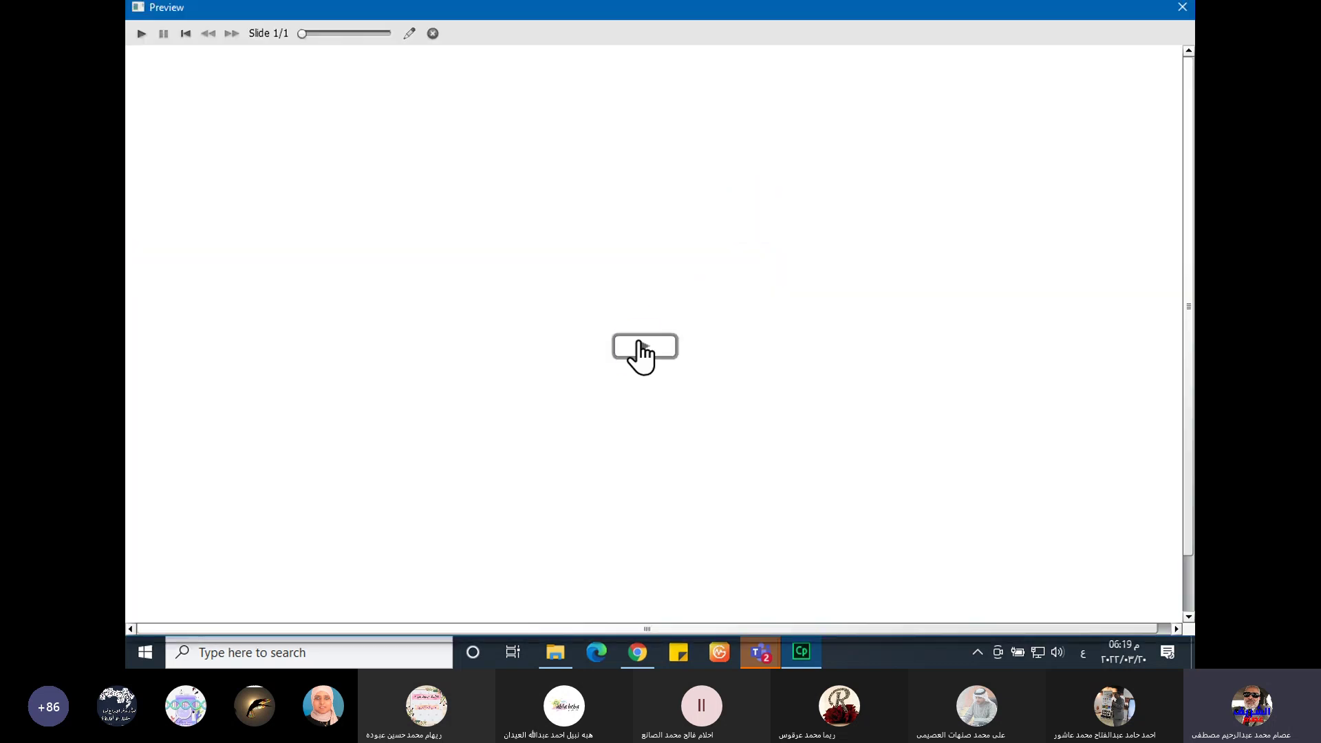
pyautogui.click(640, 344)
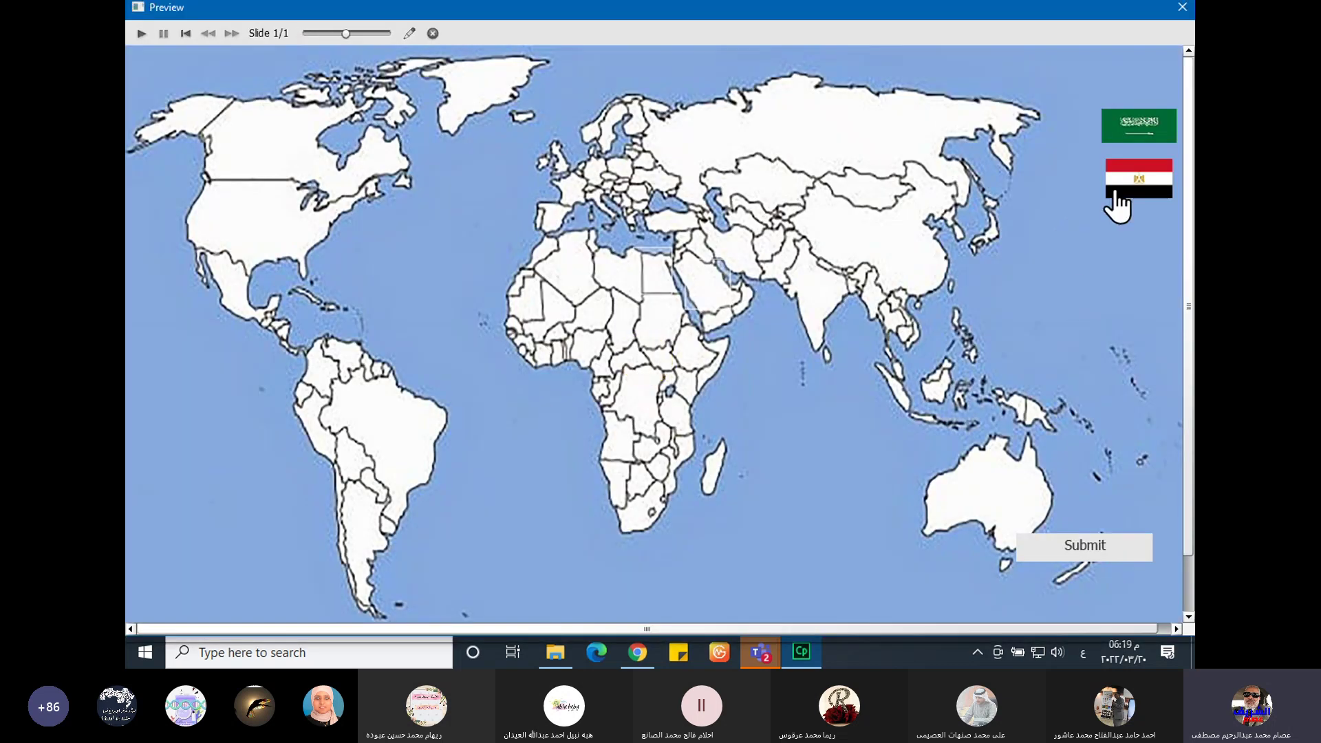
pyautogui.moveTo(1143, 131); pyautogui.dragTo(720, 292)
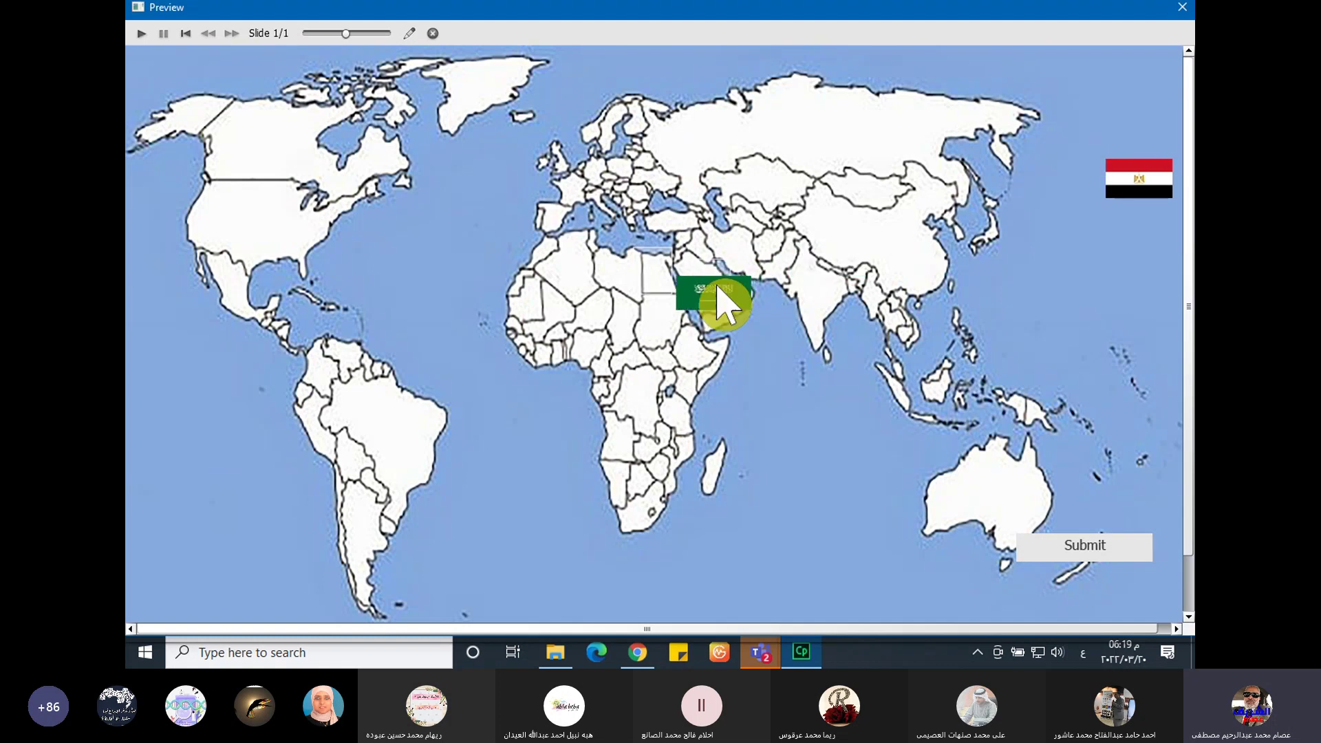
pyautogui.moveTo(1142, 188); pyautogui.dragTo(655, 277)
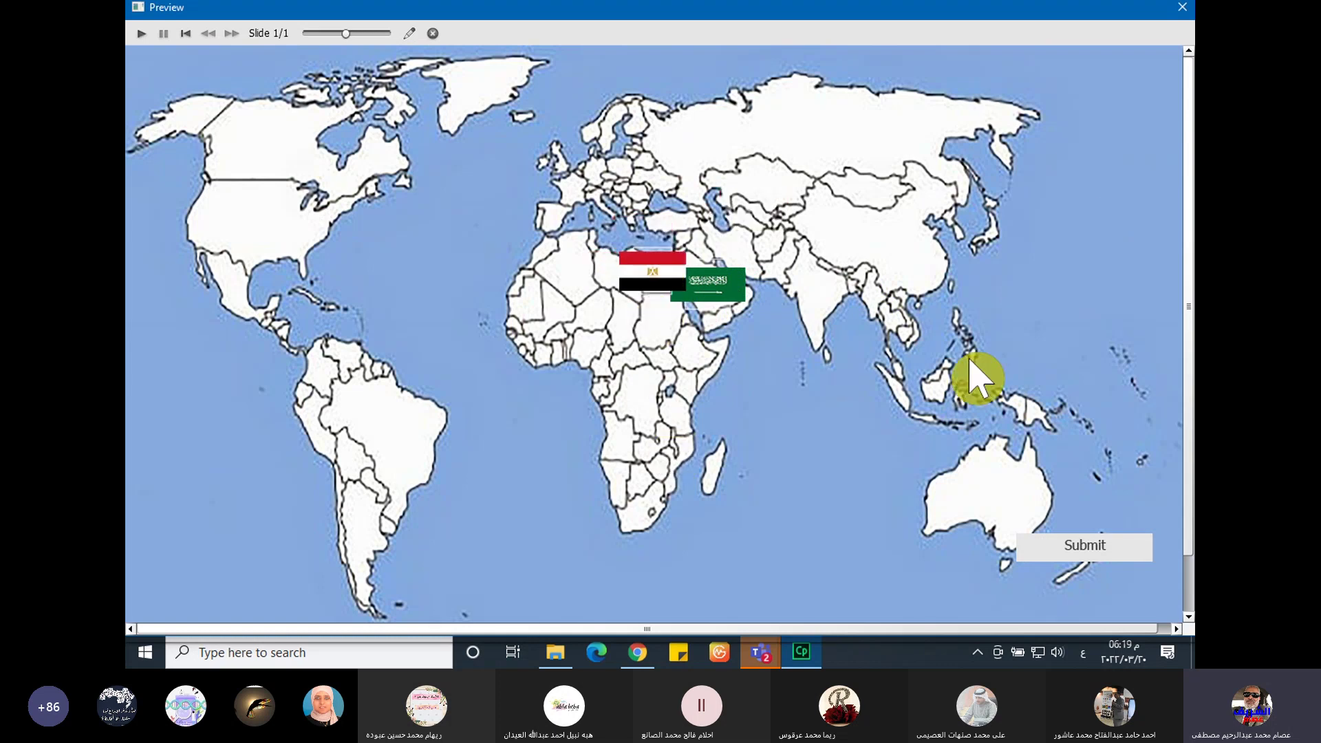
pyautogui.click(1075, 558)
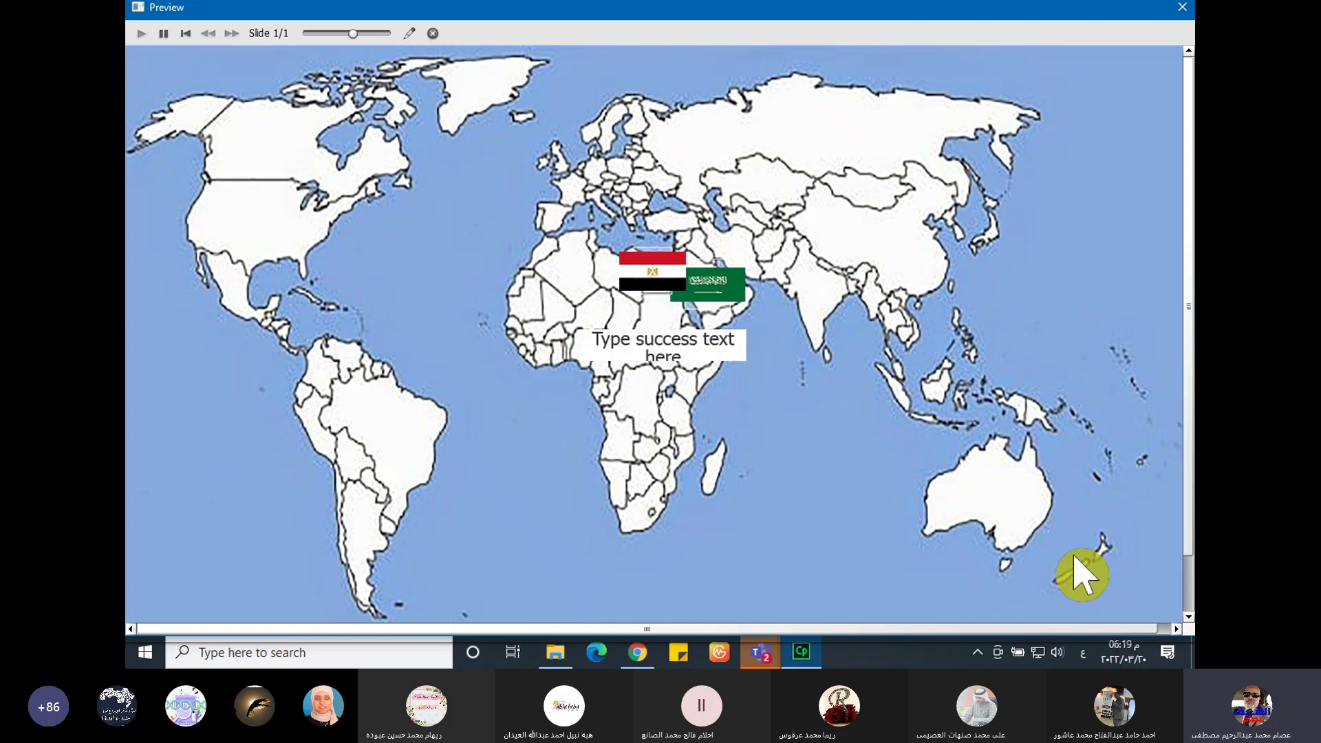
pyautogui.click(1183, 9)
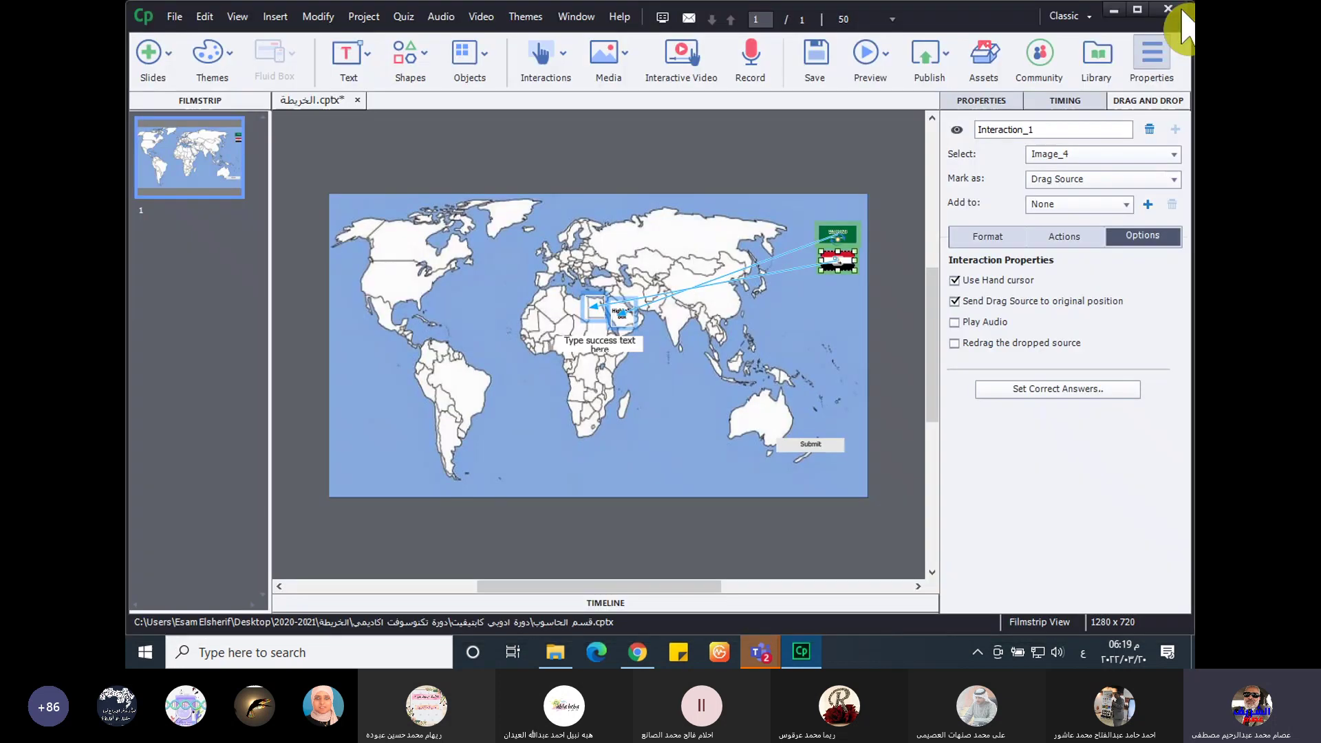
# - Move the success caption below the failure caption and replace the failure text with "حاول مرة اخرى"
pyautogui.click(608, 352)
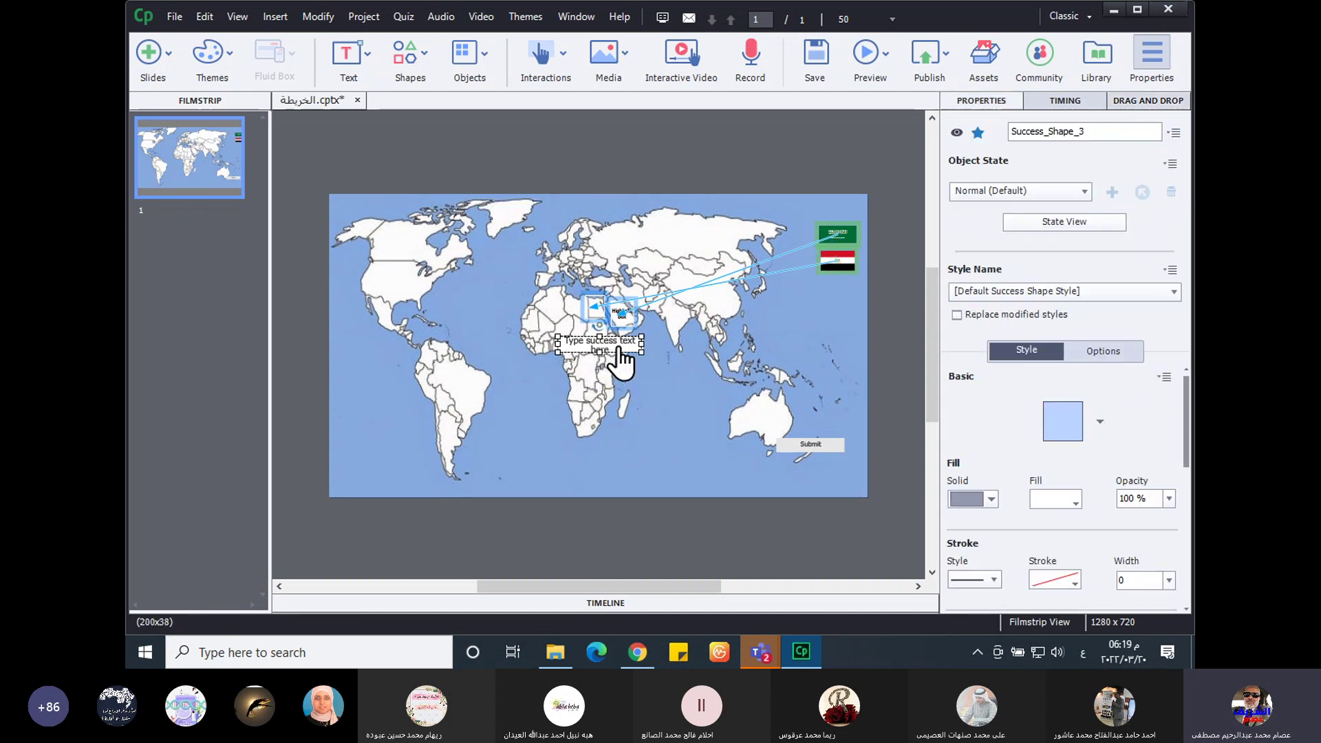
pyautogui.moveTo(606, 344); pyautogui.dragTo(606, 376)
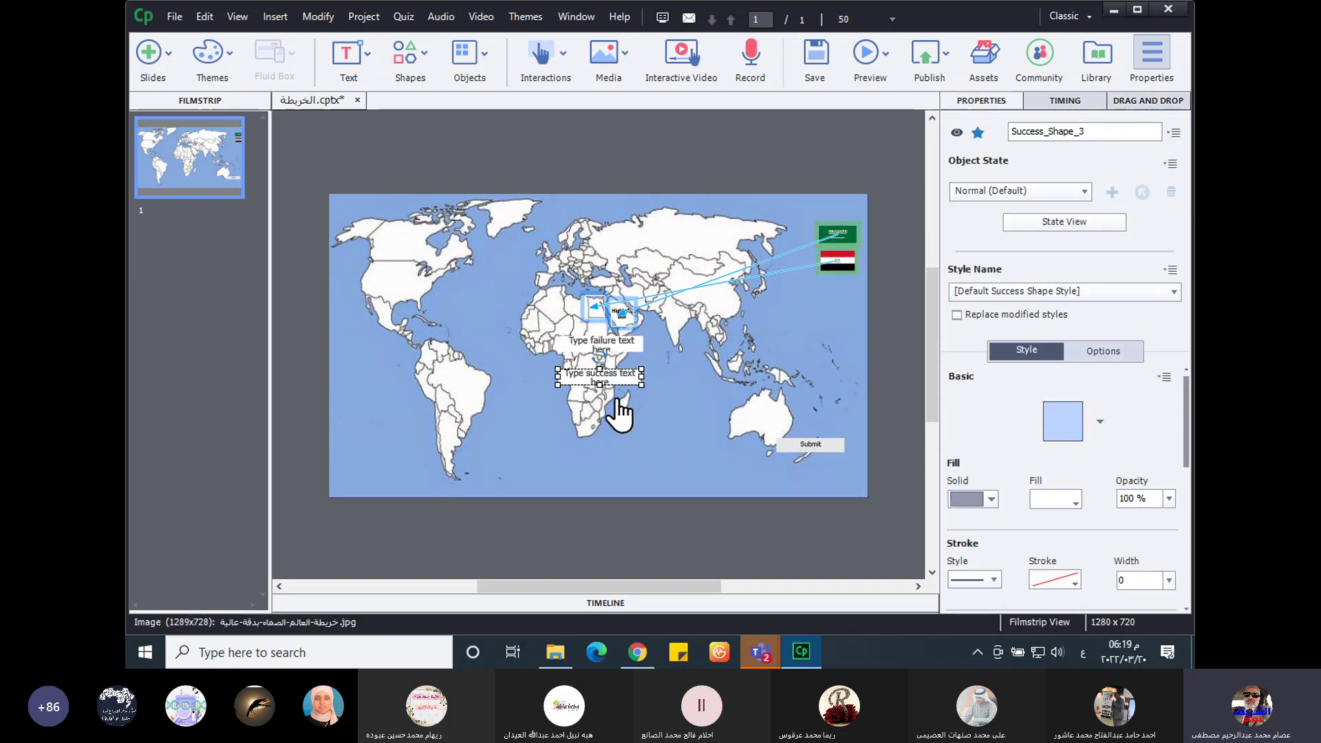
pyautogui.click(606, 342)
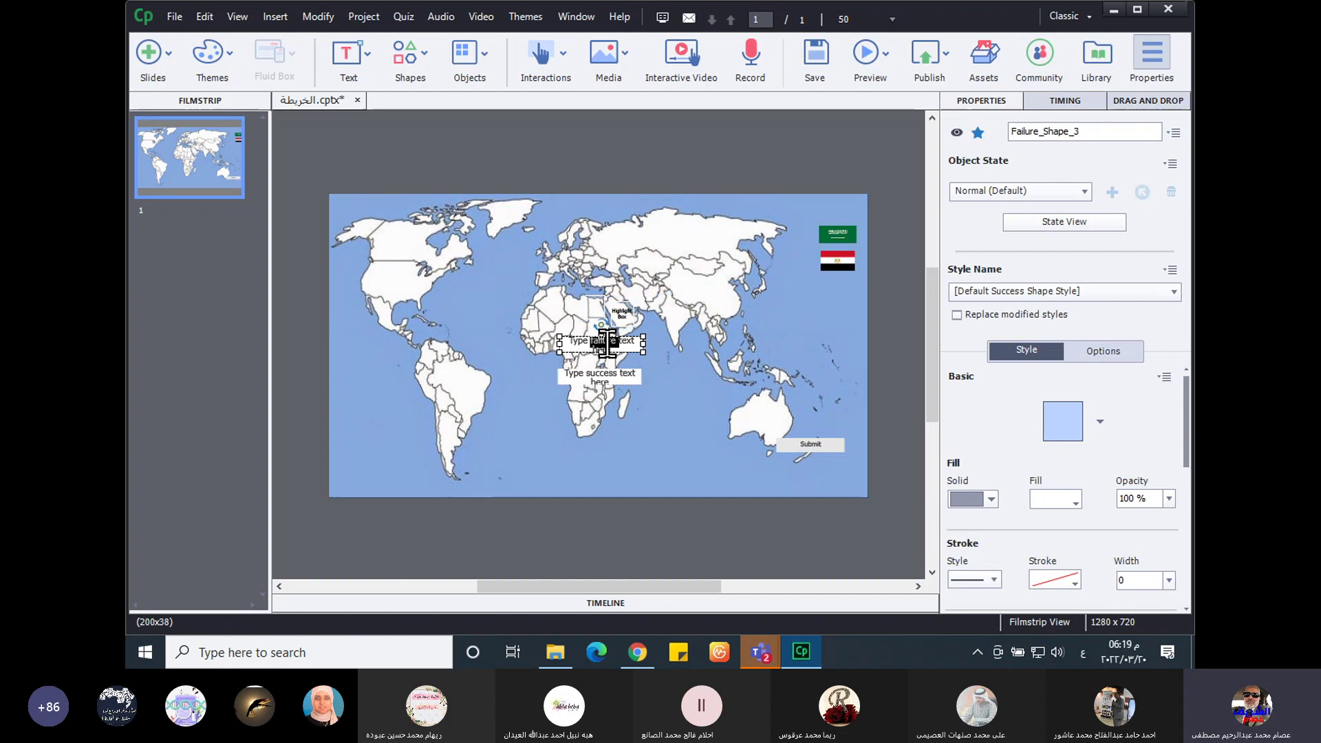
pyautogui.doubleClick(606, 342)
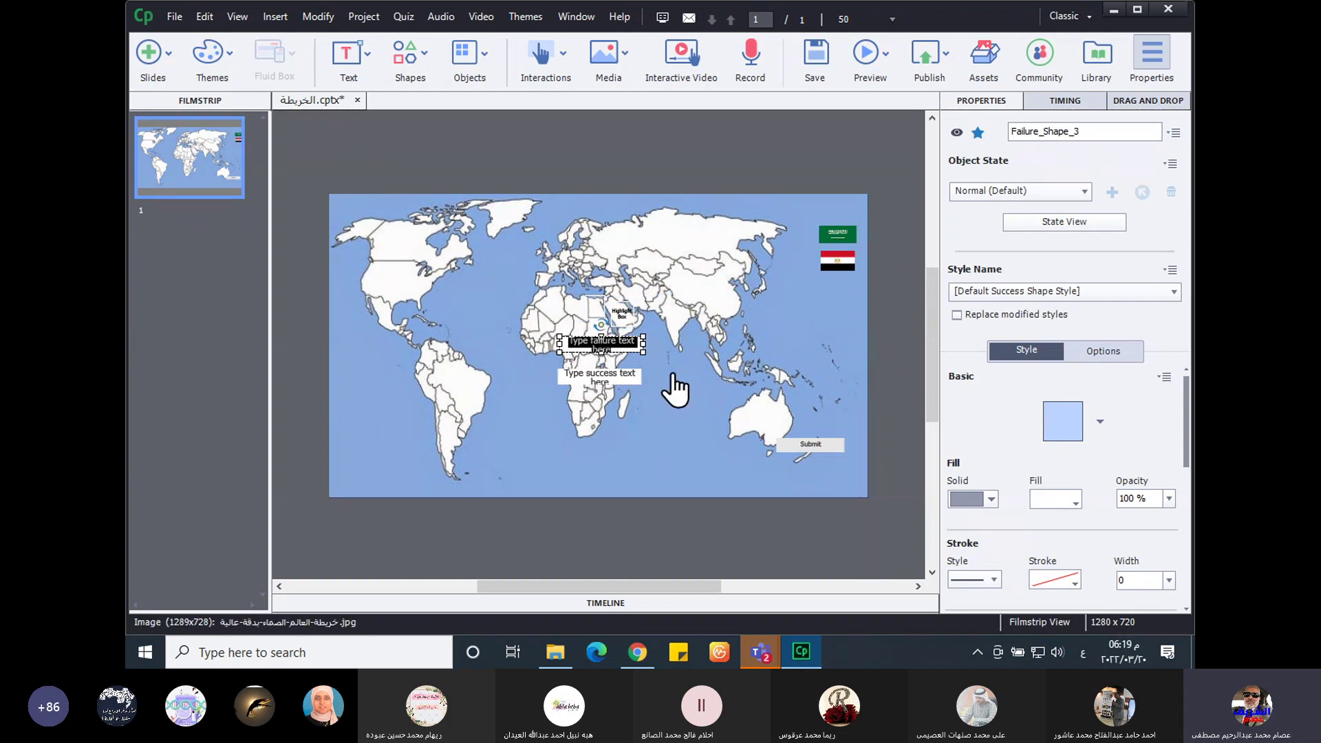
pyautogui.scroll(-3, 1003, 481)
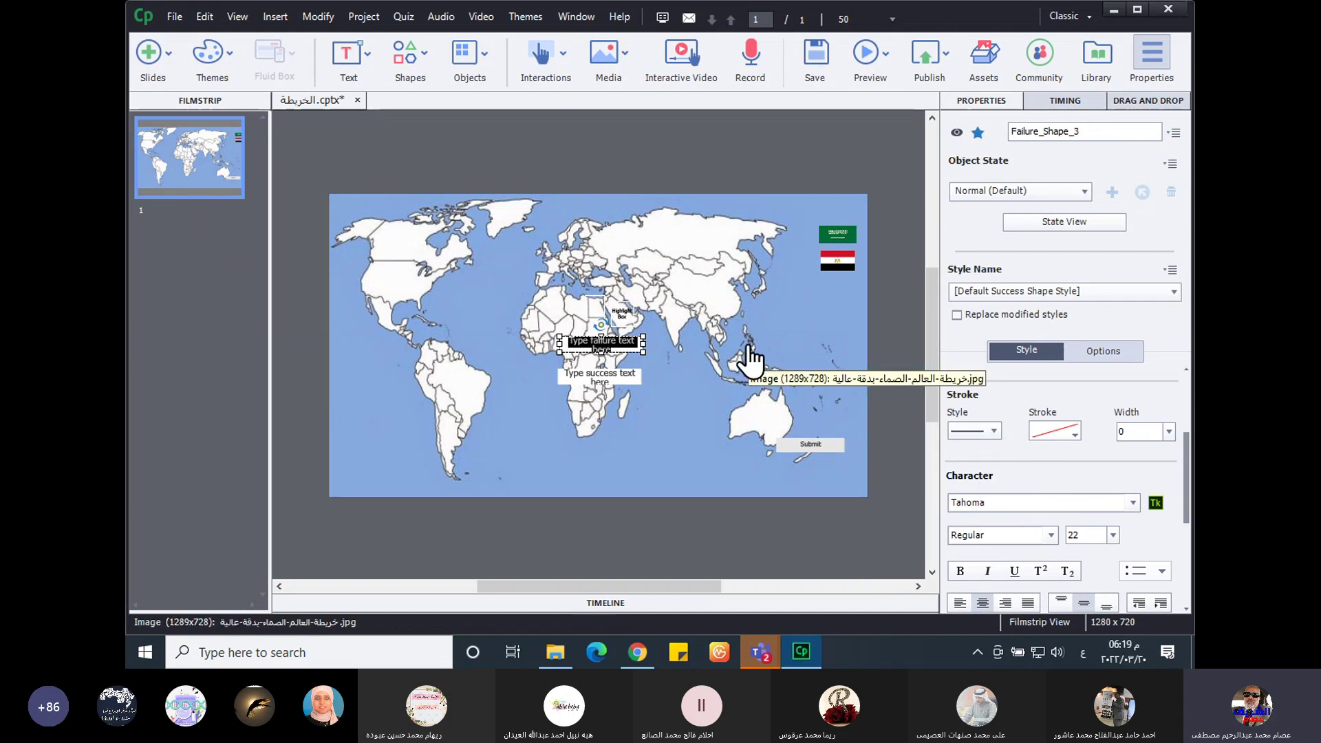
pyautogui.write('حاول')
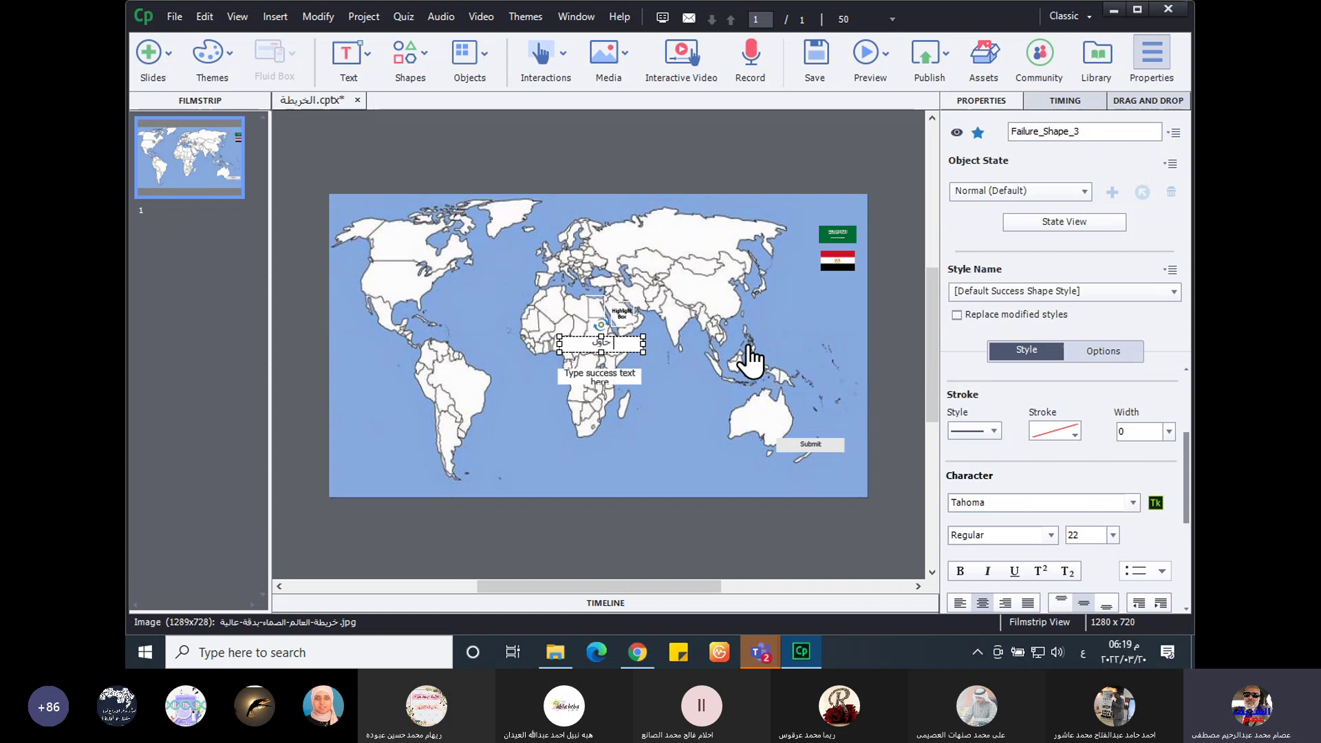
pyautogui.write(' مرة')
pyautogui.write('اخرى')
# - Replace the success caption's placeholder text with "احسنت"
pyautogui.click(597, 373)
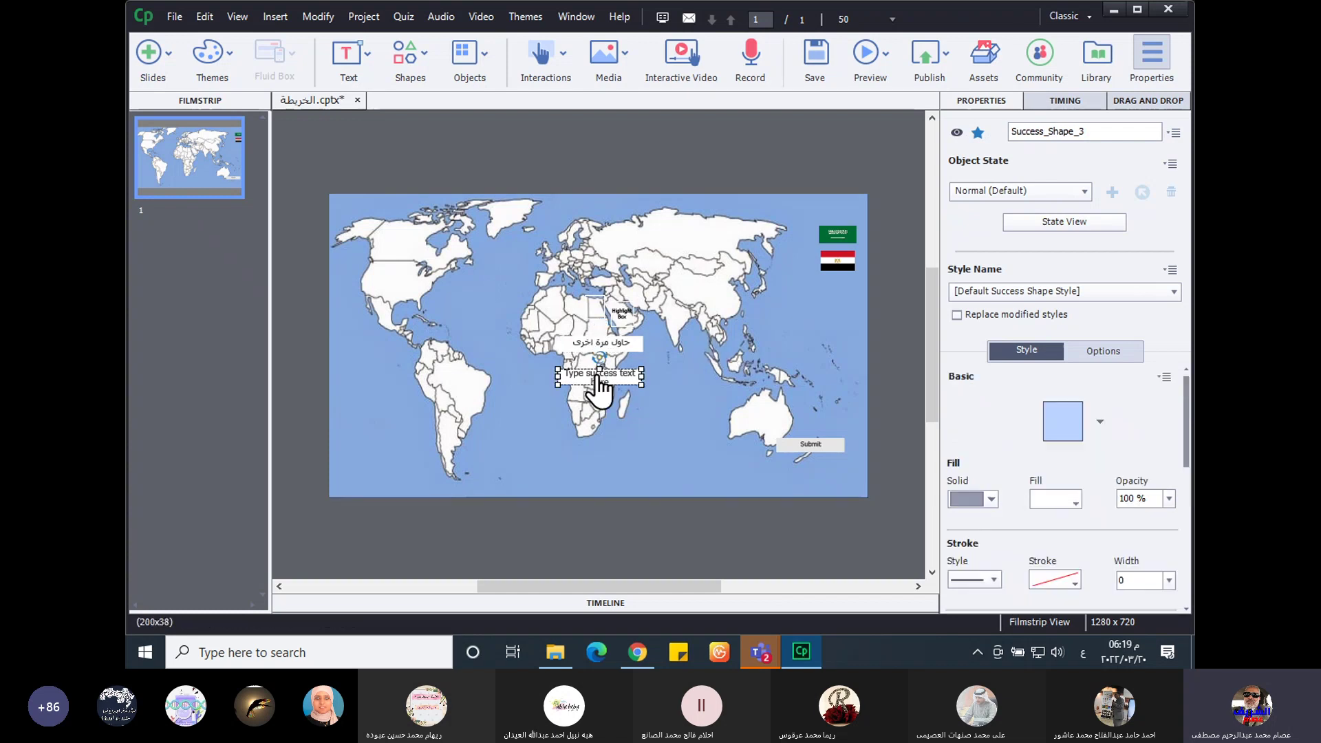
pyautogui.doubleClick(597, 375)
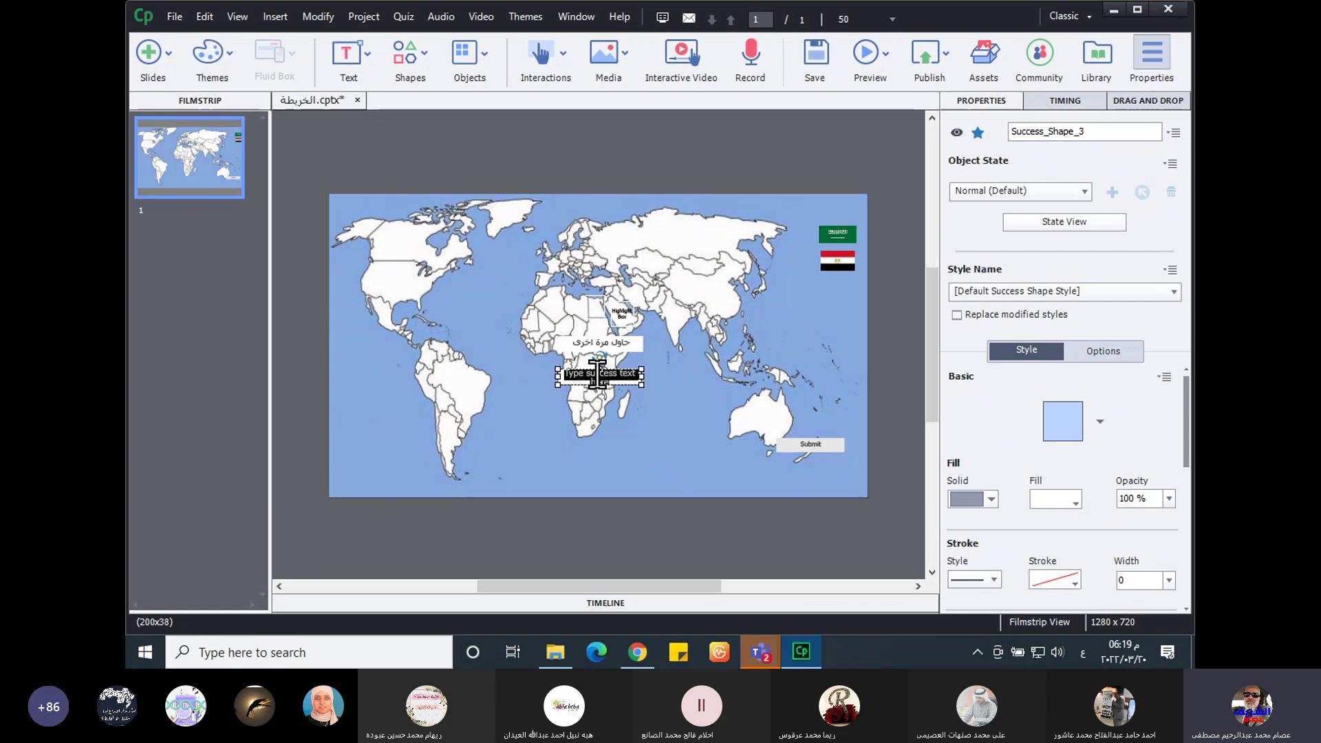
pyautogui.press('Delete')
pyautogui.write('اح')
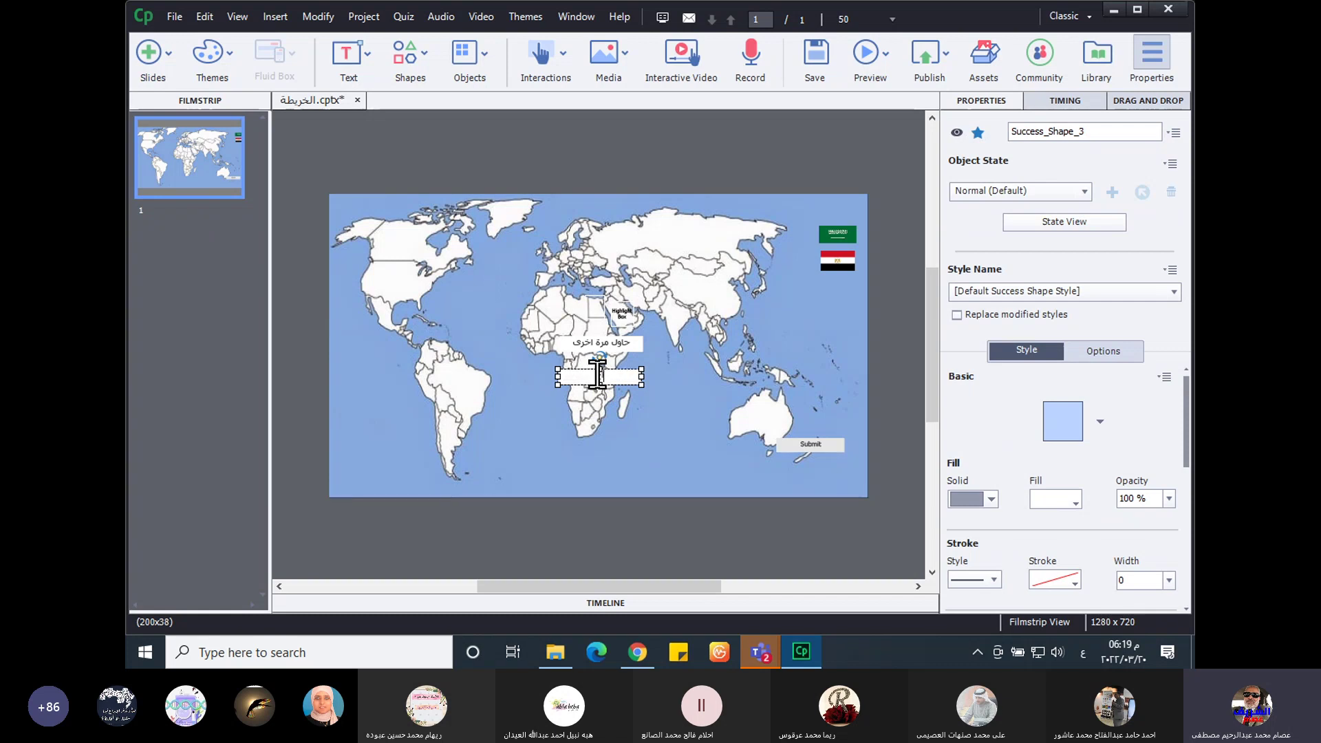
pyautogui.write('سنت')
# - Select the failure caption together with the success caption and align their centers
pyautogui.click(620, 341)
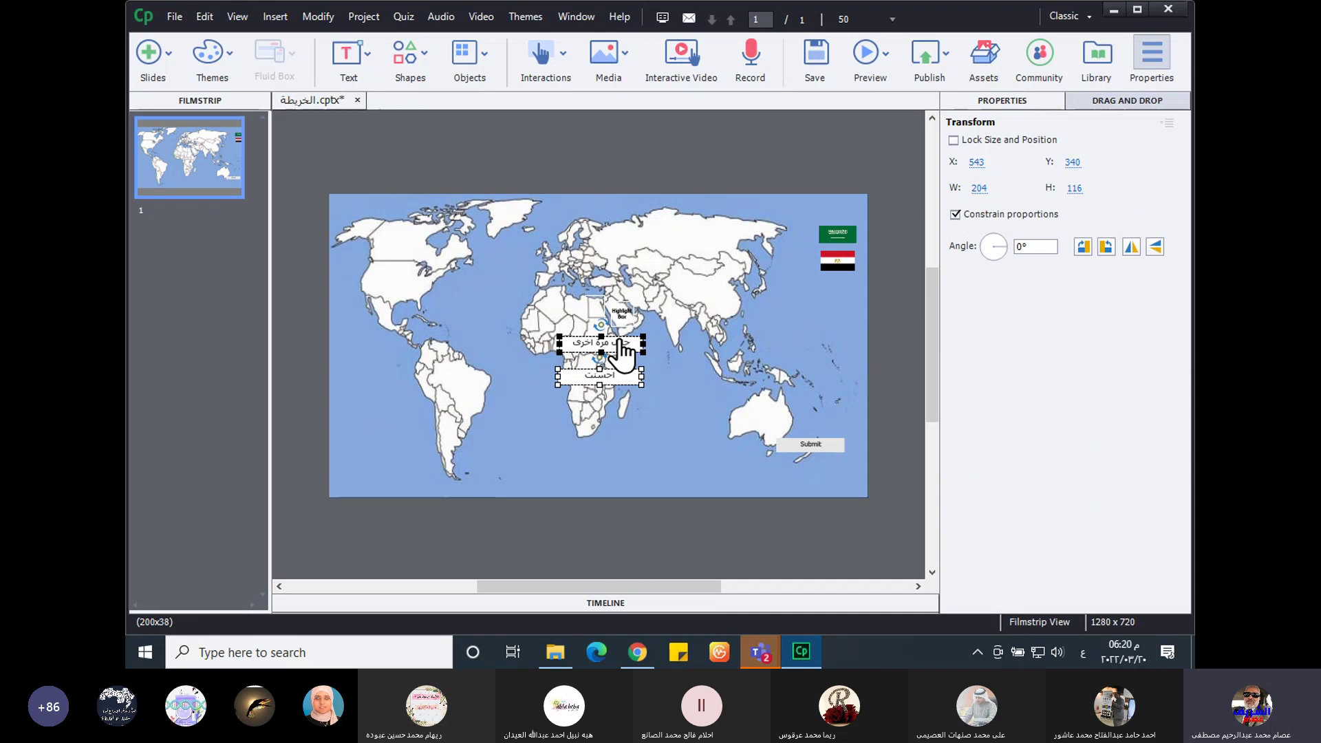
pyautogui.rightClick(620, 340)
pyautogui.moveTo(757, 501)
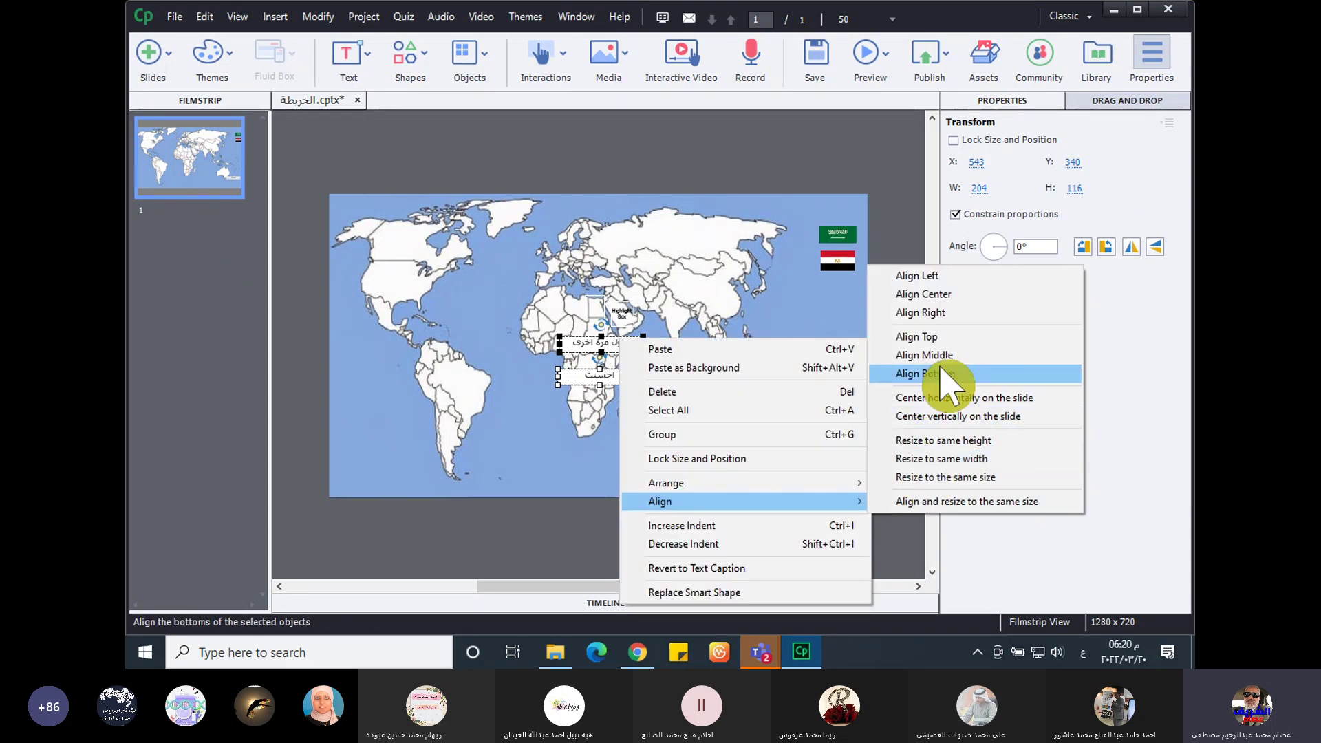
pyautogui.click(952, 294)
# - Stack the success and failure captions by aligning their bottoms, and move the stacked pair slightly up over central Africa
pyautogui.rightClick(618, 376)
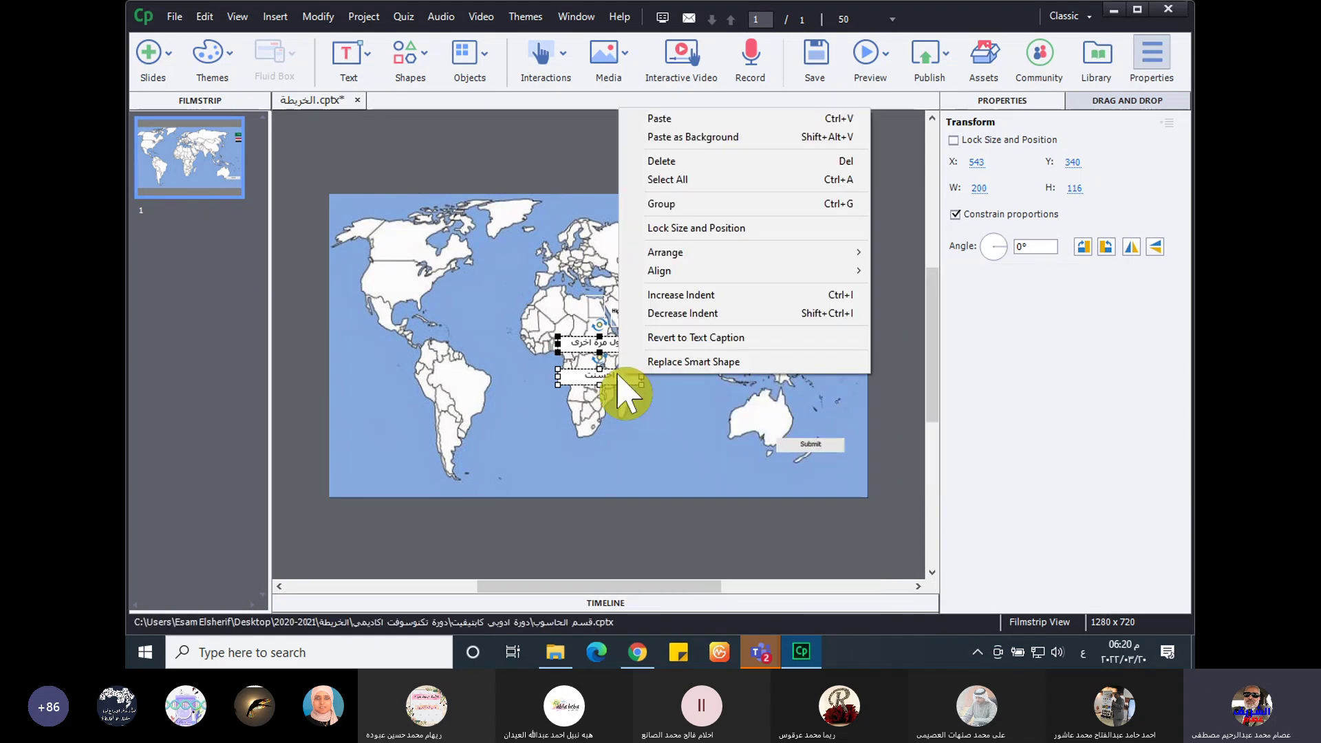
pyautogui.moveTo(792, 270)
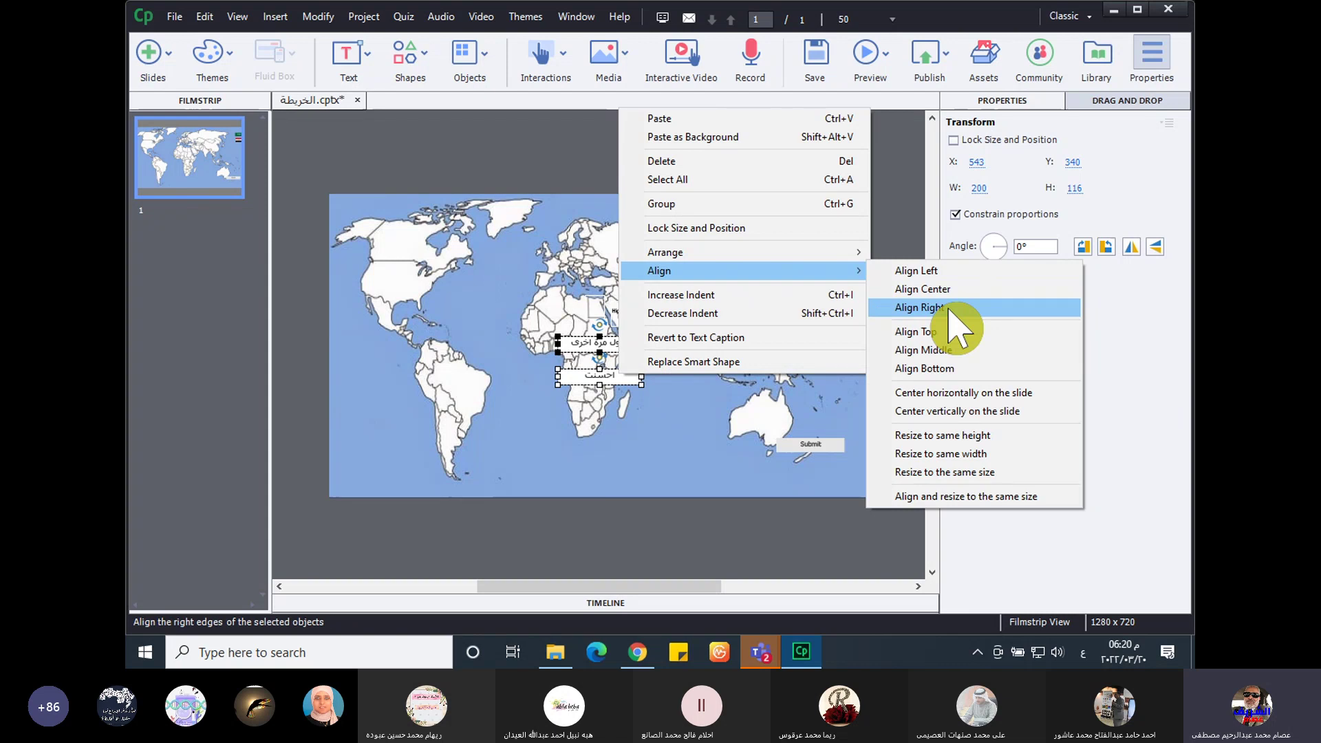
pyautogui.click(925, 369)
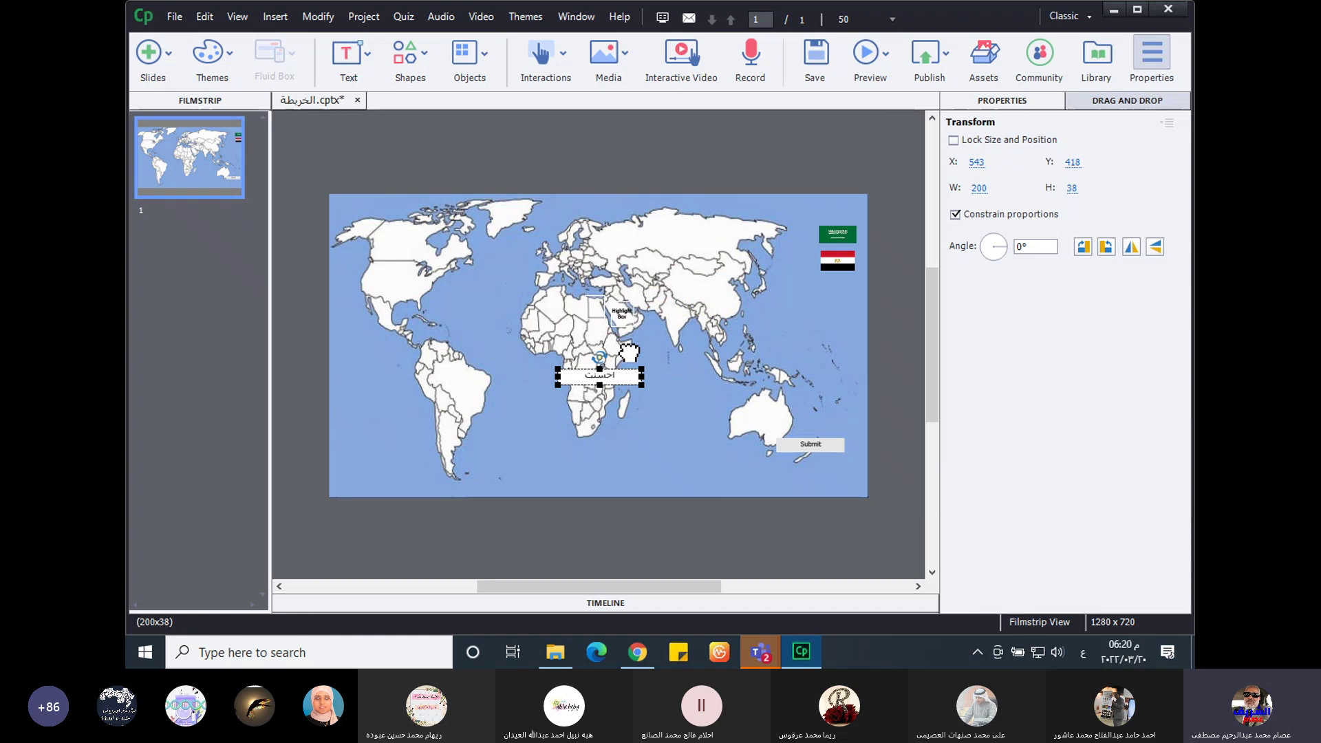
pyautogui.moveTo(630, 352); pyautogui.dragTo(634, 344)
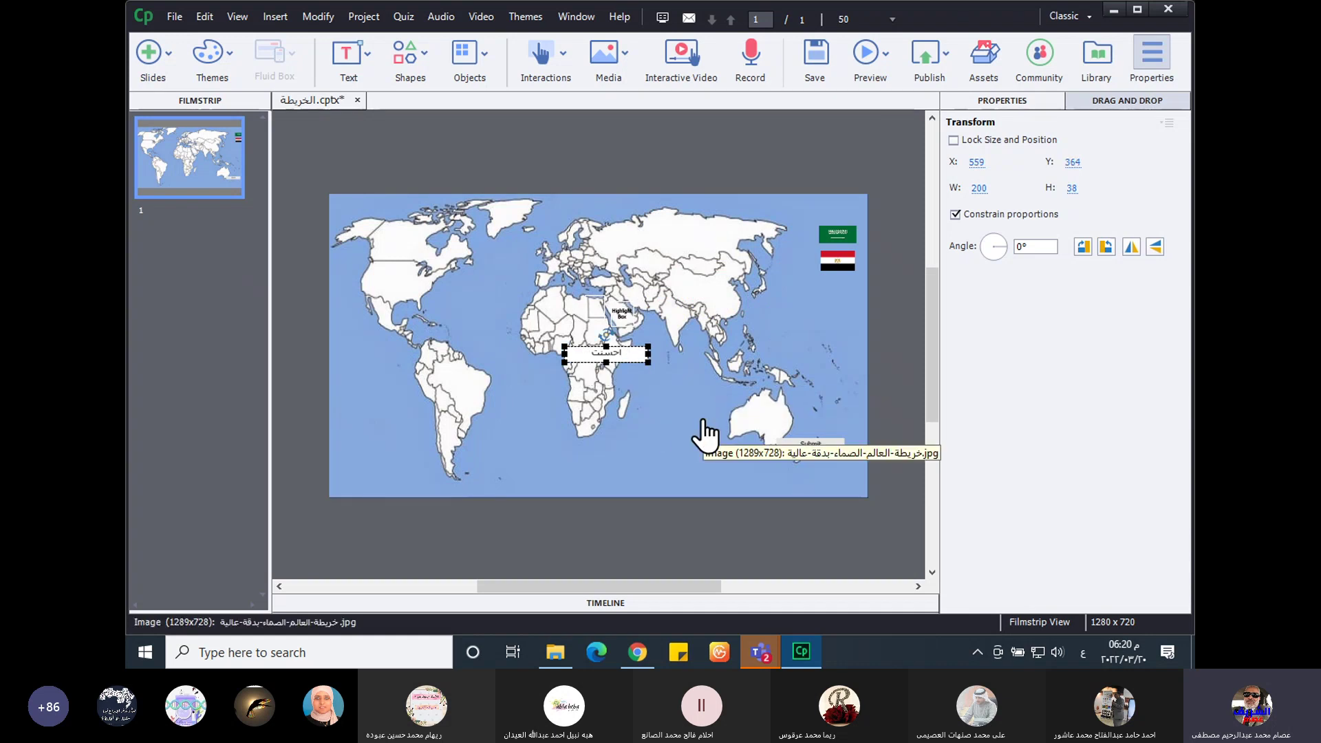
# - Preview the project, drop the Saudi and Egyptian flags on their own countries, submit the answer, and close the preview
pyautogui.click(871, 66)
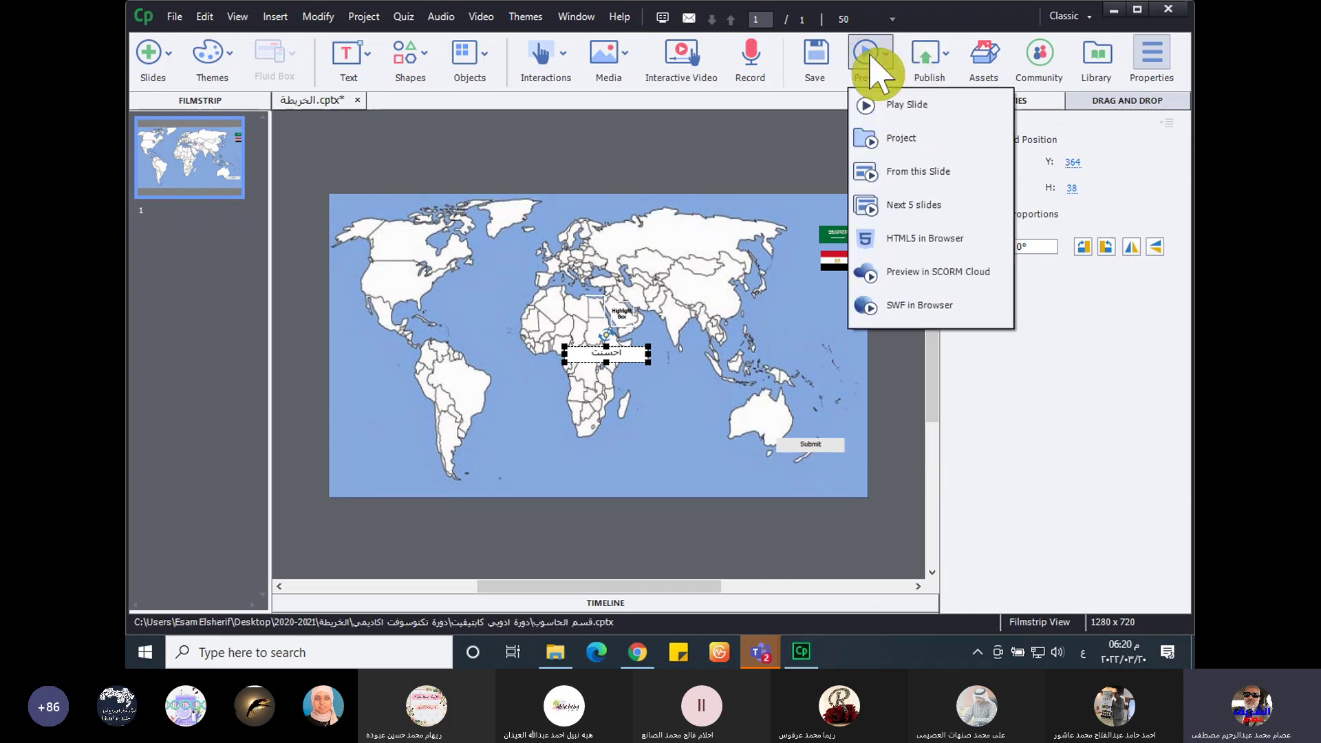
pyautogui.click(888, 141)
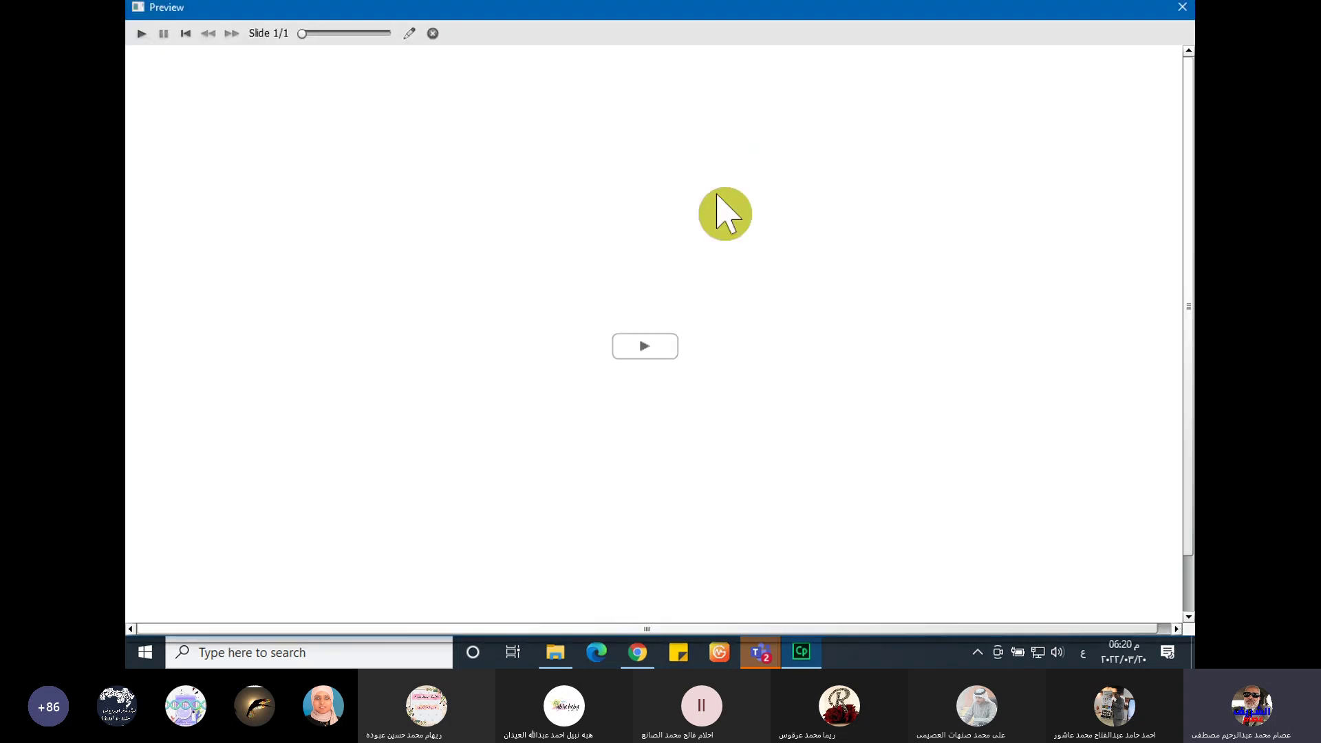
pyautogui.click(652, 350)
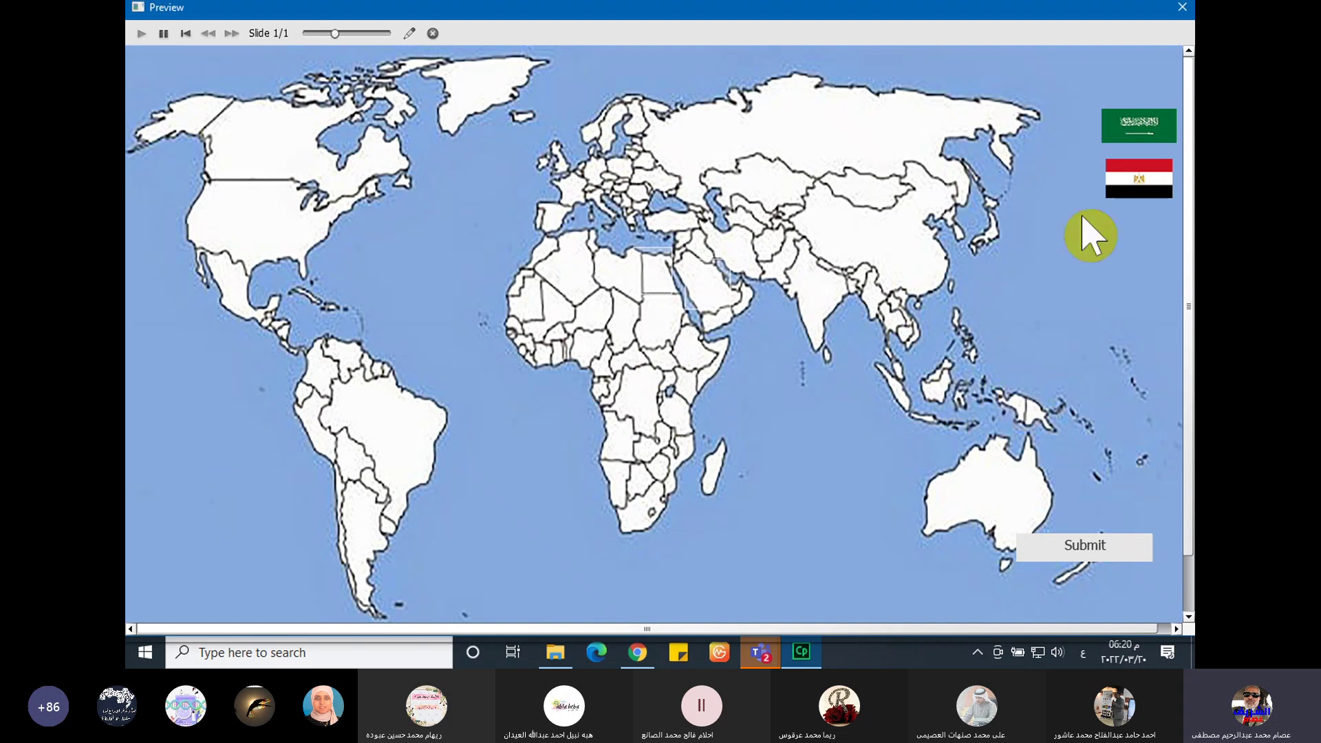
pyautogui.moveTo(1139, 125); pyautogui.dragTo(722, 297)
pyautogui.moveTo(1140, 188); pyautogui.dragTo(651, 282)
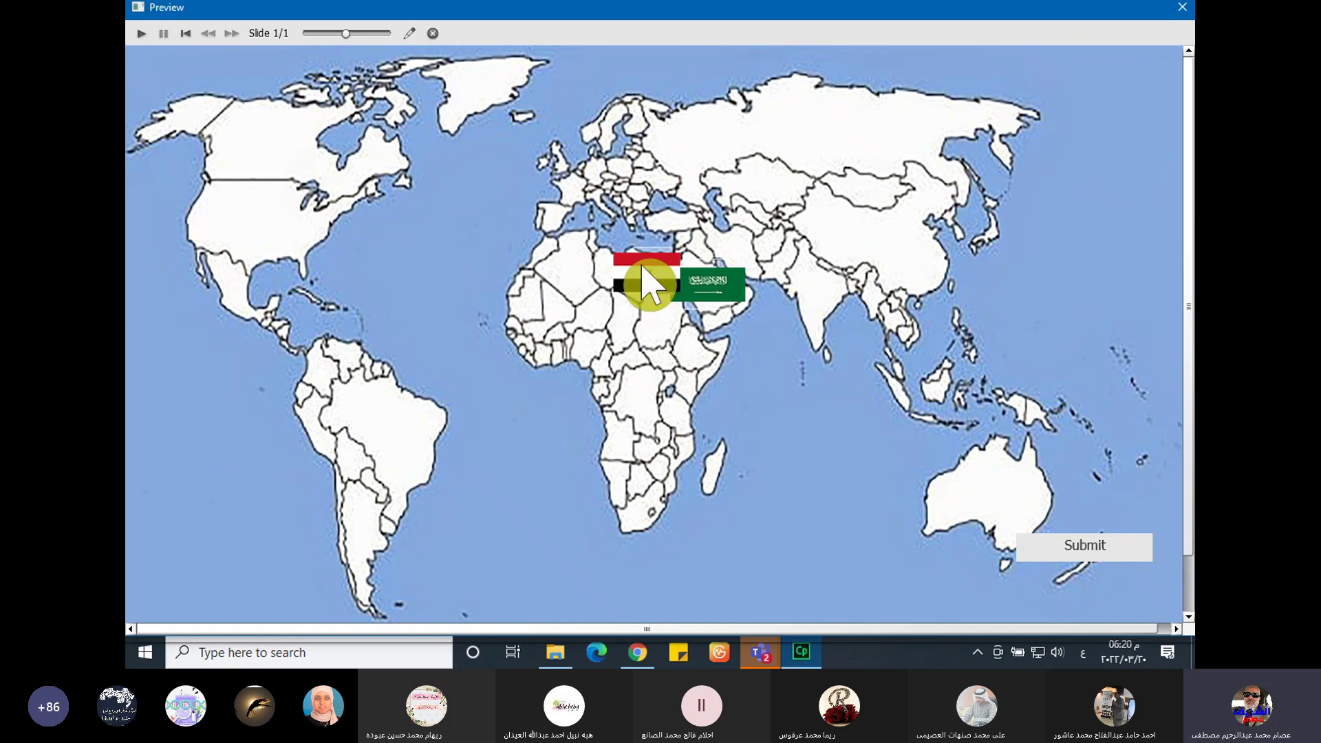
pyautogui.click(1049, 552)
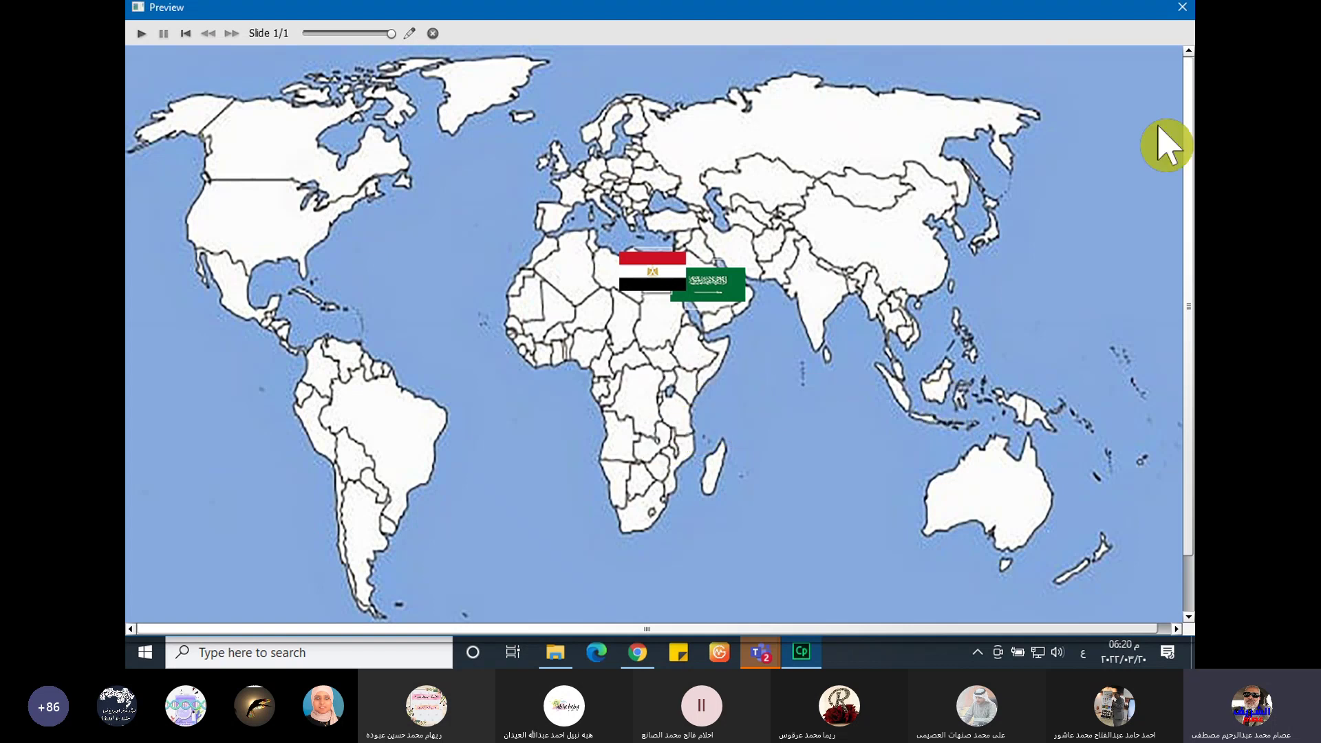
pyautogui.press('Escape')
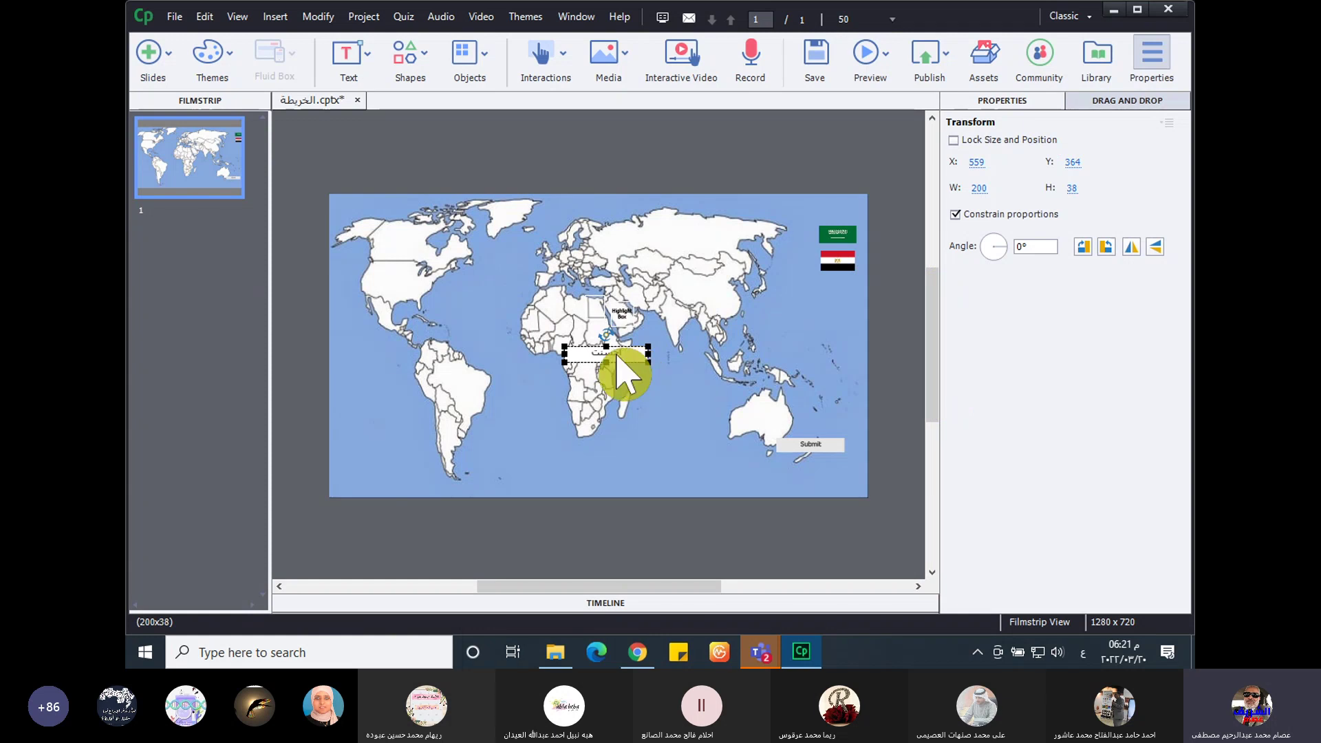
# - Set the success caption's fill opacity to 0 %
pyautogui.click(730, 545)
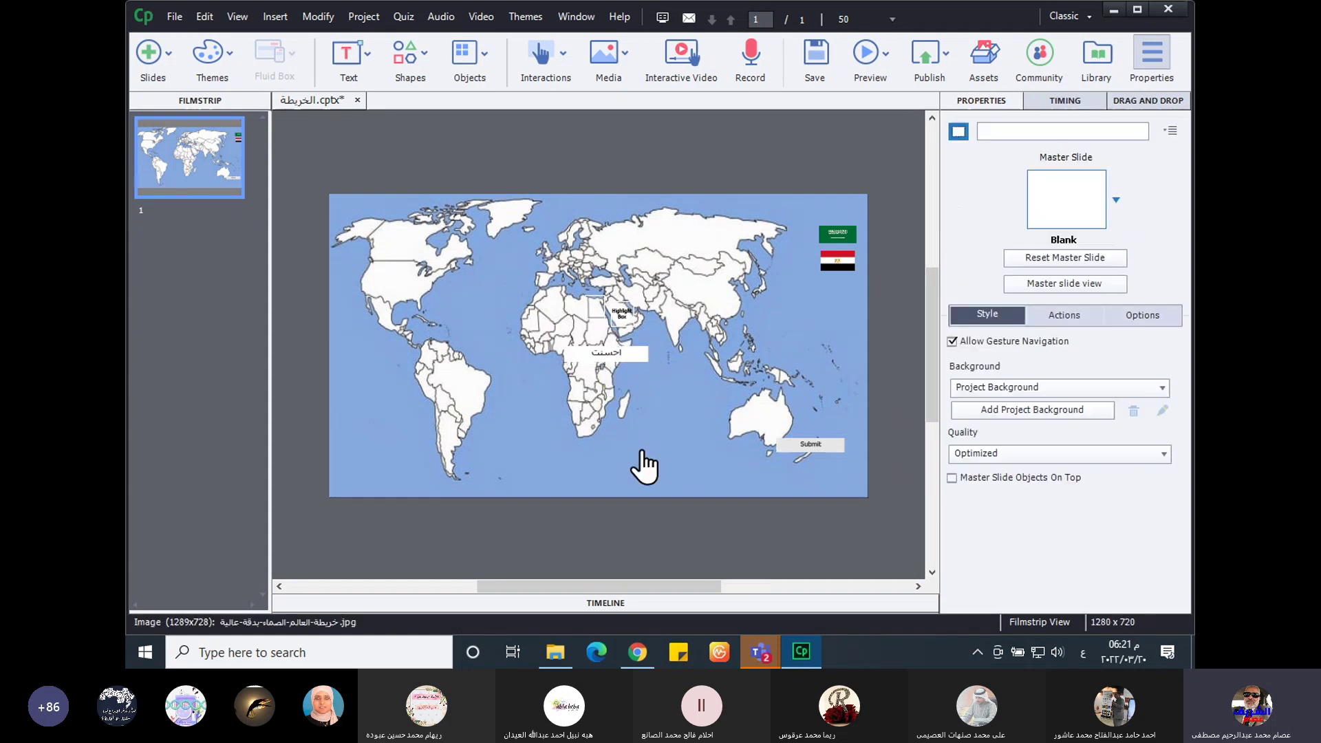
pyautogui.click(618, 354)
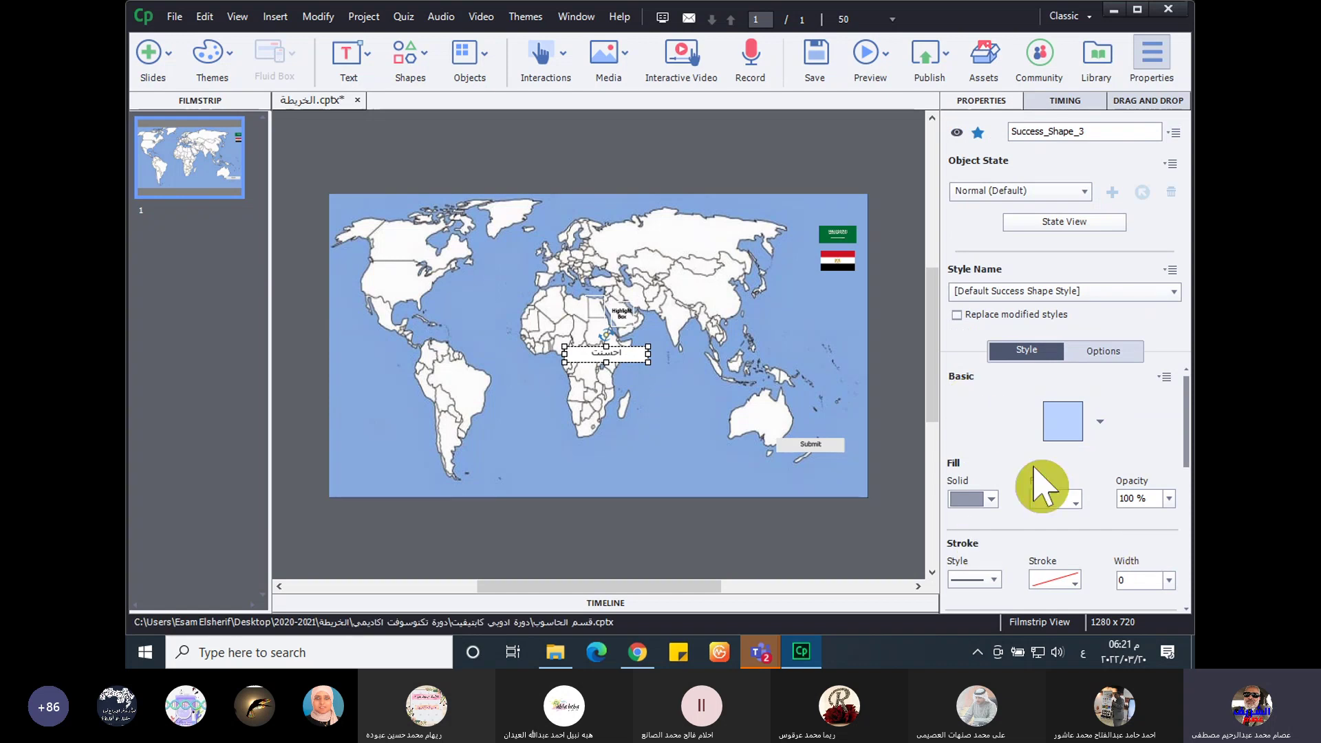
pyautogui.click(1174, 502)
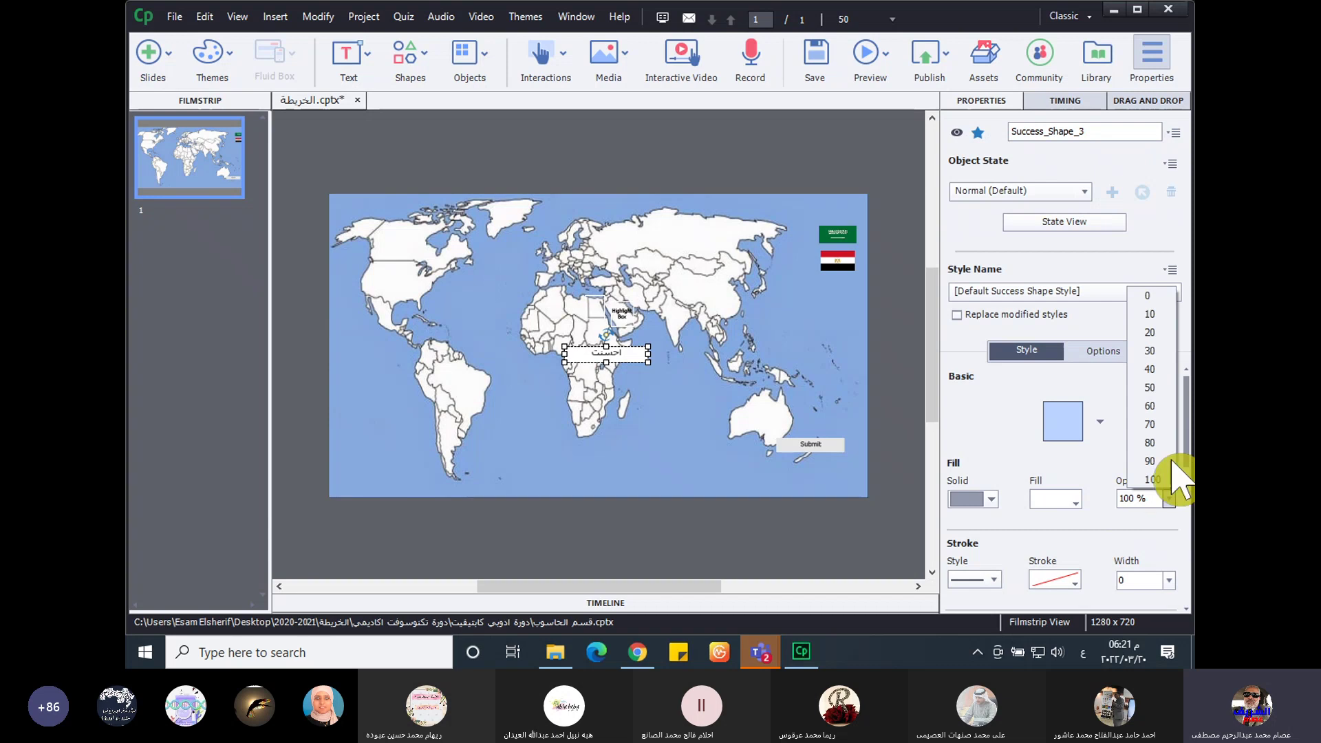
pyautogui.click(1159, 297)
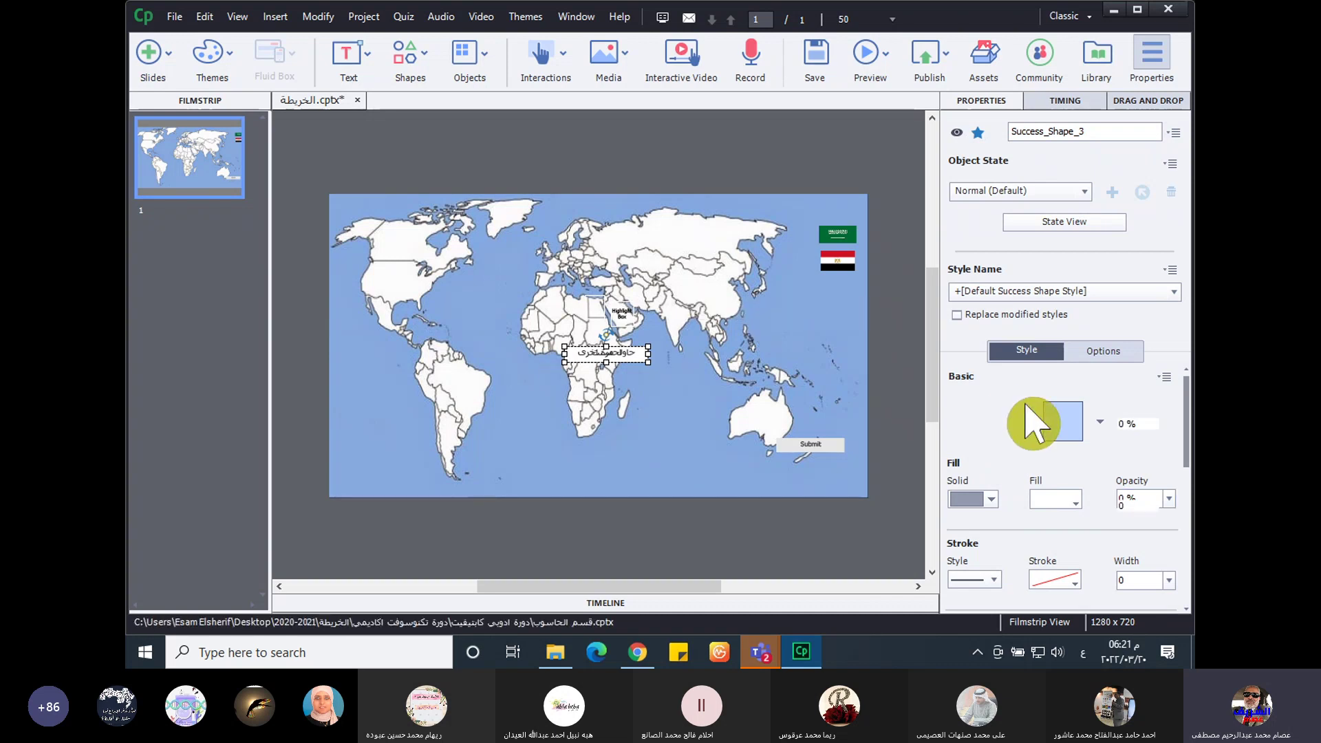
pyautogui.scroll(-8, 1028, 421)
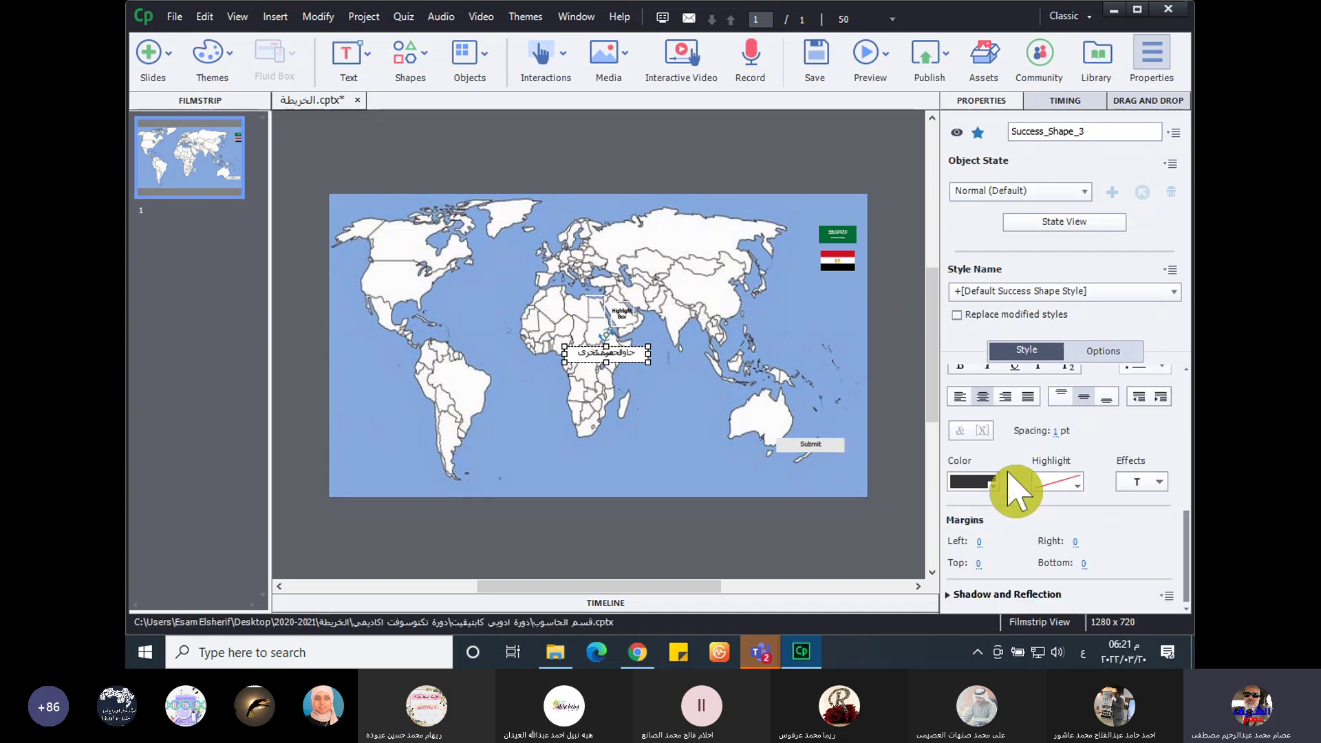
pyautogui.scroll(8, 1012, 489)
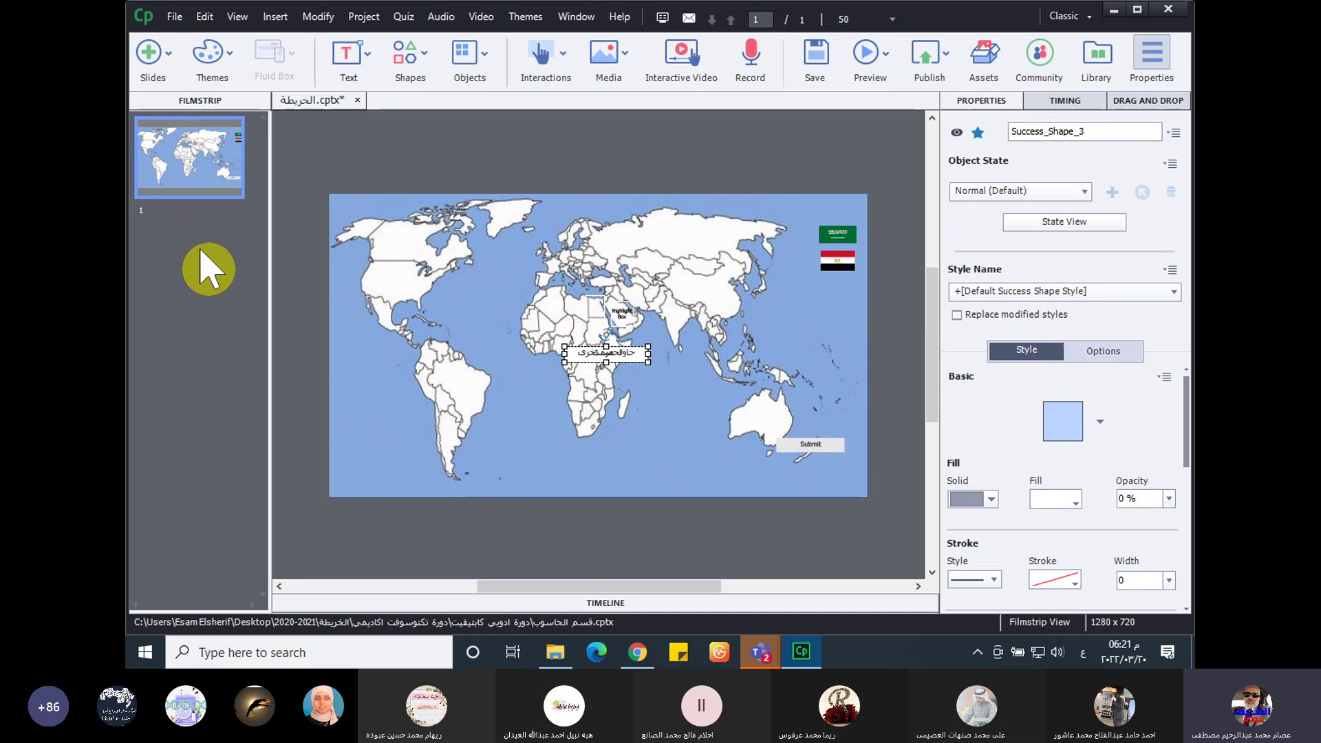
# - Add a blank slide and move it ahead of the map slide
pyautogui.click(148, 59)
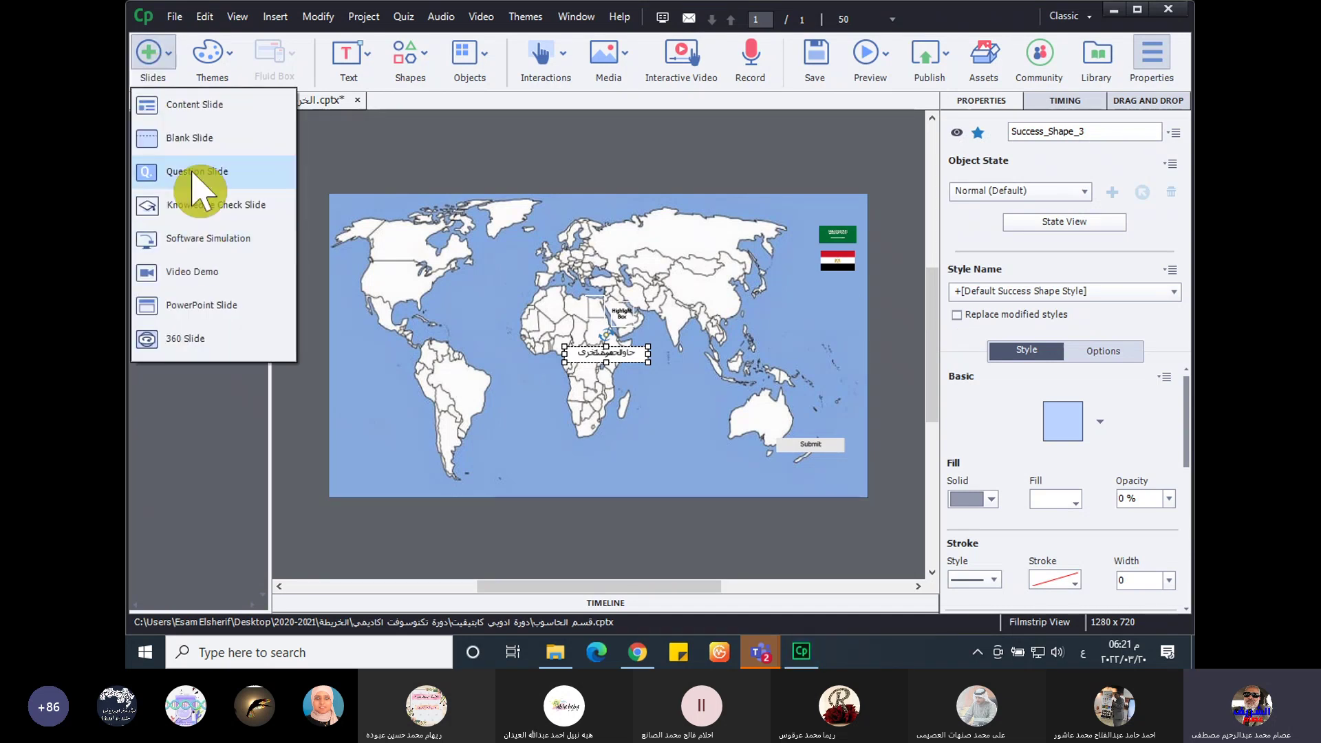
pyautogui.click(191, 138)
pyautogui.moveTo(190, 275); pyautogui.dragTo(192, 179)
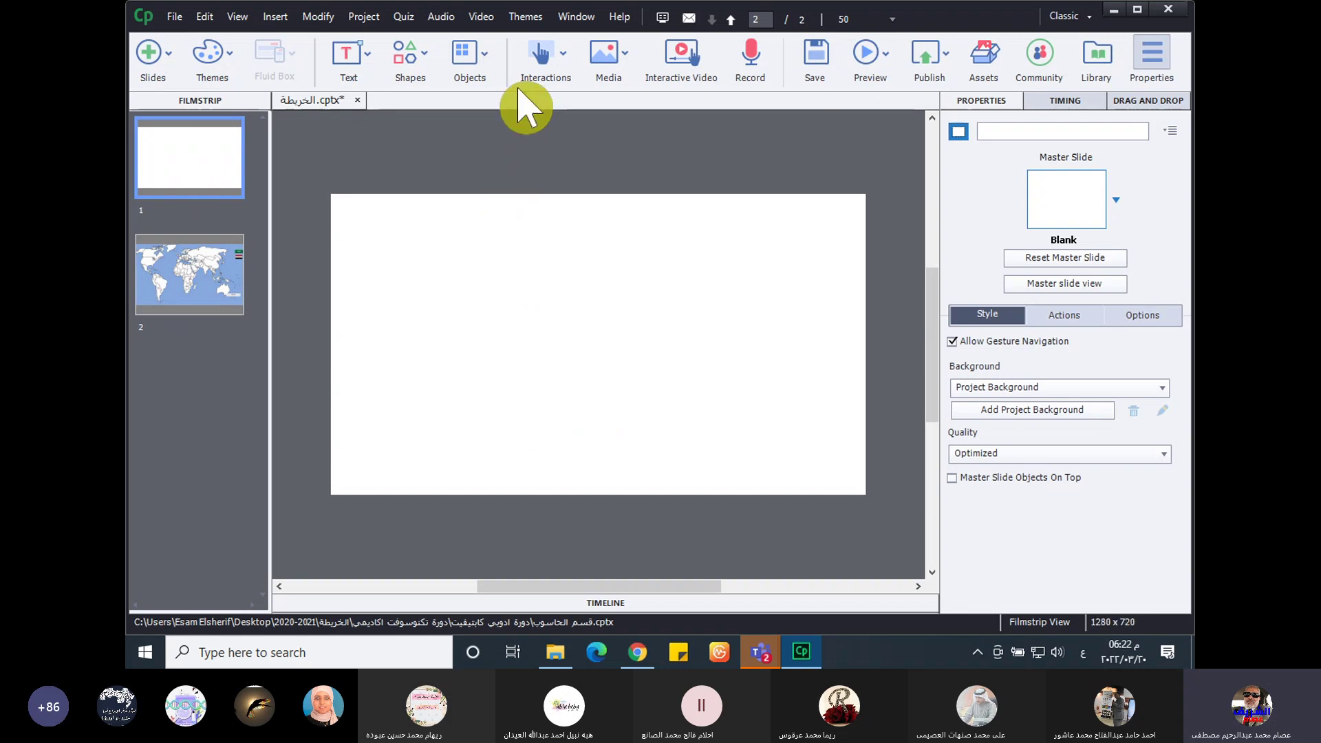
# - Insert a button on the blank first slide and move it to the lower part of the slide
pyautogui.click(486, 55)
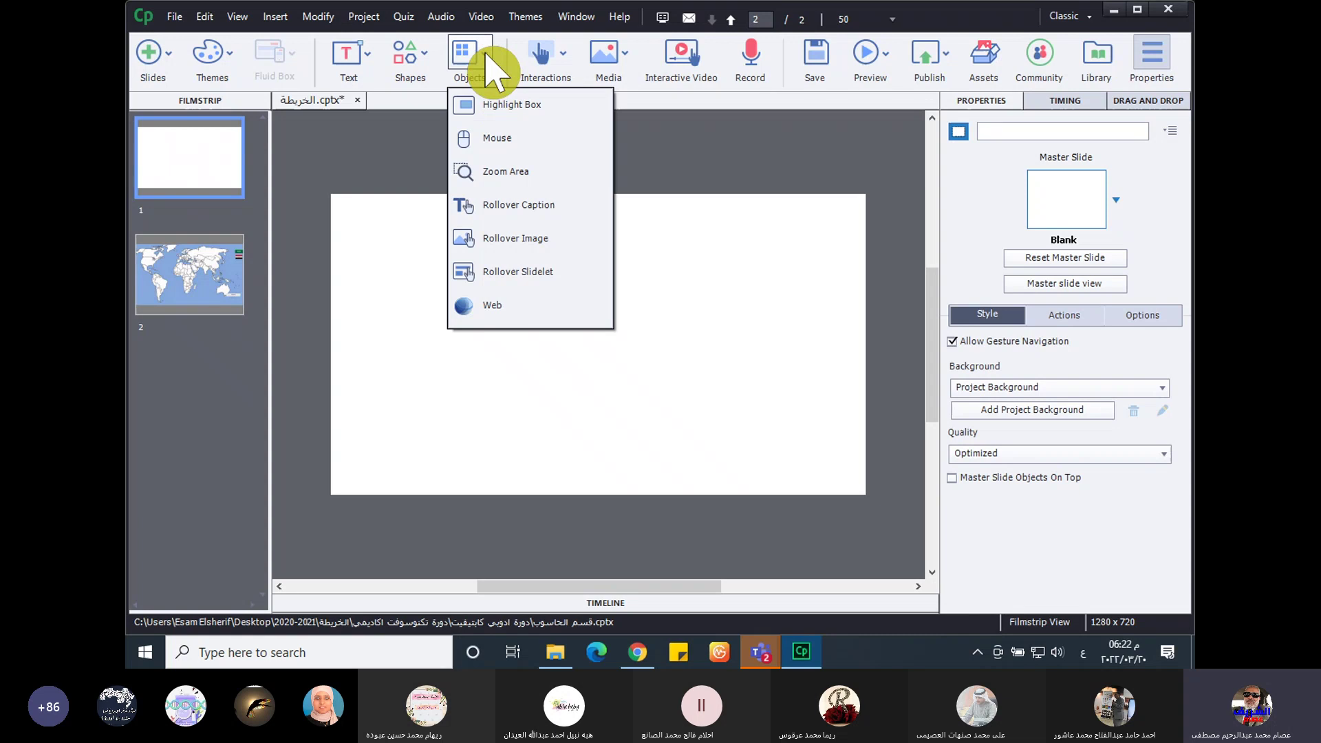
pyautogui.click(540, 55)
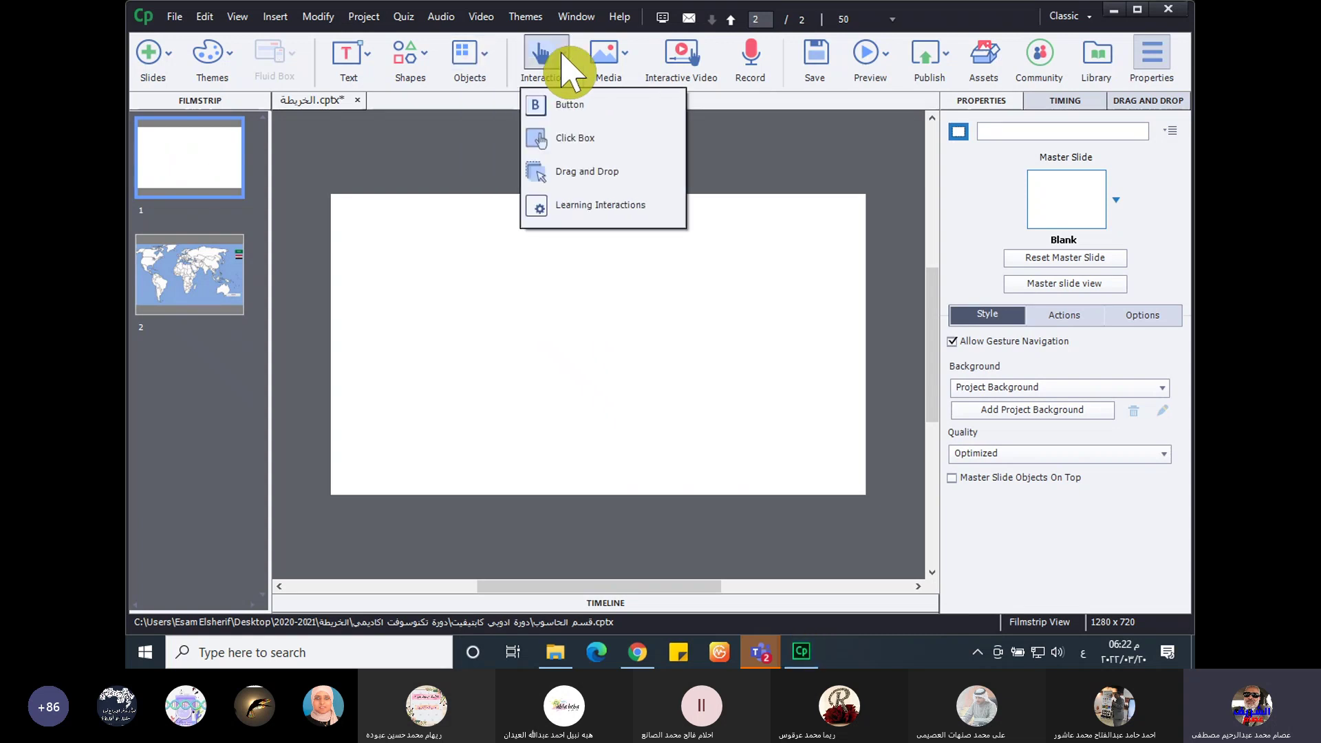
pyautogui.press('Escape')
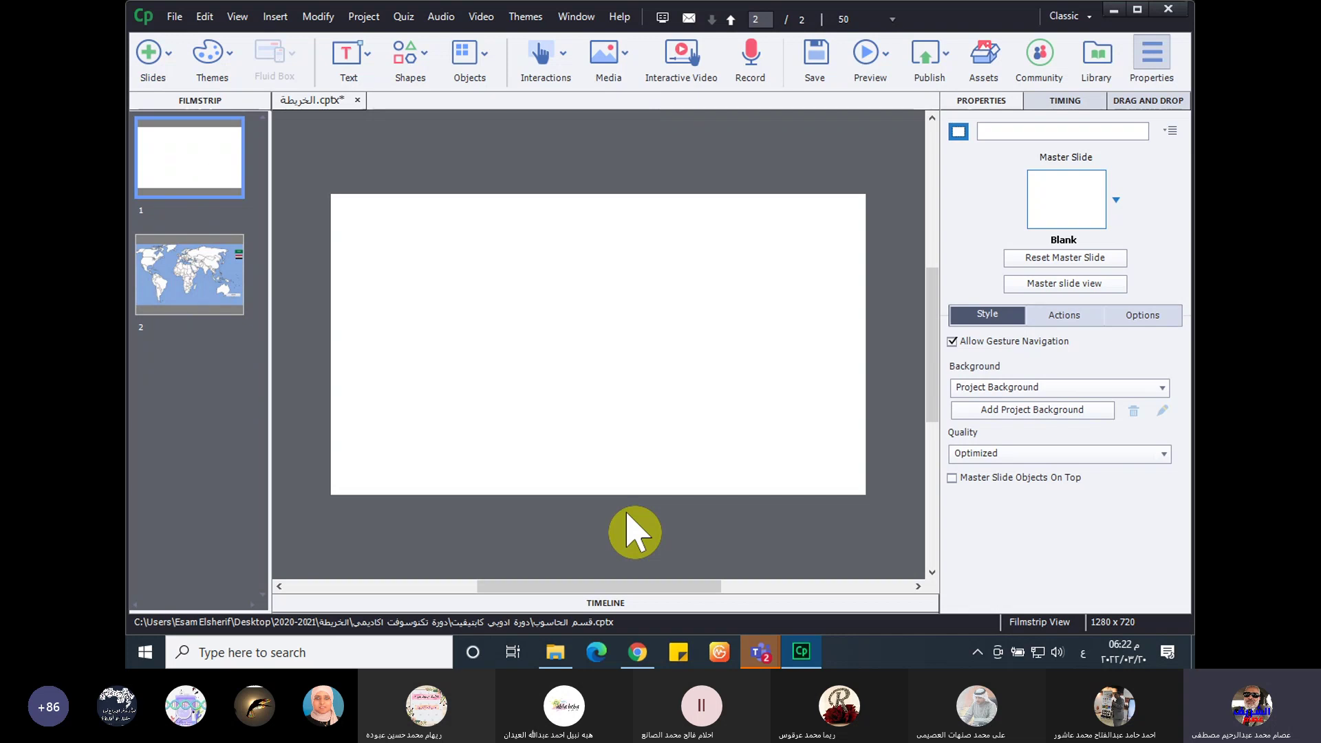
pyautogui.hotkey('ctrl', 'shift', 'b')
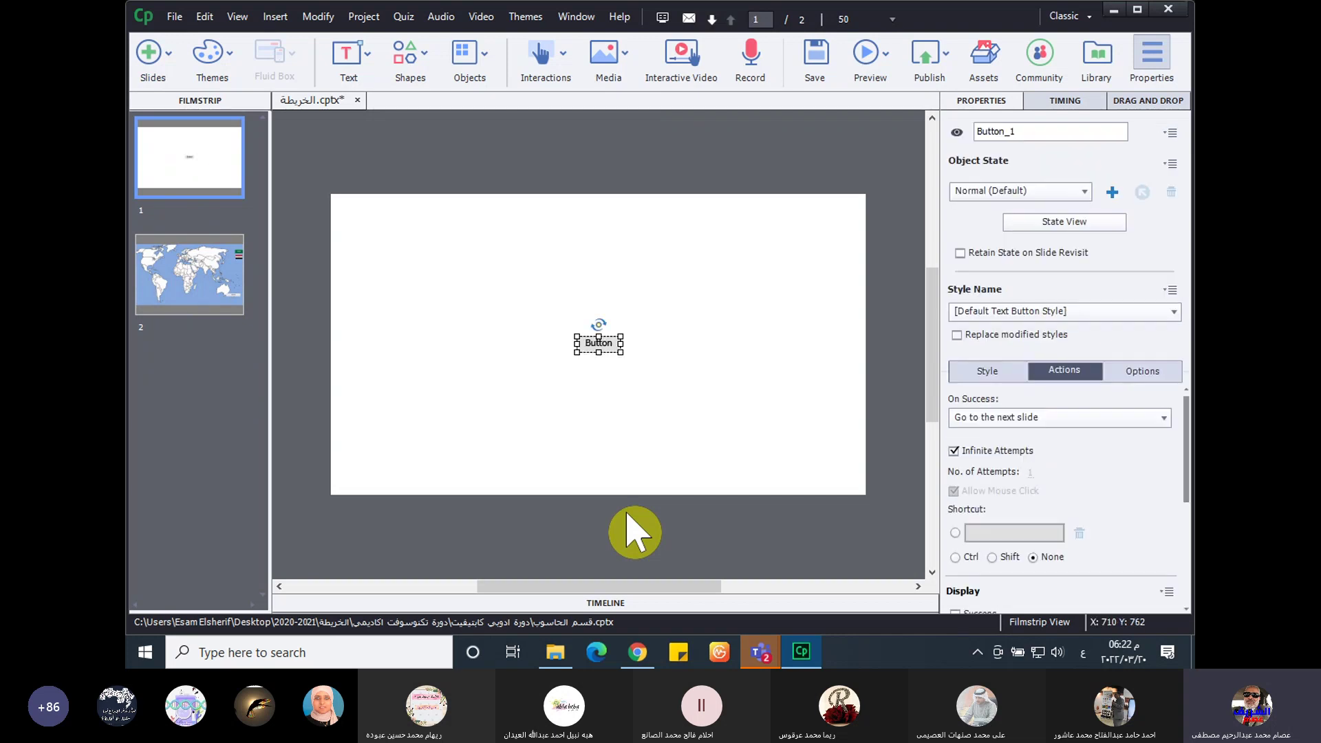
pyautogui.moveTo(599, 342); pyautogui.dragTo(600, 433)
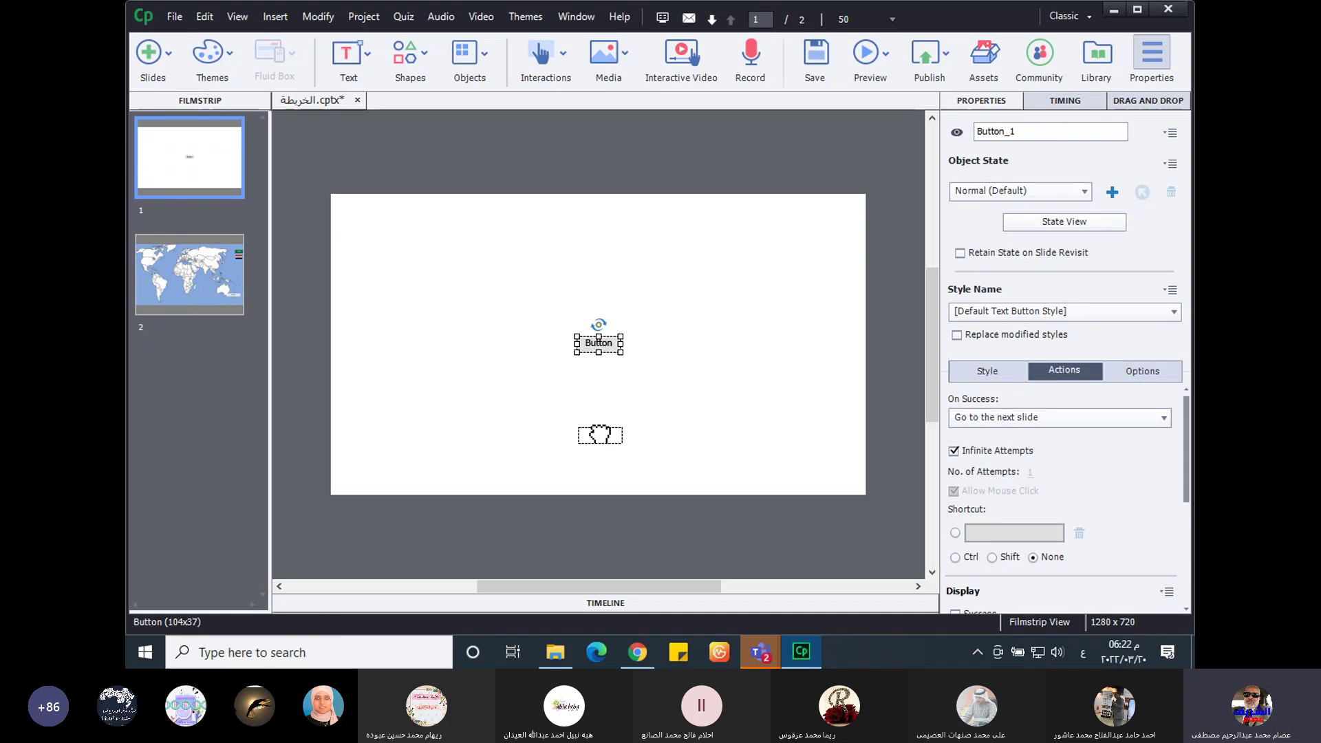
# - Enlarge the button to about 278 x 86 and center it horizontally on the slide
pyautogui.moveTo(600, 434); pyautogui.dragTo(600, 440)
pyautogui.moveTo(622, 432)
pyautogui.mouseDown()
pyautogui.moveTo(695, 425)
pyautogui.moveTo(614, 446)
pyautogui.mouseUp()
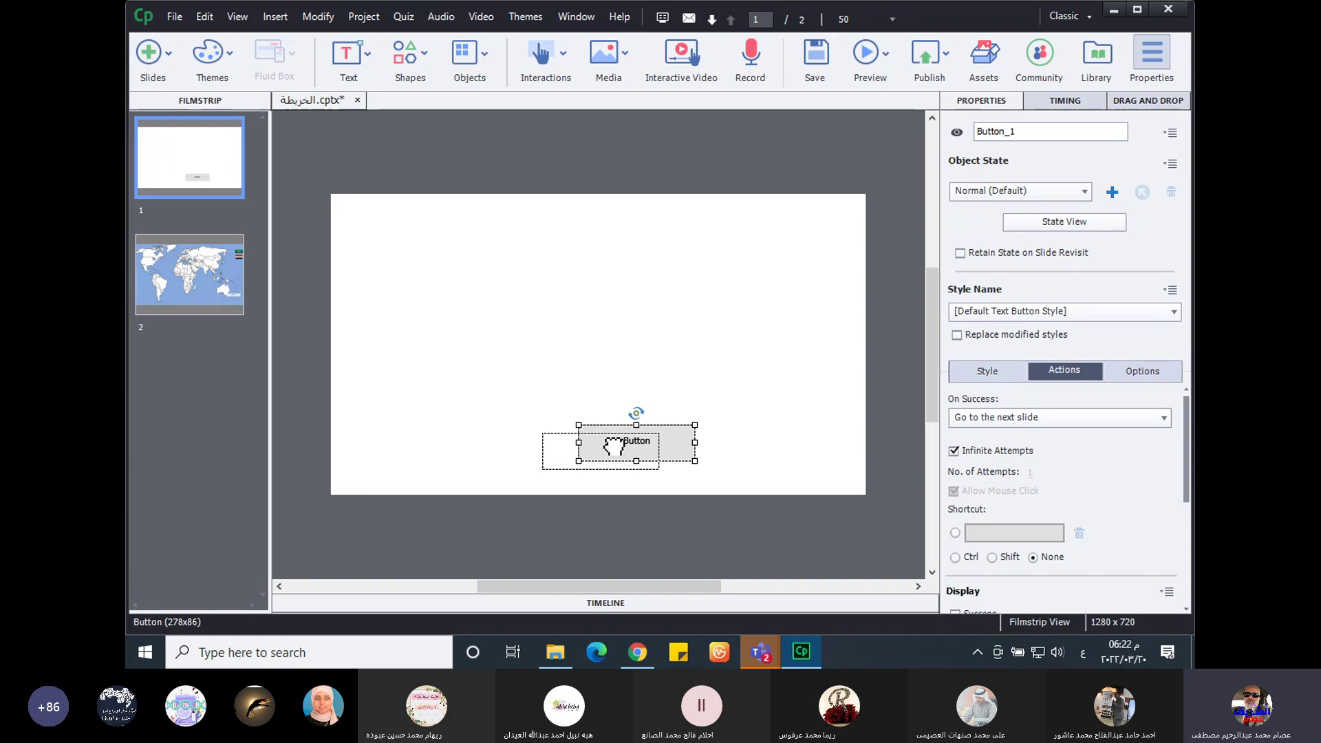
pyautogui.moveTo(615, 446); pyautogui.dragTo(612, 447)
pyautogui.rightClick(613, 448)
pyautogui.moveTo(757, 259)
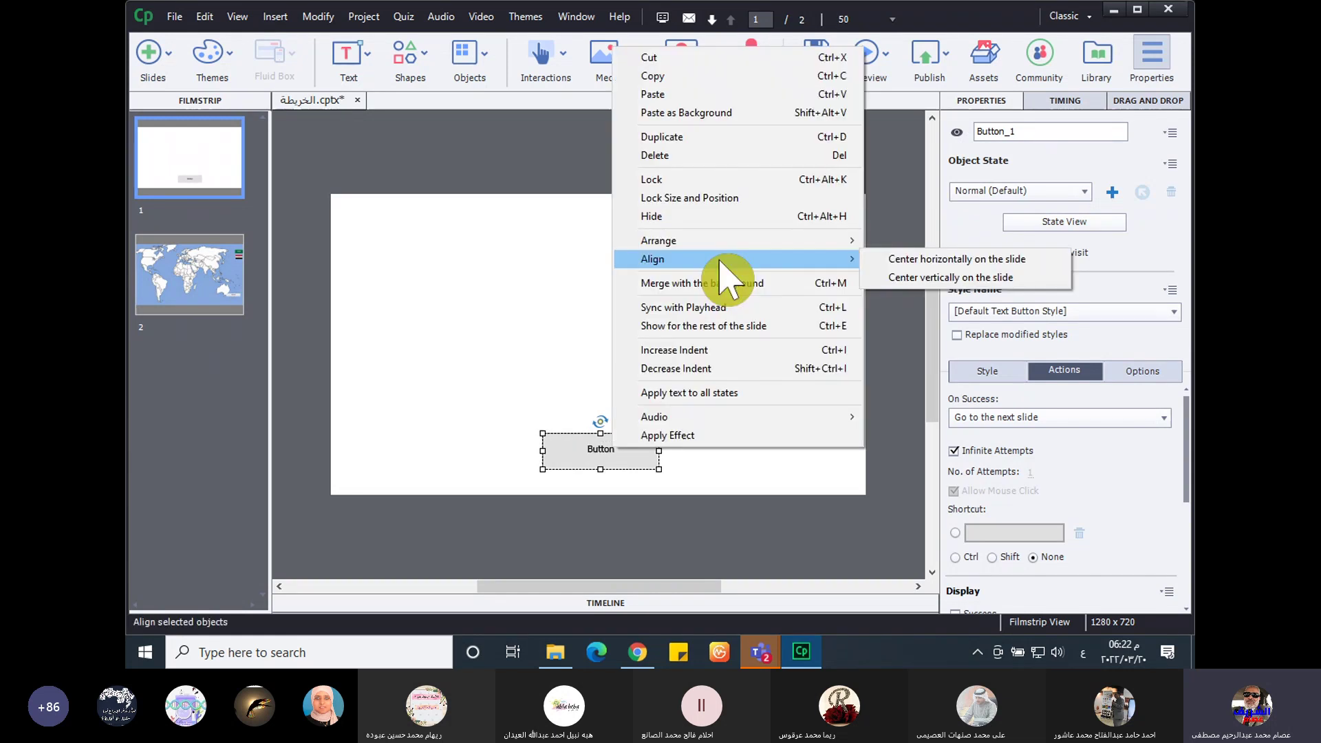
pyautogui.click(903, 259)
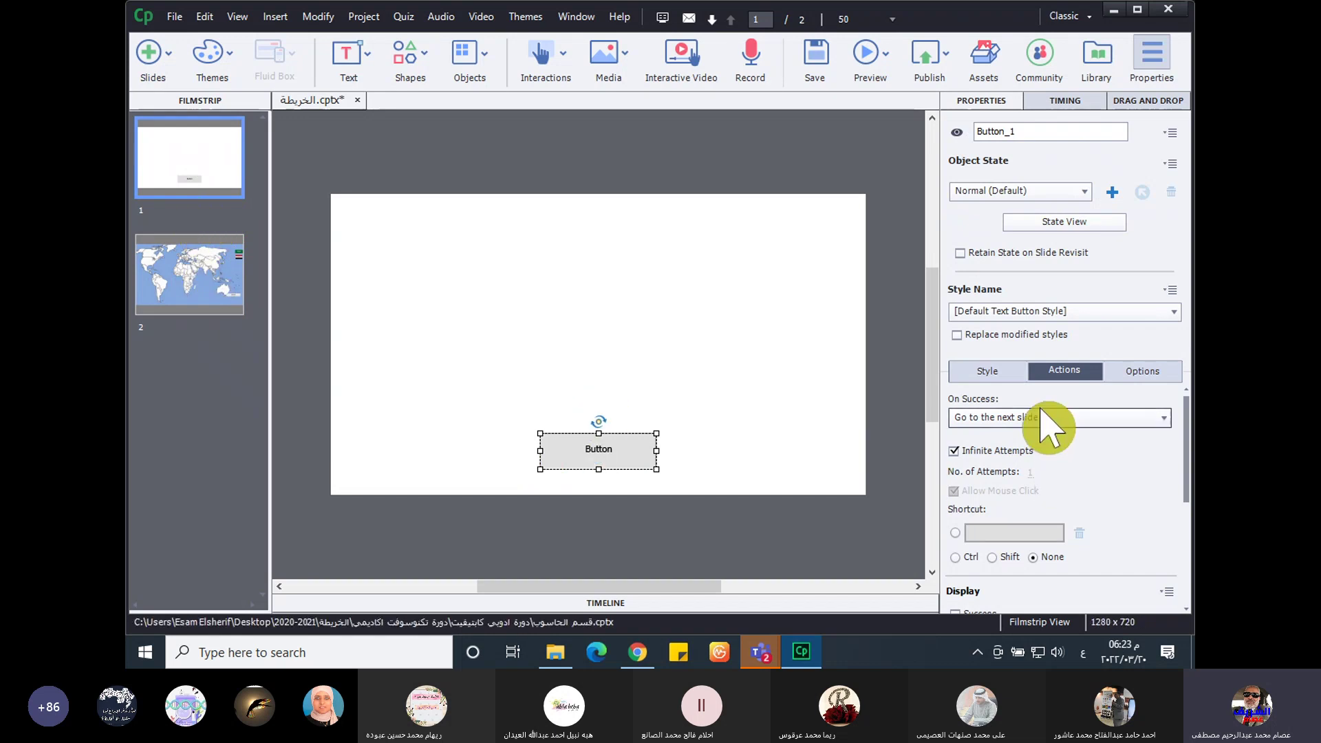
# - Replace the button's caption with "ابدأ"
pyautogui.click(993, 370)
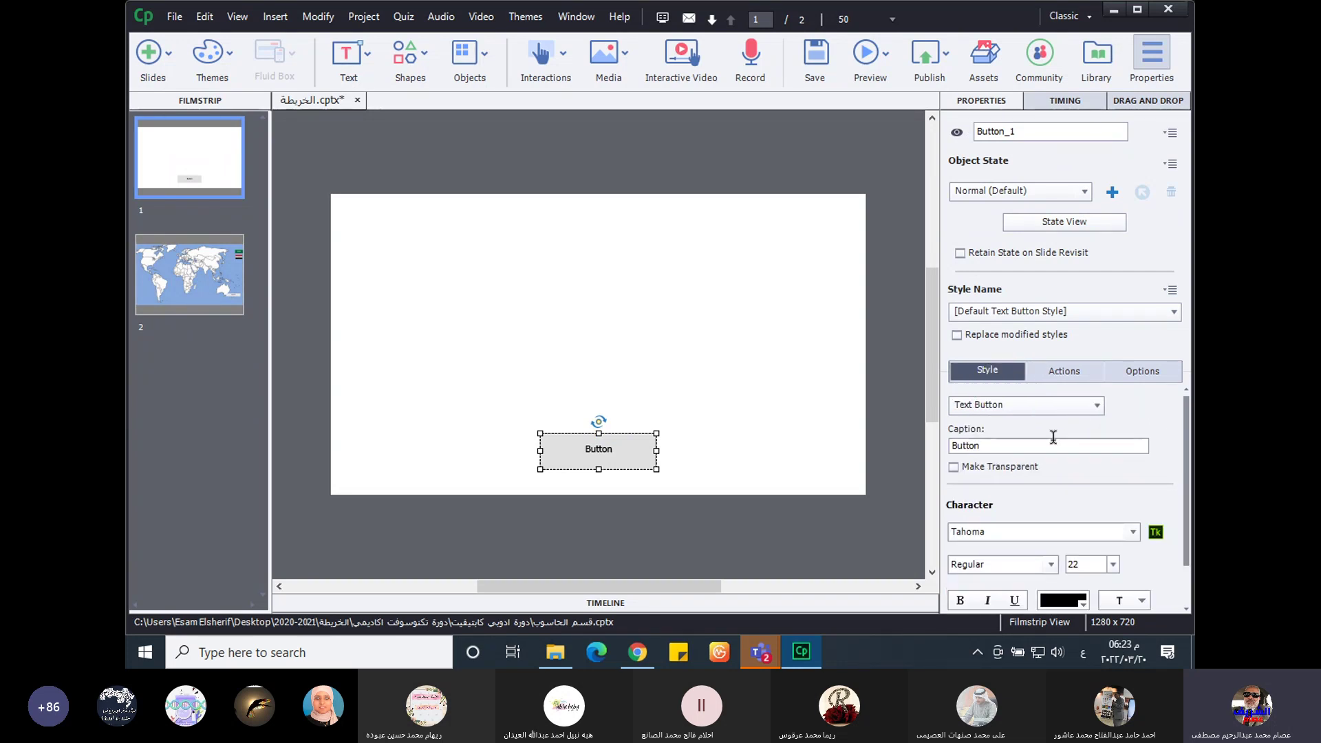
pyautogui.doubleClick(975, 446)
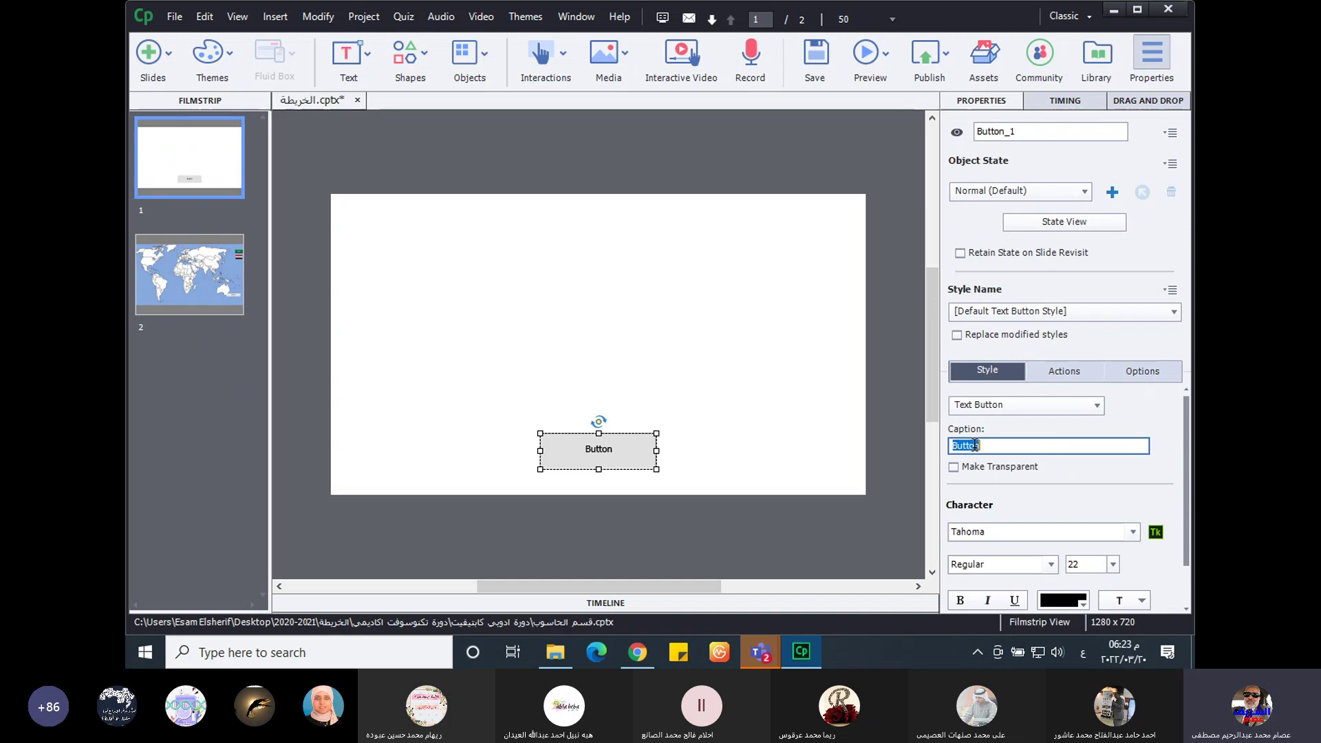
pyautogui.press('BackSpace')
pyautogui.write('ابدأ')
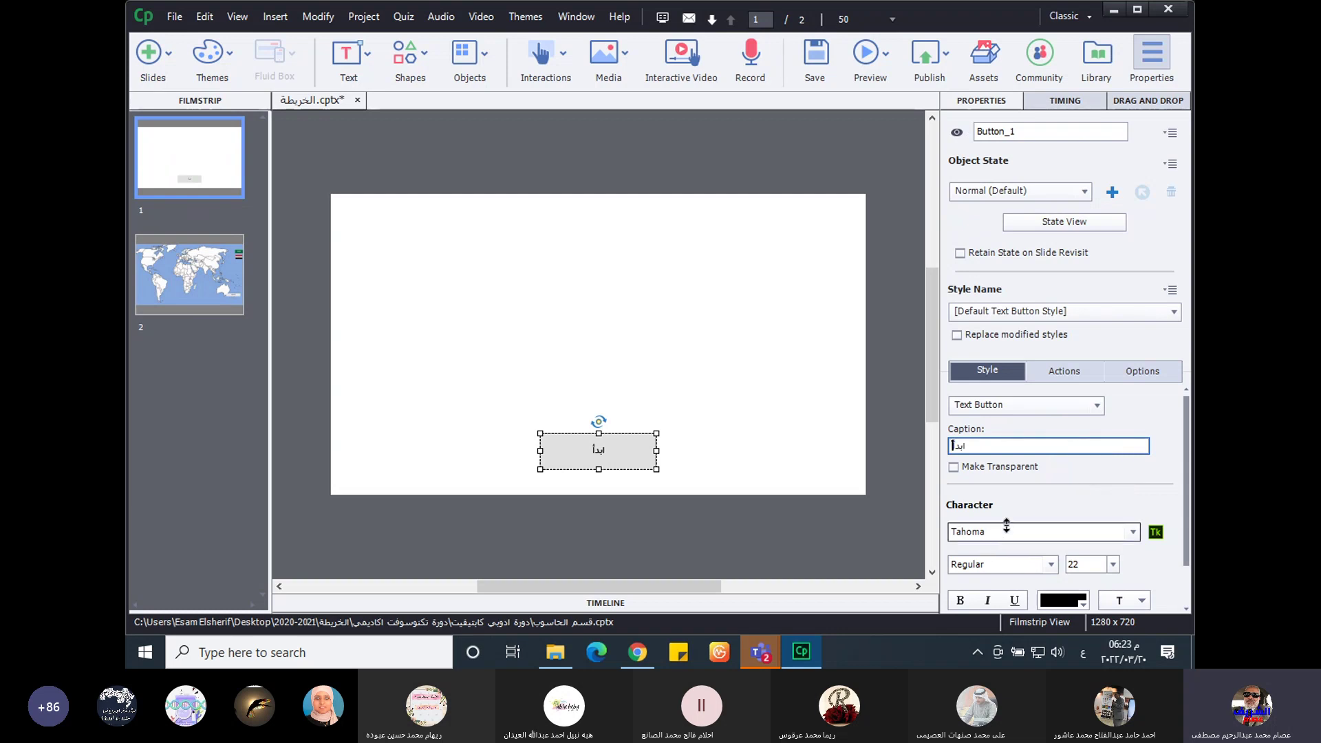
pyautogui.scroll(-6, 1109, 527)
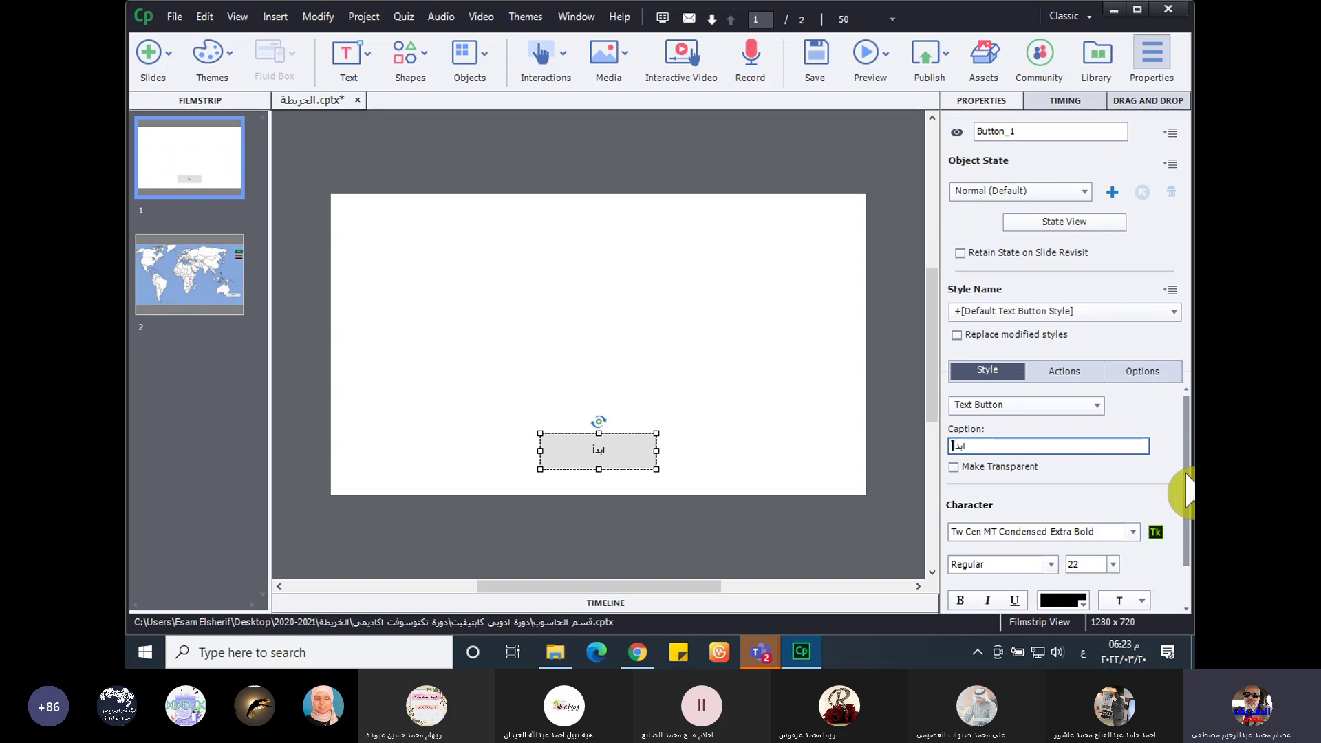
pyautogui.scroll(-1, 1187, 476)
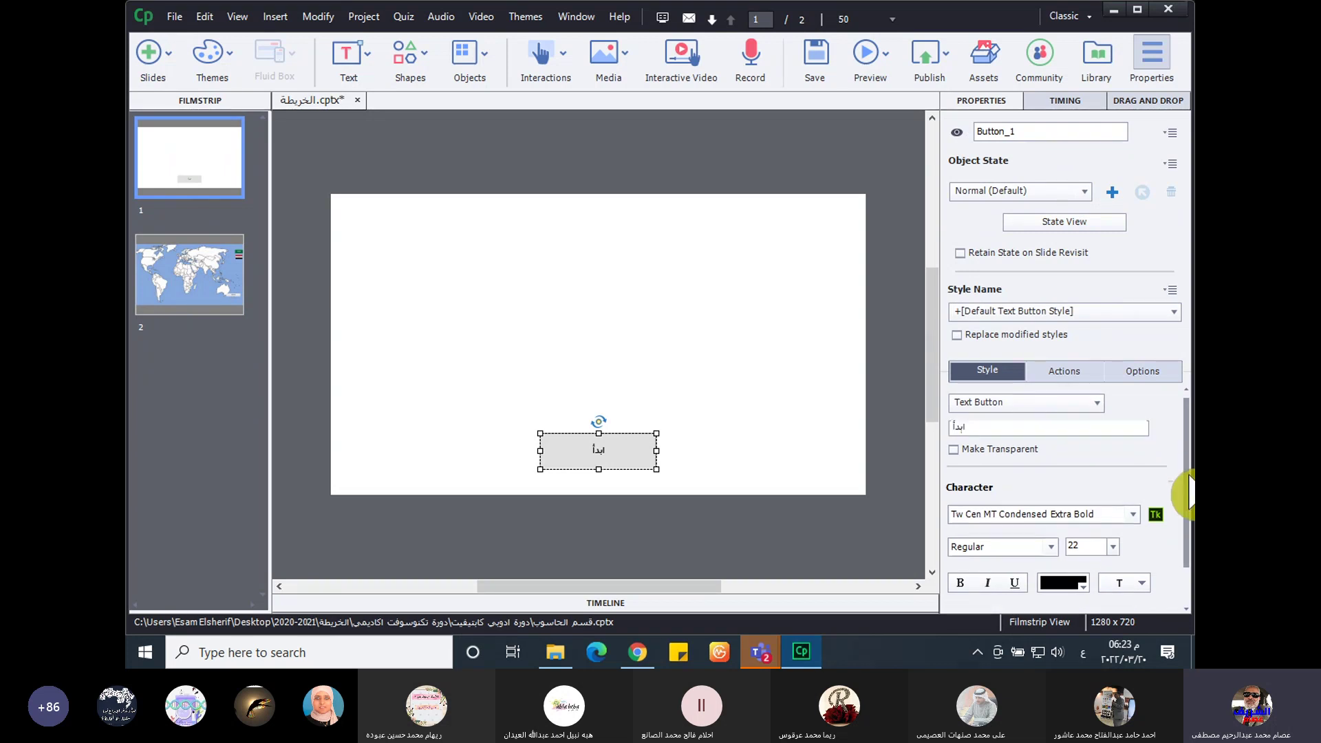
pyautogui.scroll(1, 1187, 490)
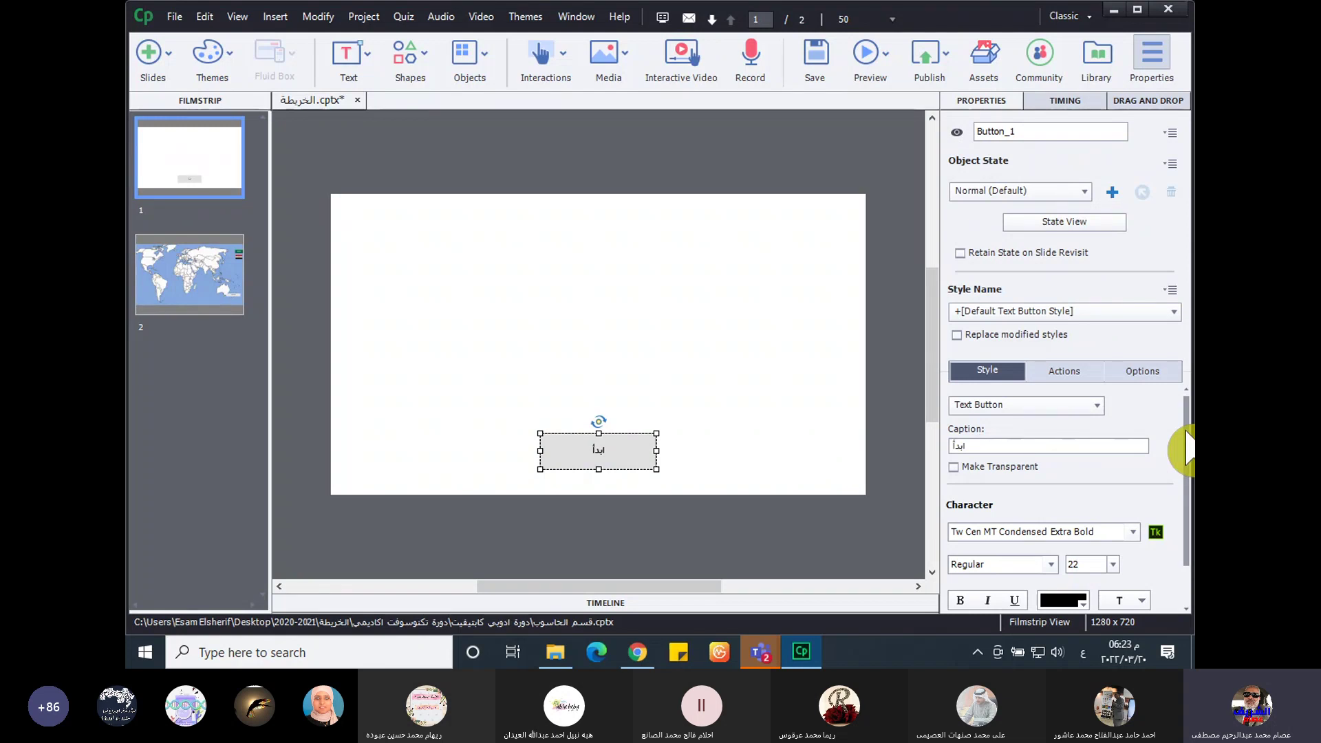
# - Open the start button's states and make the RollOver state's caption bold in the Urdu Typesetting font
pyautogui.click(1060, 224)
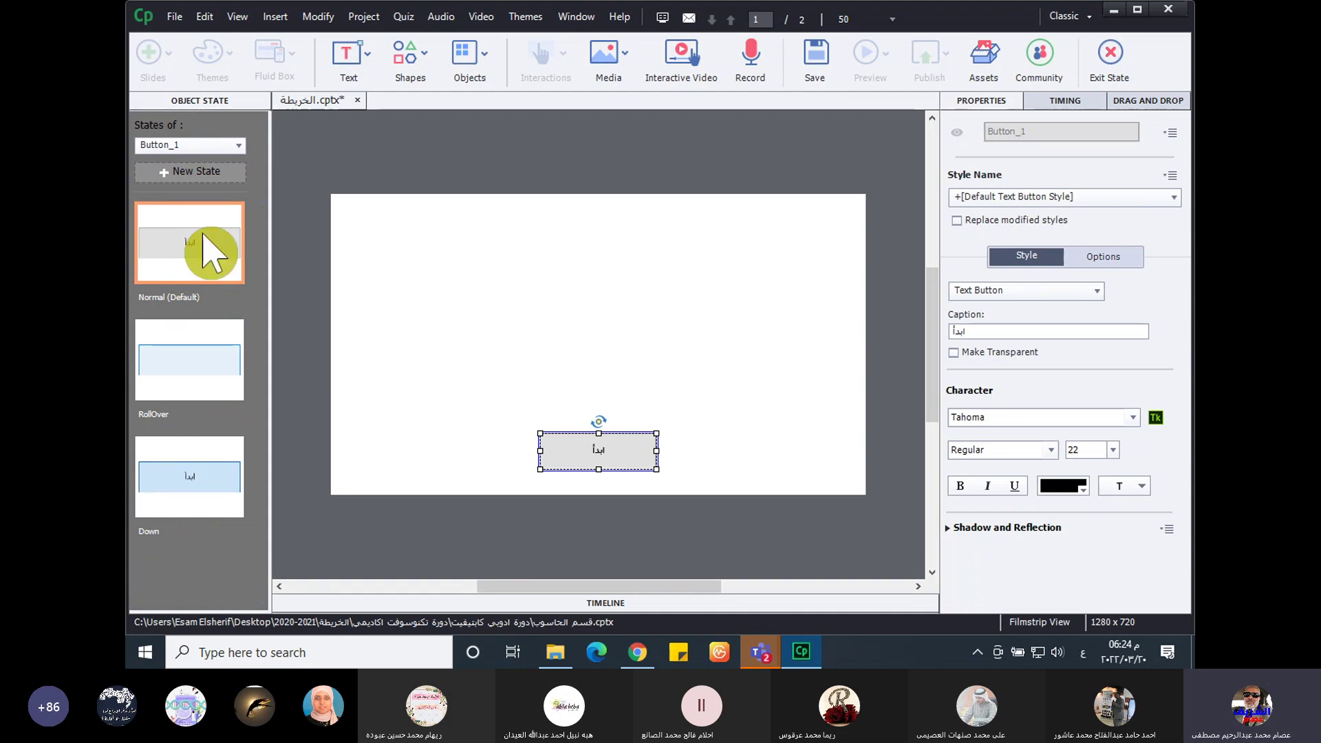
pyautogui.click(199, 375)
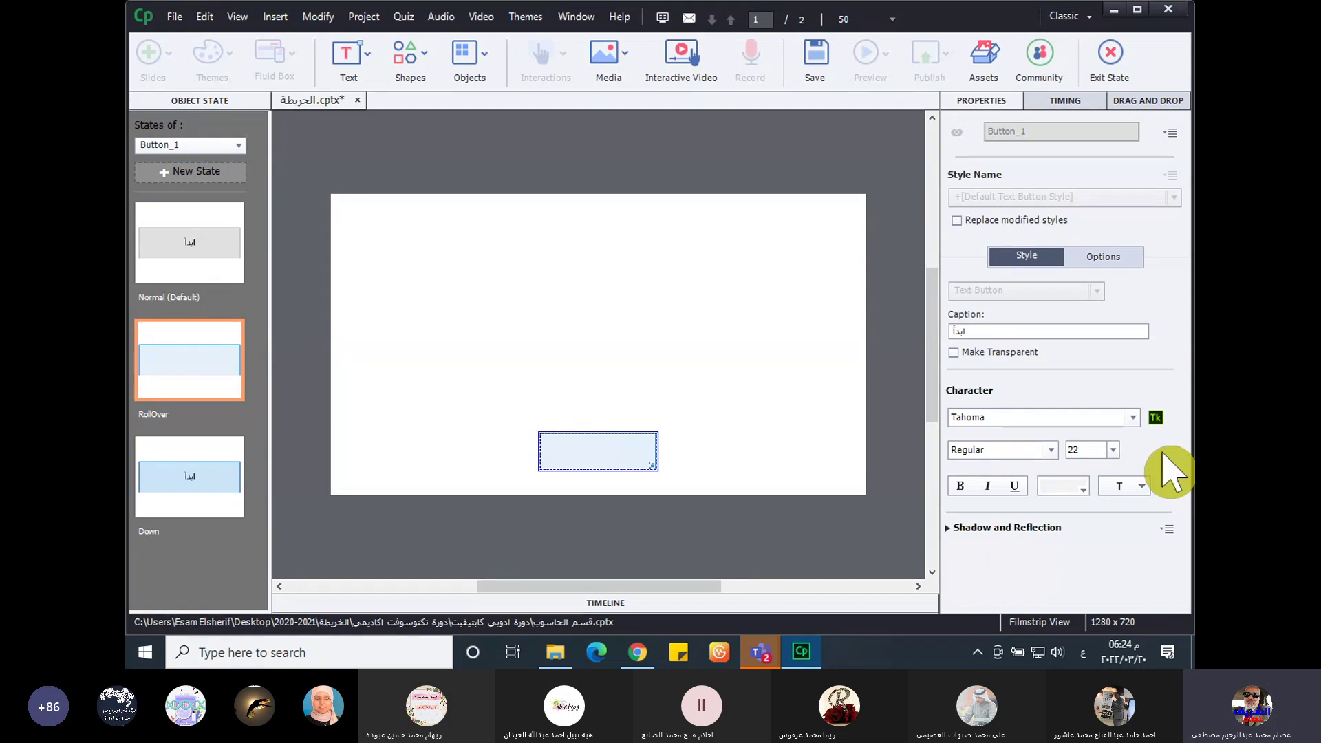
pyautogui.click(960, 486)
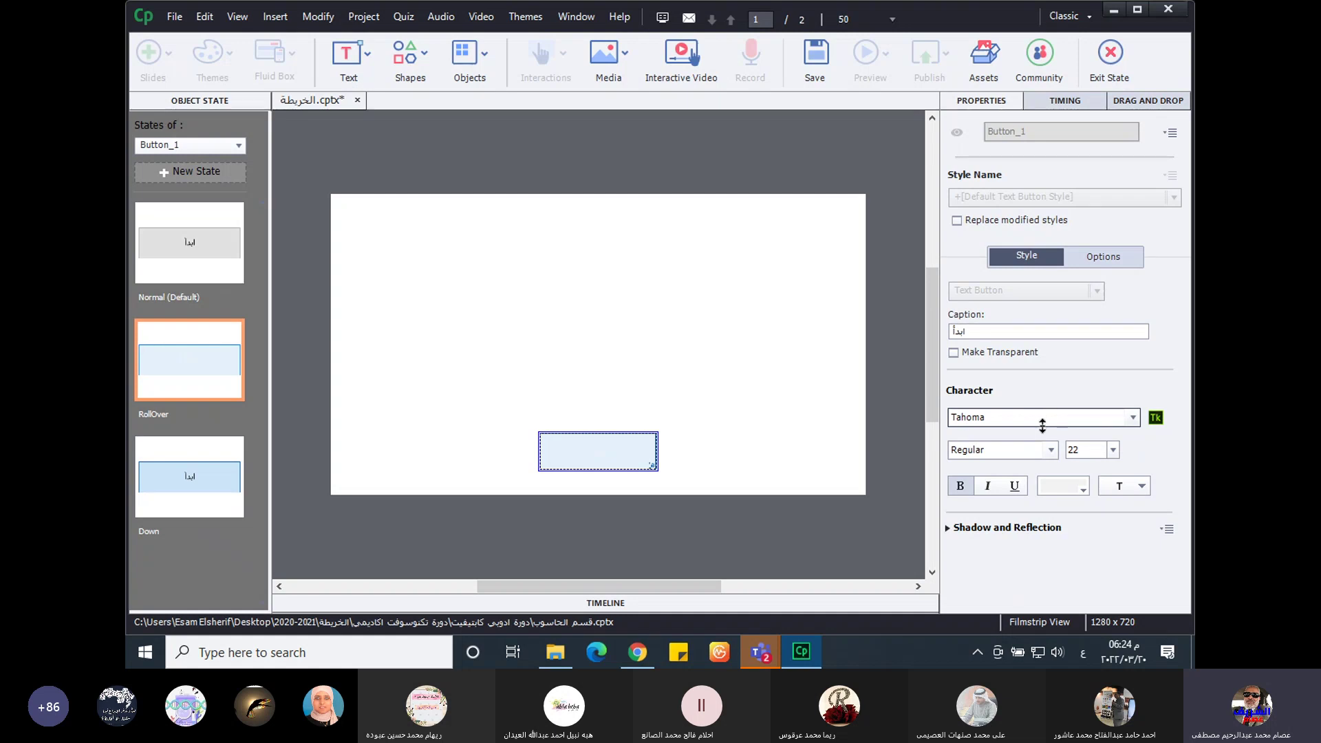
pyautogui.scroll(-3, 1052, 541)
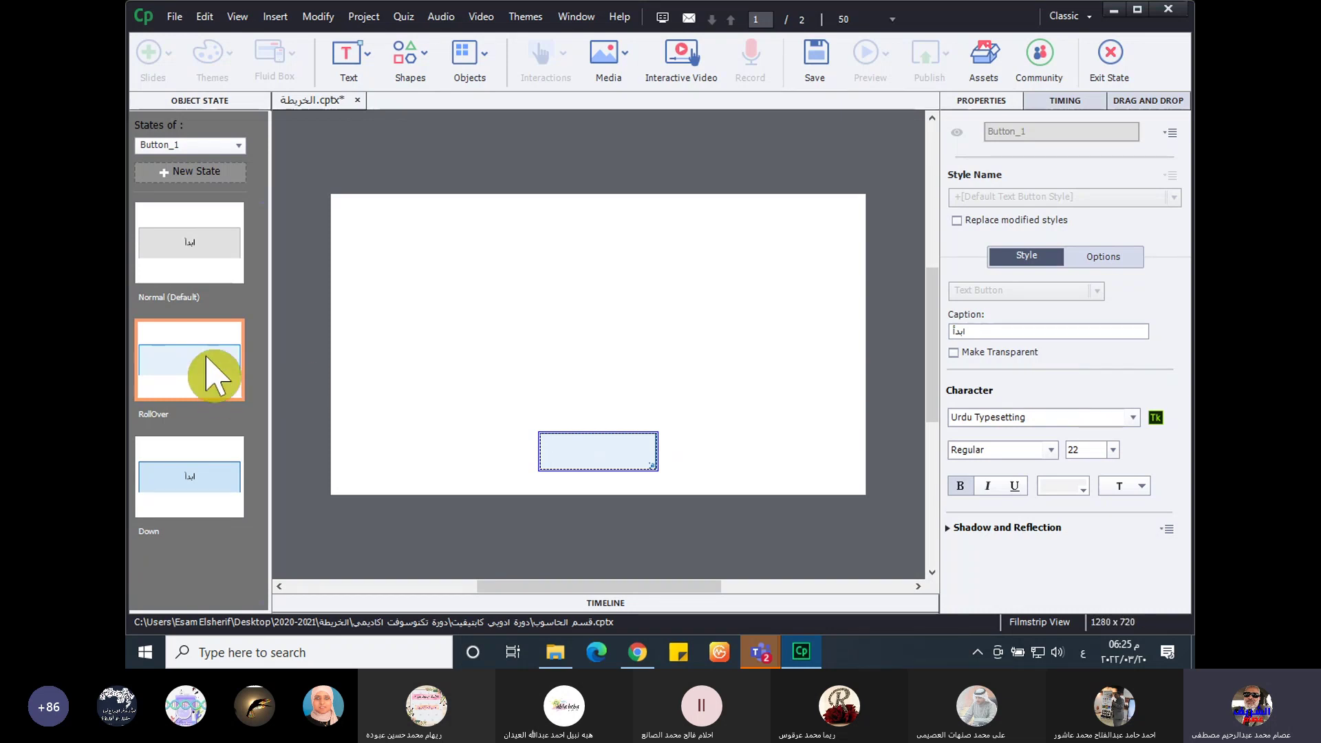
# - Set the RollOver state's caption size to 20 and exit the state editing view
pyautogui.click(1129, 262)
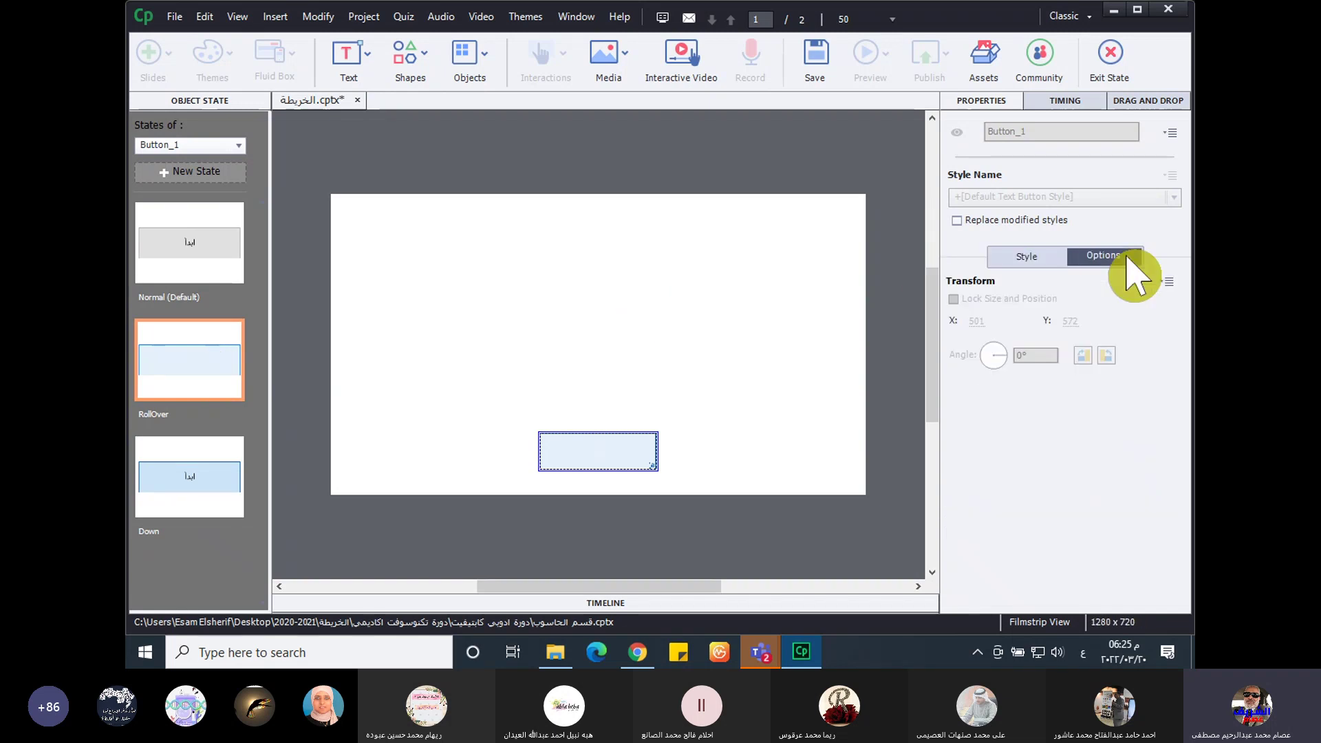
pyautogui.click(1025, 264)
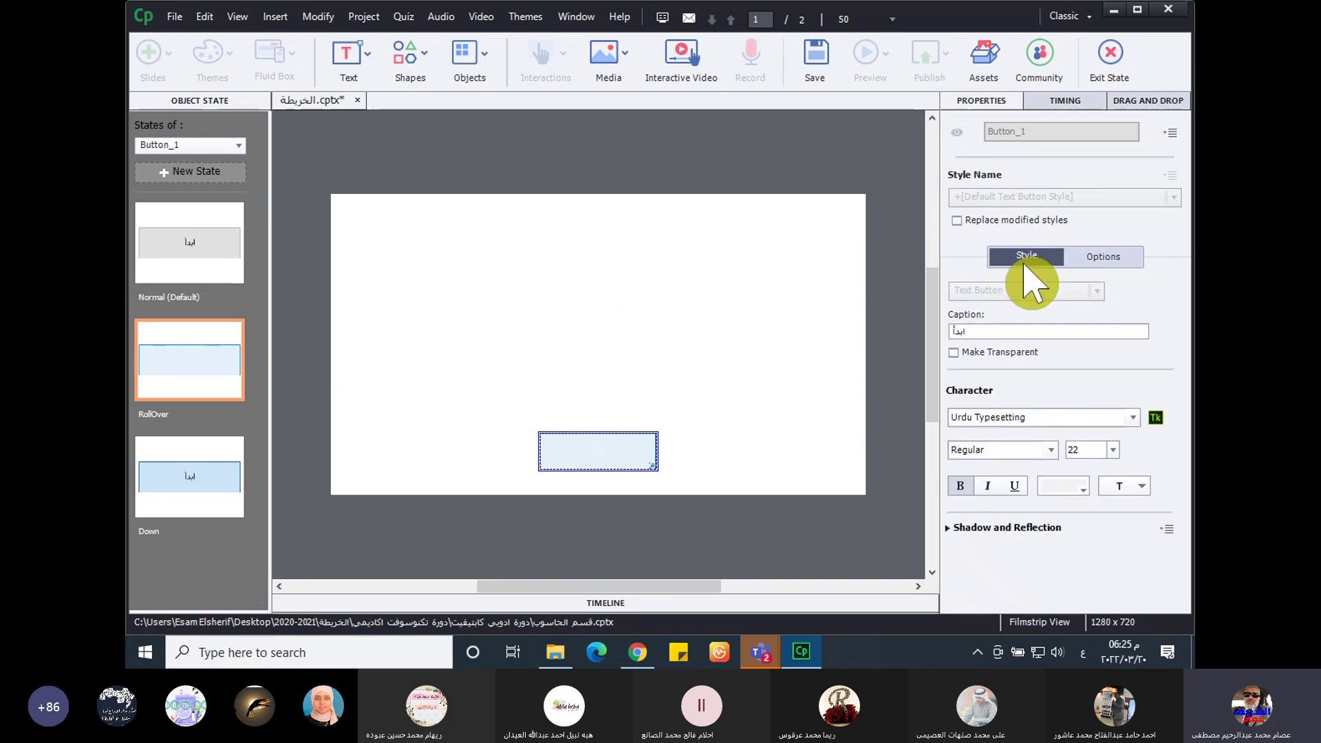
pyautogui.click(1113, 451)
pyautogui.click(991, 546)
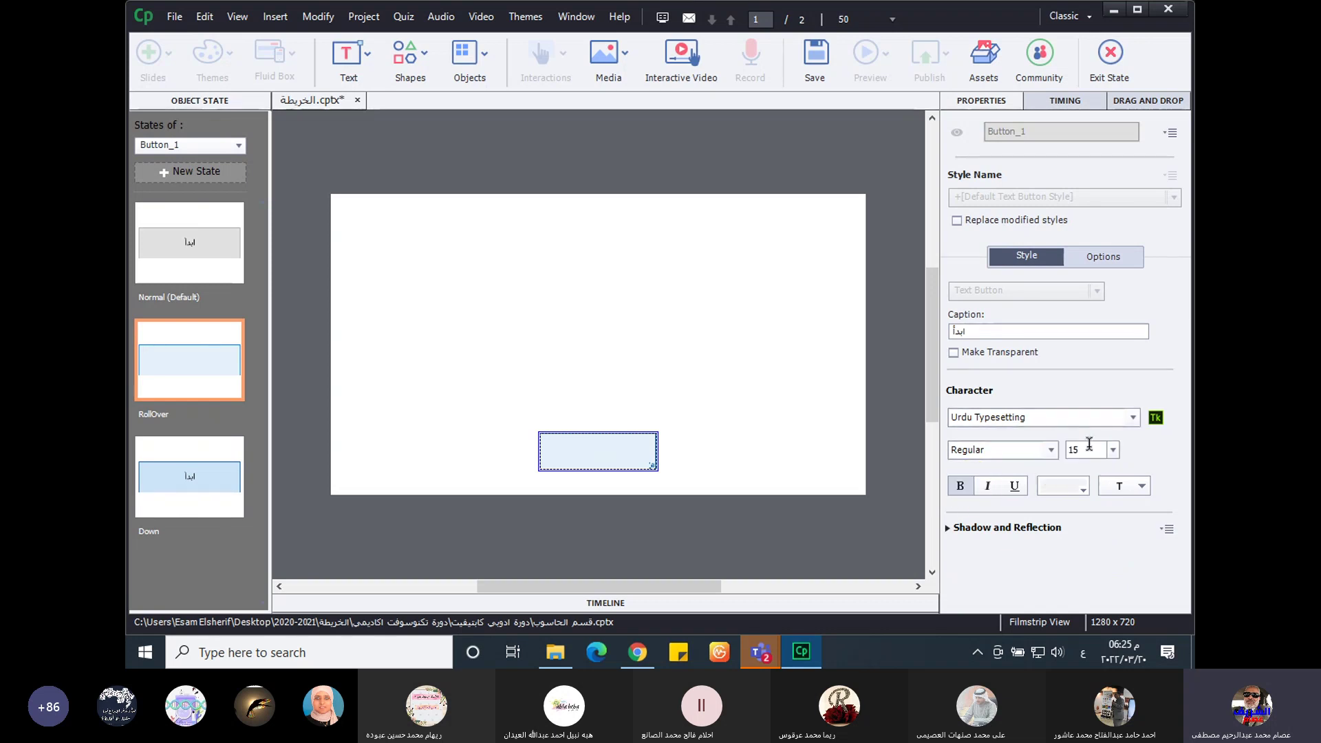
pyautogui.click(1115, 450)
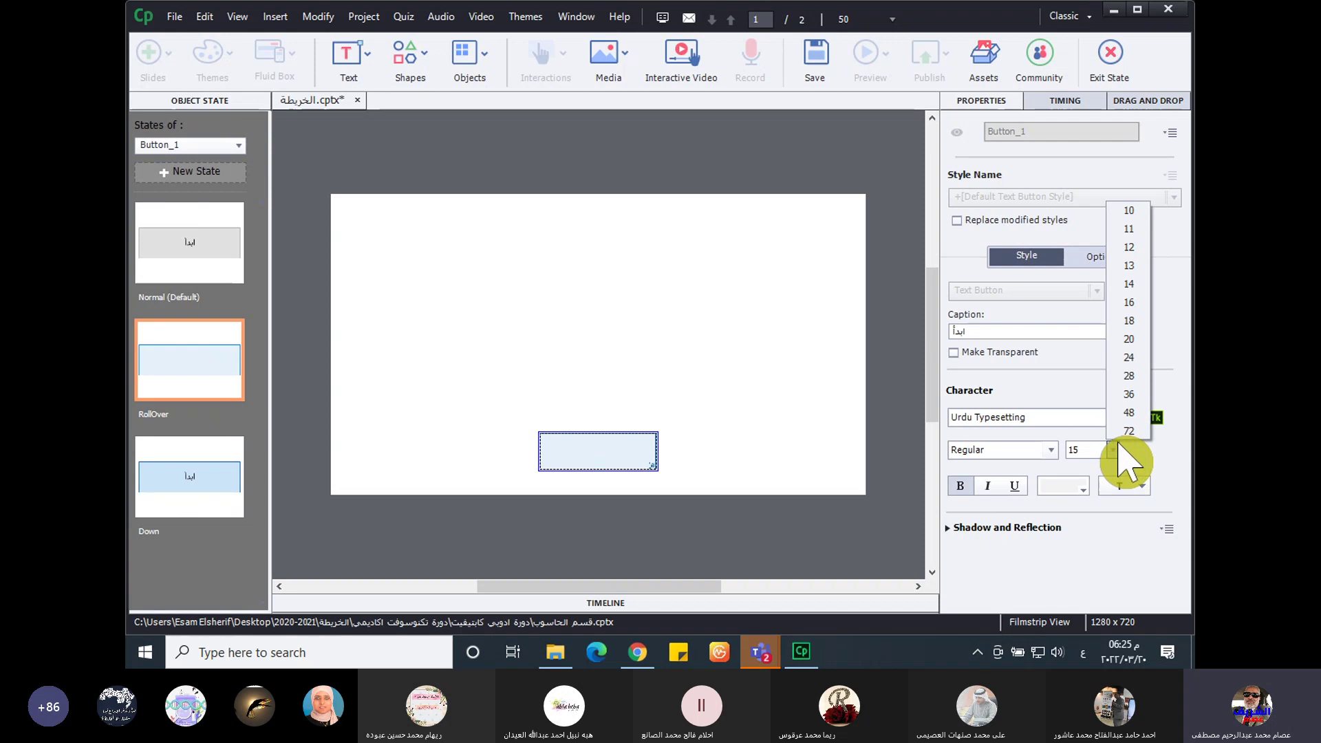
pyautogui.click(1129, 340)
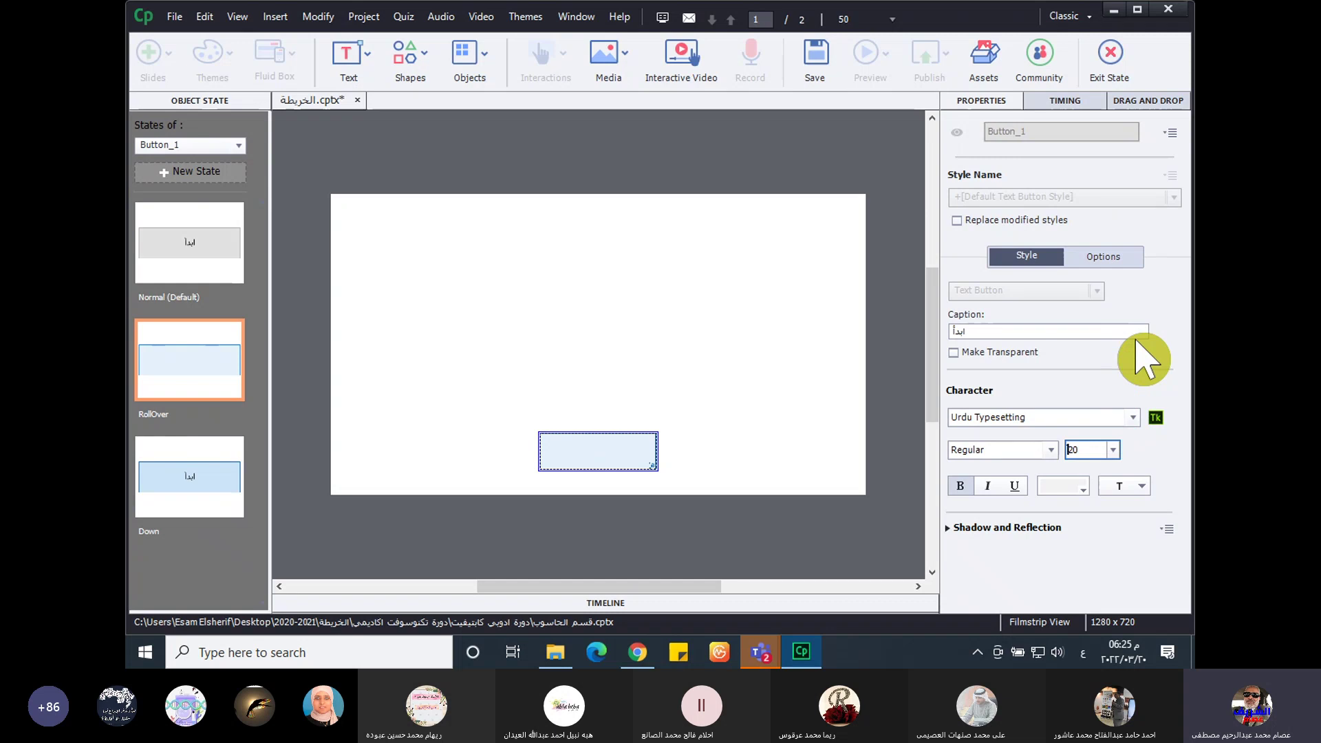
pyautogui.click(205, 378)
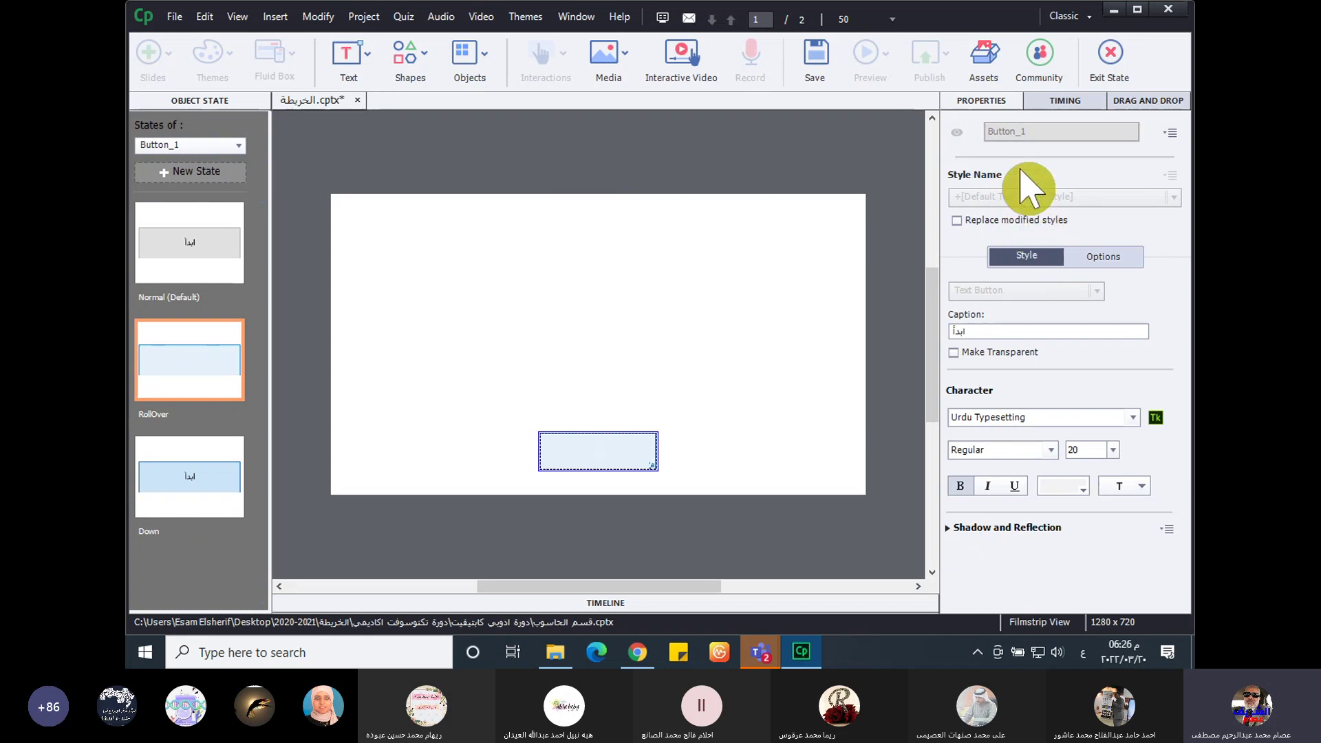
pyautogui.click(1108, 55)
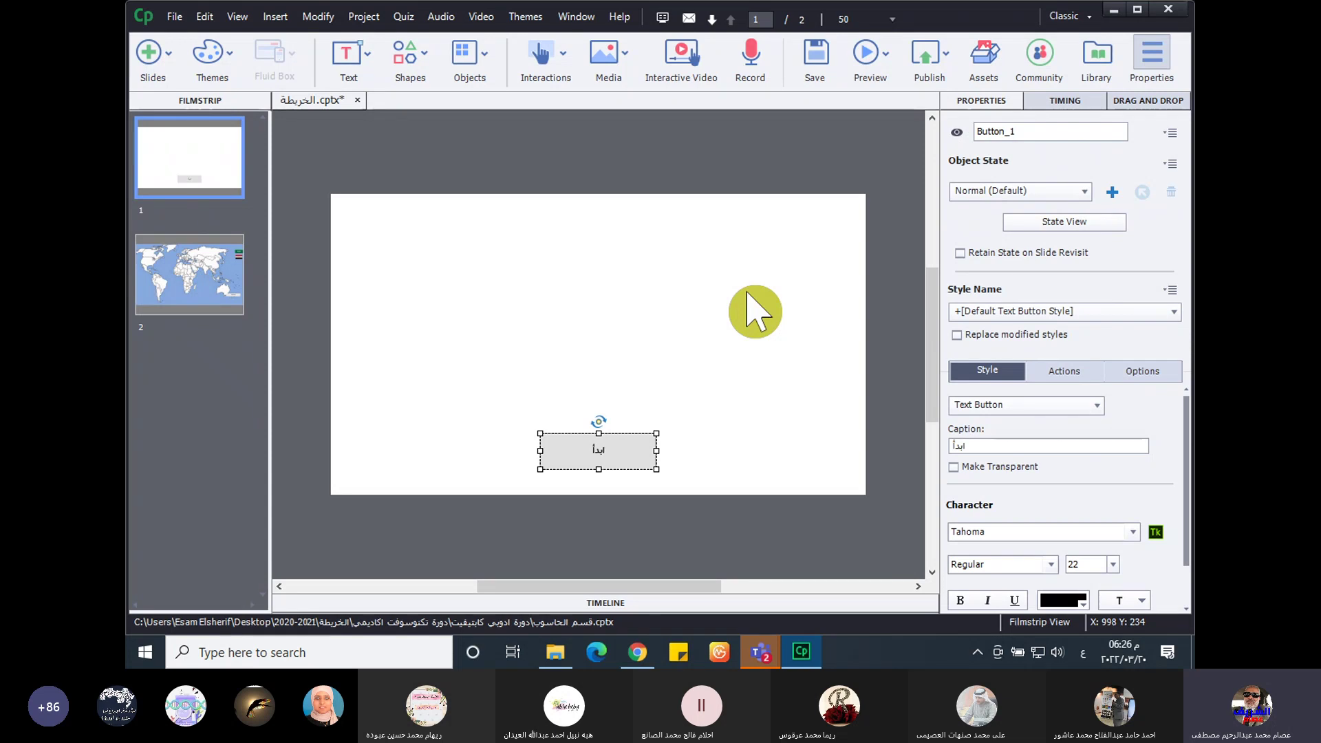
# - Preview the whole project to check the start button's rollover look, then close the preview
pyautogui.click(866, 59)
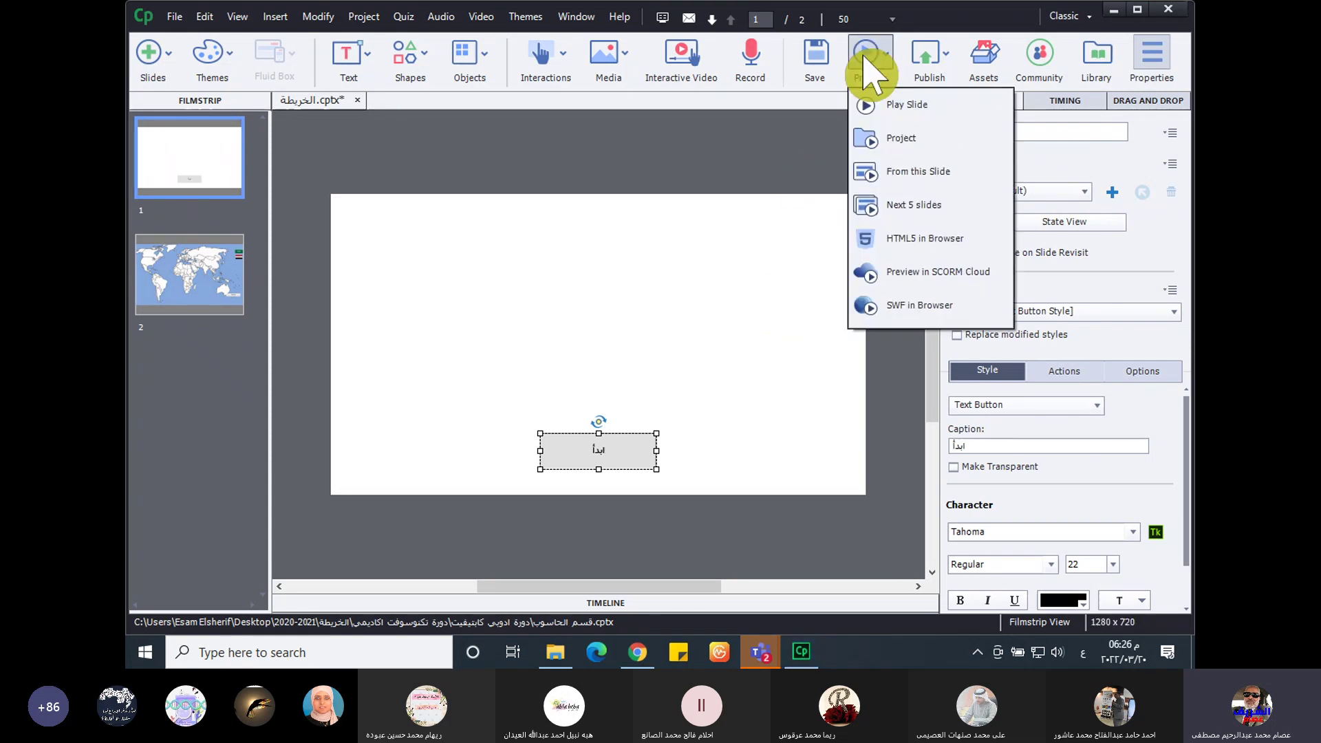
pyautogui.click(897, 142)
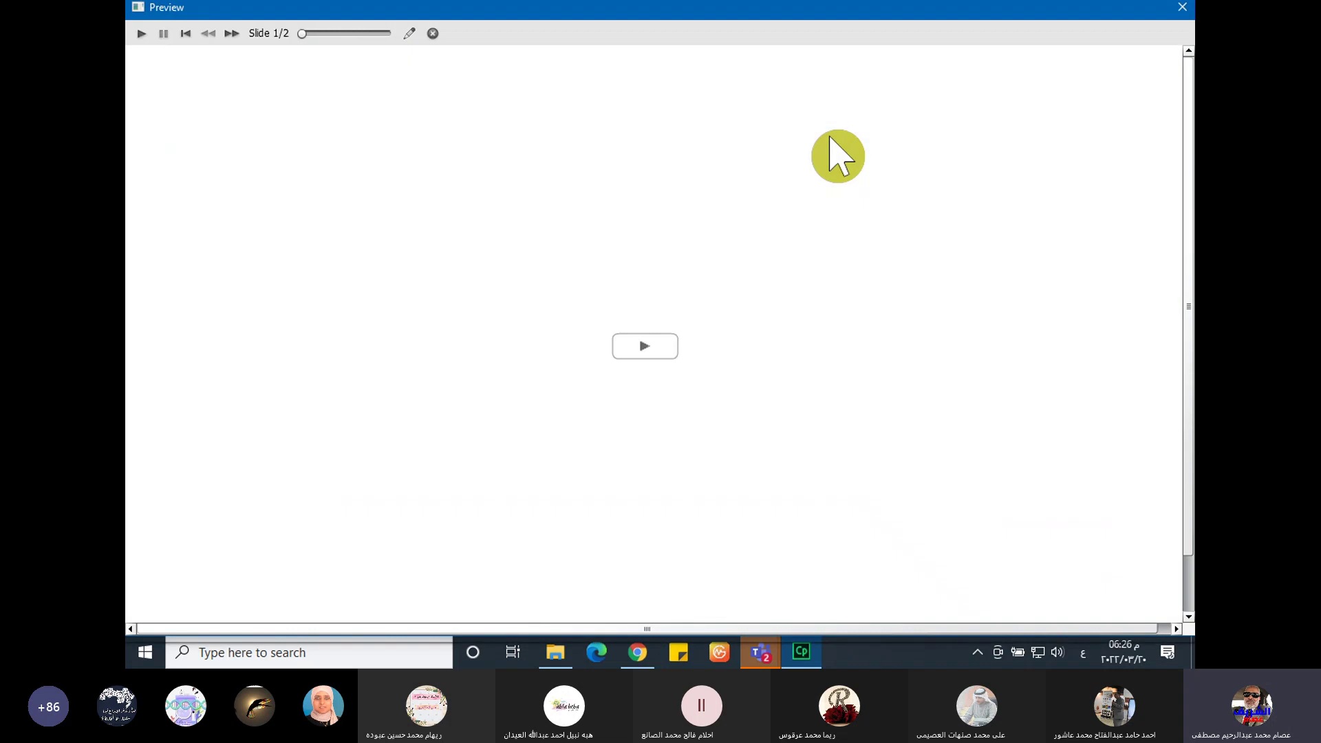
pyautogui.click(647, 346)
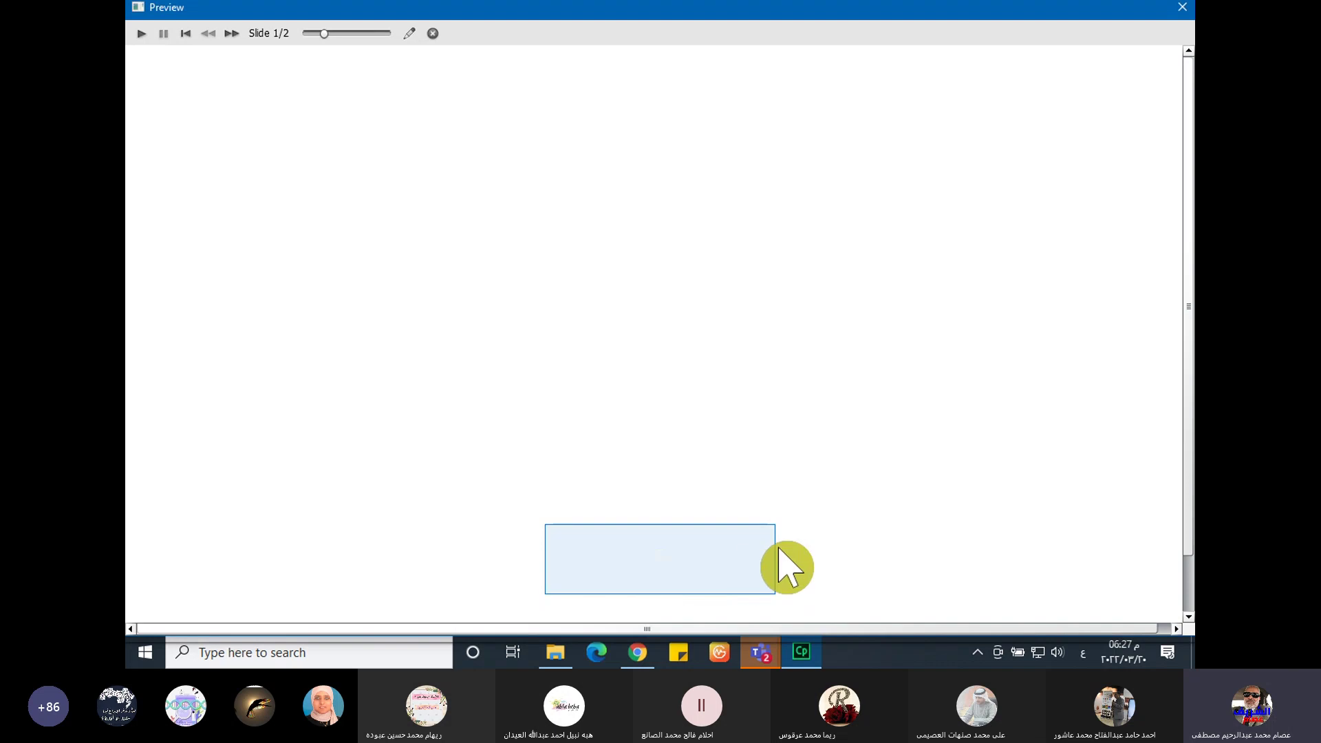
pyautogui.click(1182, 9)
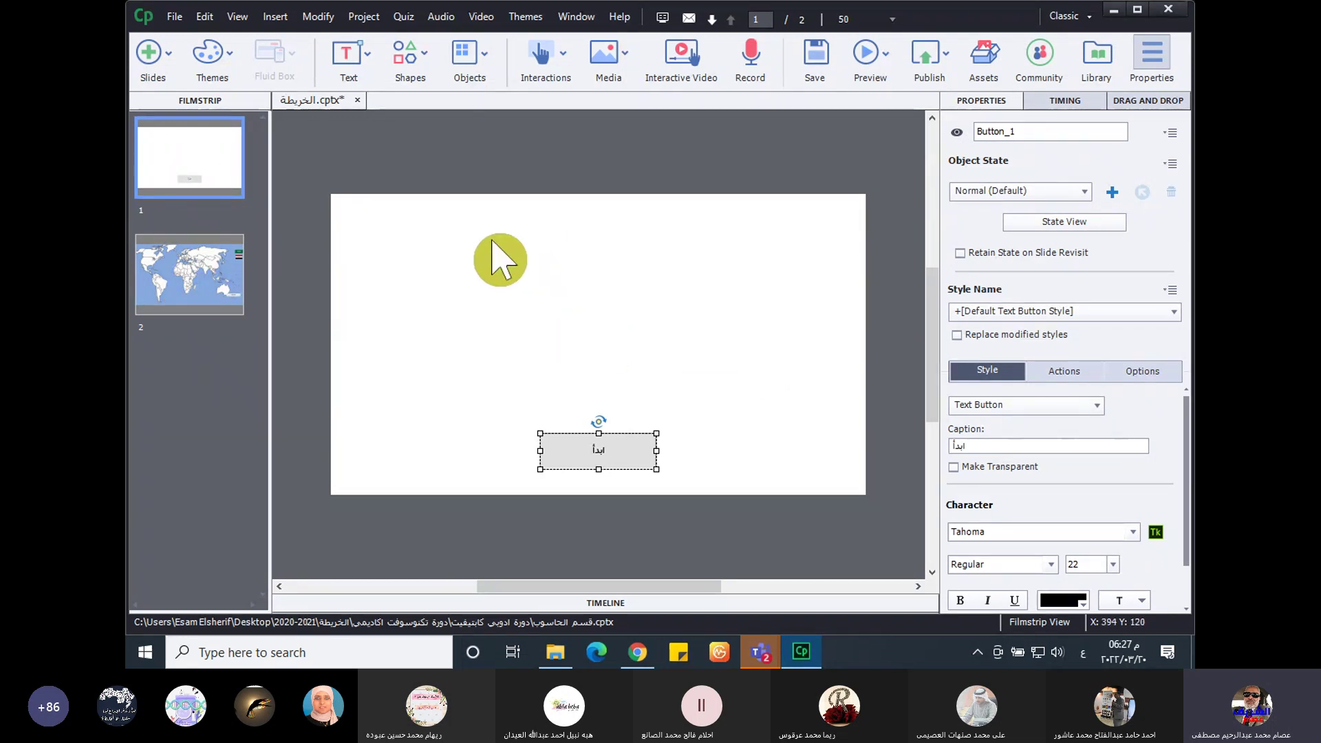
# - Insert a click box on the first slide above the start button
pyautogui.click(544, 49)
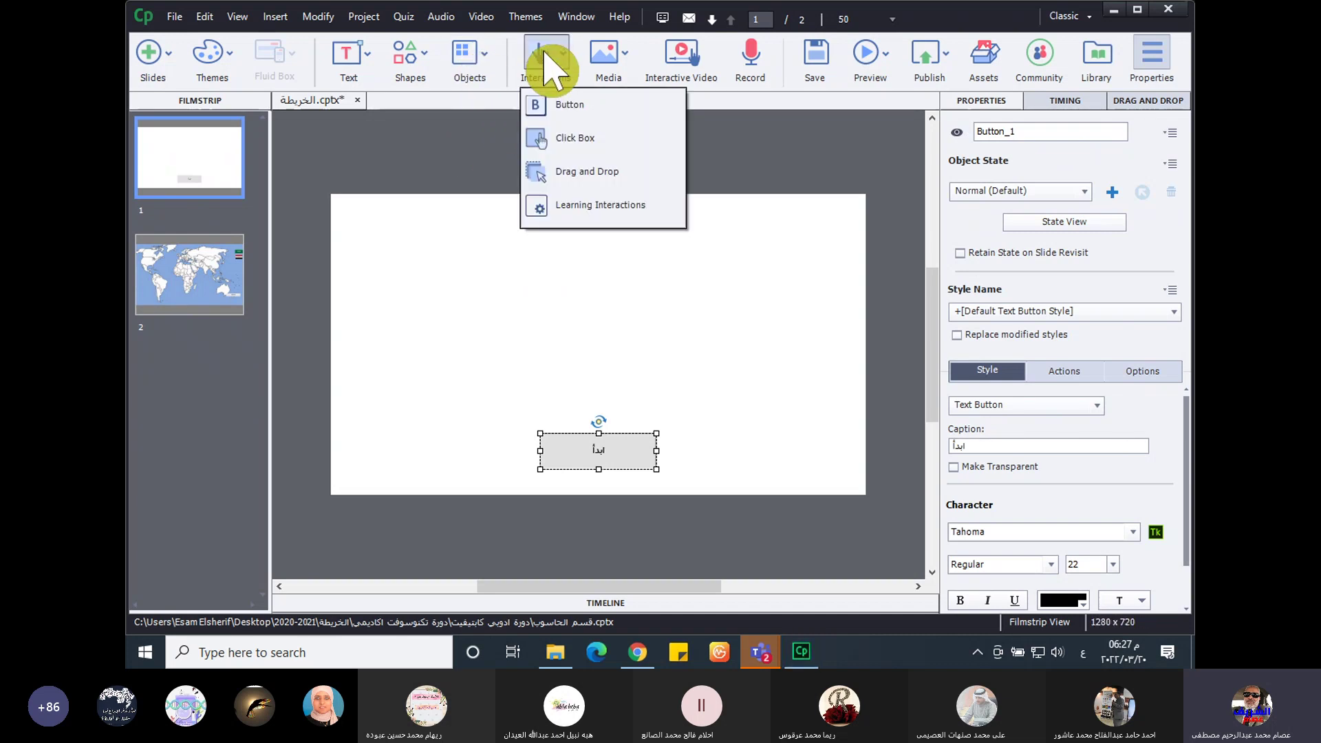
pyautogui.click(622, 136)
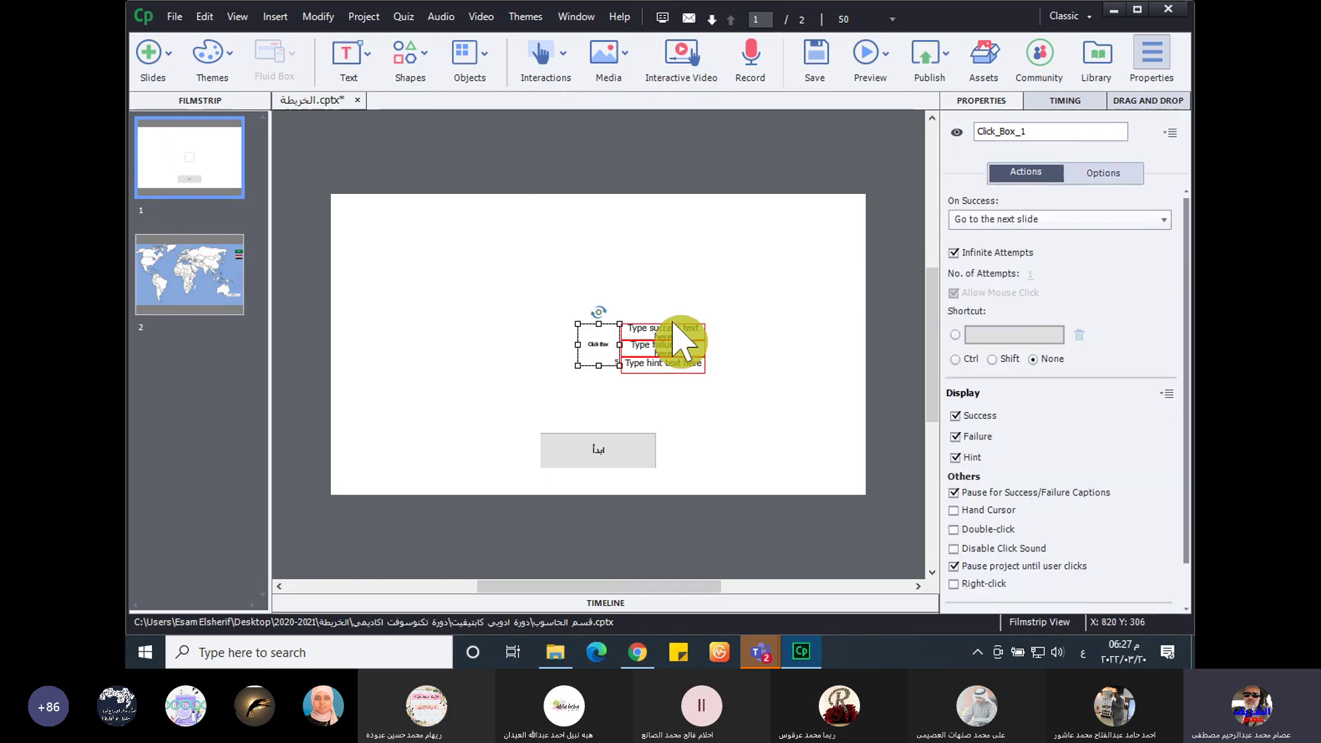
pyautogui.click(457, 386)
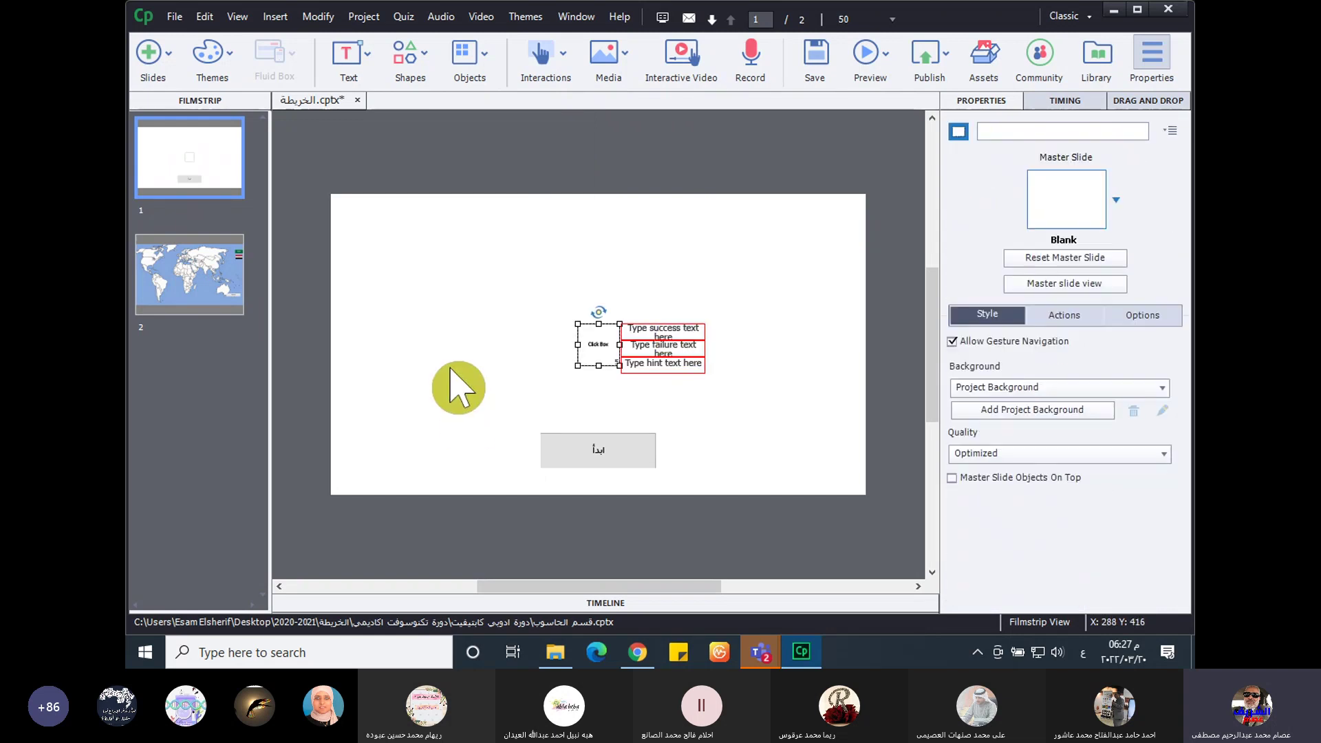
# - Add another blank slide and move it after the map slide
pyautogui.rightClick(186, 165)
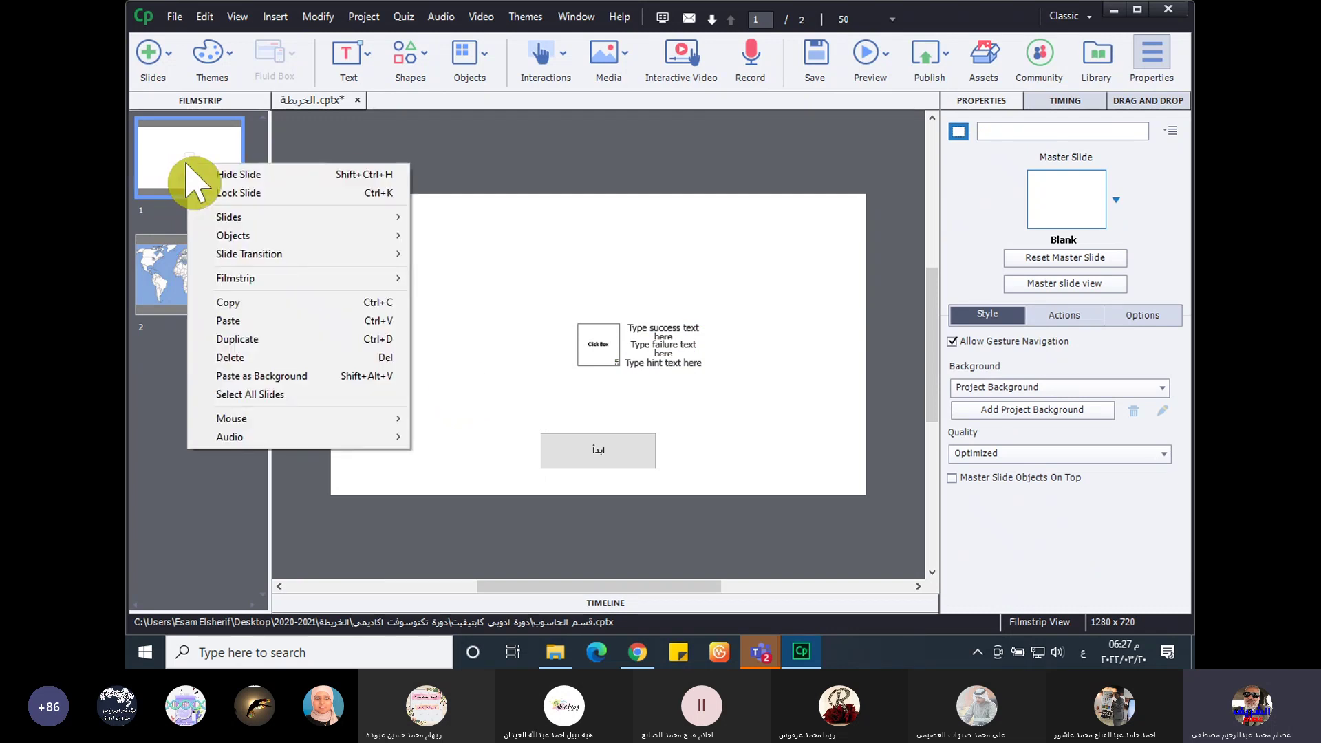
pyautogui.click(150, 69)
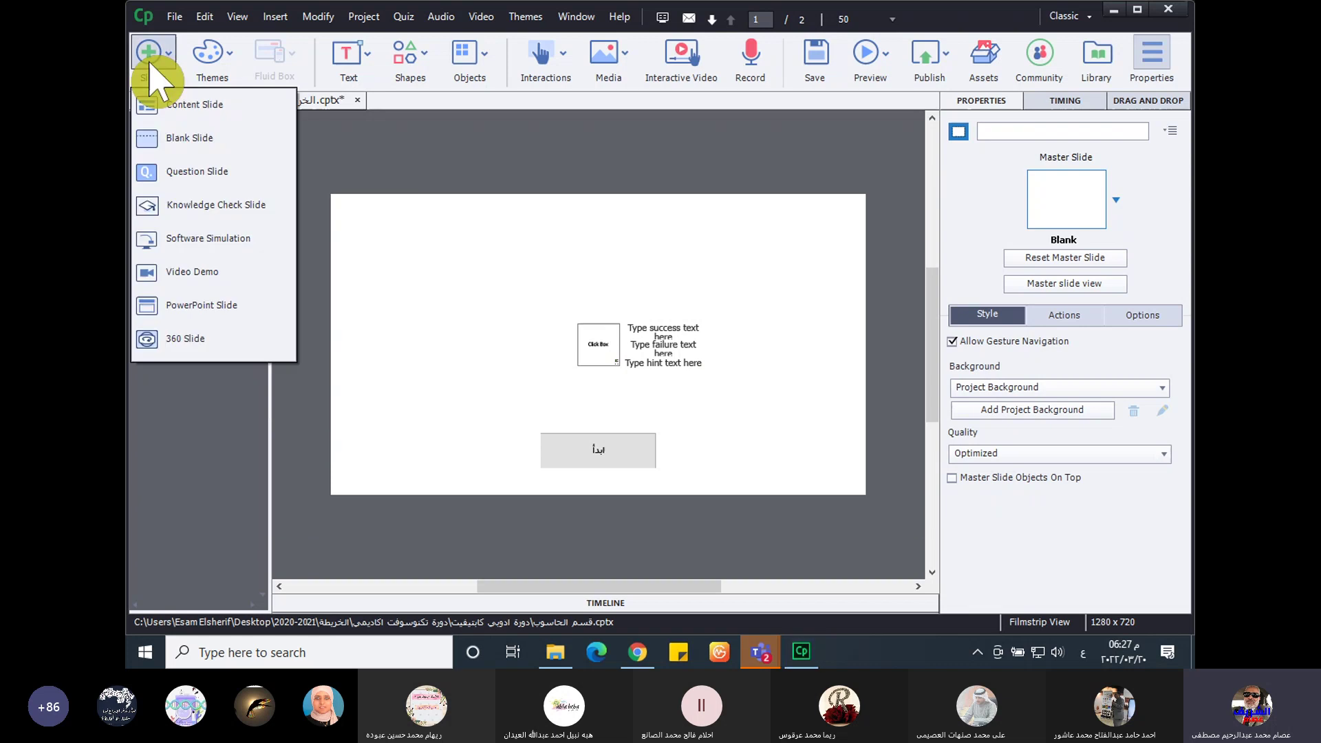
pyautogui.click(177, 140)
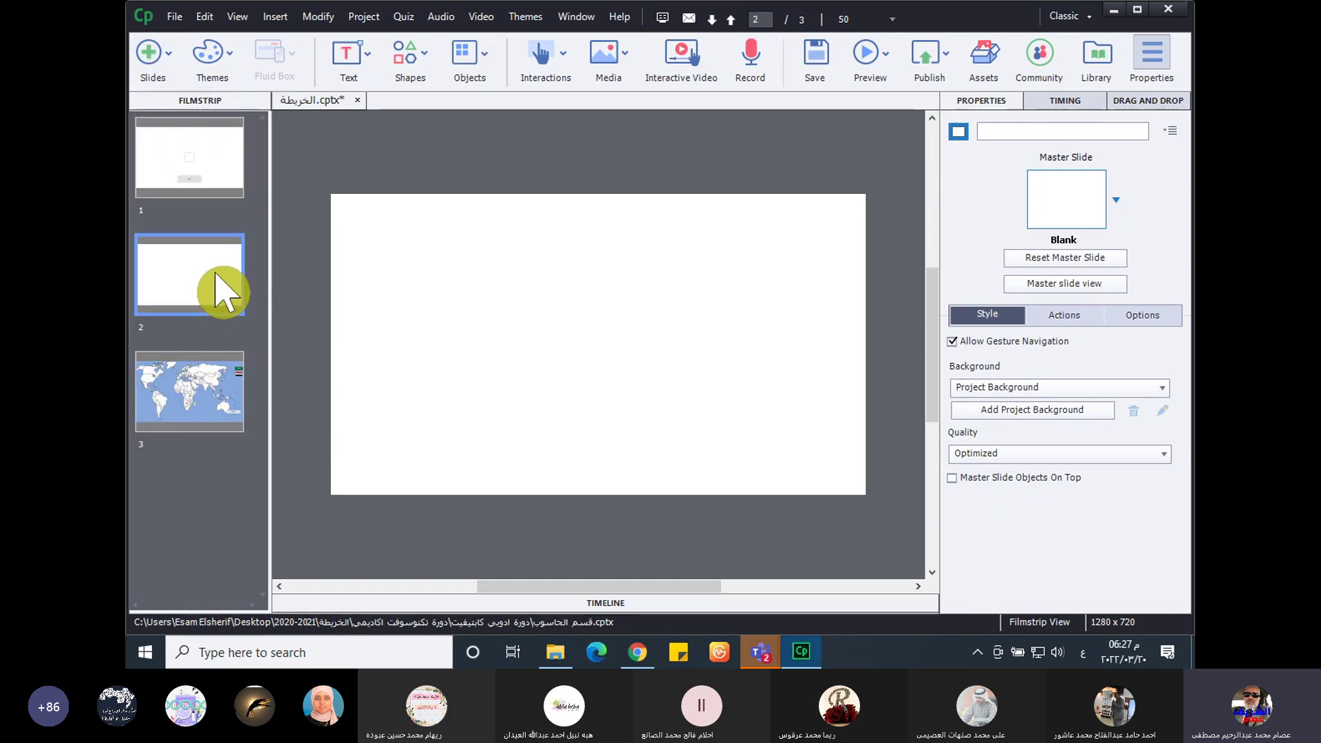
pyautogui.moveTo(223, 288); pyautogui.dragTo(220, 423)
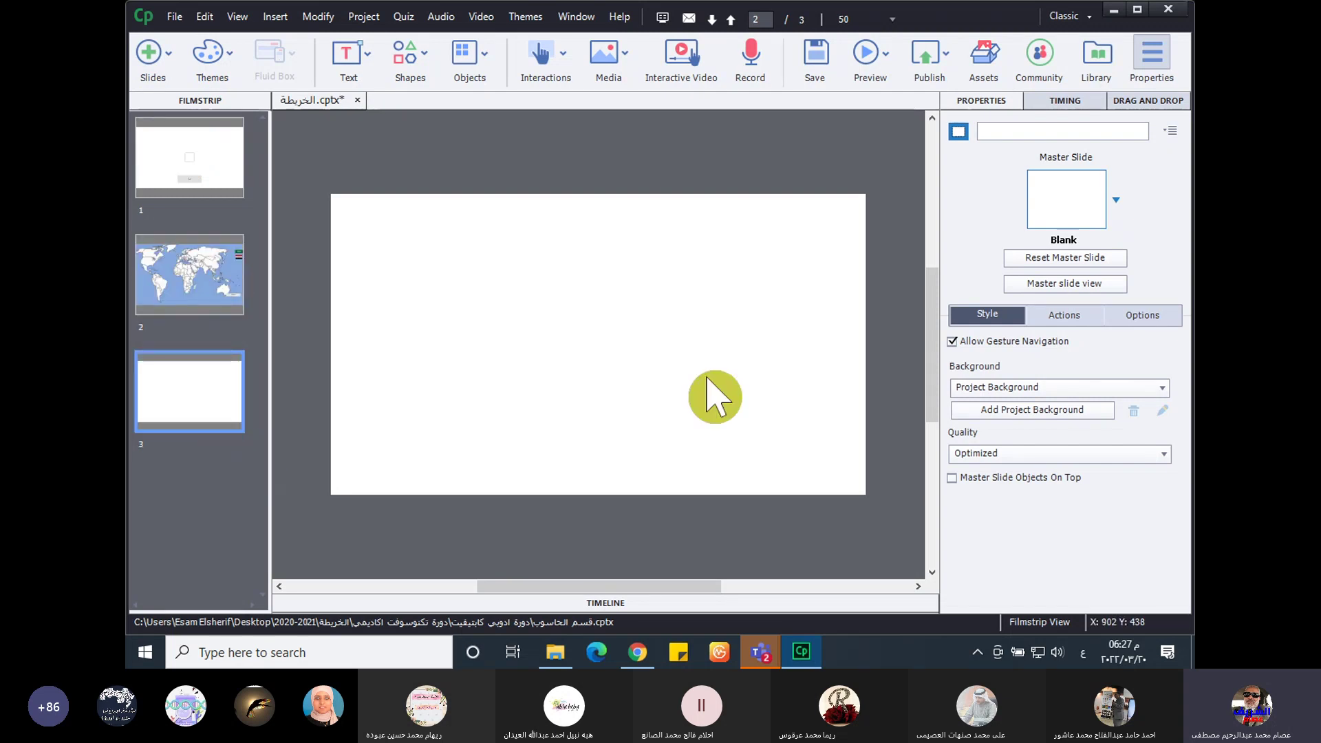
# - Set the first slide's click box to jump to slide 3 on success
pyautogui.click(215, 168)
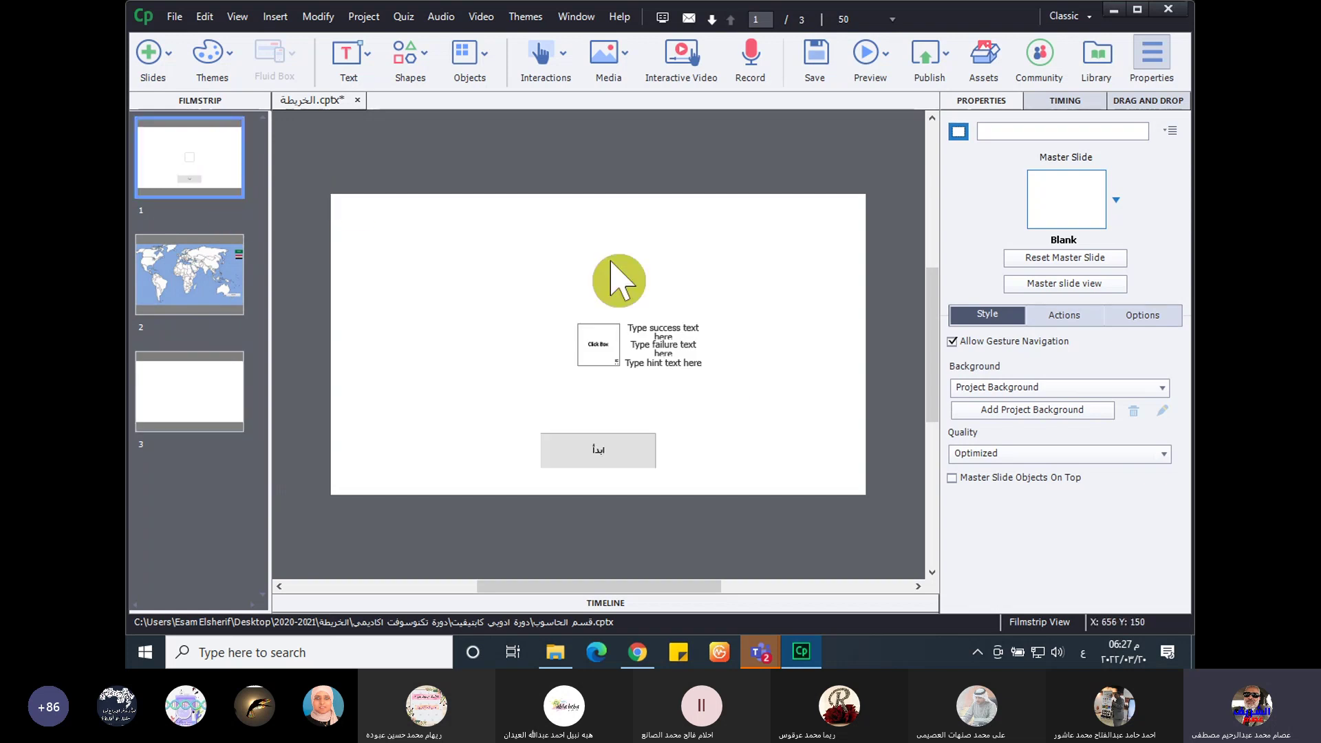
pyautogui.click(600, 352)
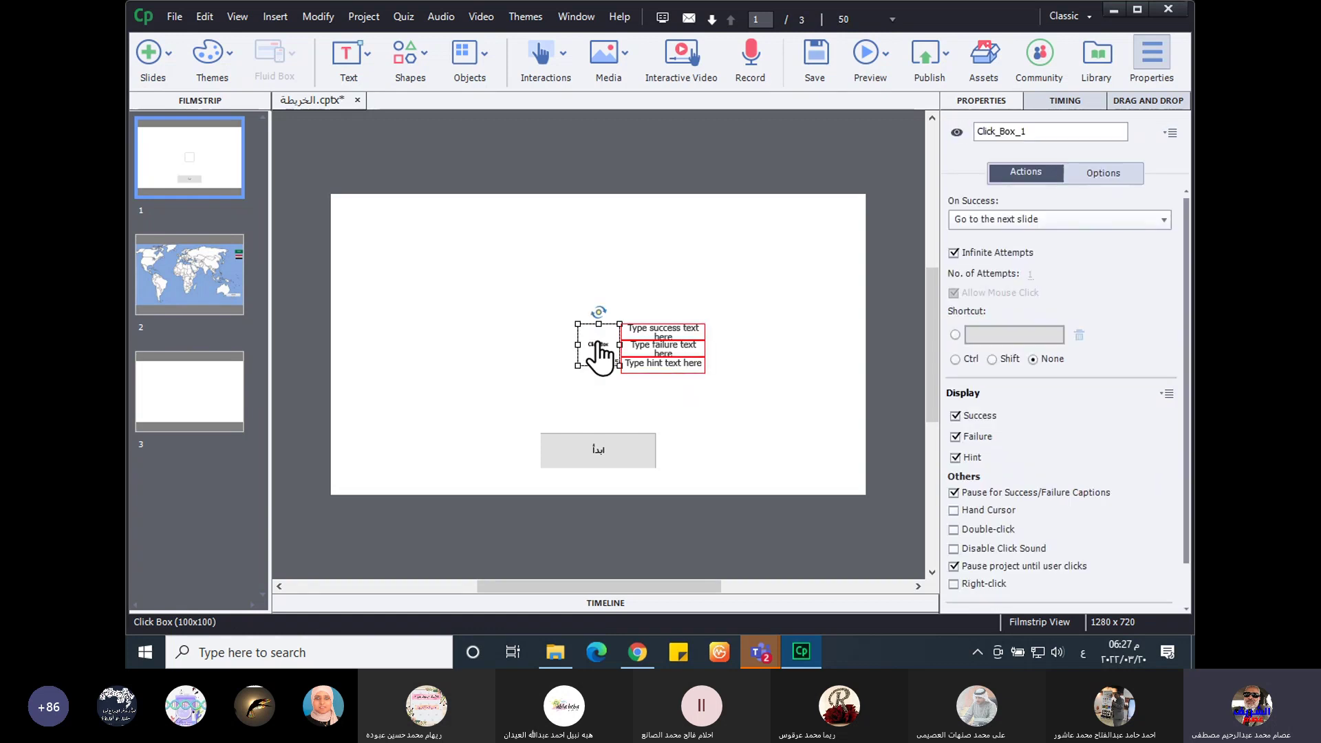
pyautogui.click(1040, 231)
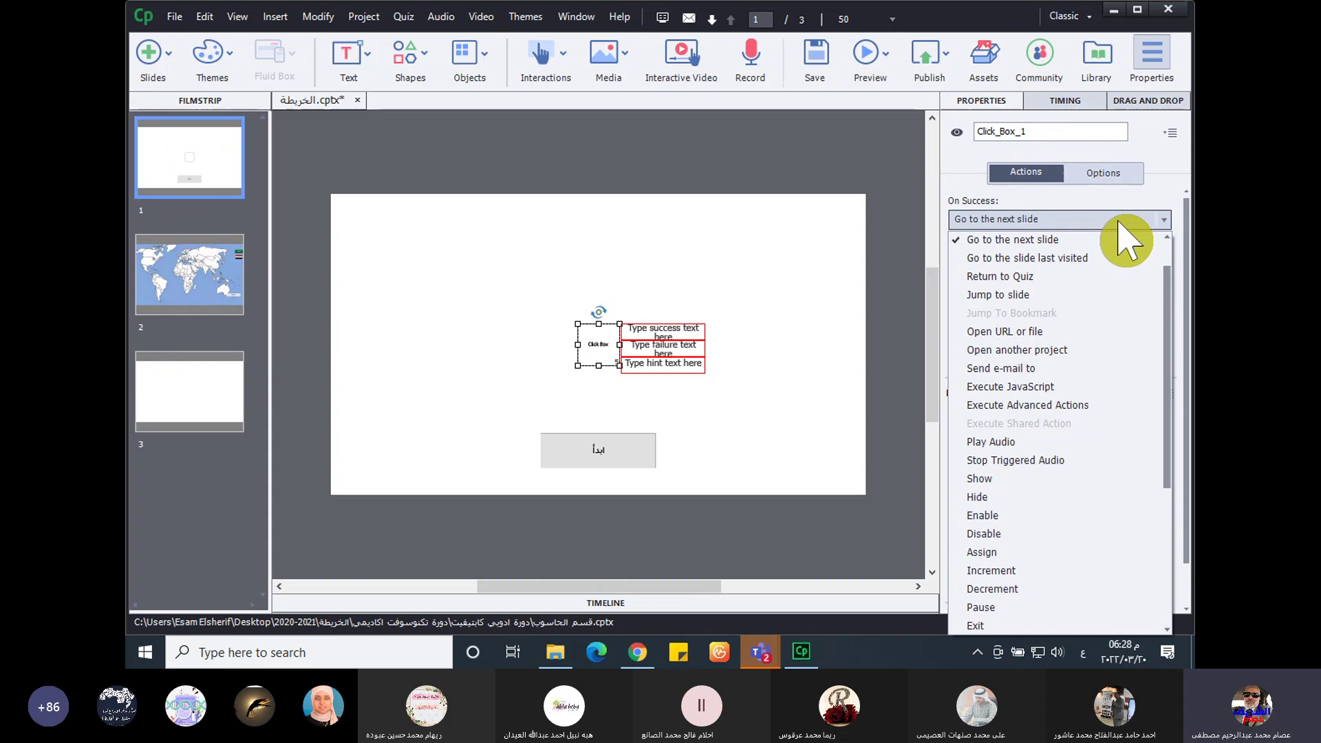
pyautogui.click(1008, 295)
pyautogui.click(1088, 256)
pyautogui.click(1101, 311)
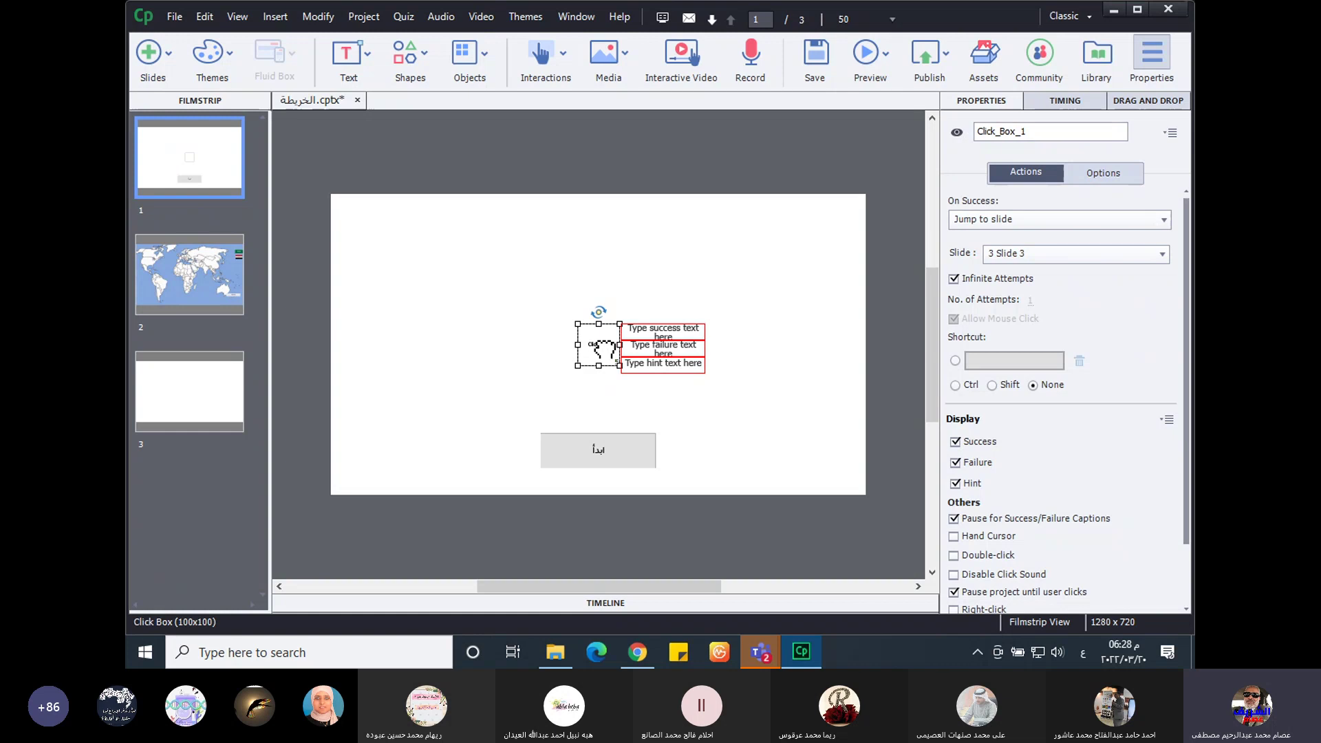
# - Turn off the click box's Success, Failure and Hint captions
pyautogui.click(598, 352)
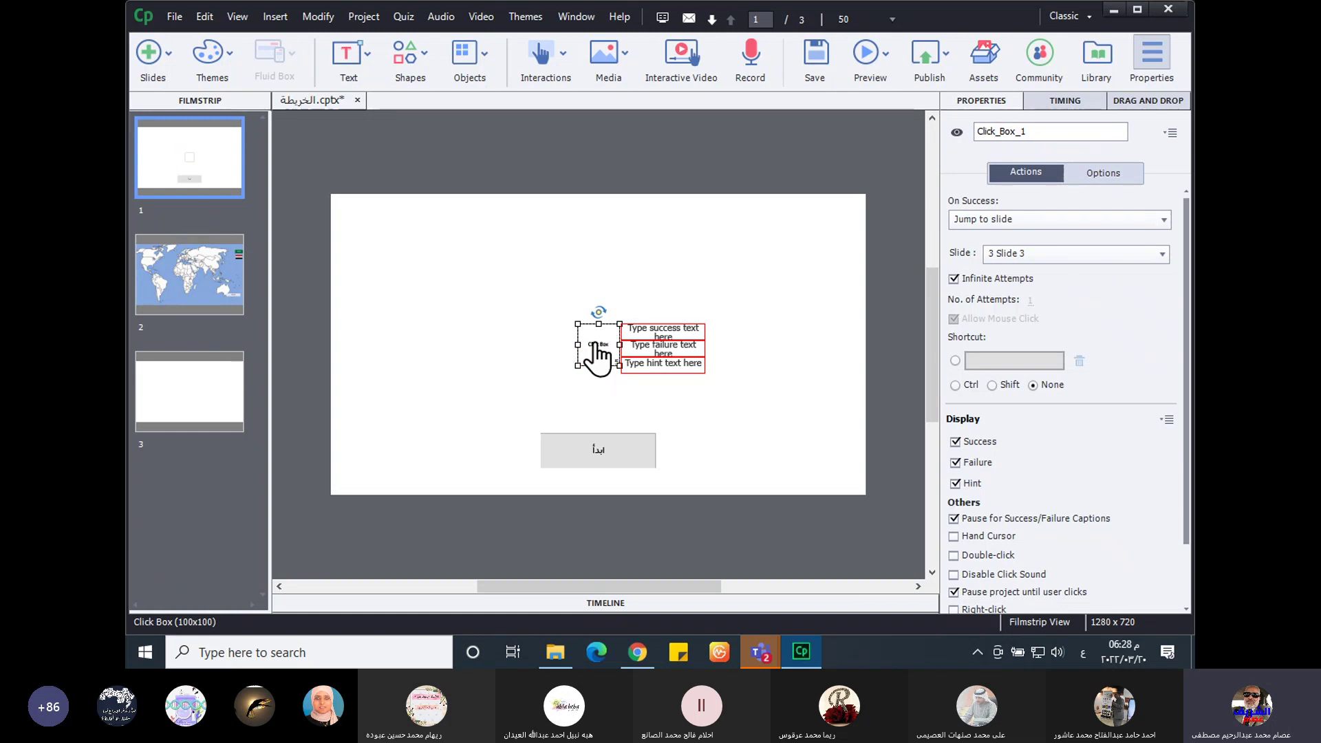
pyautogui.click(595, 344)
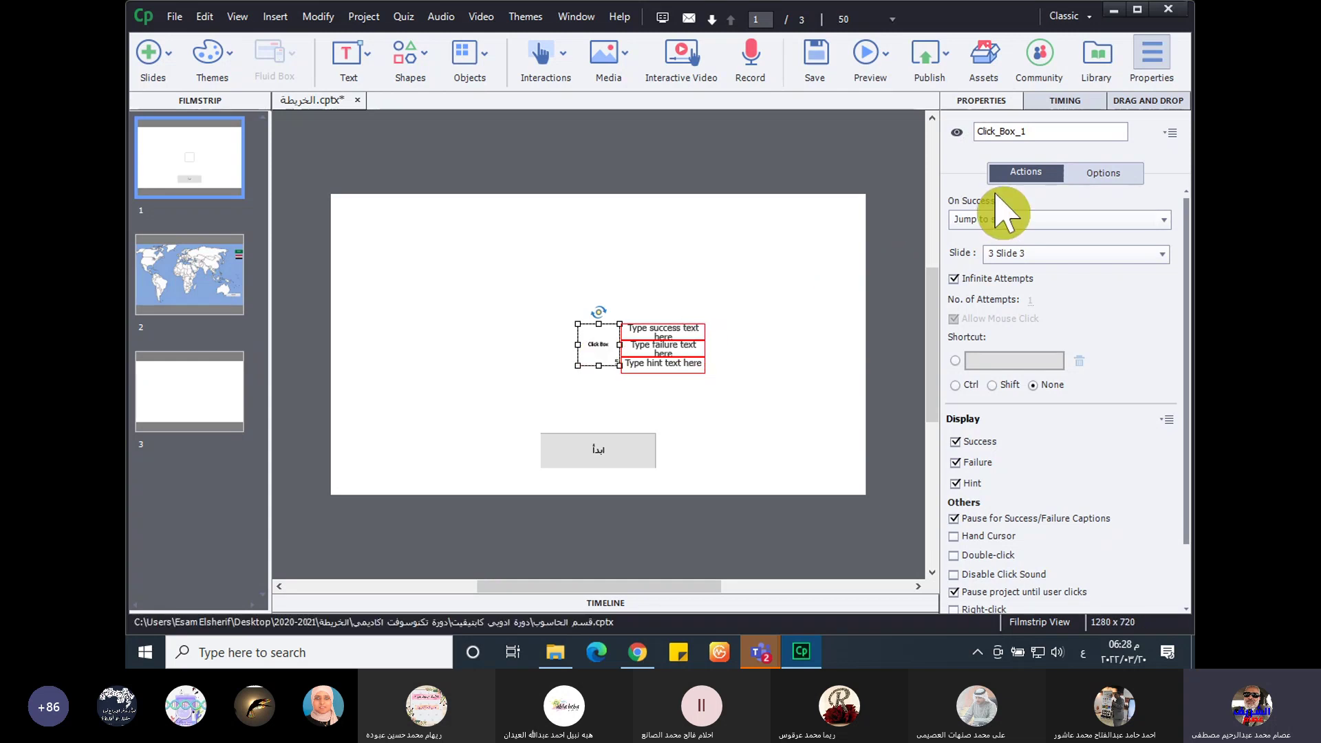
pyautogui.click(1103, 173)
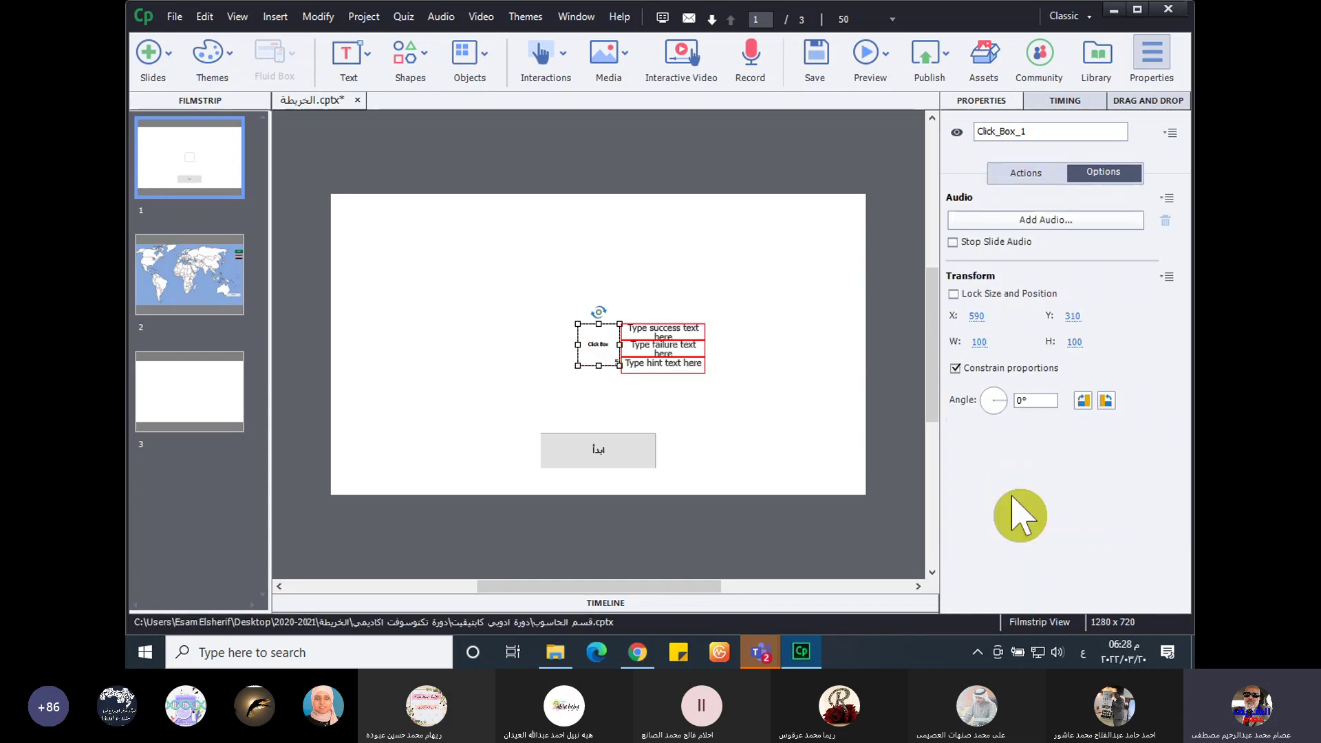
pyautogui.click(1015, 172)
pyautogui.scroll(2, 1056, 457)
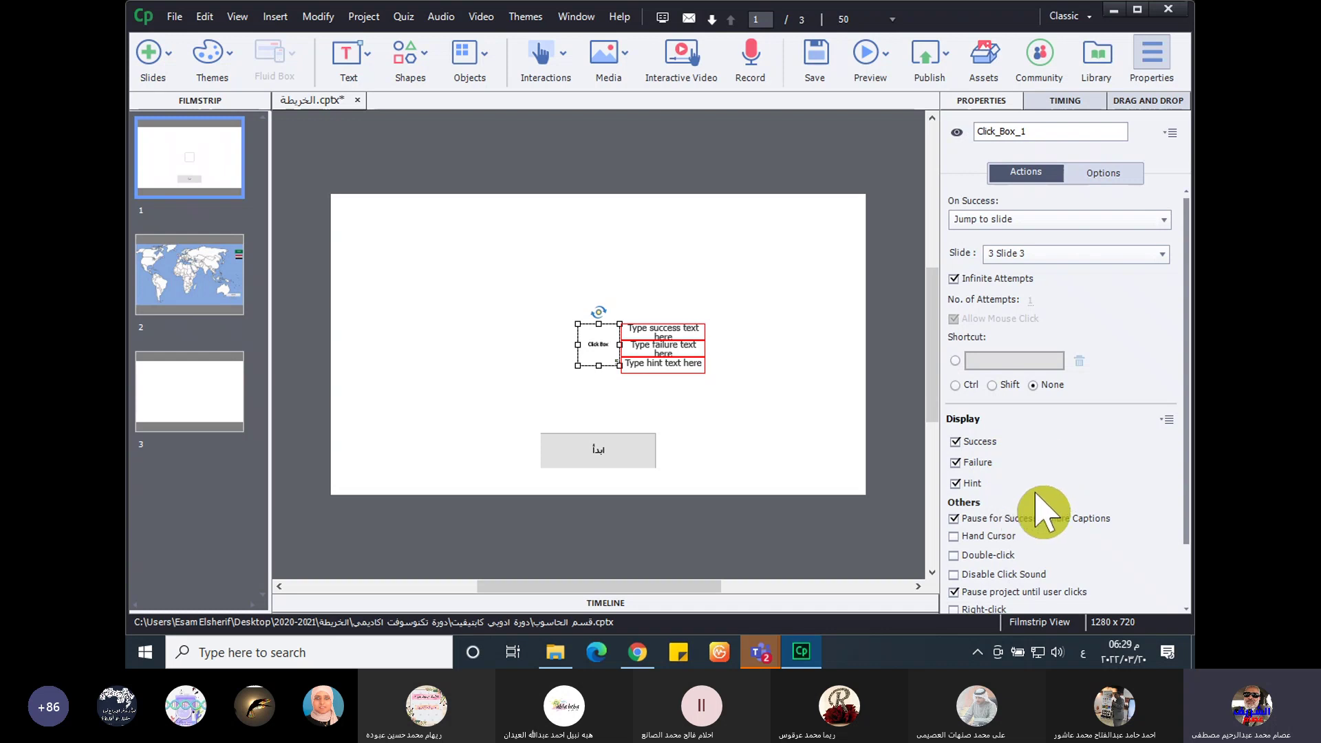
pyautogui.click(955, 441)
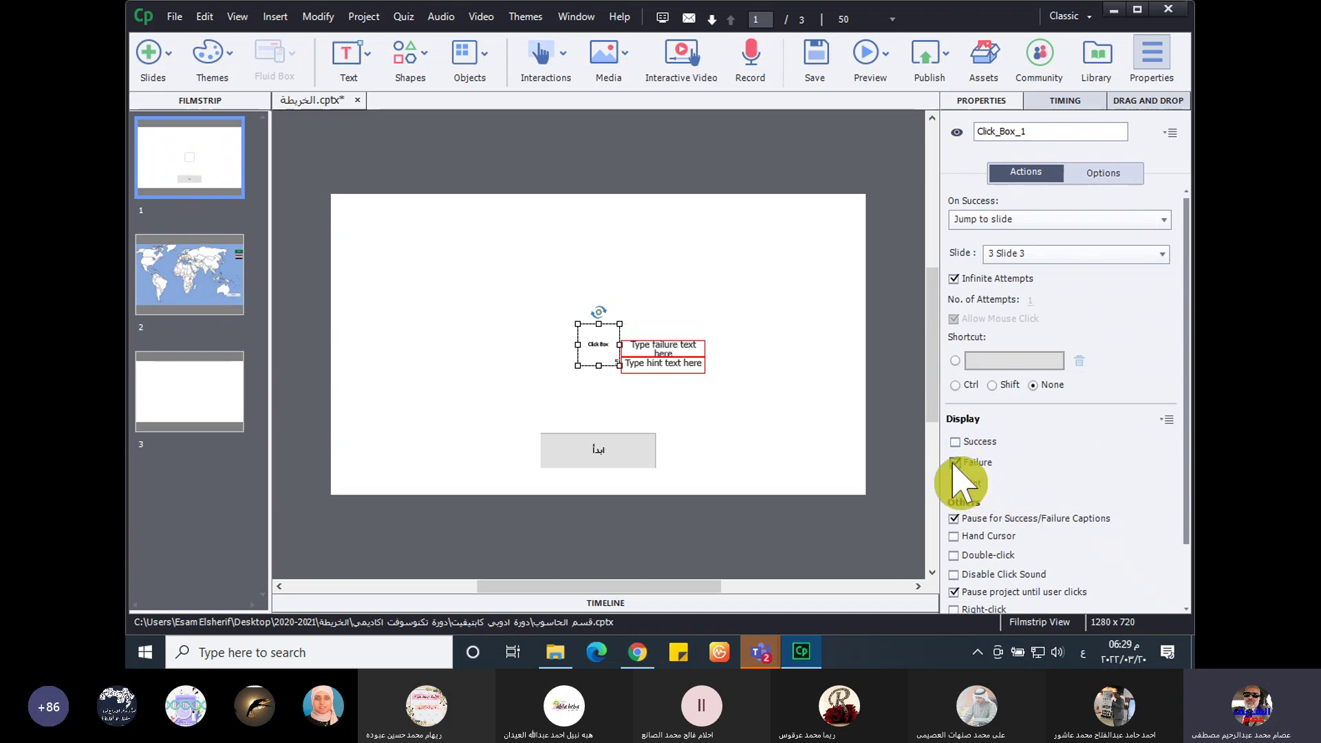
pyautogui.click(955, 462)
pyautogui.click(955, 483)
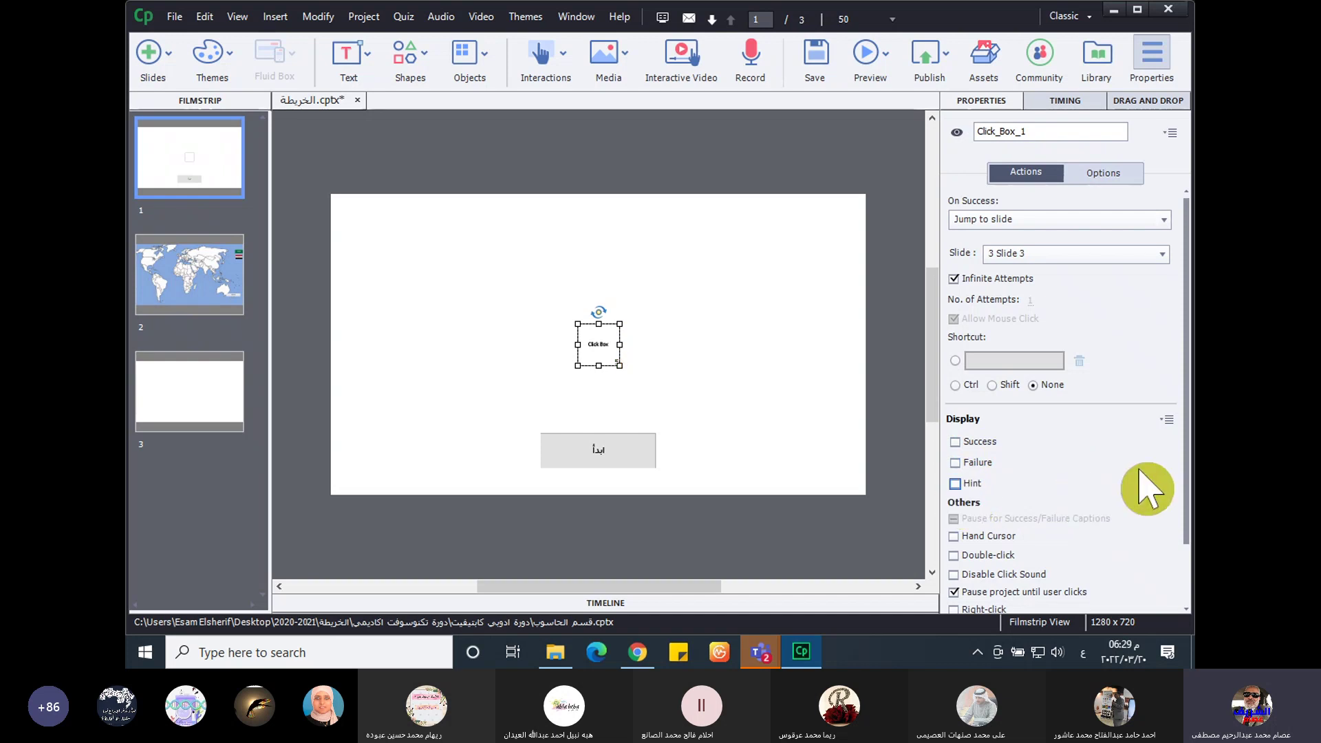
# - Preview the whole project to check the opening slide's click box and start button, and close the preview
pyautogui.click(627, 344)
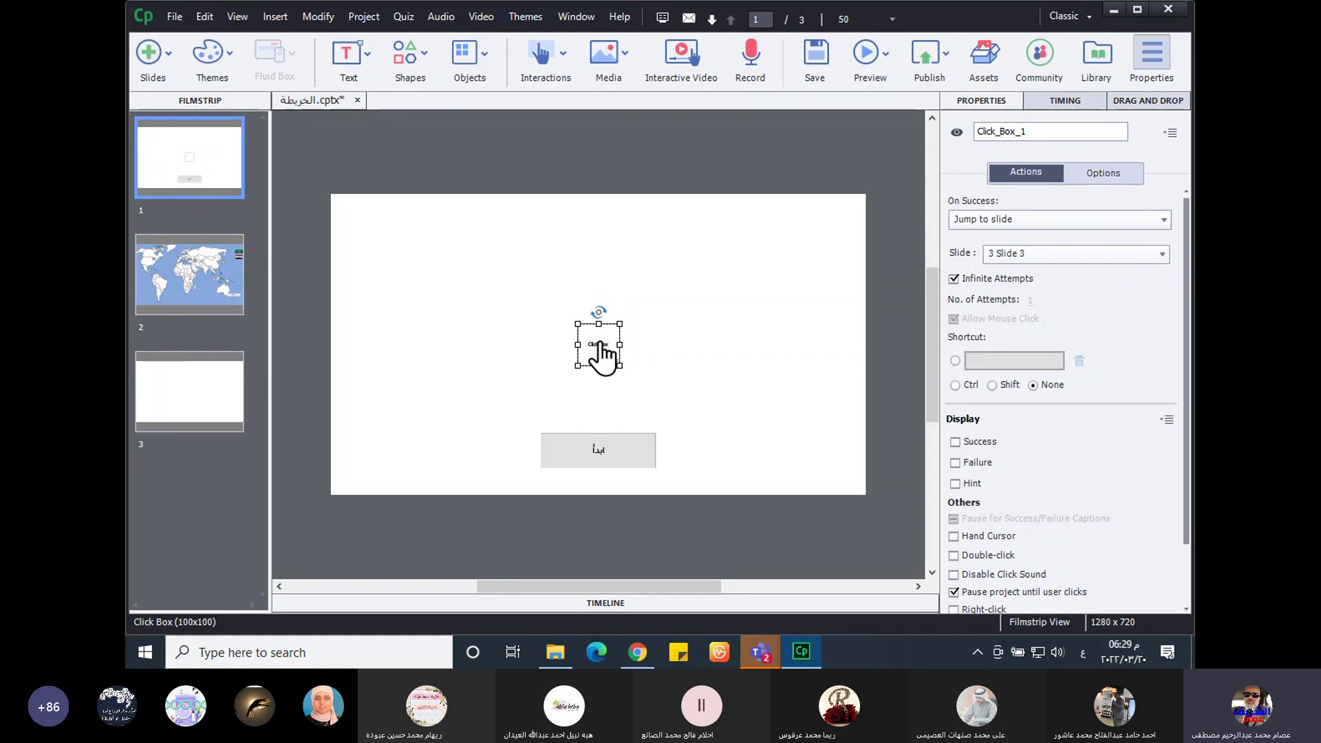
pyautogui.click(1183, 354)
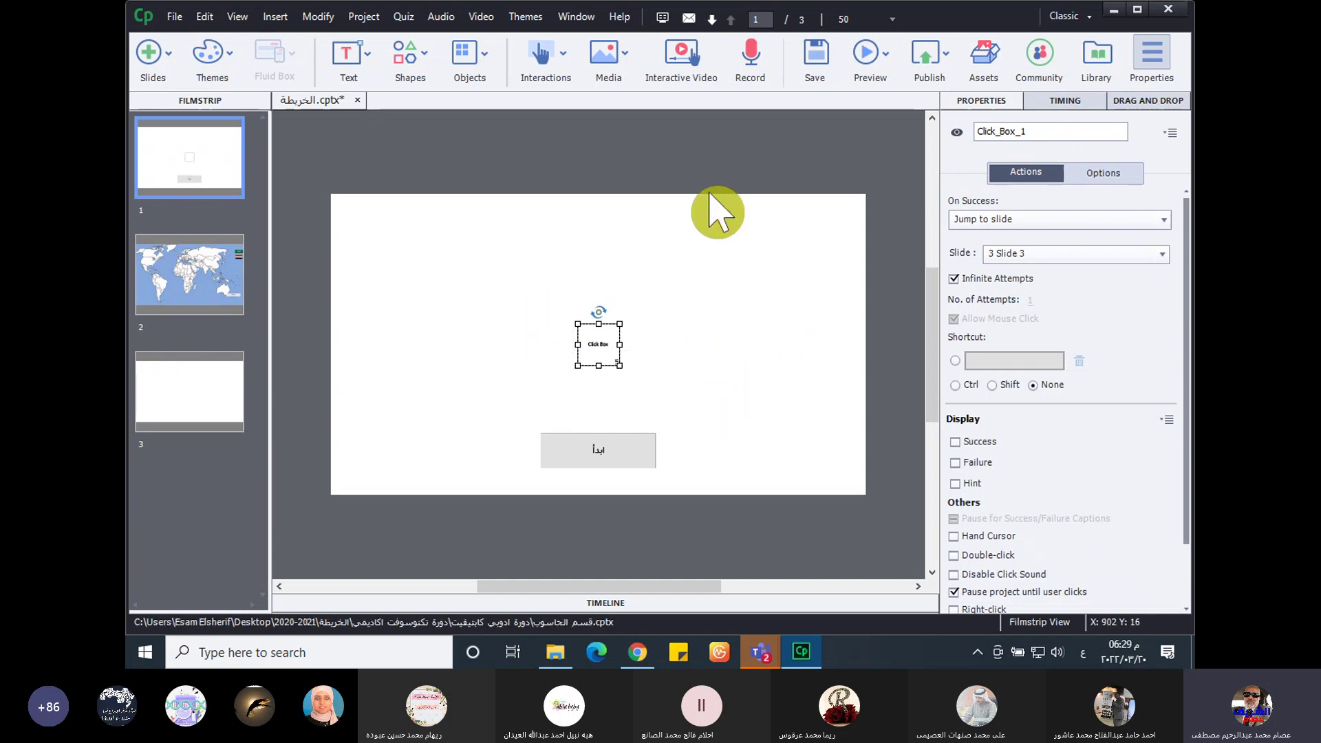
pyautogui.click(872, 57)
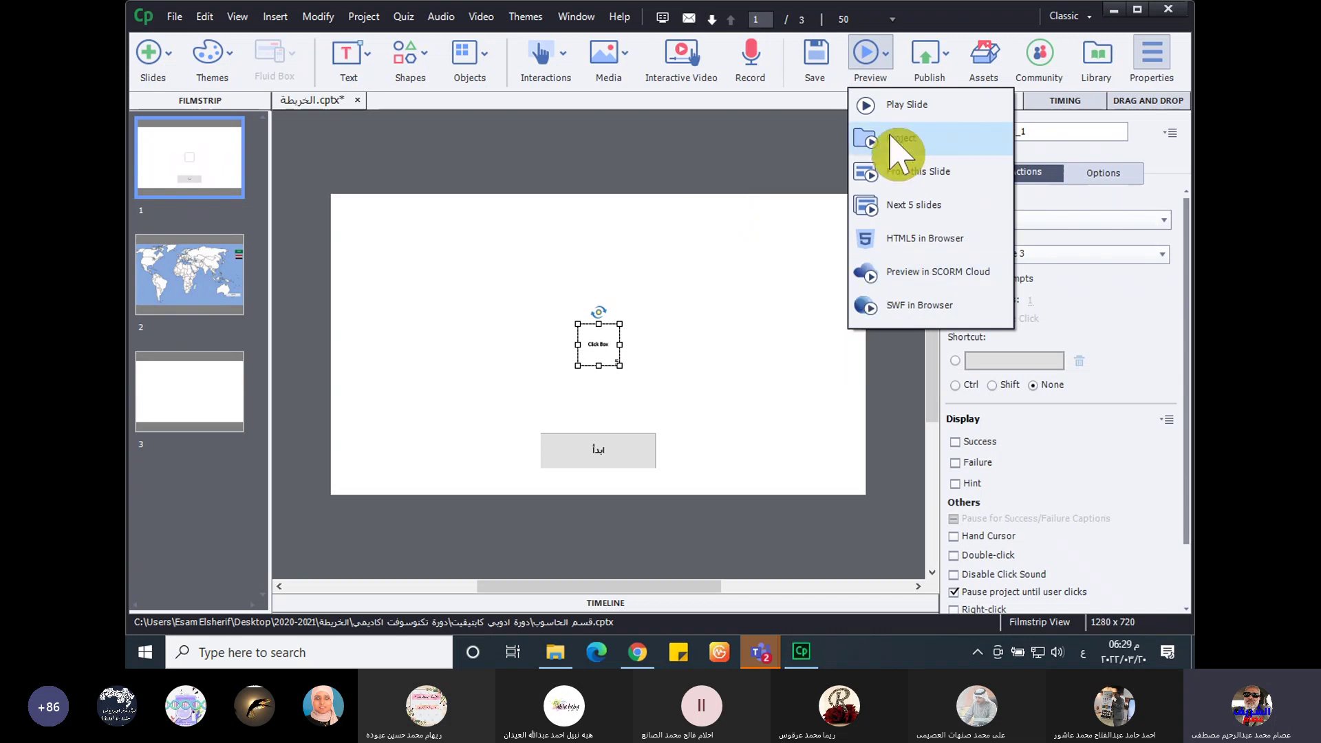
pyautogui.click(863, 139)
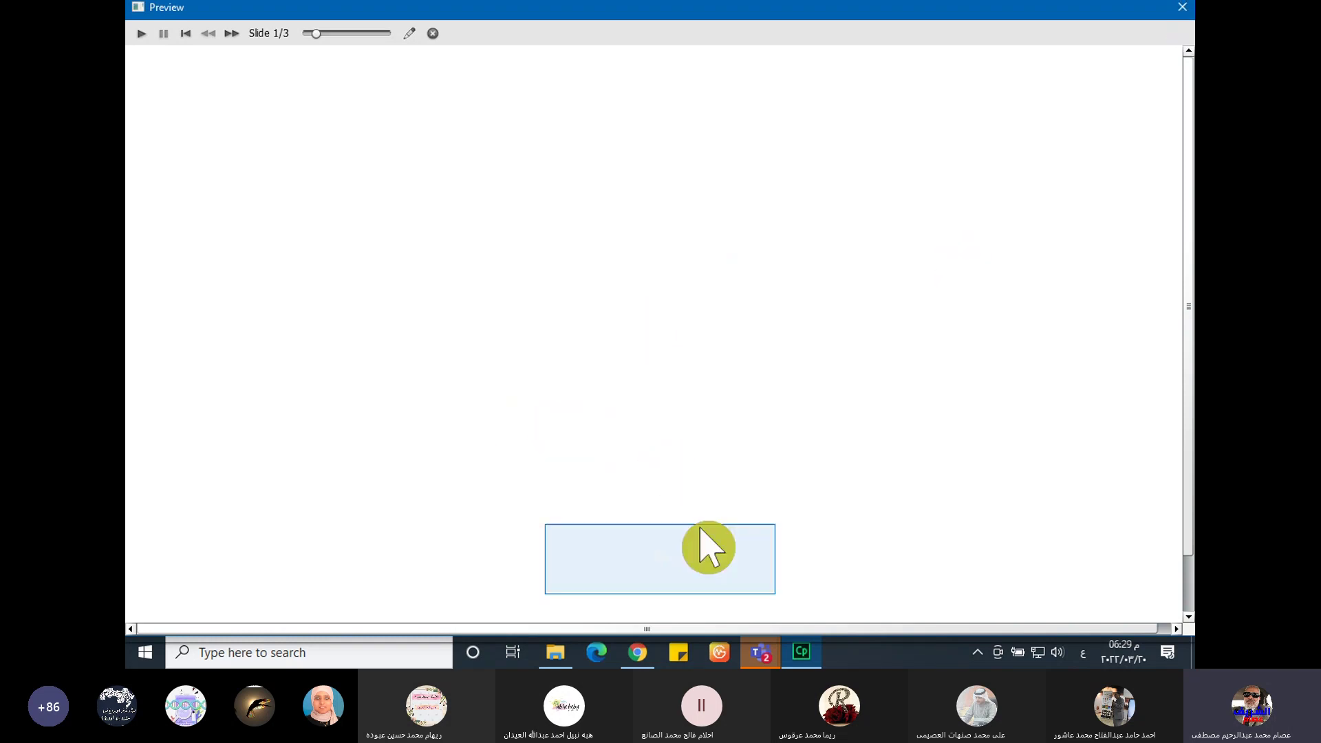
pyautogui.click(1181, 9)
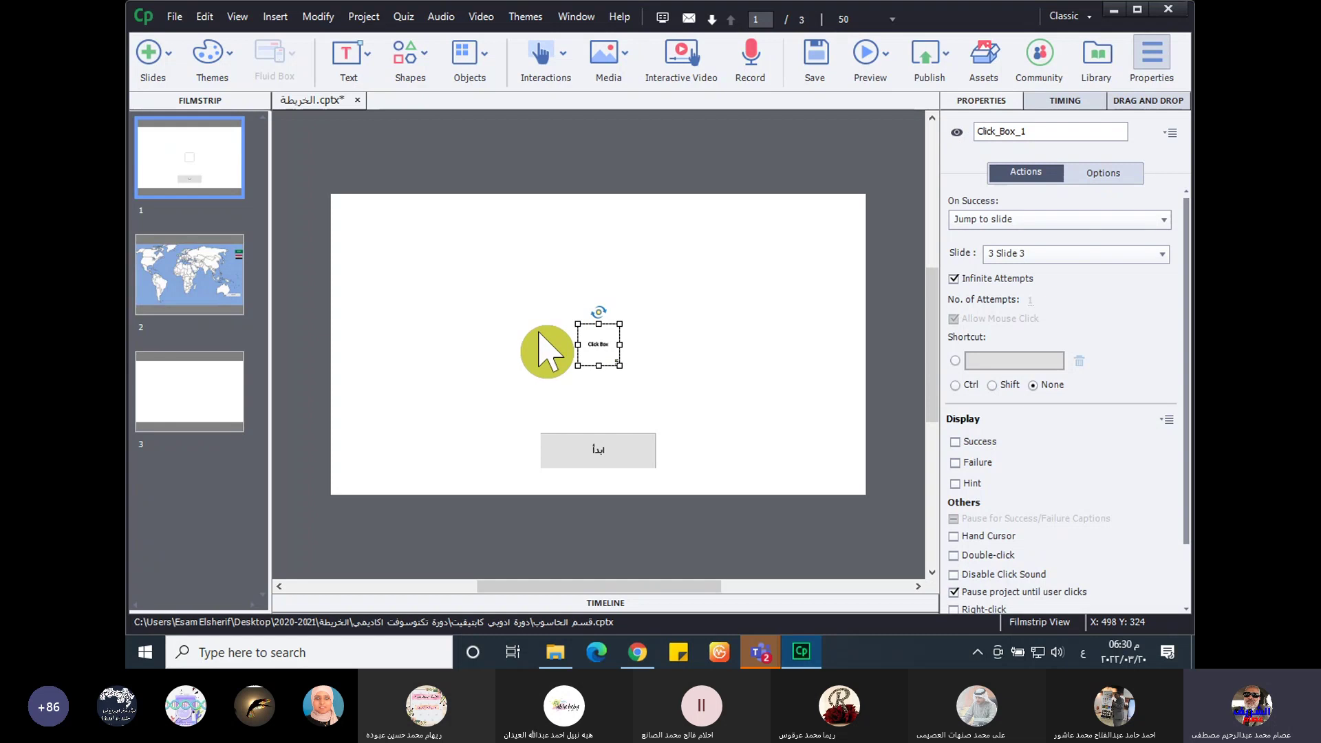
# - Delete the click box above the start button on the first slide
pyautogui.rightClick(597, 337)
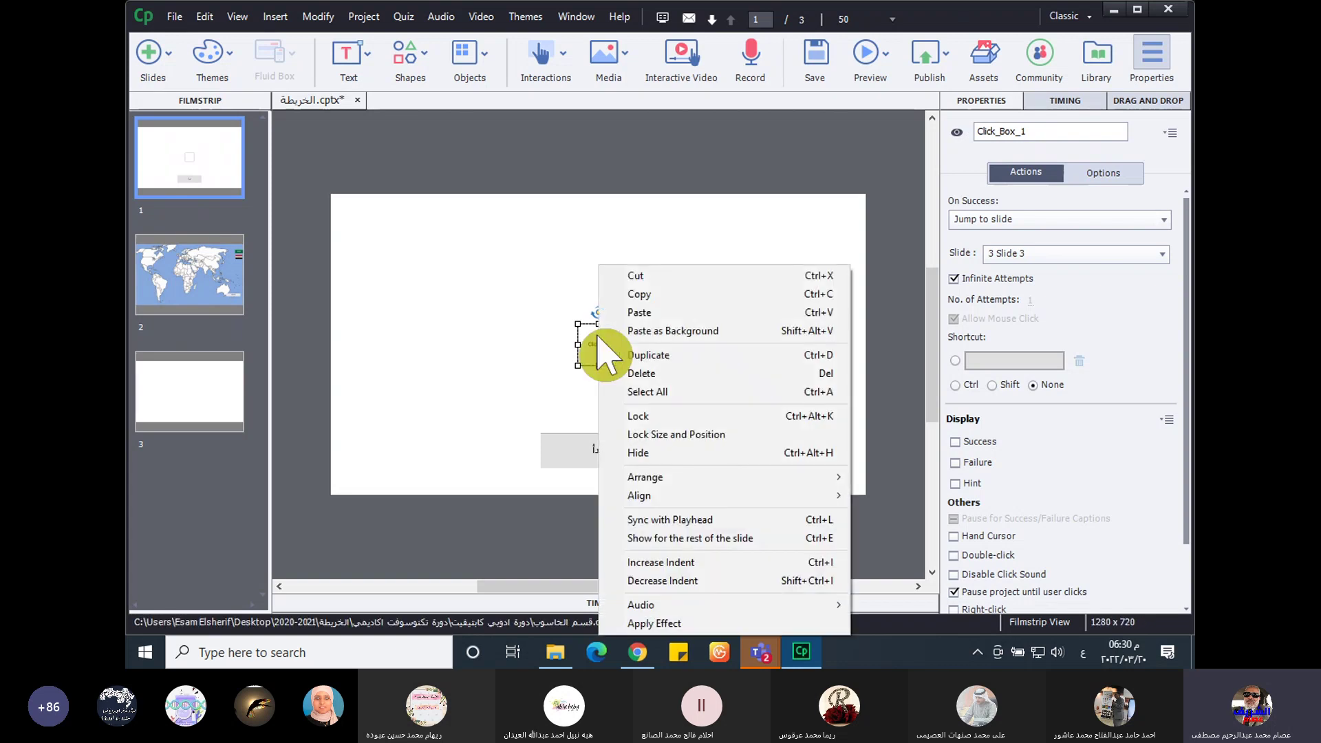
pyautogui.click(647, 375)
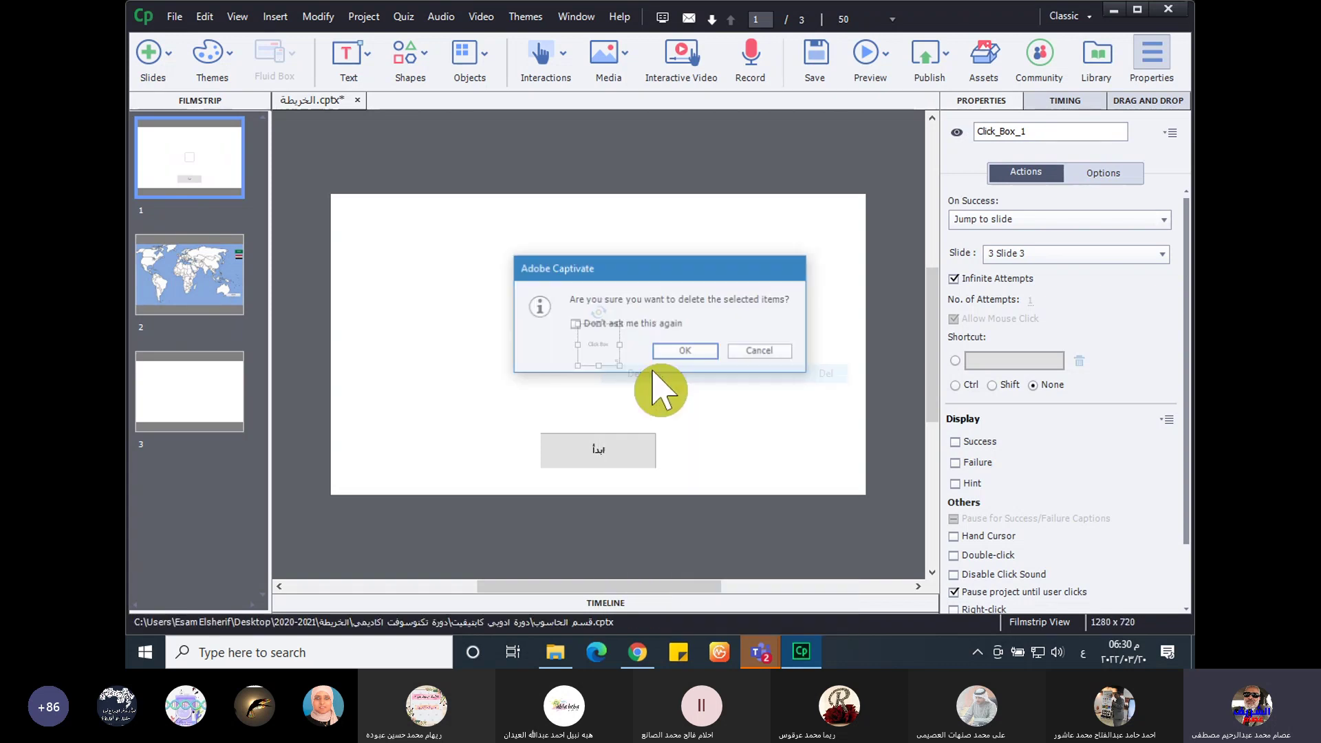
pyautogui.click(695, 348)
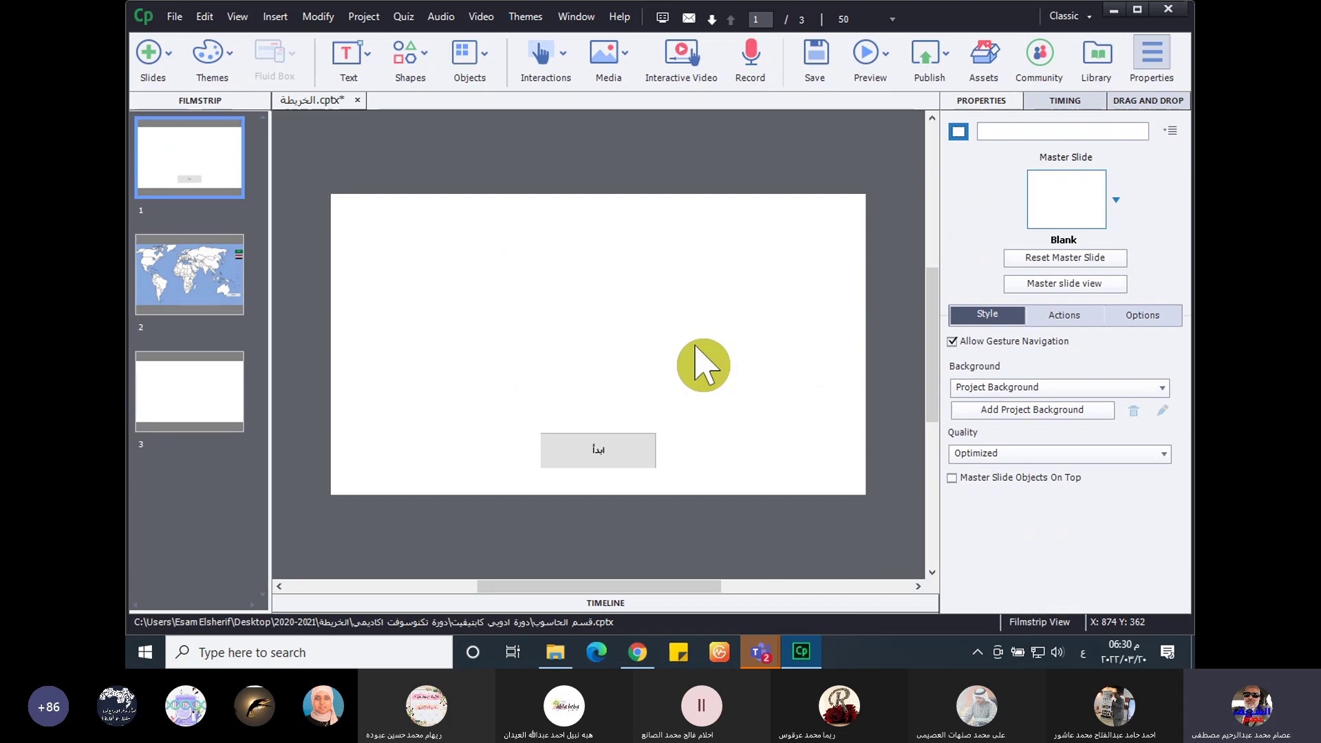
pyautogui.click(550, 55)
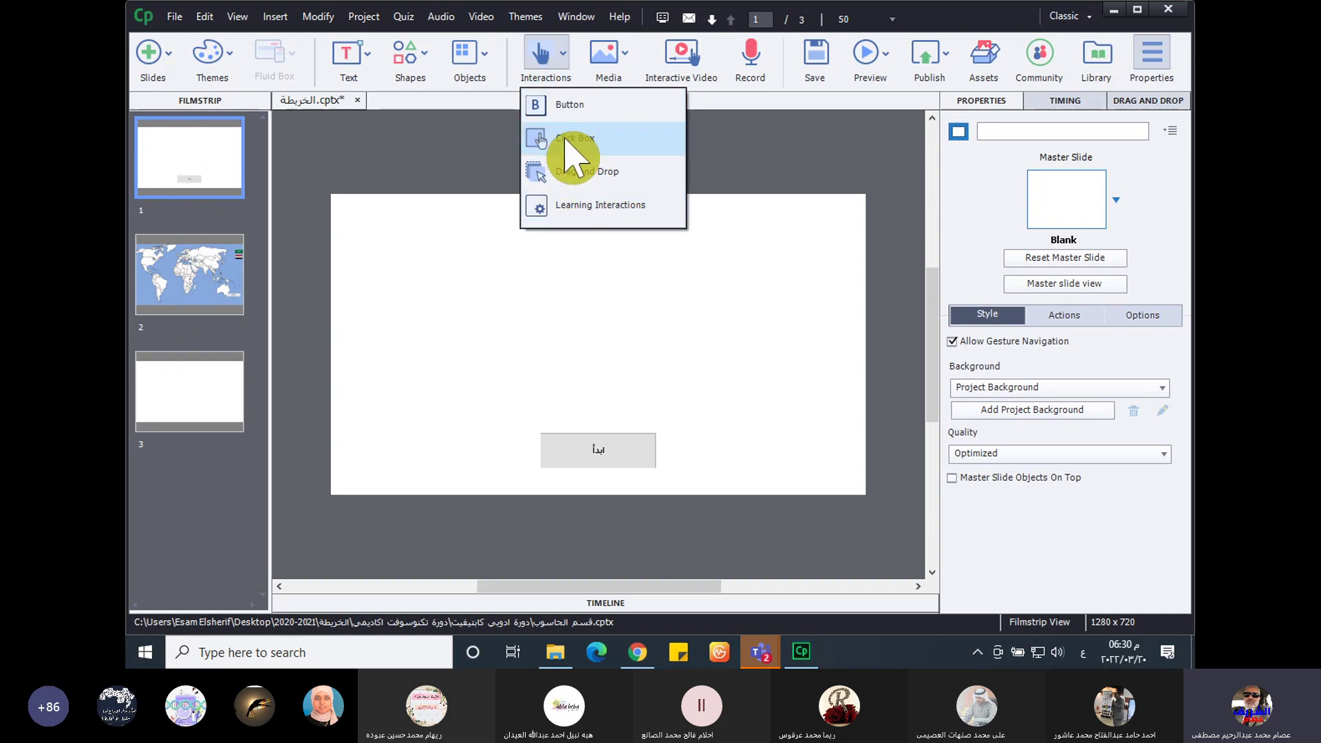
pyautogui.click(470, 55)
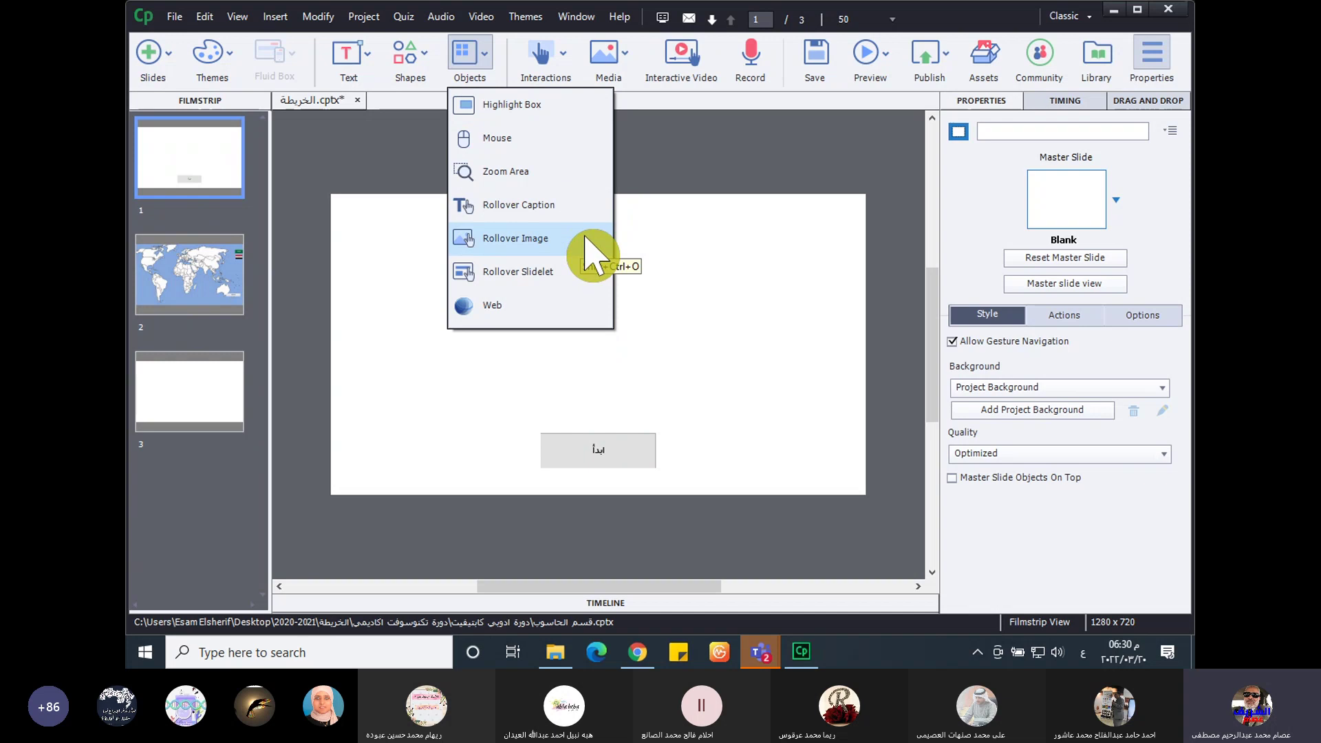
pyautogui.click(746, 164)
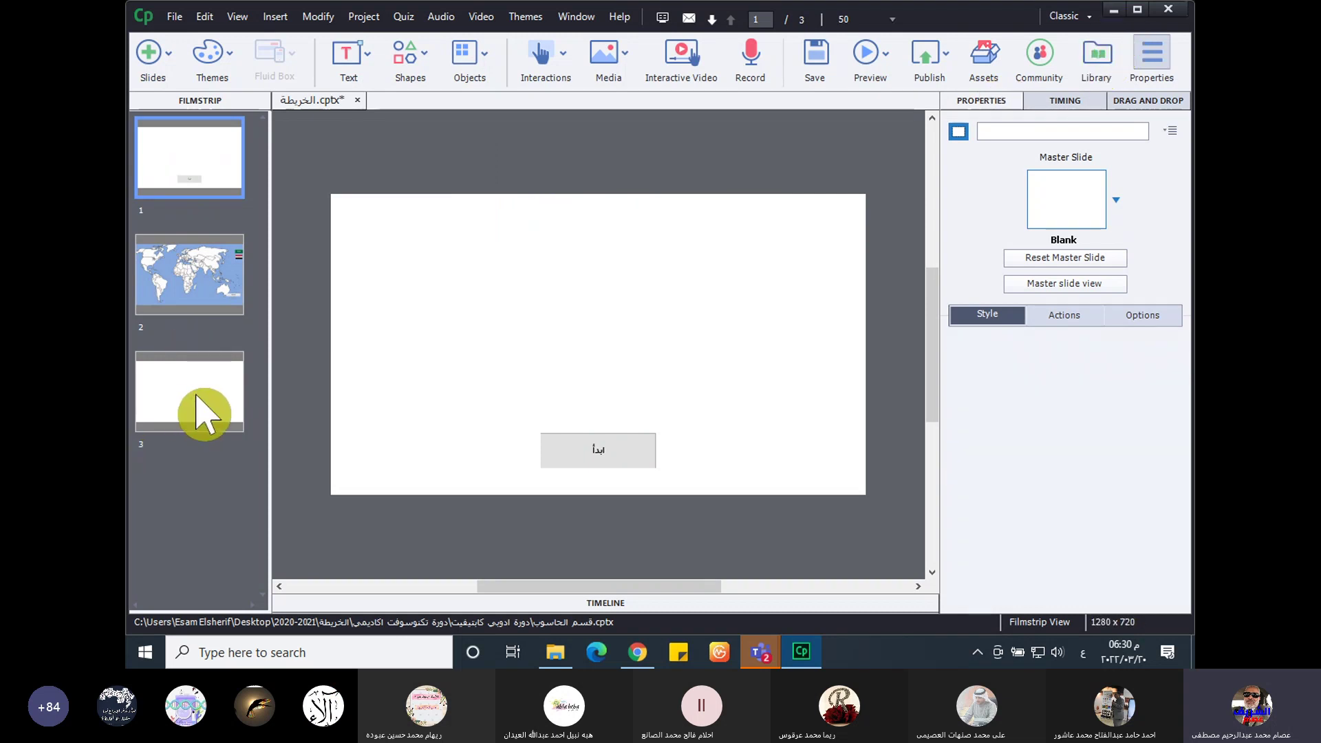
# - Delete the start-button slide and the map slide, keeping only the blank third slide
pyautogui.keyDown('shift'); pyautogui.click(193, 409); pyautogui.keyUp('shift')
pyautogui.rightClick(206, 187)
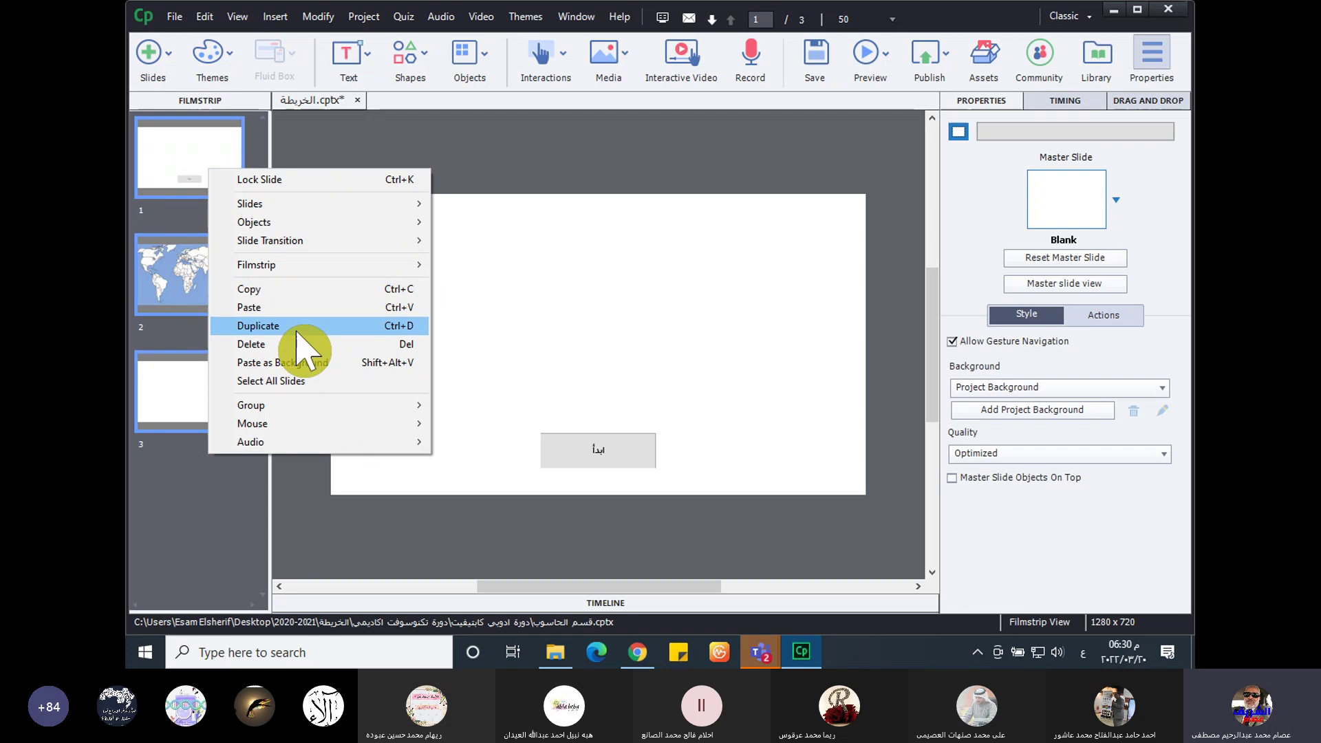
pyautogui.click(180, 392)
pyautogui.click(221, 264)
pyautogui.click(213, 176)
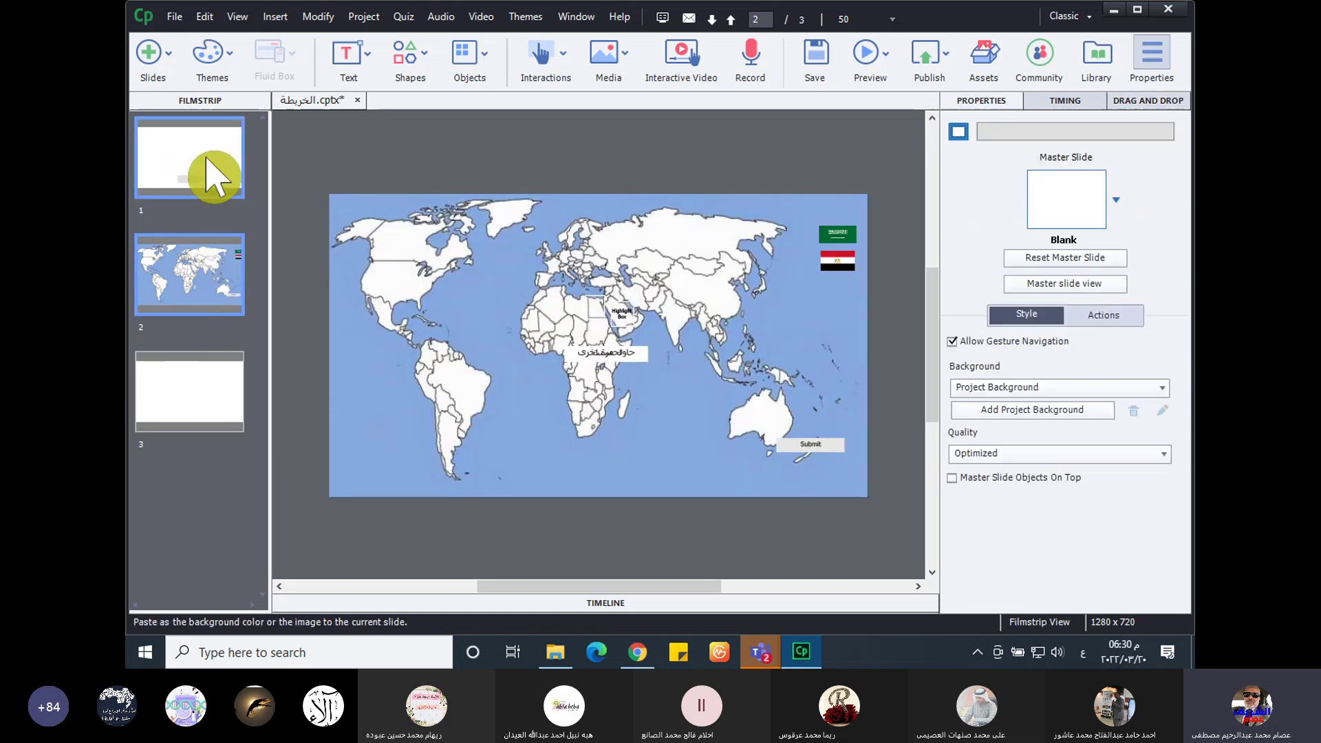
pyautogui.rightClick(213, 176)
pyautogui.click(210, 438)
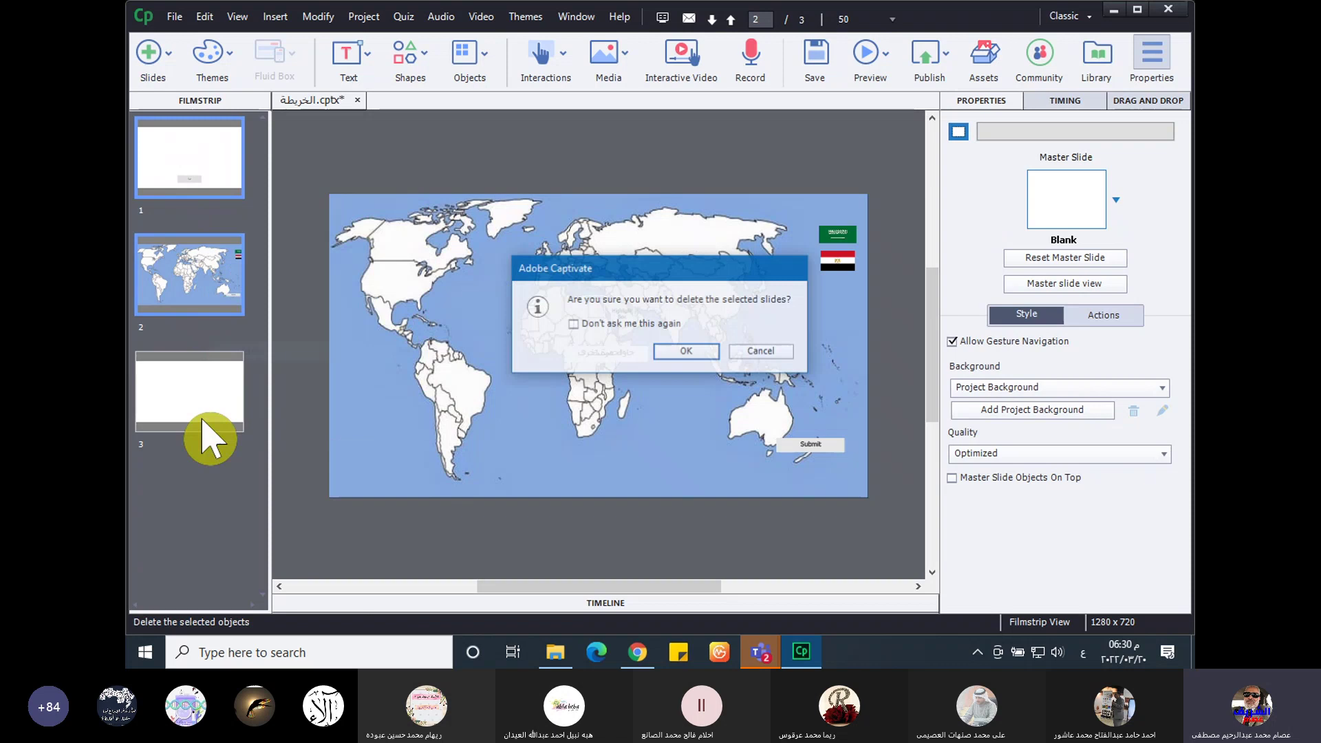
pyautogui.press('Return')
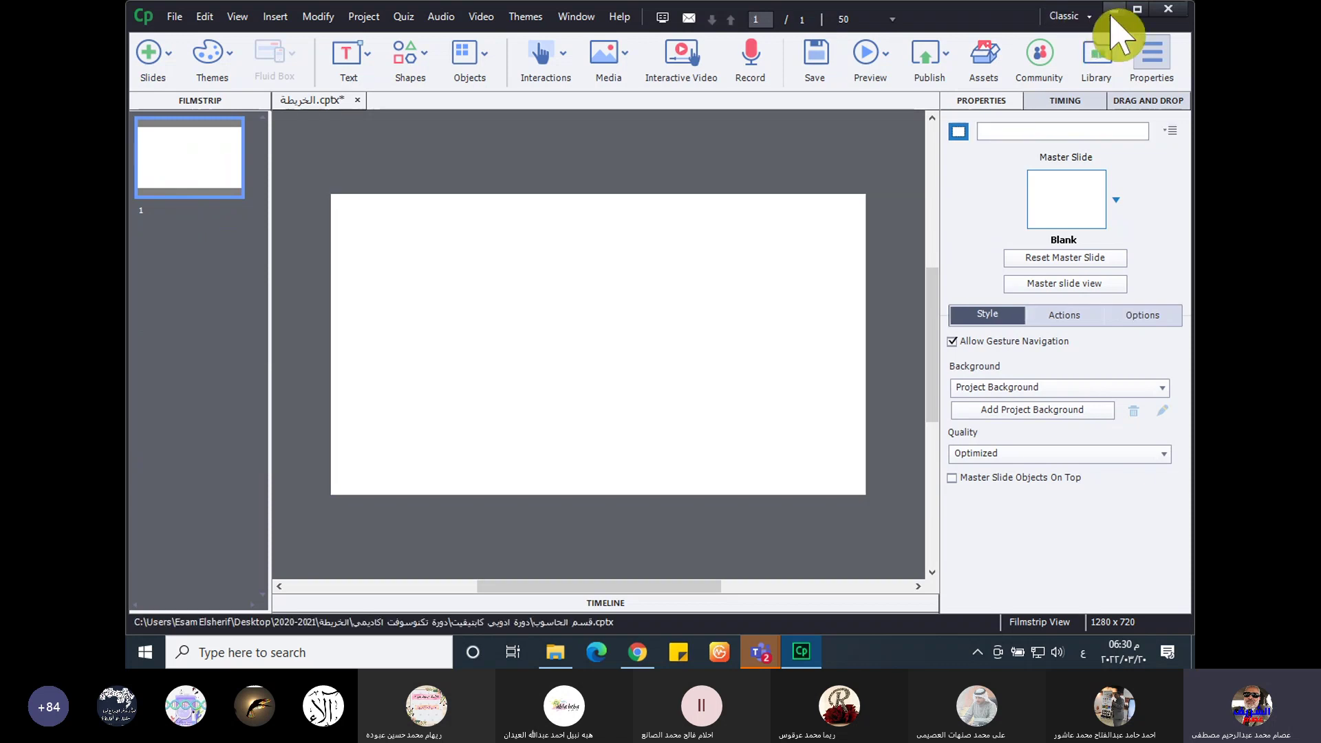
# - Switch to Chrome and play the published sample quiz in index_scorm.html
pyautogui.click(1113, 11)
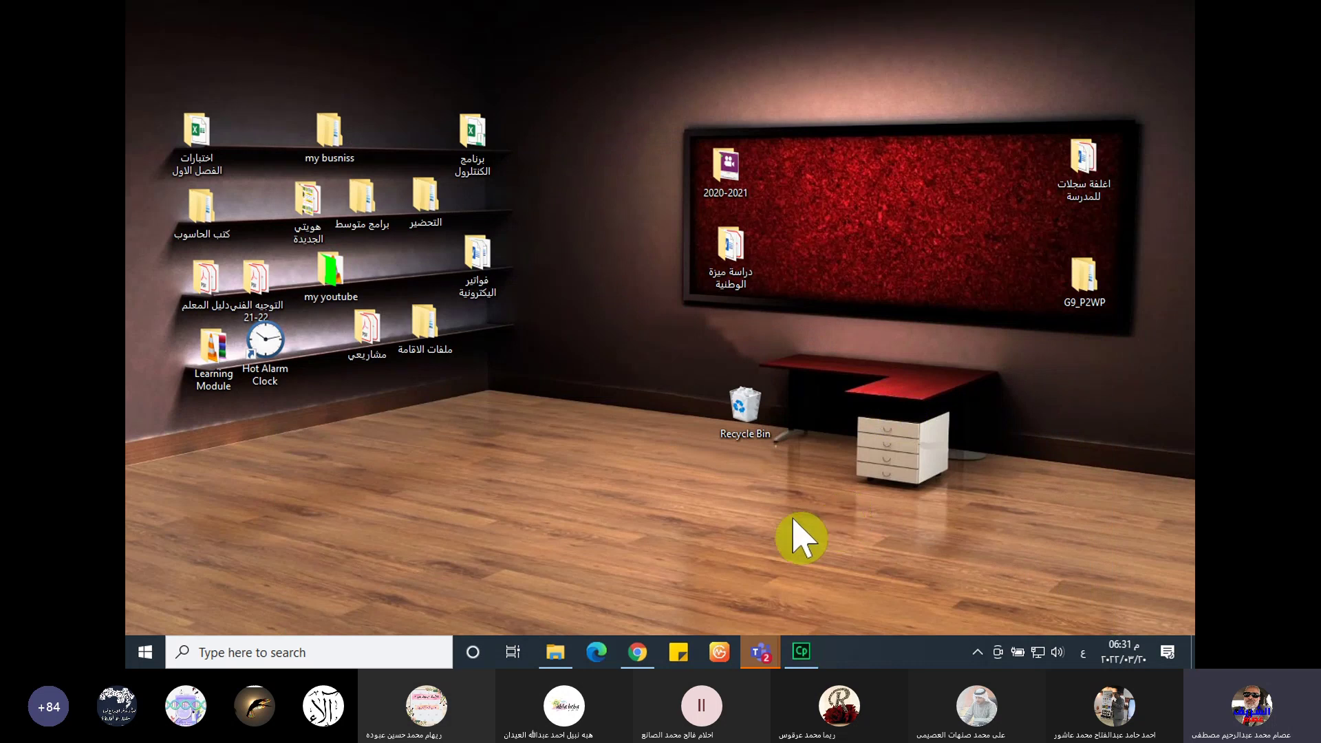
pyautogui.click(640, 652)
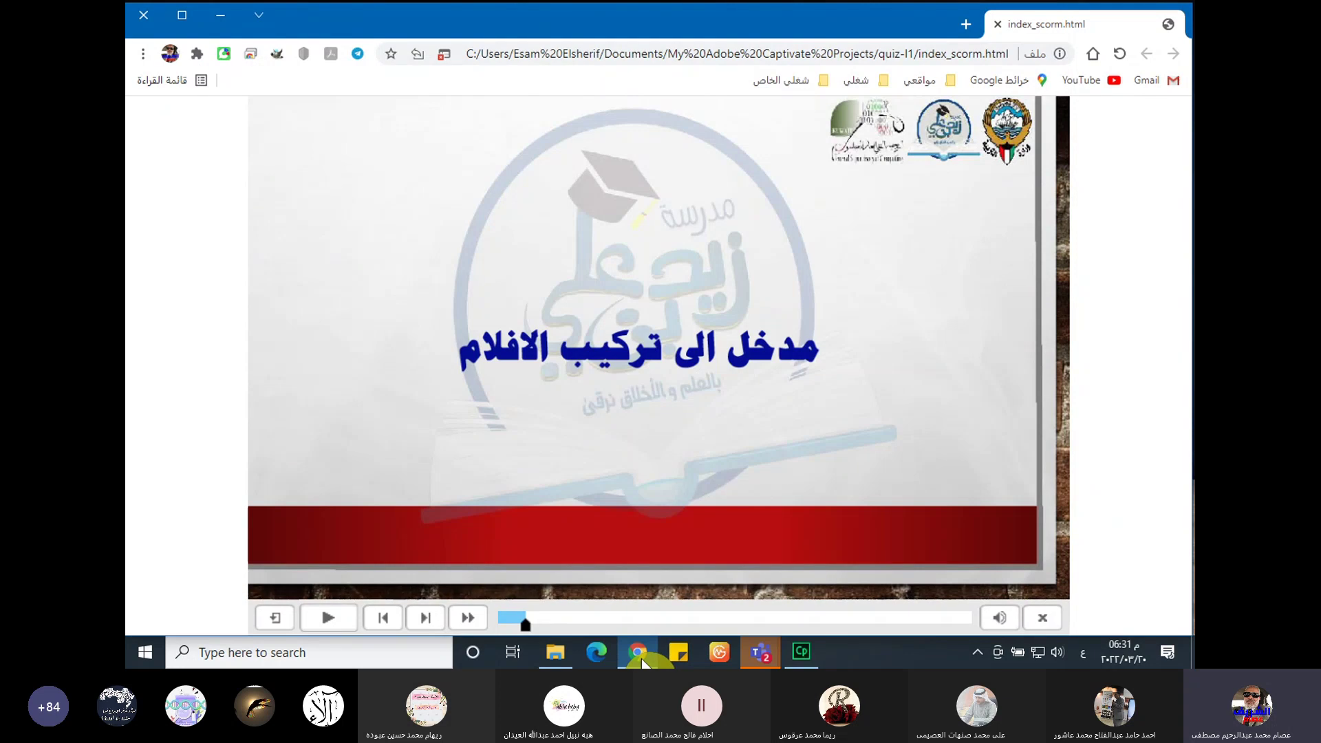
pyautogui.click(328, 618)
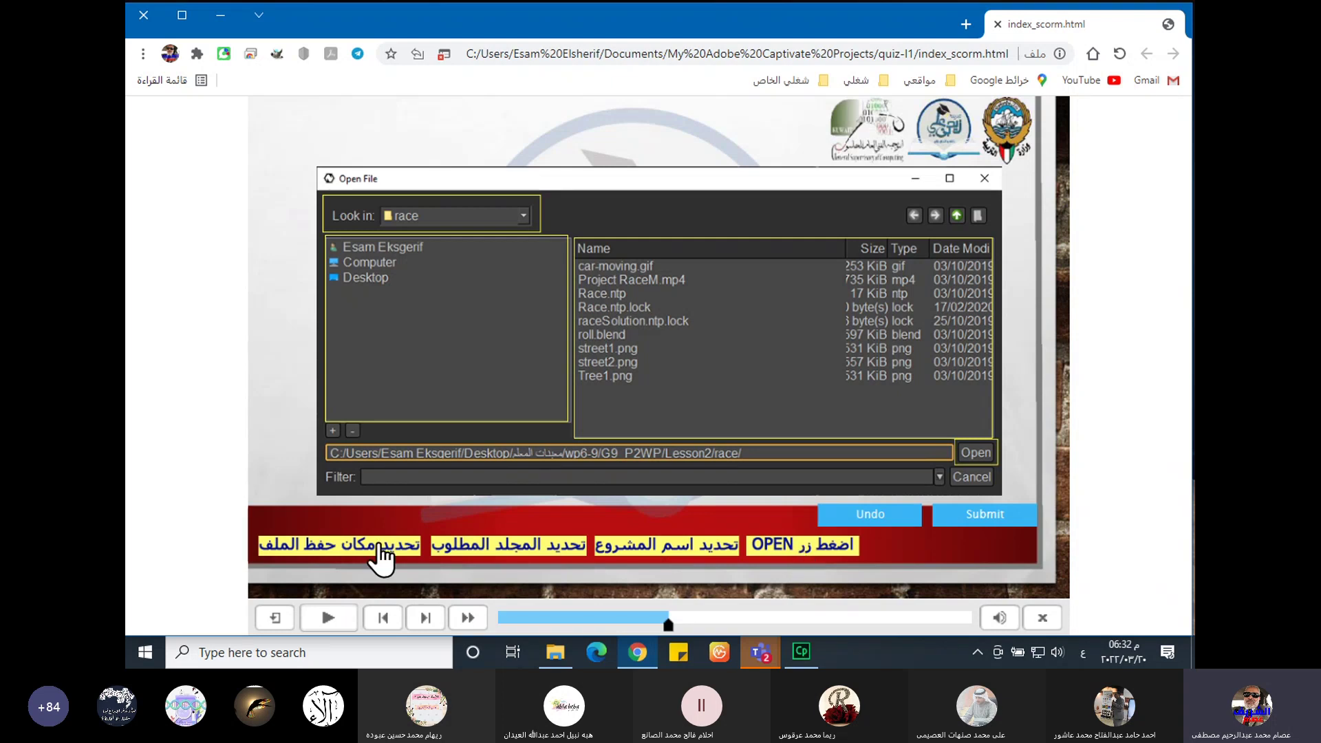
# - Answer the Open File question by placing its four Arabic labels on the location, folder list, file list and Open button areas
pyautogui.click(719, 391)
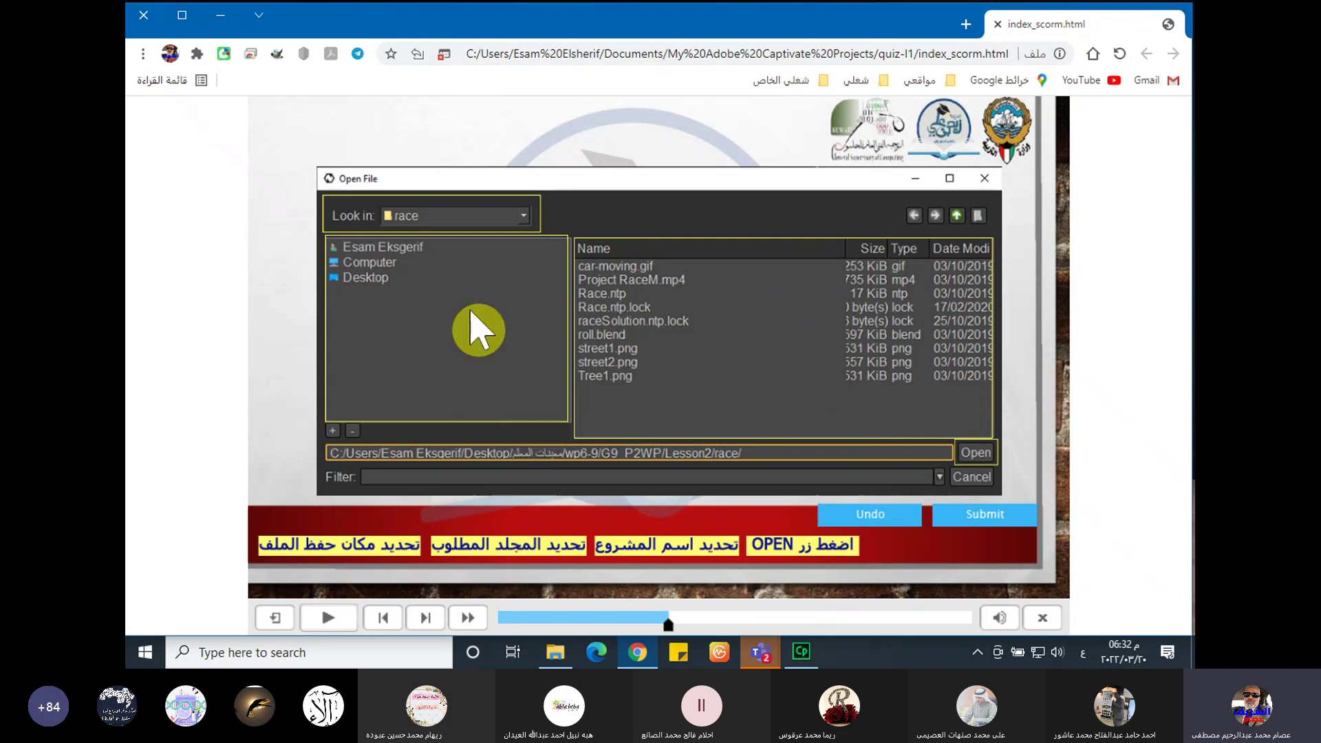
pyautogui.moveTo(375, 550); pyautogui.dragTo(472, 236)
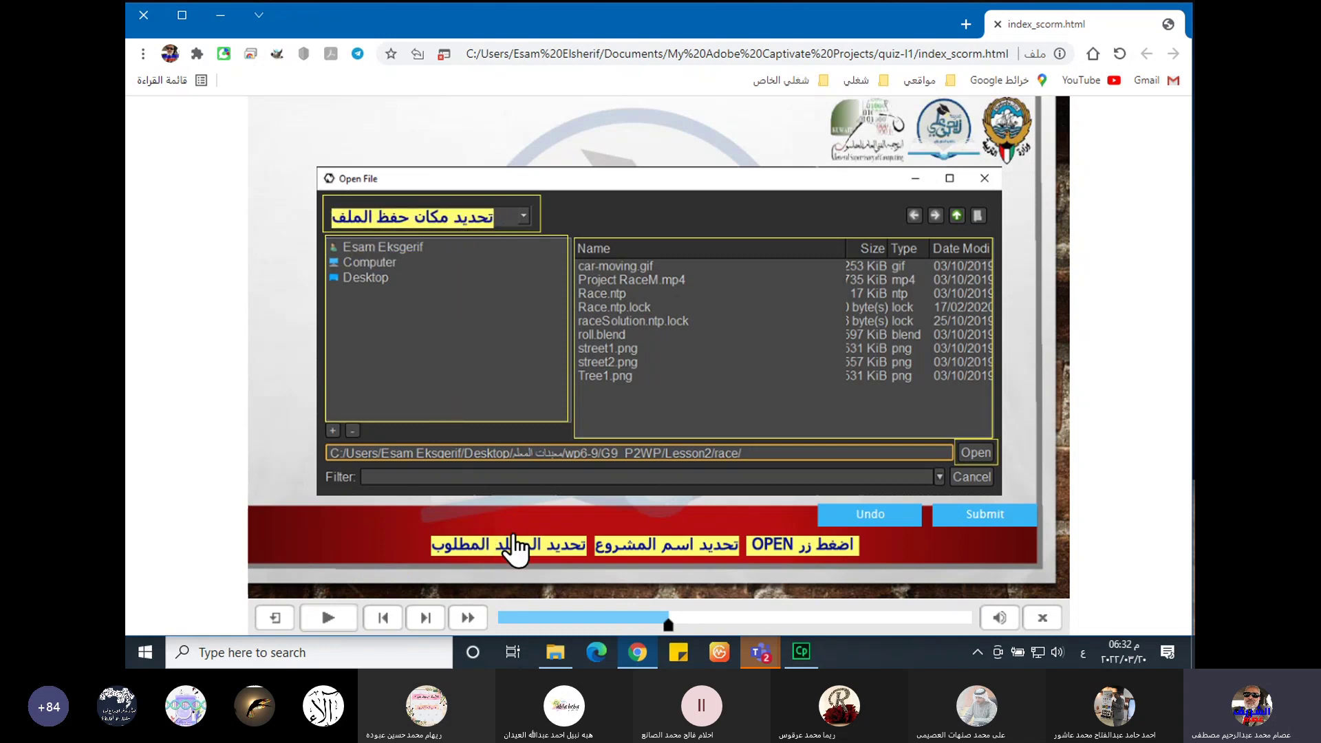
pyautogui.moveTo(516, 547); pyautogui.dragTo(434, 335)
pyautogui.moveTo(666, 547); pyautogui.dragTo(739, 340)
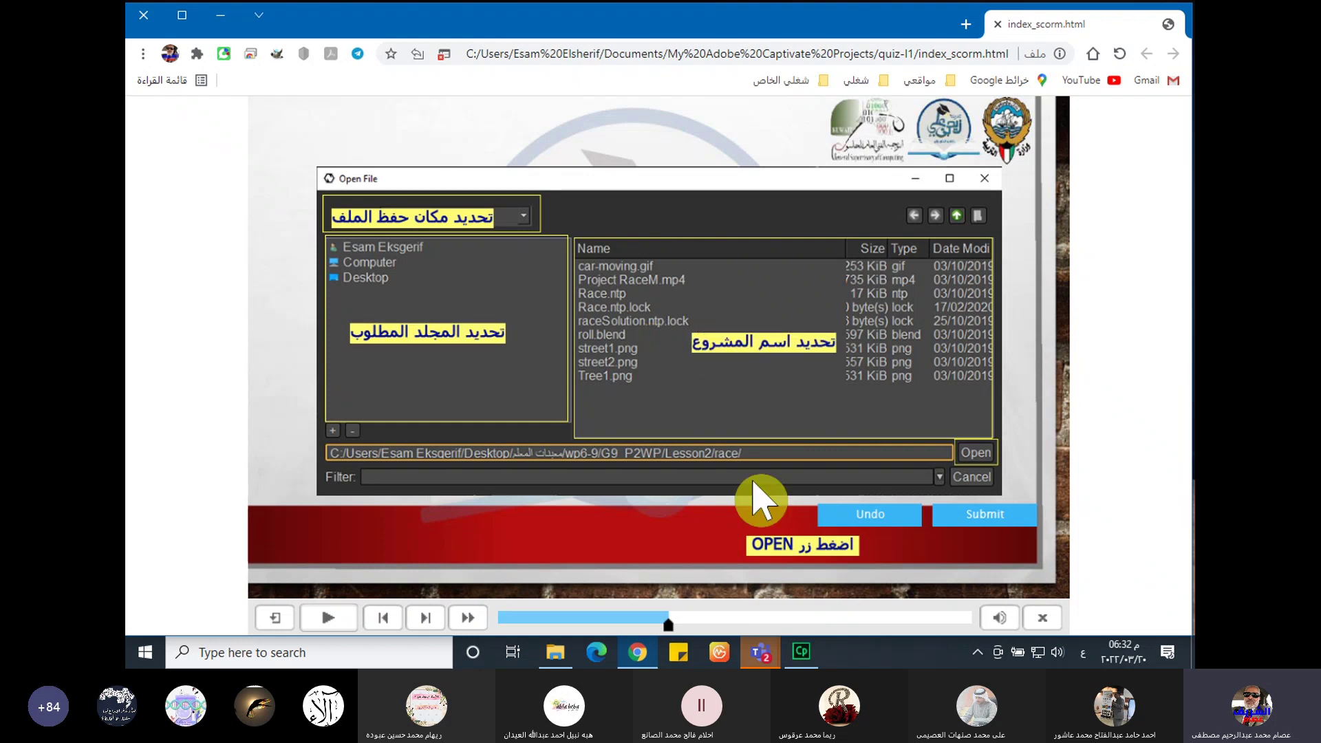
pyautogui.moveTo(784, 547); pyautogui.dragTo(936, 475)
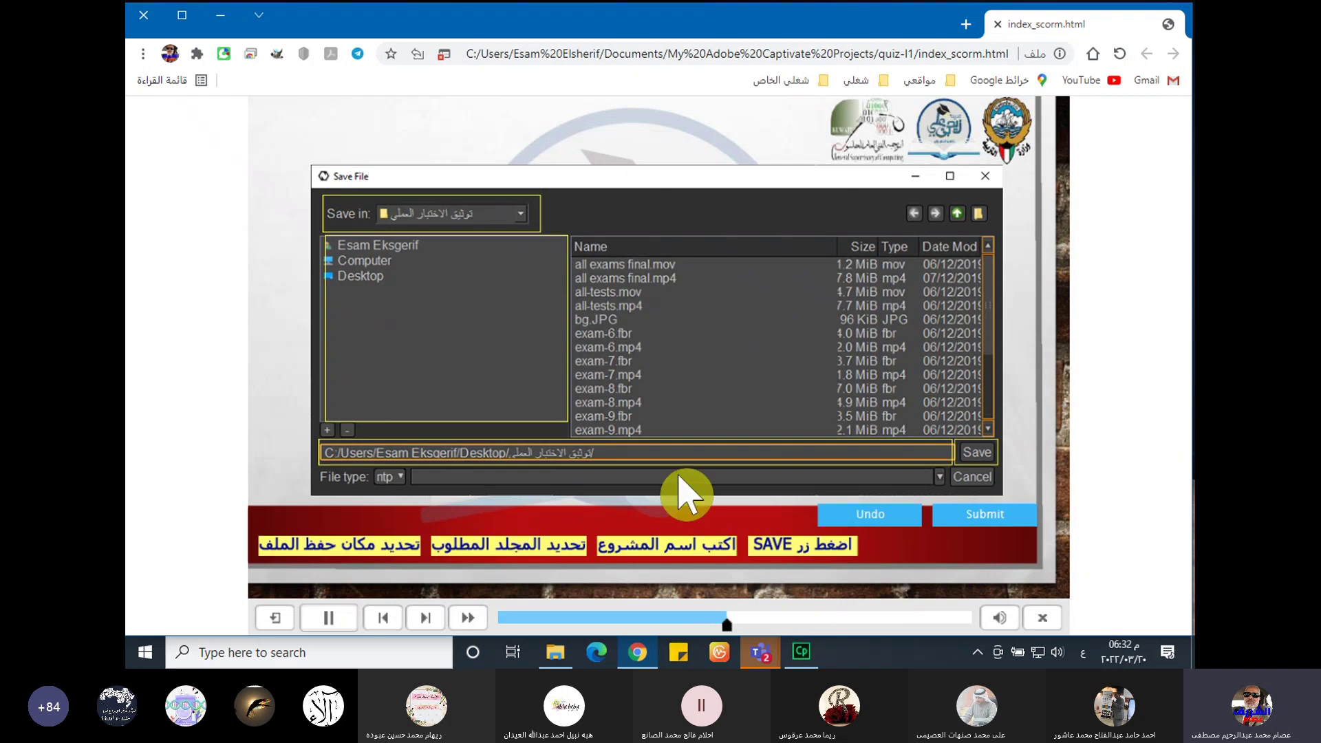
# - Place the four Arabic labels on the Save File dialog's areas and submit the answer
pyautogui.moveTo(333, 555); pyautogui.dragTo(425, 219)
pyautogui.moveTo(509, 545); pyautogui.dragTo(426, 332)
pyautogui.moveTo(667, 545); pyautogui.dragTo(708, 344)
pyautogui.moveTo(800, 548); pyautogui.dragTo(986, 451)
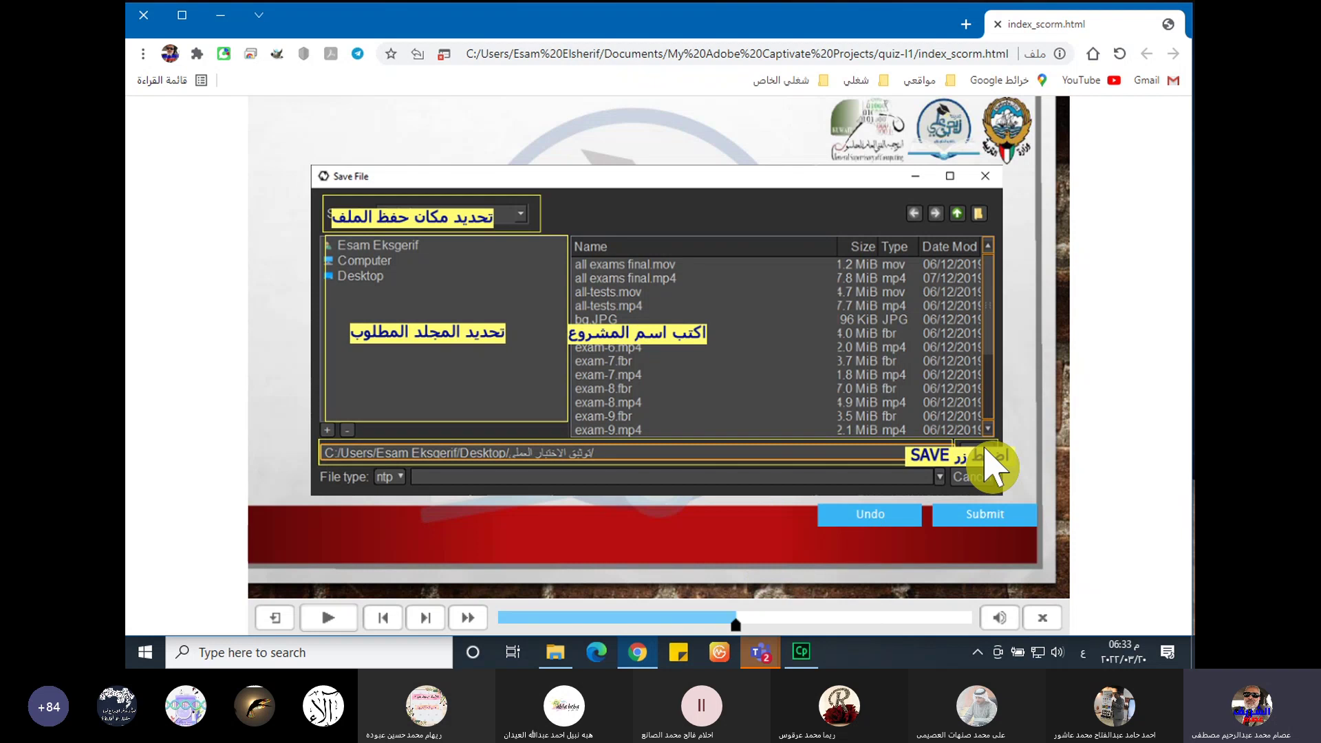
pyautogui.click(985, 514)
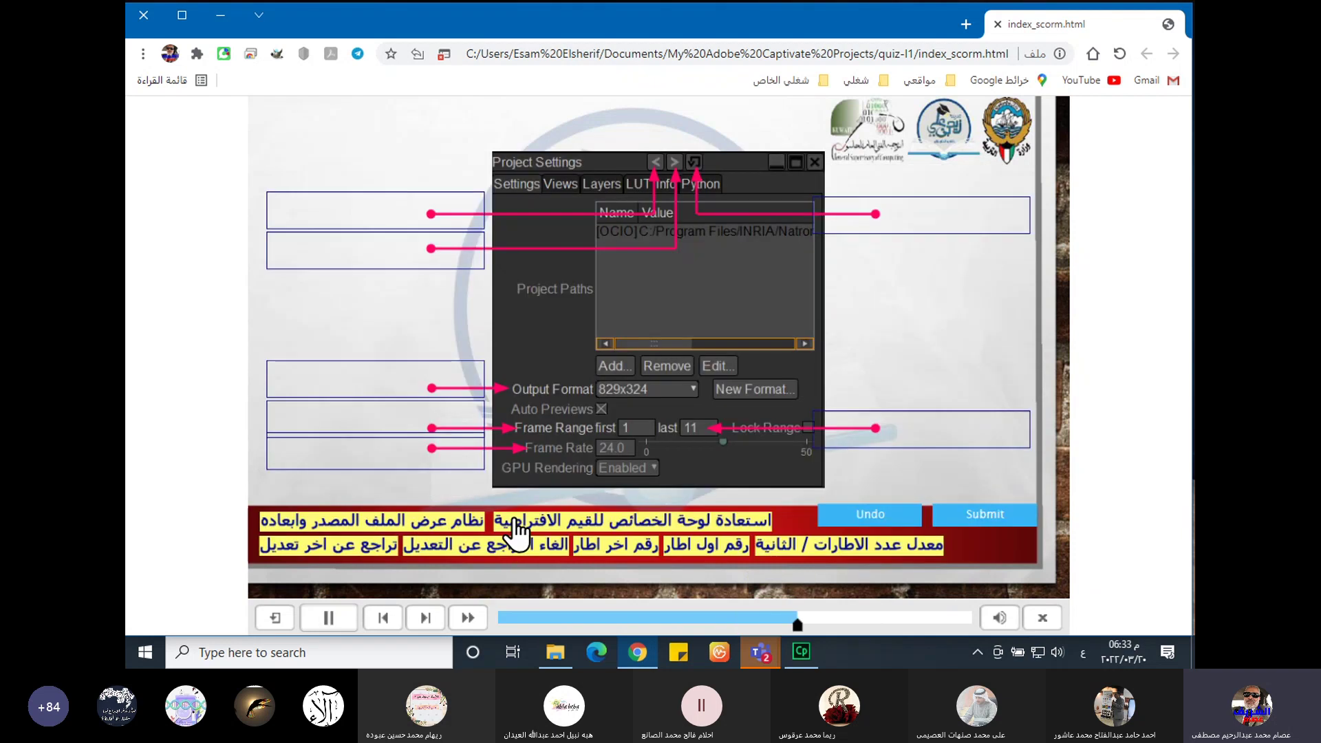
# - Fill the Project Settings question's seven boxes with the Arabic labels, undoing and replacing the last label تراجع عن اخر تعديل
pyautogui.moveTo(368, 531); pyautogui.dragTo(399, 468)
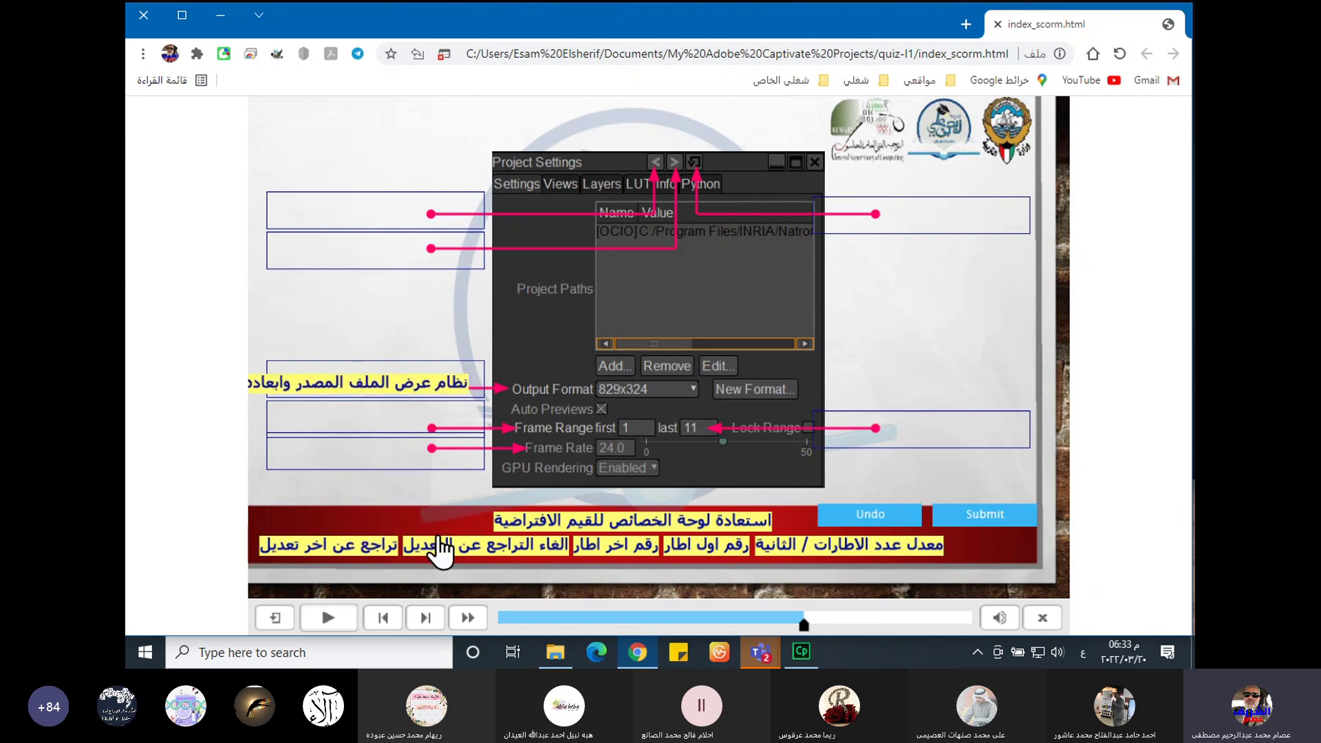
pyautogui.moveTo(549, 527); pyautogui.dragTo(819, 221)
pyautogui.moveTo(791, 559); pyautogui.dragTo(860, 446)
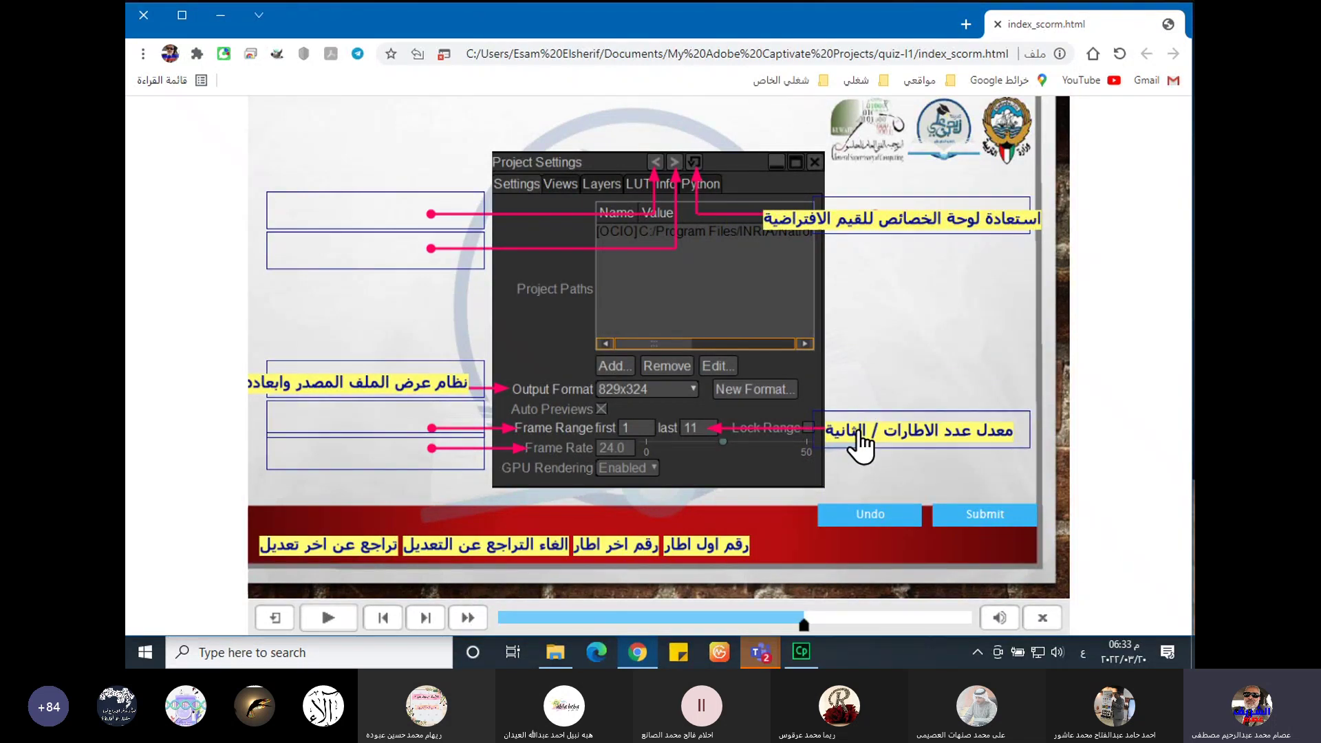
pyautogui.moveTo(616, 545); pyautogui.dragTo(375, 213)
pyautogui.moveTo(706, 545); pyautogui.dragTo(375, 249)
pyautogui.moveTo(485, 545); pyautogui.dragTo(399, 454)
pyautogui.moveTo(377, 546); pyautogui.dragTo(413, 424)
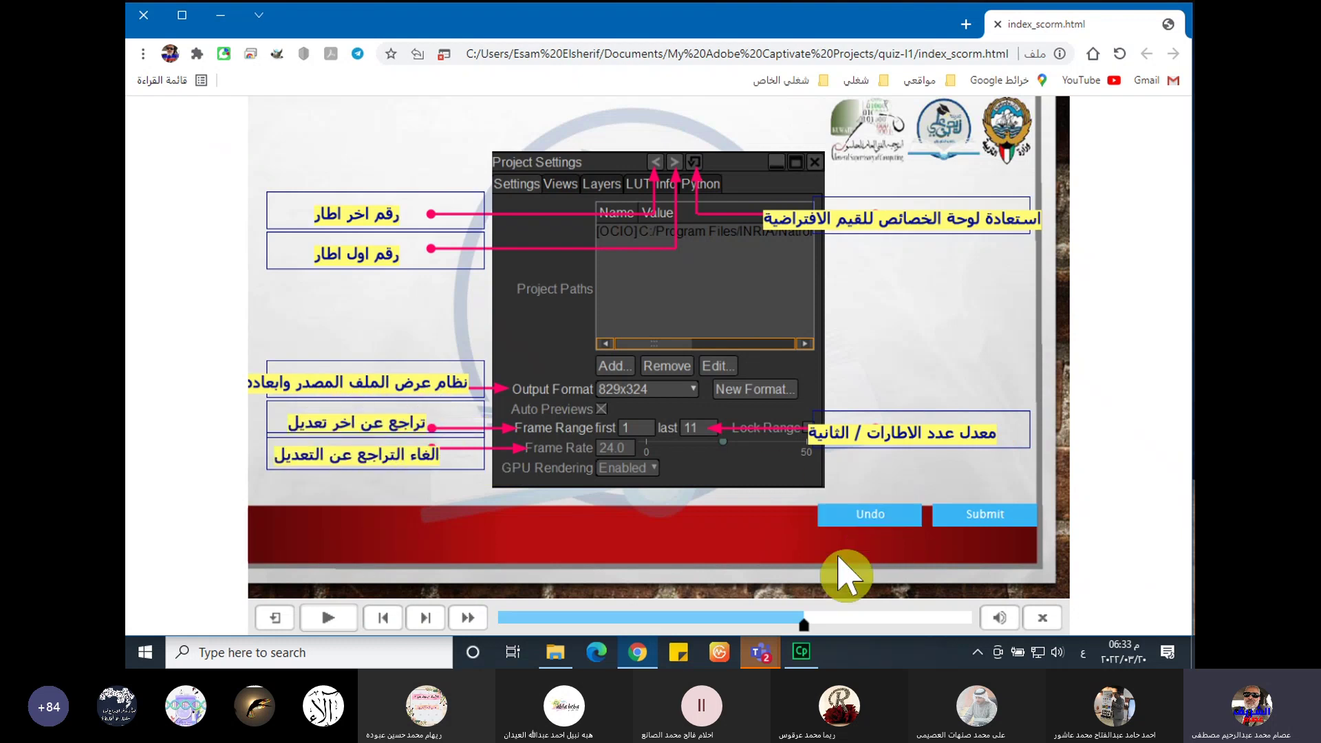
pyautogui.click(872, 519)
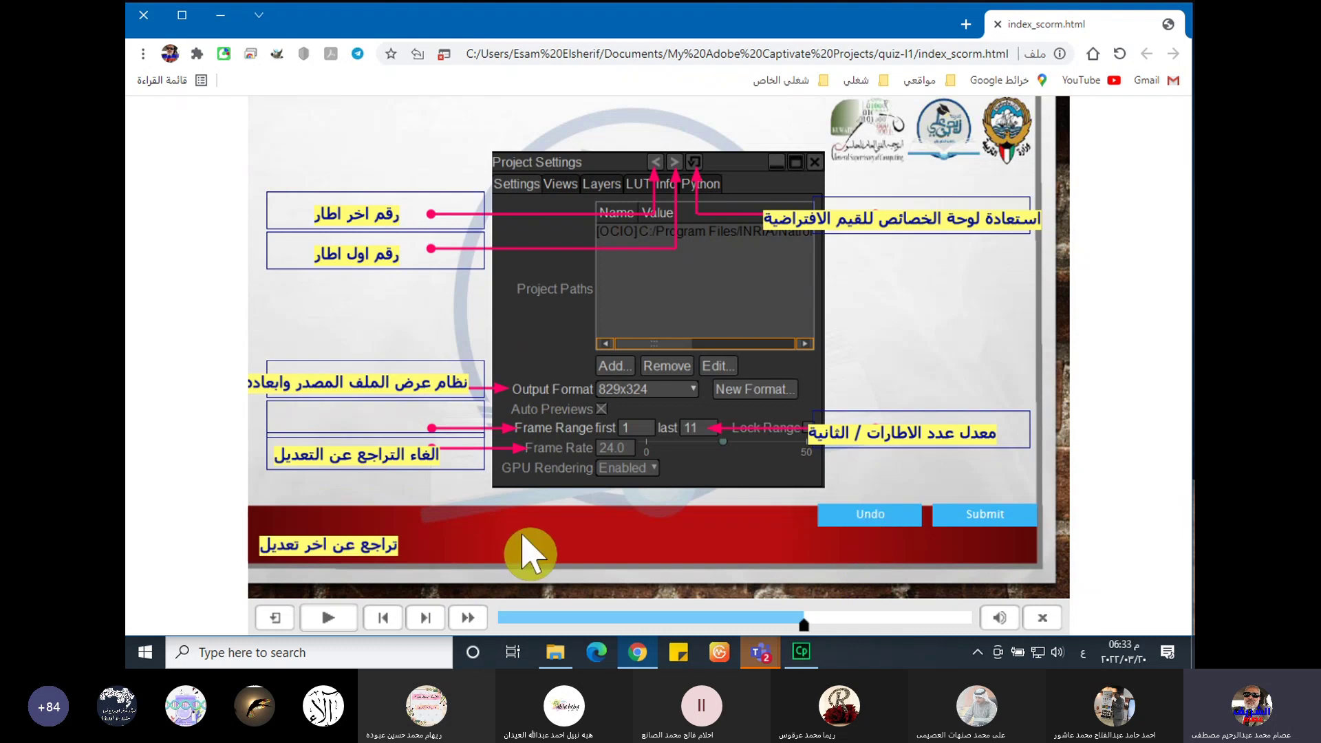
pyautogui.moveTo(371, 547); pyautogui.dragTo(403, 424)
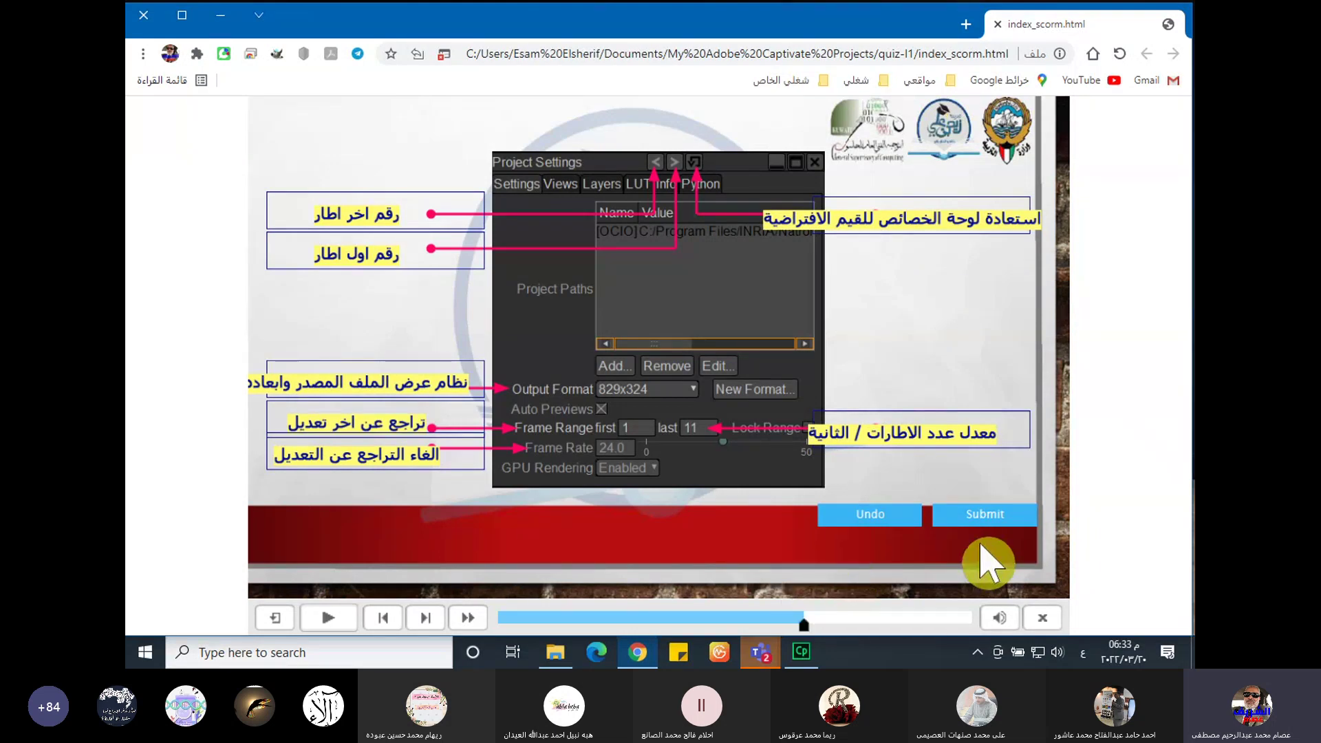
# - Submit the Project Settings answer and open the quiz review from the results page
pyautogui.click(991, 518)
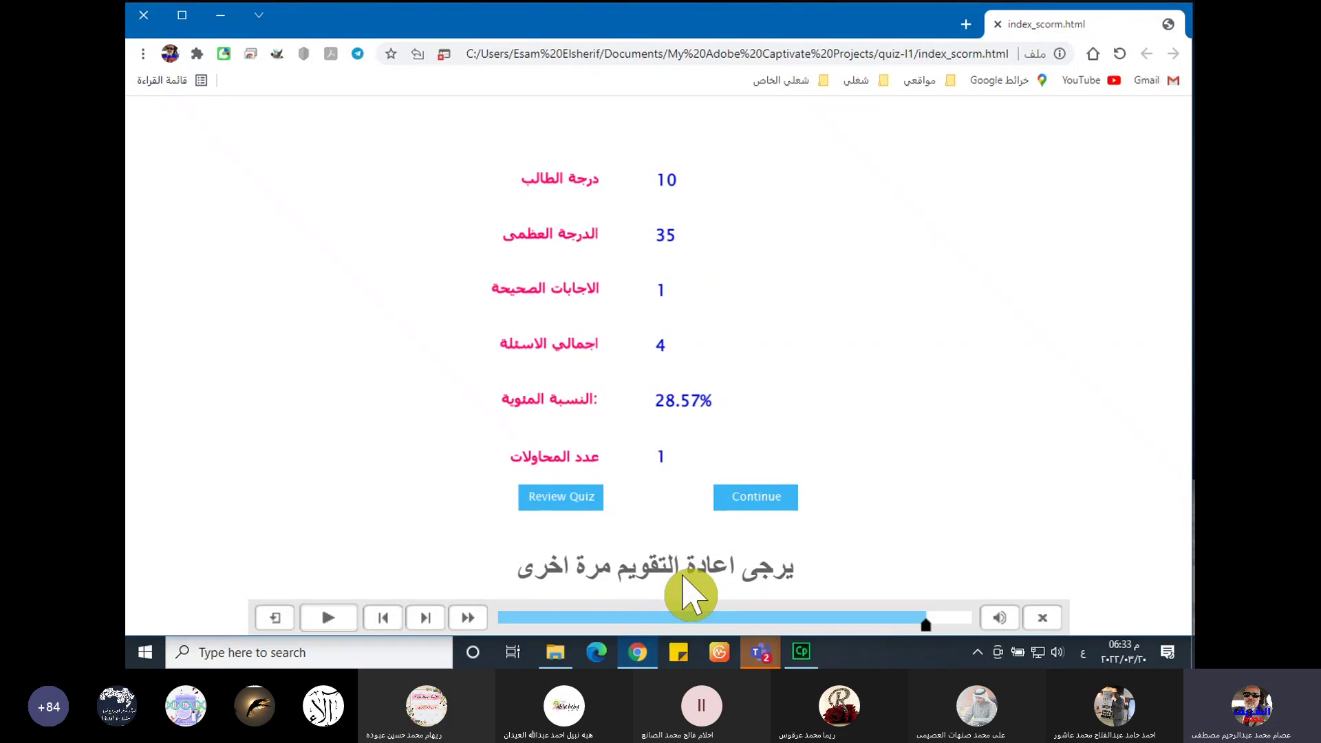
pyautogui.click(571, 496)
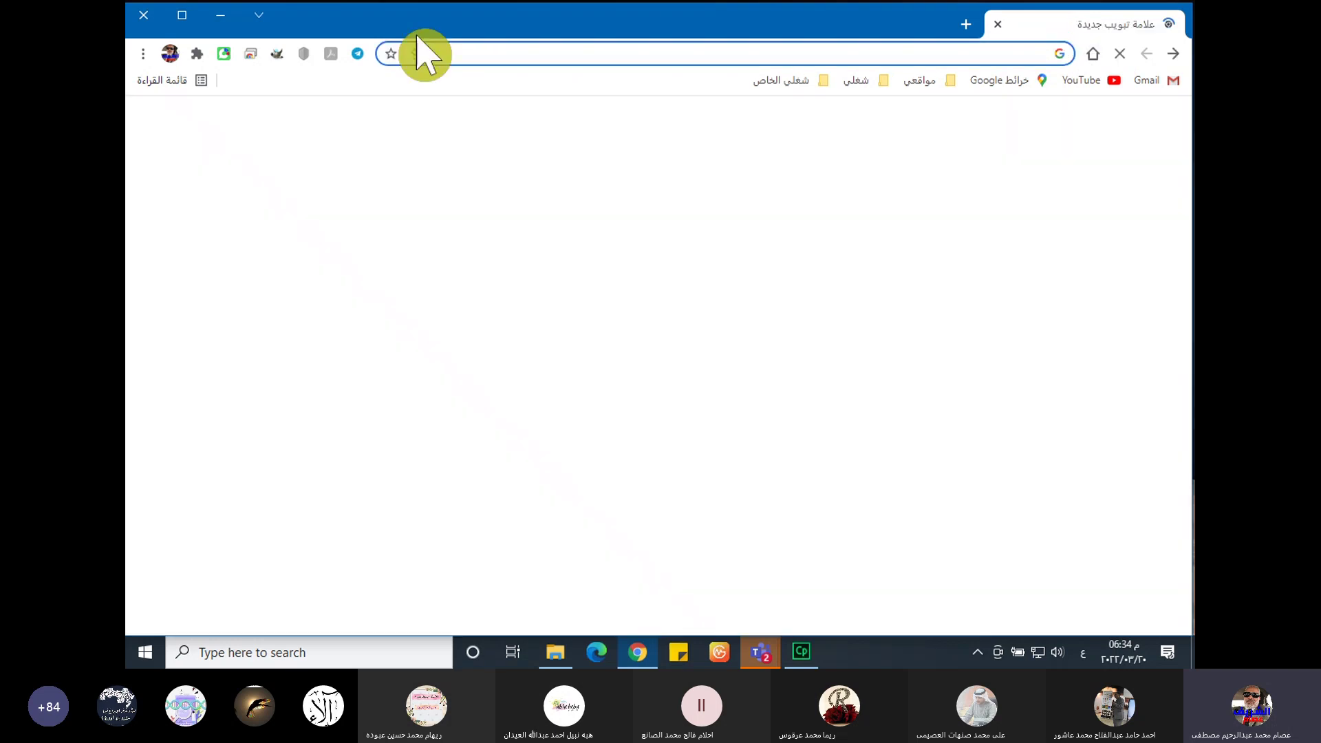
# - Switch from the browser to the Captivate project and open the question types available for insertion
pyautogui.click(221, 18)
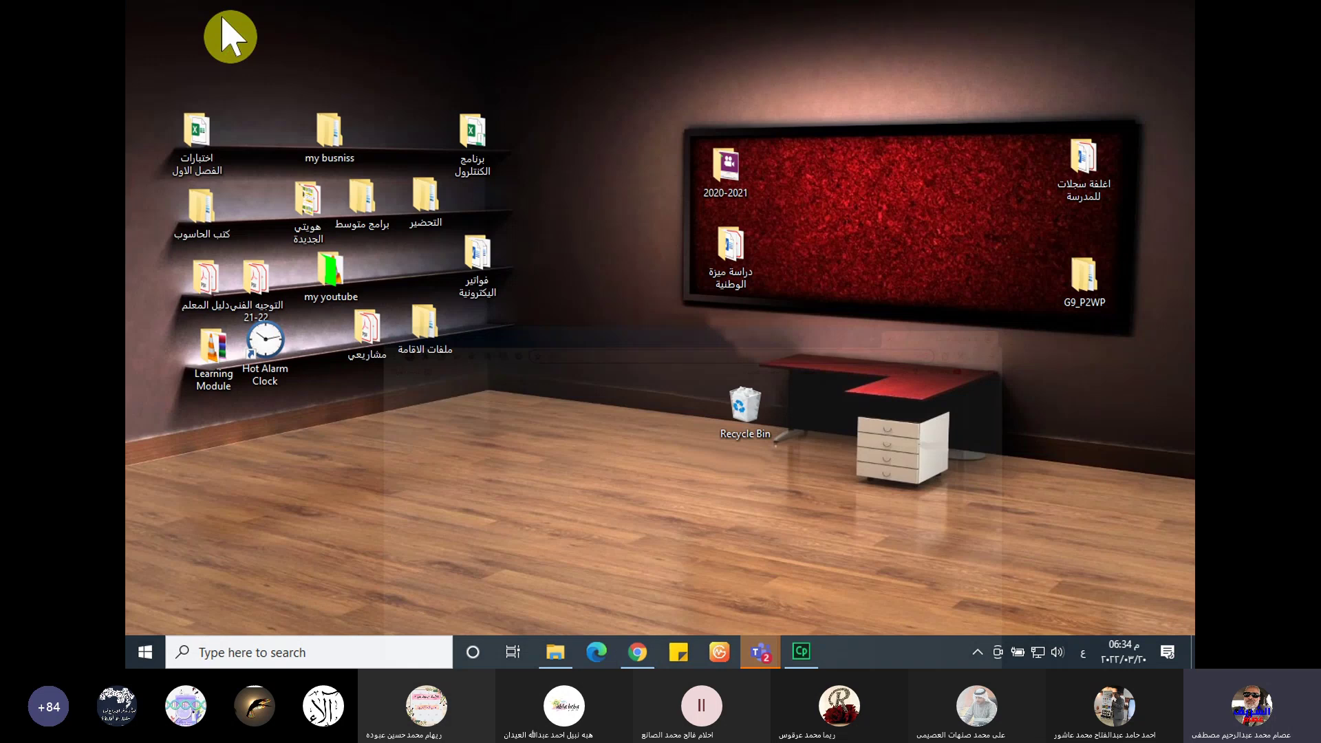
pyautogui.click(818, 653)
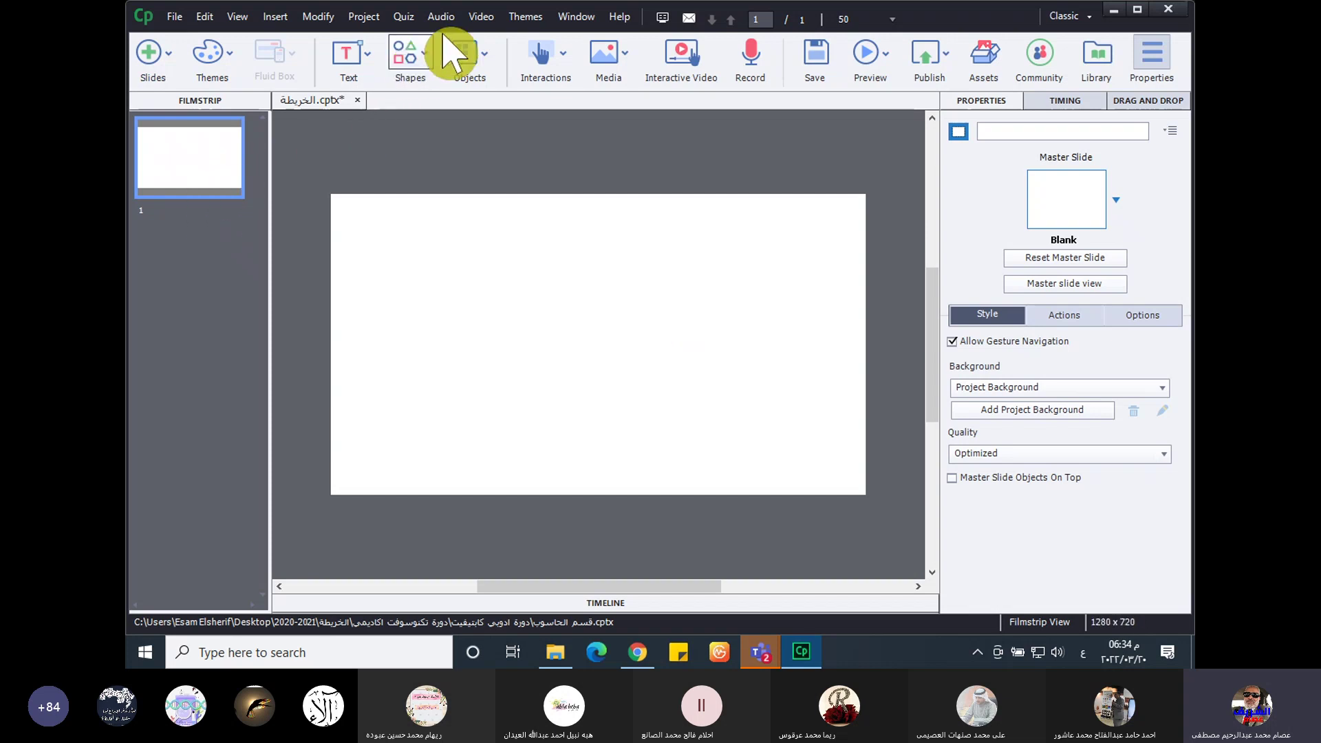
pyautogui.click(398, 17)
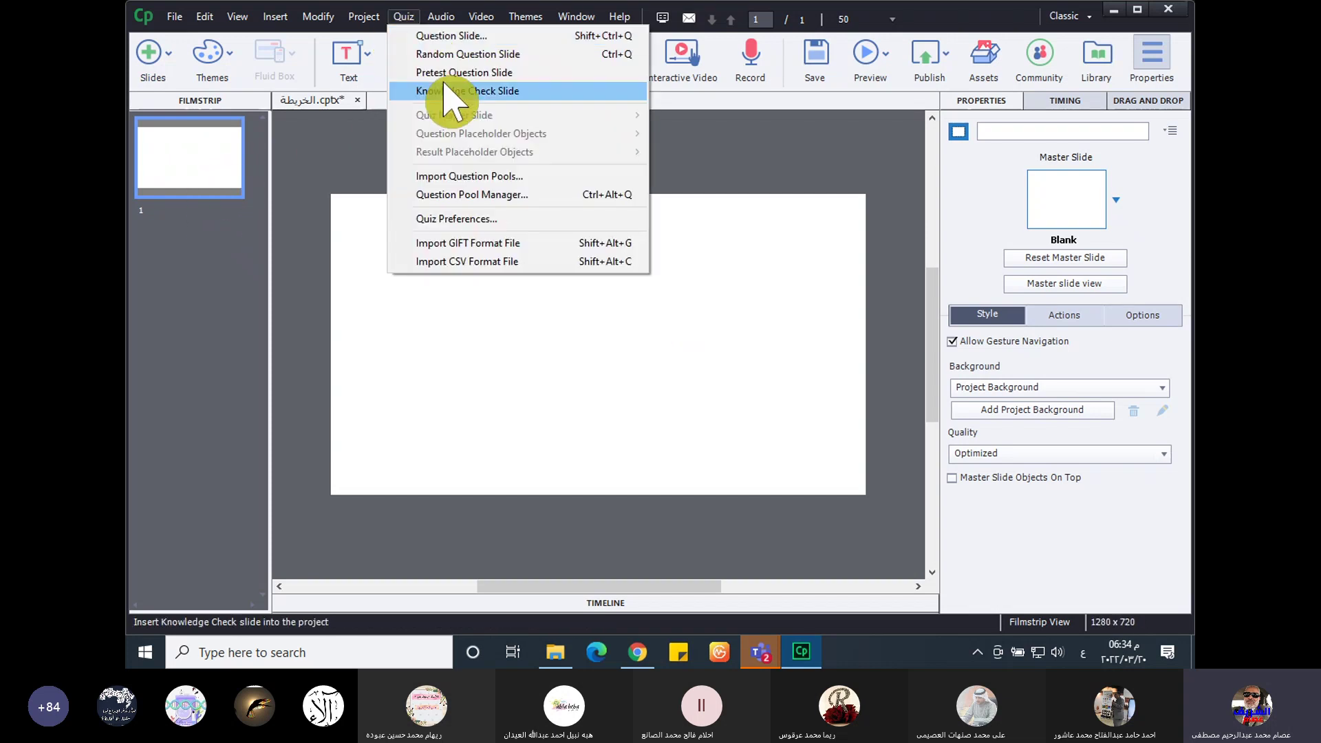
pyautogui.click(470, 41)
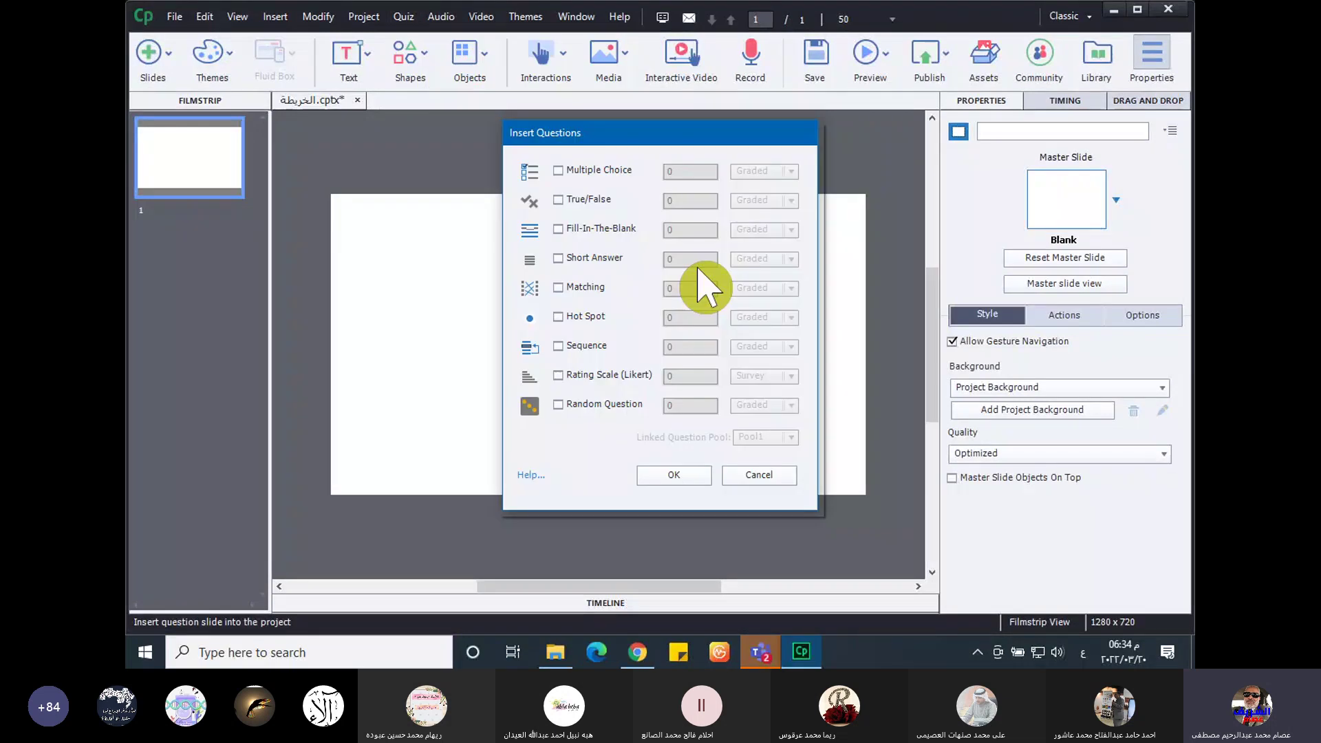
# - Insert one graded question slide each for Multiple Choice, True/False, Fill-In-The-Blank, Short Answer, Matching and Sequence
pyautogui.click(558, 172)
pyautogui.click(559, 201)
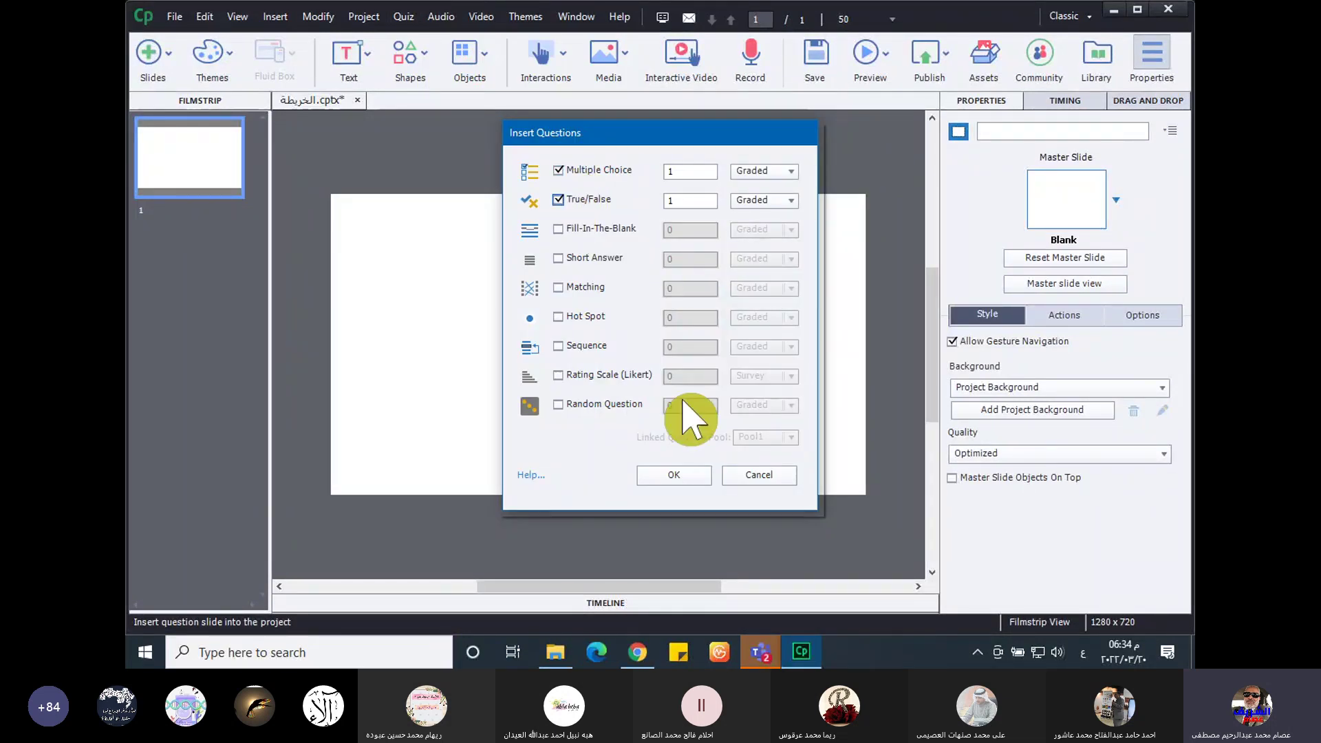
pyautogui.click(589, 229)
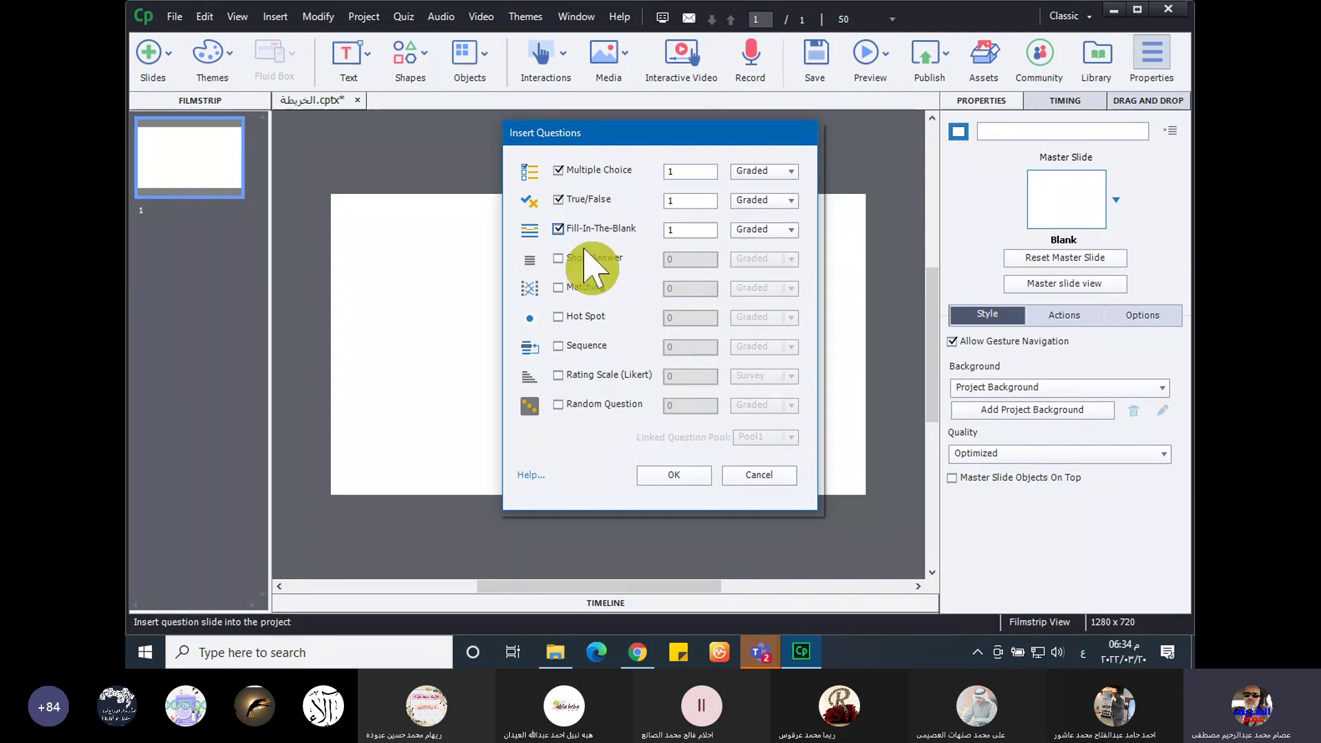
pyautogui.click(585, 259)
pyautogui.click(581, 287)
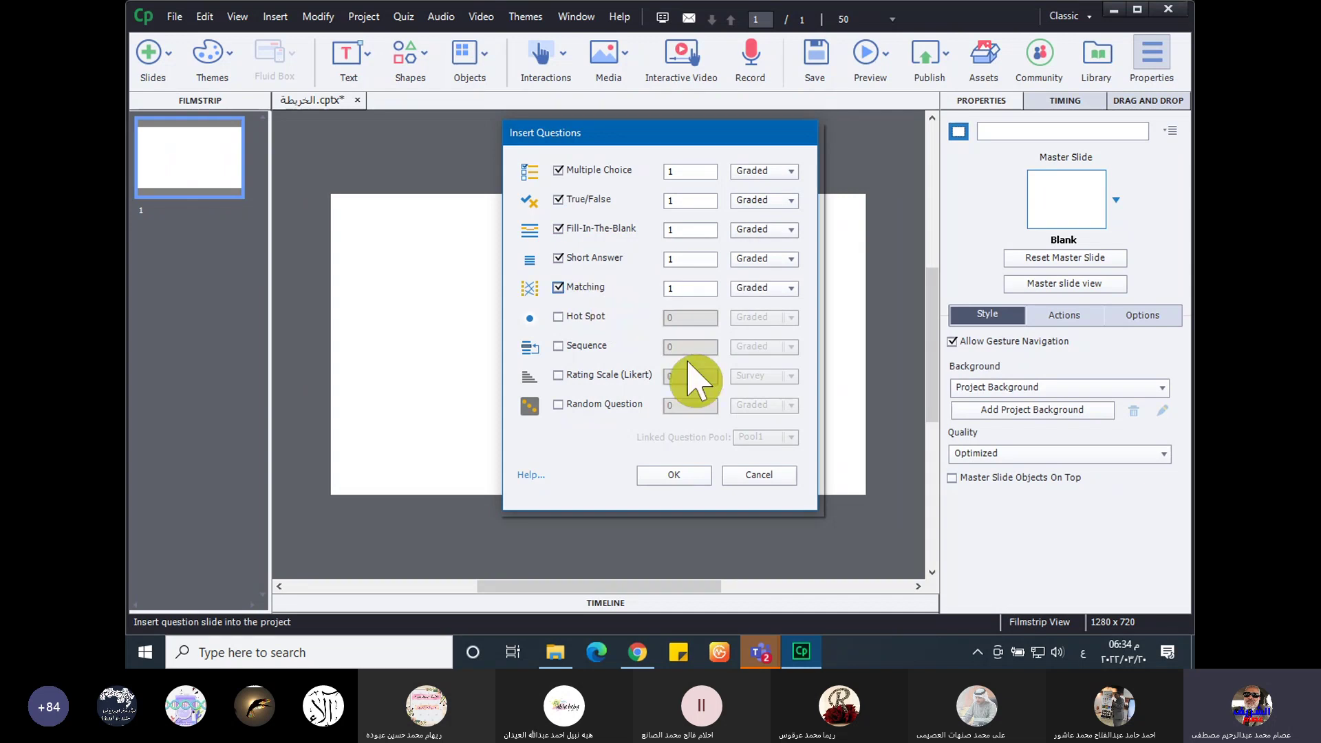
pyautogui.click(584, 348)
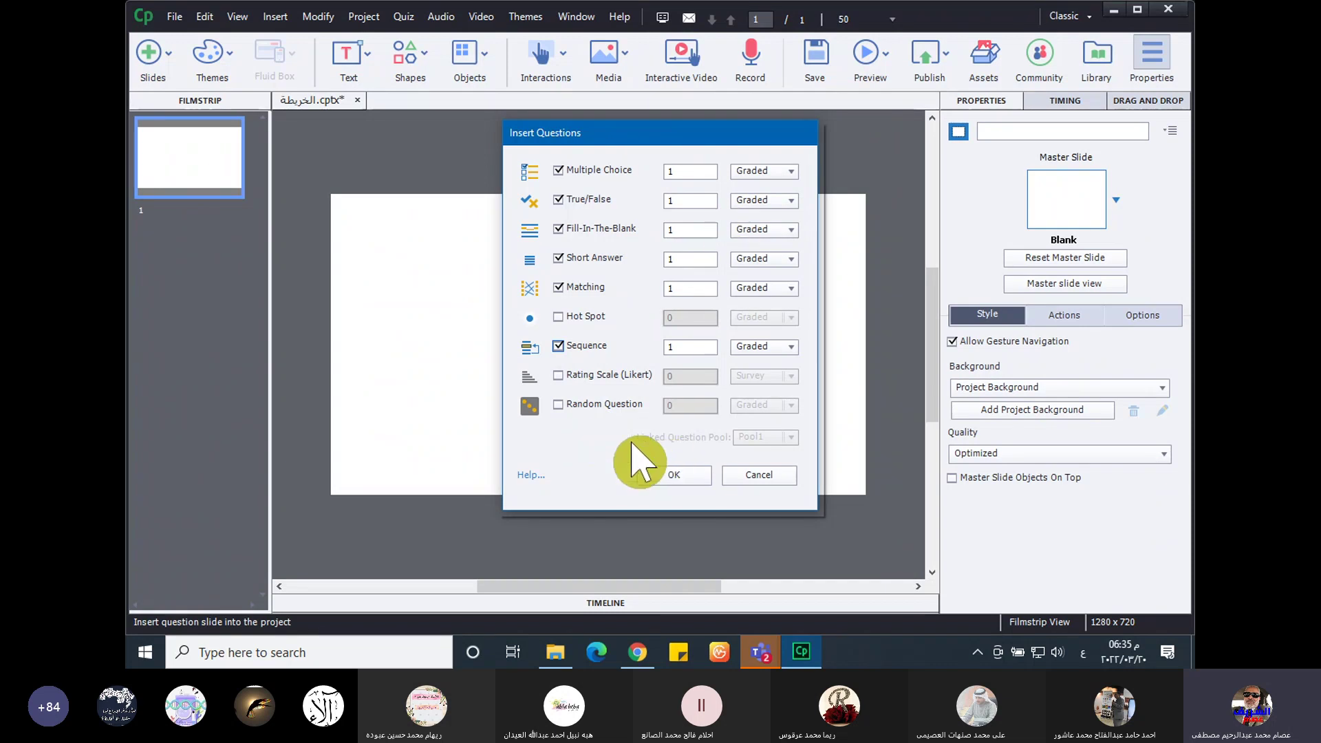
pyautogui.click(789, 172)
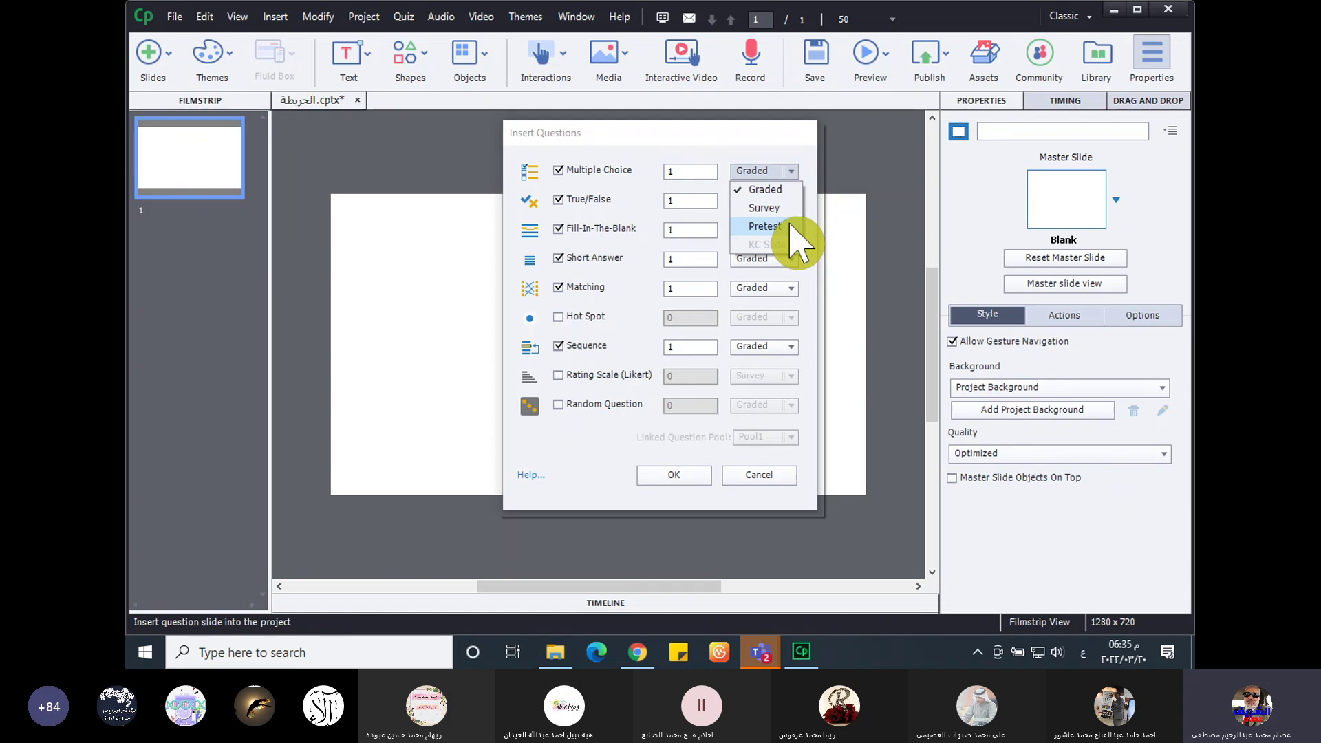
pyautogui.click(791, 191)
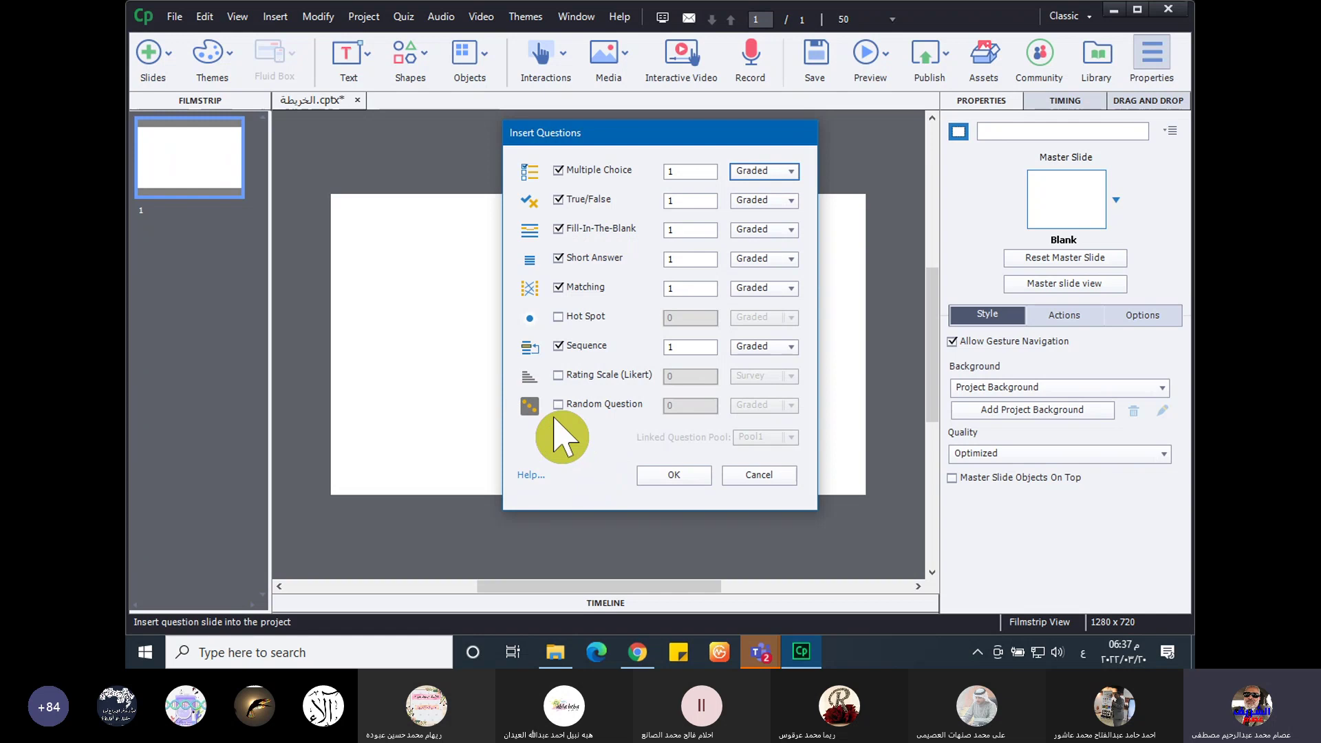
pyautogui.click(686, 475)
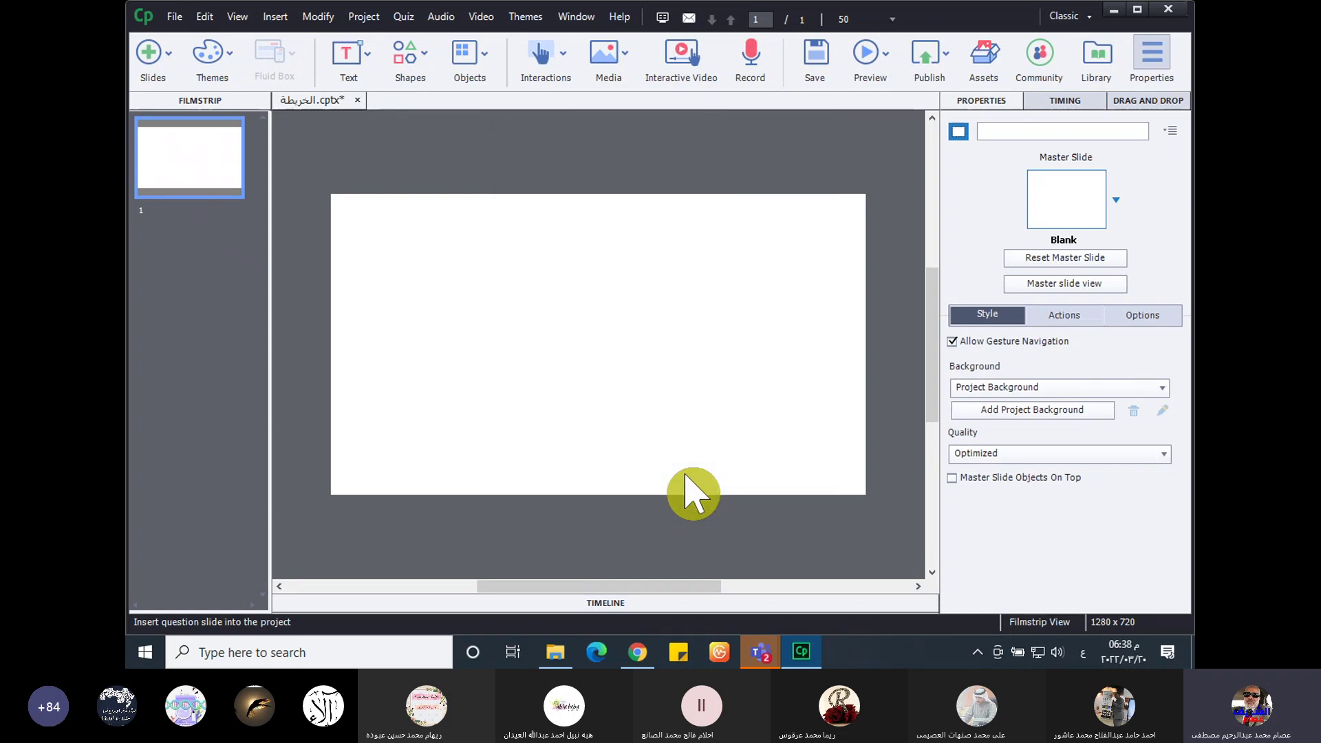
# - Replace the "You Scored:" label on the Quiz Results slide with الدرجة النهائية
pyautogui.click(205, 542)
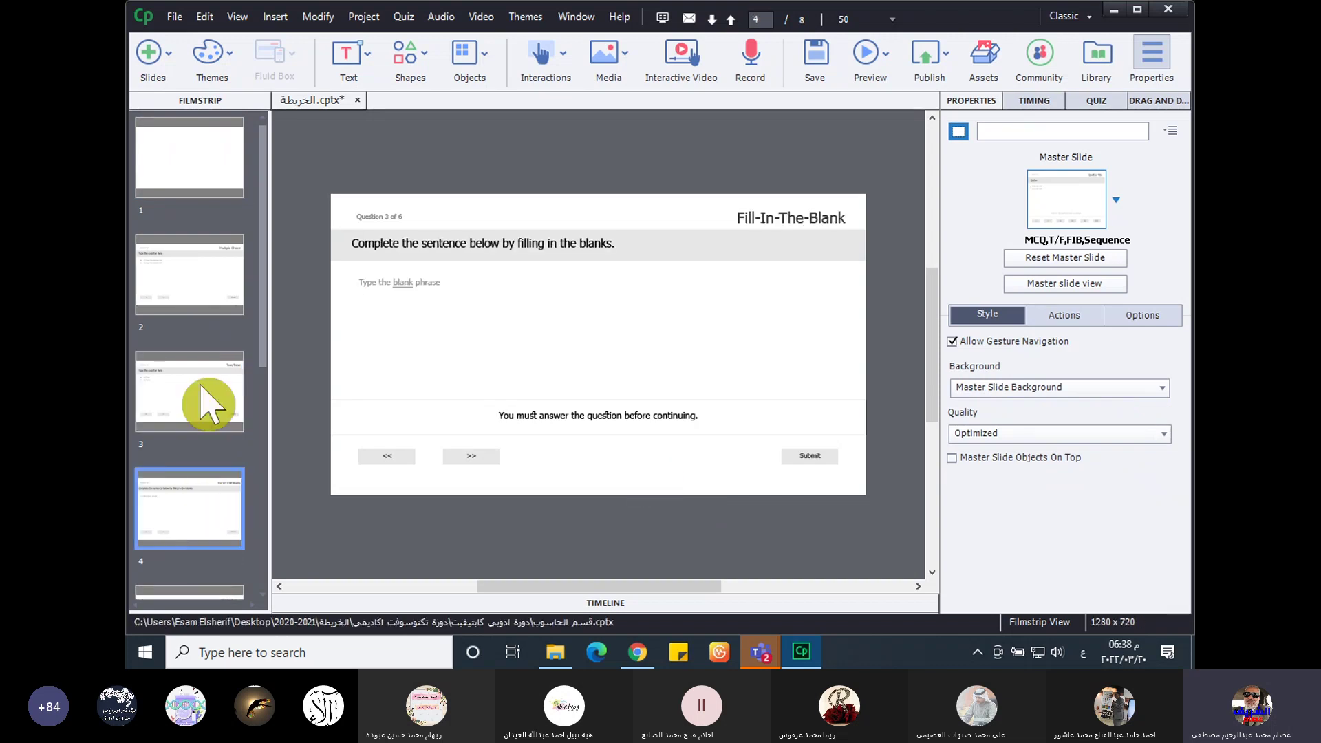
pyautogui.scroll(-5, 221, 482)
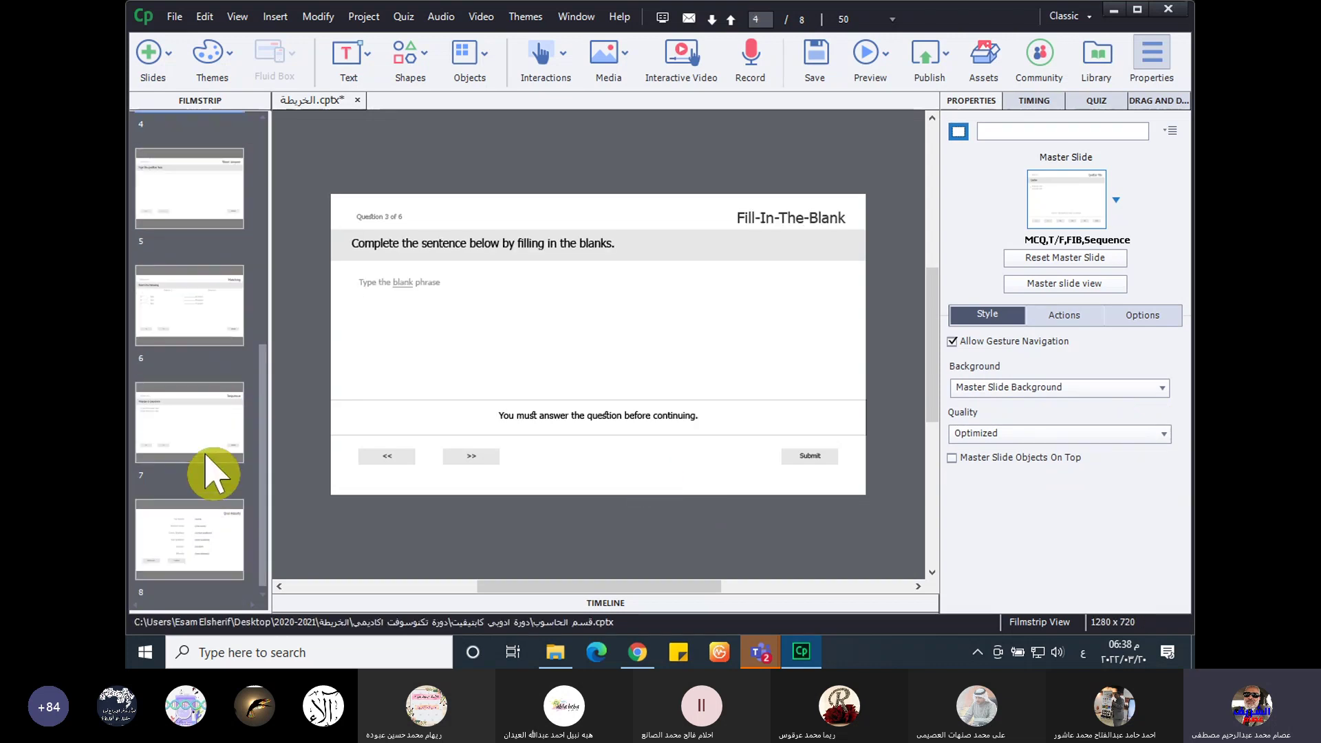
pyautogui.click(206, 554)
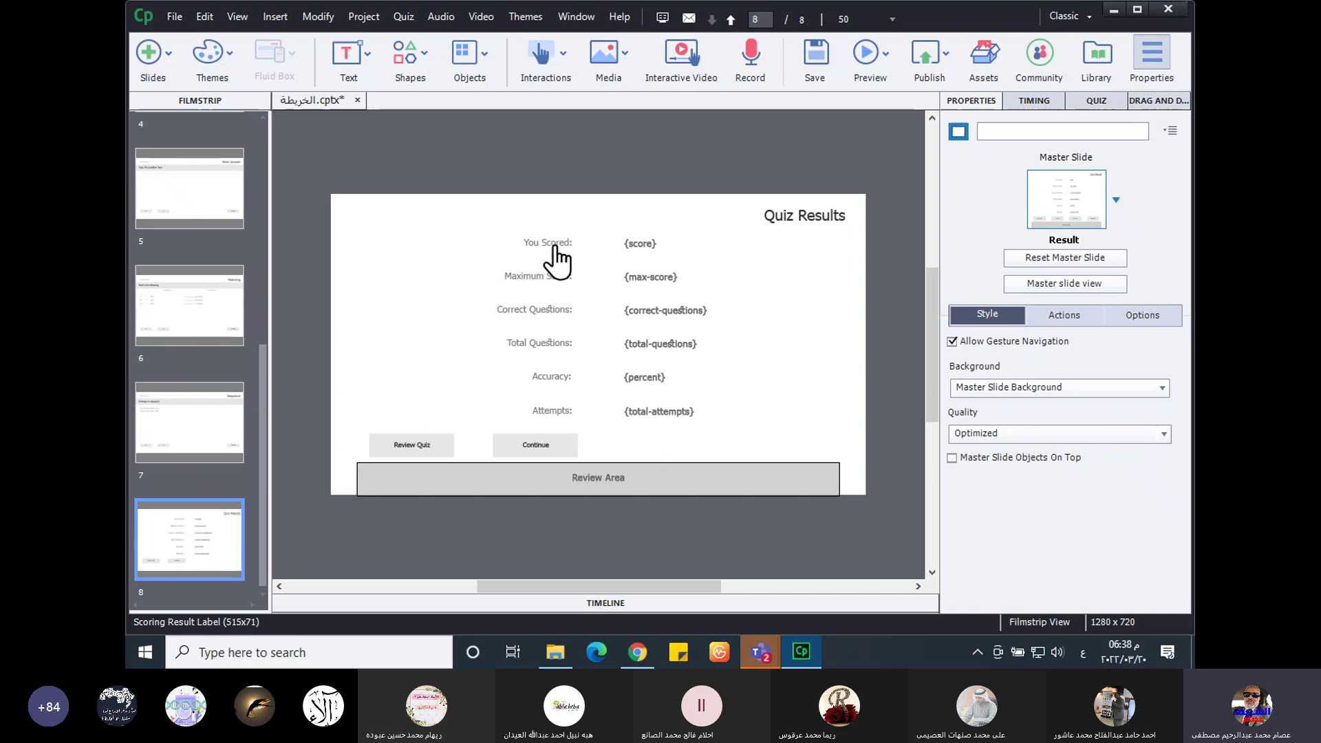
pyautogui.click(534, 245)
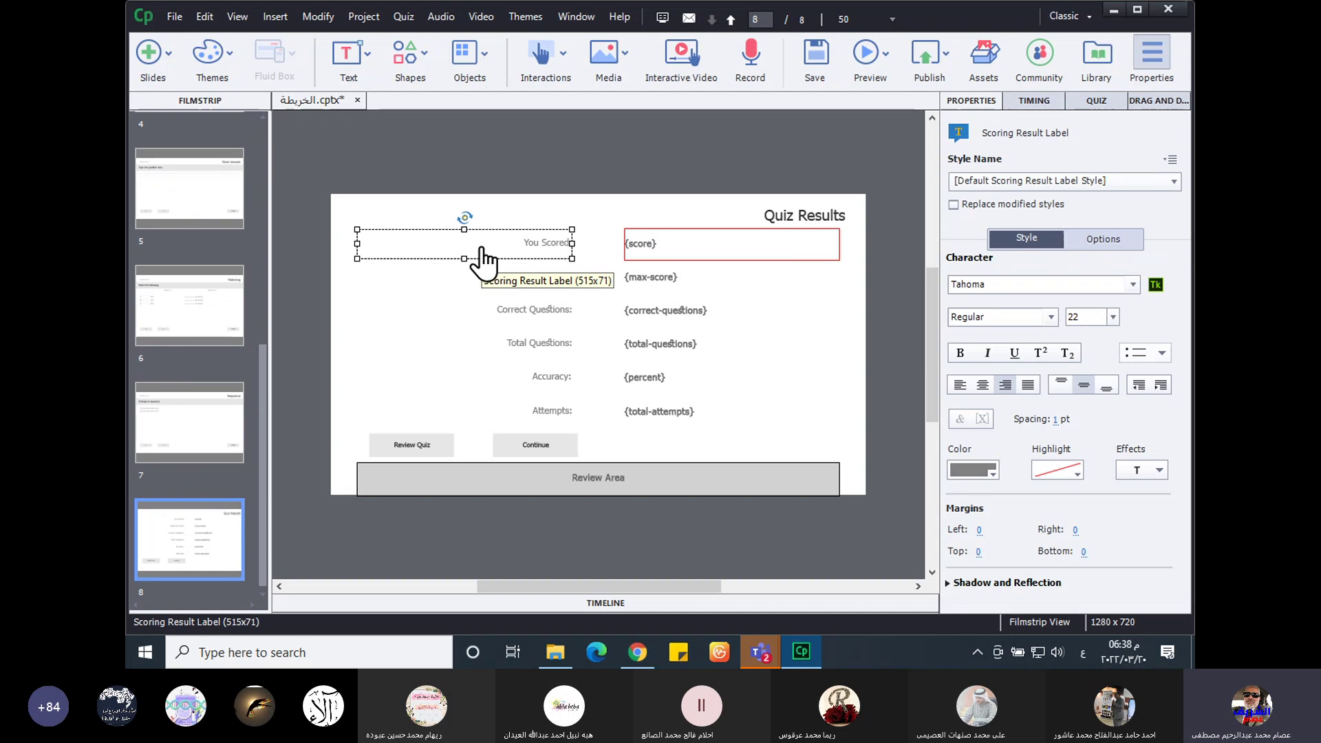
pyautogui.doubleClick(541, 240)
pyautogui.tripleClick(540, 238)
pyautogui.write('الدرج')
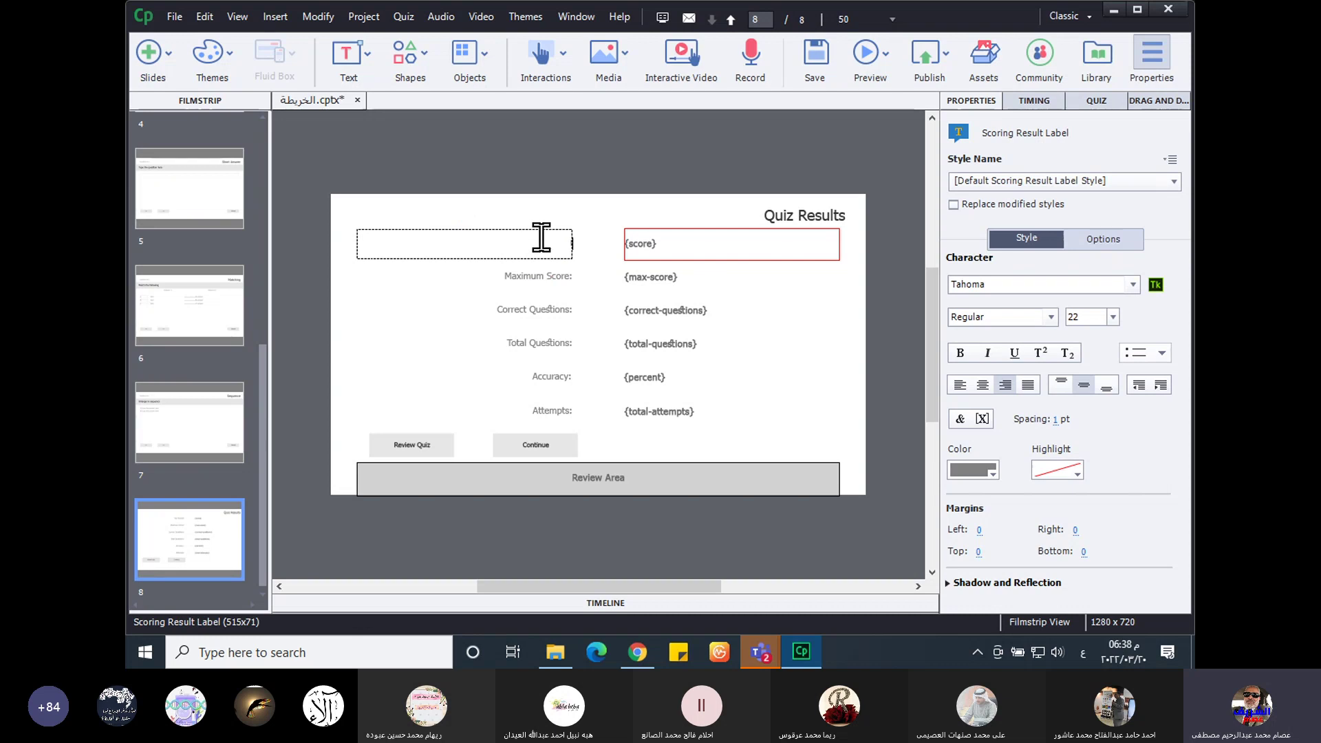
pyautogui.write('ة النهائية')
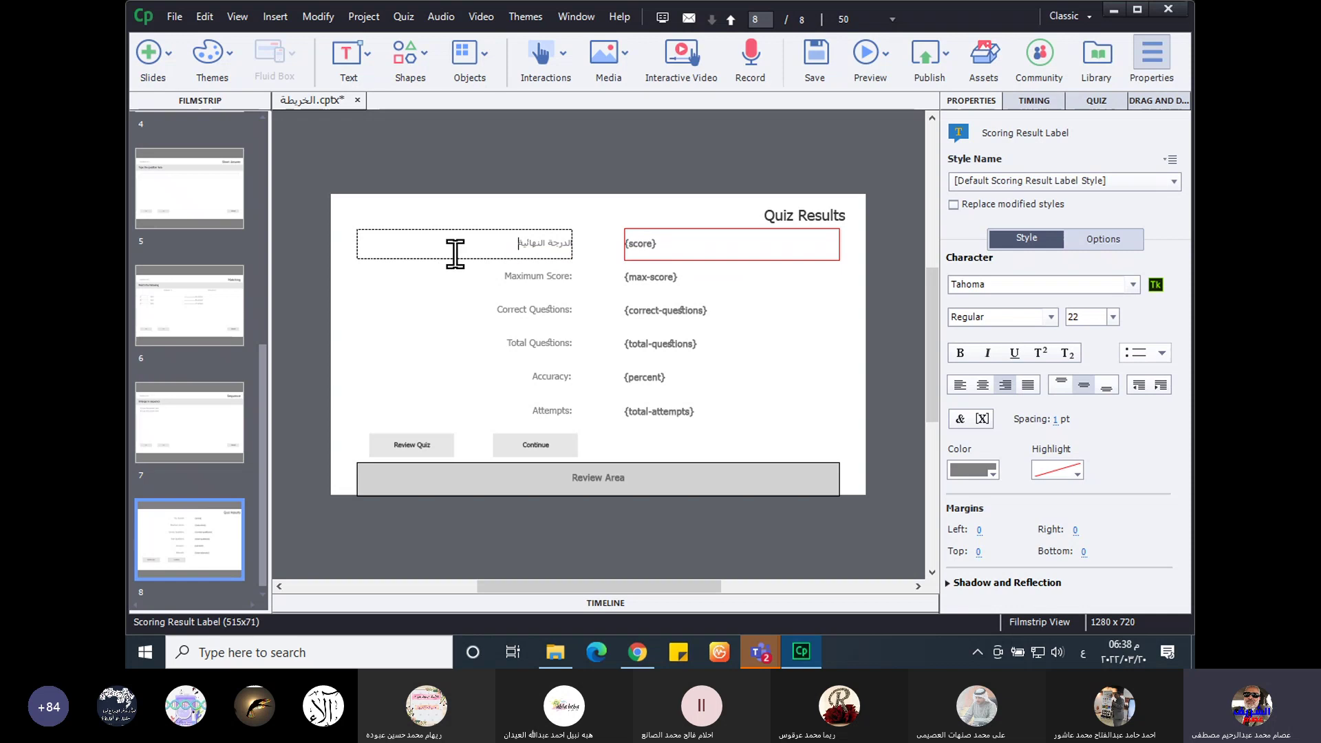
pyautogui.press('Escape')
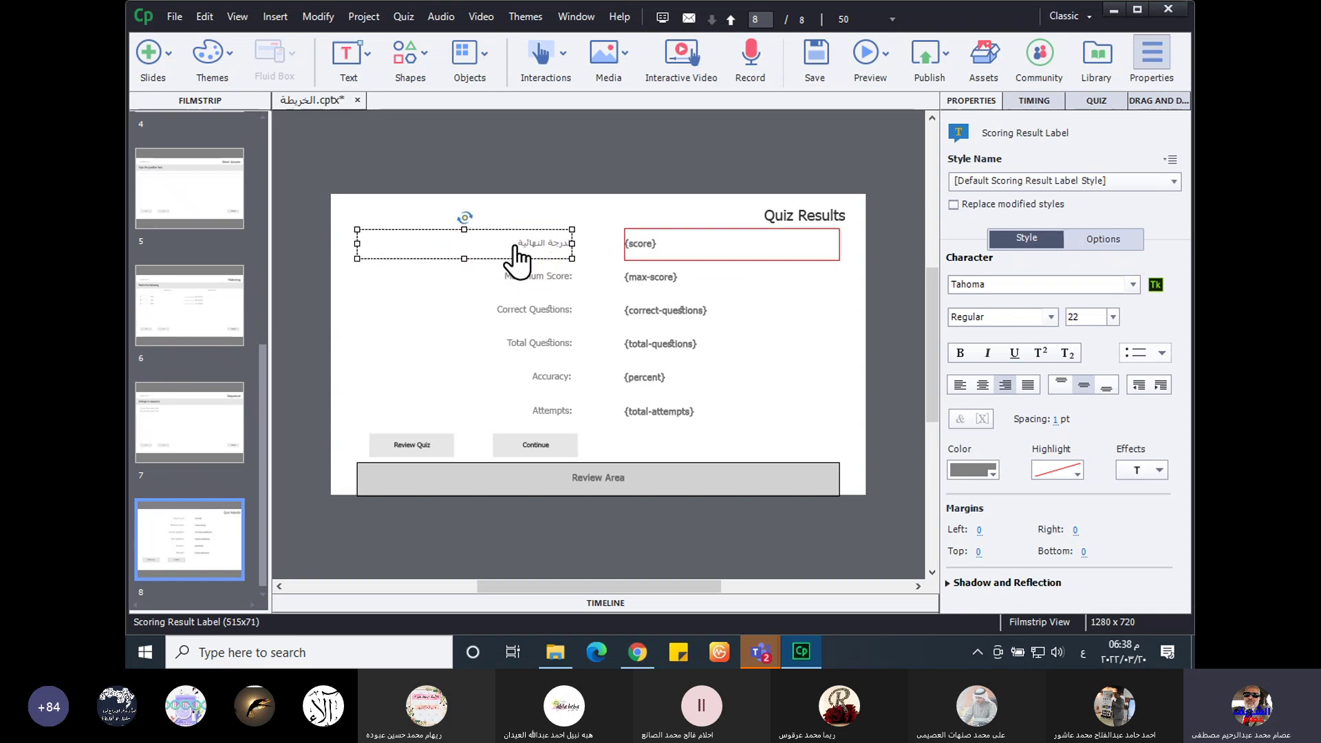
# - Swap the positions of the الدرجة النهائية label and its score field, and left-align the label text
pyautogui.moveTo(517, 260)
pyautogui.mouseDown()
pyautogui.moveTo(782, 207)
pyautogui.moveTo(787, 247)
pyautogui.moveTo(487, 256)
pyautogui.moveTo(518, 258)
pyautogui.mouseUp()
pyautogui.click(740, 238)
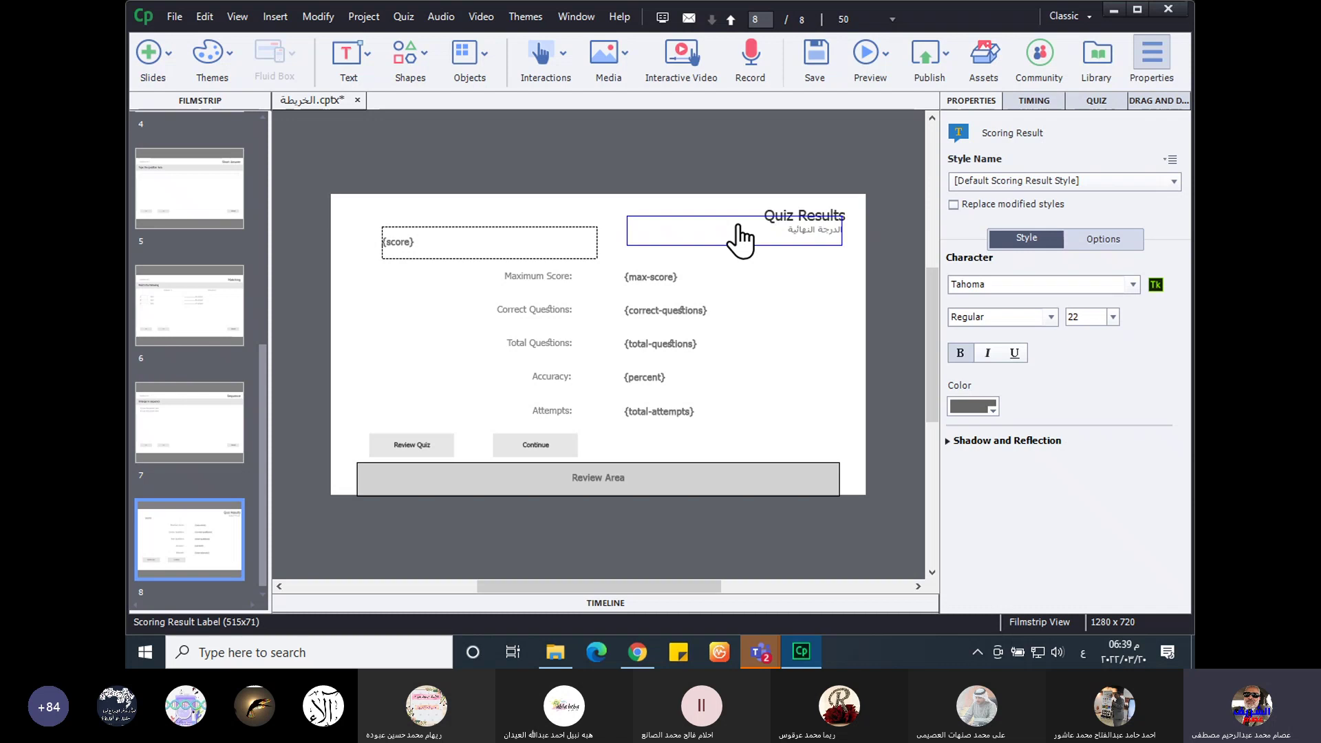
pyautogui.moveTo(737, 247); pyautogui.dragTo(712, 258)
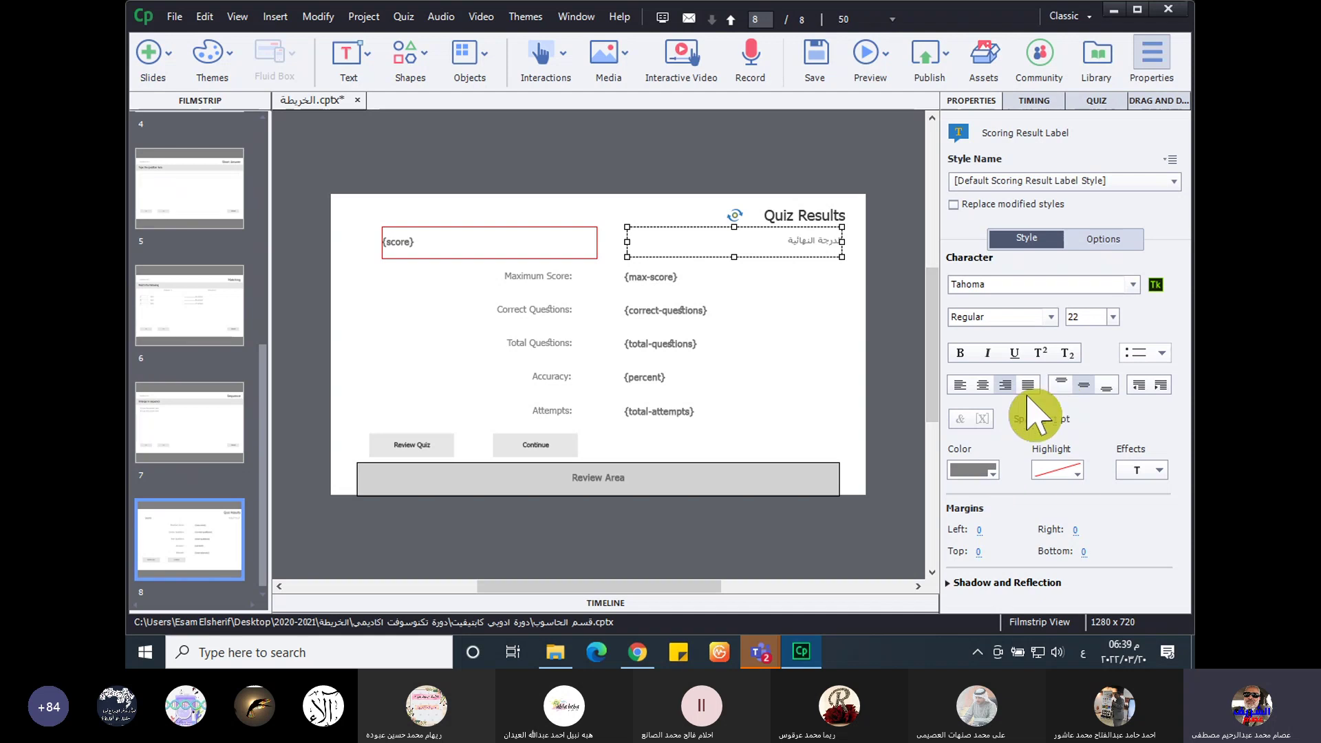
pyautogui.click(960, 385)
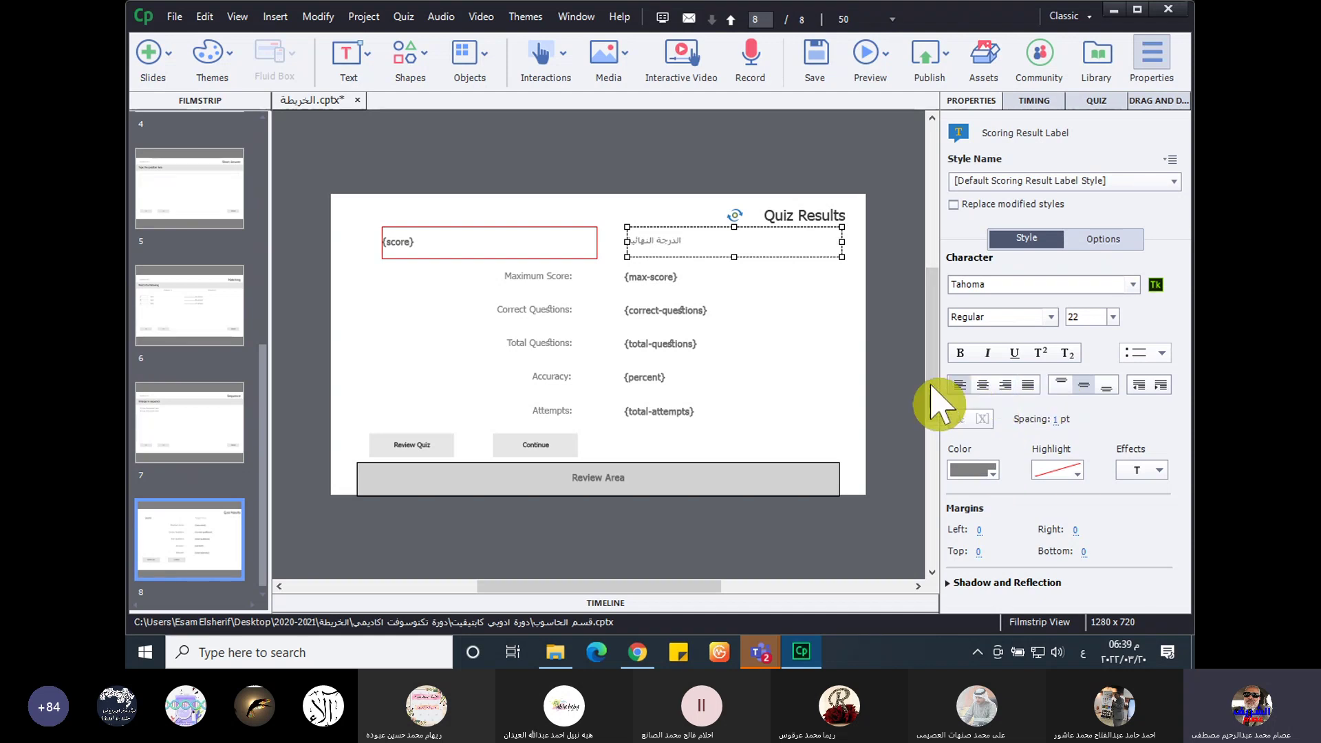
# - Undo the score label's left alignment and its position swap with the score field
pyautogui.click(541, 247)
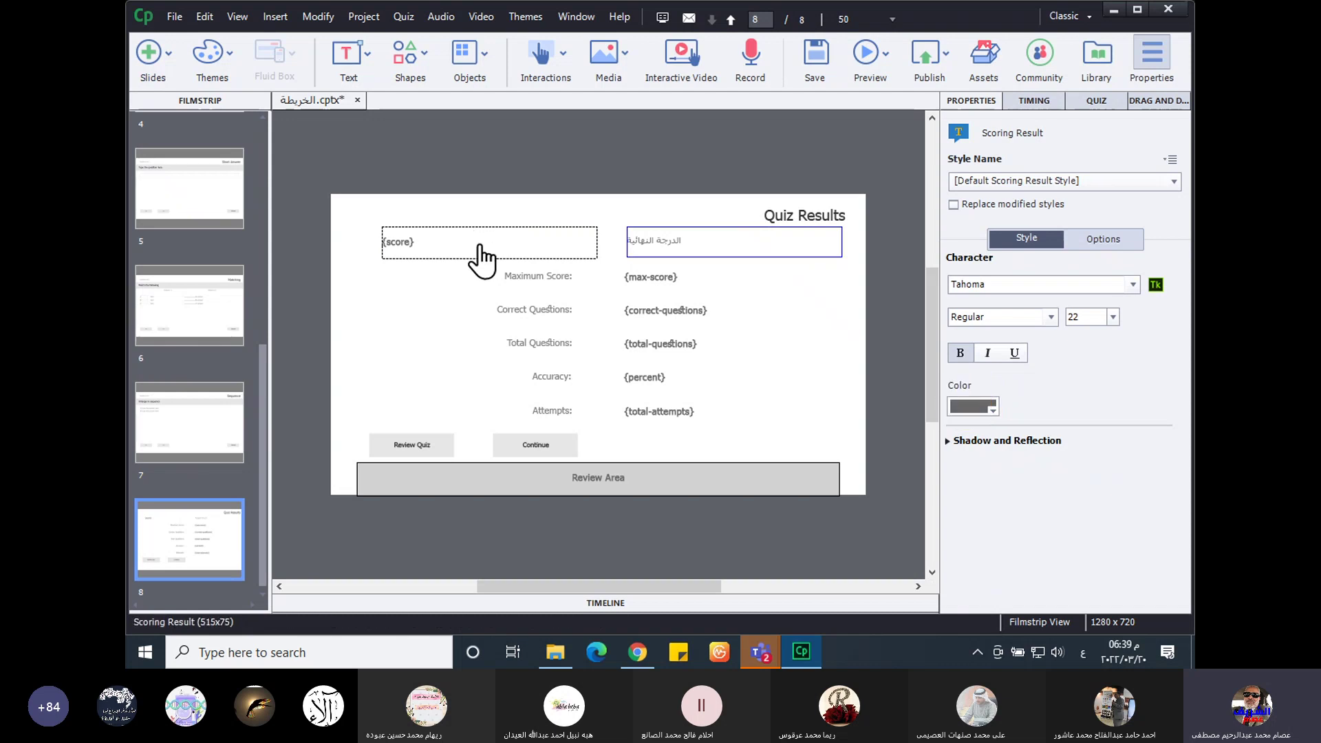
pyautogui.click(579, 239)
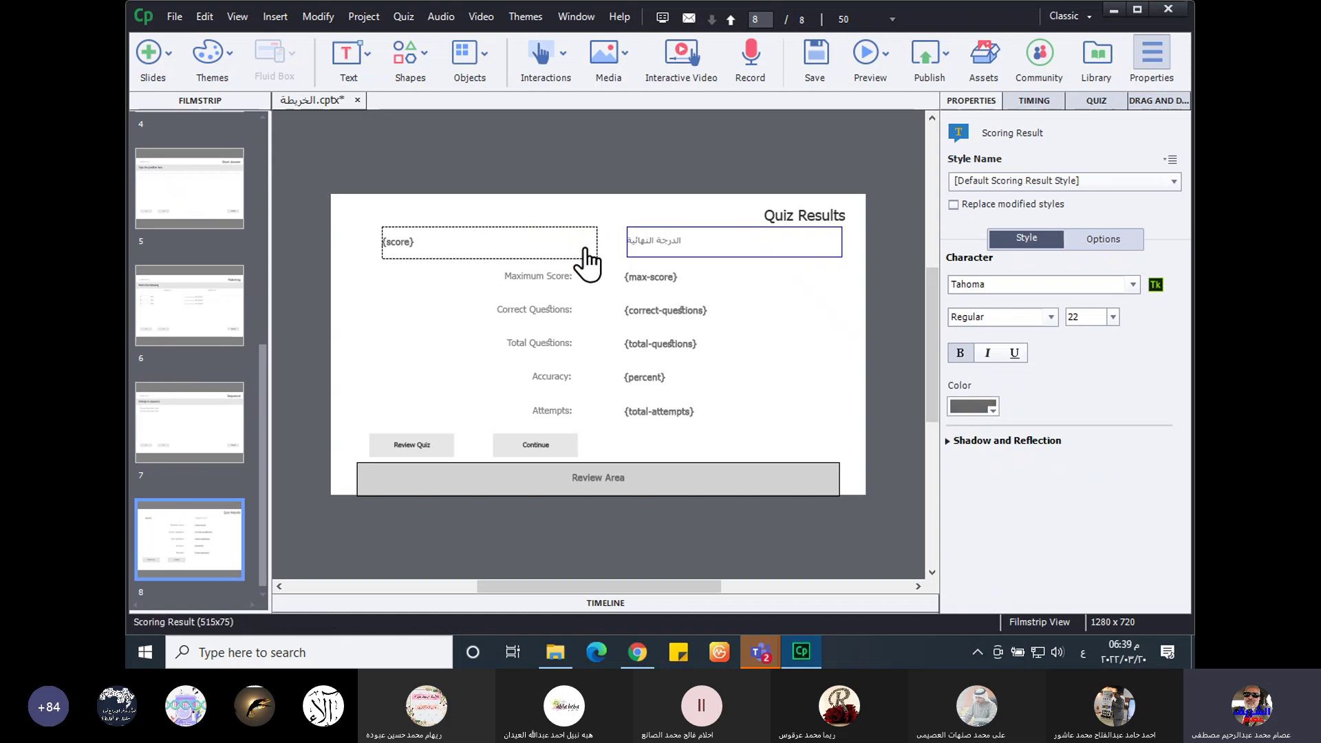
pyautogui.click(584, 255)
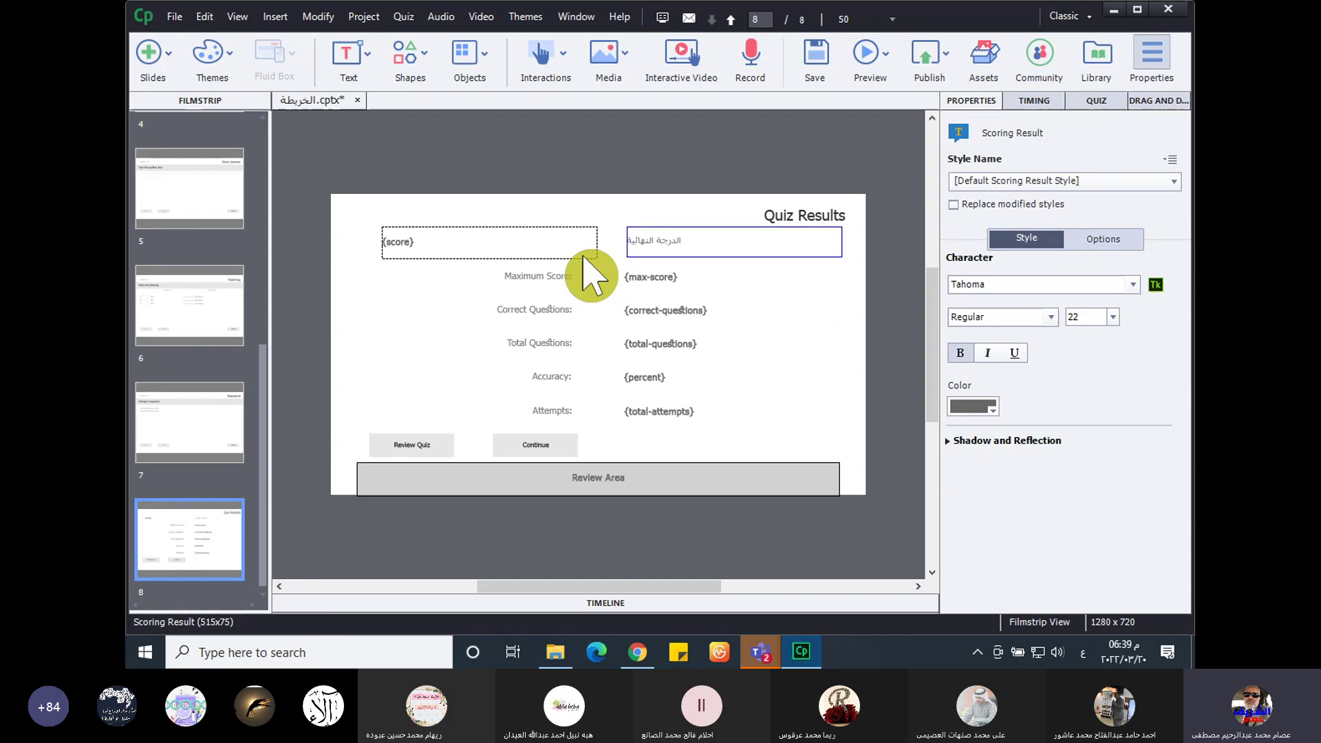
pyautogui.click(586, 265)
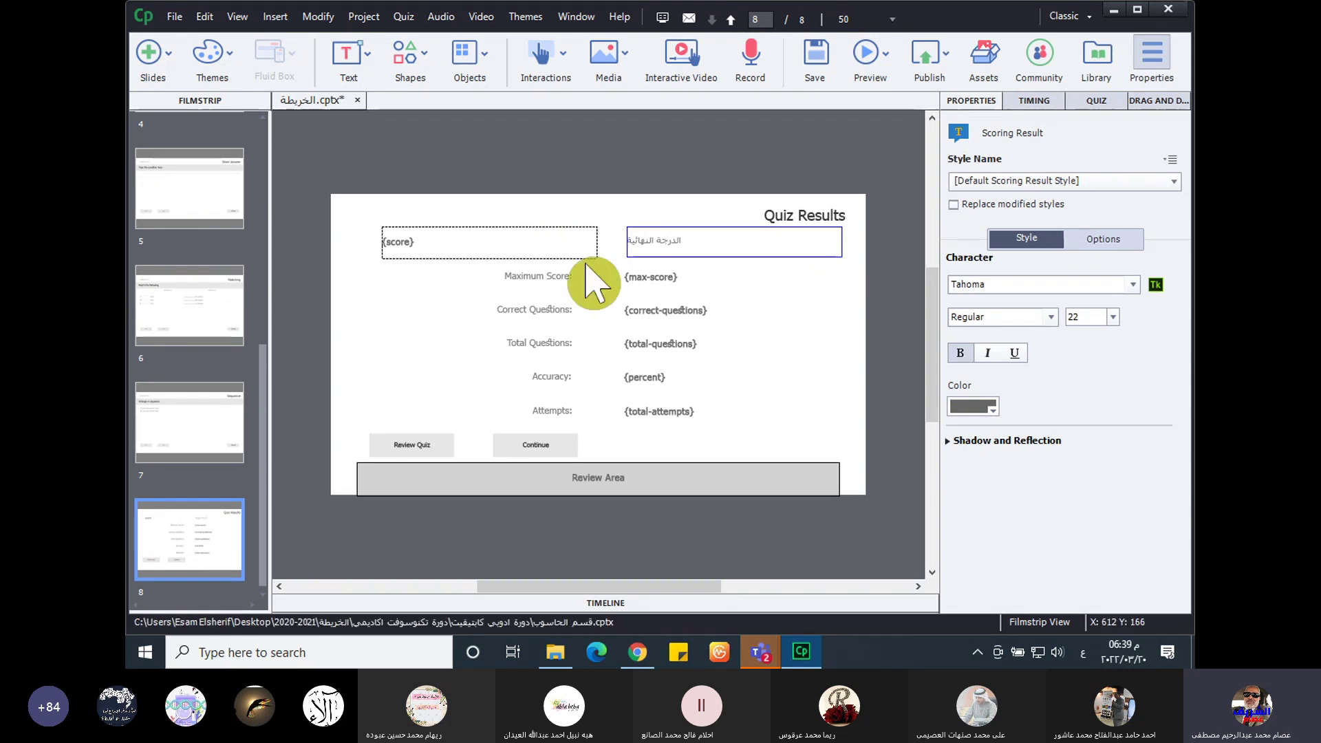
pyautogui.click(539, 282)
pyautogui.click(543, 247)
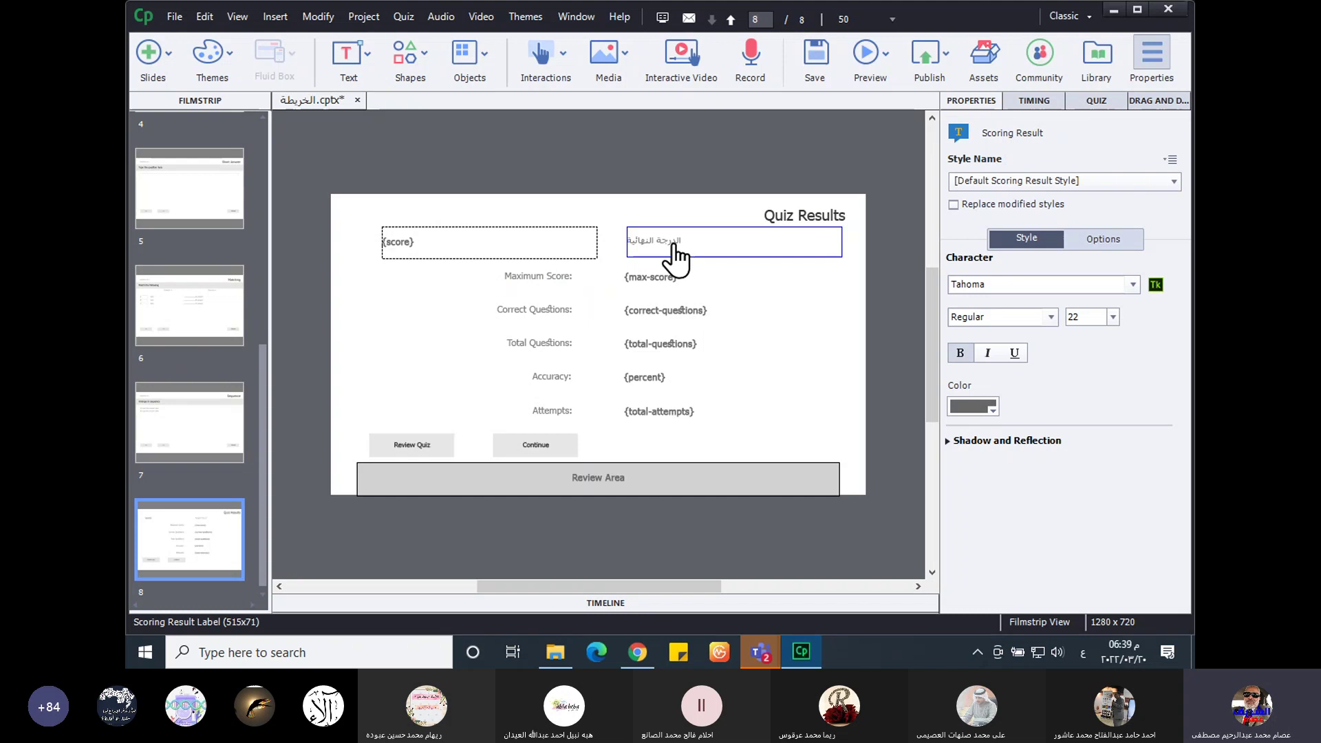
pyautogui.hotkey('ctrl', 'z')
pyautogui.hotkey('ctrl', 'z')
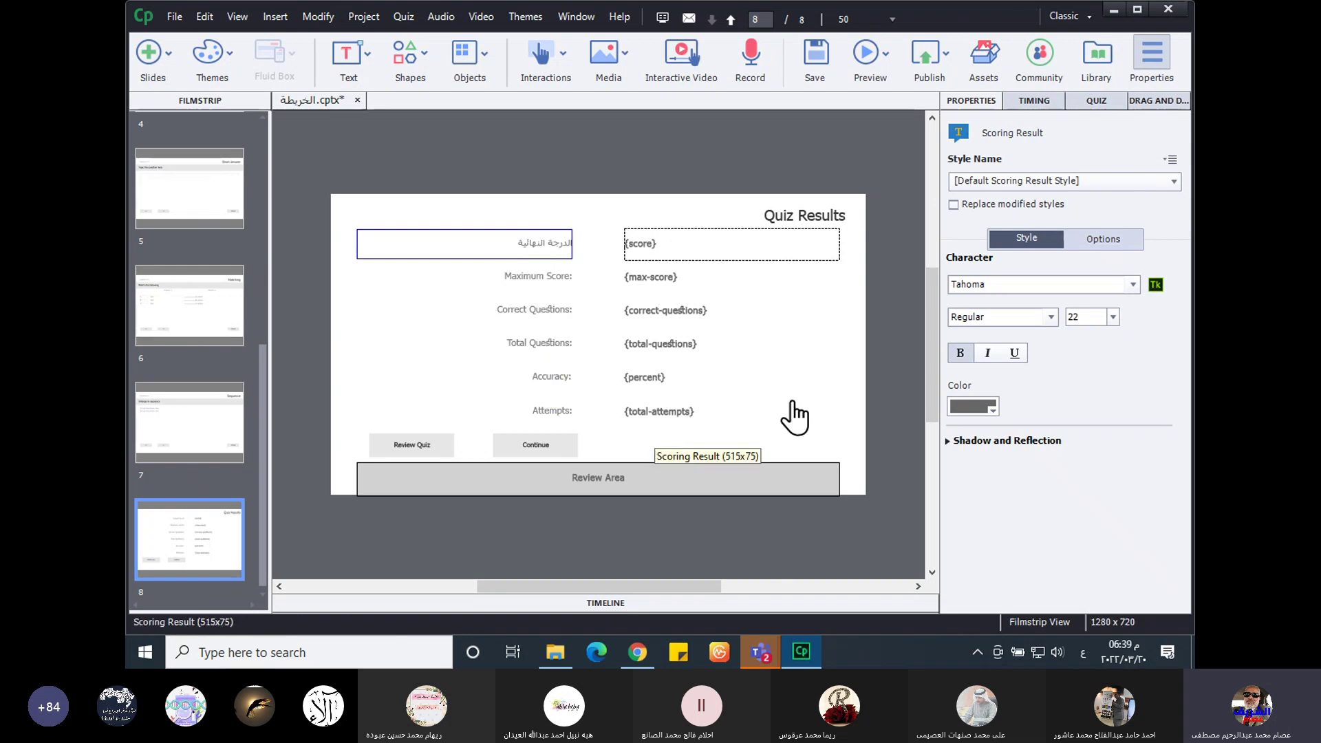
# - Enable Shuffle Answers for the Multiple Choice question on slide 2 and set its points to 1
pyautogui.click(791, 210)
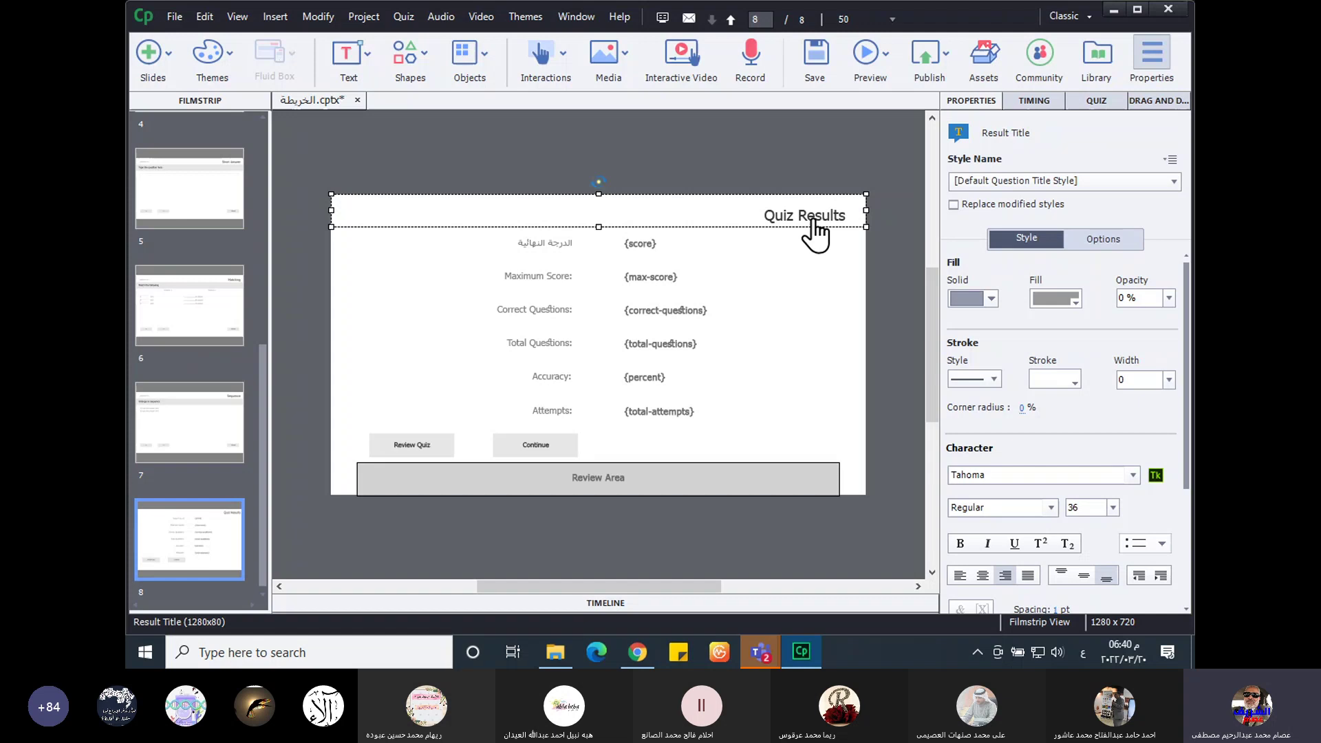
pyautogui.click(188, 206)
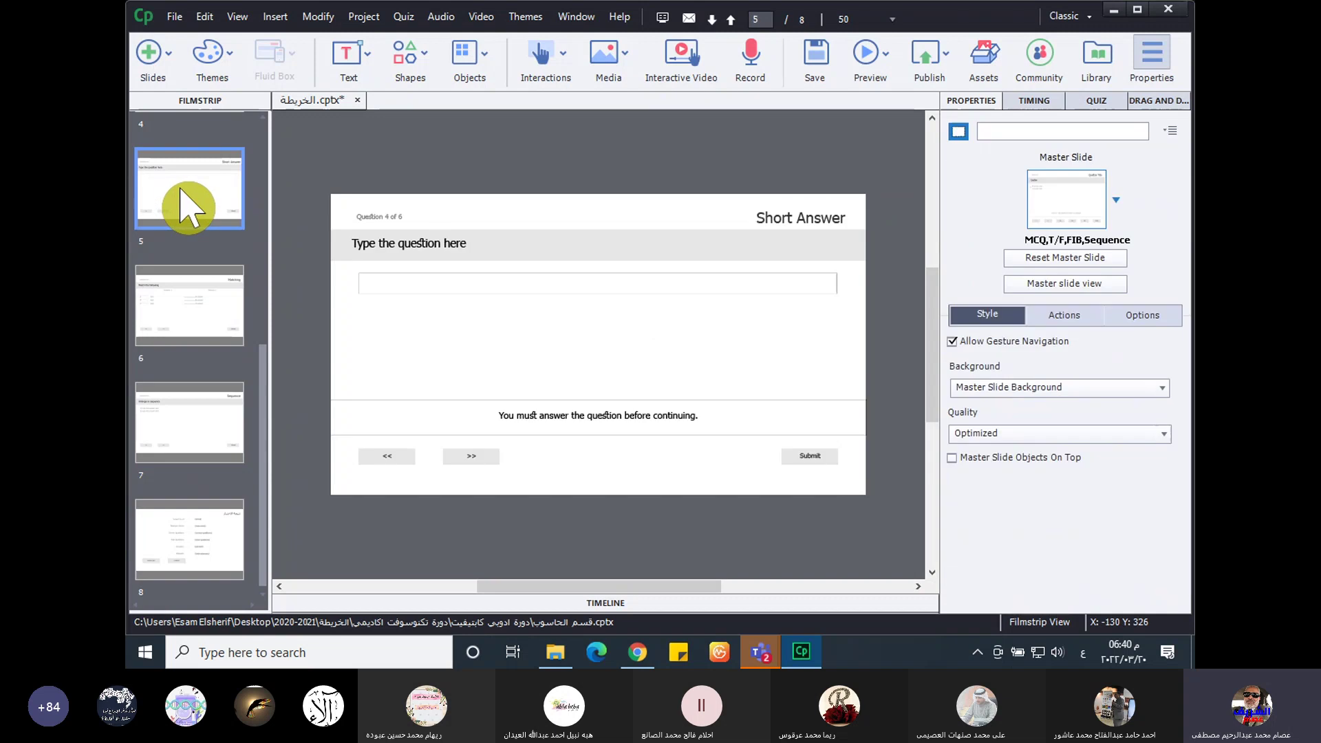
pyautogui.scroll(3, 189, 207)
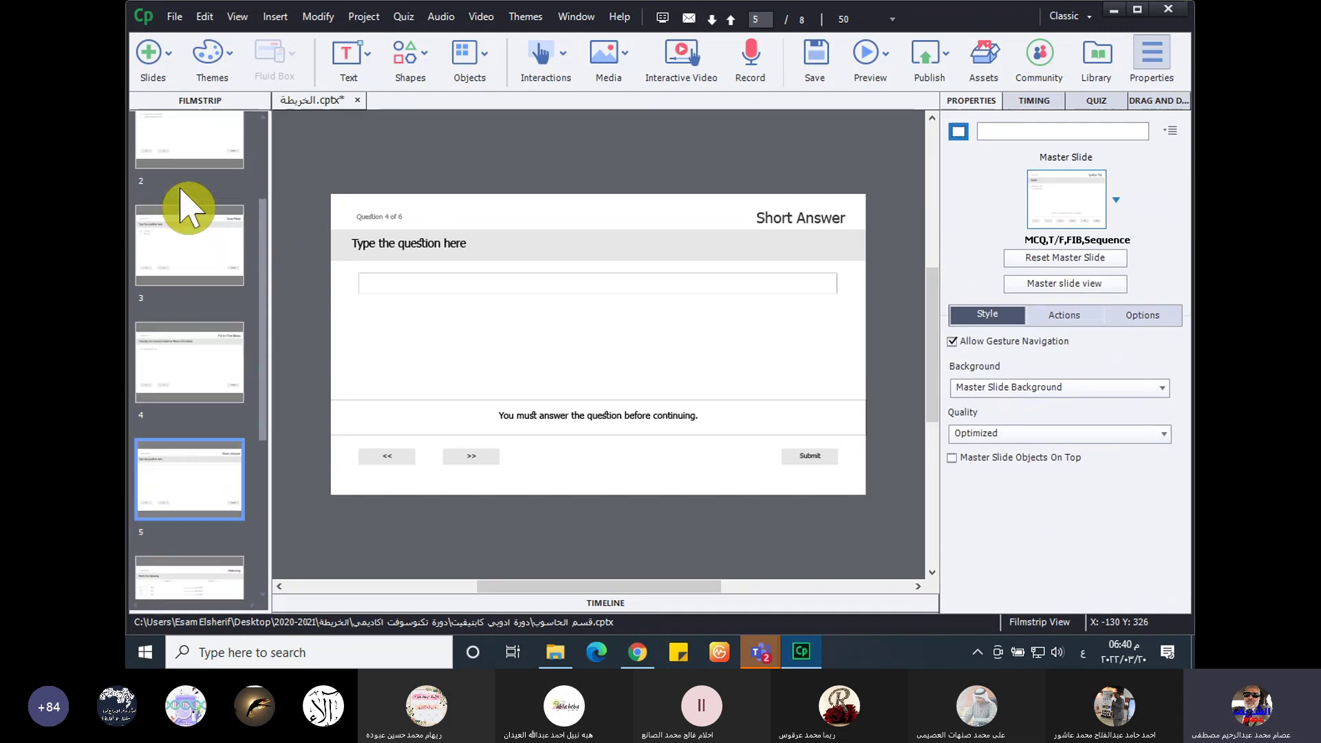
pyautogui.scroll(2, 189, 207)
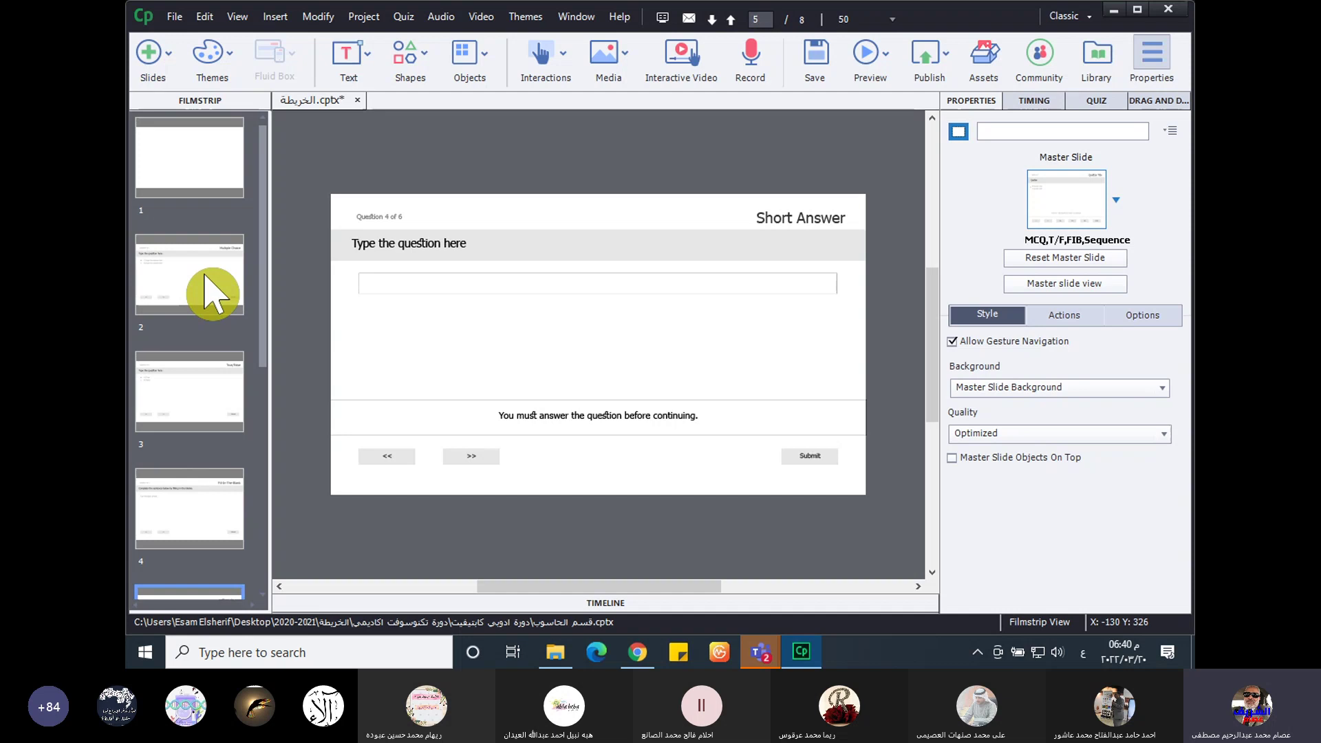
pyautogui.click(209, 289)
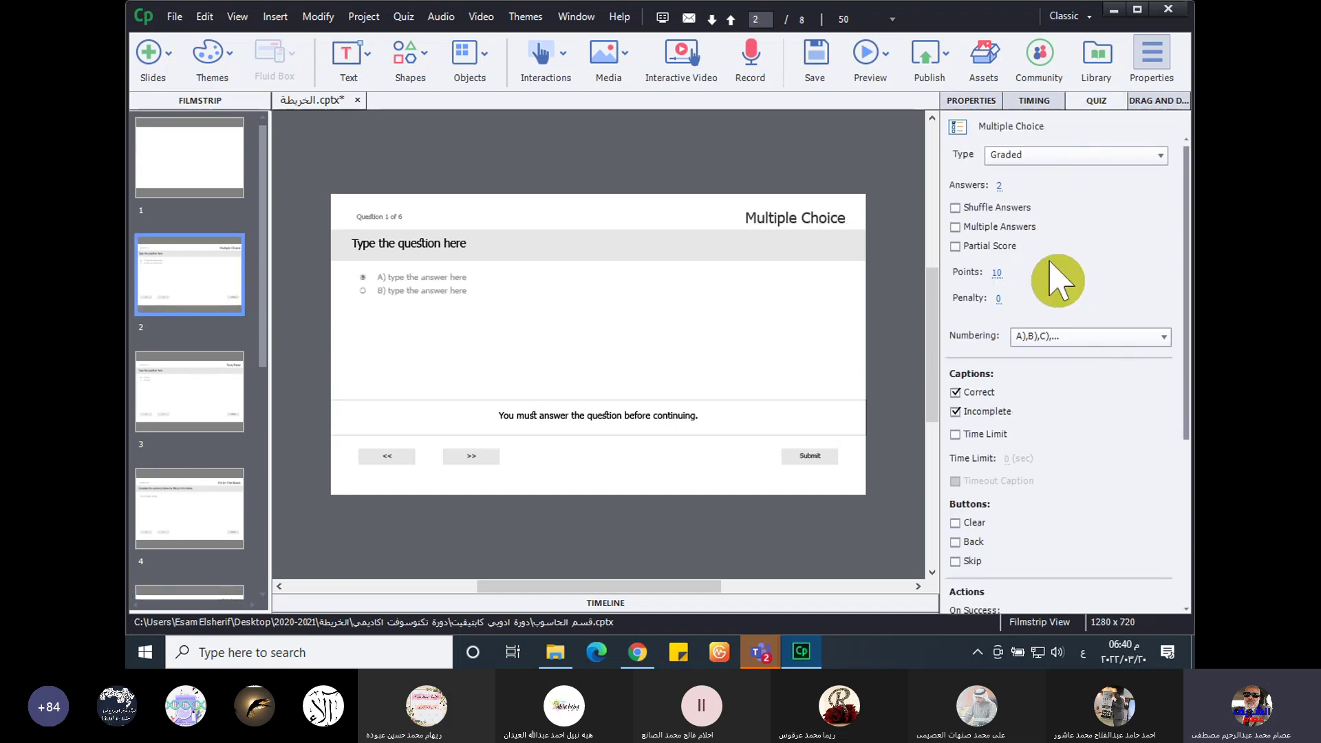
pyautogui.click(956, 208)
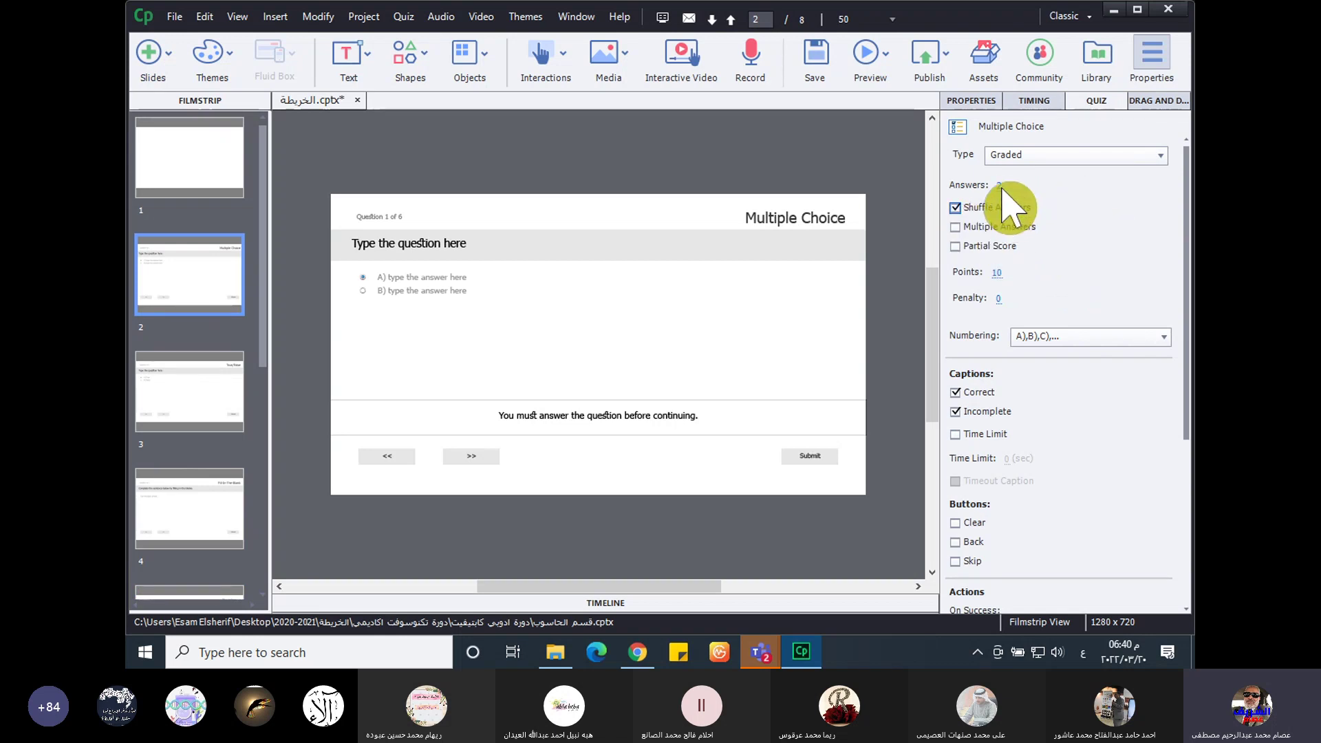
pyautogui.click(998, 274)
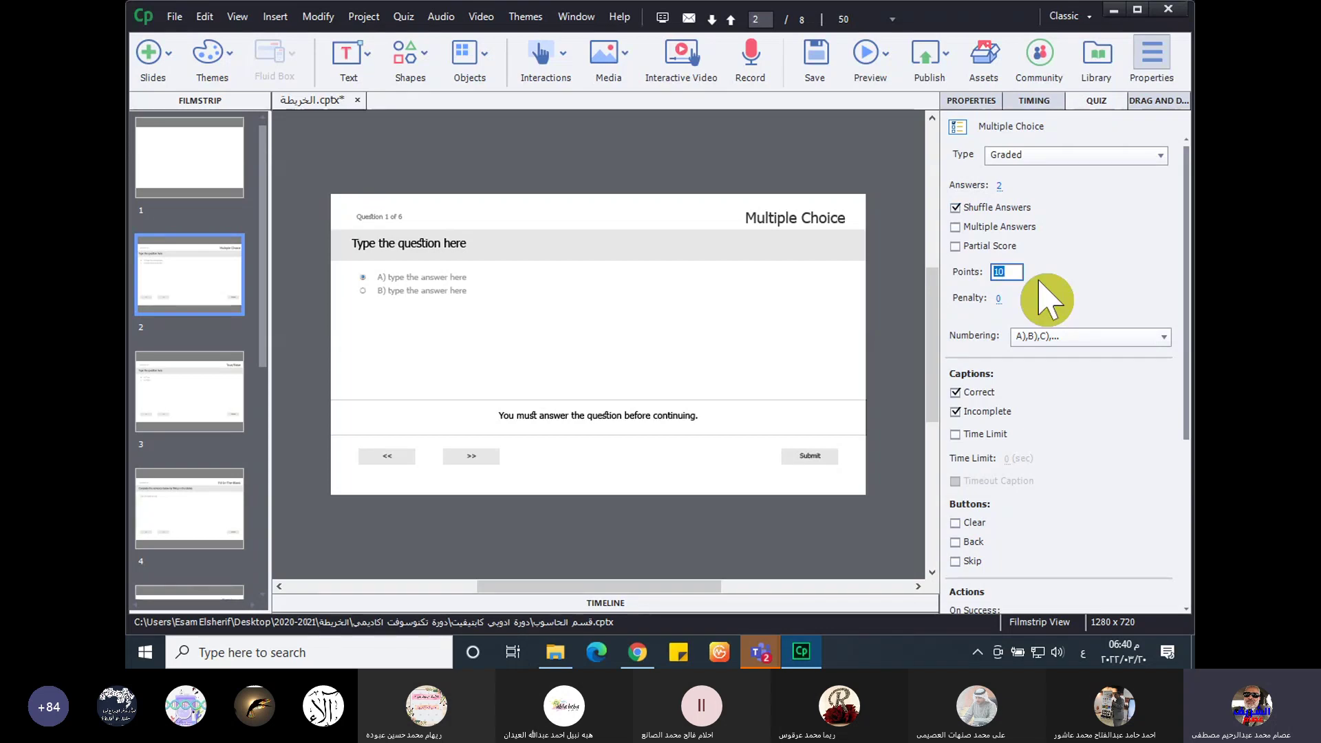
pyautogui.write('1')
pyautogui.press('Return')
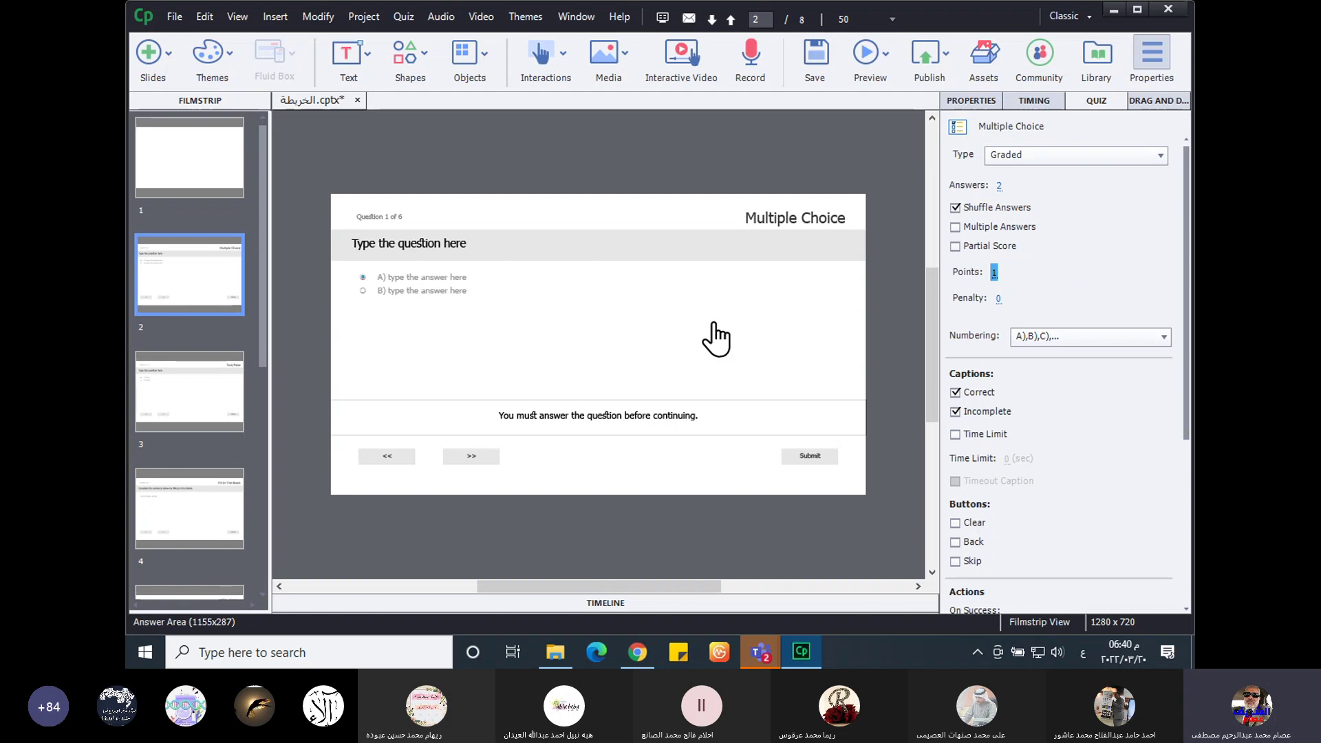
# - Enable Multiple Answers and disable Shuffle Answers for the Multiple Choice question on slide 2, trying Partial Score before turning it off
pyautogui.click(955, 227)
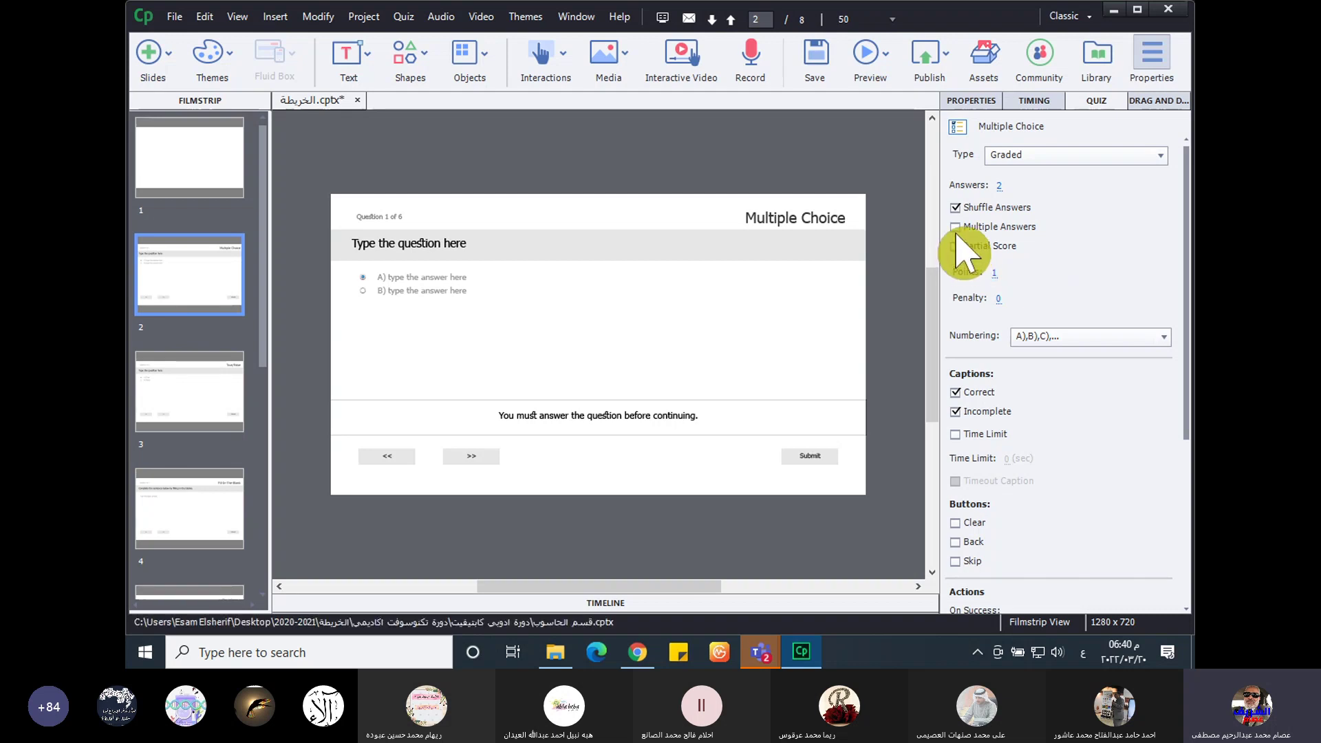
pyautogui.click(959, 208)
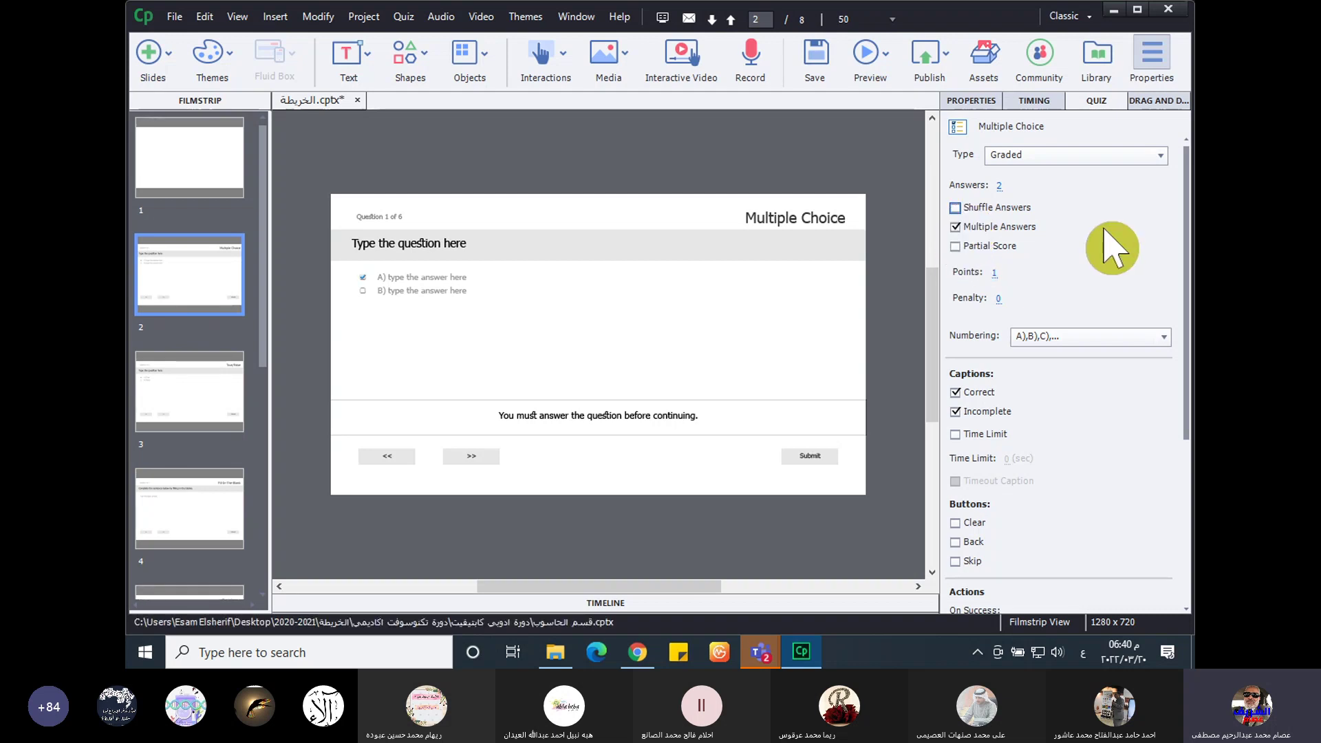
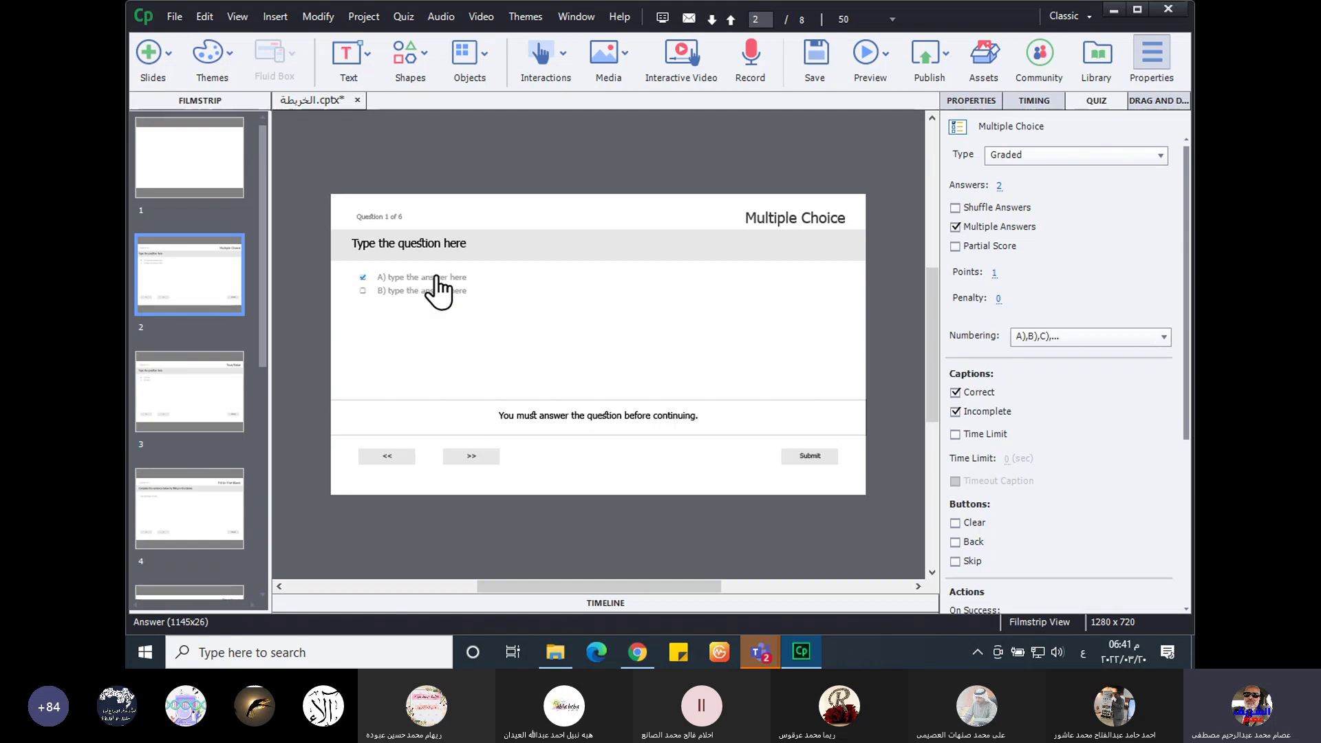
pyautogui.click(955, 247)
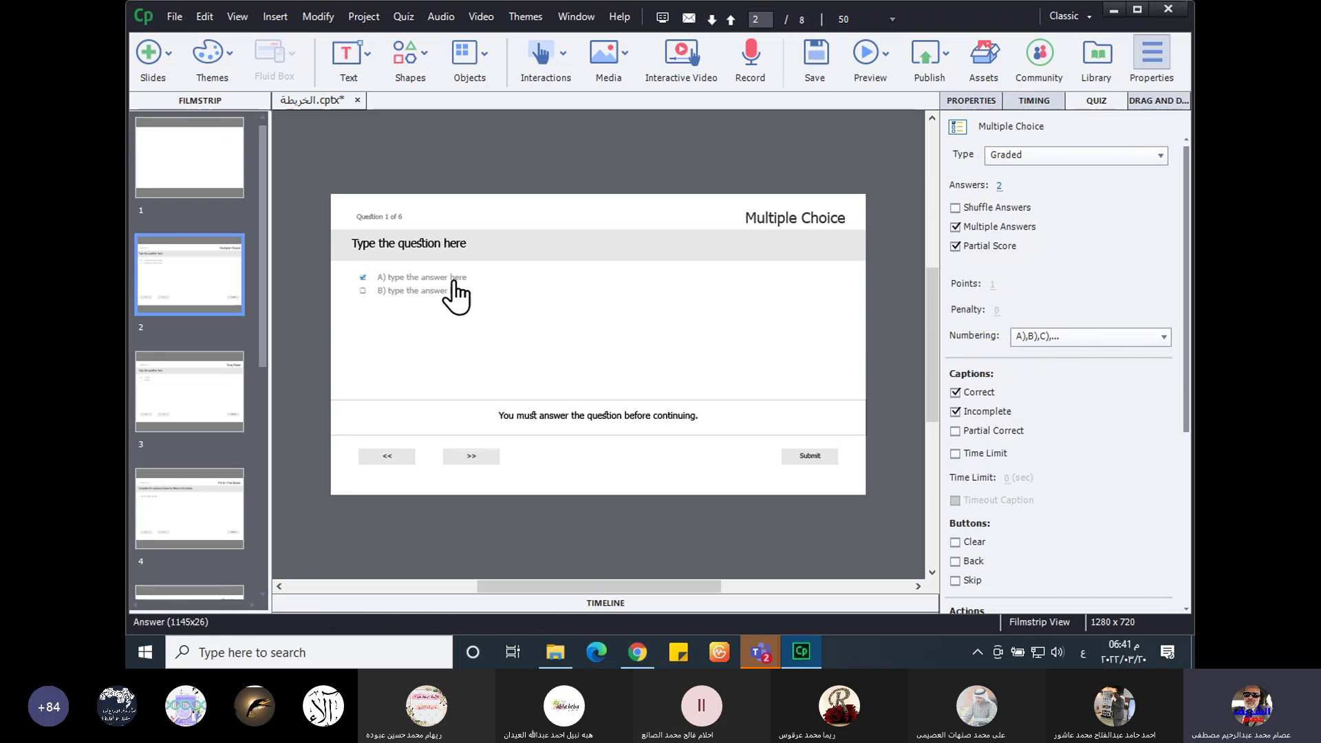
pyautogui.click(956, 247)
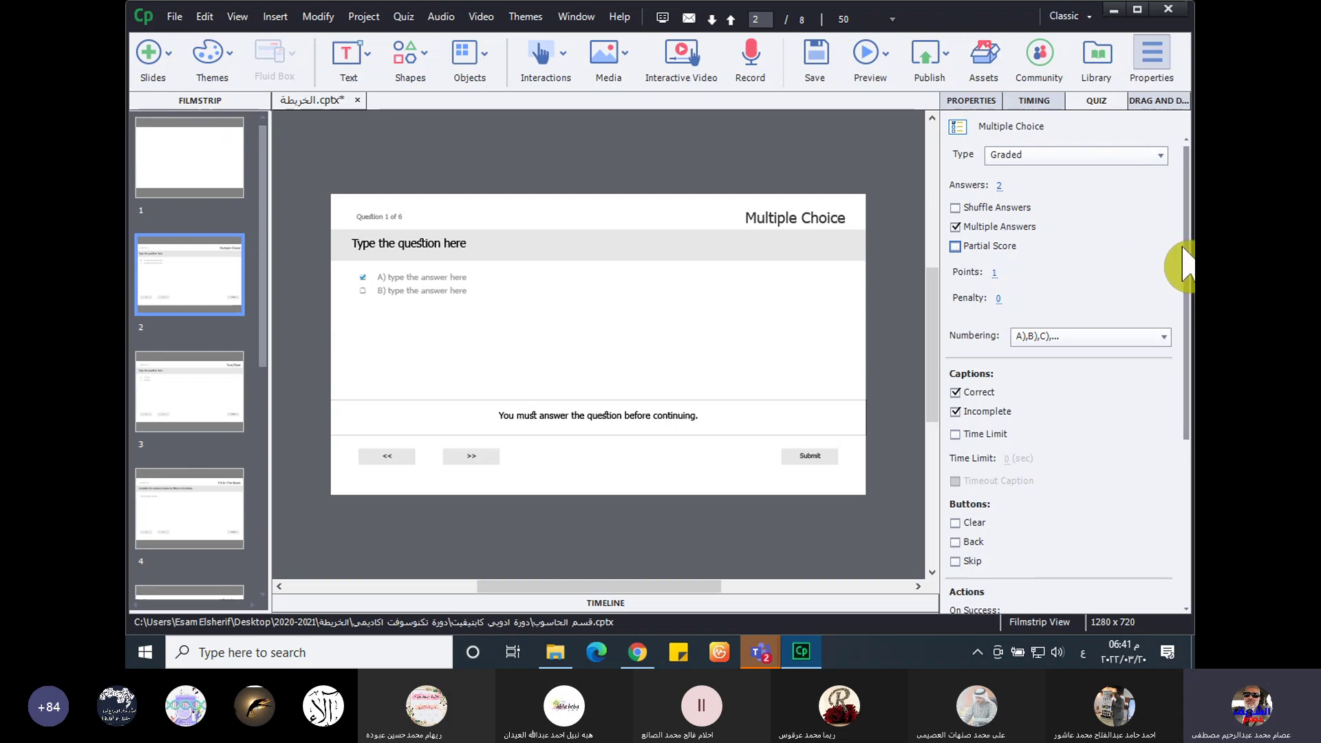
# - Set the points of the True/False question on slide 3 to 1
pyautogui.click(207, 417)
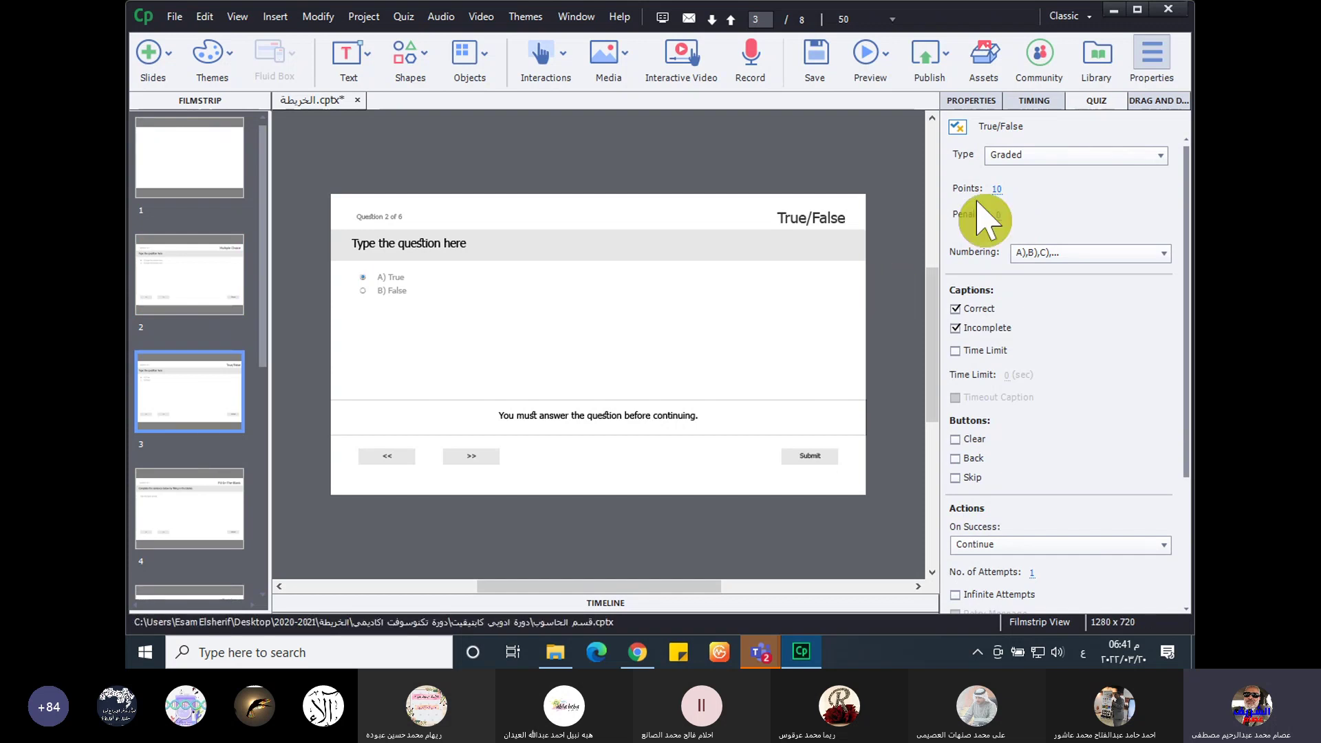
pyautogui.click(997, 192)
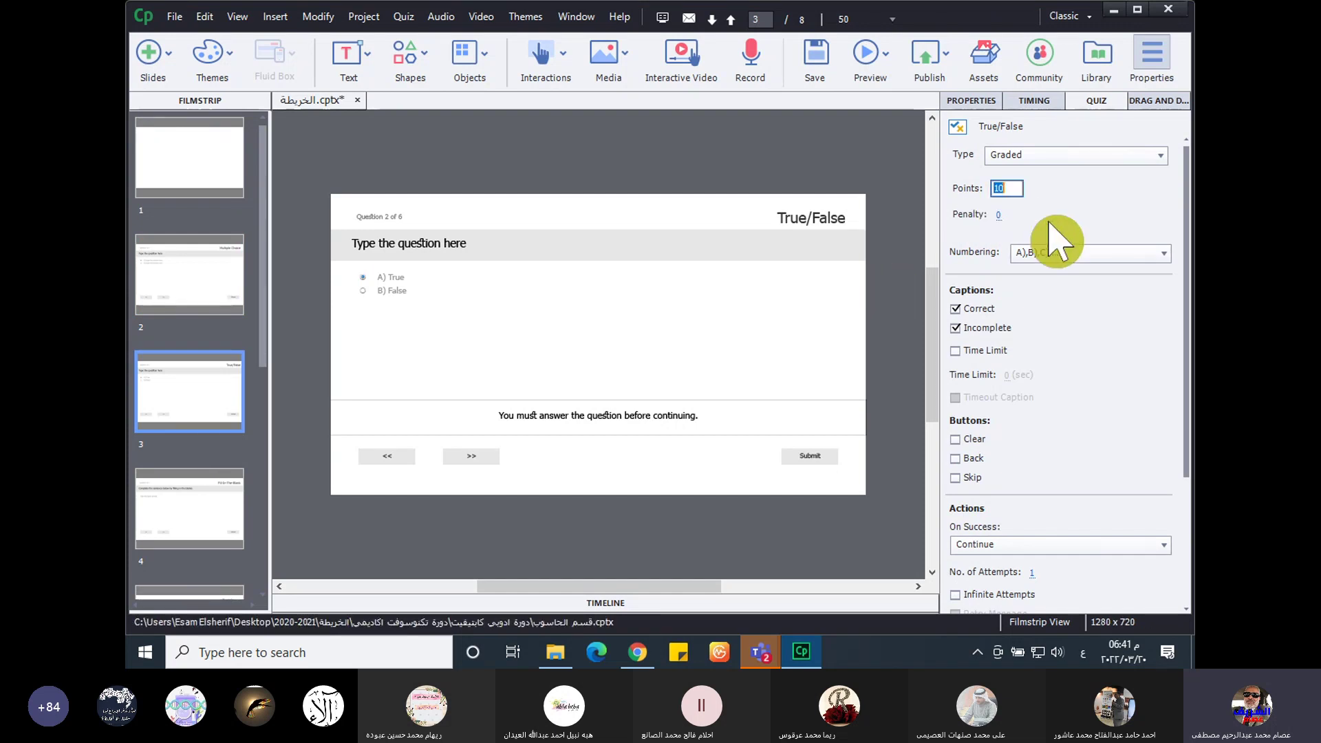
pyautogui.write('1')
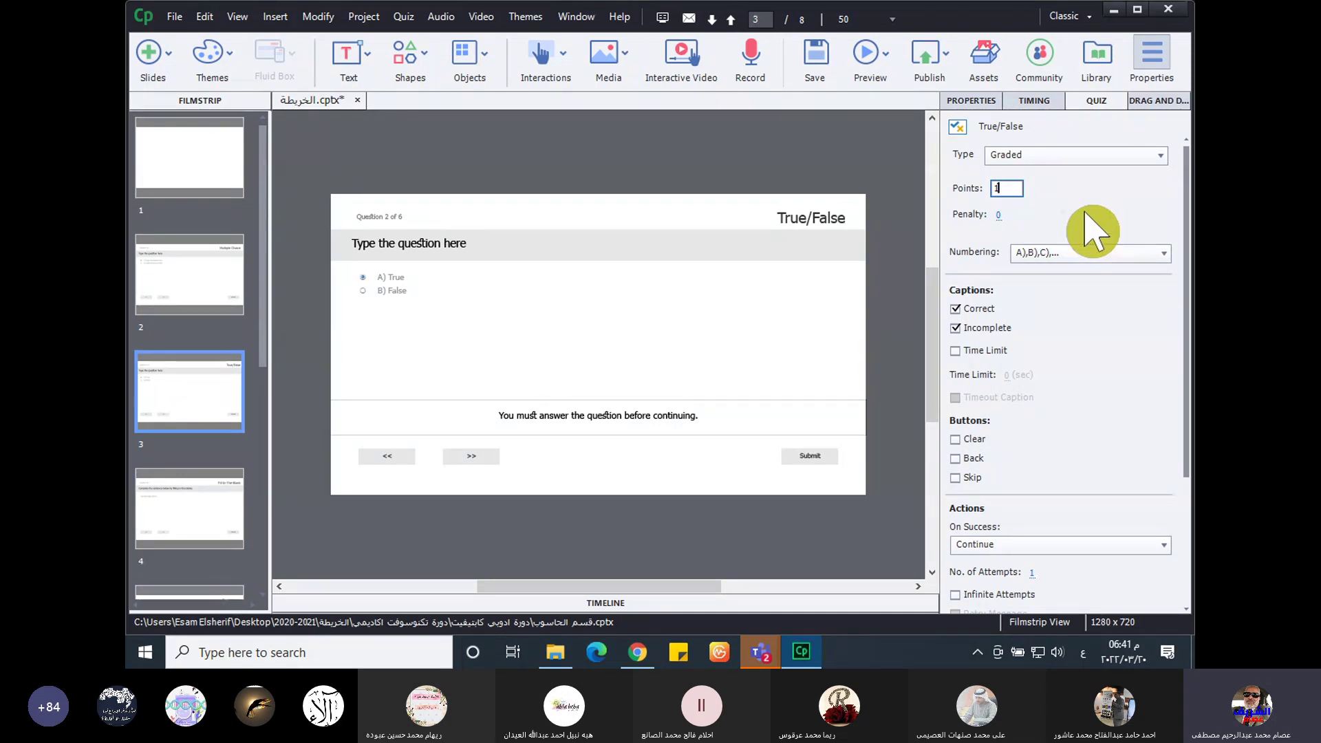
# - Set the points of the Fill-In-The-Blank question on slide 4 to 1
pyautogui.click(219, 511)
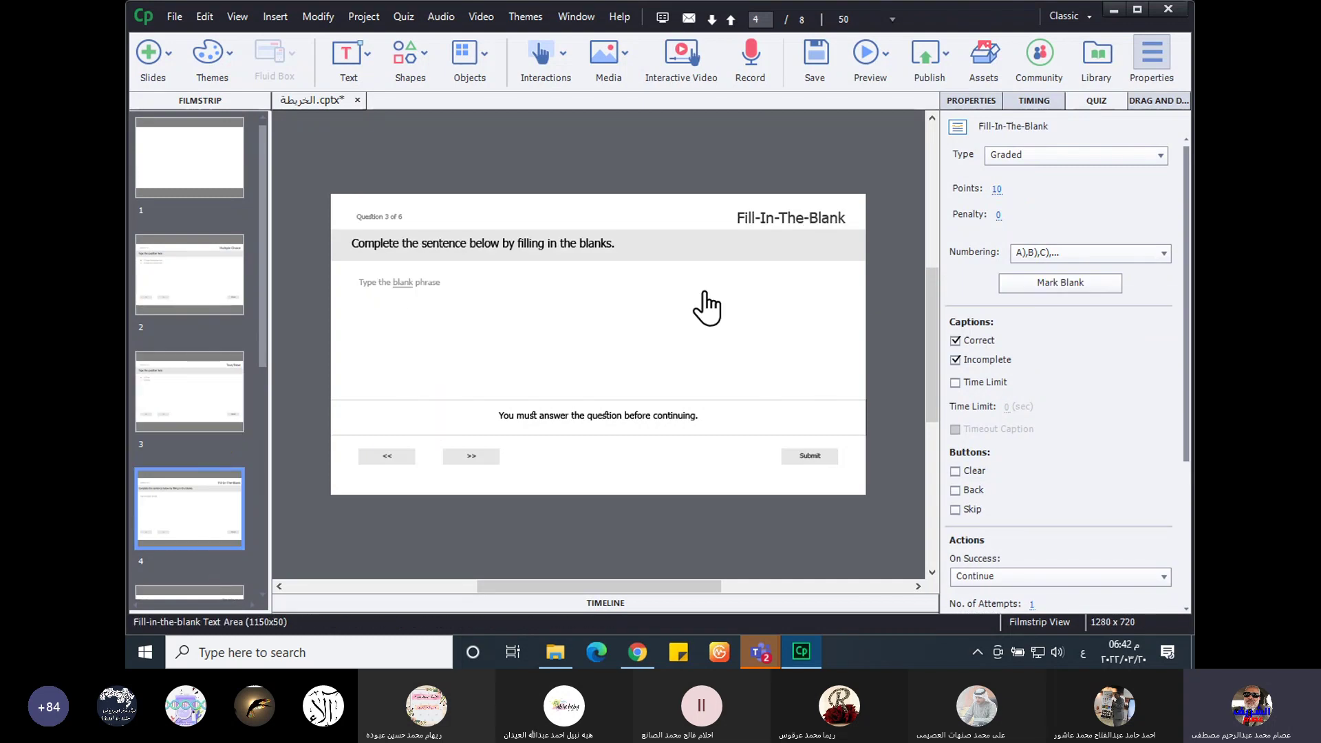
pyautogui.click(408, 288)
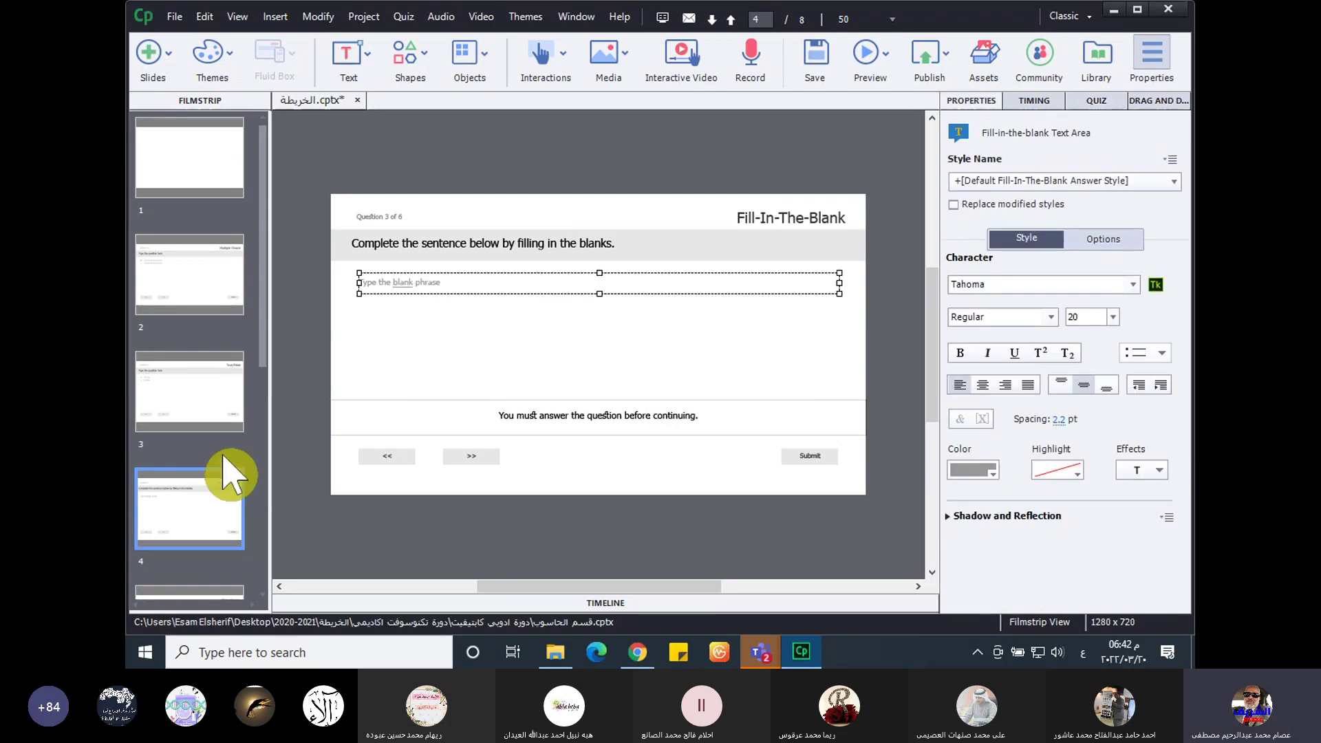
pyautogui.click(211, 402)
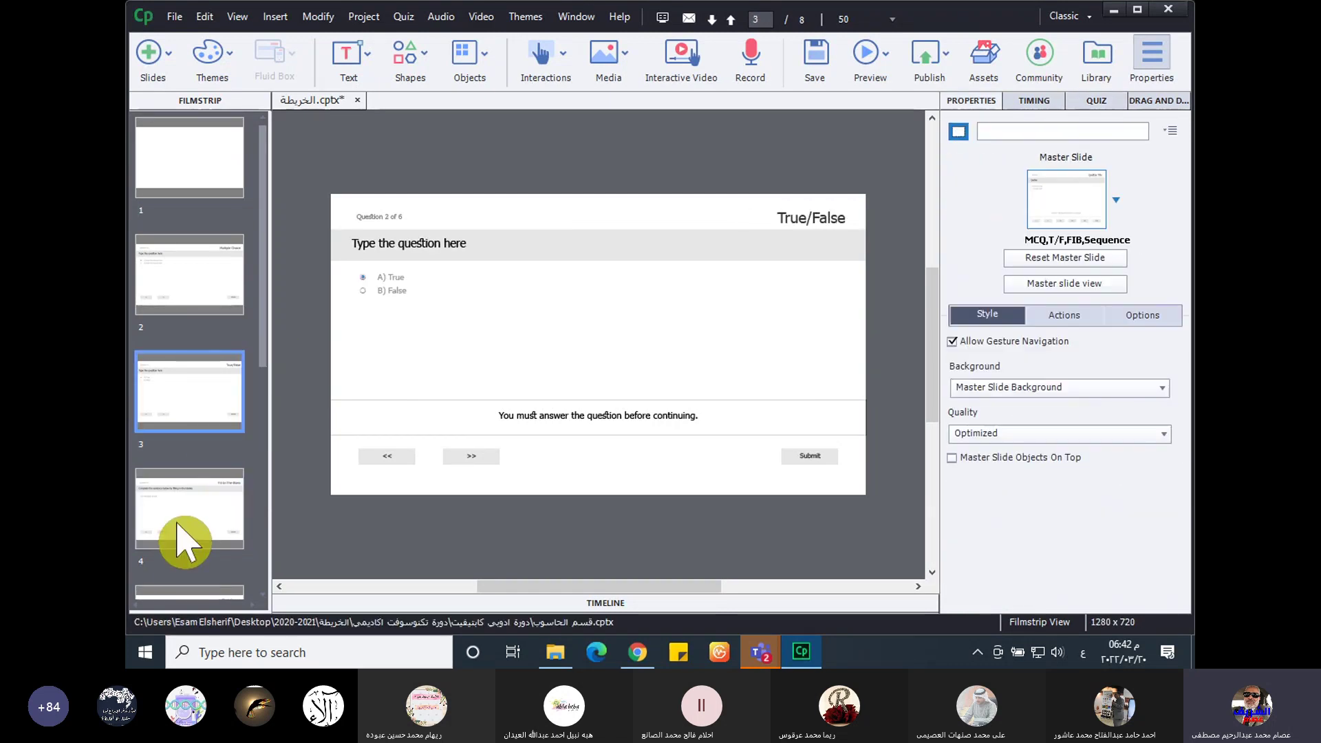
pyautogui.click(180, 533)
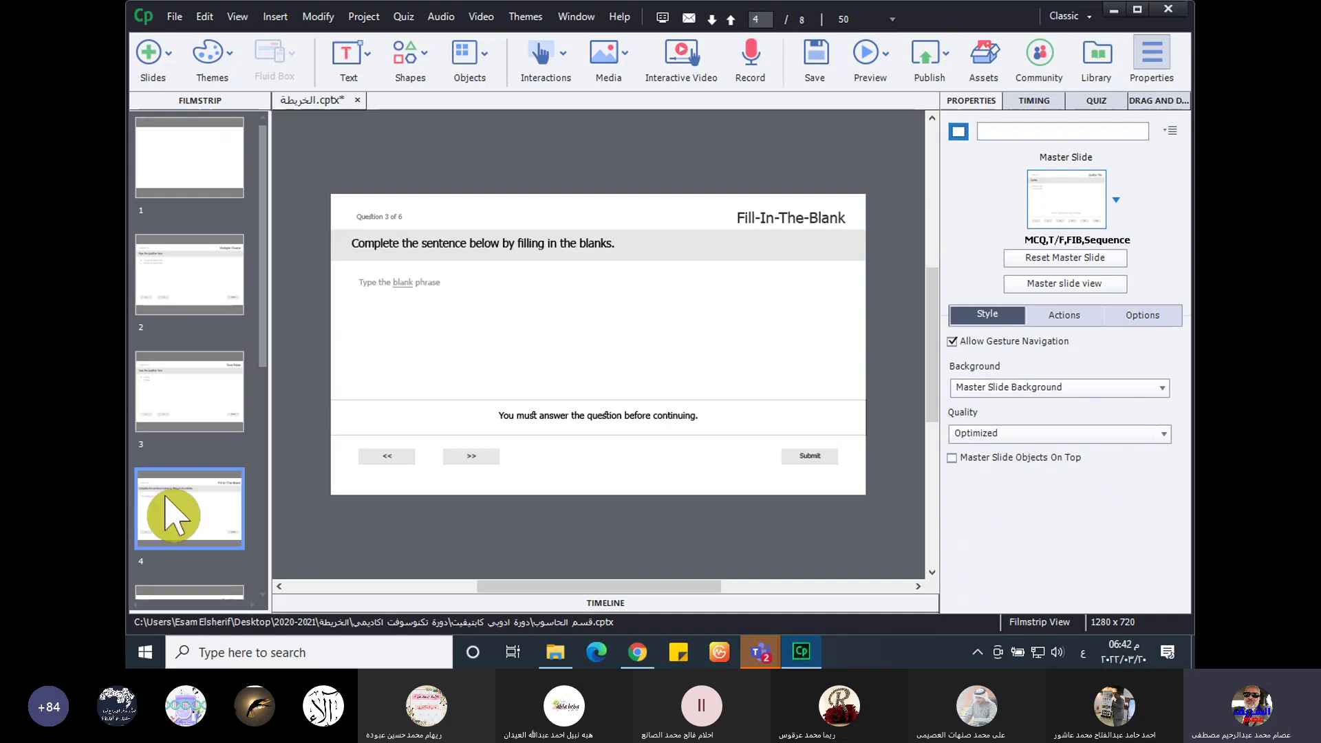
pyautogui.click(1094, 102)
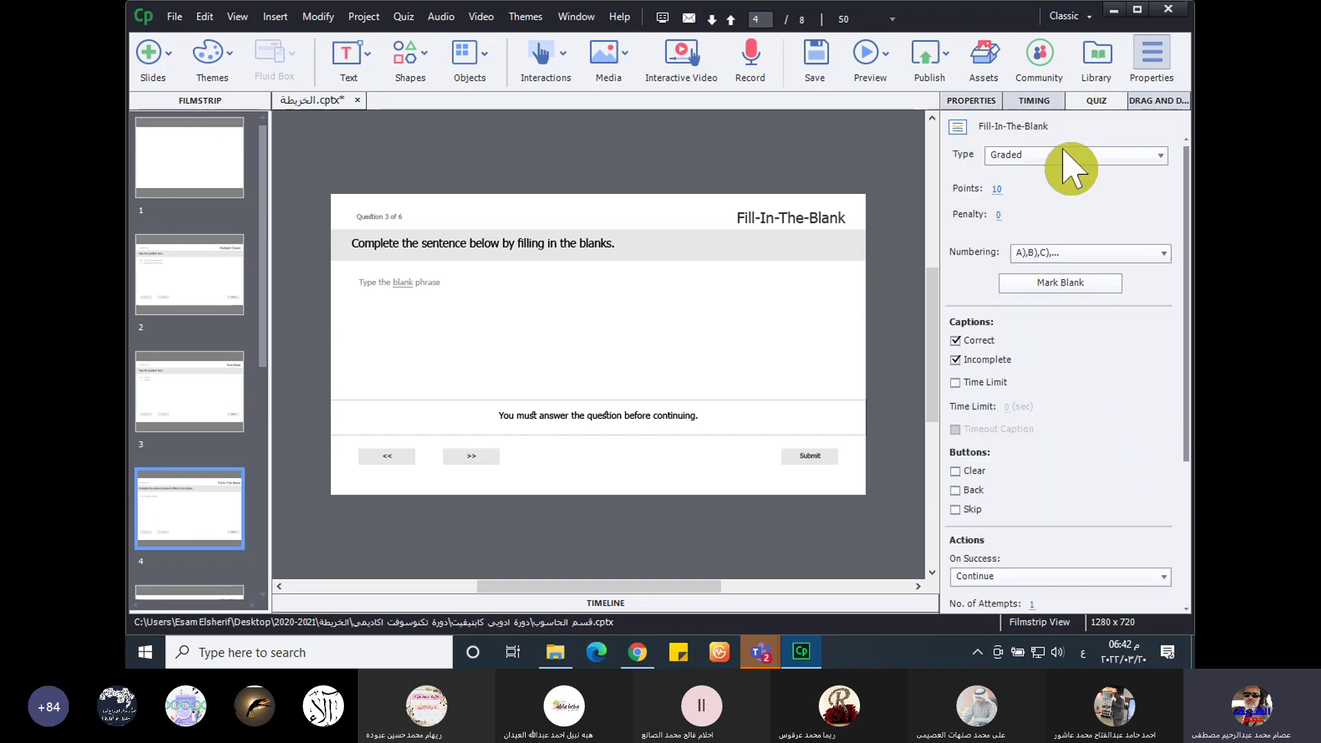
pyautogui.click(998, 193)
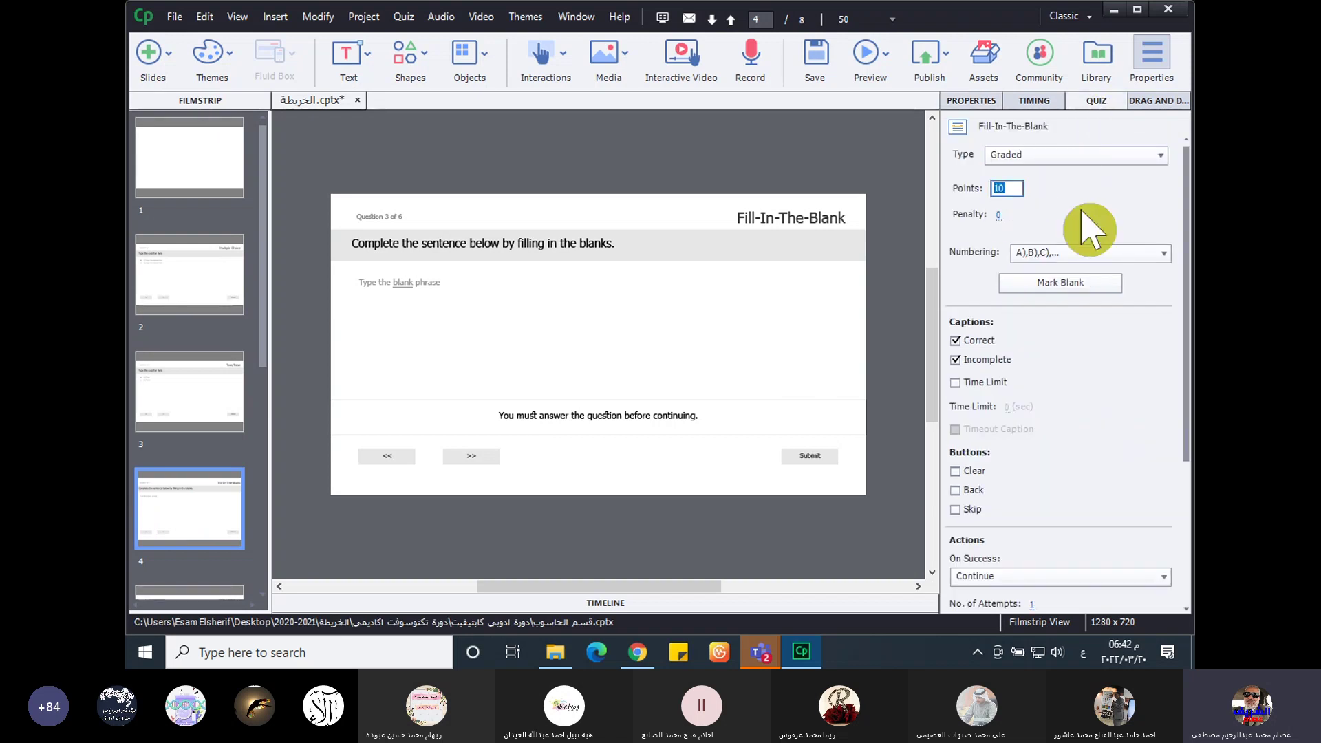
pyautogui.write('1')
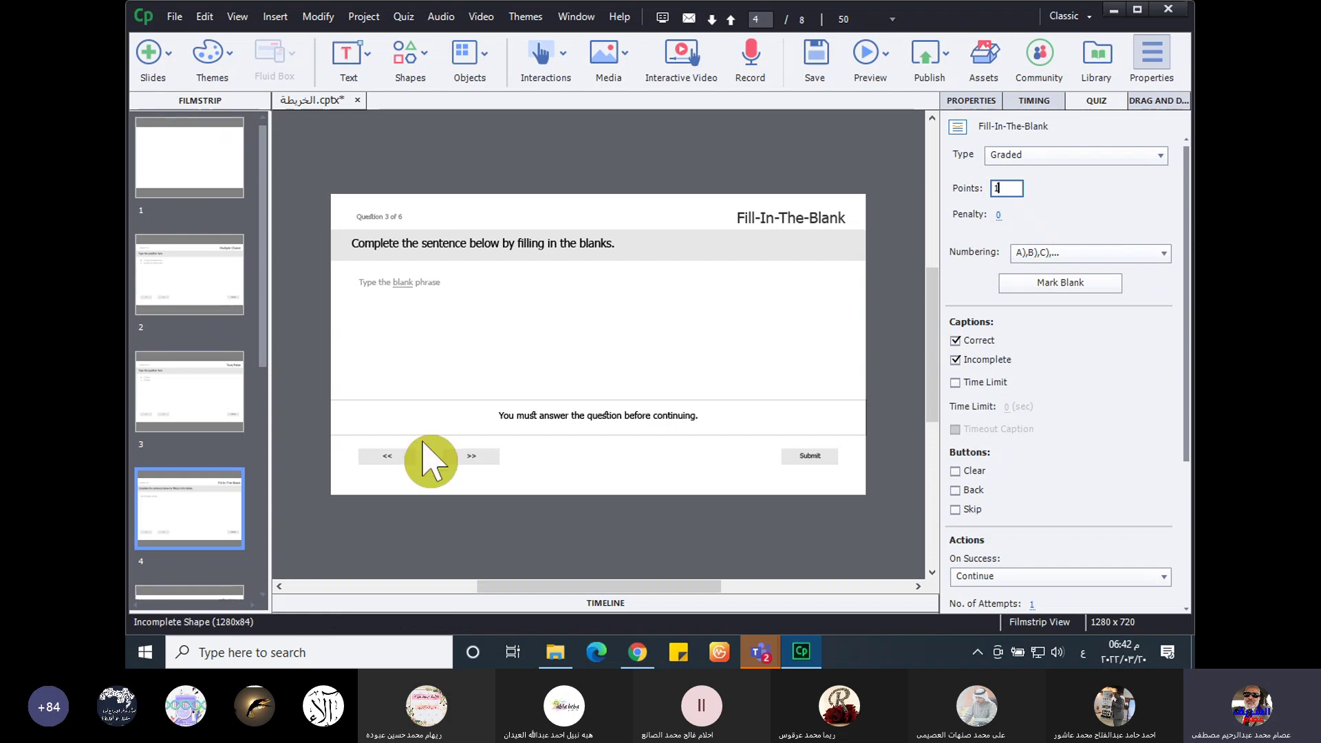
# - Set the points of the Short Answer question on slide 5 to 1
pyautogui.scroll(-5, 192, 443)
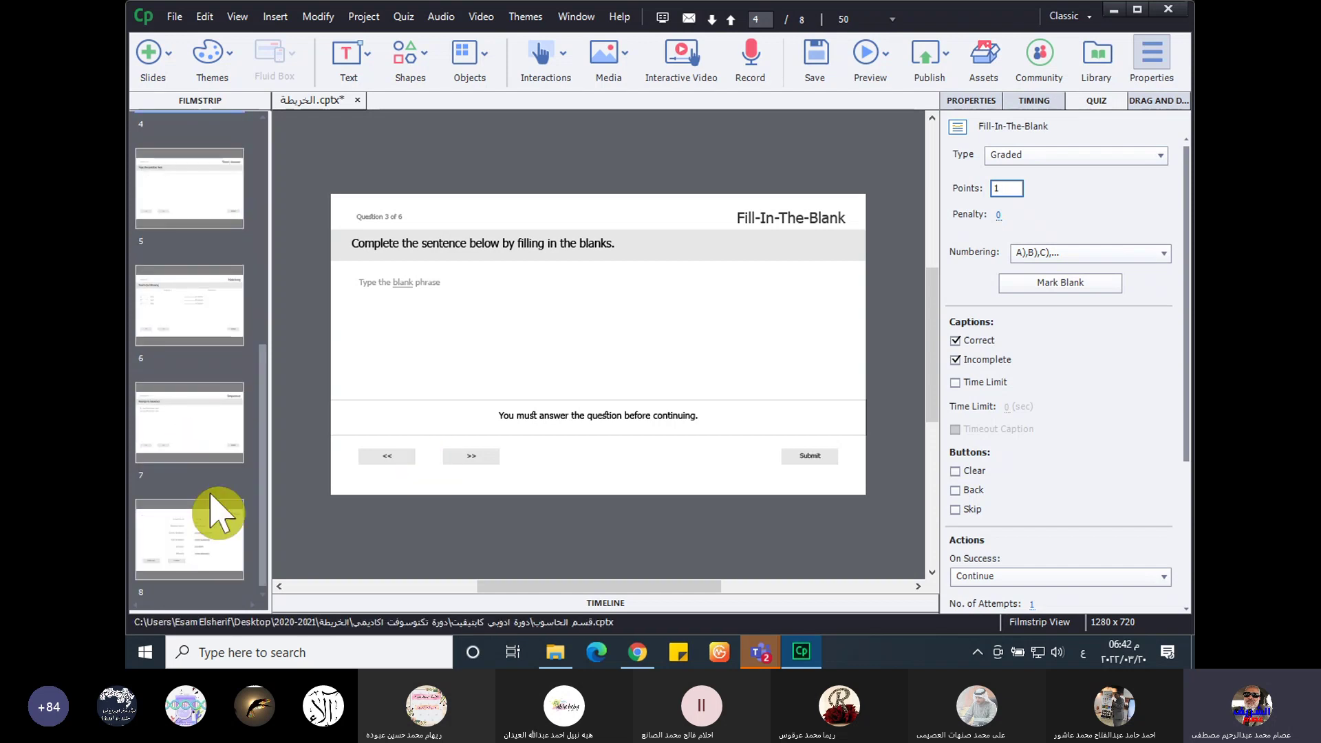
pyautogui.scroll(3, 192, 337)
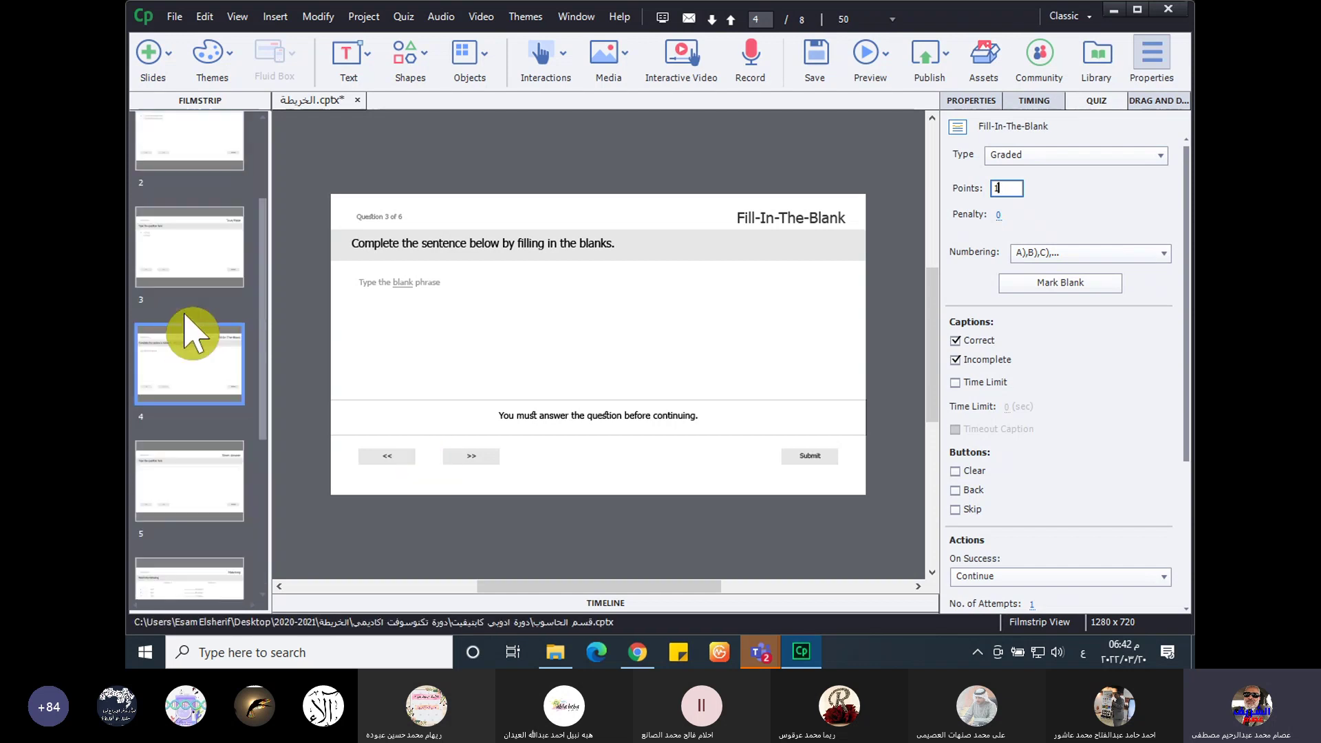
pyautogui.click(196, 489)
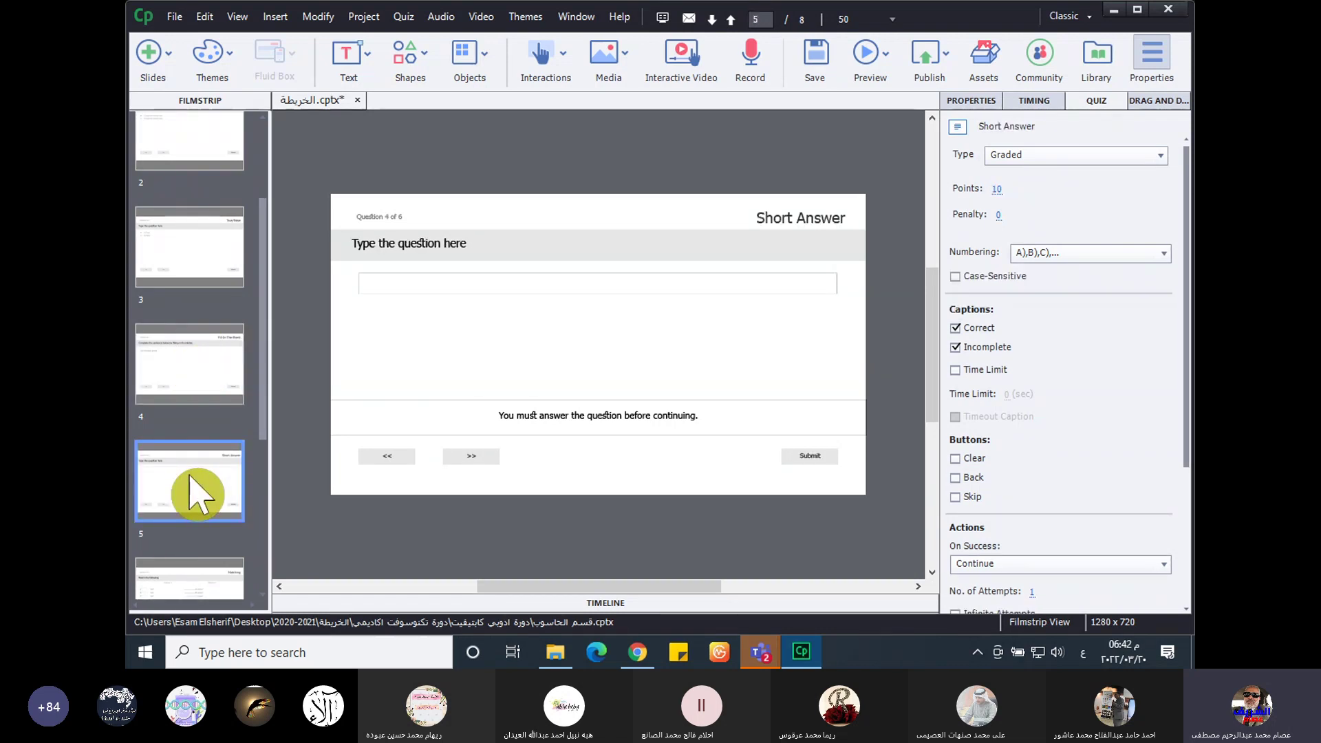
pyautogui.click(997, 188)
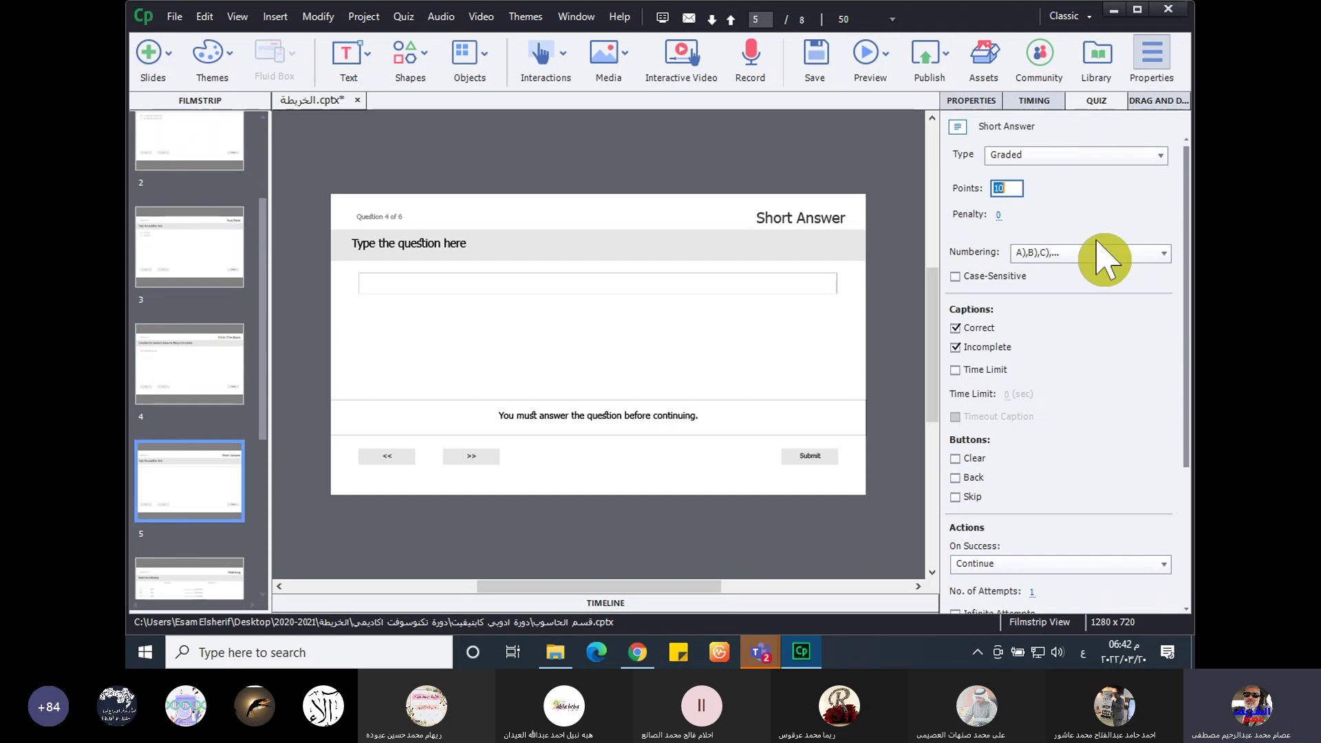
pyautogui.write('1')
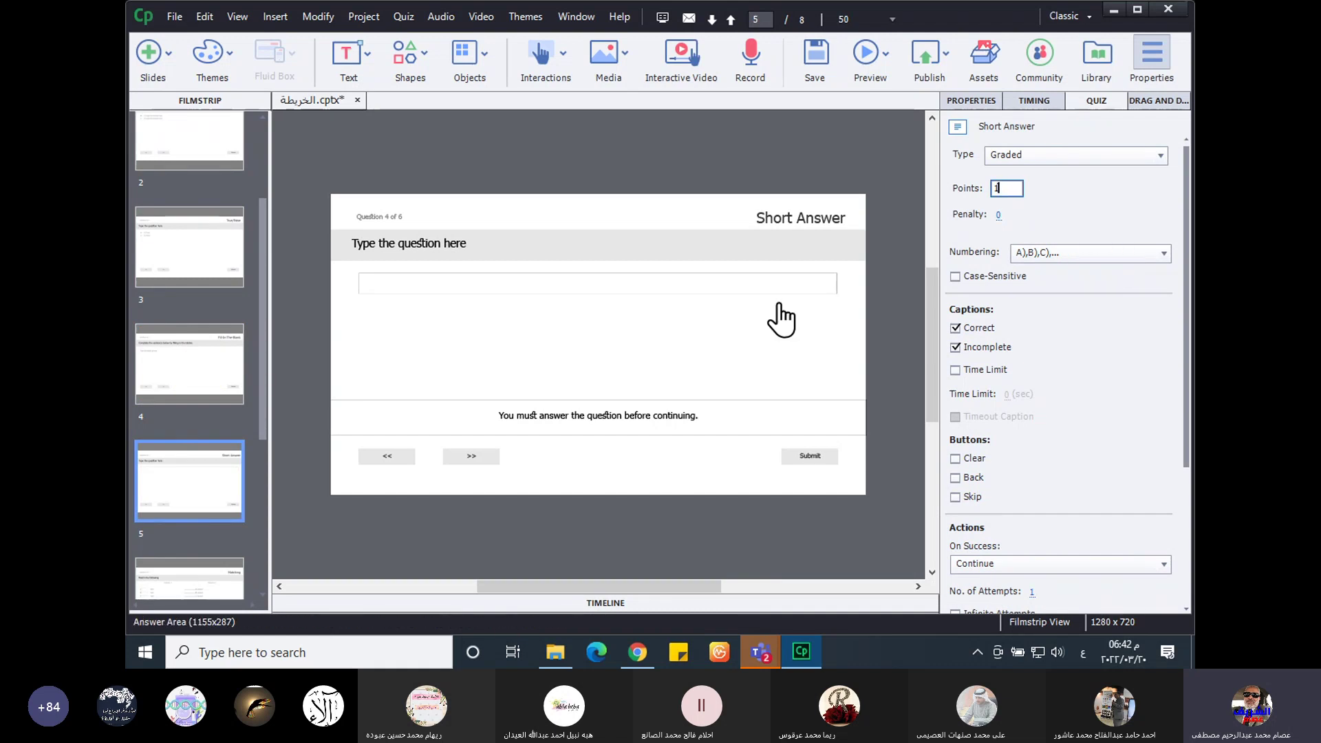
# - Open the points value of the Matching question on slide 6 for editing
pyautogui.scroll(-3, 192, 504)
pyautogui.click(192, 303)
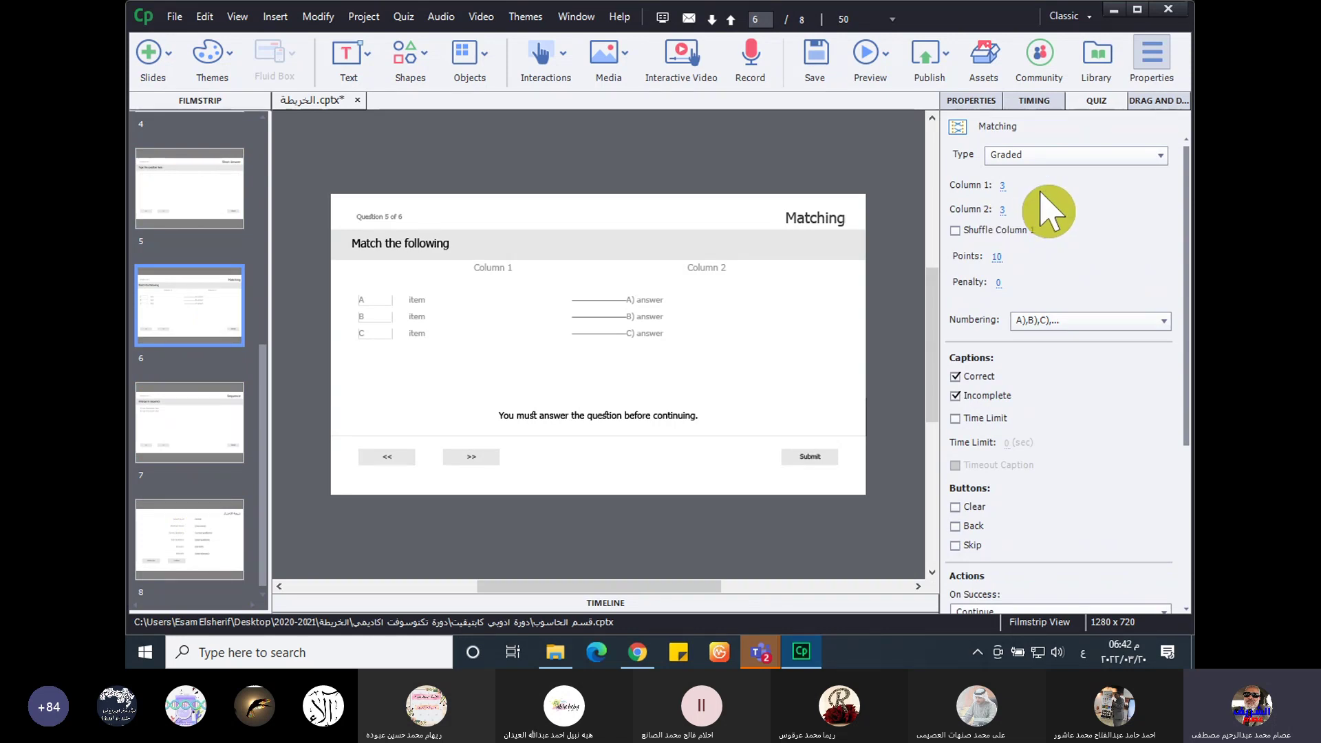
pyautogui.click(995, 259)
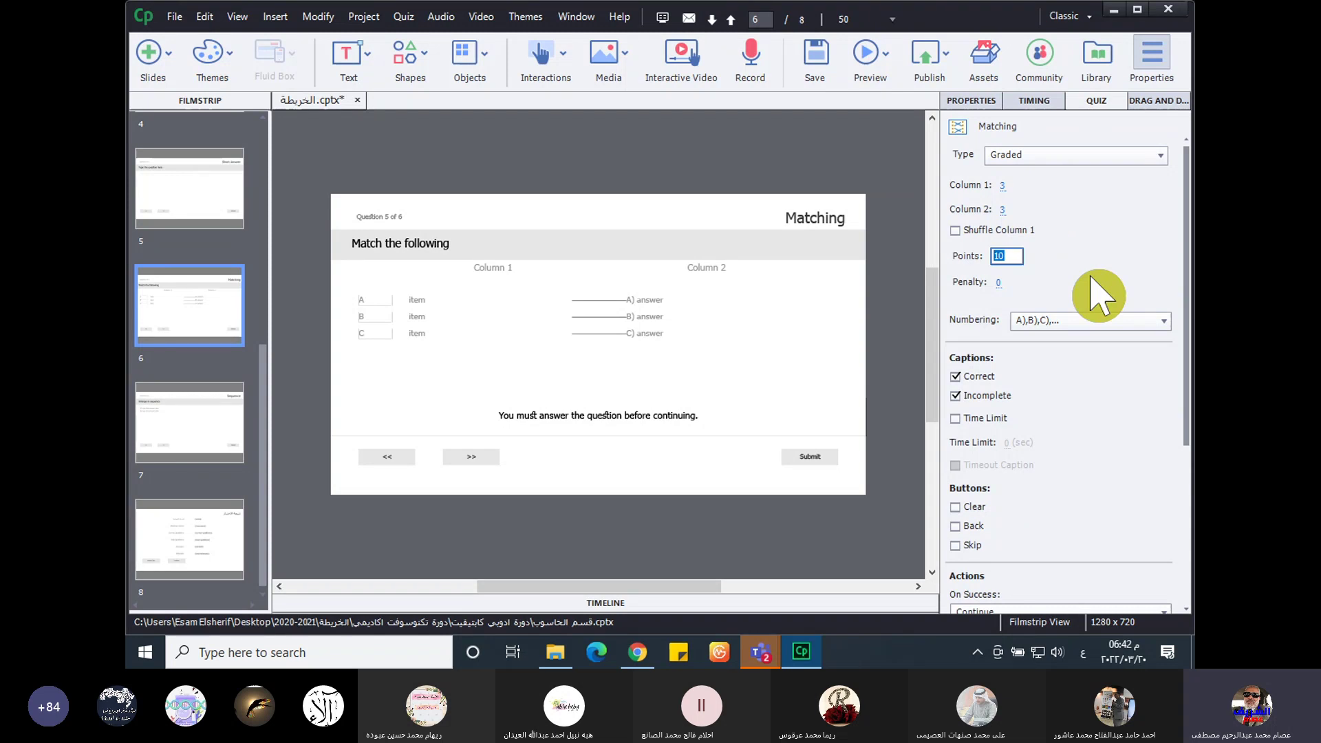
# - Set the points of the Sequence question on slide 7 to 1
pyautogui.press('Down')
pyautogui.click(998, 214)
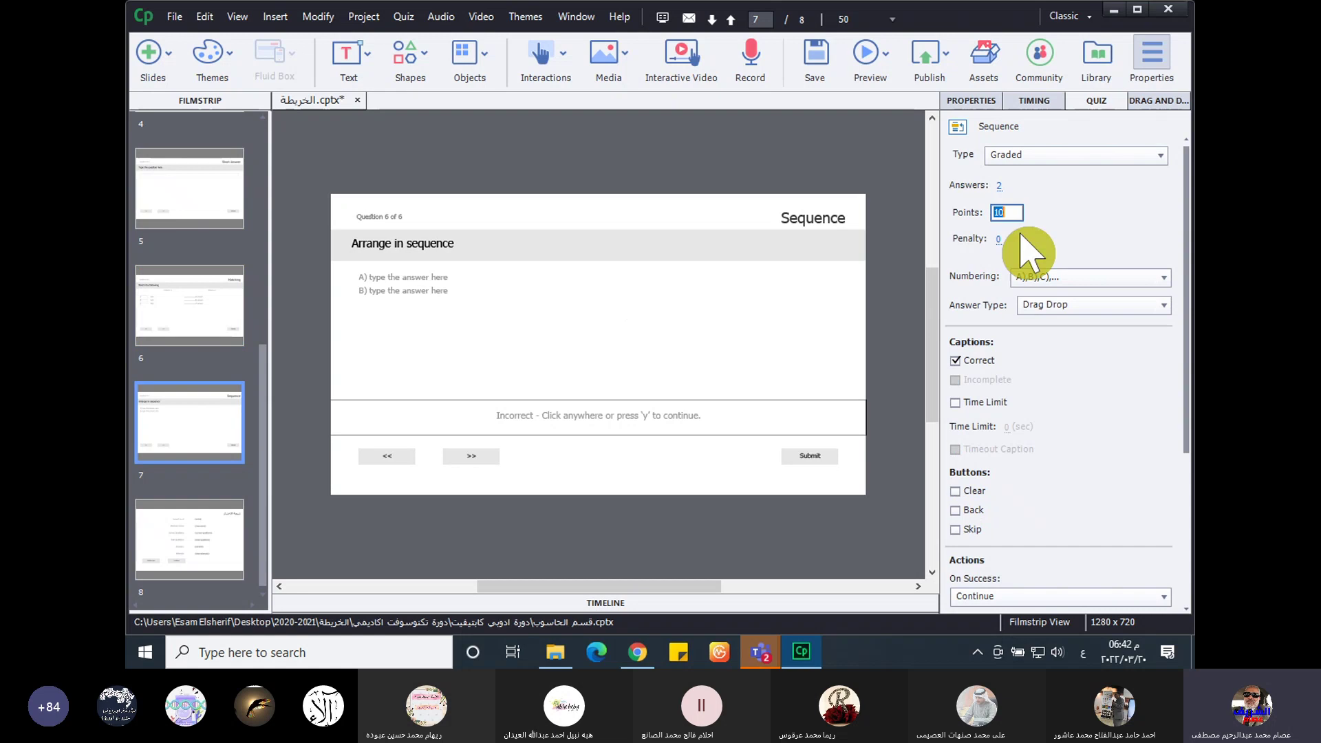
pyautogui.click(196, 540)
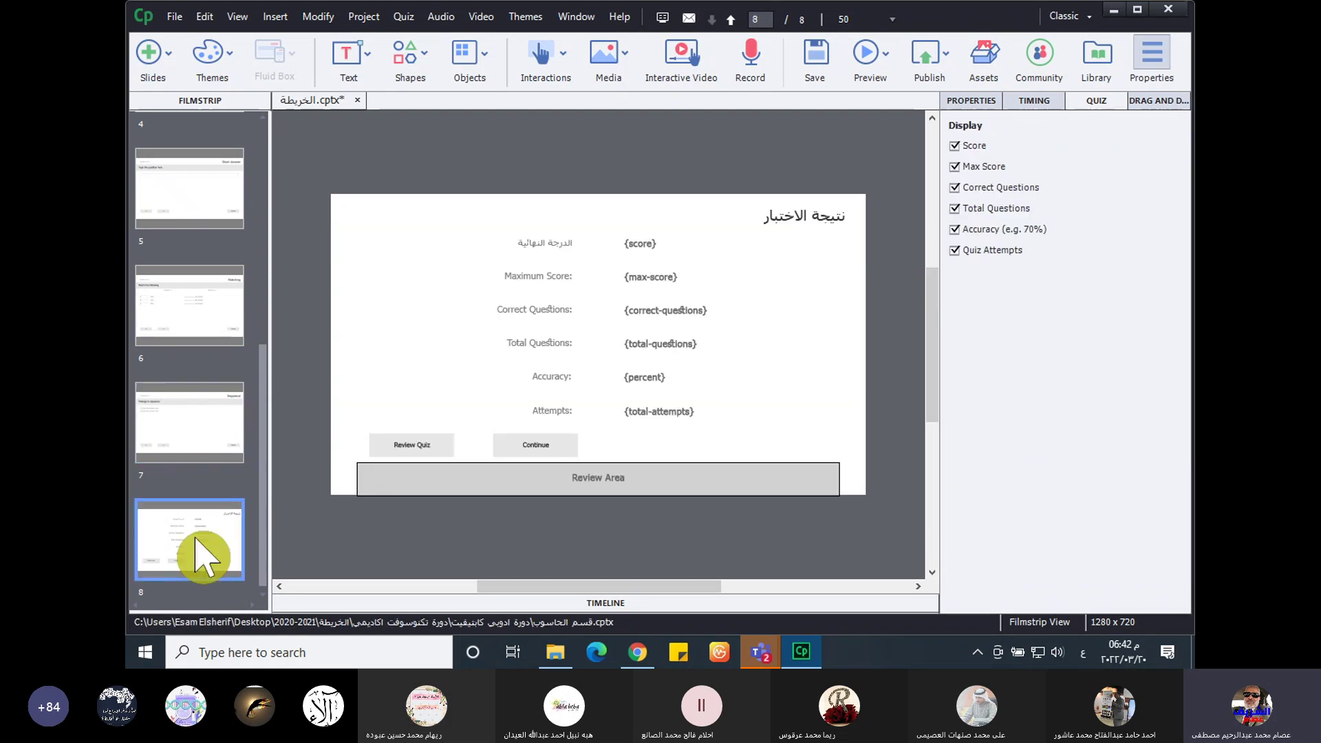
pyautogui.click(205, 421)
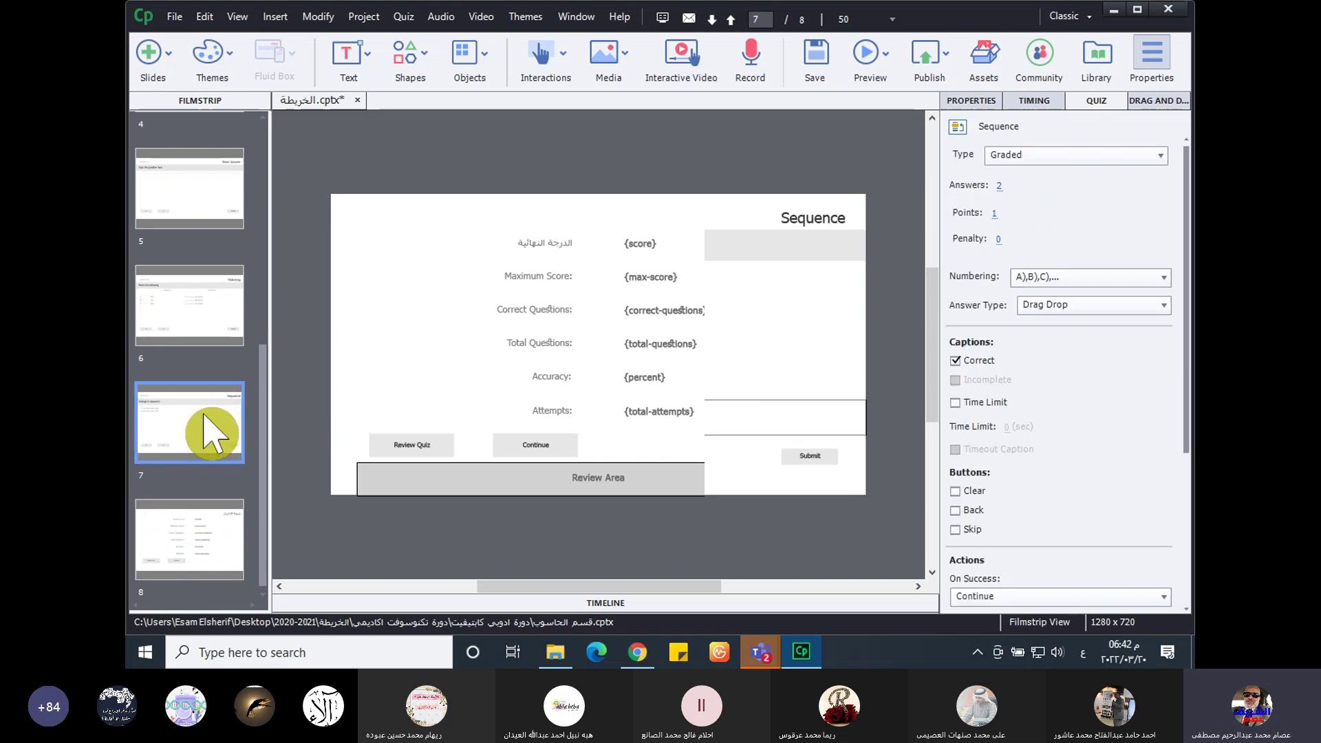
# - Review the answer options of the Multiple Choice question on slide 2 and the True/False question on slide 3
pyautogui.scroll(5, 210, 430)
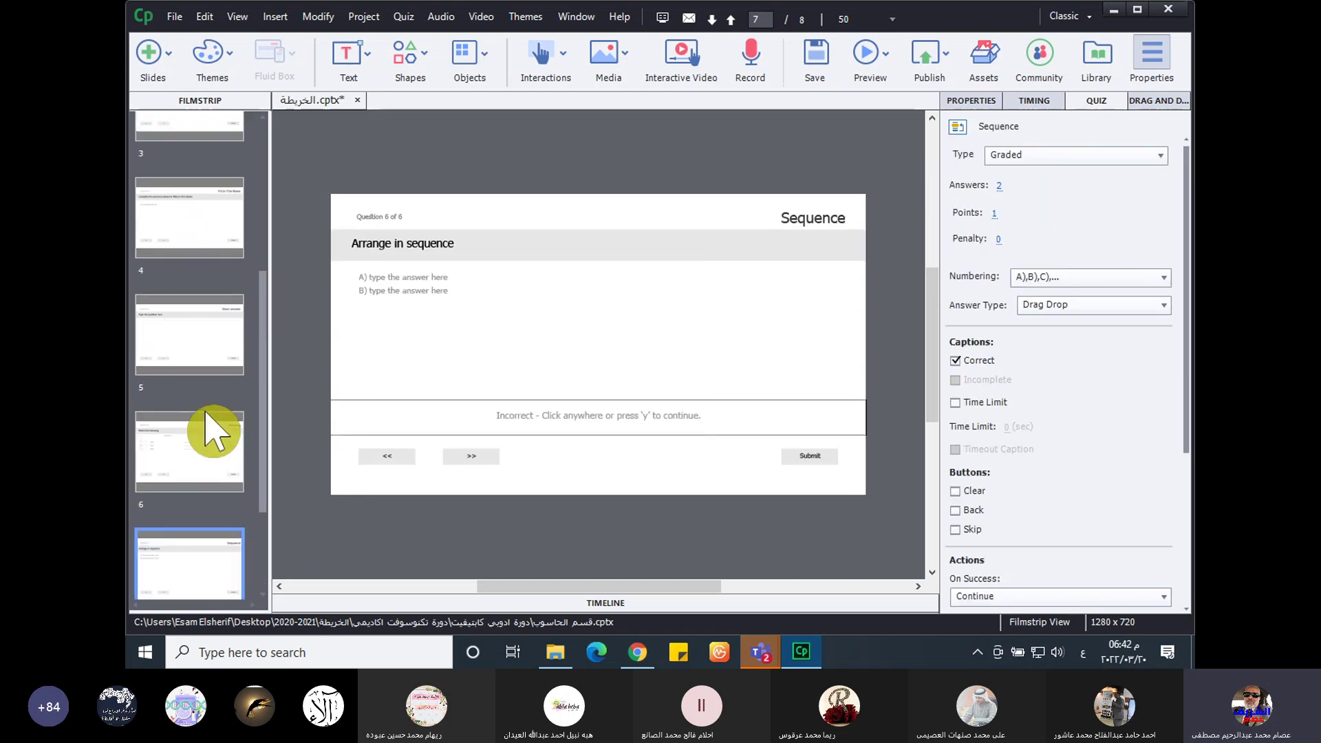
pyautogui.scroll(2, 214, 432)
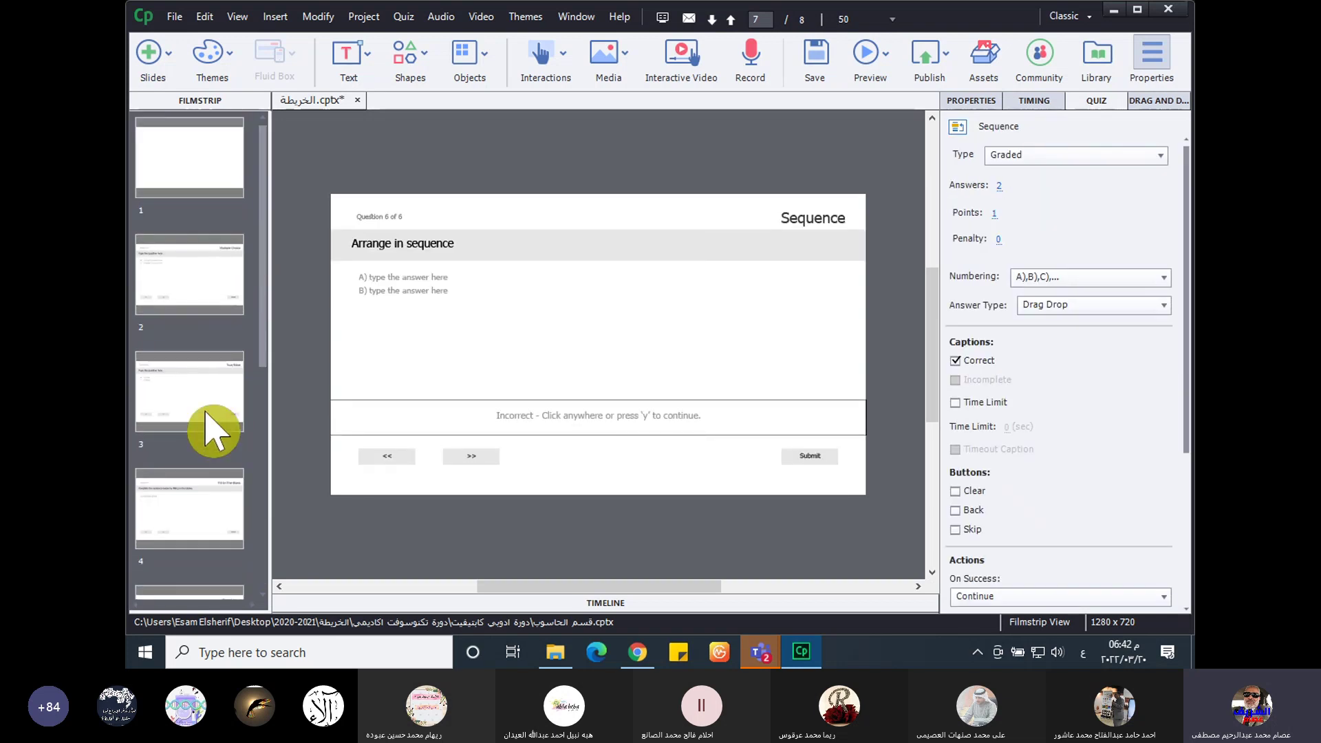
pyautogui.click(214, 280)
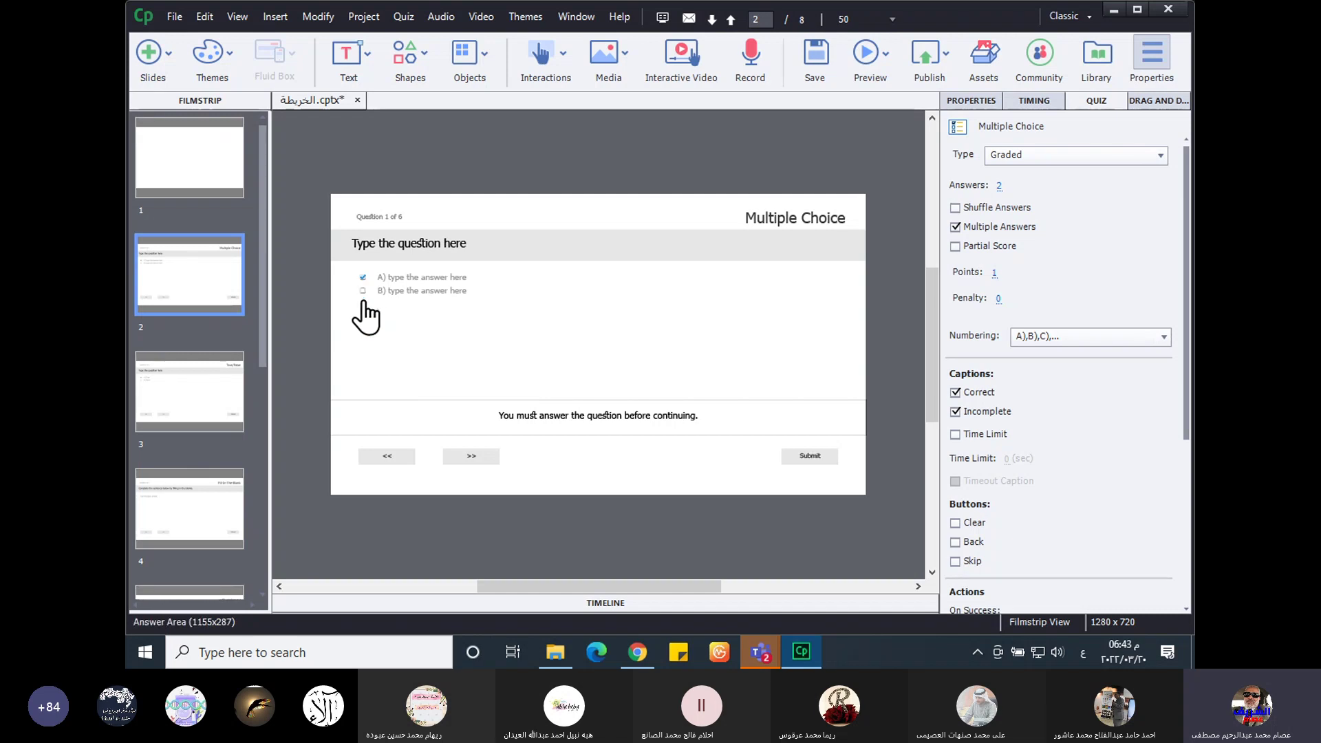
pyautogui.click(222, 373)
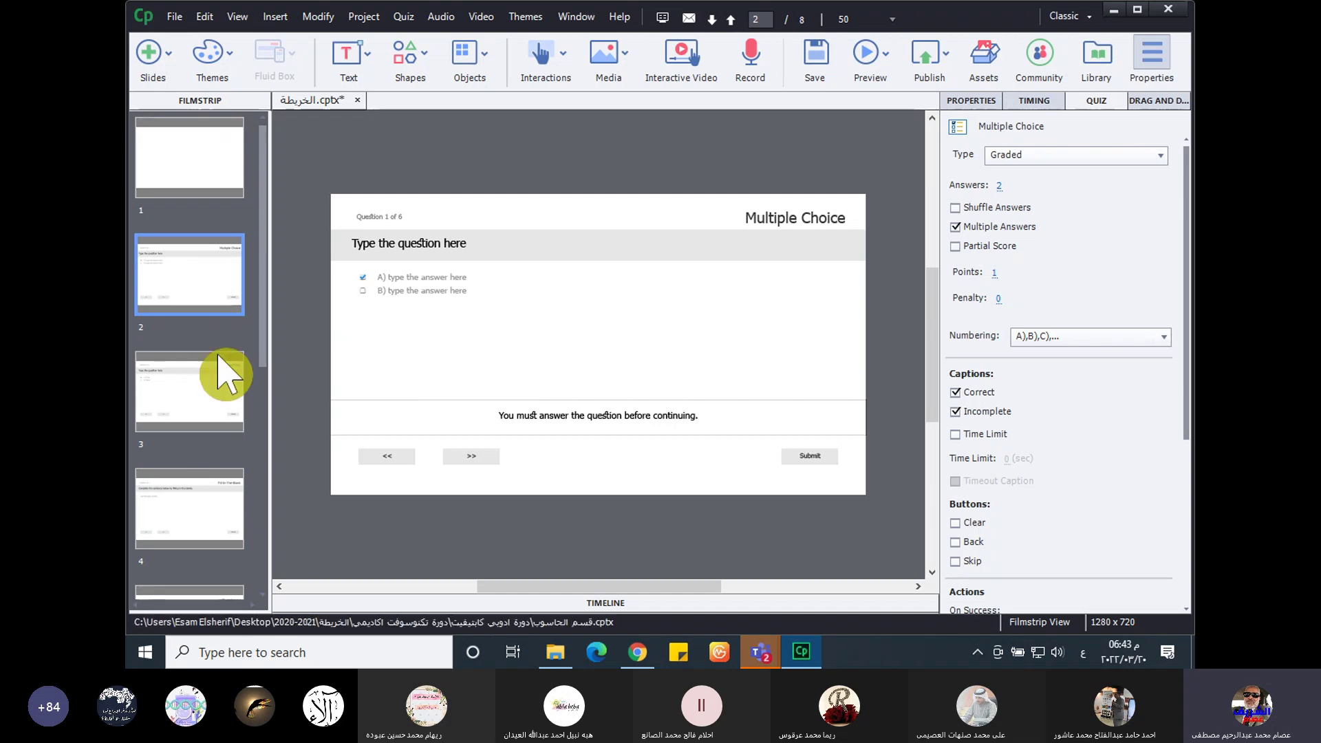
pyautogui.click(182, 407)
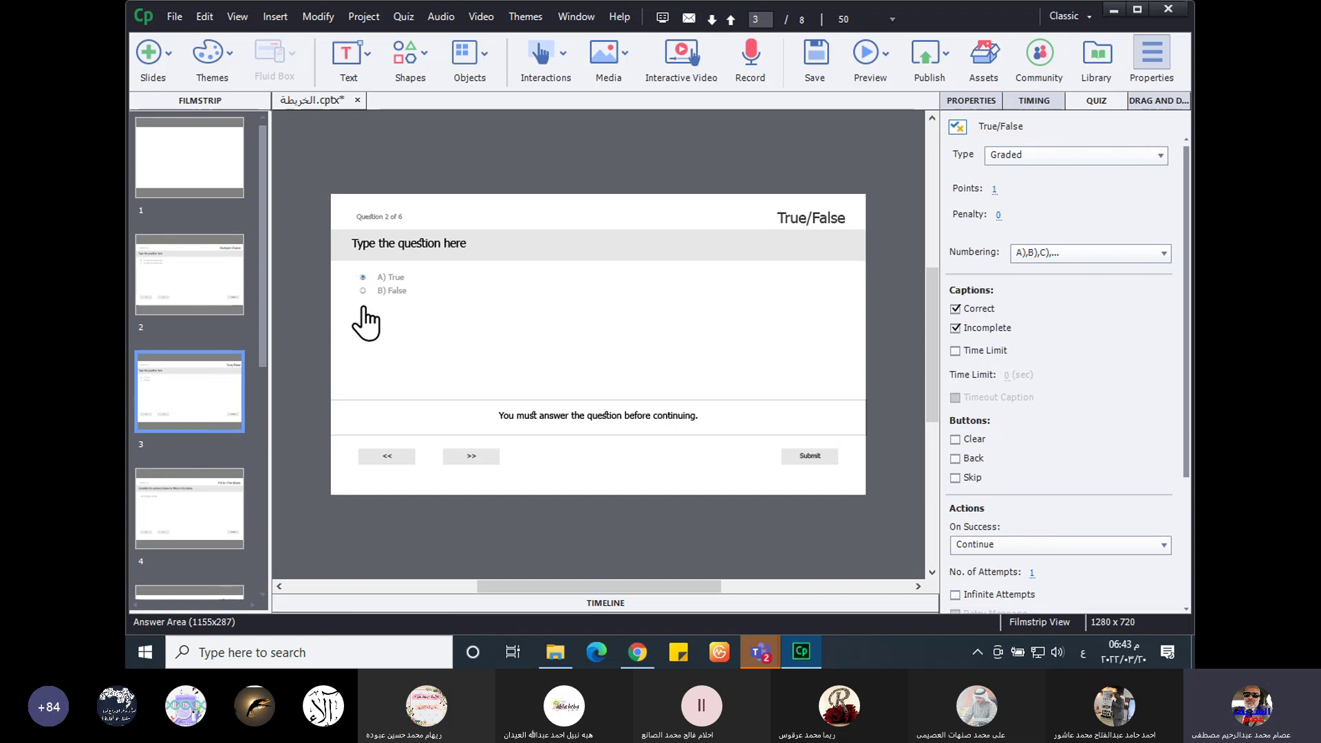
# - On the Fill-In-The-Blank question on slide 4, replace the accepted answer "blank" with "الكويت"
pyautogui.click(198, 530)
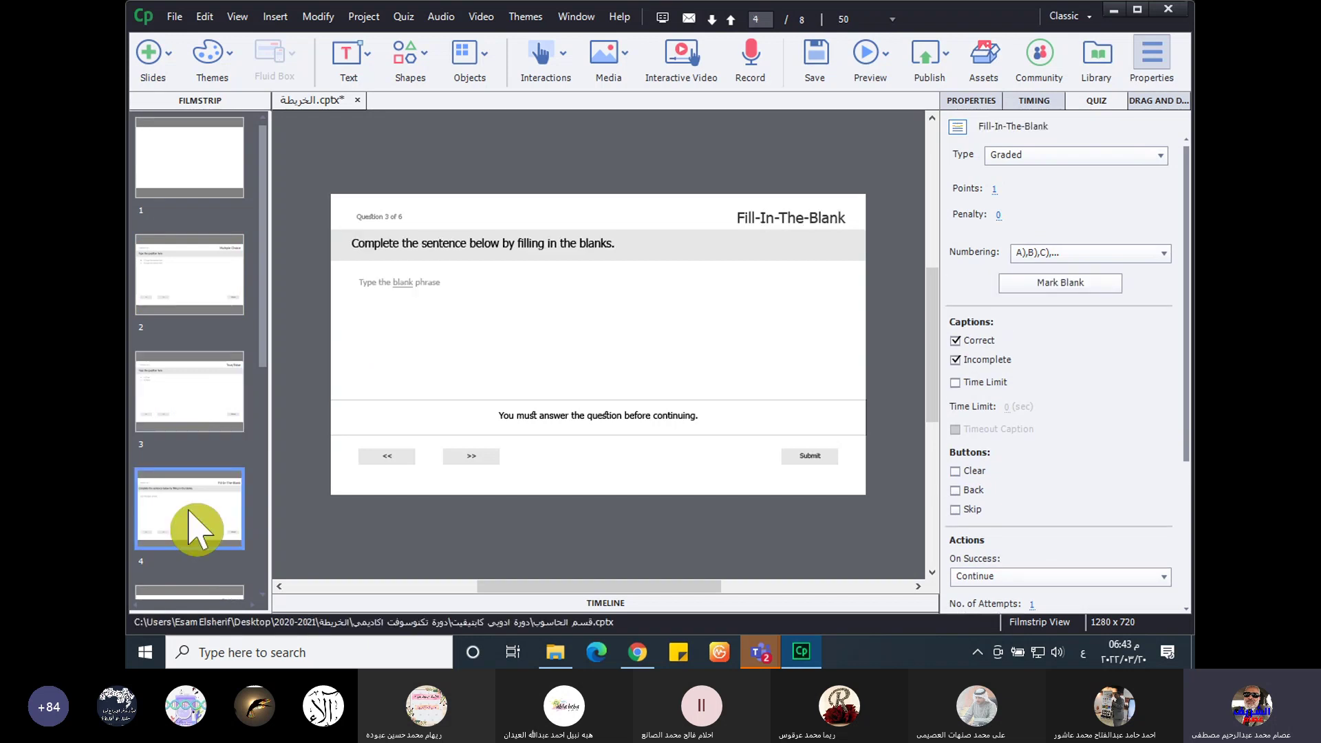
pyautogui.click(405, 287)
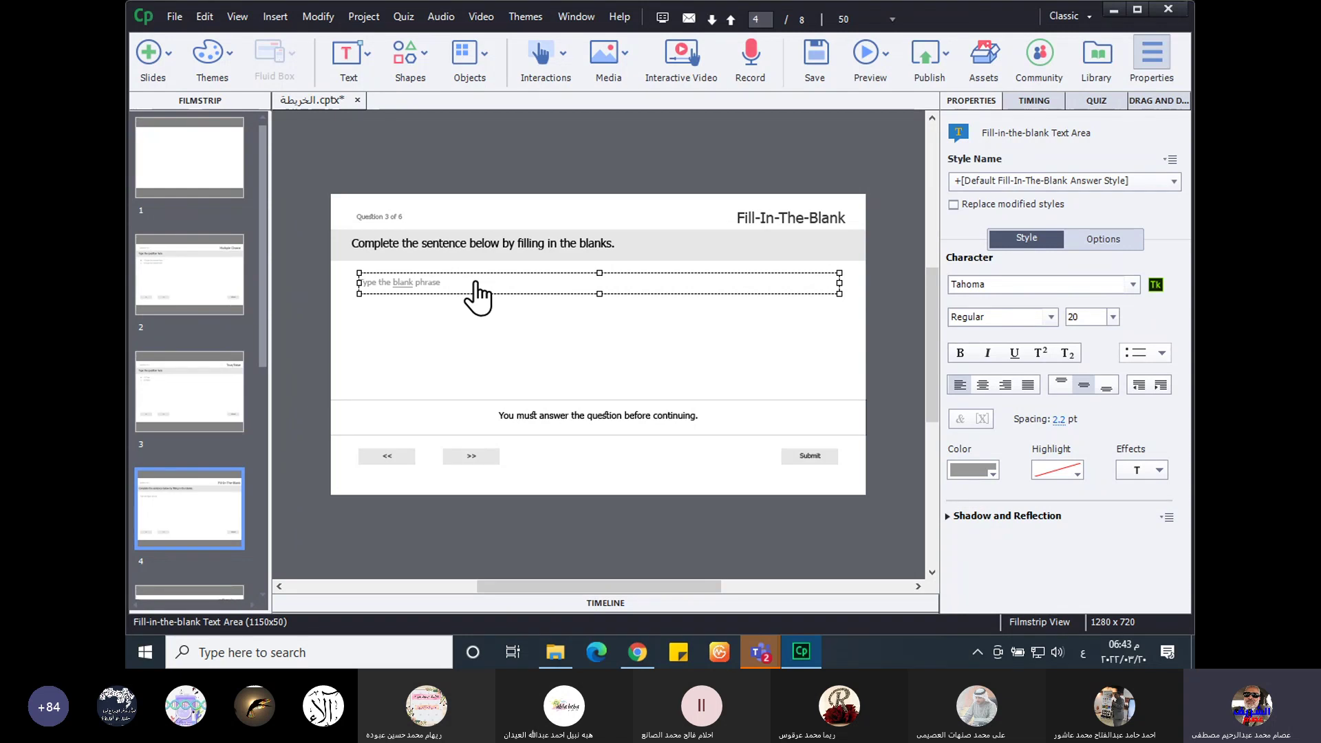
pyautogui.click(401, 283)
pyautogui.doubleClick(402, 283)
pyautogui.click(402, 283)
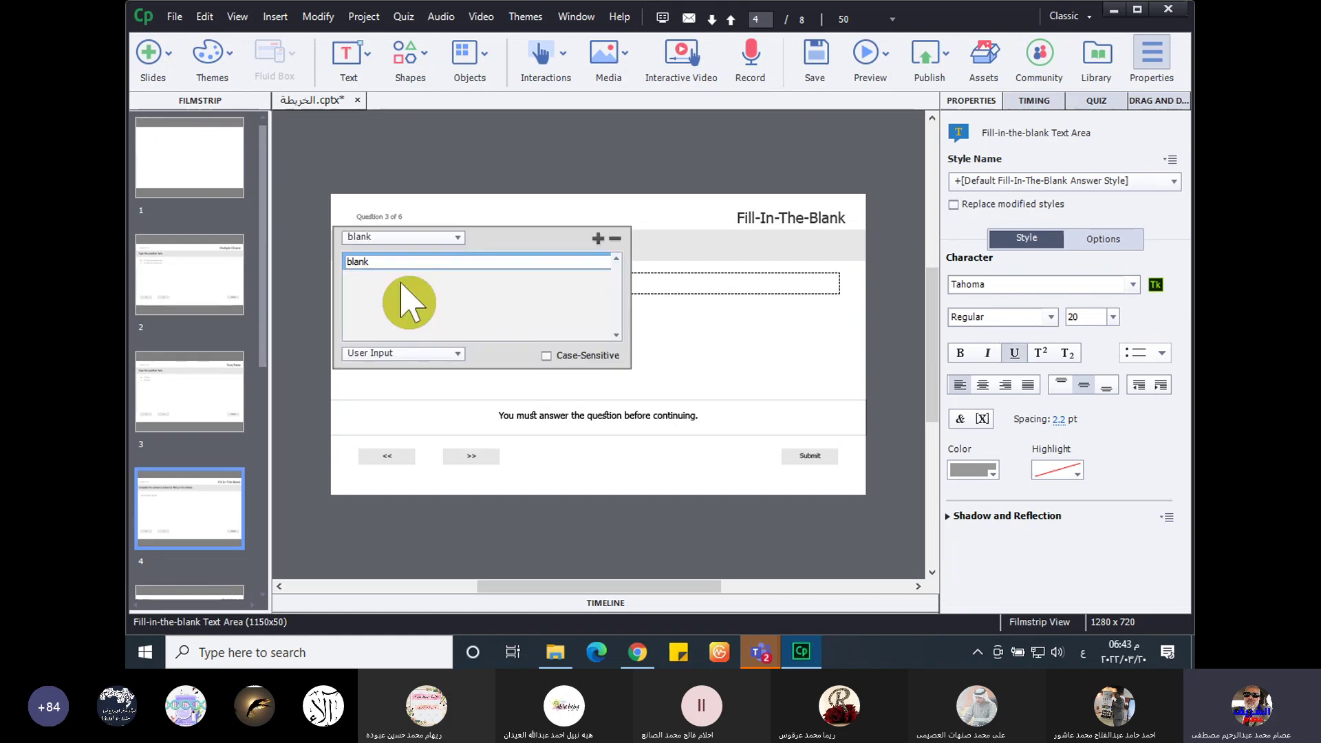
pyautogui.click(386, 288)
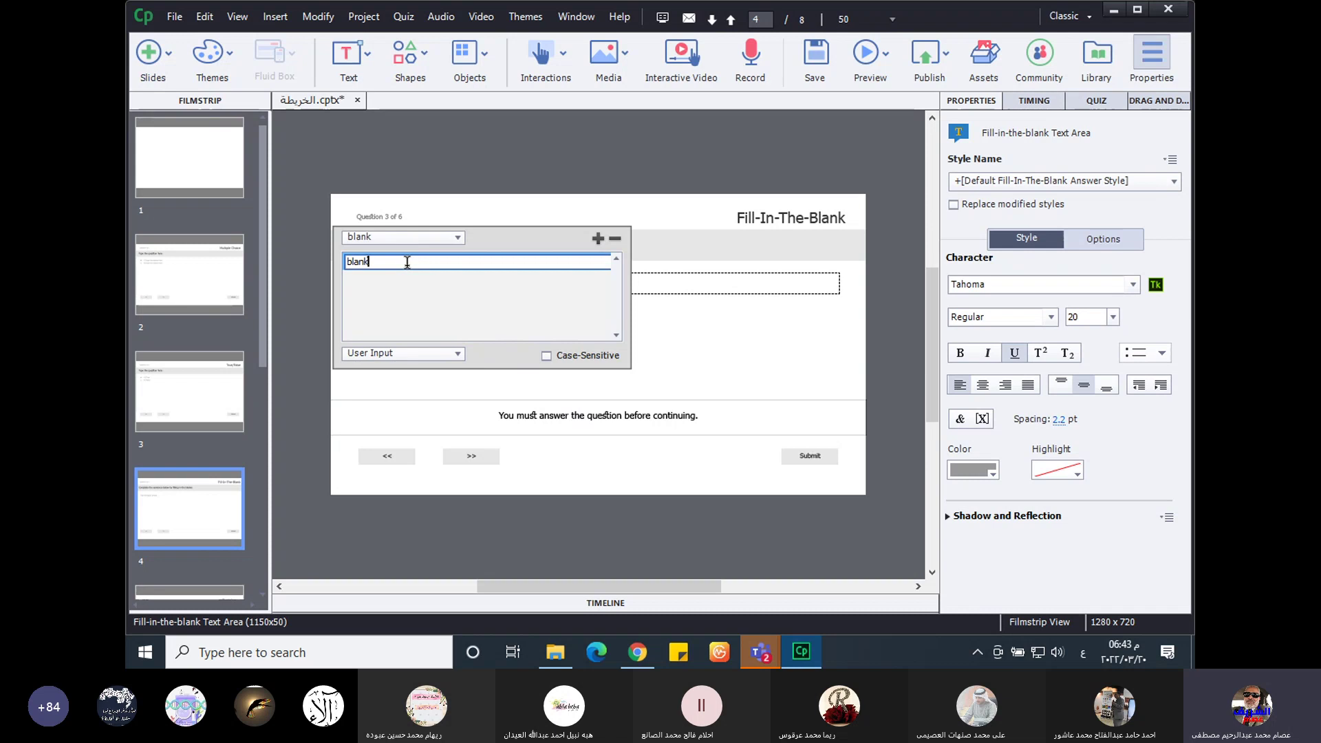
pyautogui.click(458, 236)
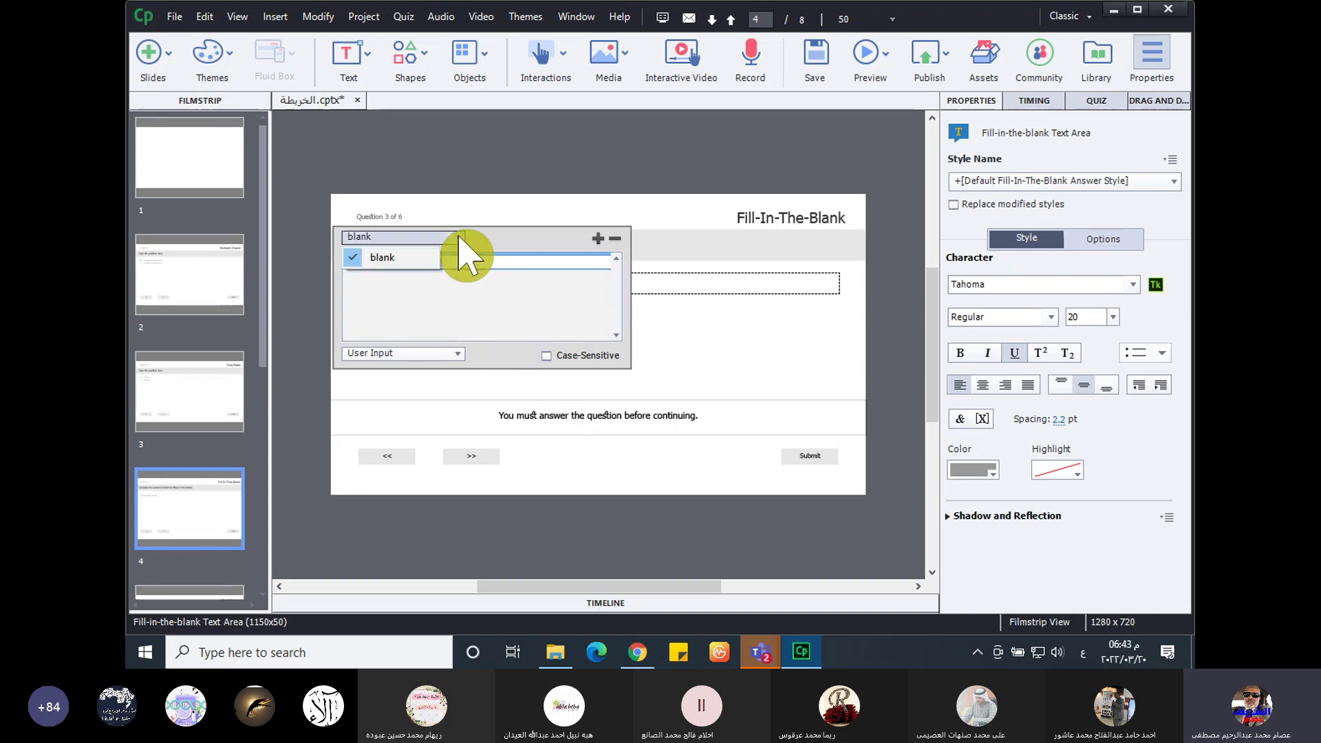
pyautogui.click(380, 258)
pyautogui.doubleClick(391, 262)
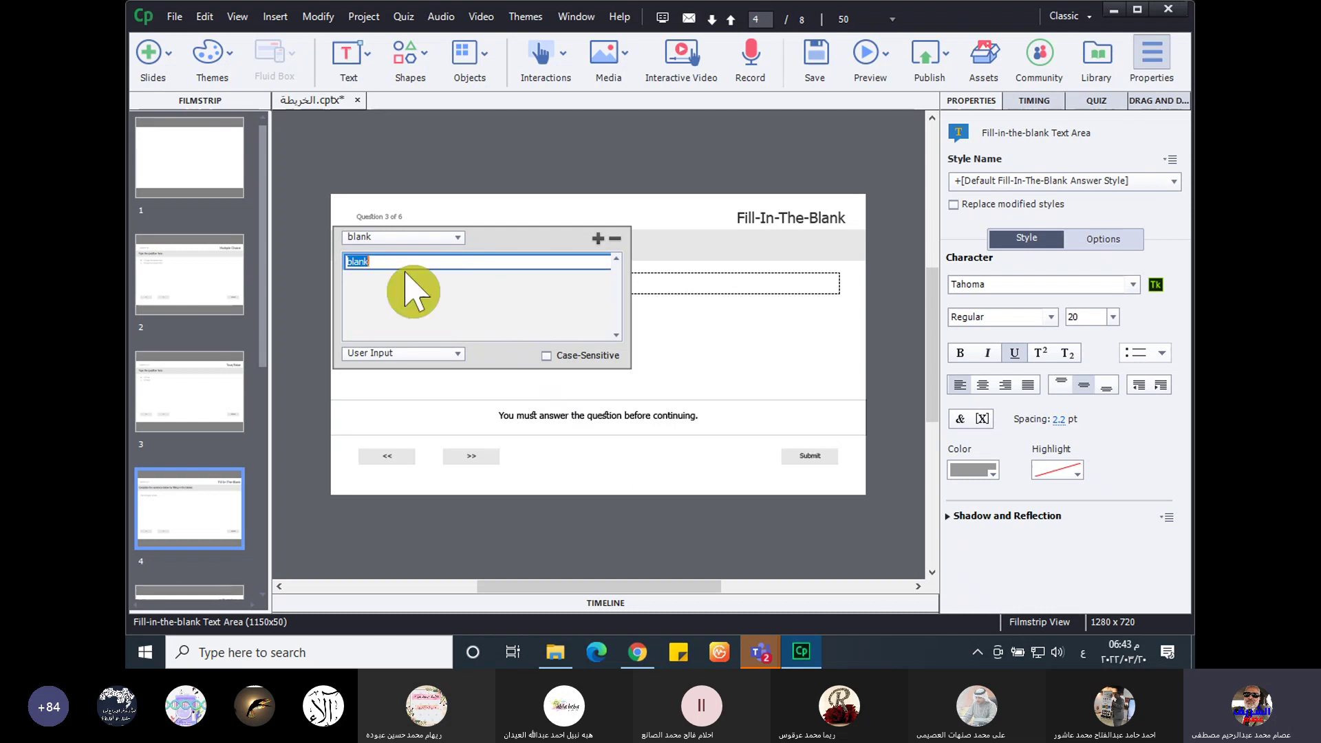
pyautogui.write('ال')
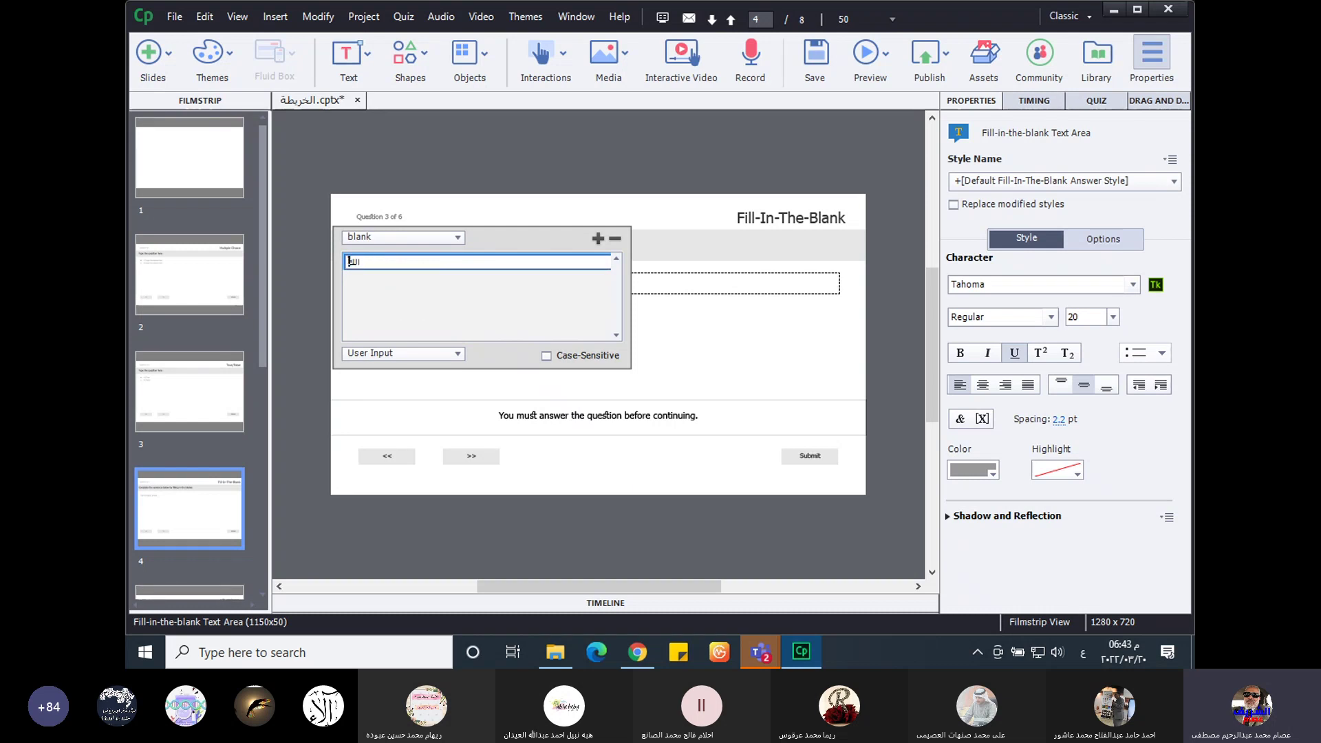
pyautogui.write('كويت')
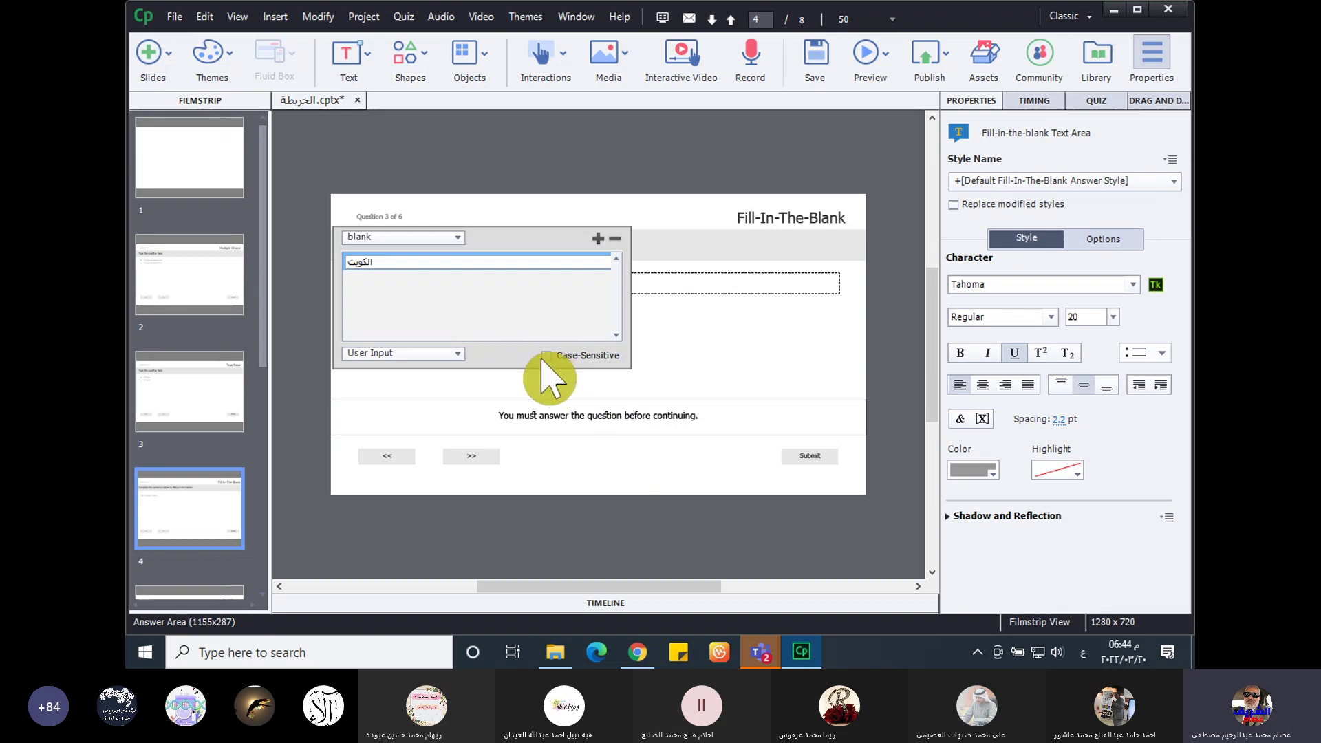
# - Add "السعودية" as a second answer entry for the blank
pyautogui.click(458, 260)
pyautogui.click(598, 238)
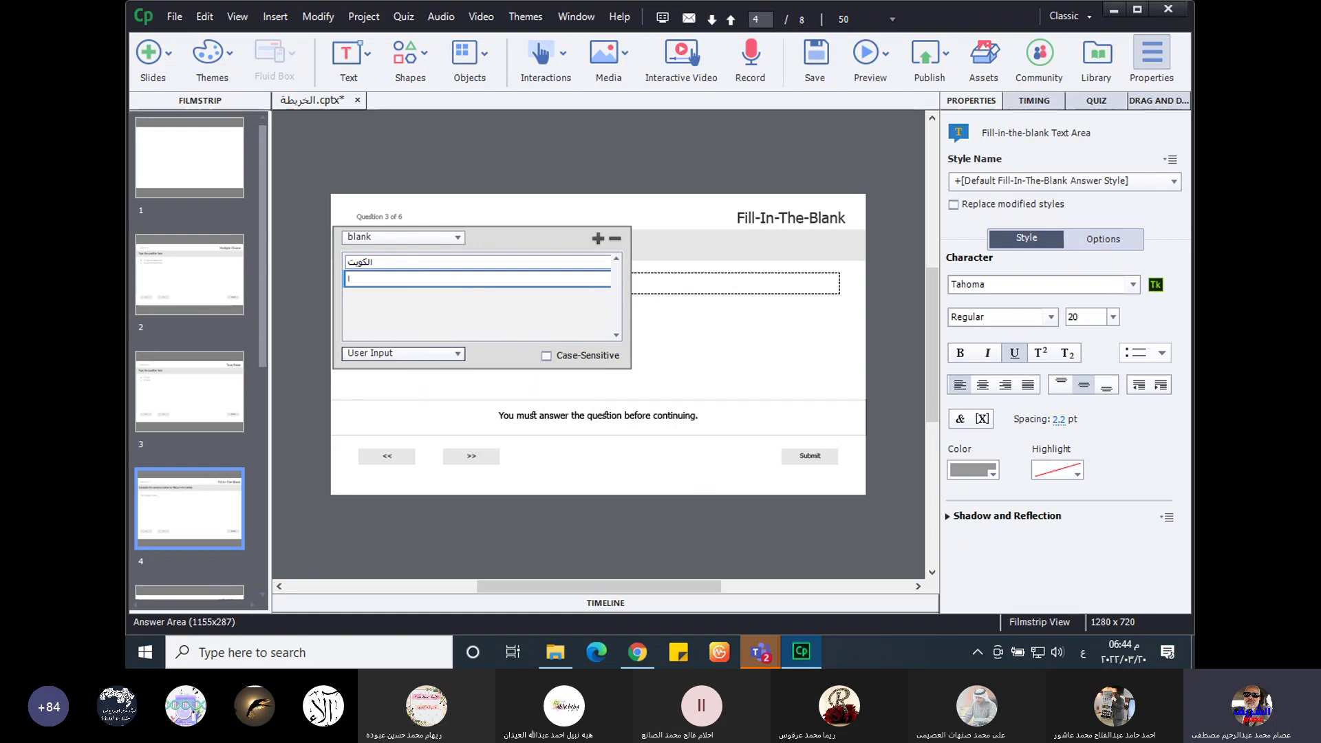
pyautogui.write('السعودية')
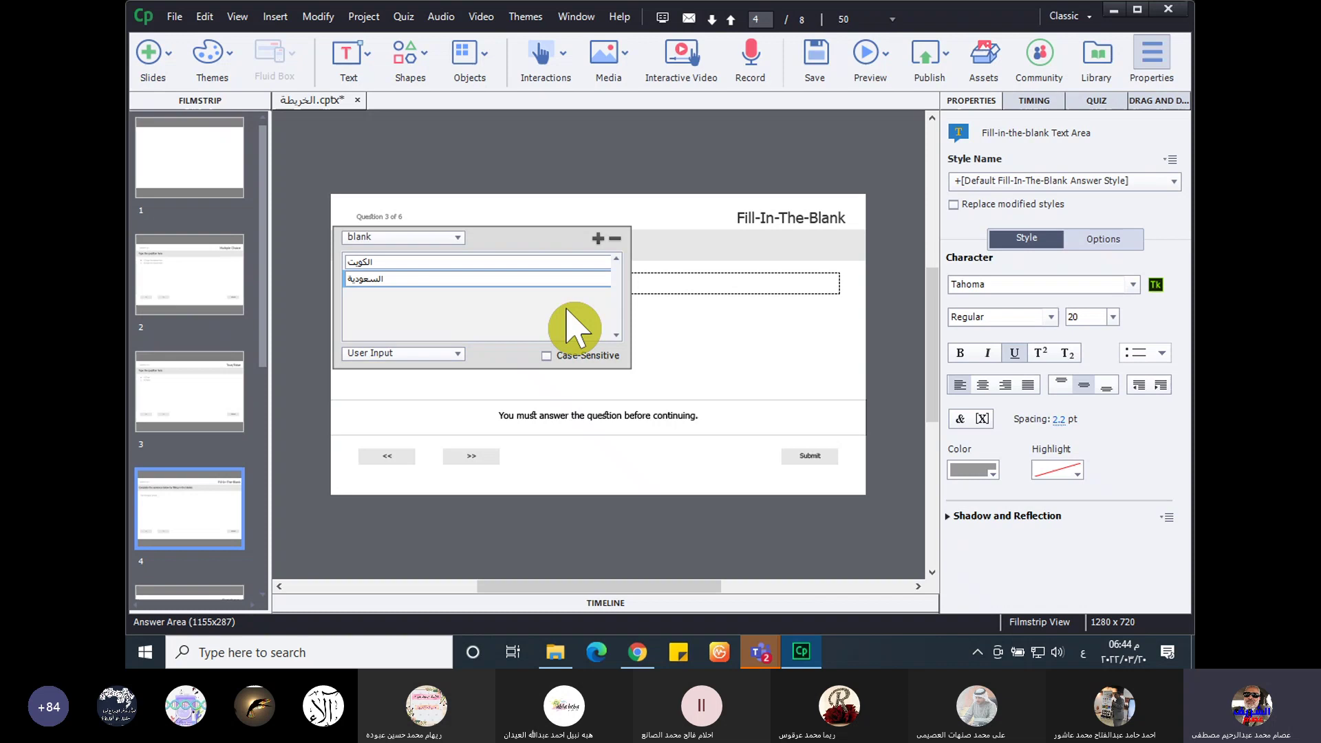
# - Change the blank's answer type to Dropdown List and mark "الكويت" as the correct option
pyautogui.click(457, 354)
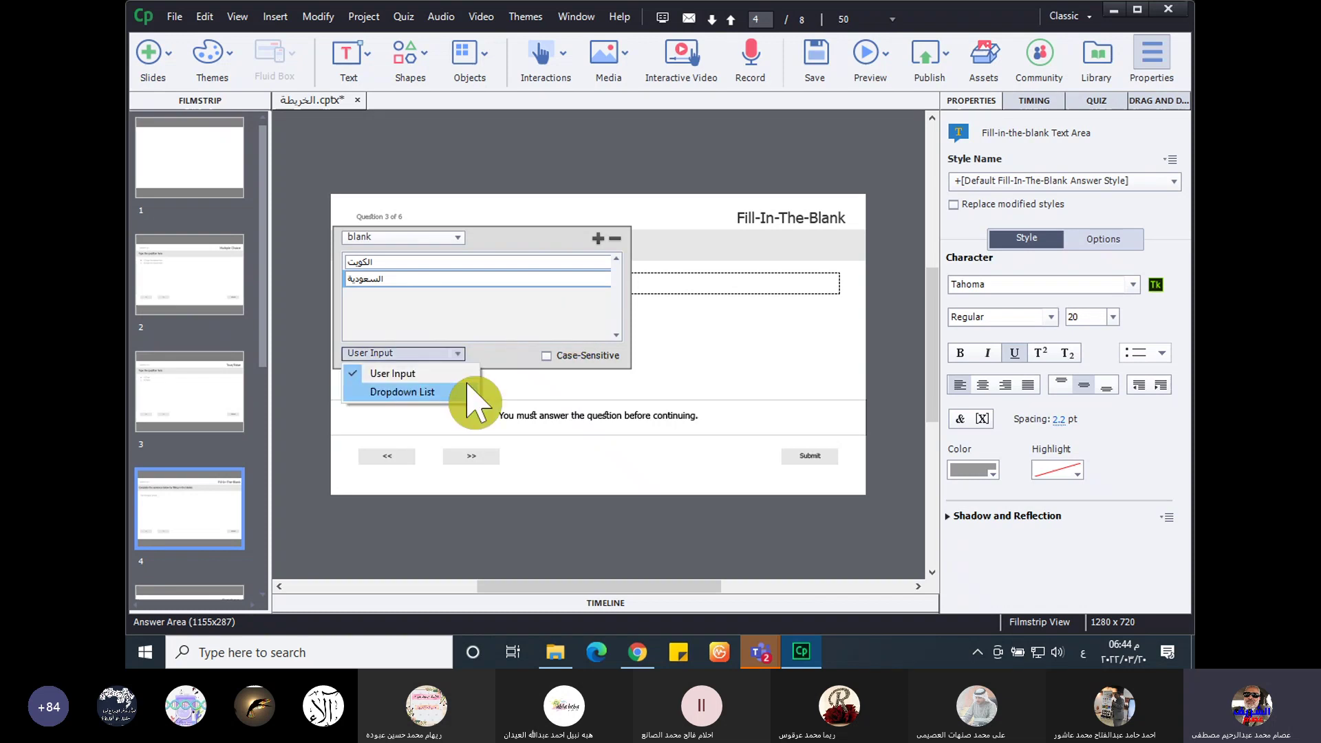
pyautogui.click(469, 391)
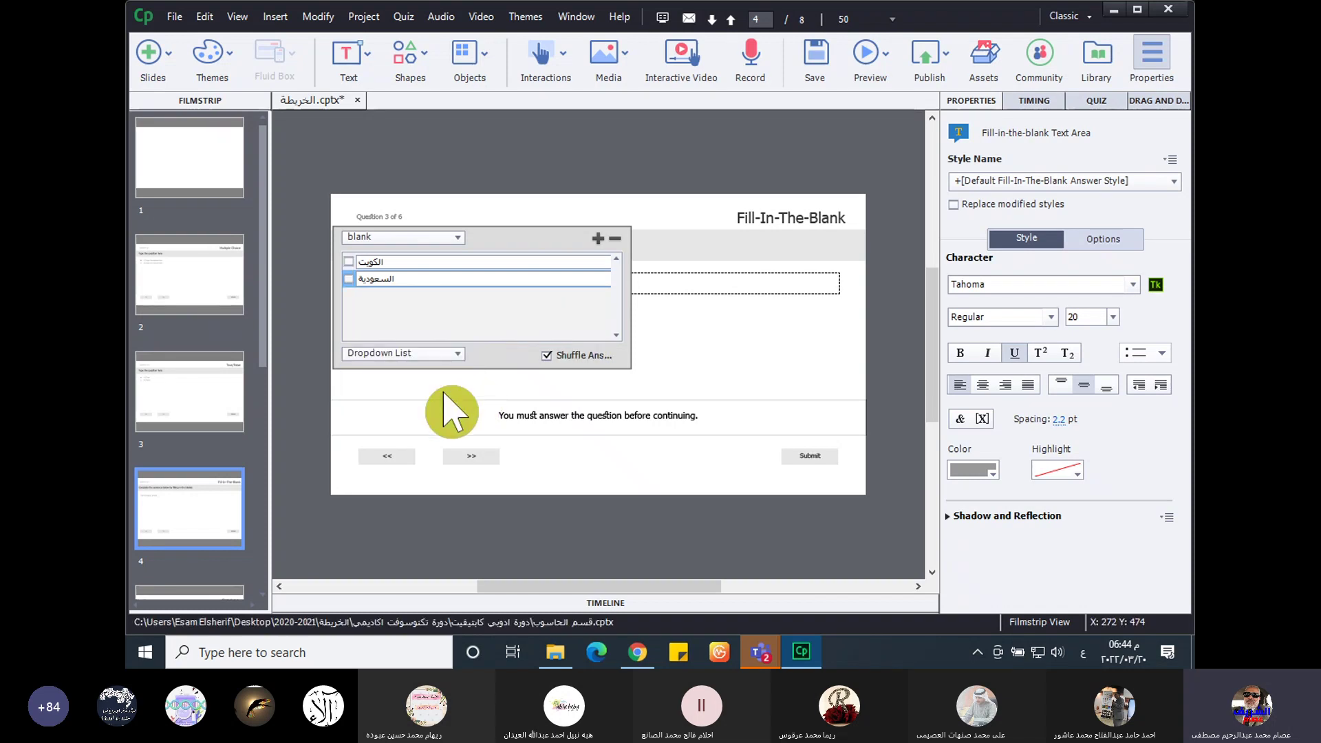
pyautogui.click(431, 352)
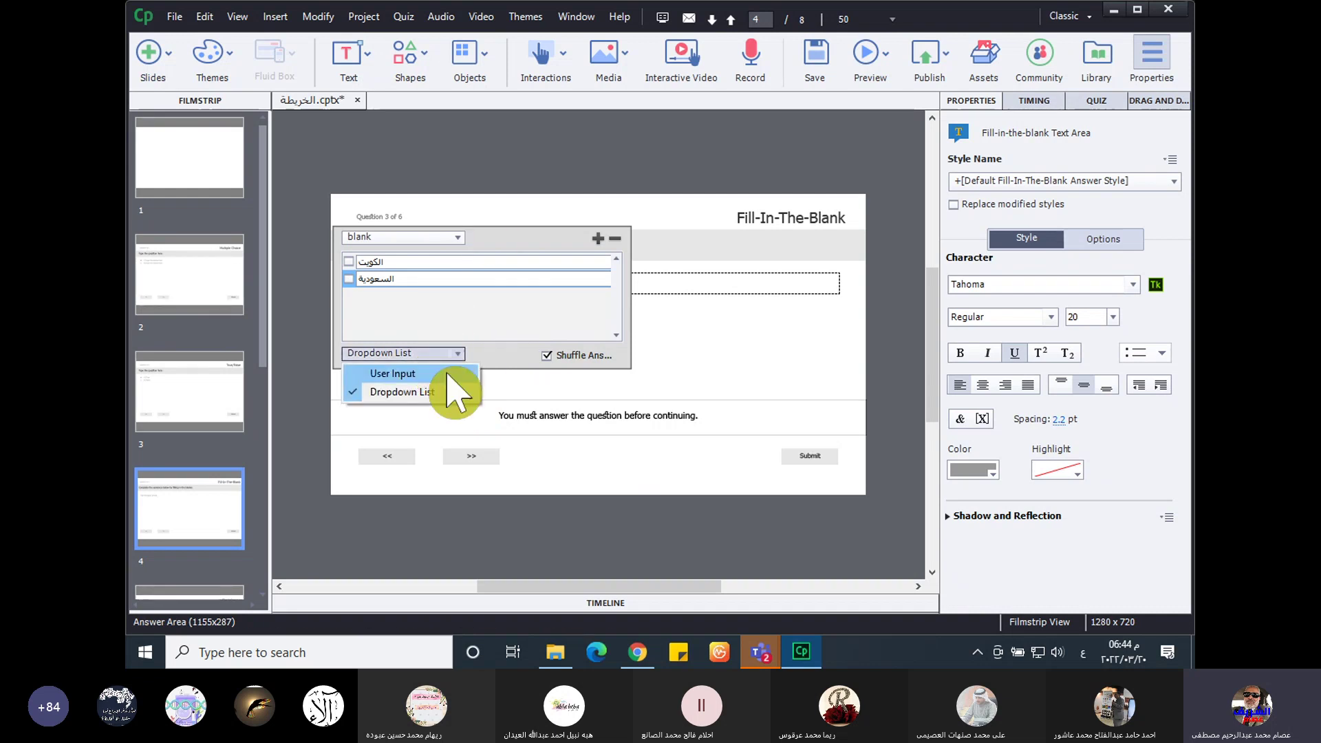
pyautogui.click(445, 289)
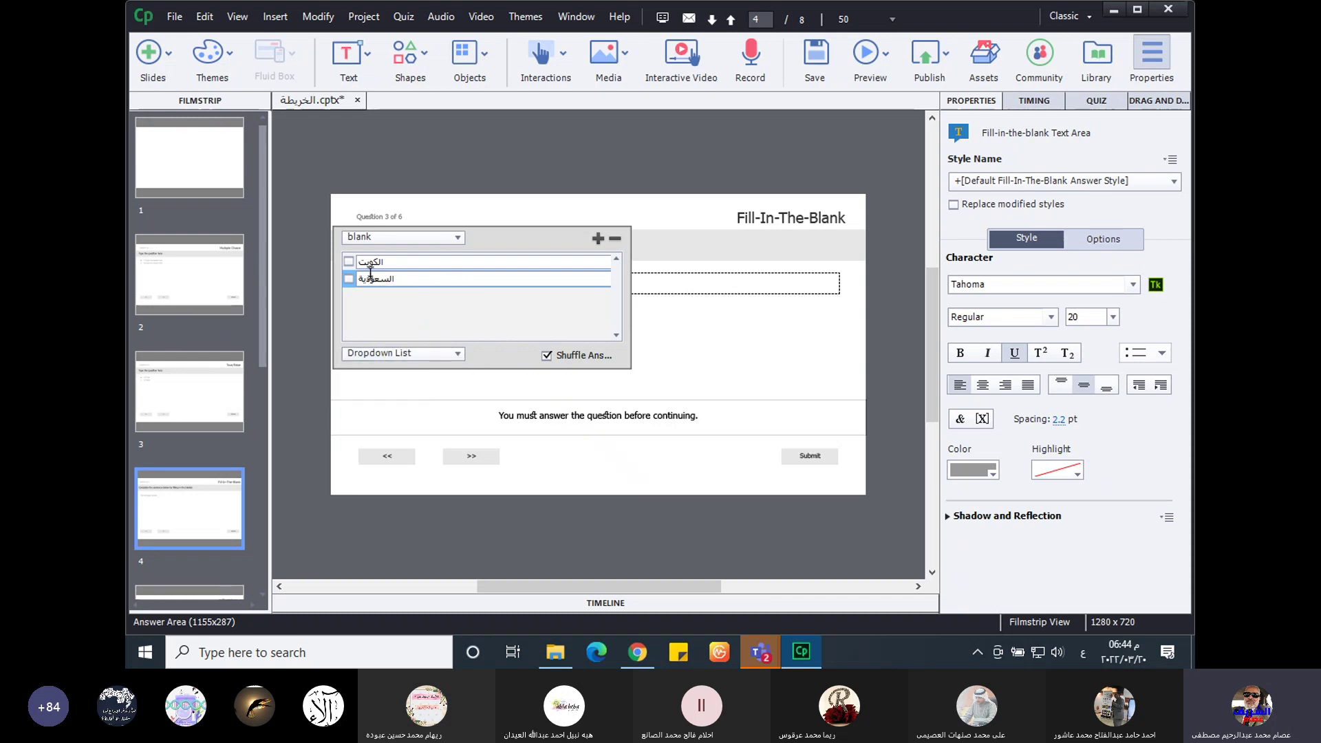
pyautogui.click(348, 261)
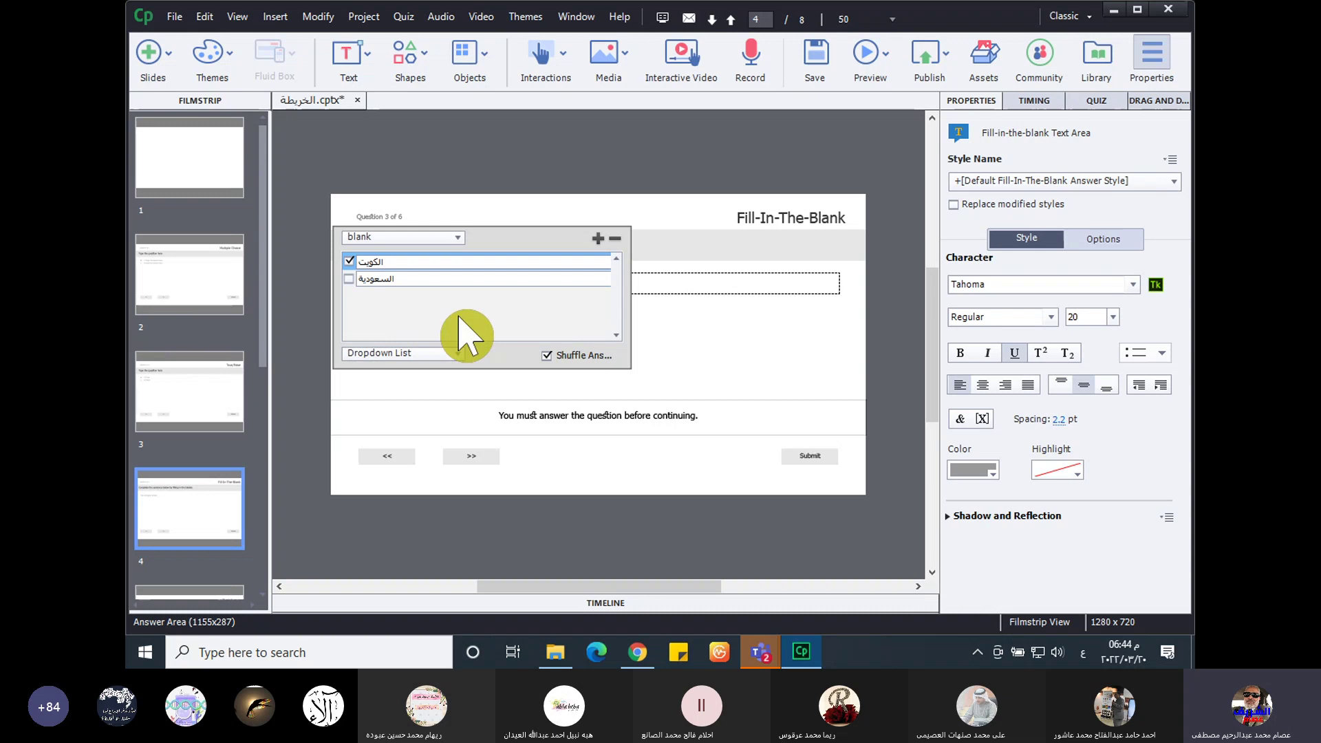
pyautogui.click(788, 368)
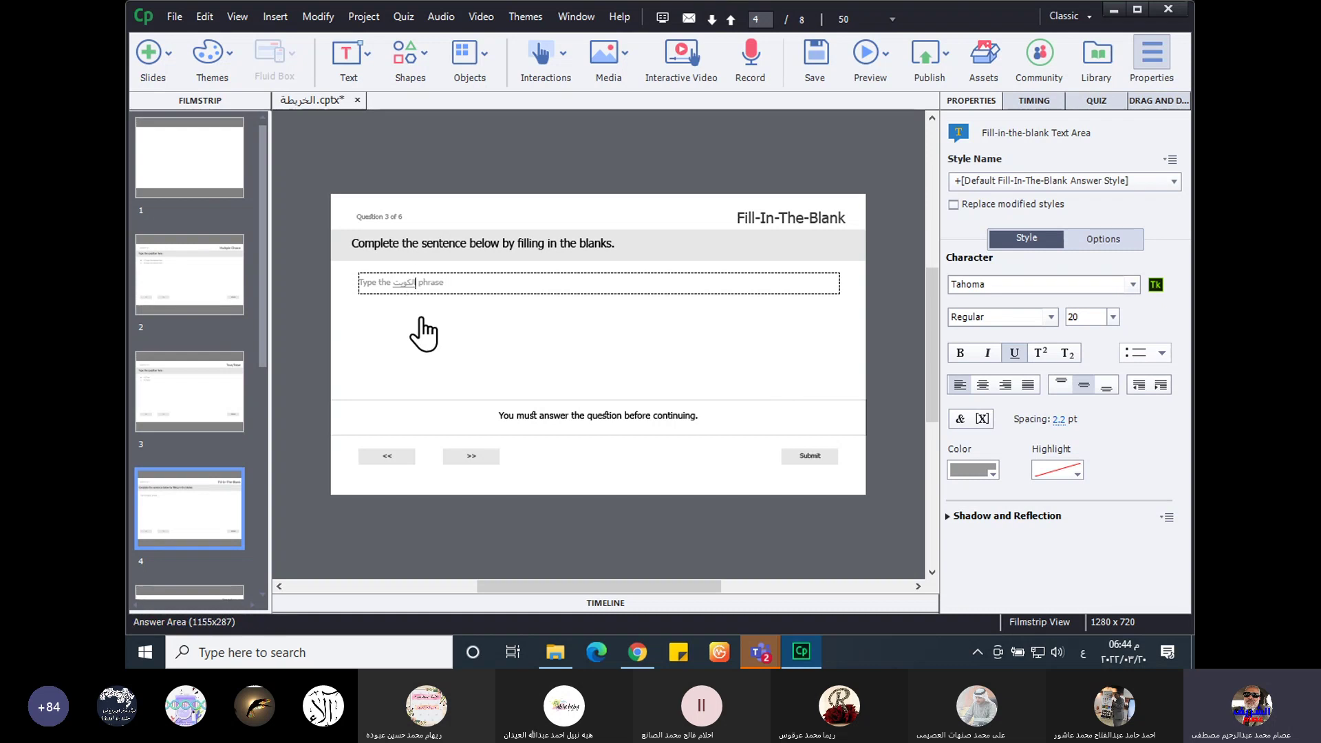
# - Look at the Correct Entries list of the Short Answer question on slide 5 and the Matching question on slide 6
pyautogui.scroll(-4, 210, 457)
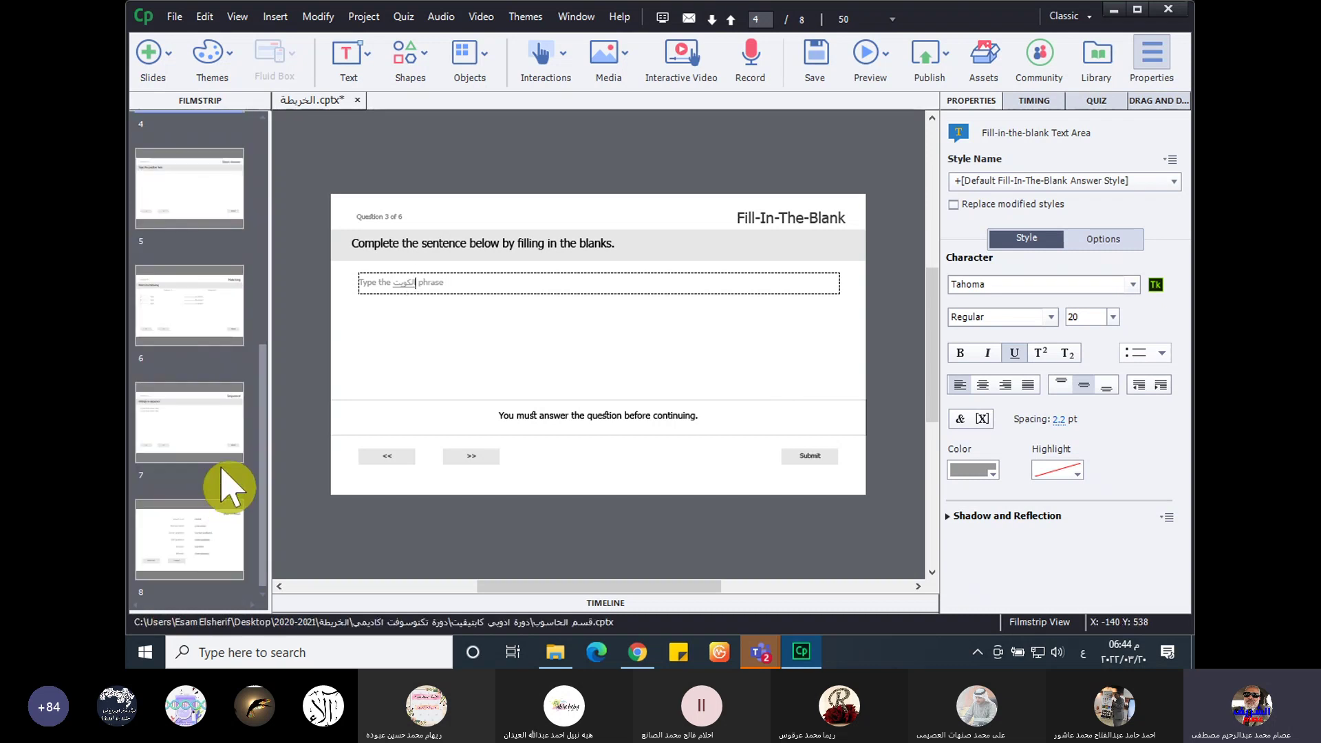
pyautogui.click(192, 334)
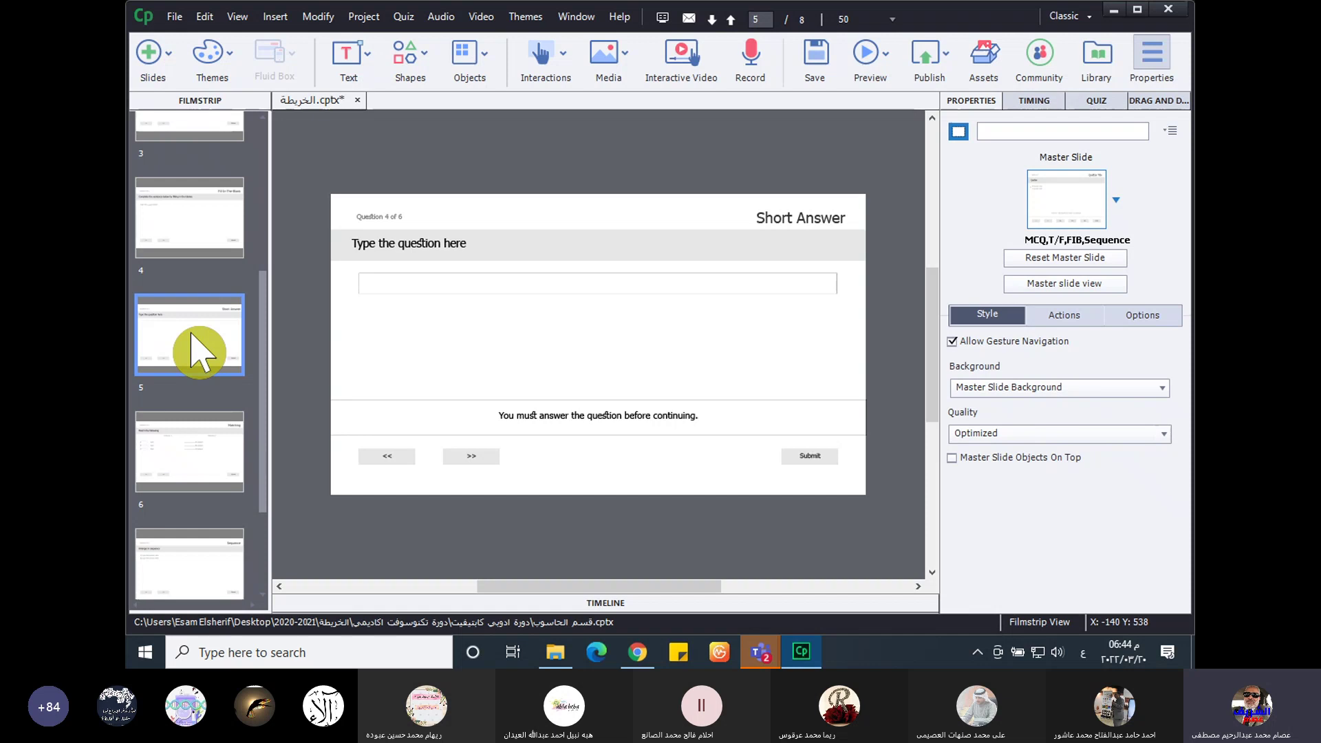
pyautogui.click(512, 284)
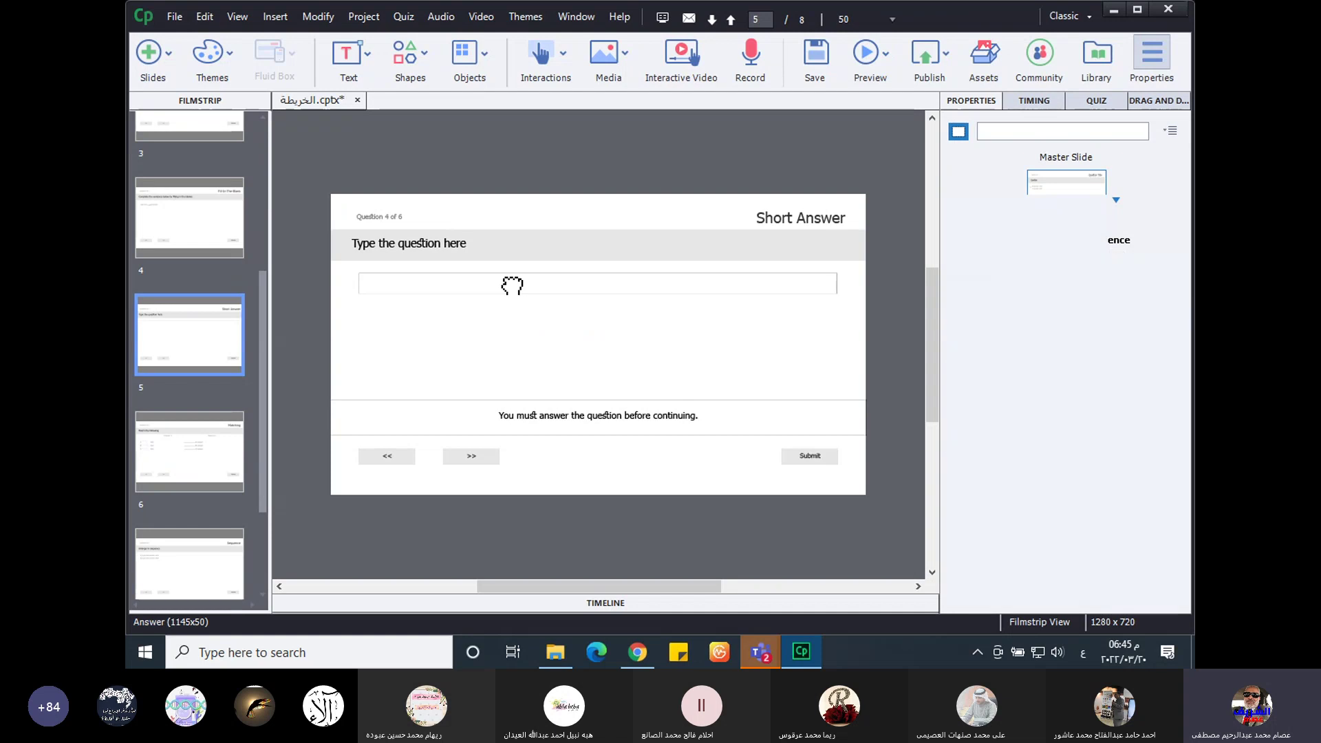
pyautogui.doubleClick(512, 284)
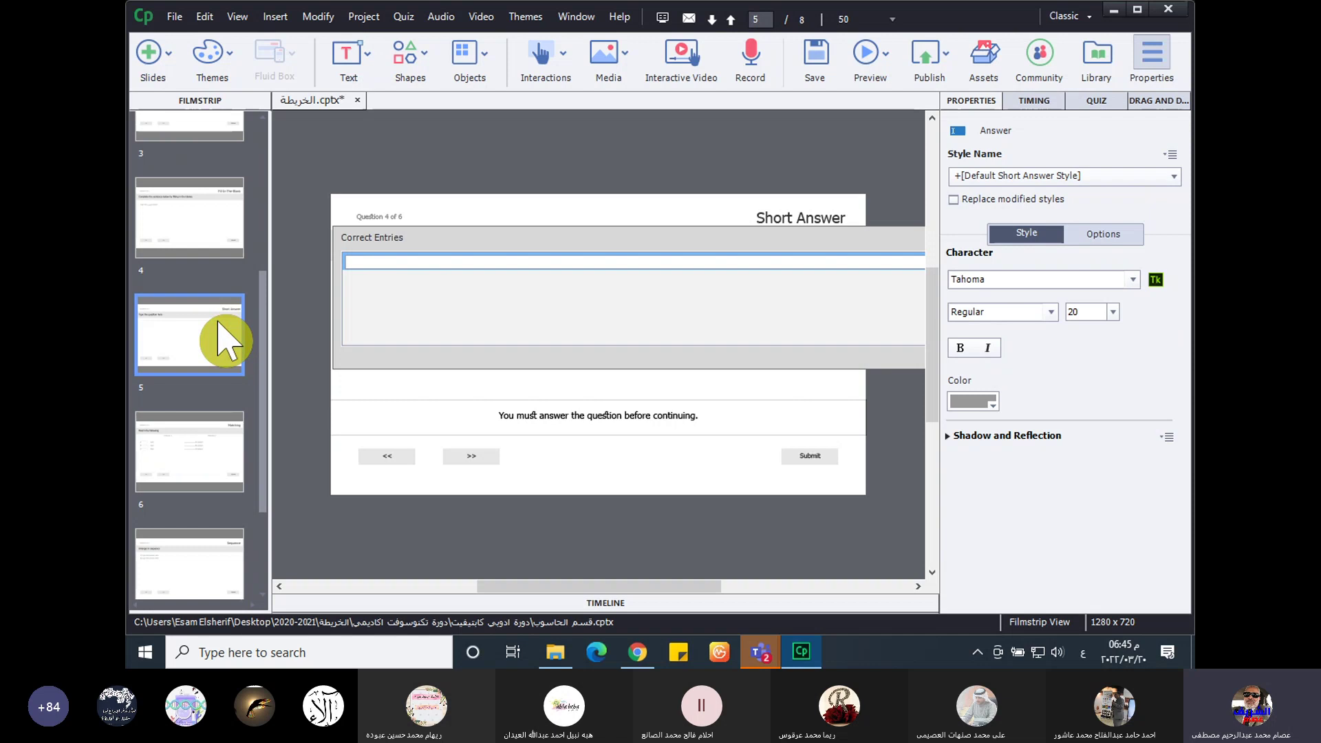
pyautogui.press('Down')
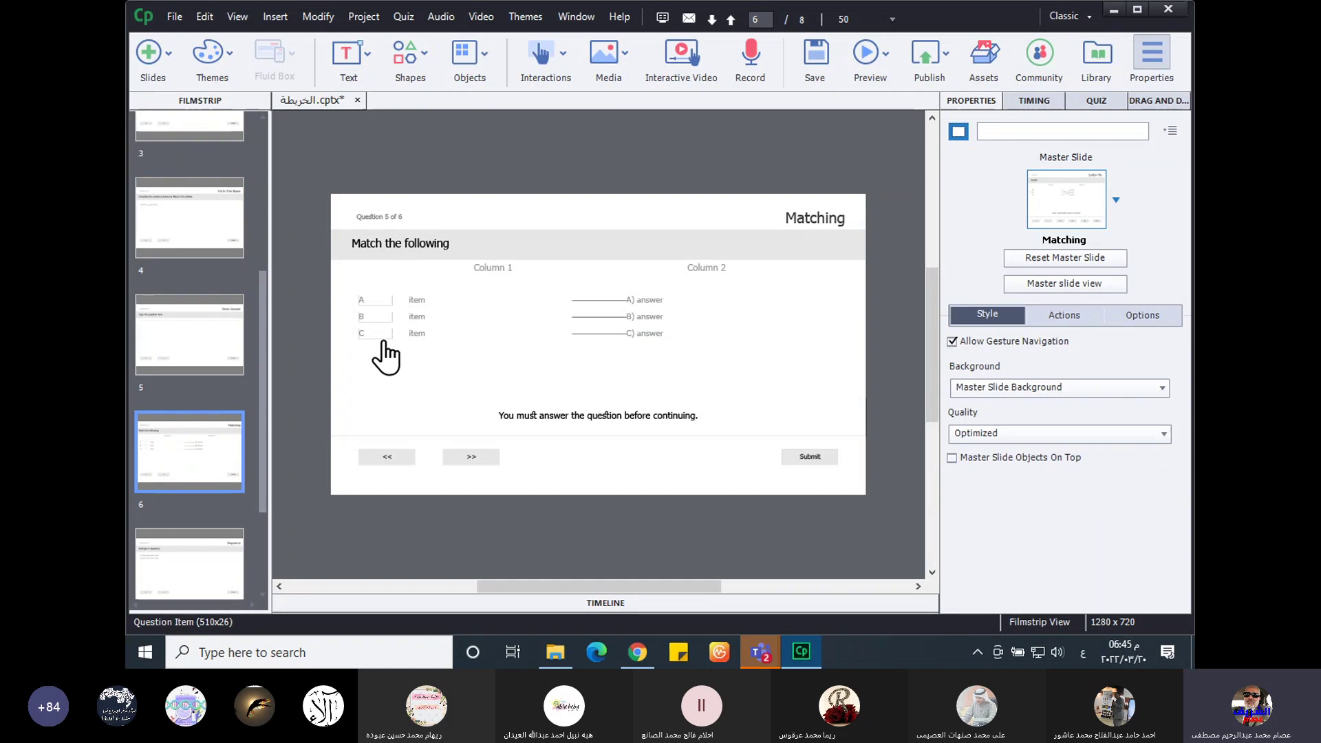
# - Replace the placeholder answers A and B of the Sequence question on slide 7 with "1" and "2"
pyautogui.click(190, 563)
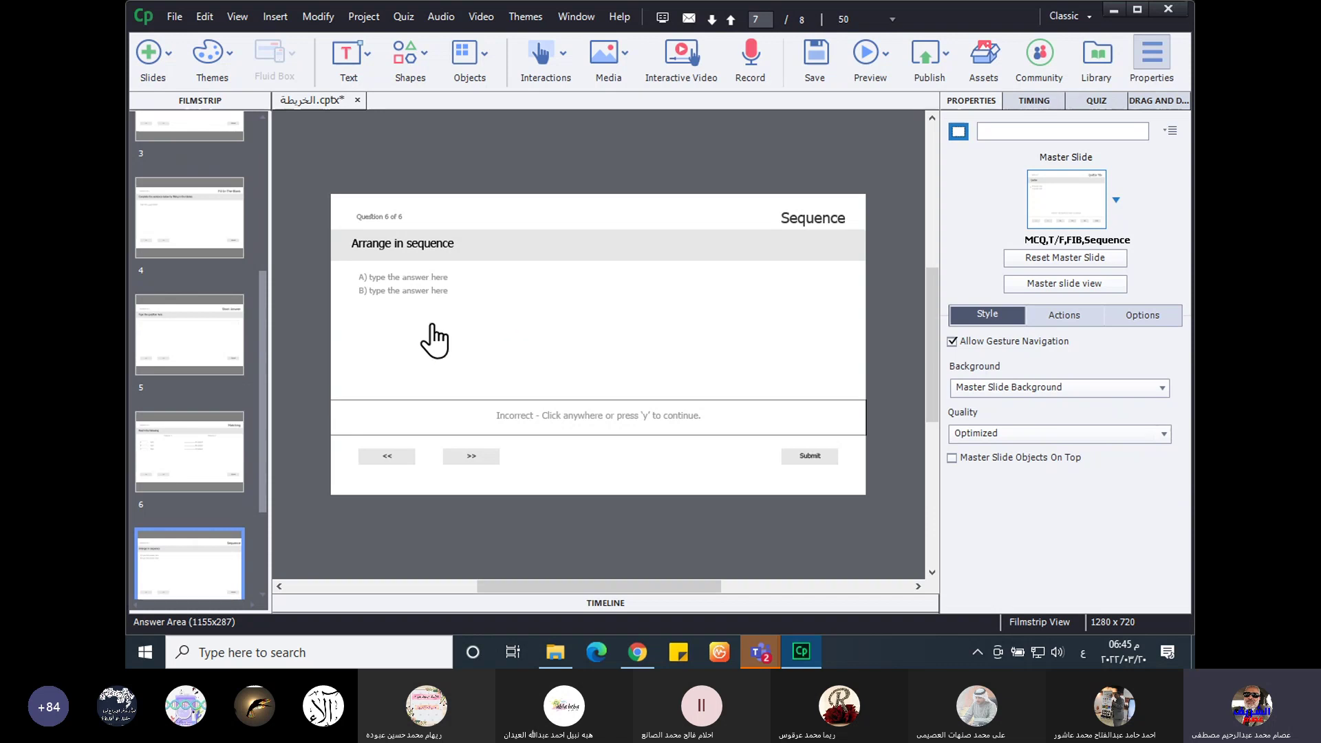
pyautogui.click(428, 276)
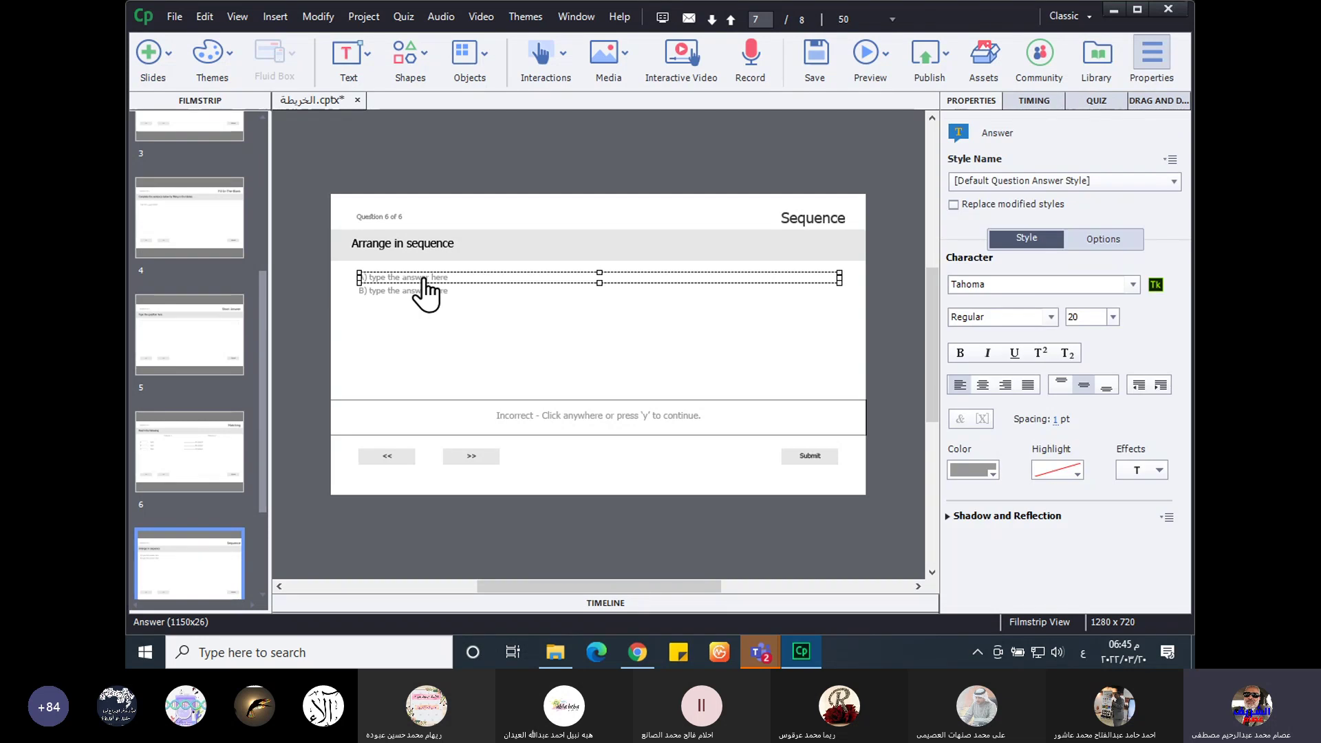
pyautogui.doubleClick(423, 277)
pyautogui.tripleClick(425, 278)
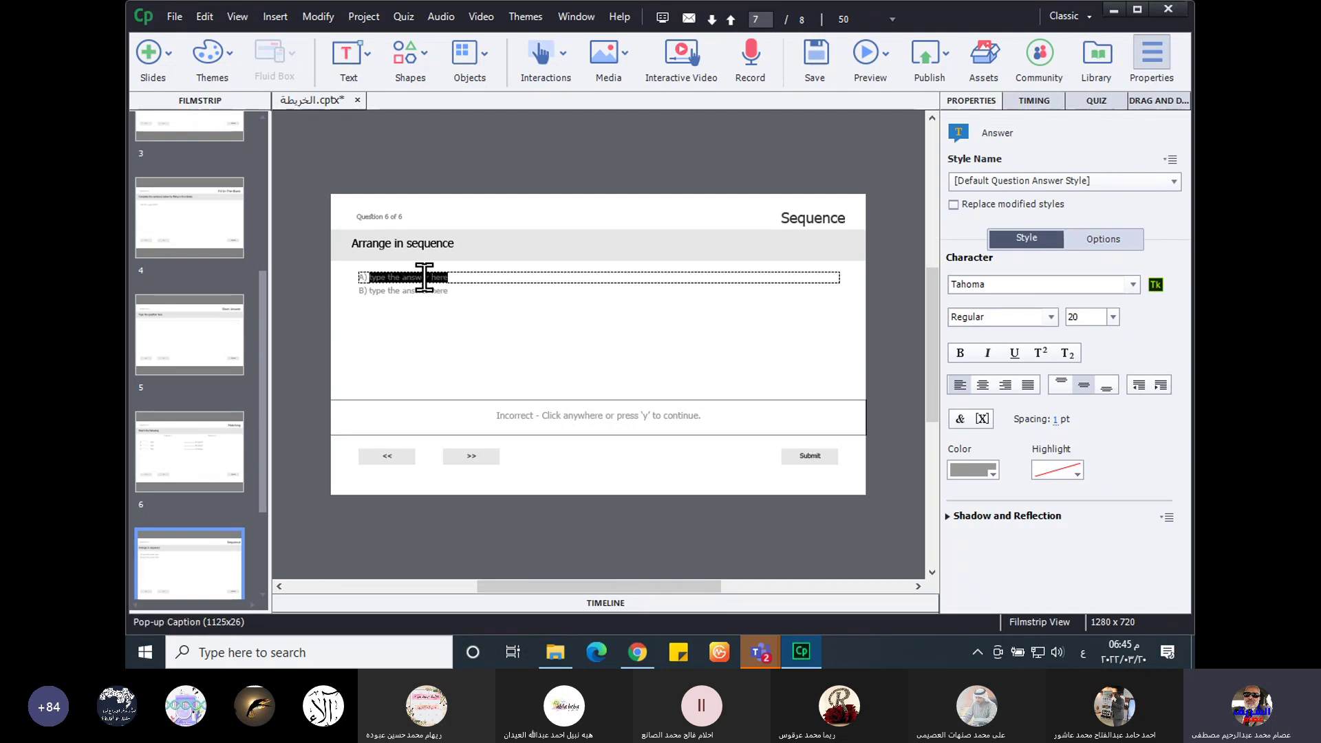
pyautogui.write('1')
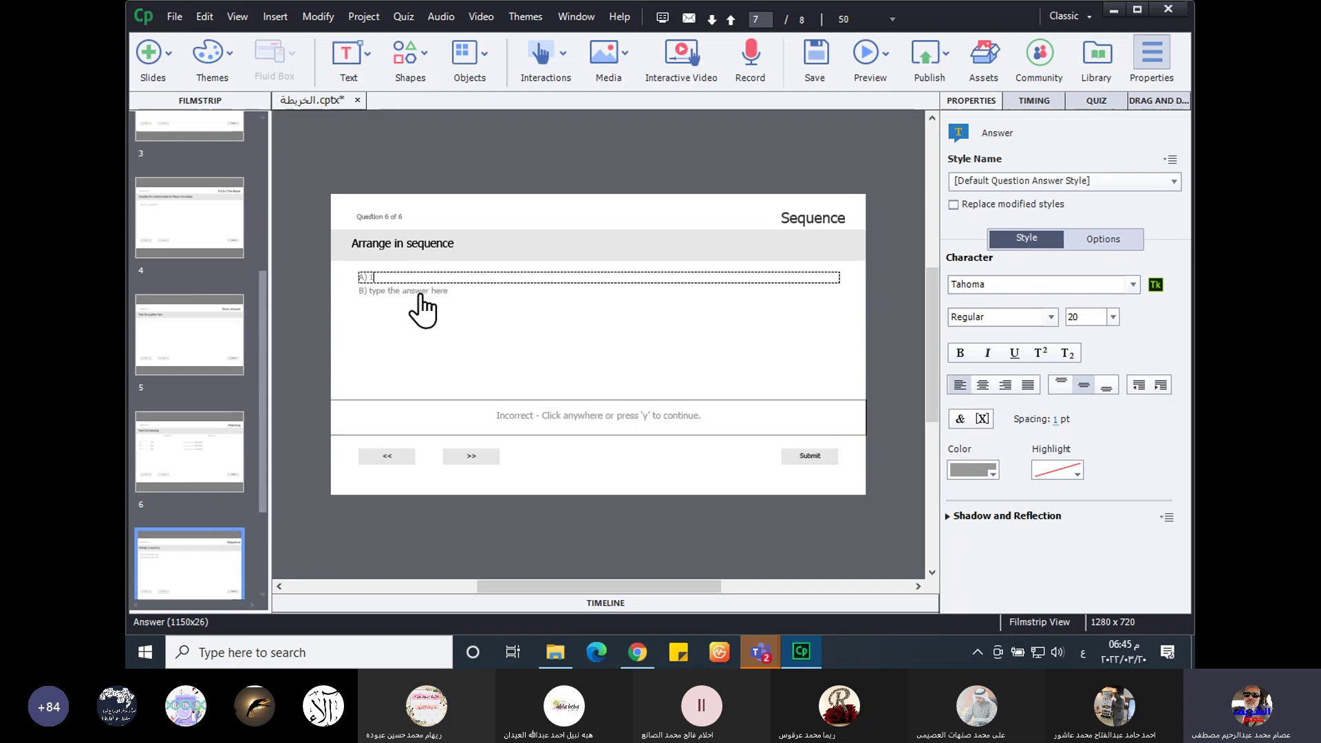
pyautogui.click(418, 291)
pyautogui.doubleClick(414, 289)
pyautogui.tripleClick(414, 289)
pyautogui.write('2')
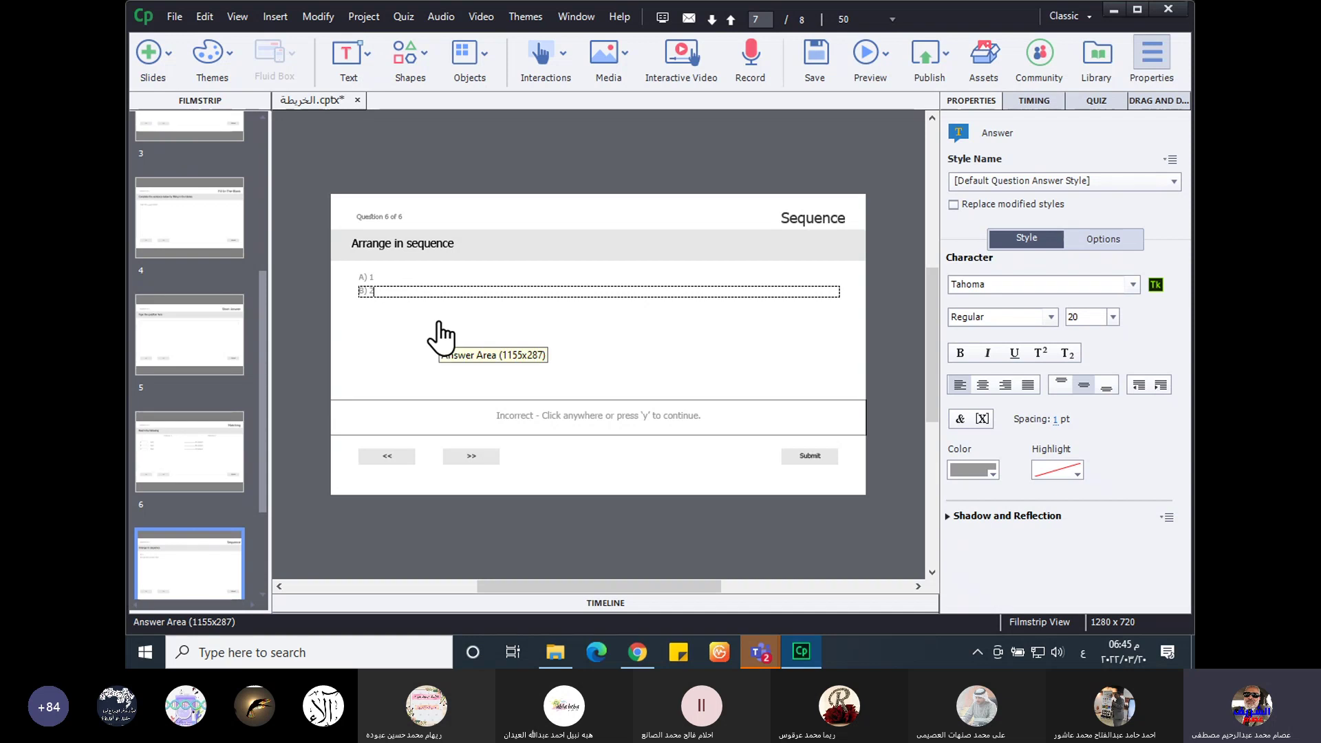
# - Try to set the Sequence question's number of answers to 1
pyautogui.click(1097, 101)
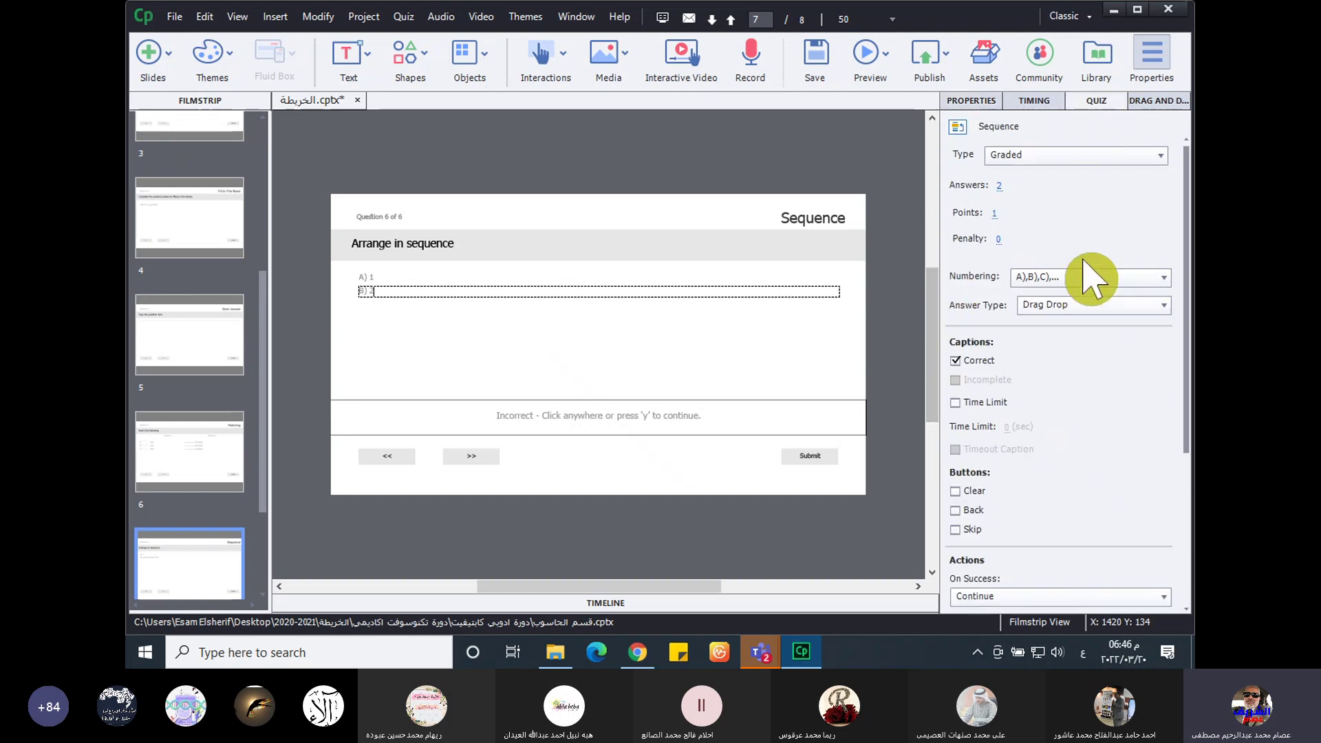
pyautogui.click(1001, 187)
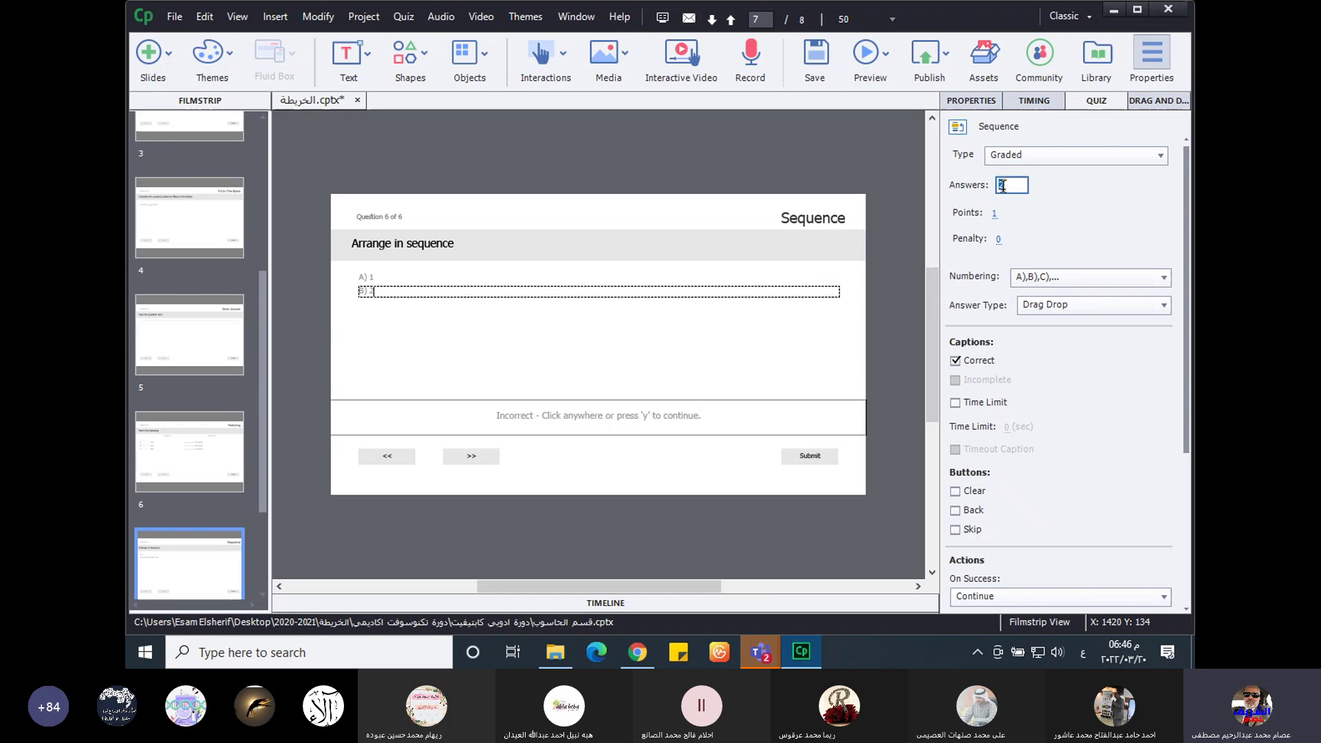
pyautogui.write('1')
pyautogui.press('Return')
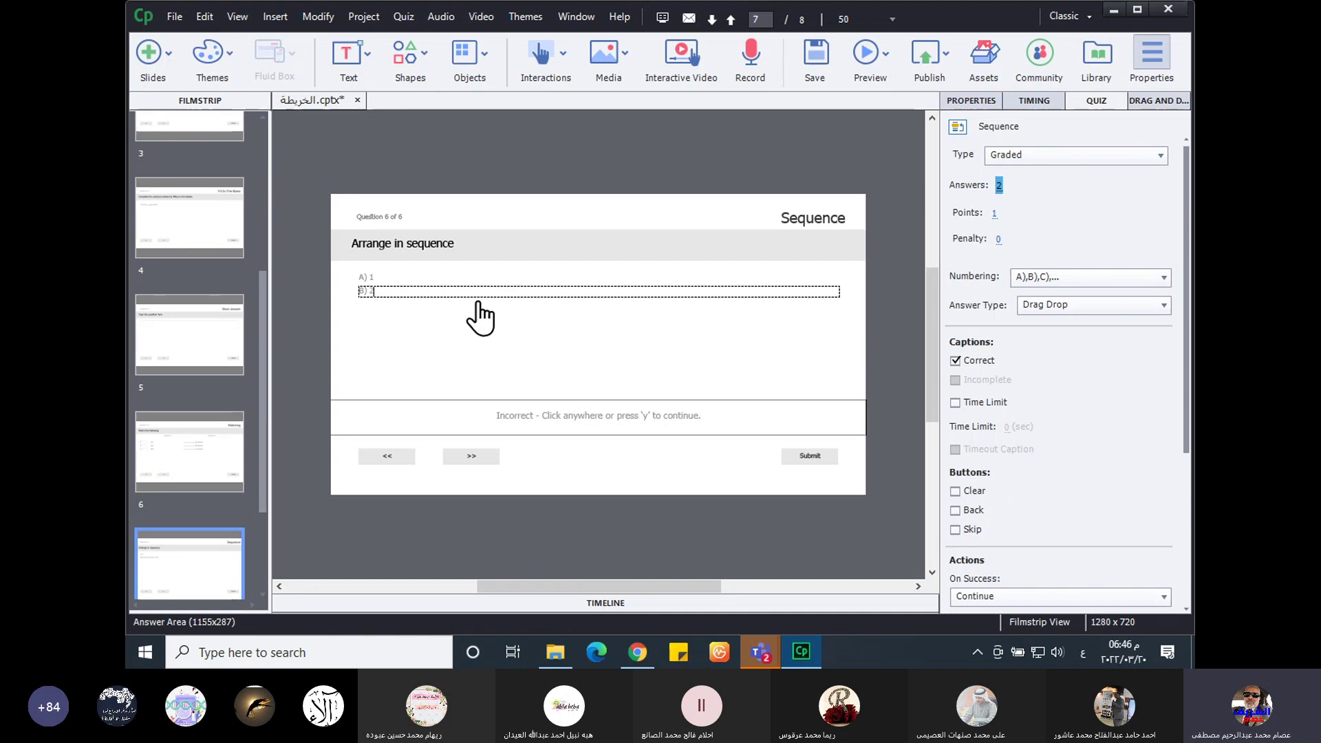
pyautogui.click(430, 335)
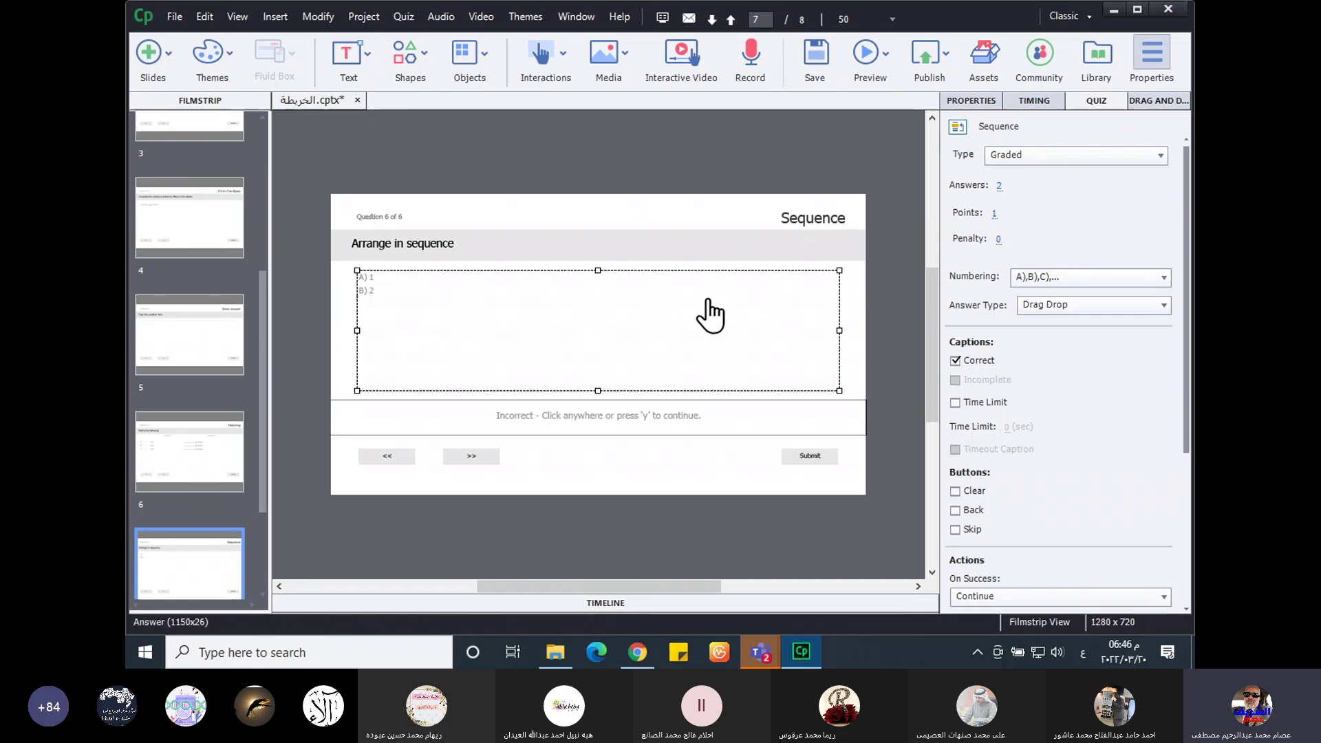
pyautogui.click(420, 301)
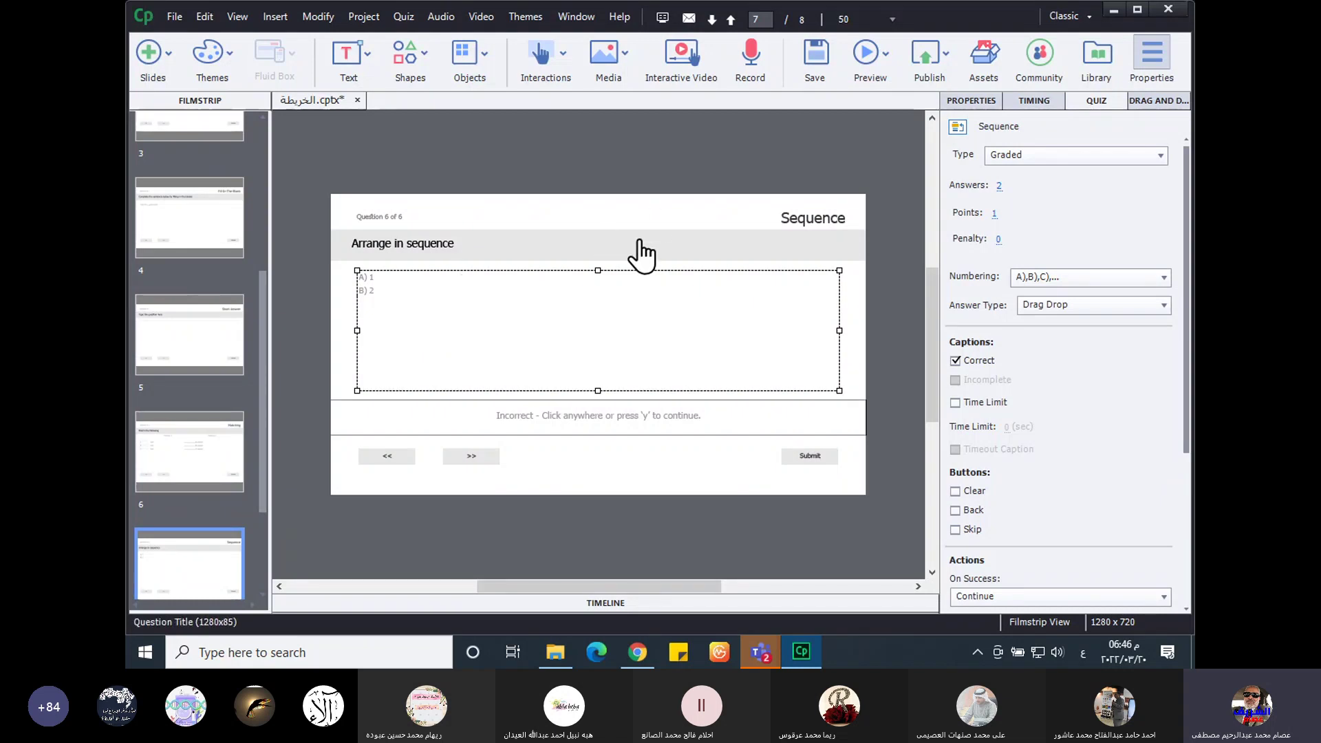
pyautogui.click(413, 316)
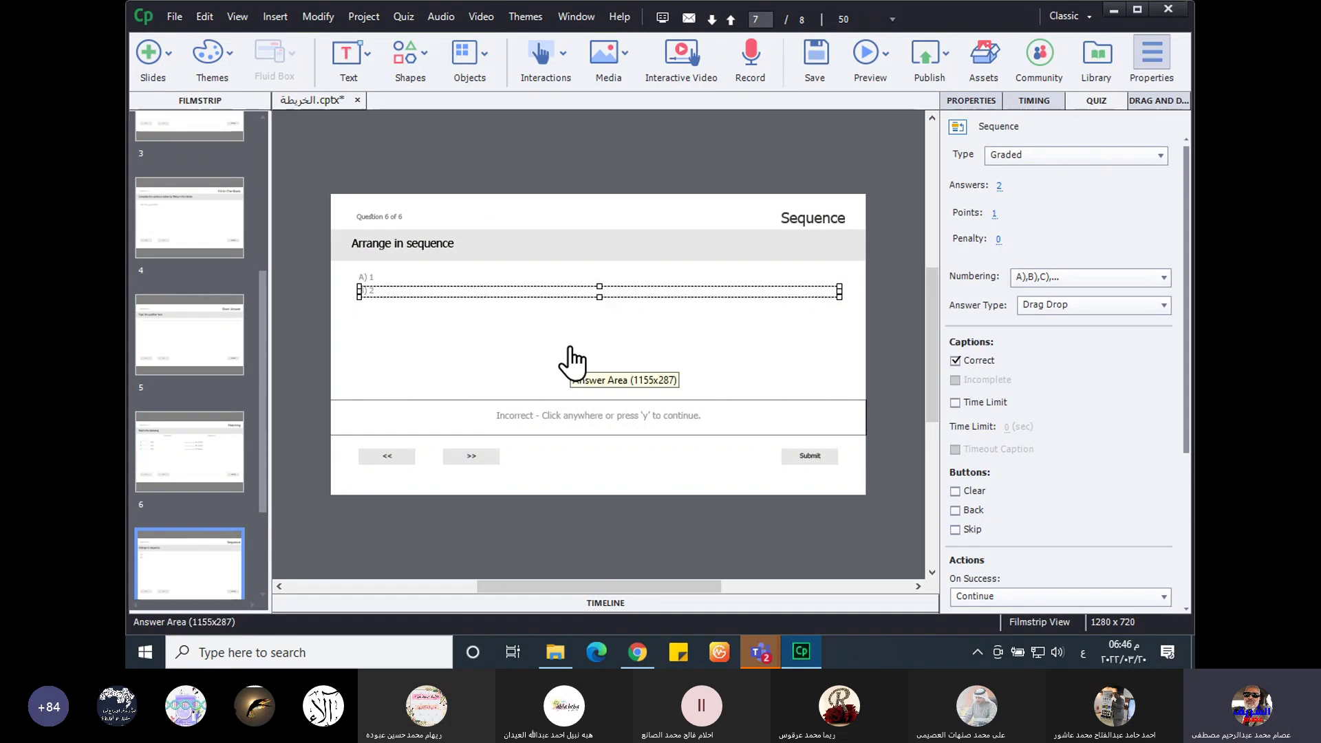
# - Set the Sequence question's number of answers to 5
pyautogui.click(1000, 186)
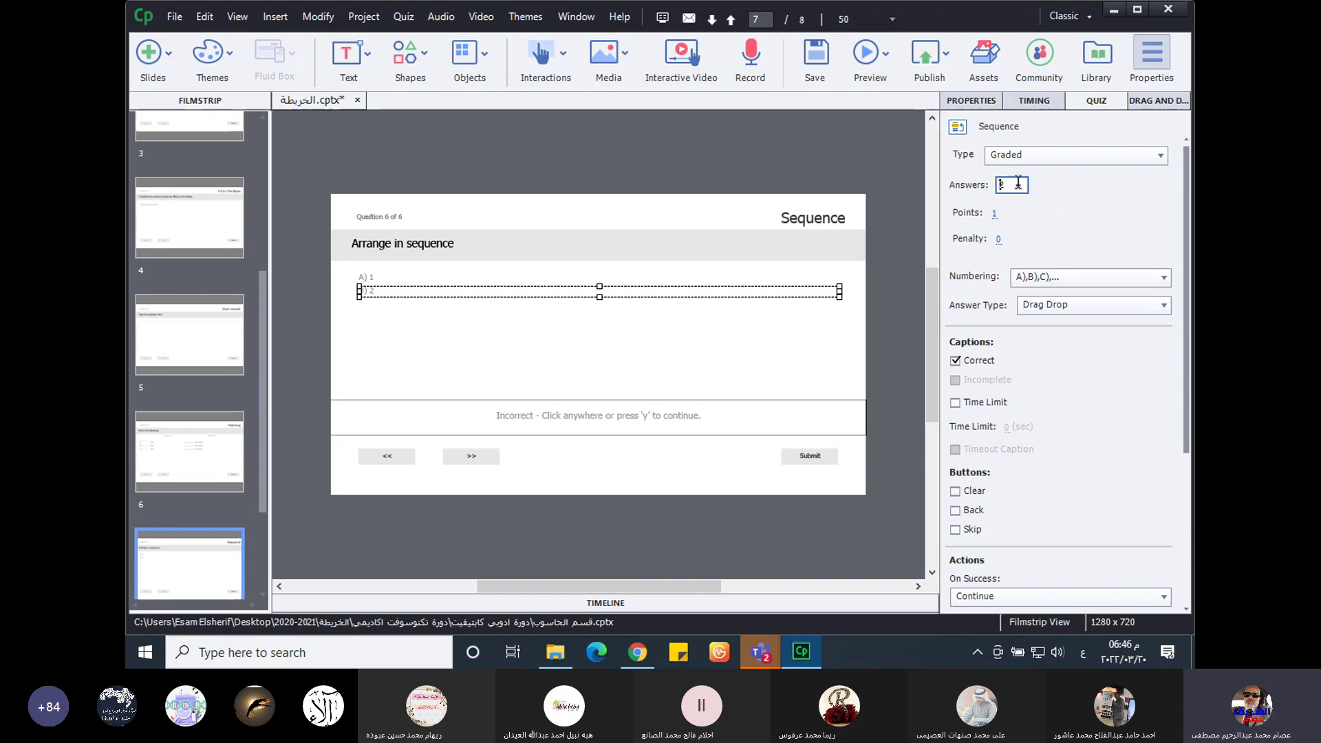
pyautogui.doubleClick(1019, 184)
pyautogui.write('5')
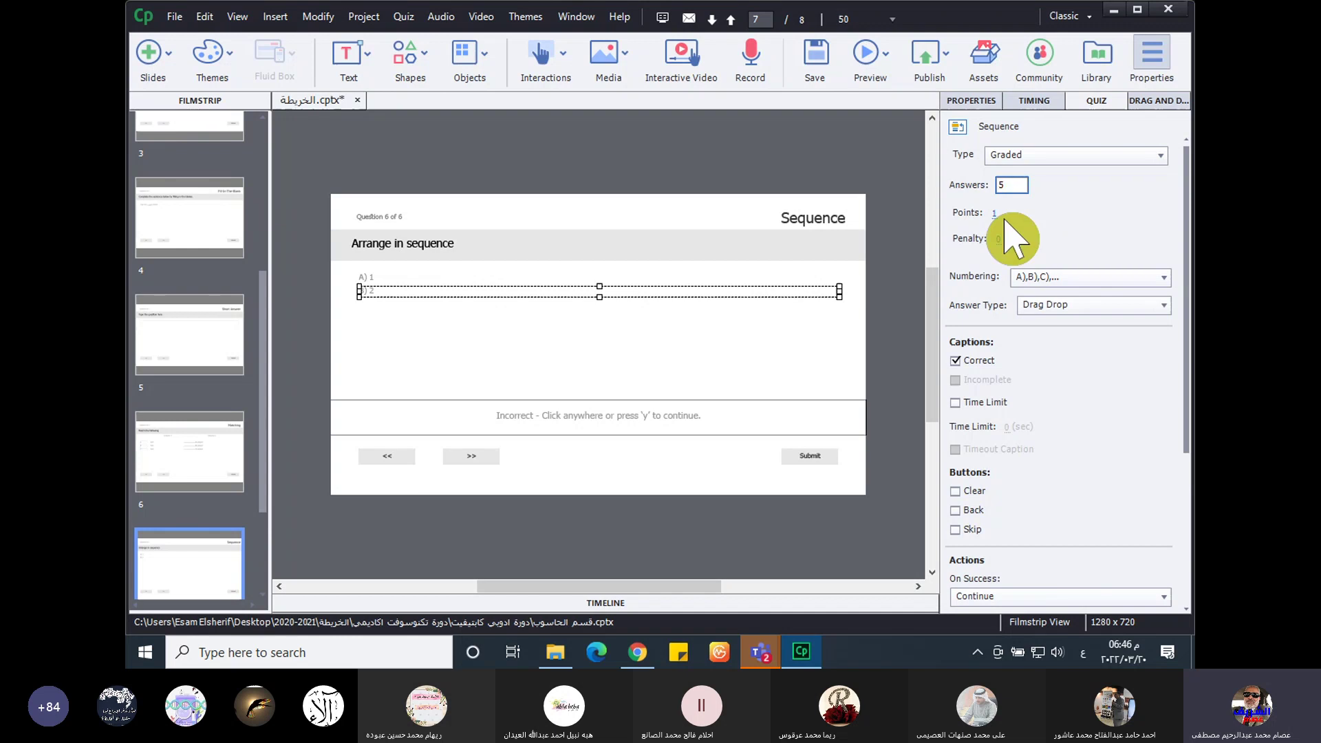
pyautogui.click(398, 294)
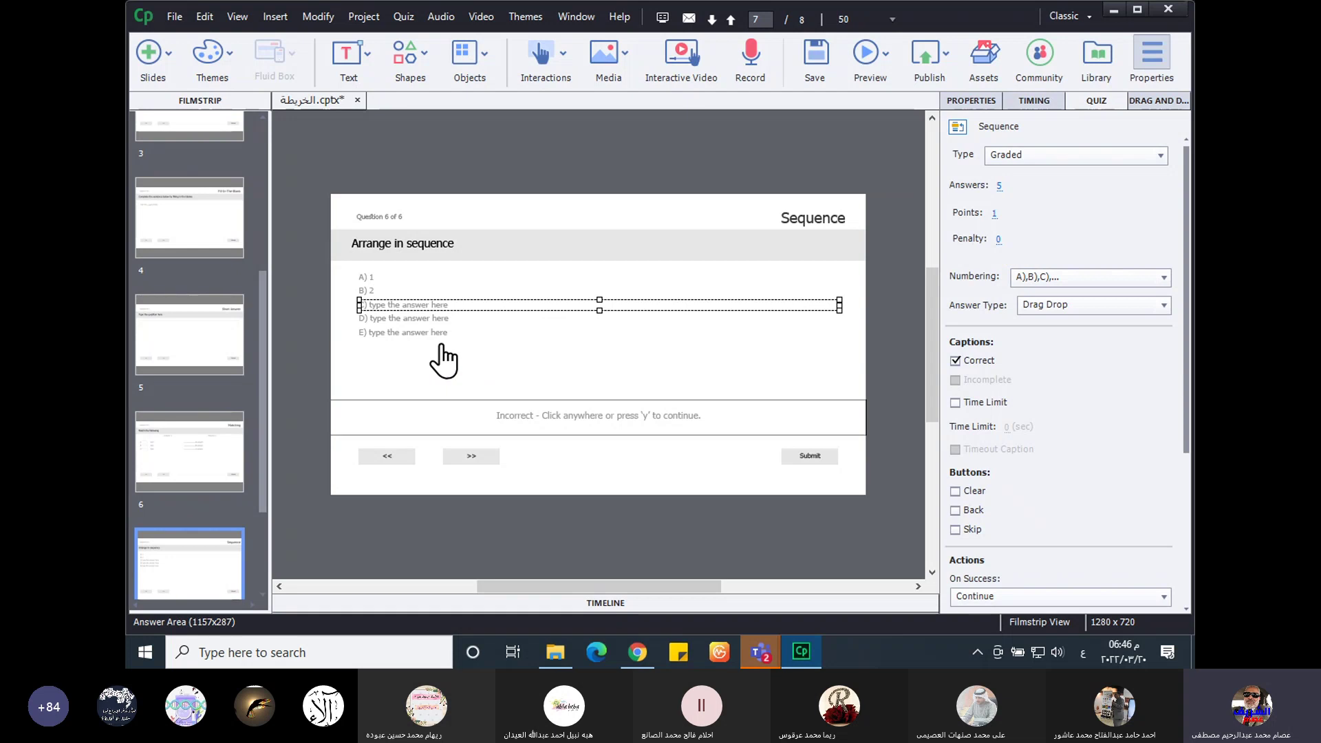
# - Replace the placeholder answers C, D and E of the Sequence question with "3", "4" and "5"
pyautogui.doubleClick(412, 305)
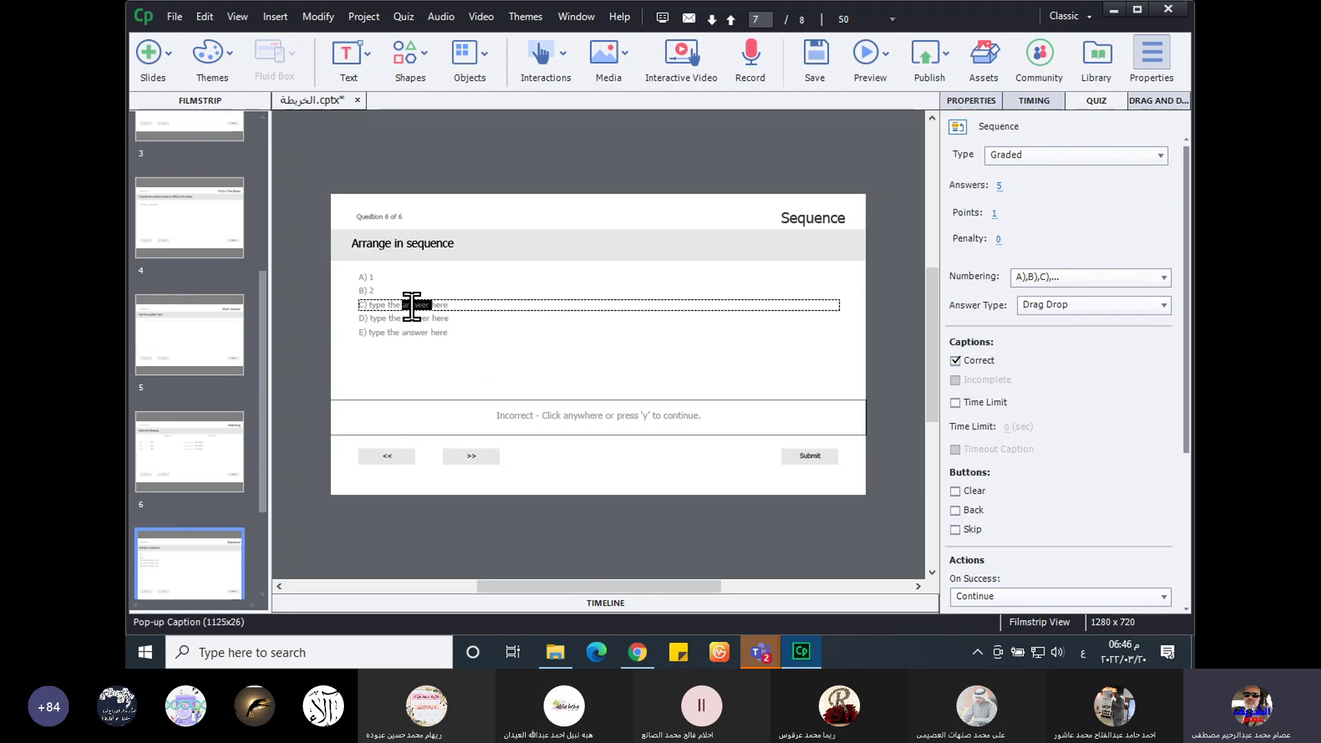
pyautogui.hotkey('ctrl', 'a')
pyautogui.write('3')
pyautogui.tripleClick(412, 318)
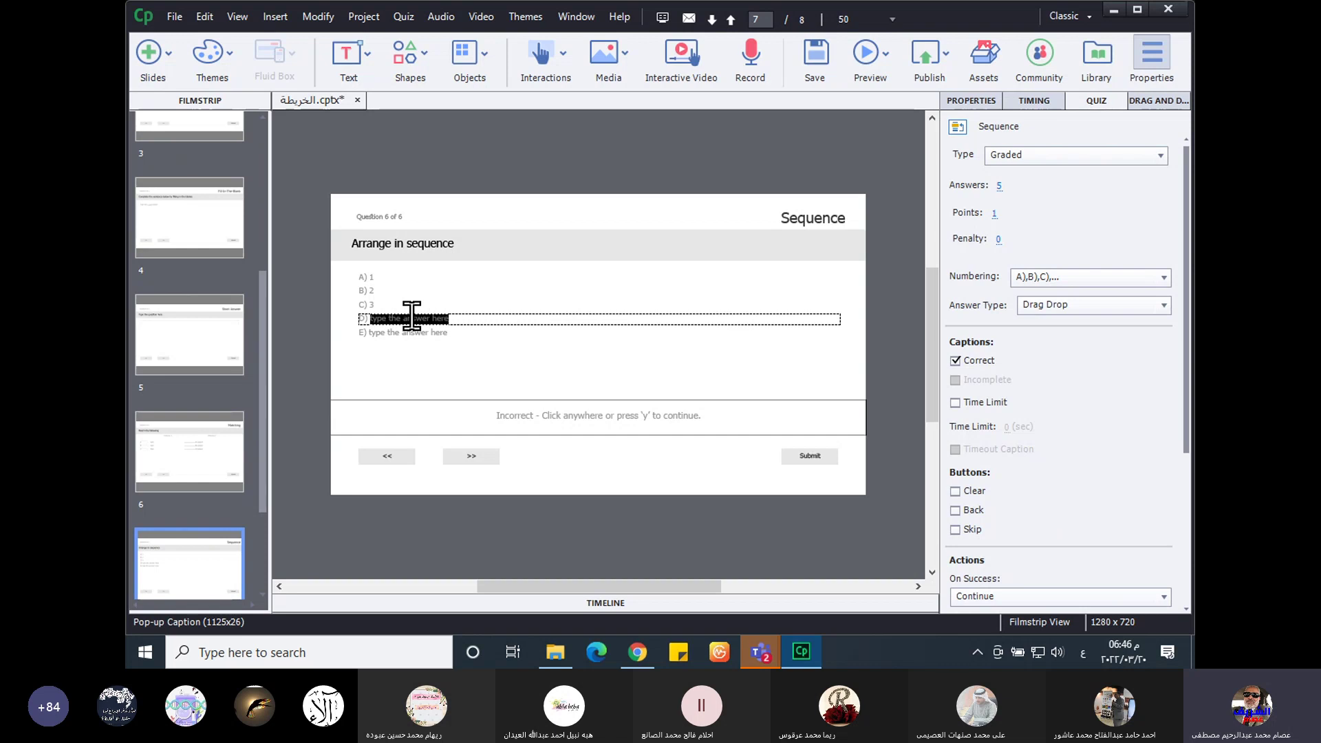
pyautogui.write('4')
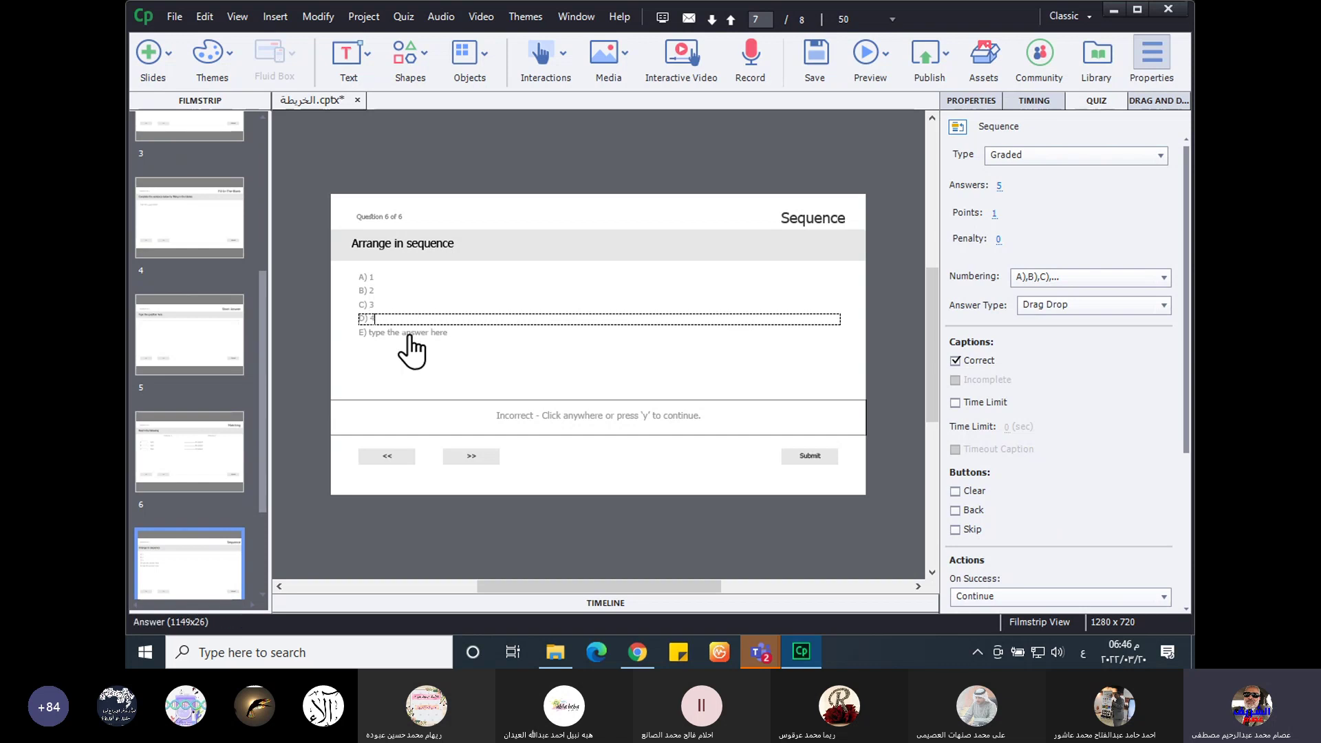
pyautogui.tripleClick(409, 332)
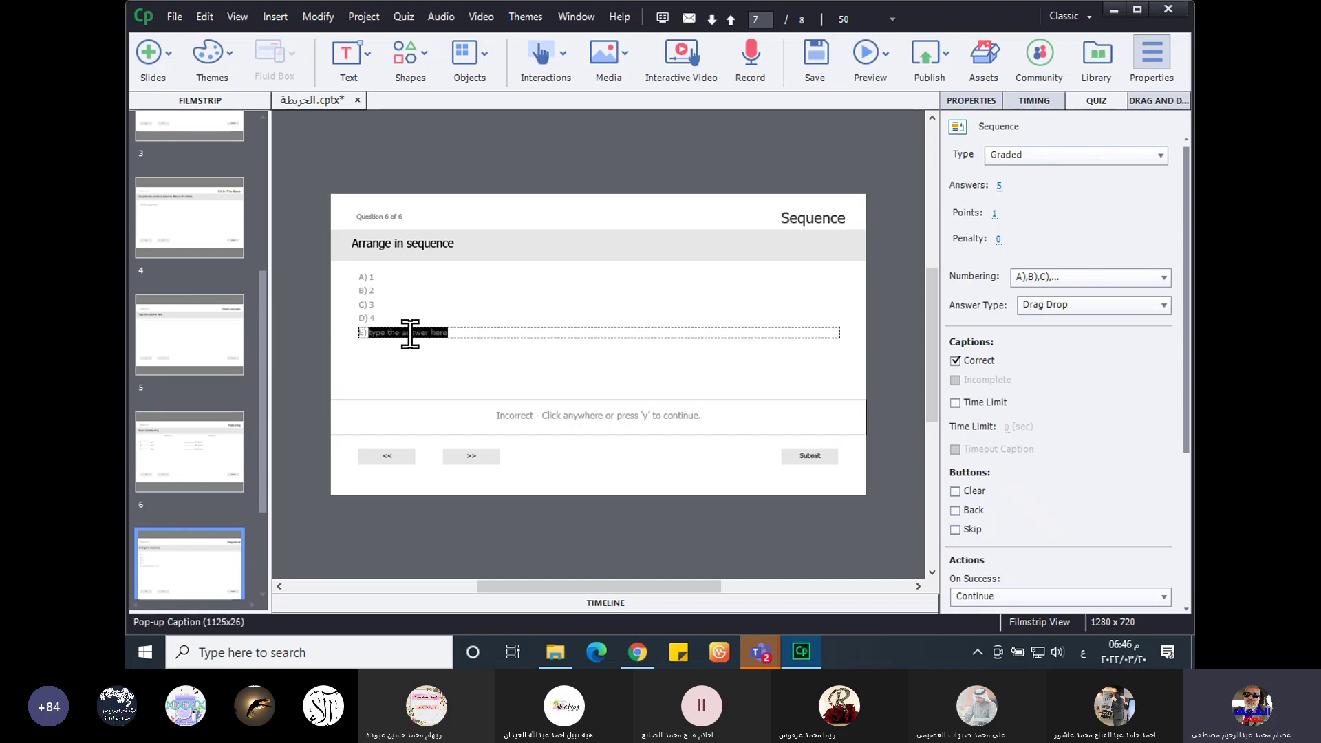
pyautogui.click(471, 382)
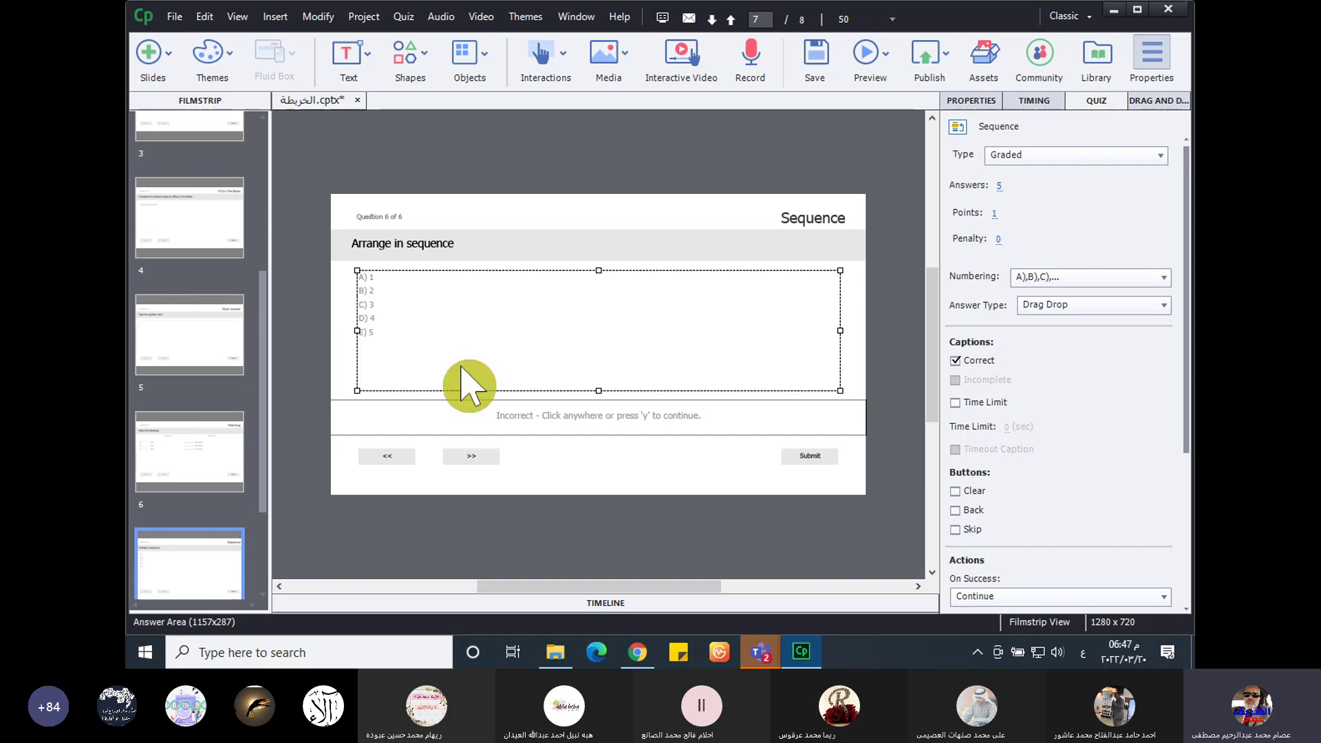
pyautogui.click(347, 344)
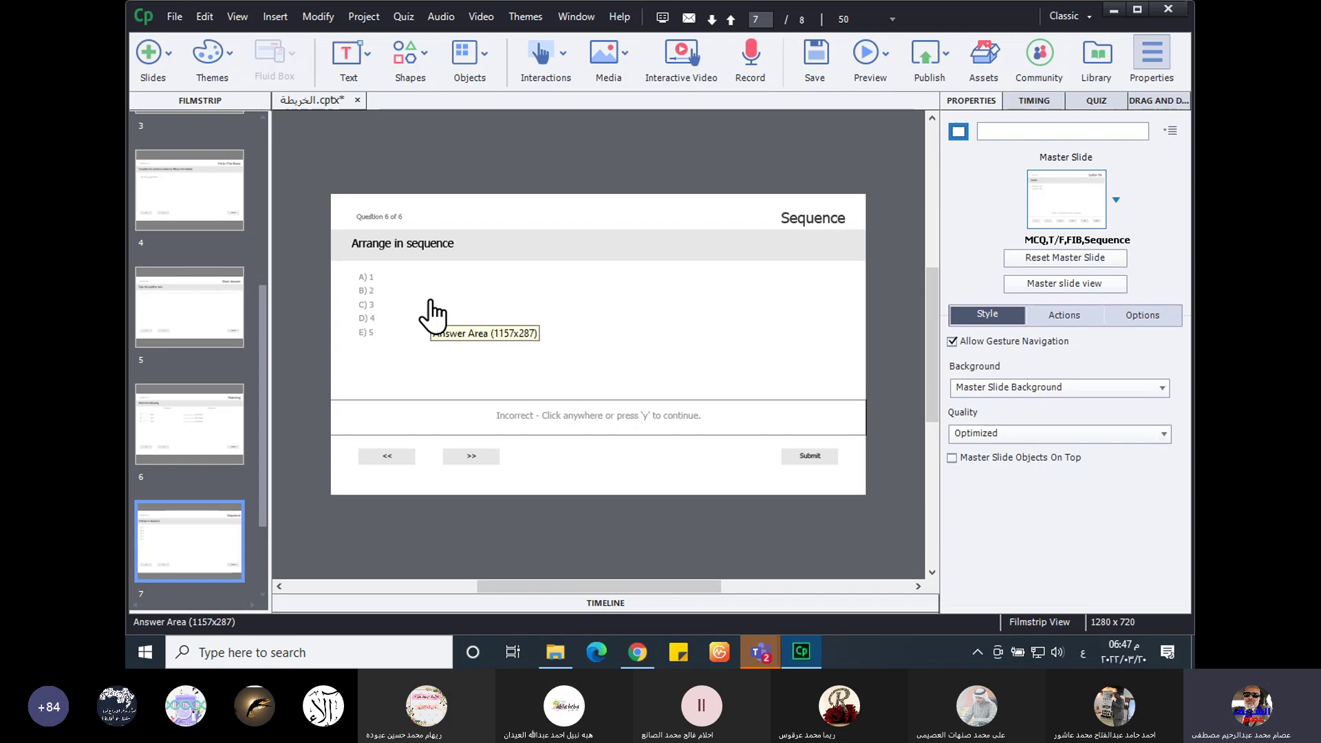
# - Preview the whole project and start playing it from the first slide
pyautogui.scroll(-2, 206, 447)
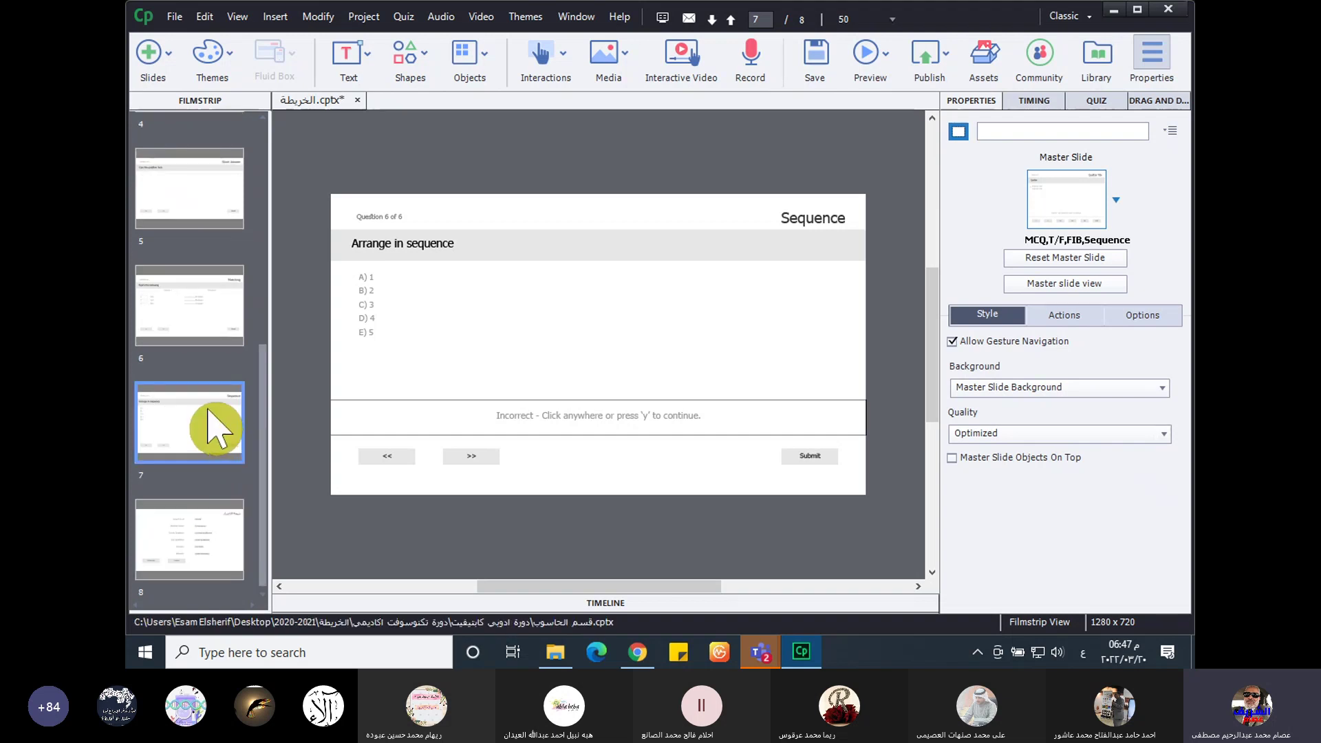
pyautogui.scroll(5, 215, 428)
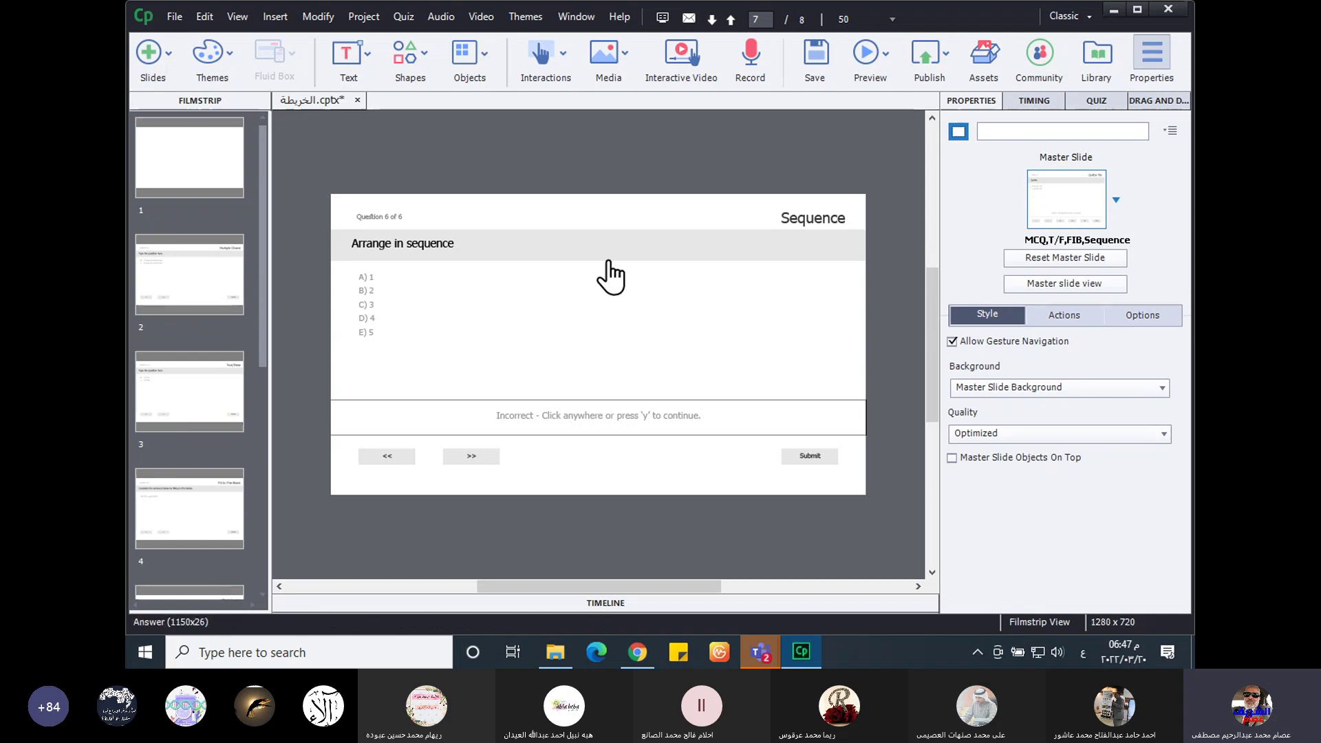
pyautogui.click(871, 65)
pyautogui.click(895, 137)
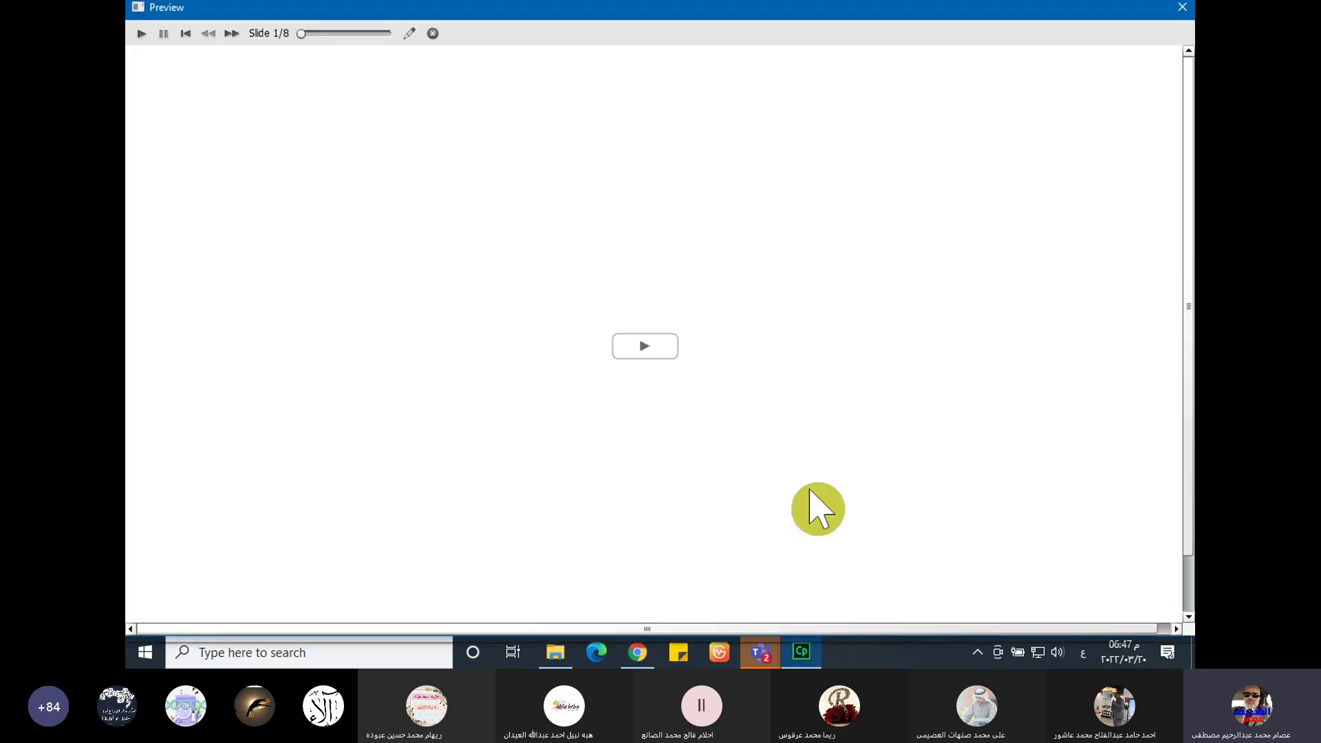
pyautogui.click(654, 349)
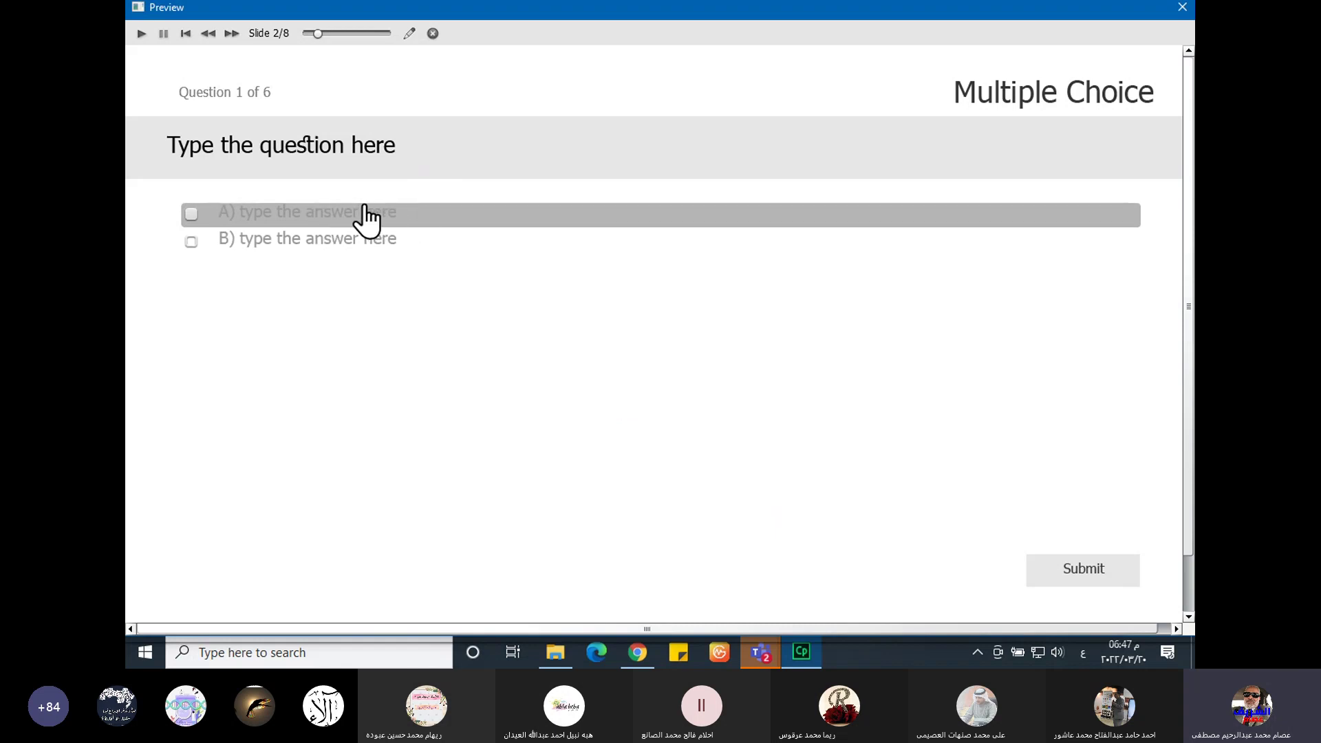
# - Submit answer B to the Multiple Choice question in the preview, and continue past the True/False question
pyautogui.click(351, 241)
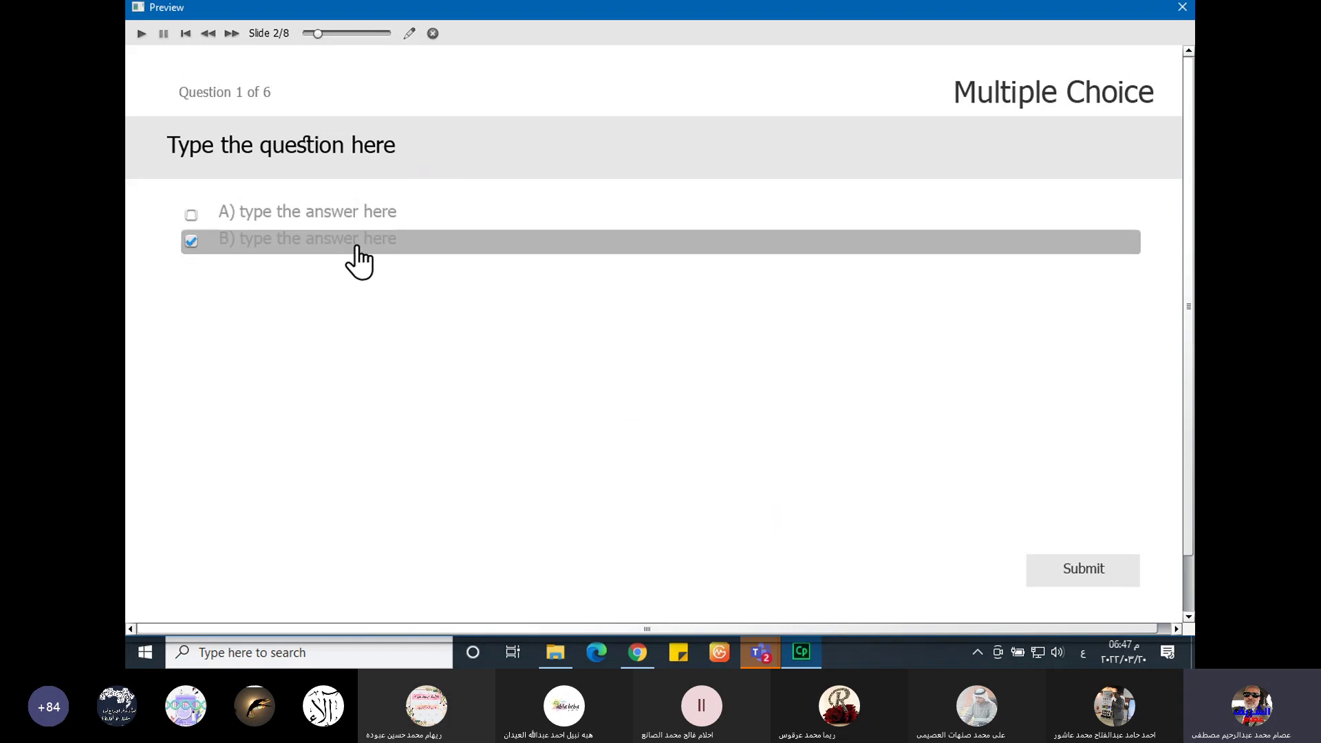
pyautogui.click(1071, 565)
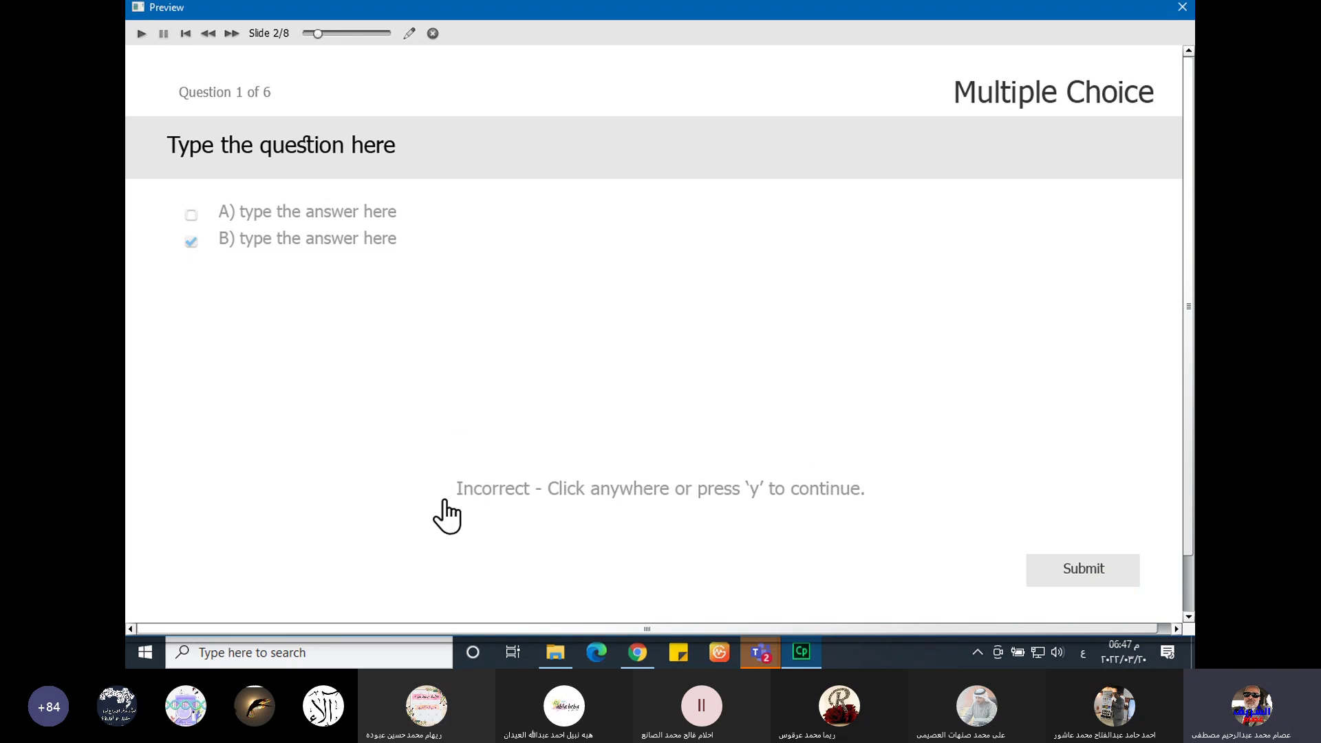
pyautogui.click(892, 380)
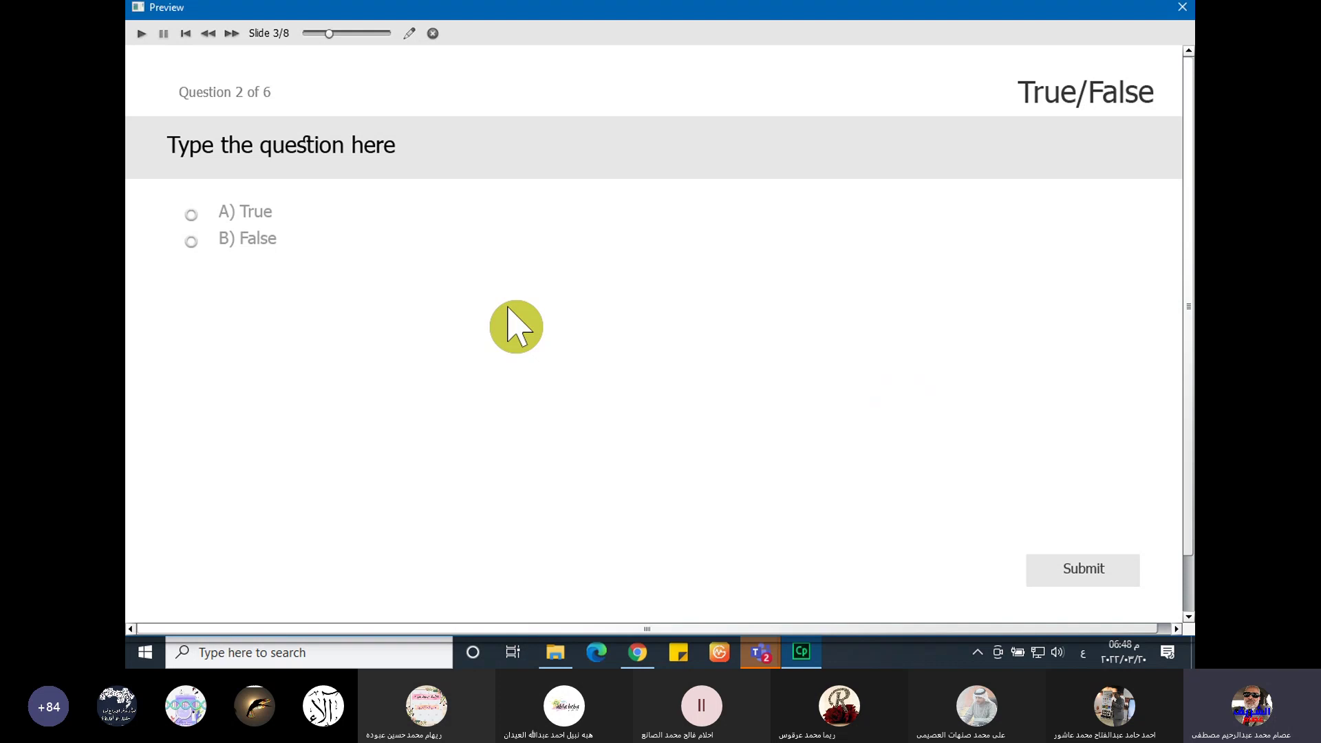
pyautogui.click(744, 349)
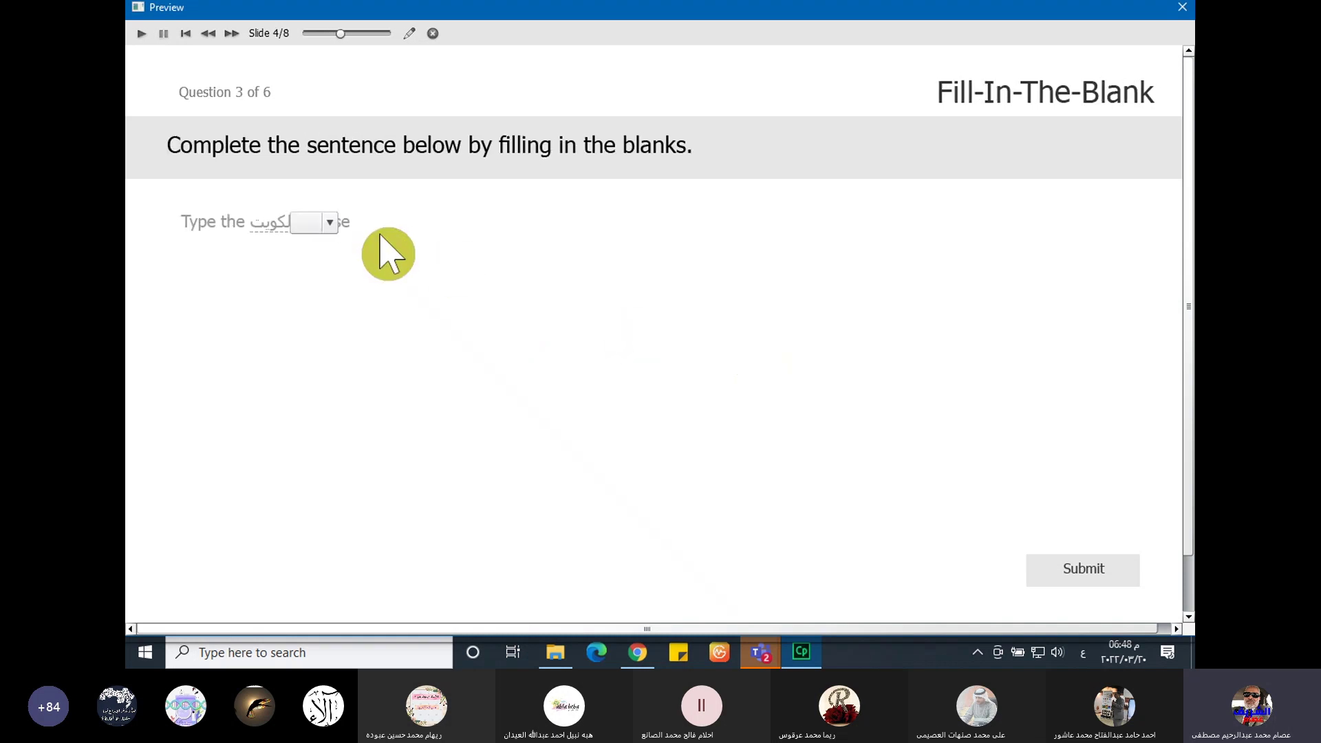
# - Choose "الكويت" for the blank in the previewed Fill-In-The-Blank question, submit it and continue to the following question
pyautogui.click(323, 223)
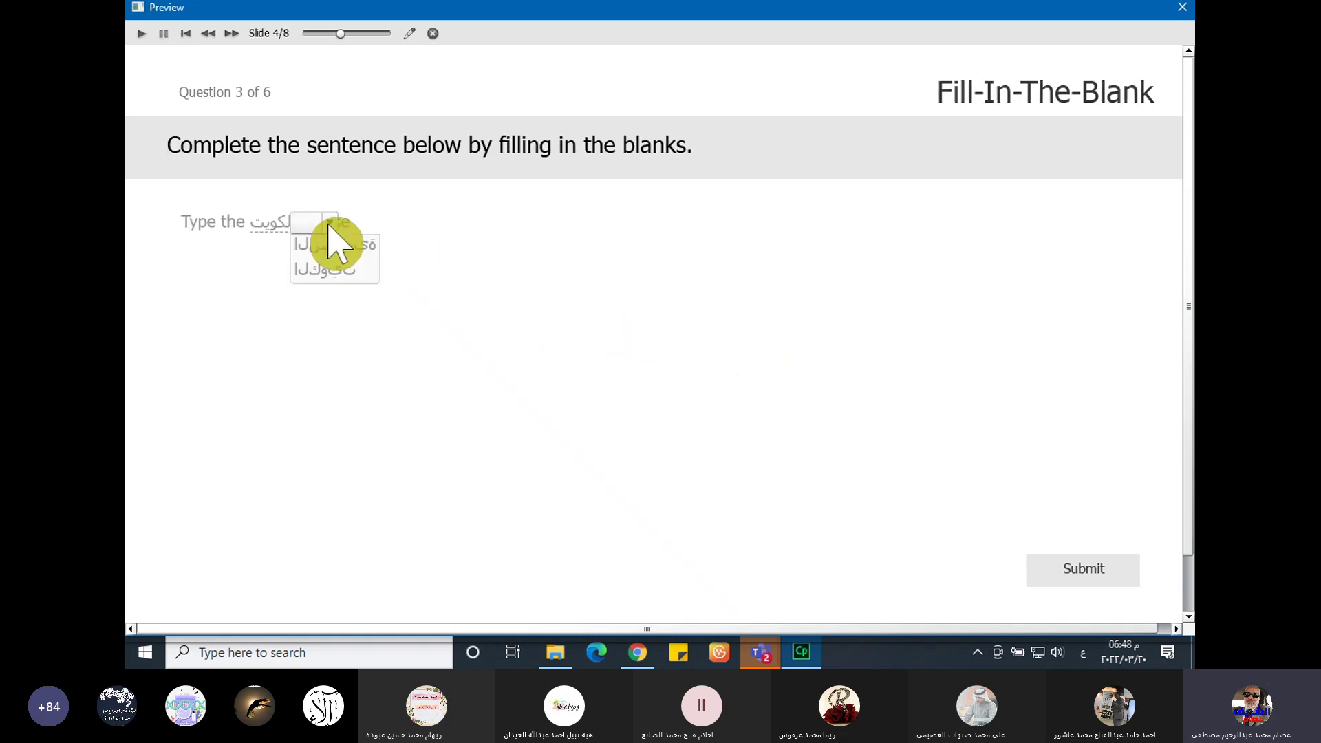
pyautogui.click(344, 272)
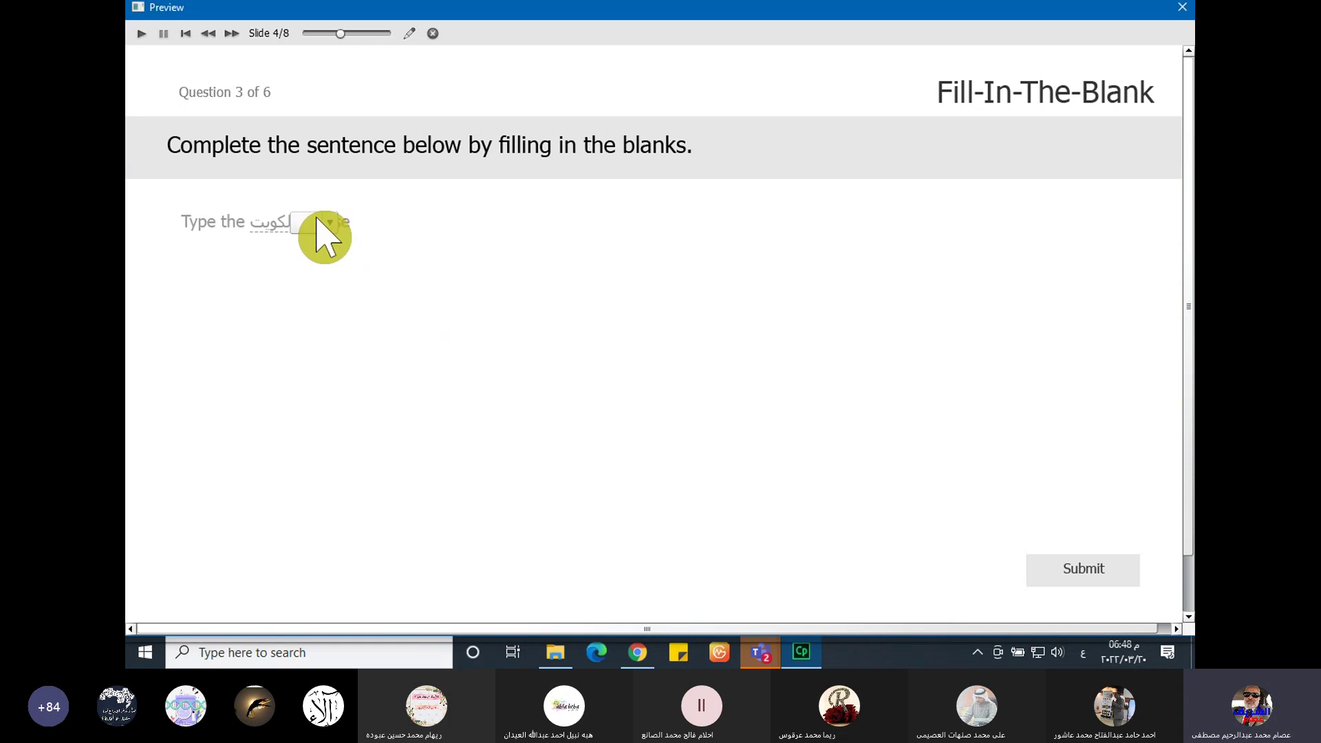
pyautogui.click(323, 234)
pyautogui.click(323, 270)
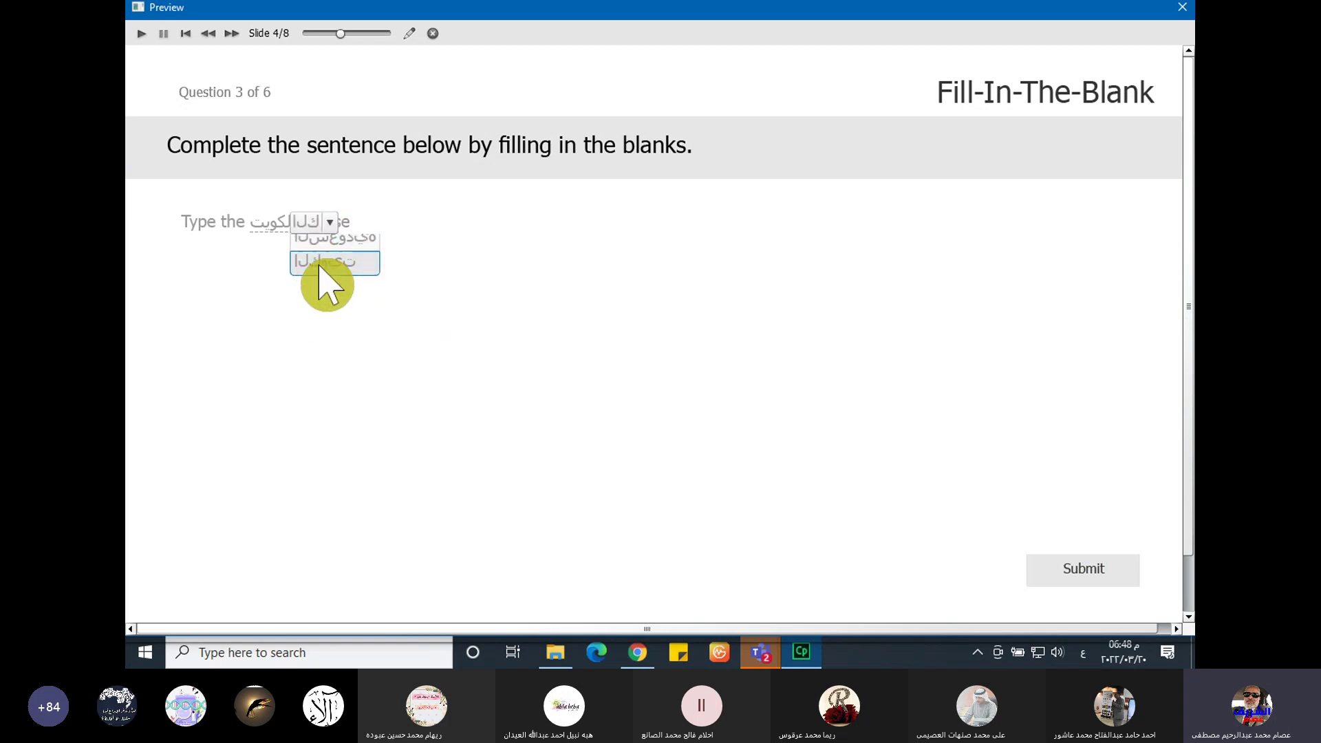
pyautogui.click(1081, 565)
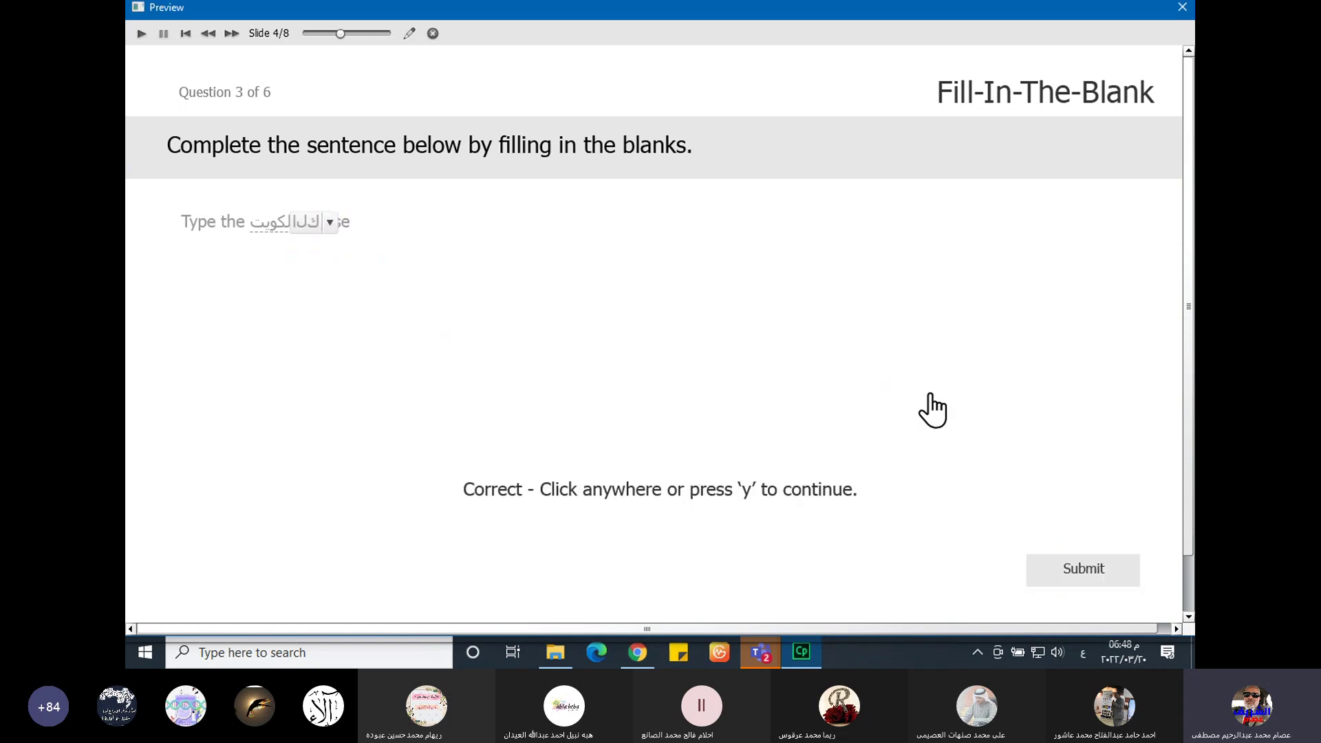
pyautogui.click(962, 278)
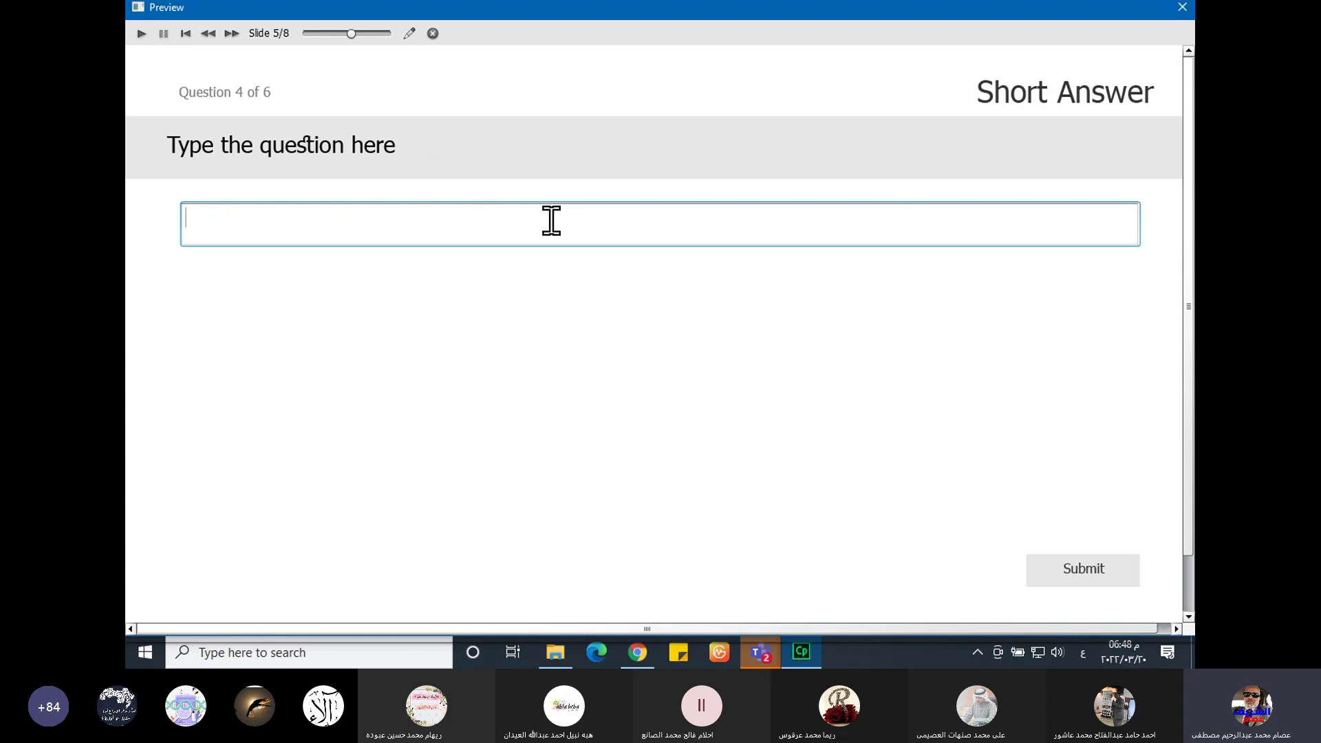
# - Test the previewed Short Answer question by submitting it empty and with "شيسسشي", and continue past it
pyautogui.click(1085, 577)
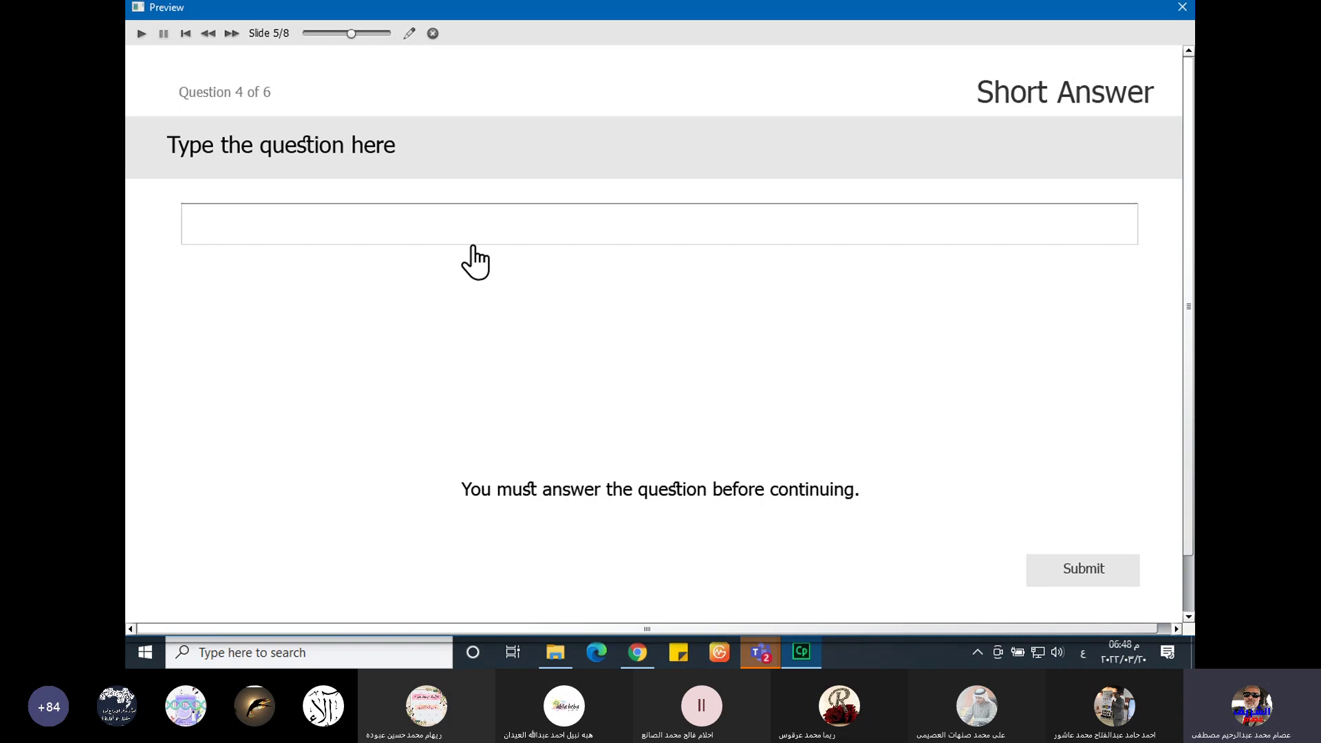
pyautogui.click(430, 215)
pyautogui.write('شيسسشي')
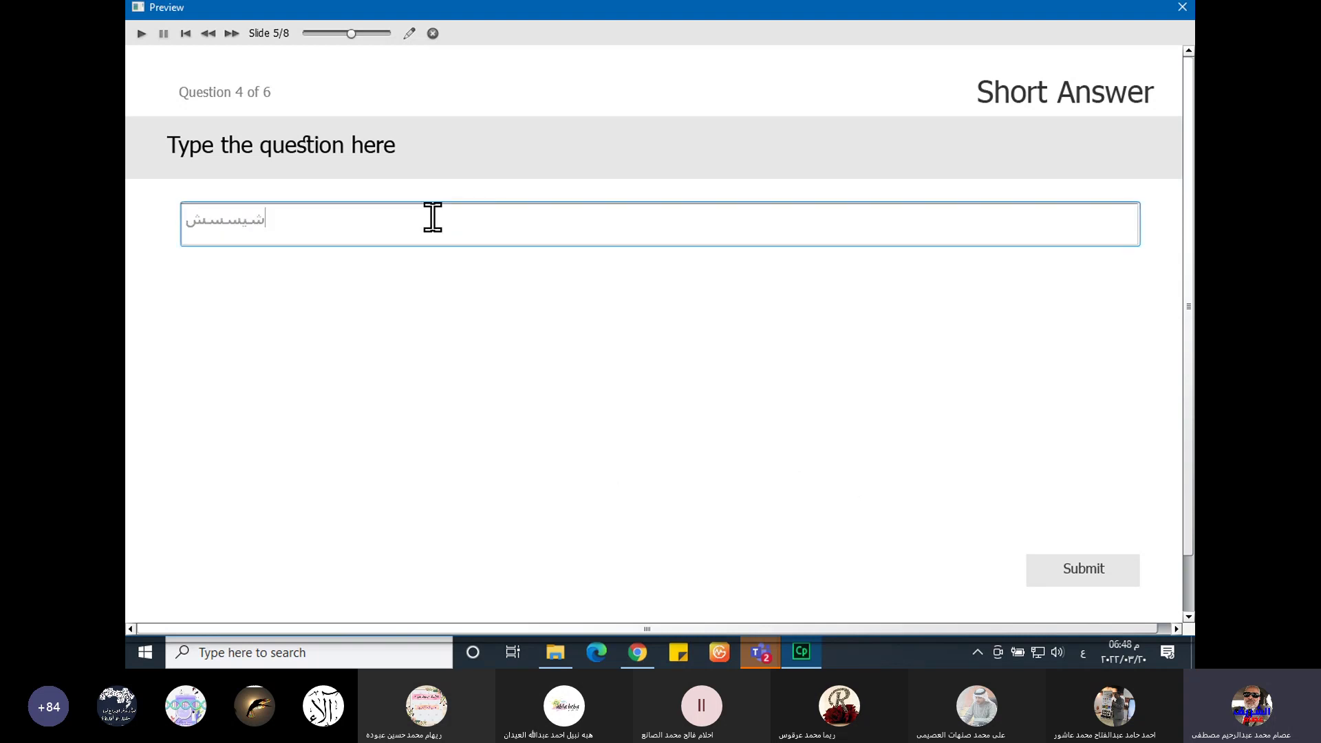
pyautogui.click(1077, 581)
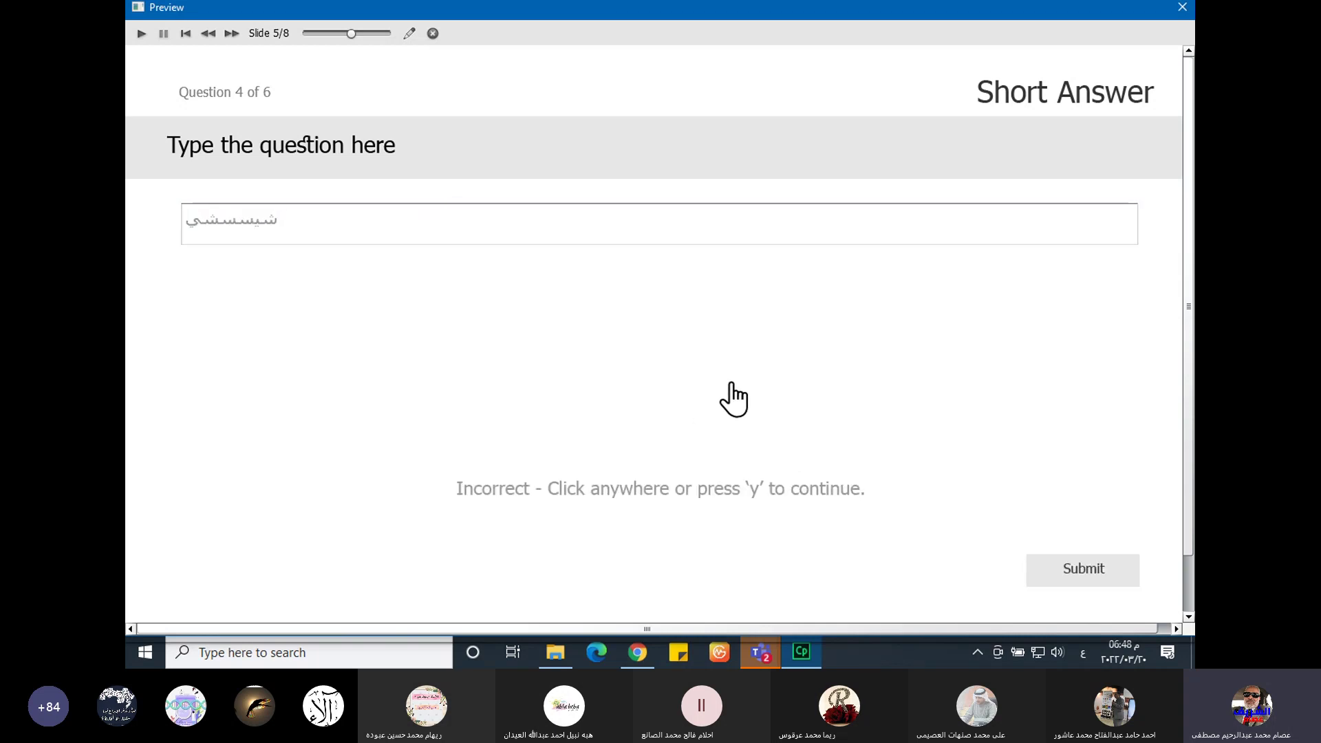
pyautogui.click(1064, 585)
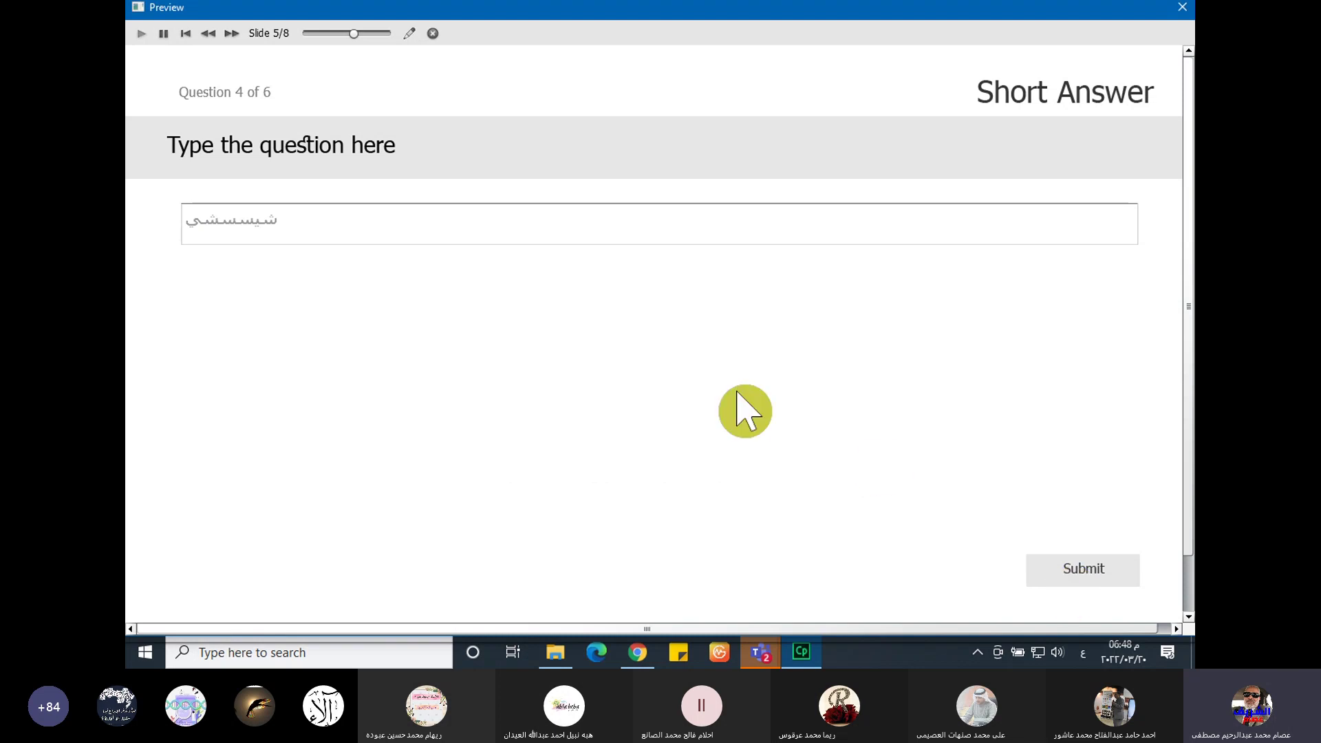